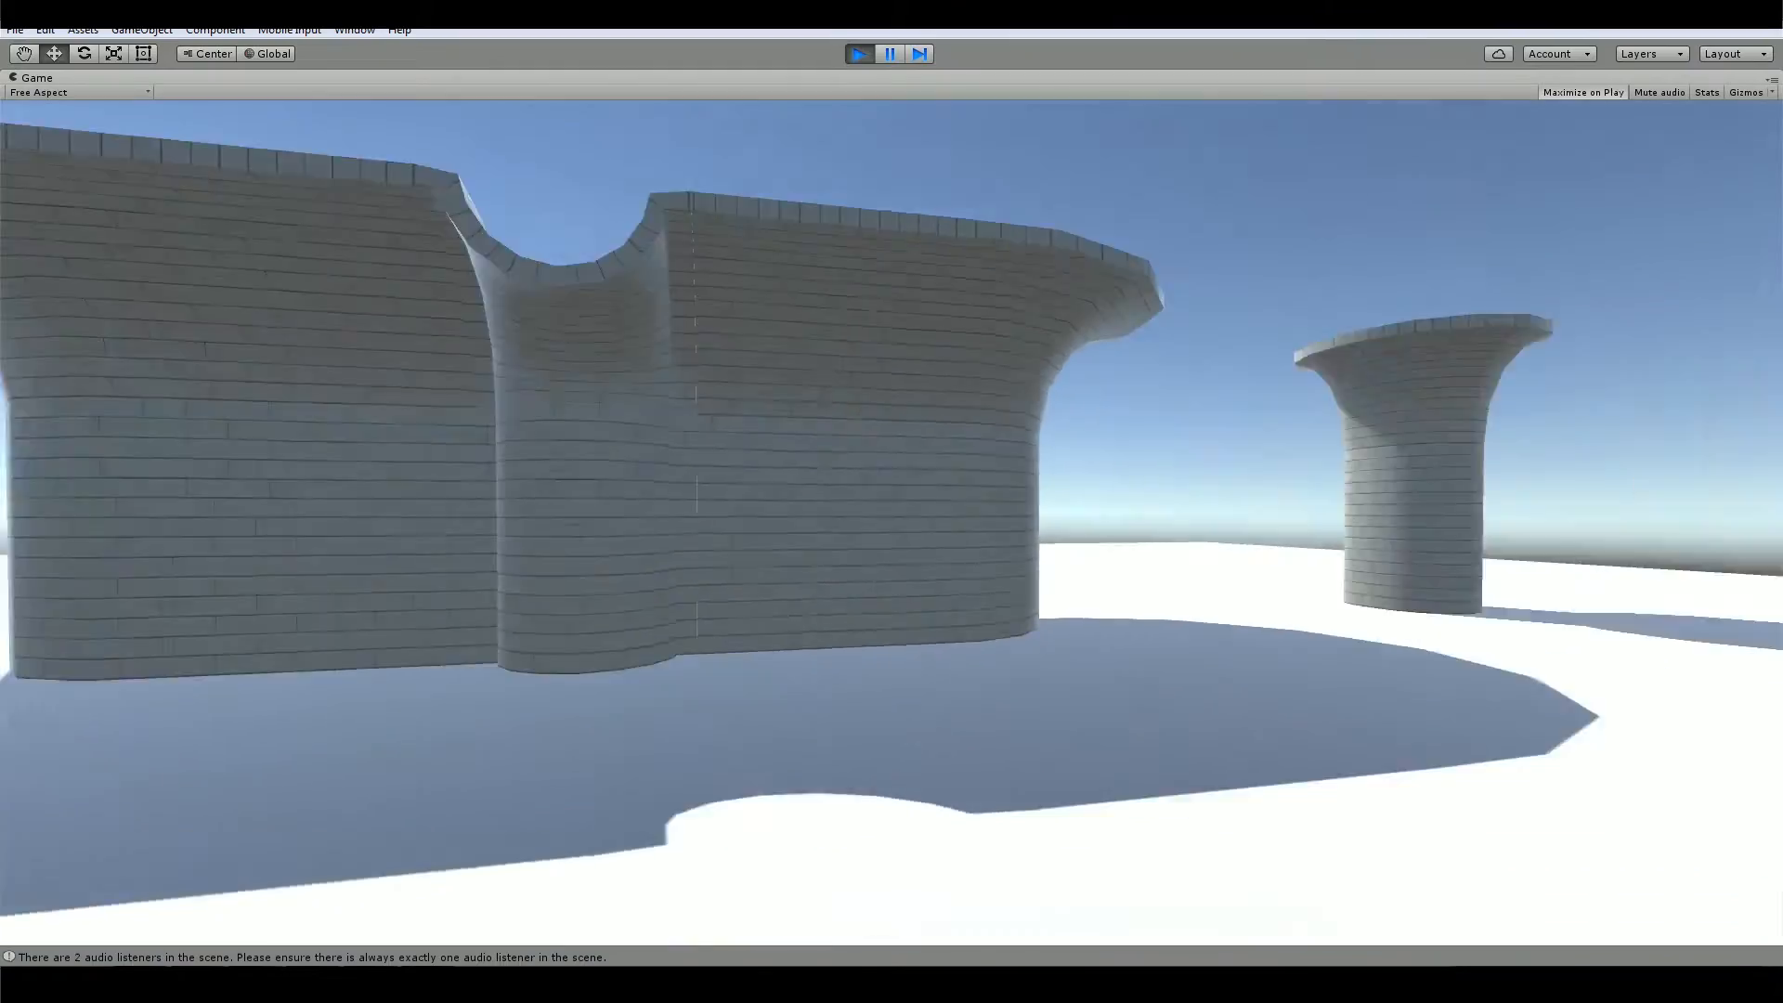
# Walk around the curved brick walls and round pillar in play mode to examine how the brick texture wraps over them
pyautogui.press('w')
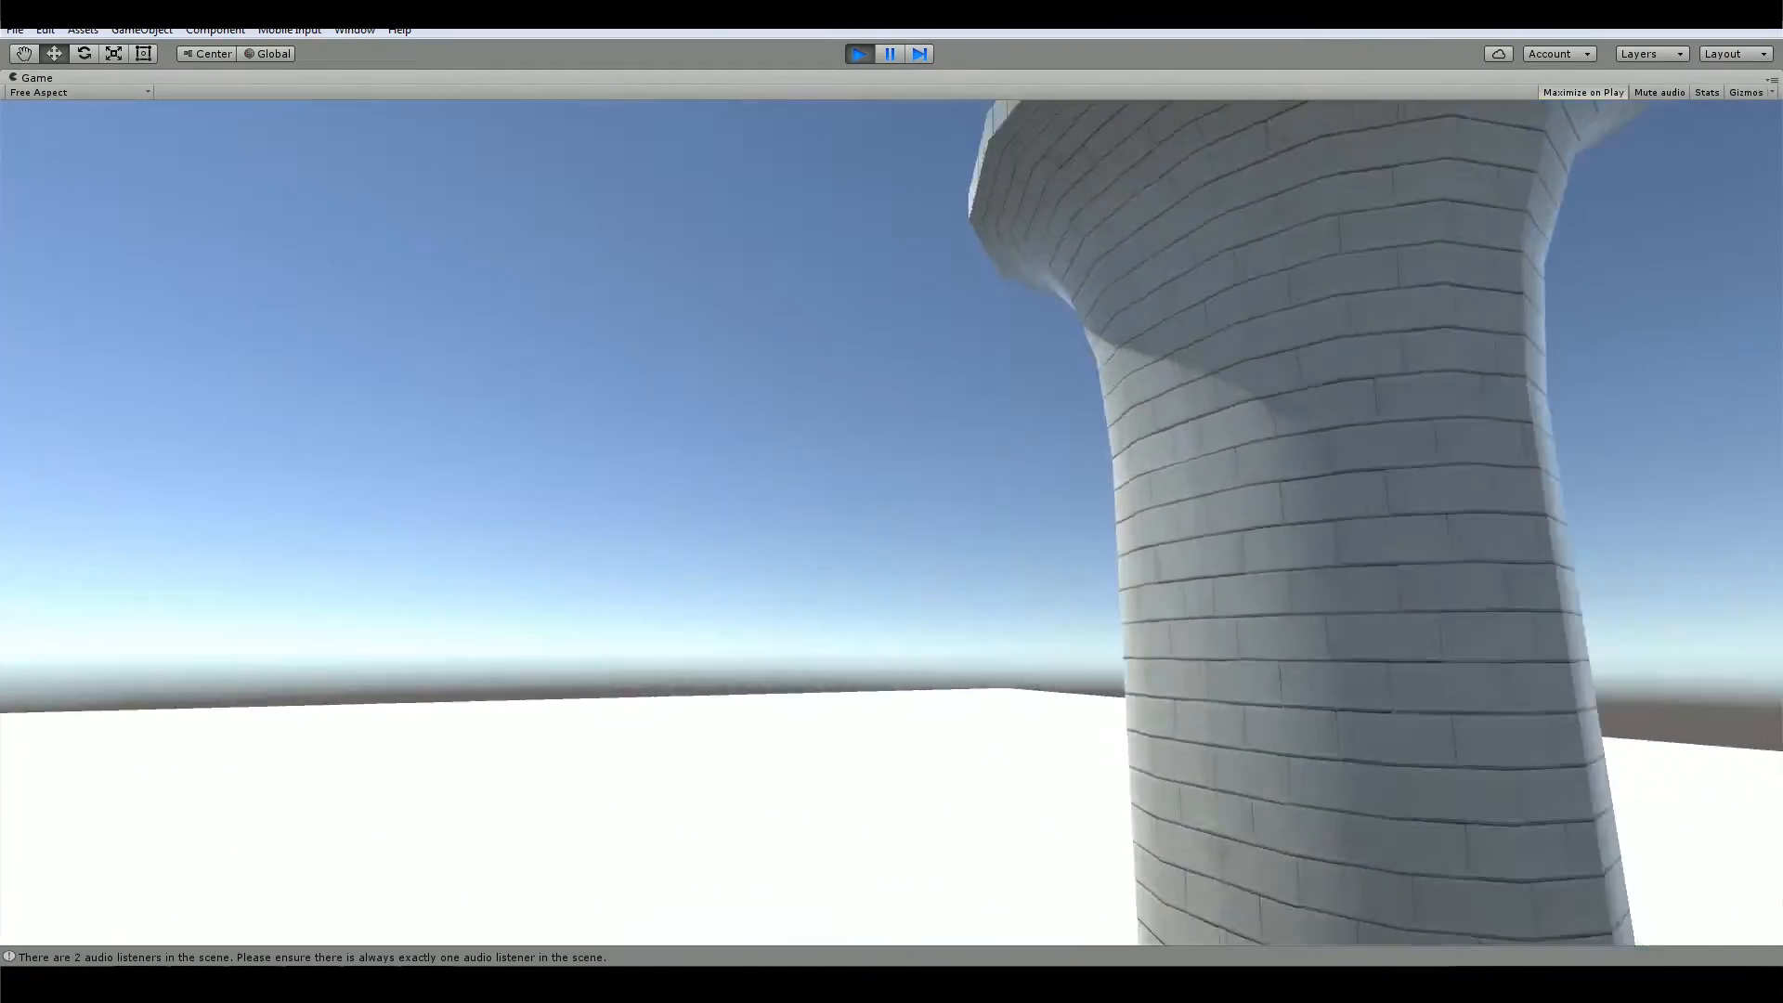
pyautogui.press('w')
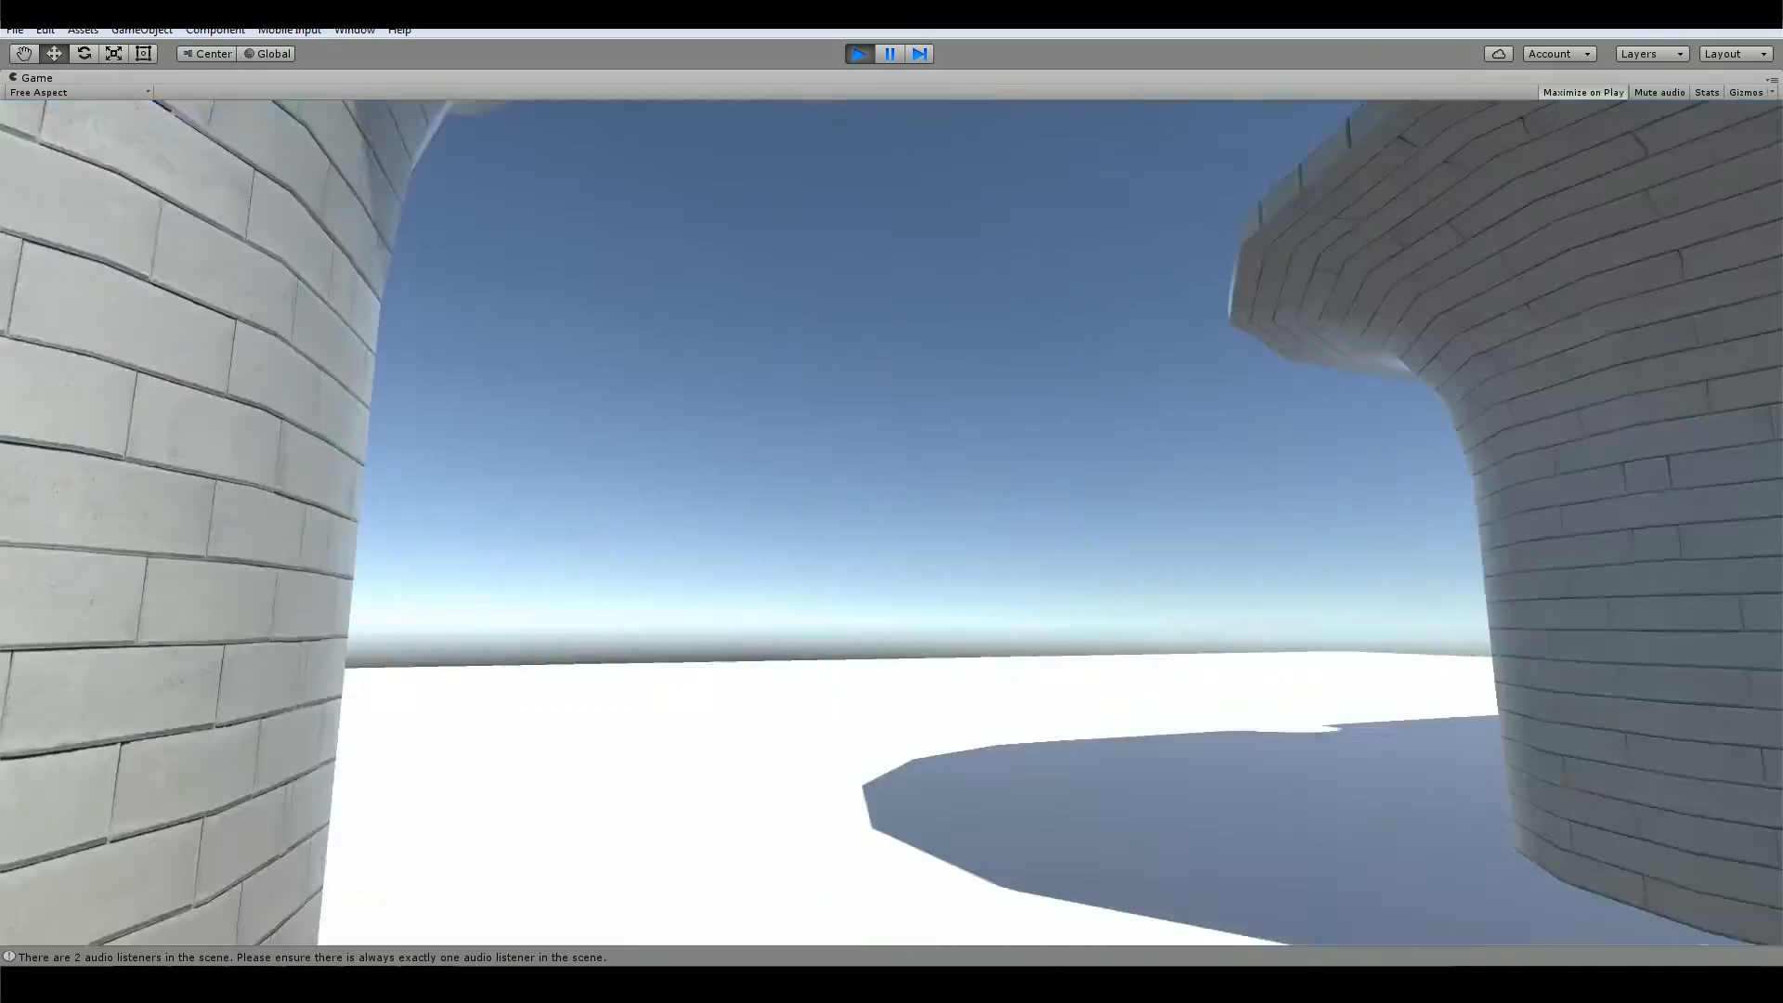
pyautogui.press('w')
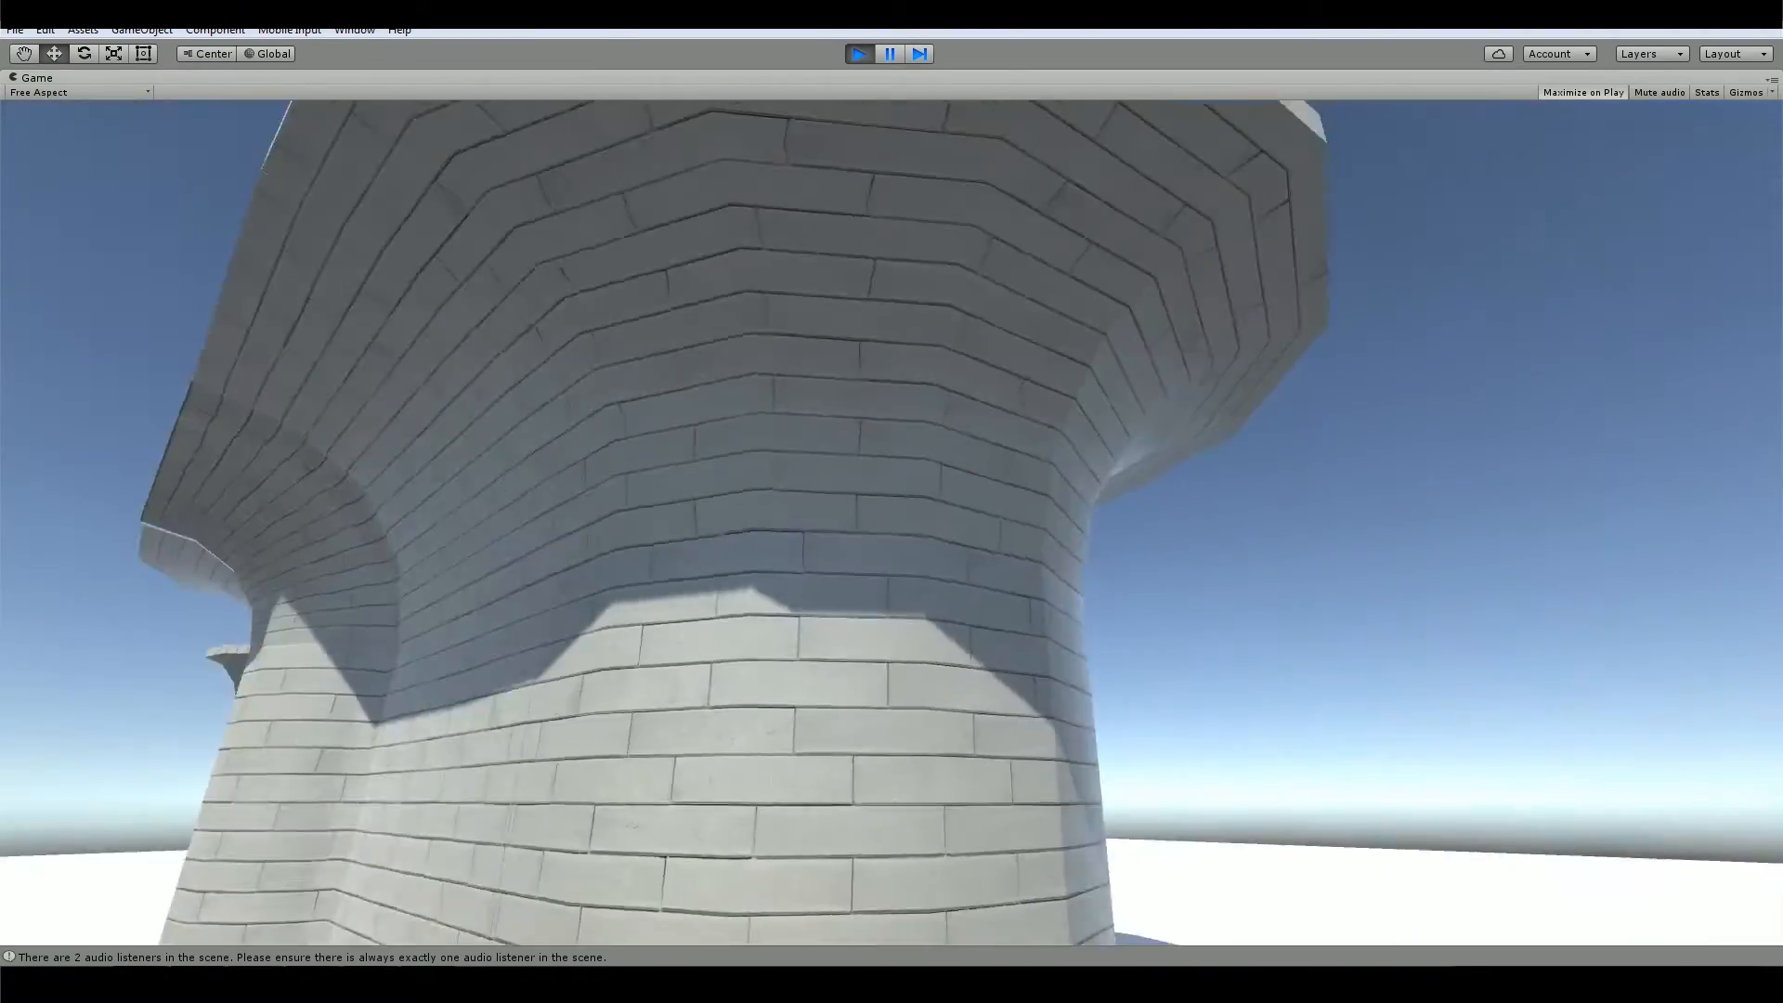
pyautogui.press('s')
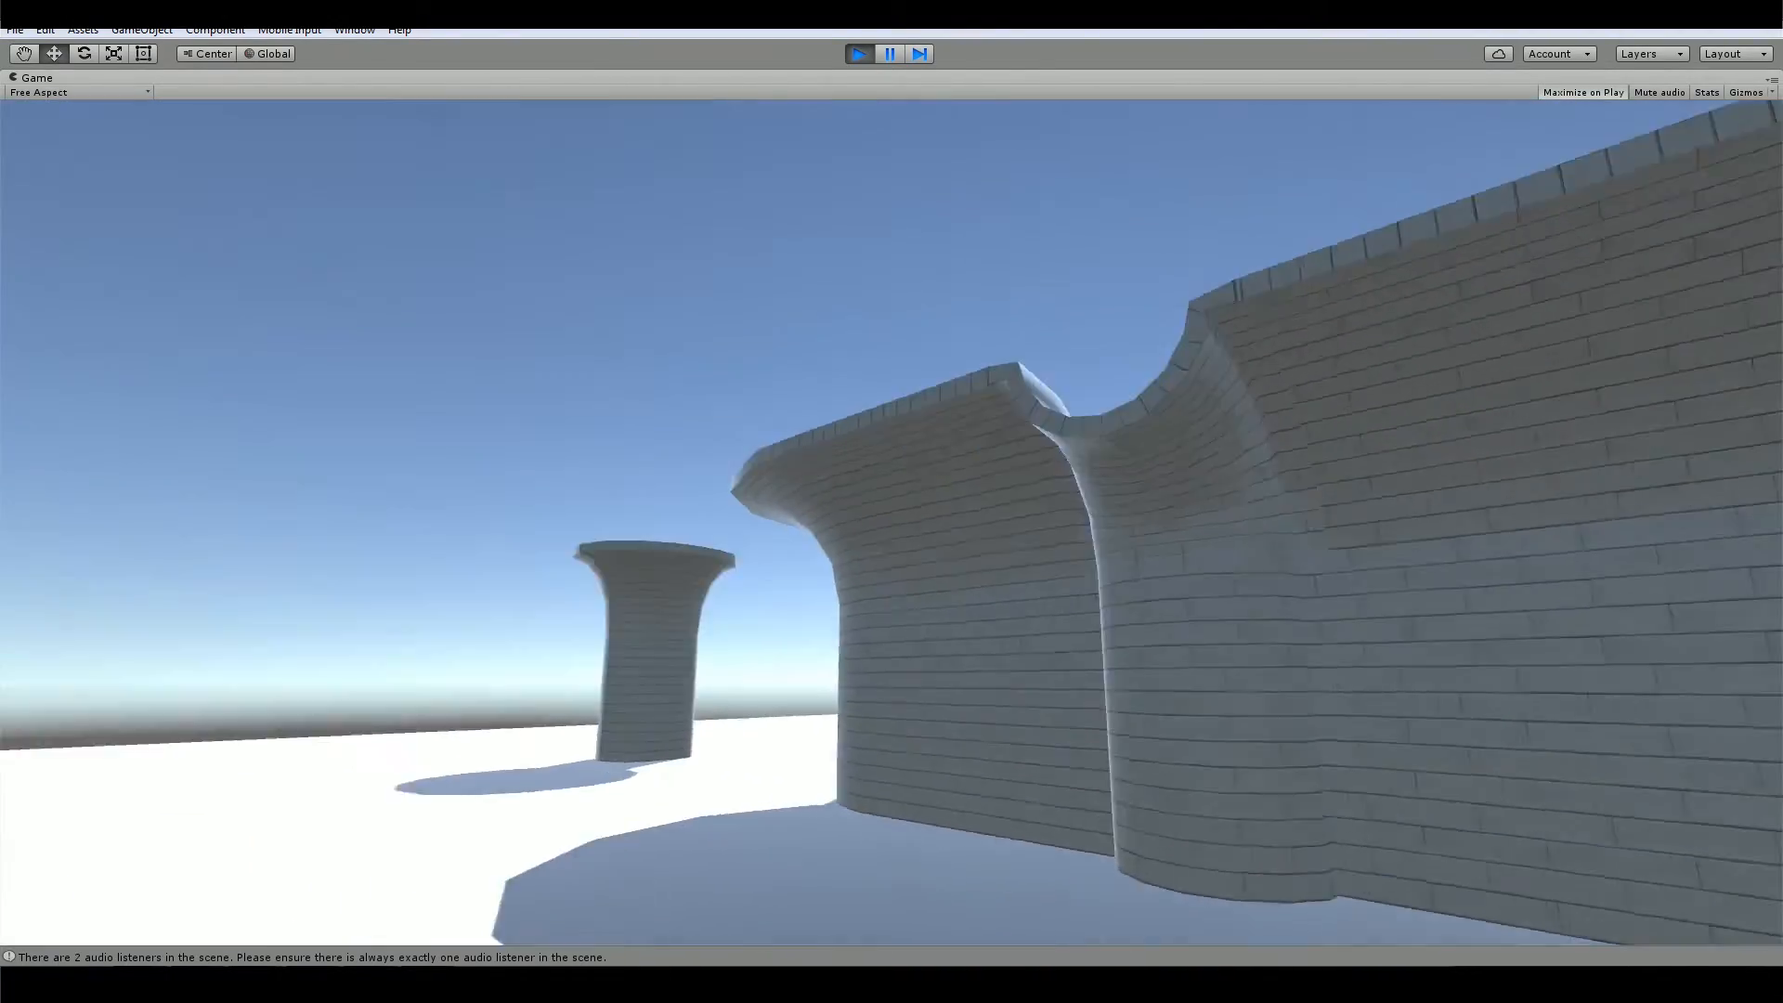
pyautogui.press('w')
pyautogui.press('w')
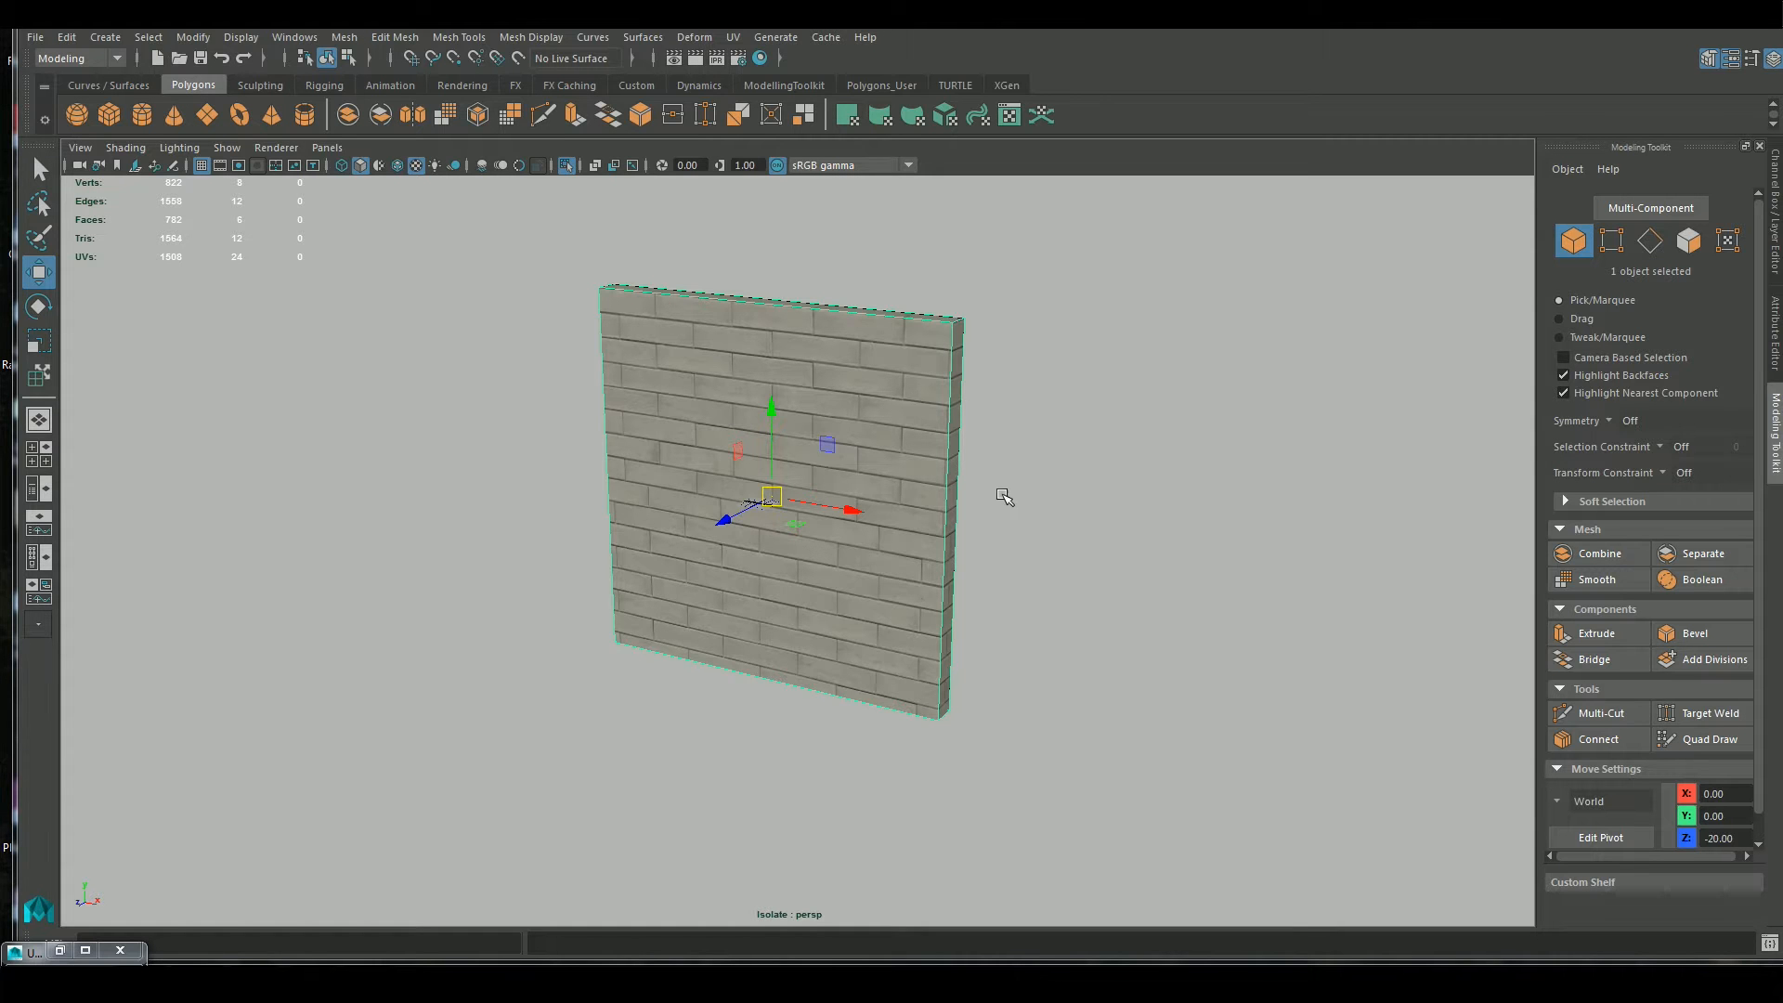
# Switch to Maya and examine the brick texture on the wall block's front, side and top faces
pyautogui.keyDown('alt'); pyautogui.moveTo(1021, 418); pyautogui.dragTo(1195, 713, button='right'); pyautogui.keyUp('alt')
pyautogui.keyDown('alt'); pyautogui.moveTo(1194, 517); pyautogui.dragTo(1110, 862, button='middle'); pyautogui.keyUp('alt')
pyautogui.keyDown('alt'); pyautogui.moveTo(1226, 566); pyautogui.dragTo(1189, 588); pyautogui.keyUp('alt')
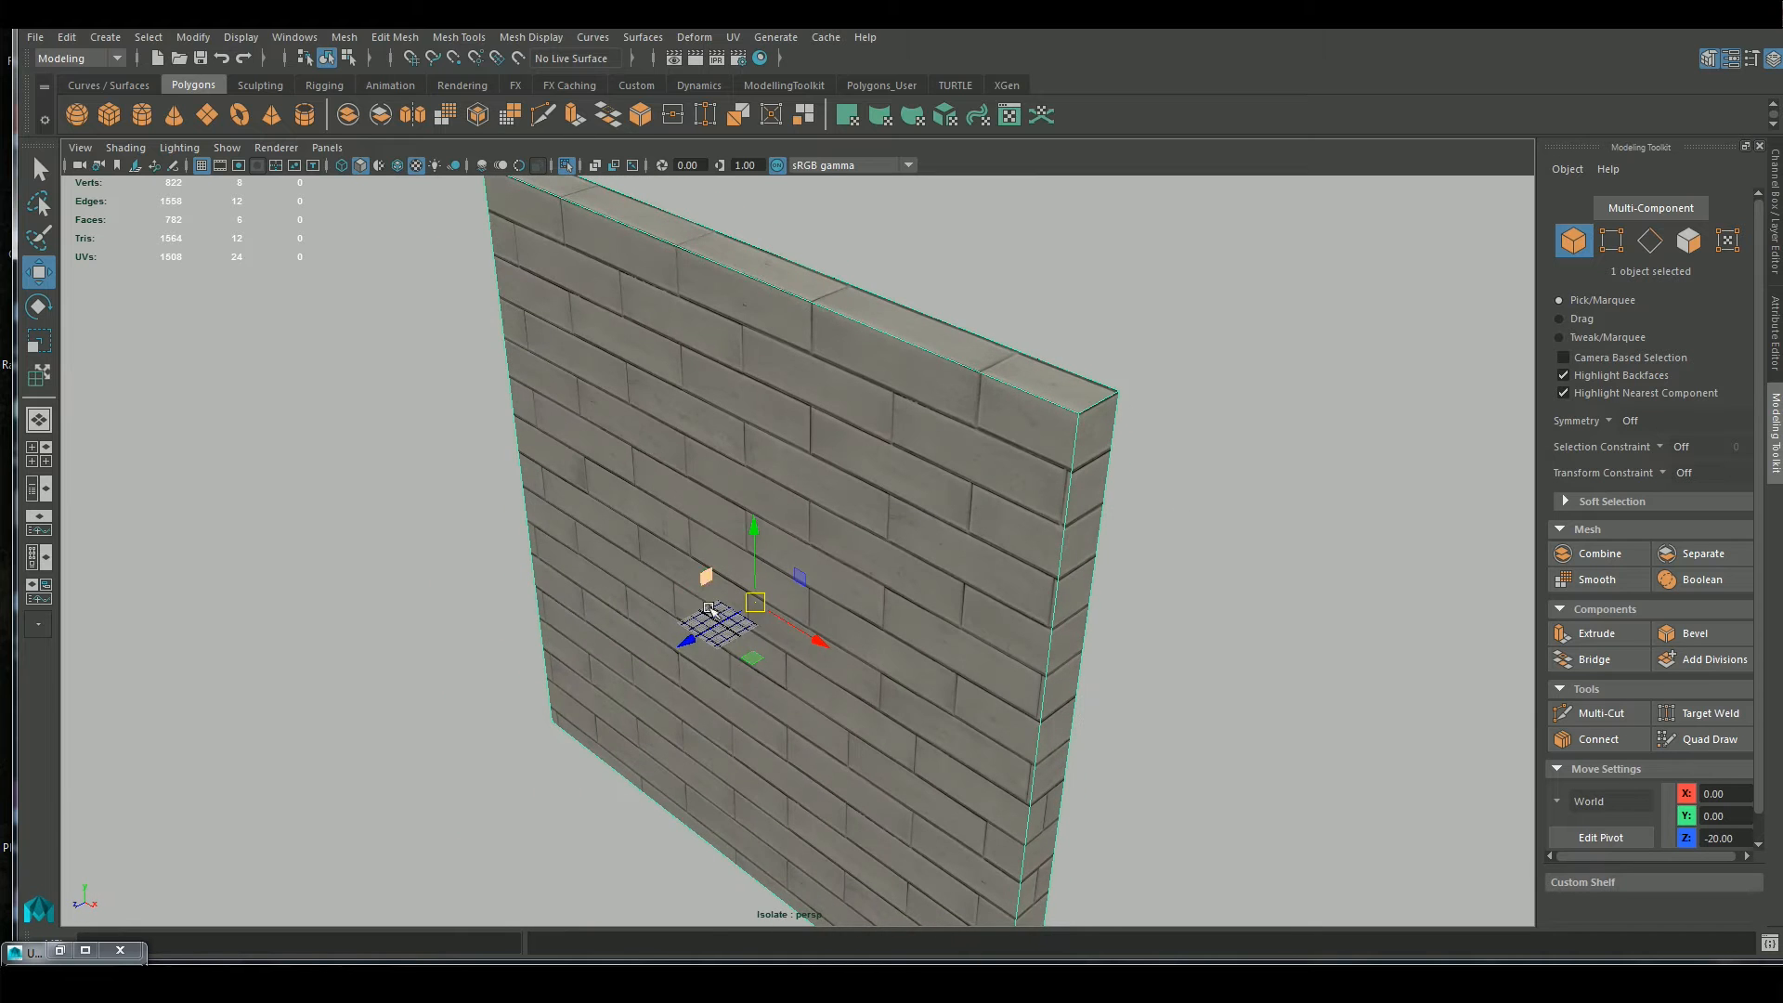
pyautogui.keyDown('alt'); pyautogui.moveTo(1121, 459); pyautogui.dragTo(1126, 505); pyautogui.keyUp('alt')
pyautogui.keyDown('alt'); pyautogui.moveTo(1180, 708); pyautogui.dragTo(1073, 514); pyautogui.keyUp('alt')
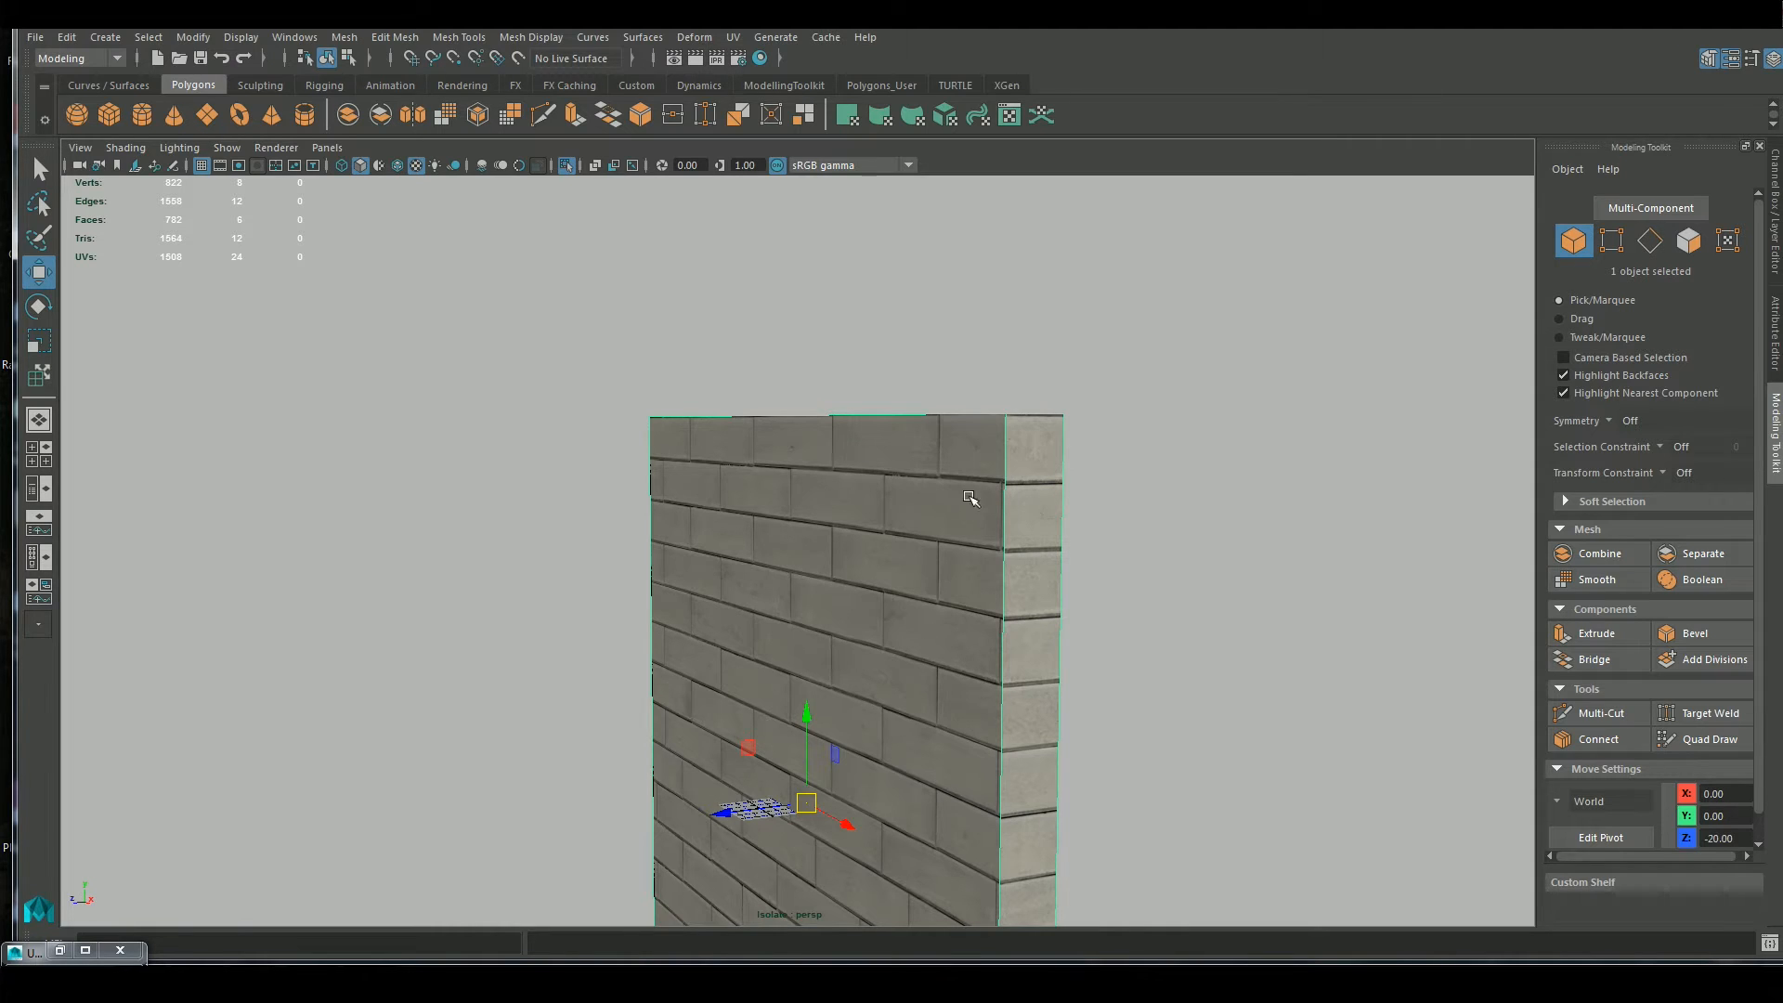
pyautogui.keyDown('alt'); pyautogui.moveTo(1146, 761); pyautogui.dragTo(1020, 542); pyautogui.keyUp('alt')
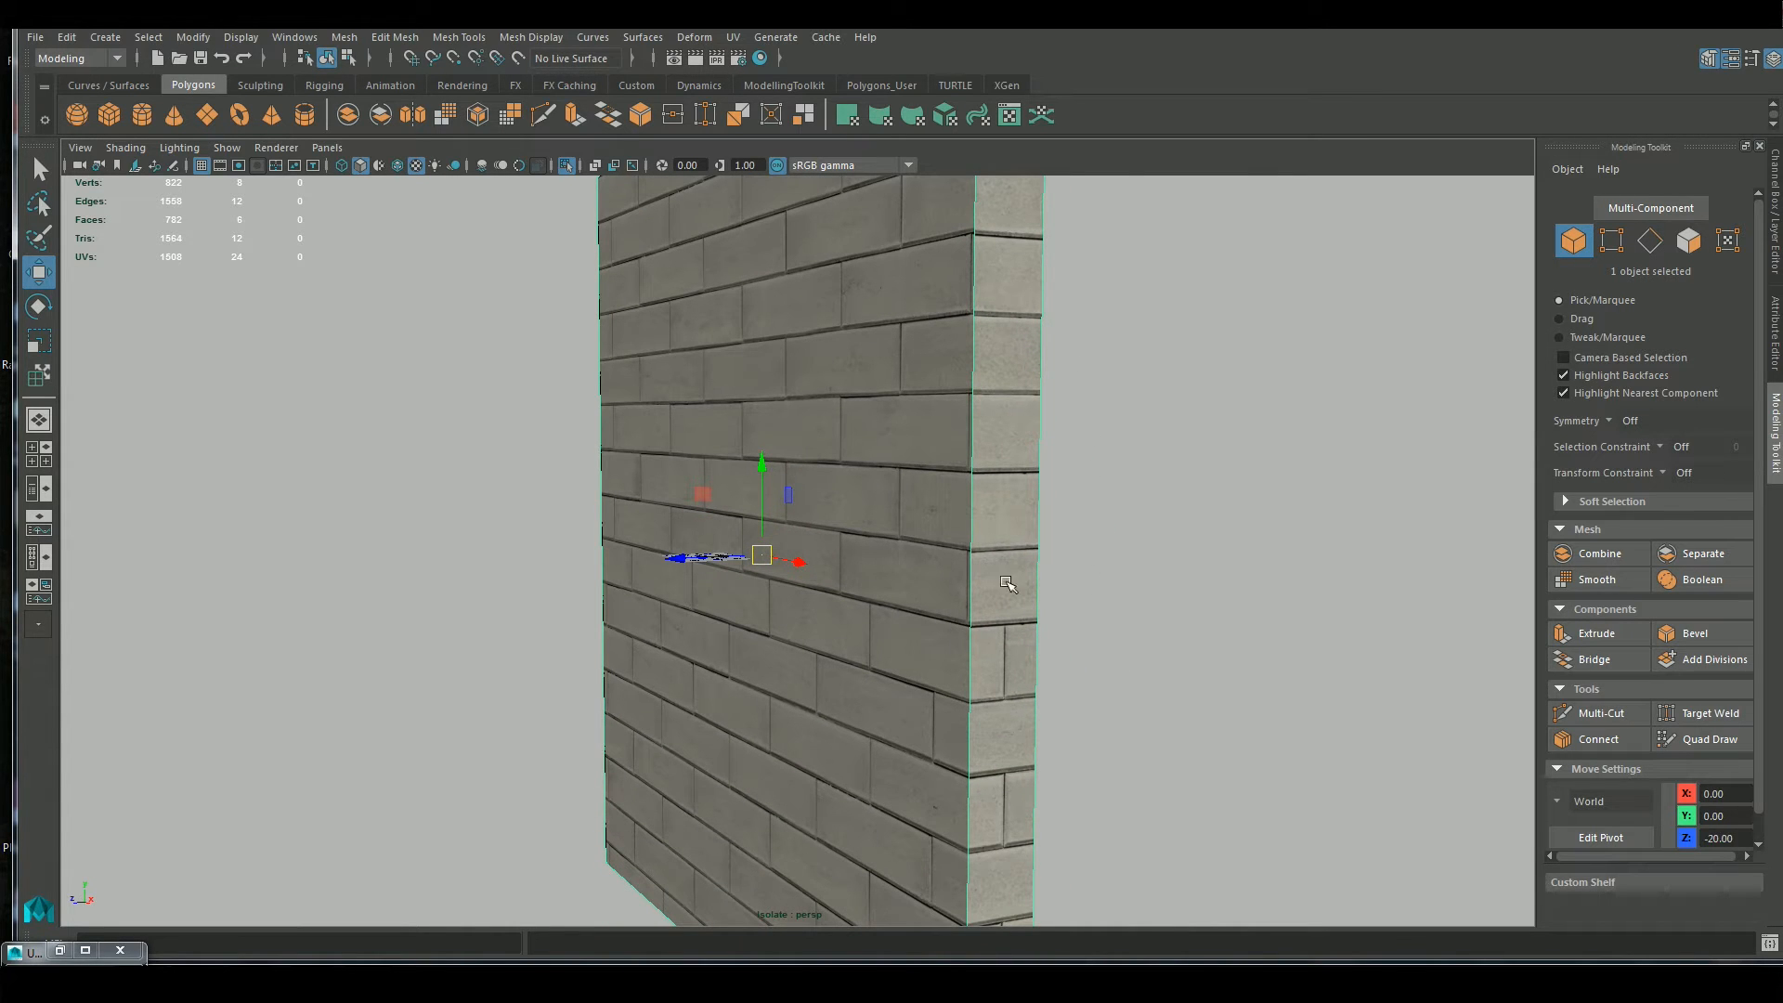
pyautogui.keyDown('alt'); pyautogui.moveTo(1119, 810); pyautogui.dragTo(1186, 661); pyautogui.keyUp('alt')
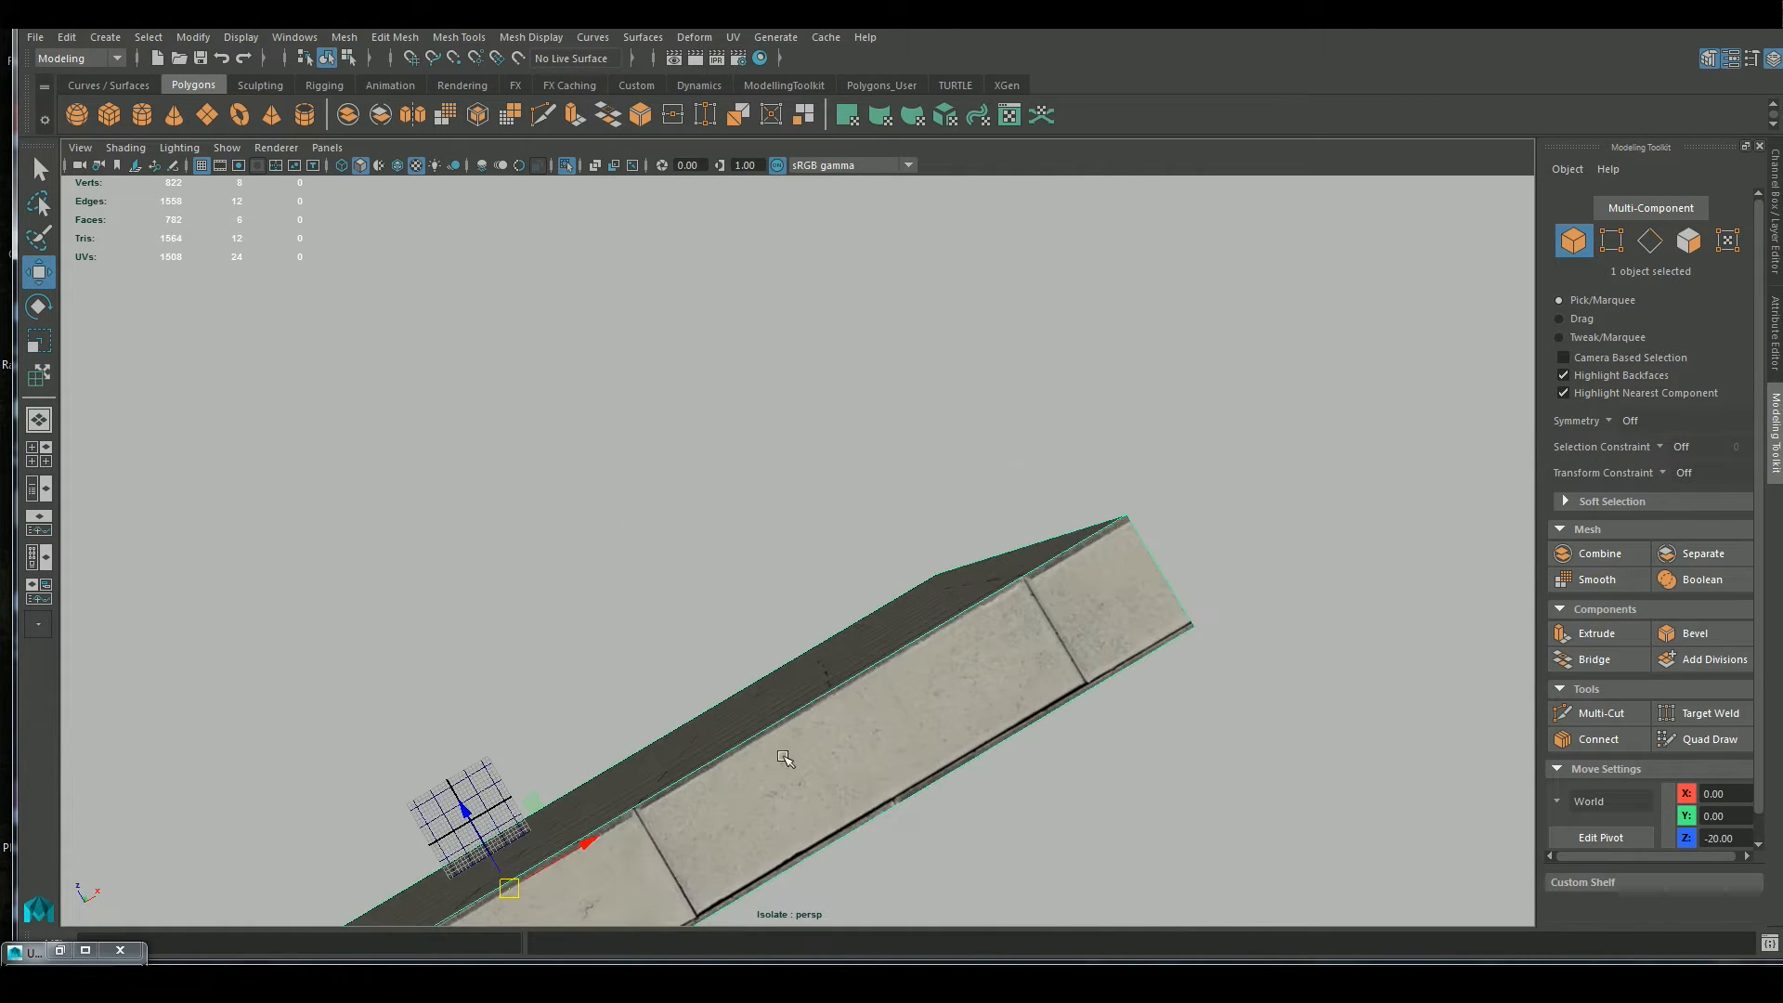
pyautogui.keyDown('alt'); pyautogui.moveTo(1185, 588); pyautogui.dragTo(1058, 593); pyautogui.keyUp('alt')
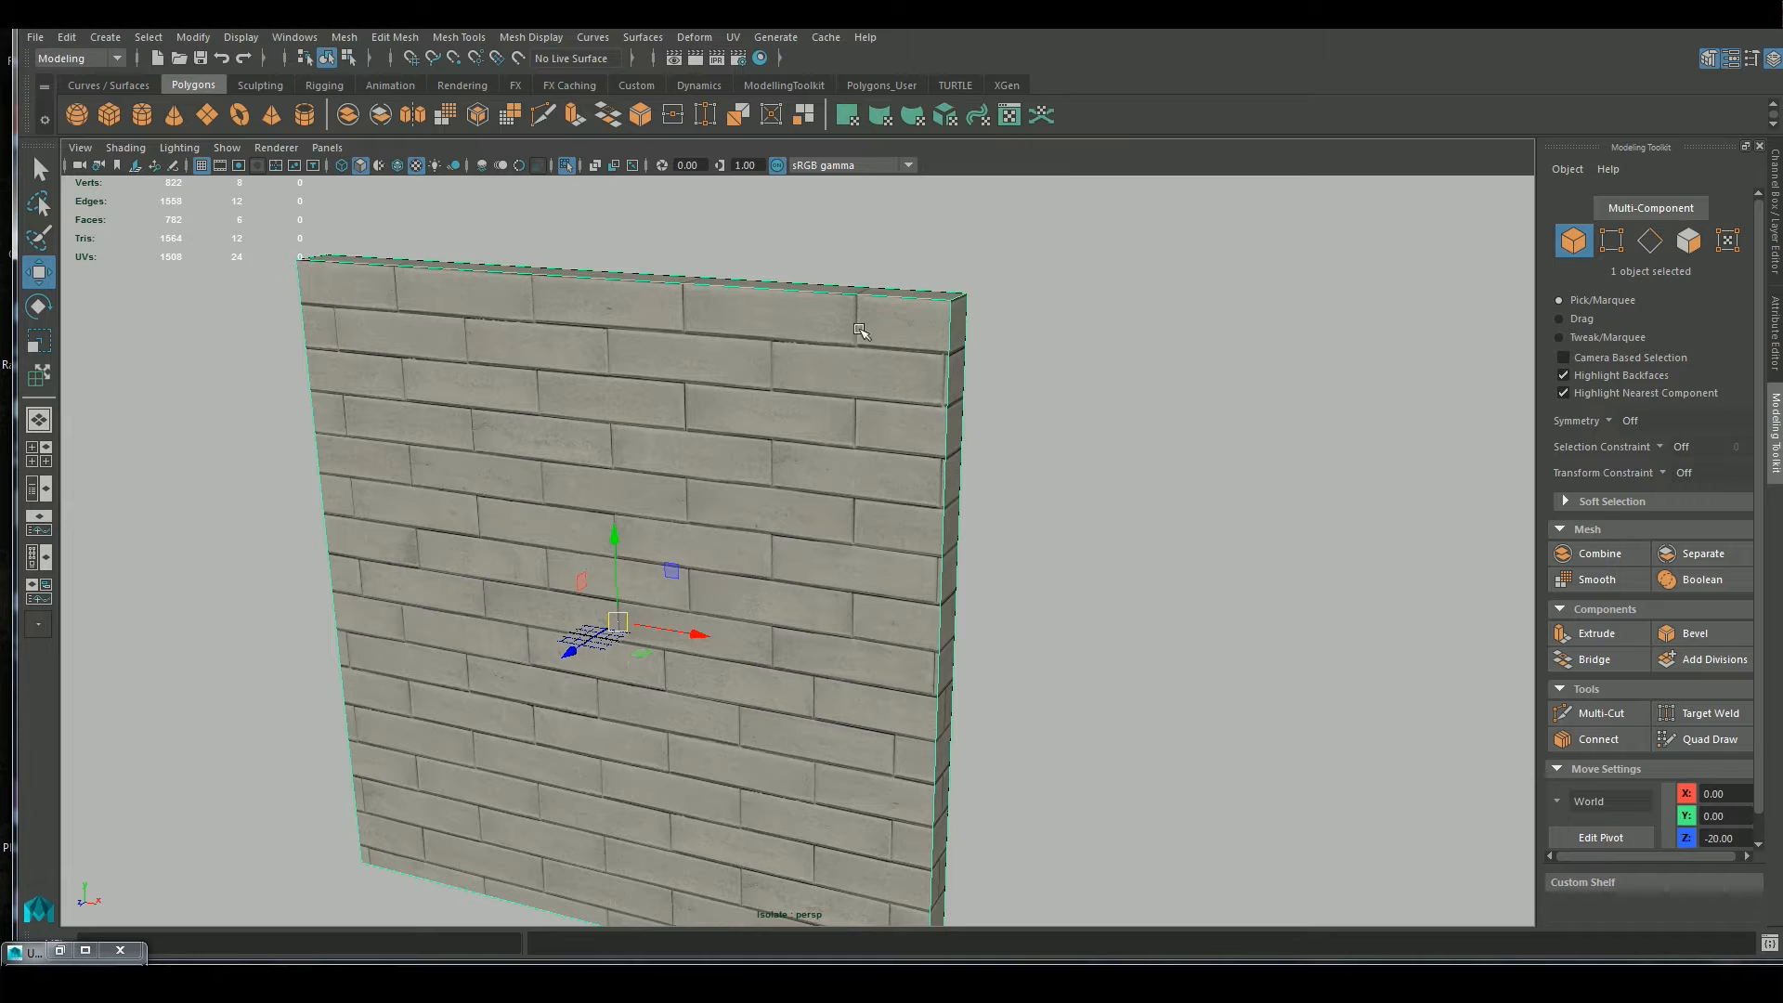
# Select the brick wall block and create a camera-based UV projection on it
pyautogui.click(793, 234)
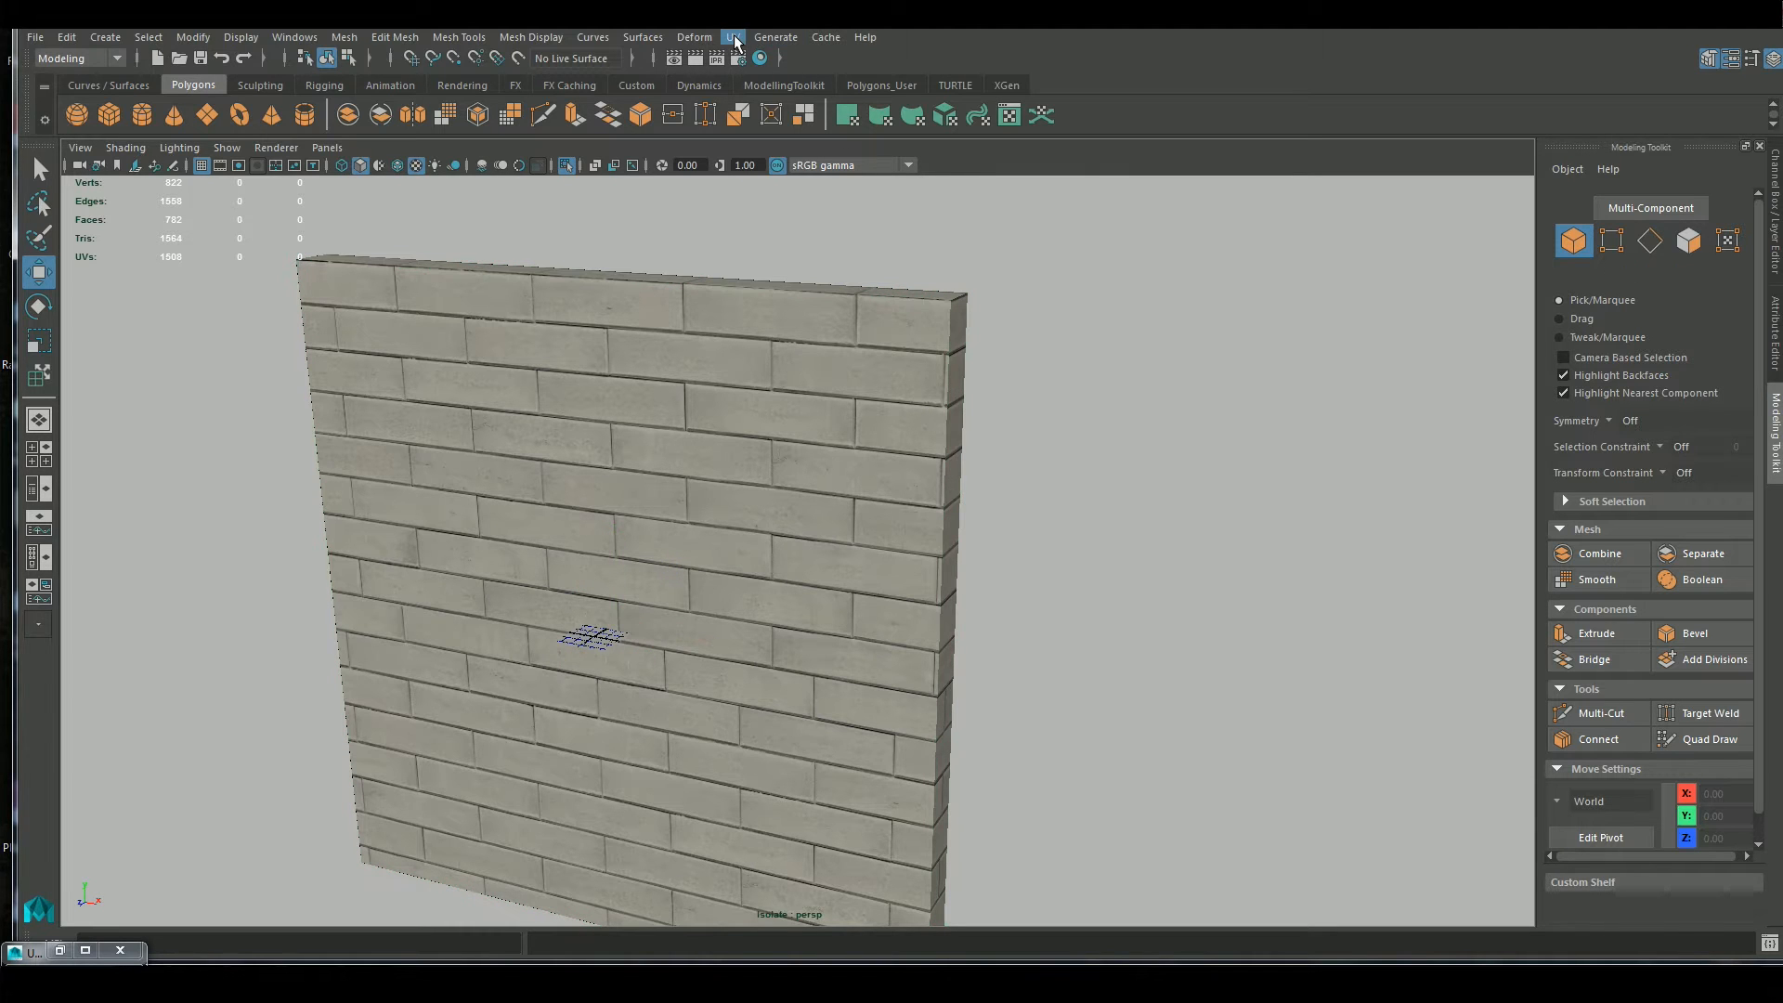
pyautogui.click(734, 37)
pyautogui.click(1187, 375)
pyautogui.click(740, 399)
pyautogui.click(734, 37)
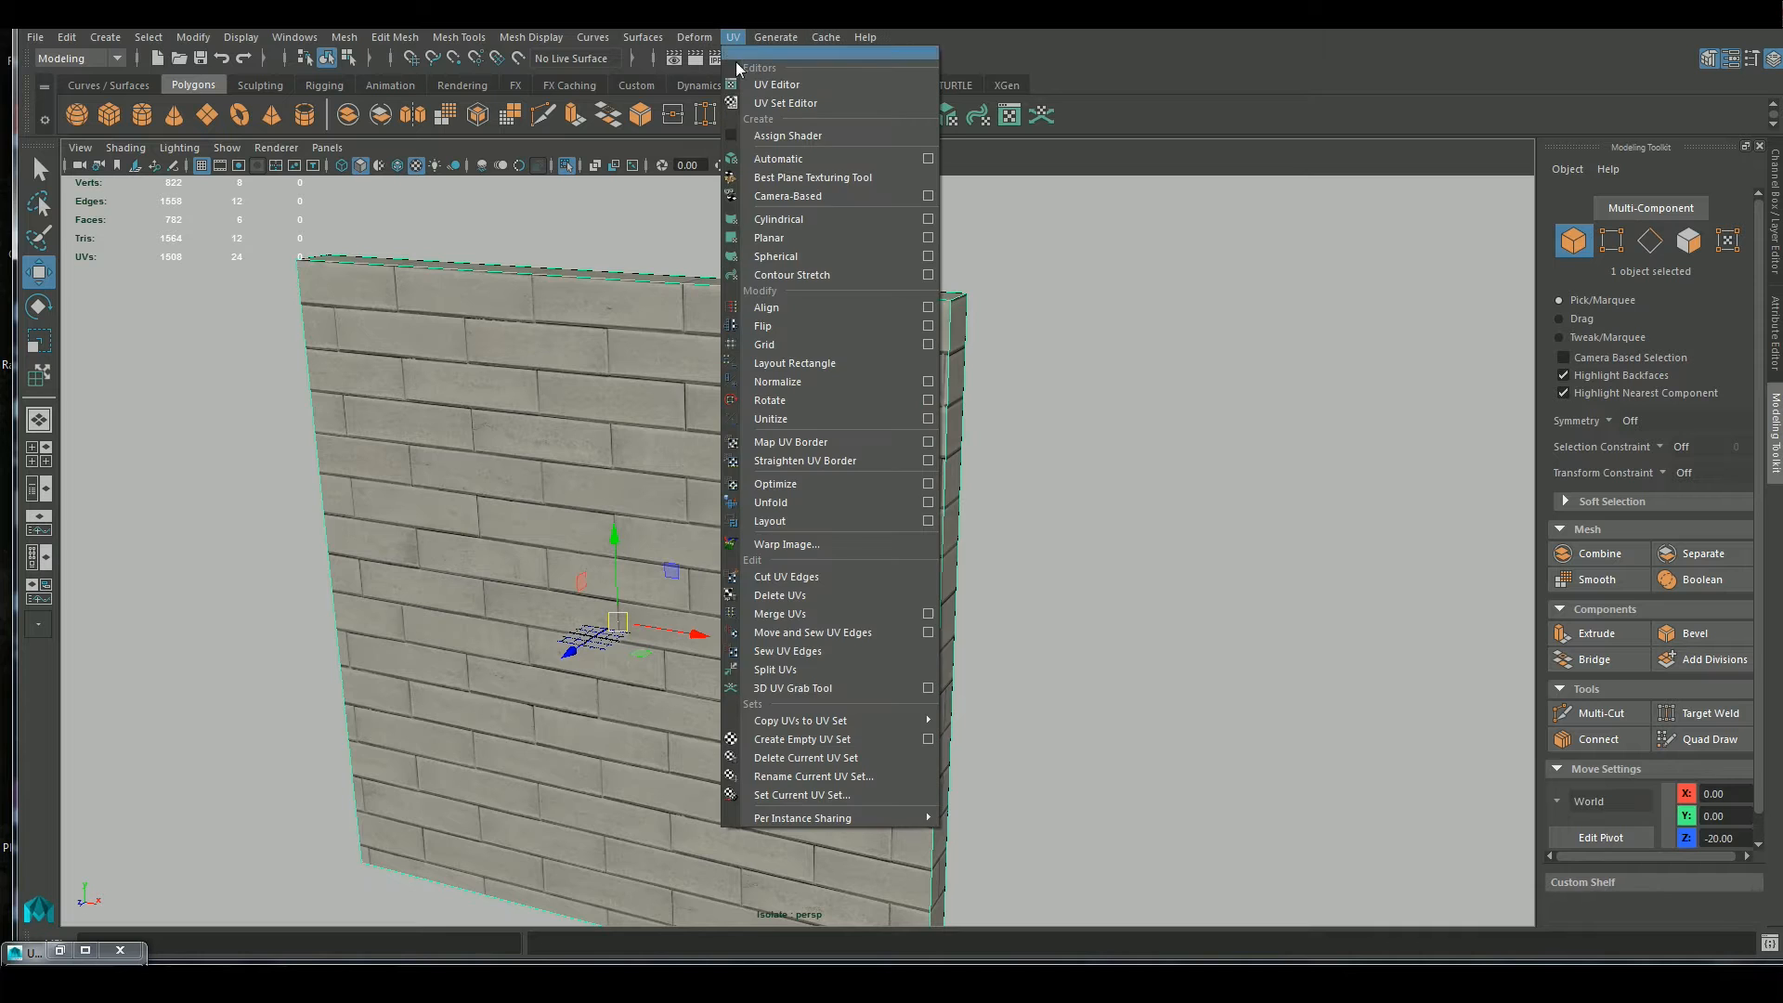
pyautogui.click(804, 196)
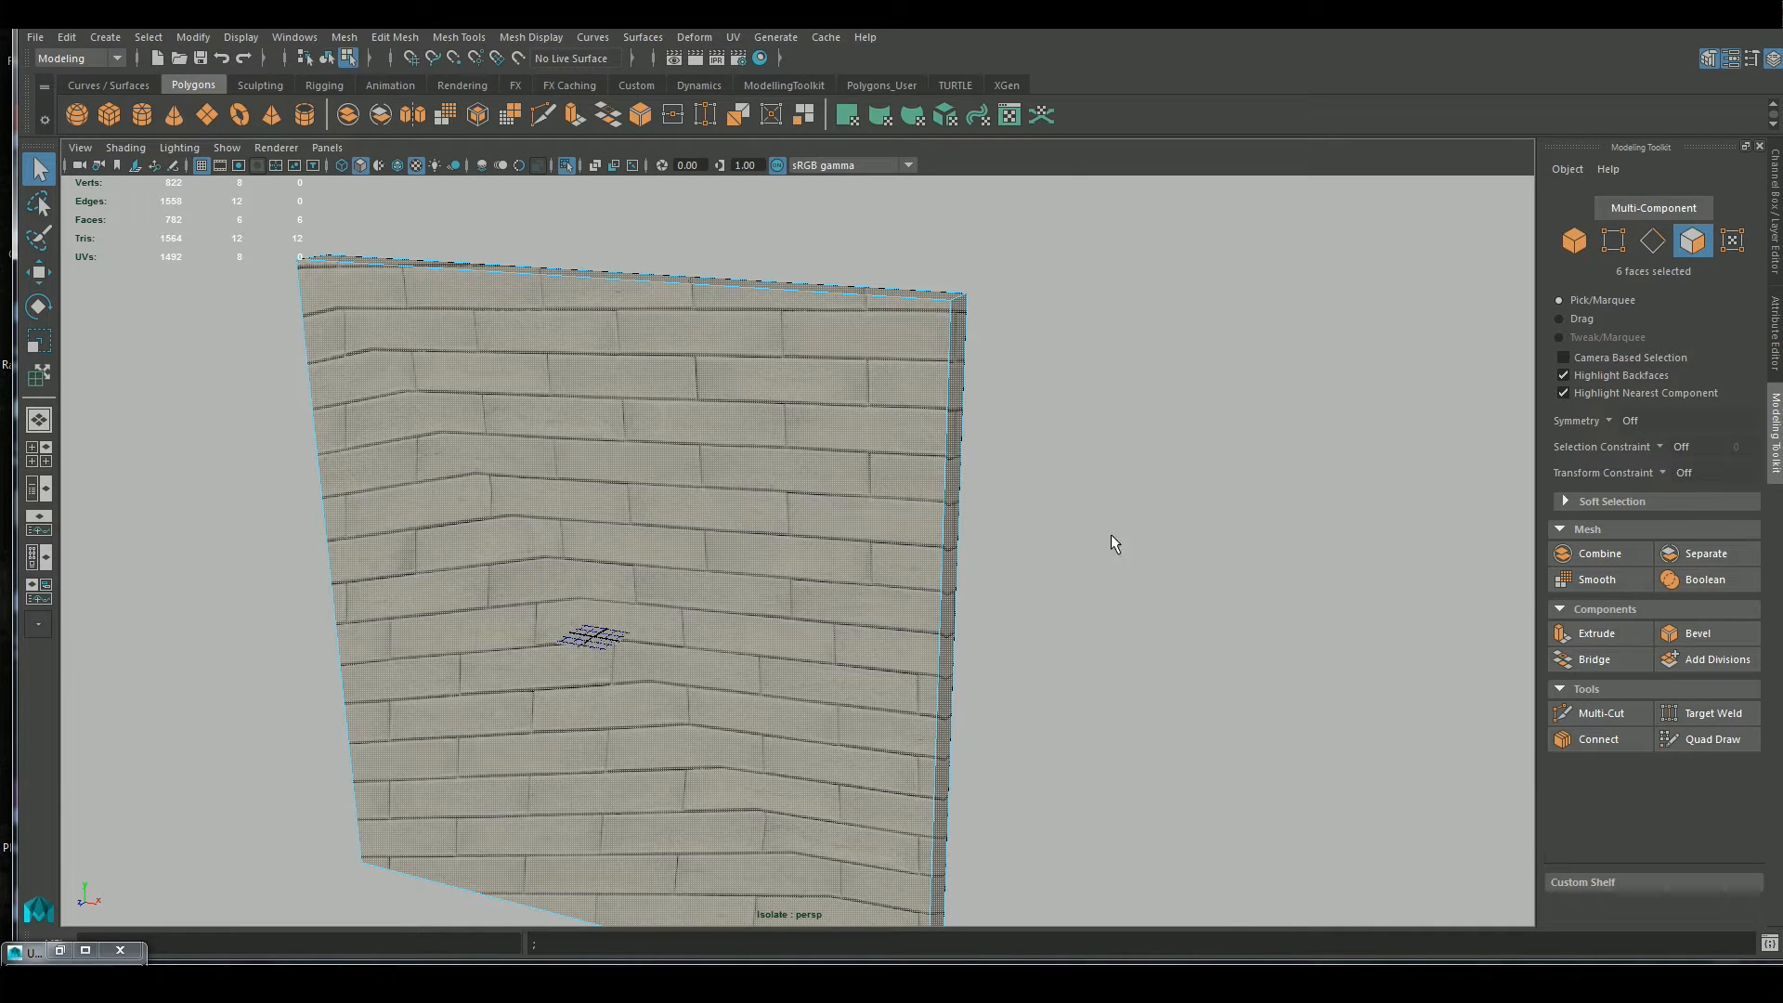
# Bring up the UV Editor beside the wall and check the projected shells
pyautogui.click(61, 951)
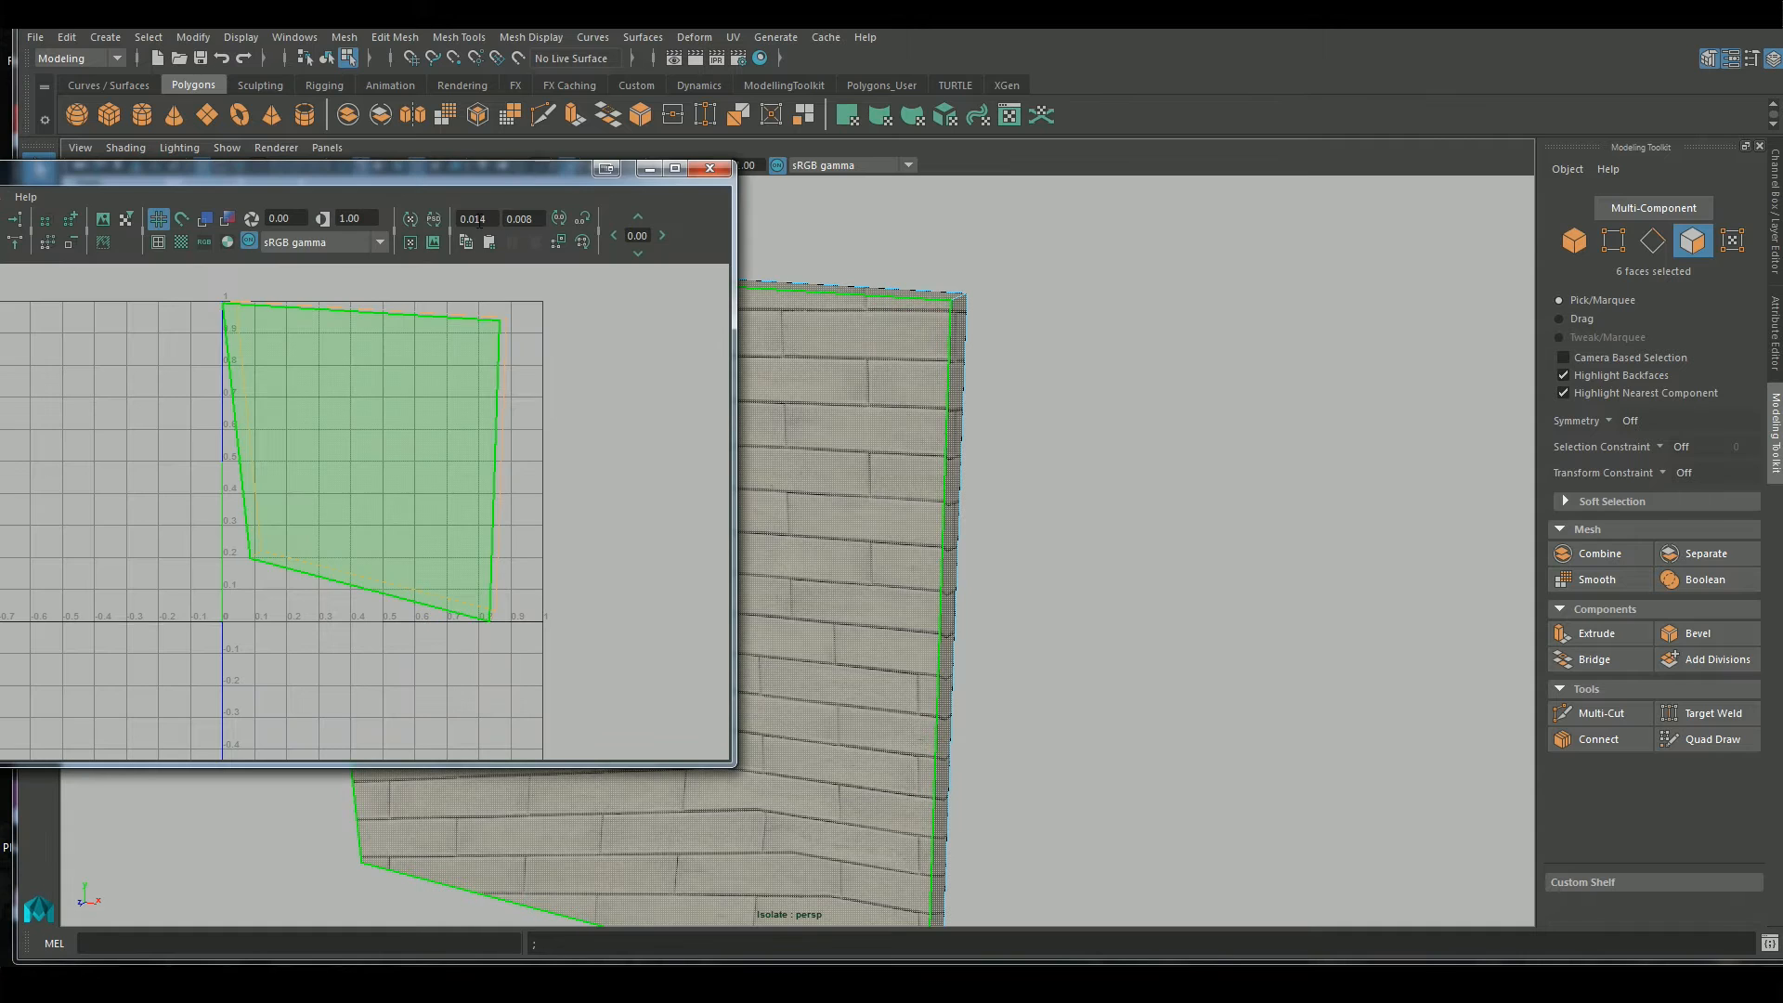
pyautogui.moveTo(504, 168); pyautogui.dragTo(1395, 67)
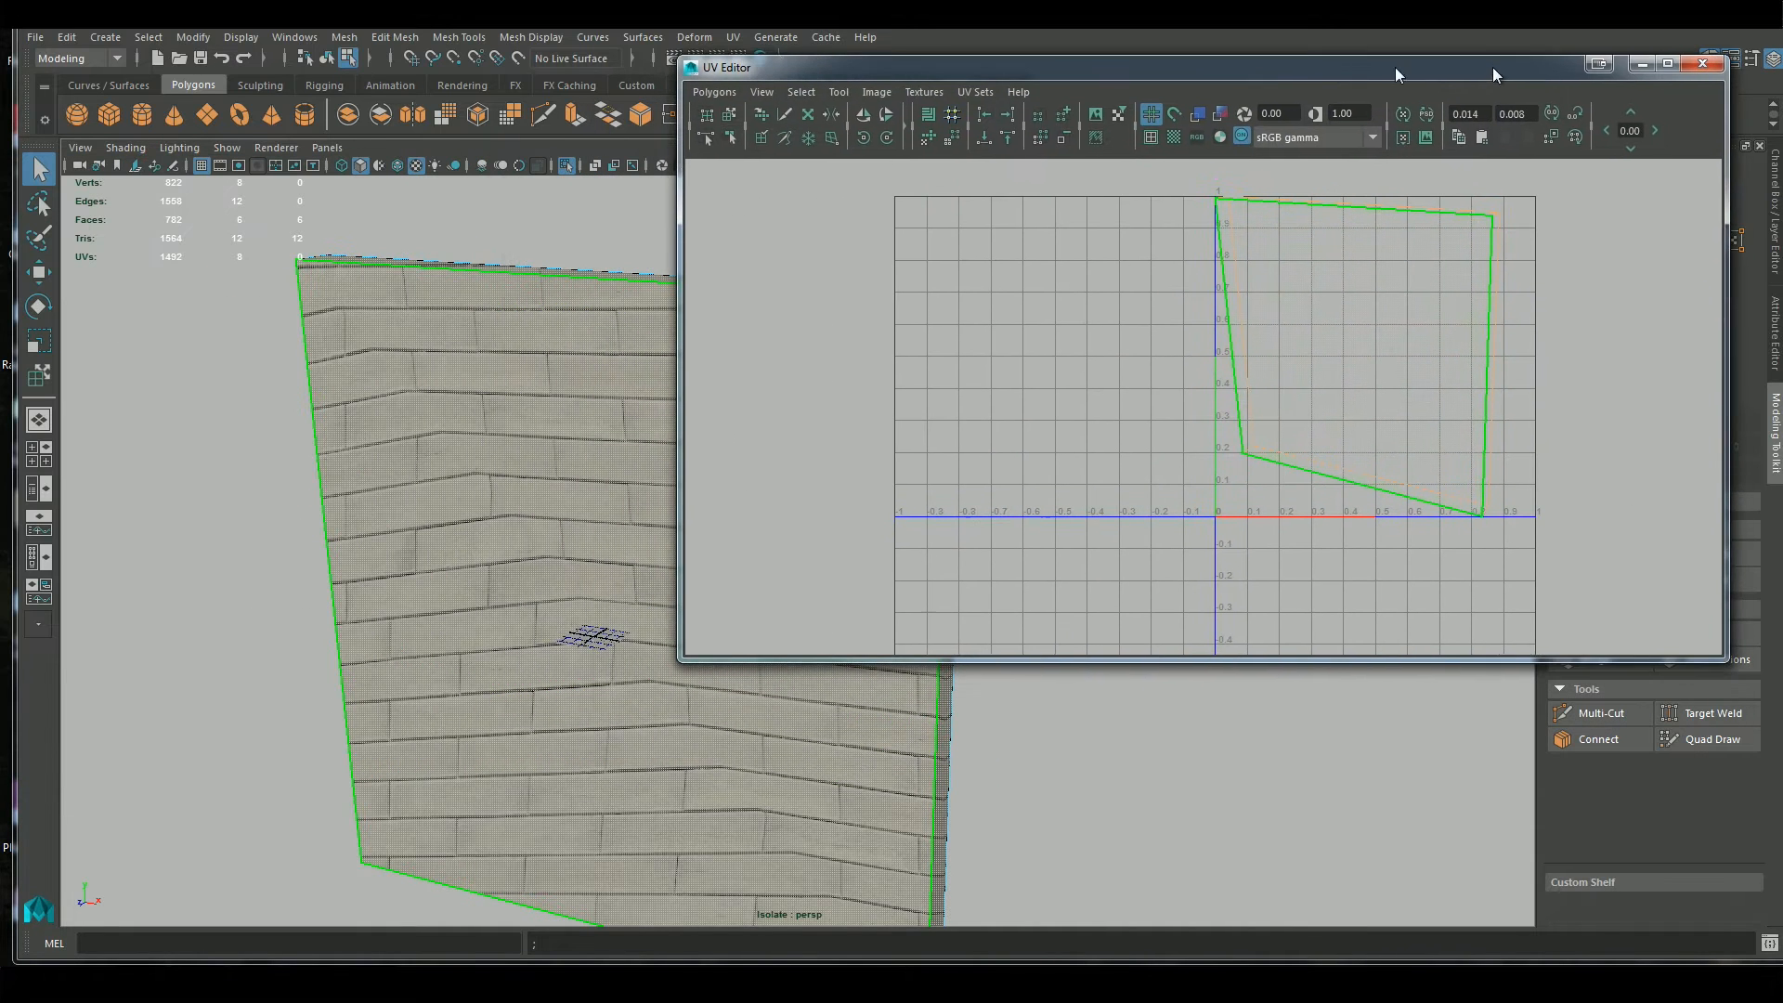
pyautogui.click(1512, 420)
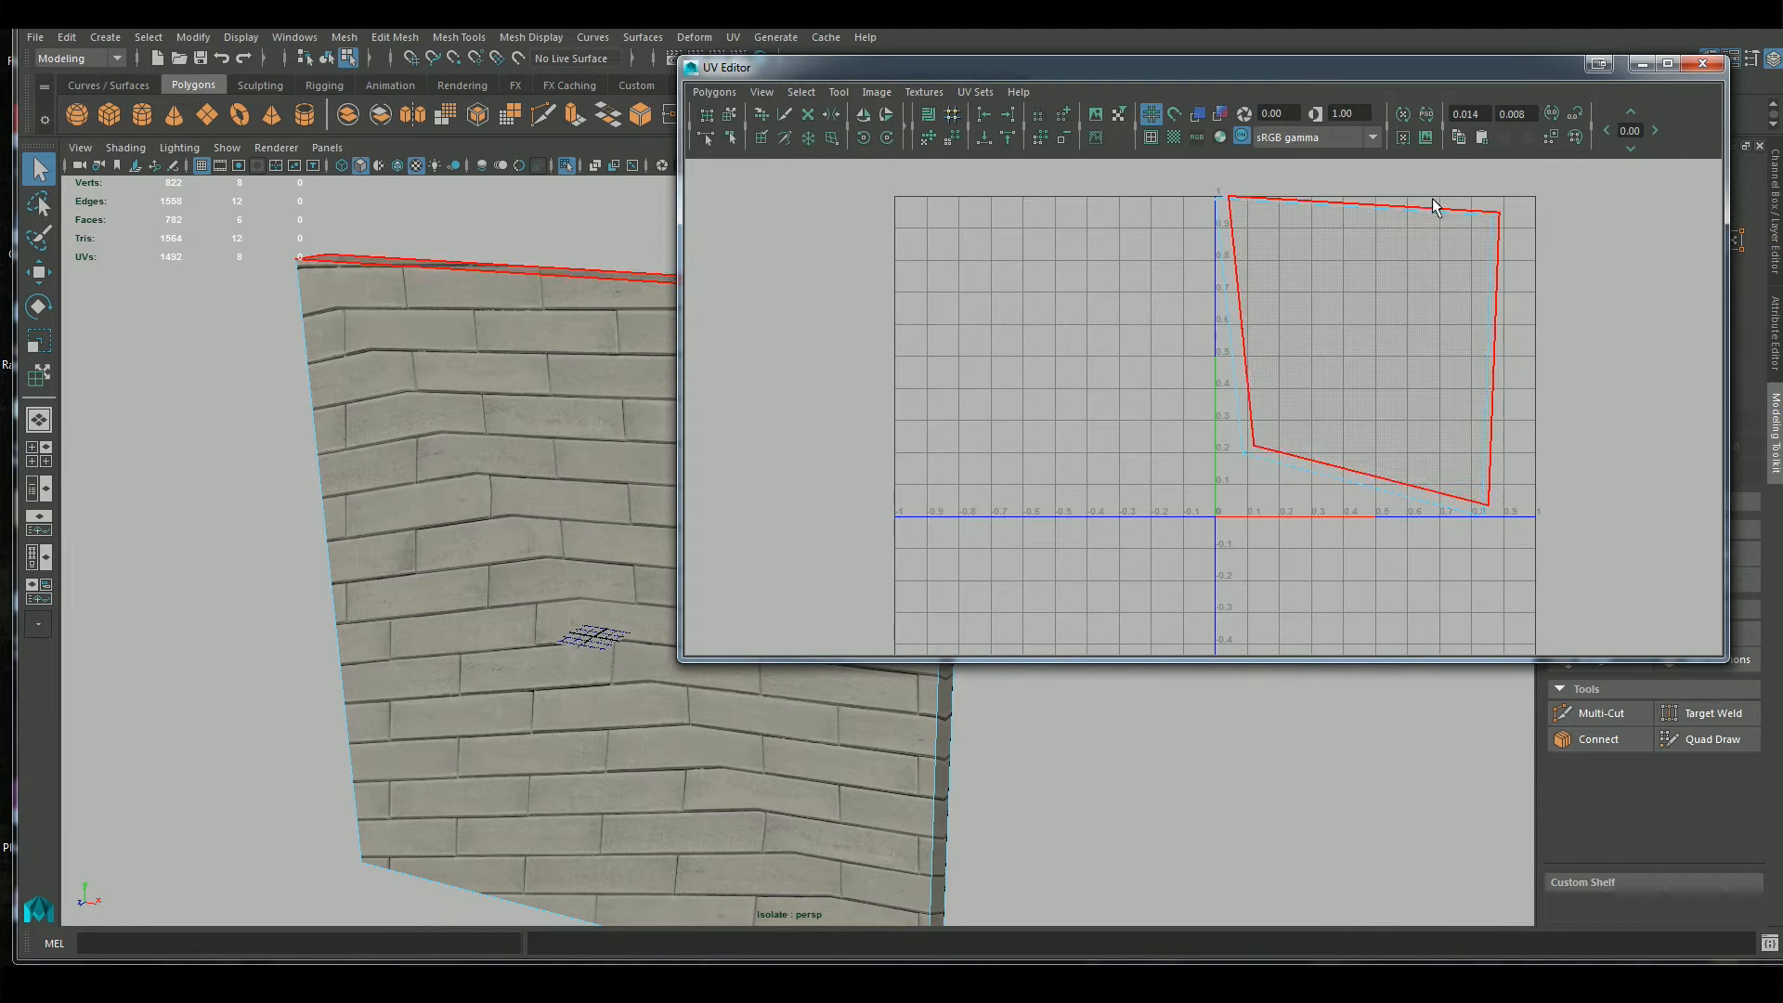
pyautogui.moveTo(1377, 276); pyautogui.dragTo(1415, 275, button='right')
# Select all of the wall's UVs and move them out of the UV grid, above and to its left
pyautogui.scroll(-3, 1249, 274)
pyautogui.moveTo(1200, 215); pyautogui.dragTo(1495, 566)
pyautogui.press('w')
pyautogui.moveTo(1309, 375); pyautogui.dragTo(880, 248)
pyautogui.scroll(1, 1059, 350)
pyautogui.keyDown('alt'); pyautogui.moveTo(1060, 350); pyautogui.dragTo(1155, 507, button='middle'); pyautogui.keyUp('alt')
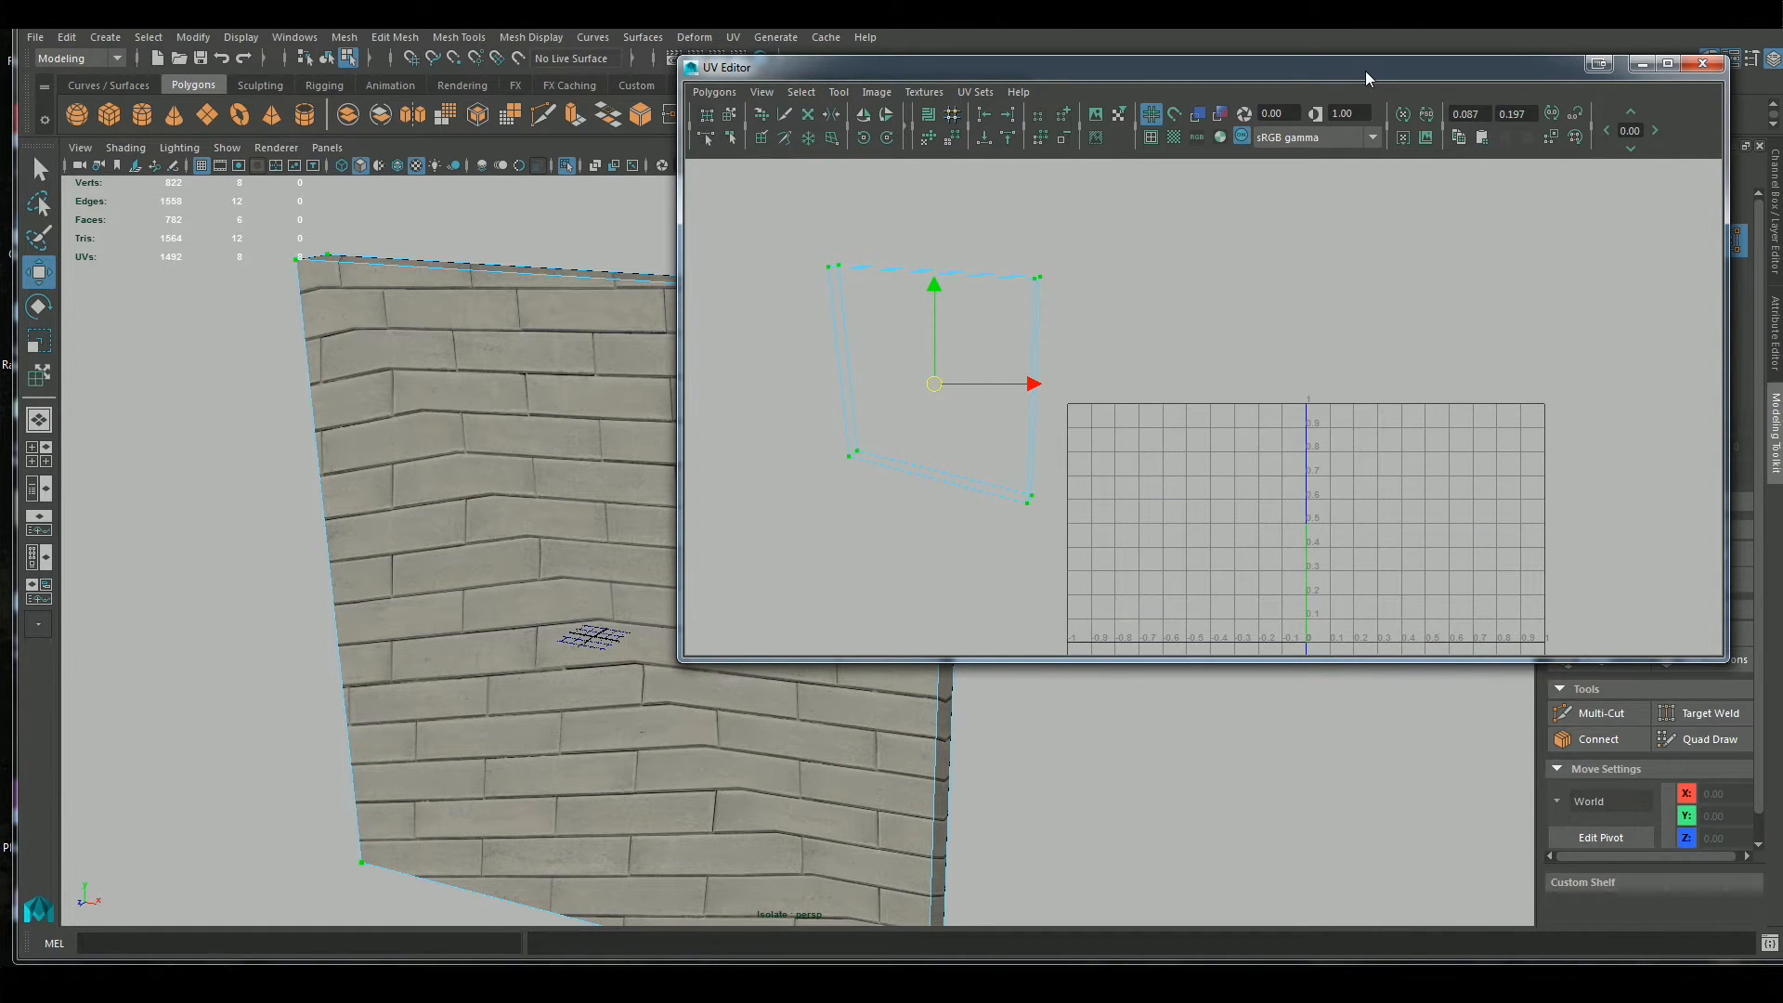
# Make room around the wall by shifting the UV Editor and select one of its large faces
pyautogui.moveTo(1365, 70); pyautogui.dragTo(1441, 32)
pyautogui.keyDown('alt'); pyautogui.moveTo(520, 592); pyautogui.dragTo(413, 507, button='middle'); pyautogui.keyUp('alt')
pyautogui.moveTo(1273, 38); pyautogui.dragTo(1540, 89)
pyautogui.moveTo(371, 322); pyautogui.dragTo(387, 373, button='right')
pyautogui.click(559, 459)
pyautogui.keyDown('alt'); pyautogui.moveTo(561, 461); pyautogui.dragTo(908, 472); pyautogui.keyUp('alt')
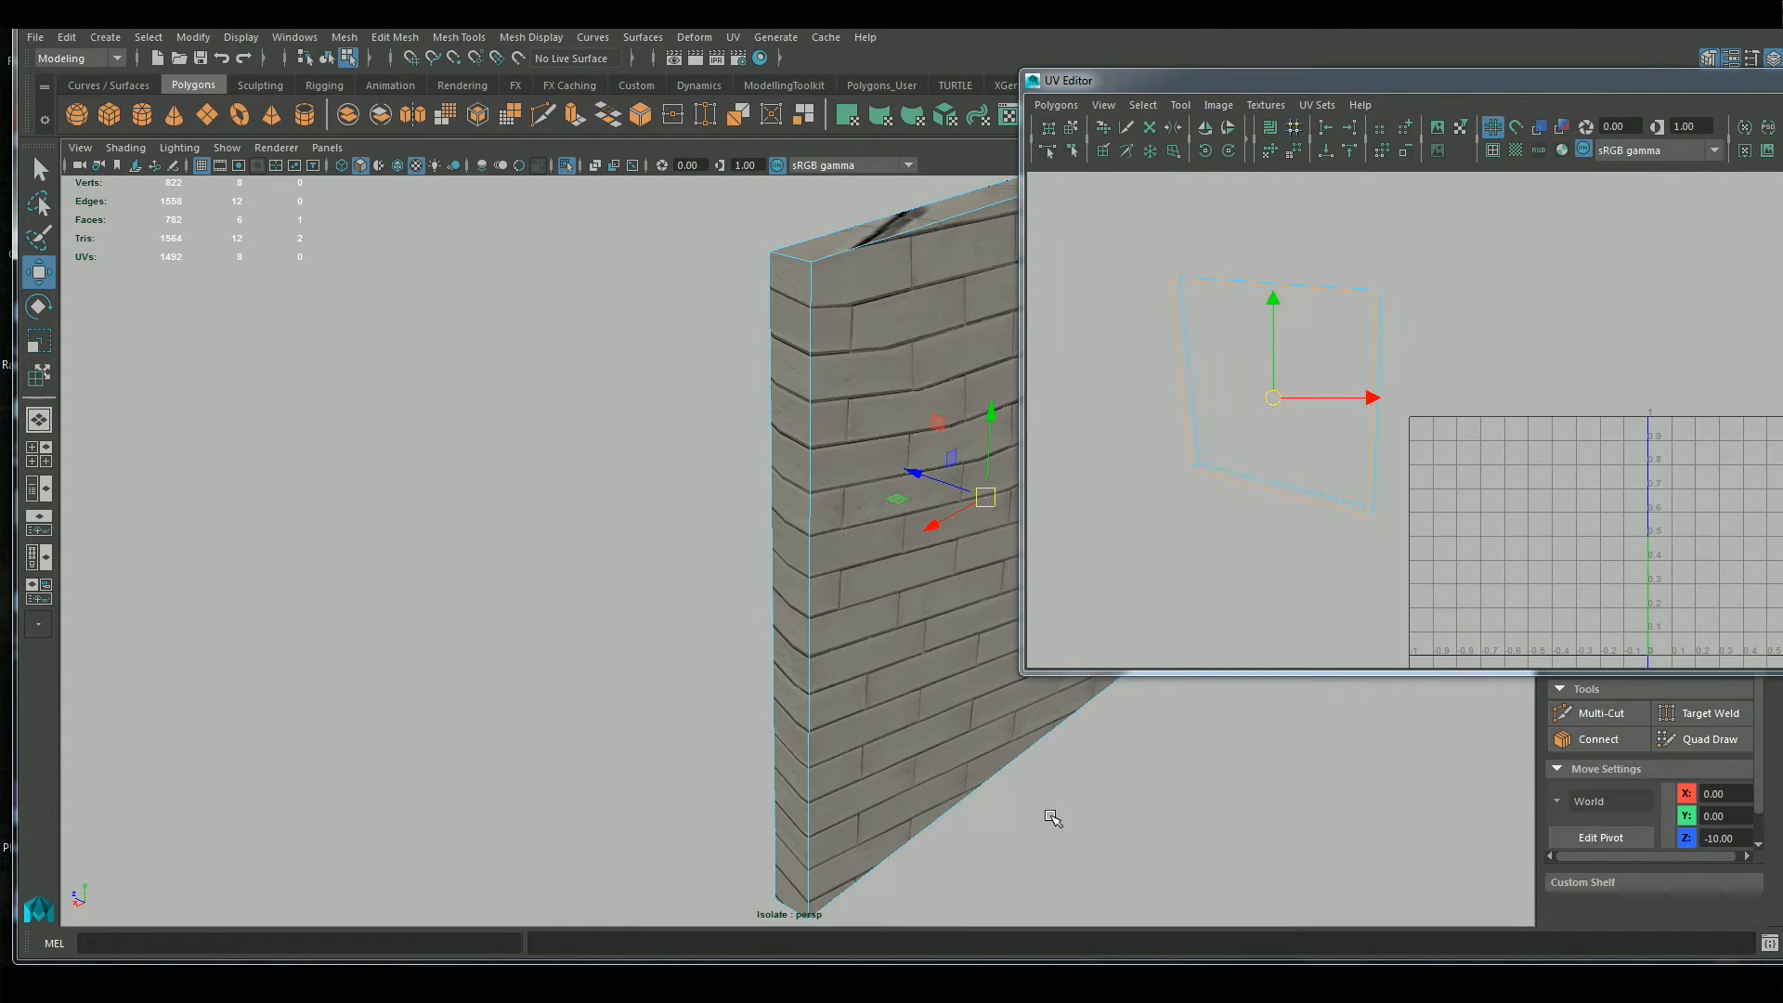
# Turn off texture display in the viewport and add the opposite large face of the wall to the selection
pyautogui.click(414, 171)
pyautogui.keyDown('alt'); pyautogui.moveTo(660, 409); pyautogui.dragTo(589, 585); pyautogui.keyUp('alt')
pyautogui.keyDown('alt'); pyautogui.moveTo(409, 692); pyautogui.dragTo(608, 672); pyautogui.keyUp('alt')
pyautogui.keyDown('shift'); pyautogui.click(509, 350); pyautogui.keyUp('shift')
pyautogui.keyDown('alt'); pyautogui.moveTo(939, 558); pyautogui.dragTo(891, 565); pyautogui.keyUp('alt')
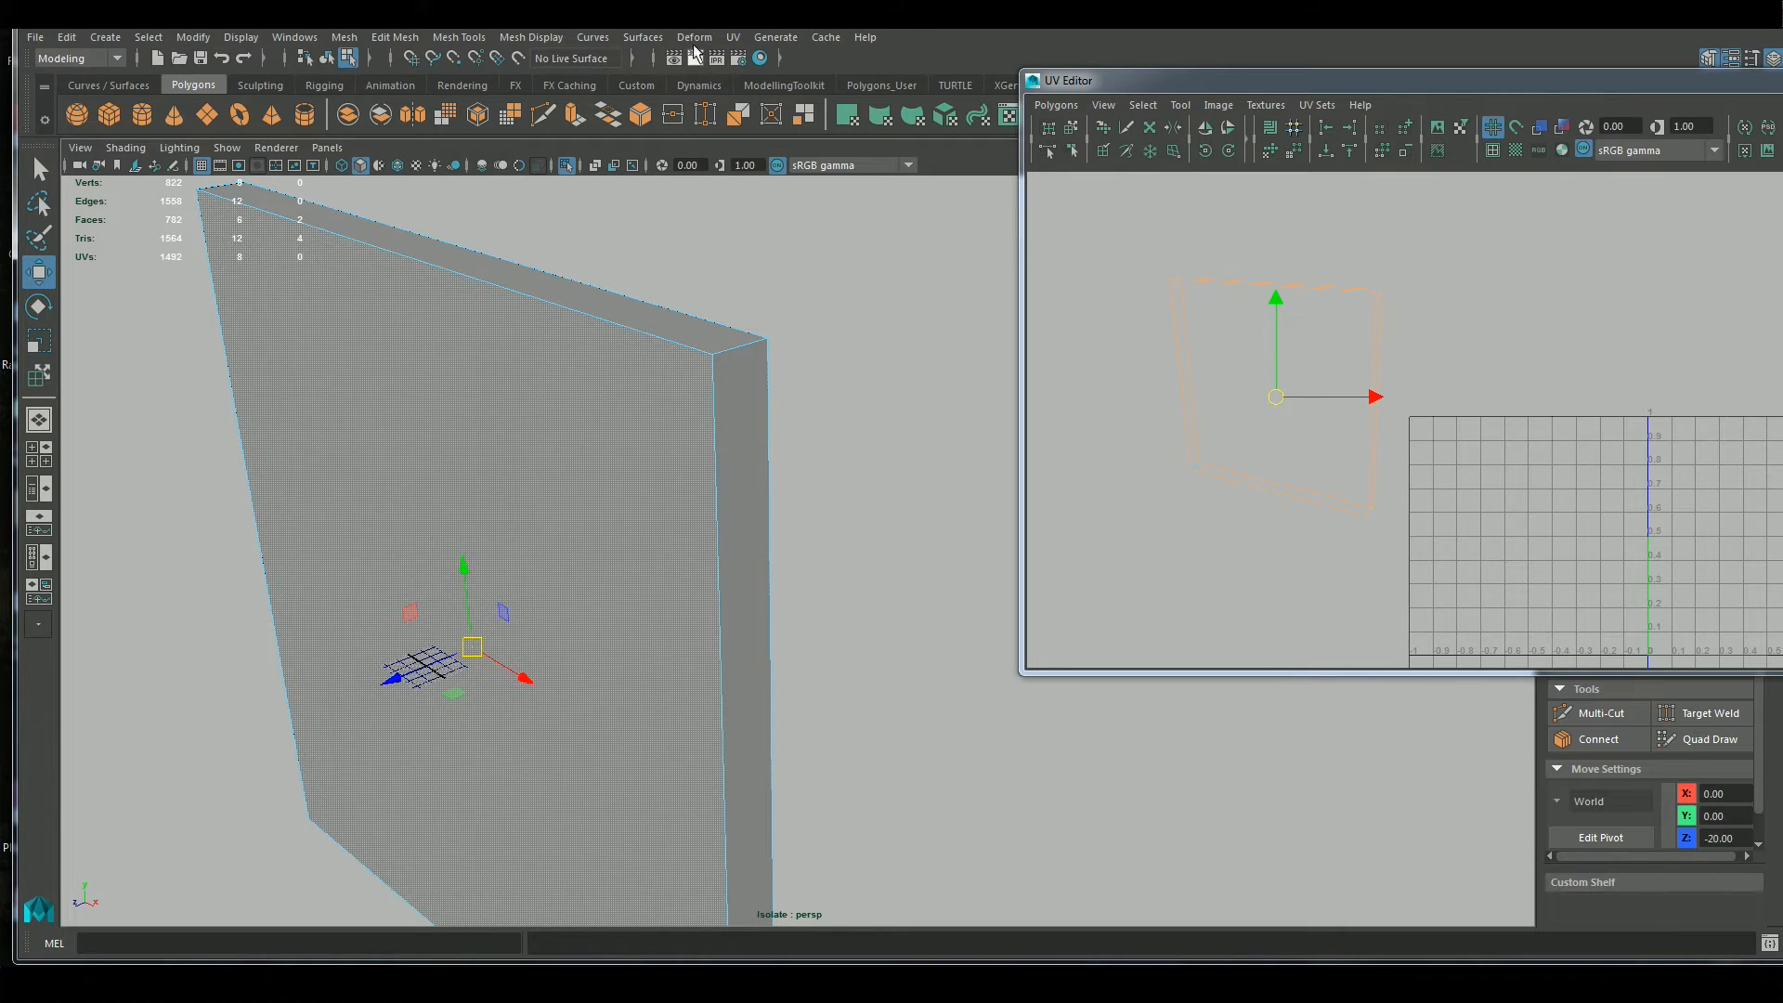
# Project planar UVs from the Z axis onto the wall's front and back faces and check them with the checker pattern
pyautogui.click(735, 37)
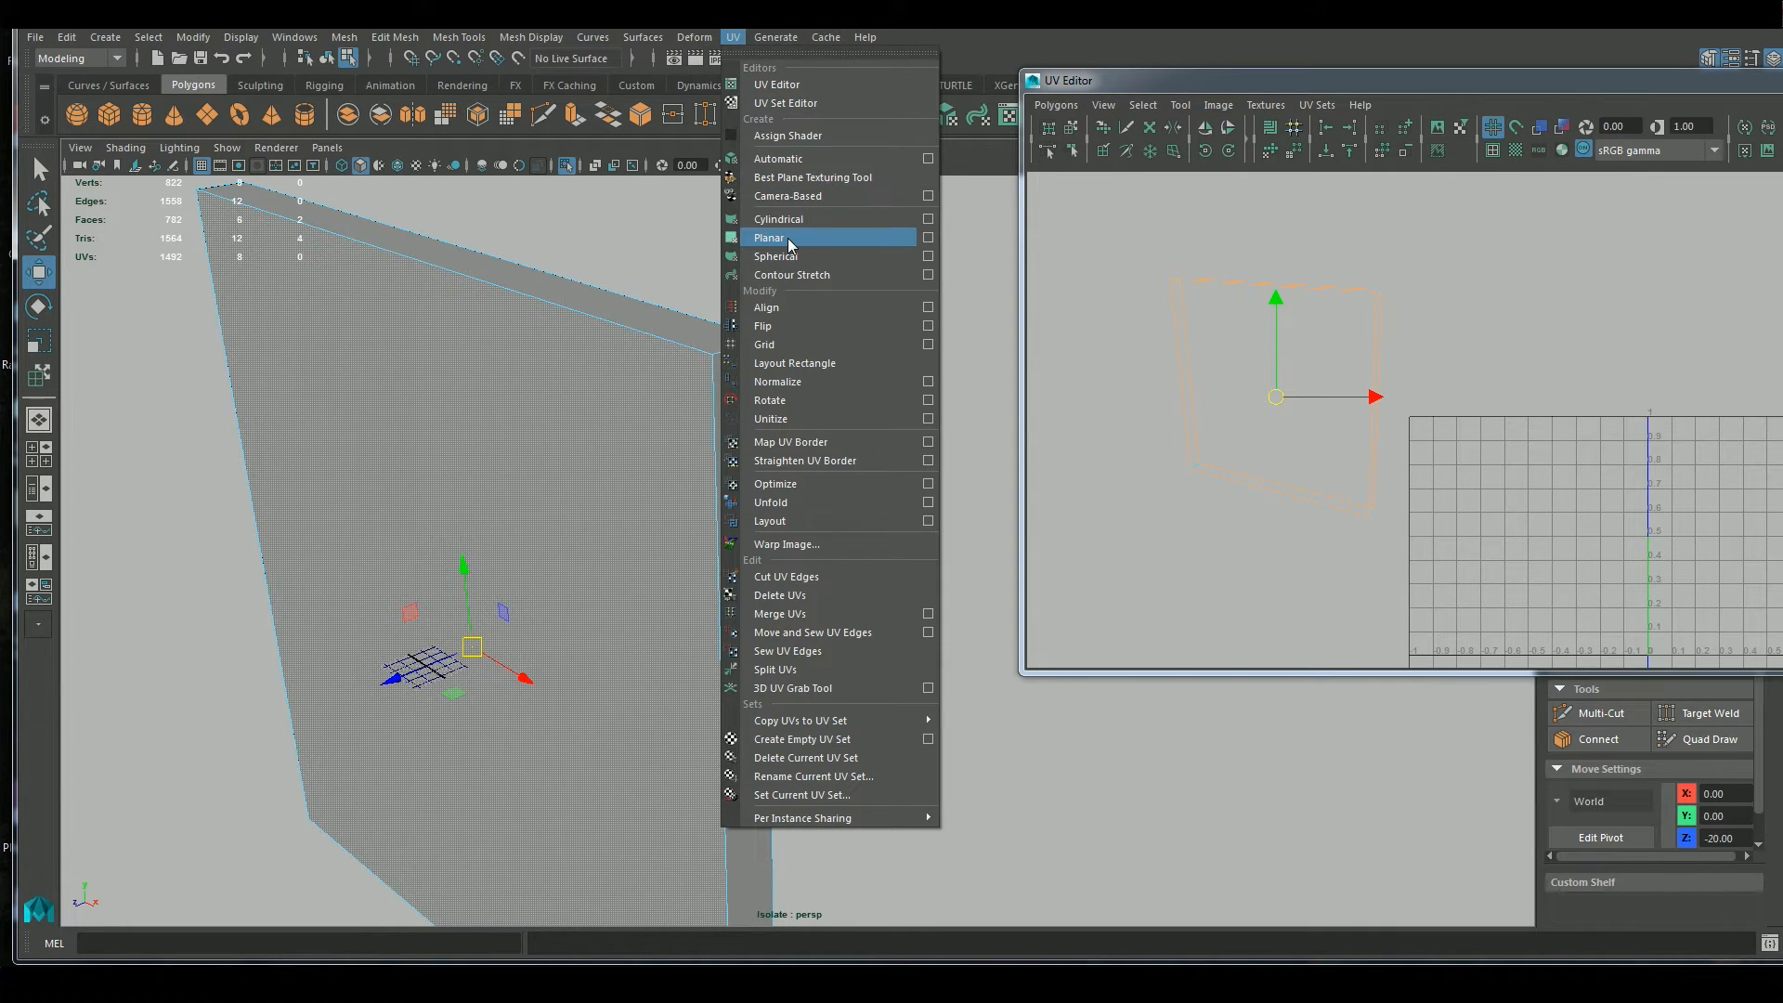
pyautogui.click(928, 238)
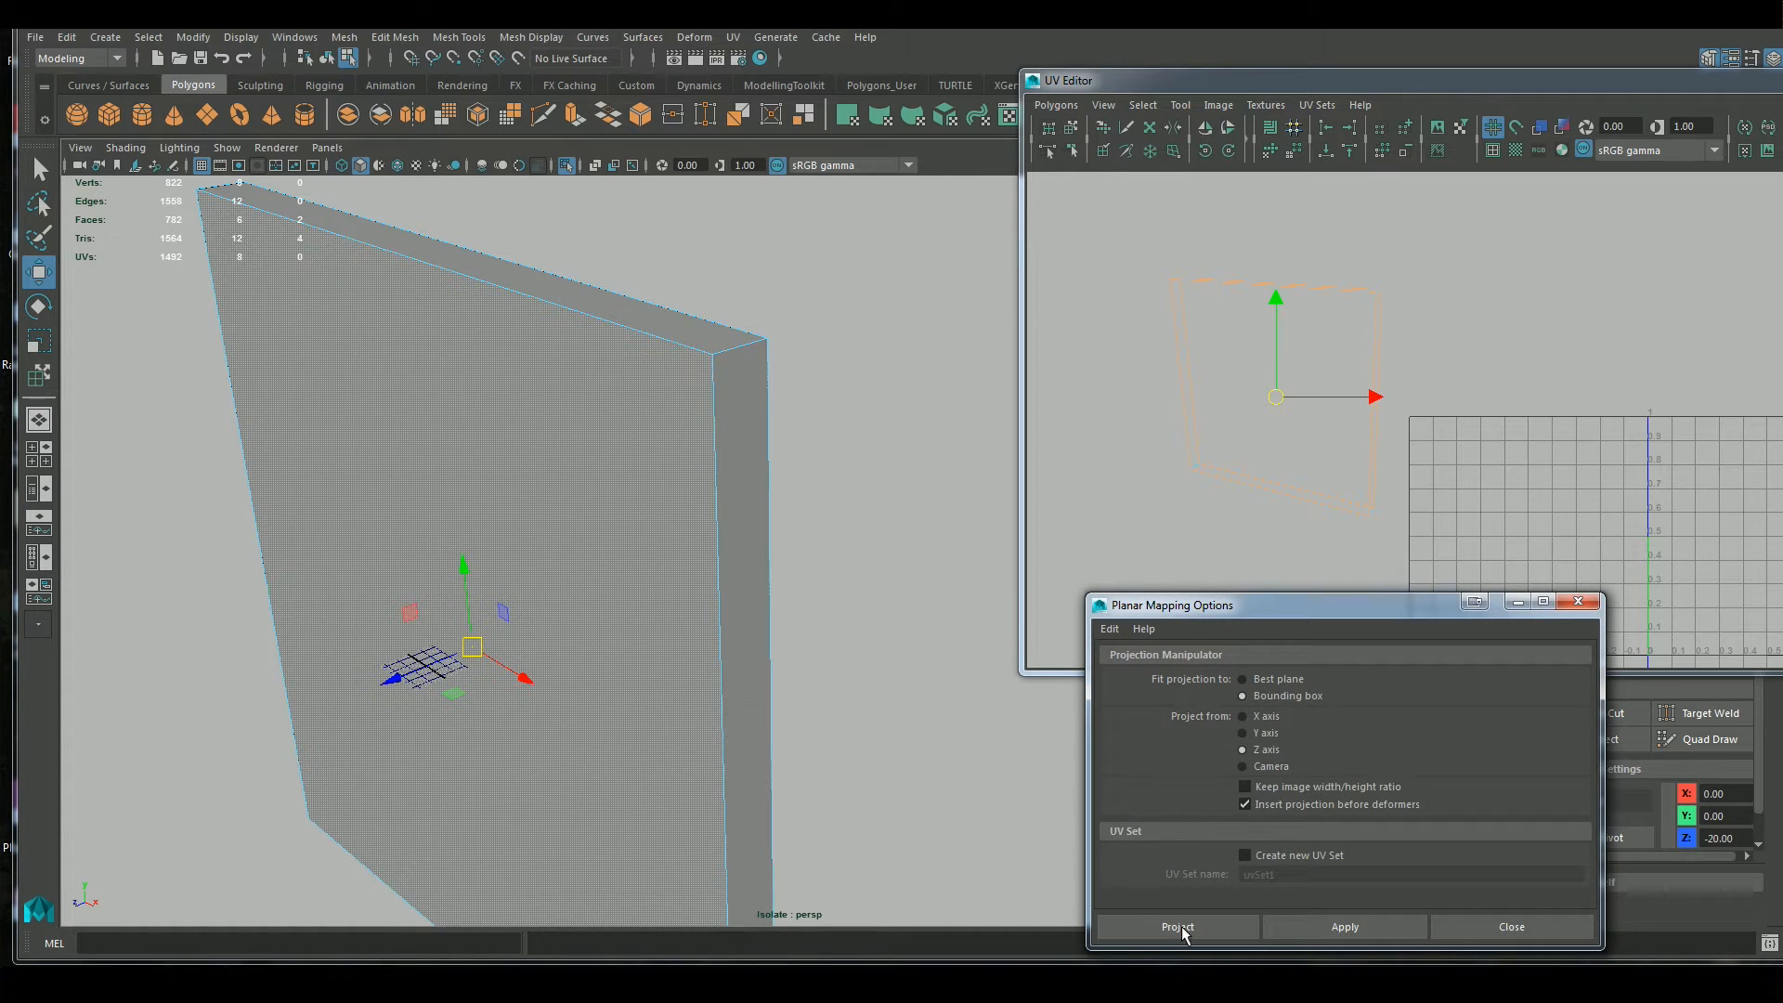
pyautogui.click(1177, 927)
pyautogui.moveTo(1515, 85); pyautogui.dragTo(1081, 98)
pyautogui.click(1078, 157)
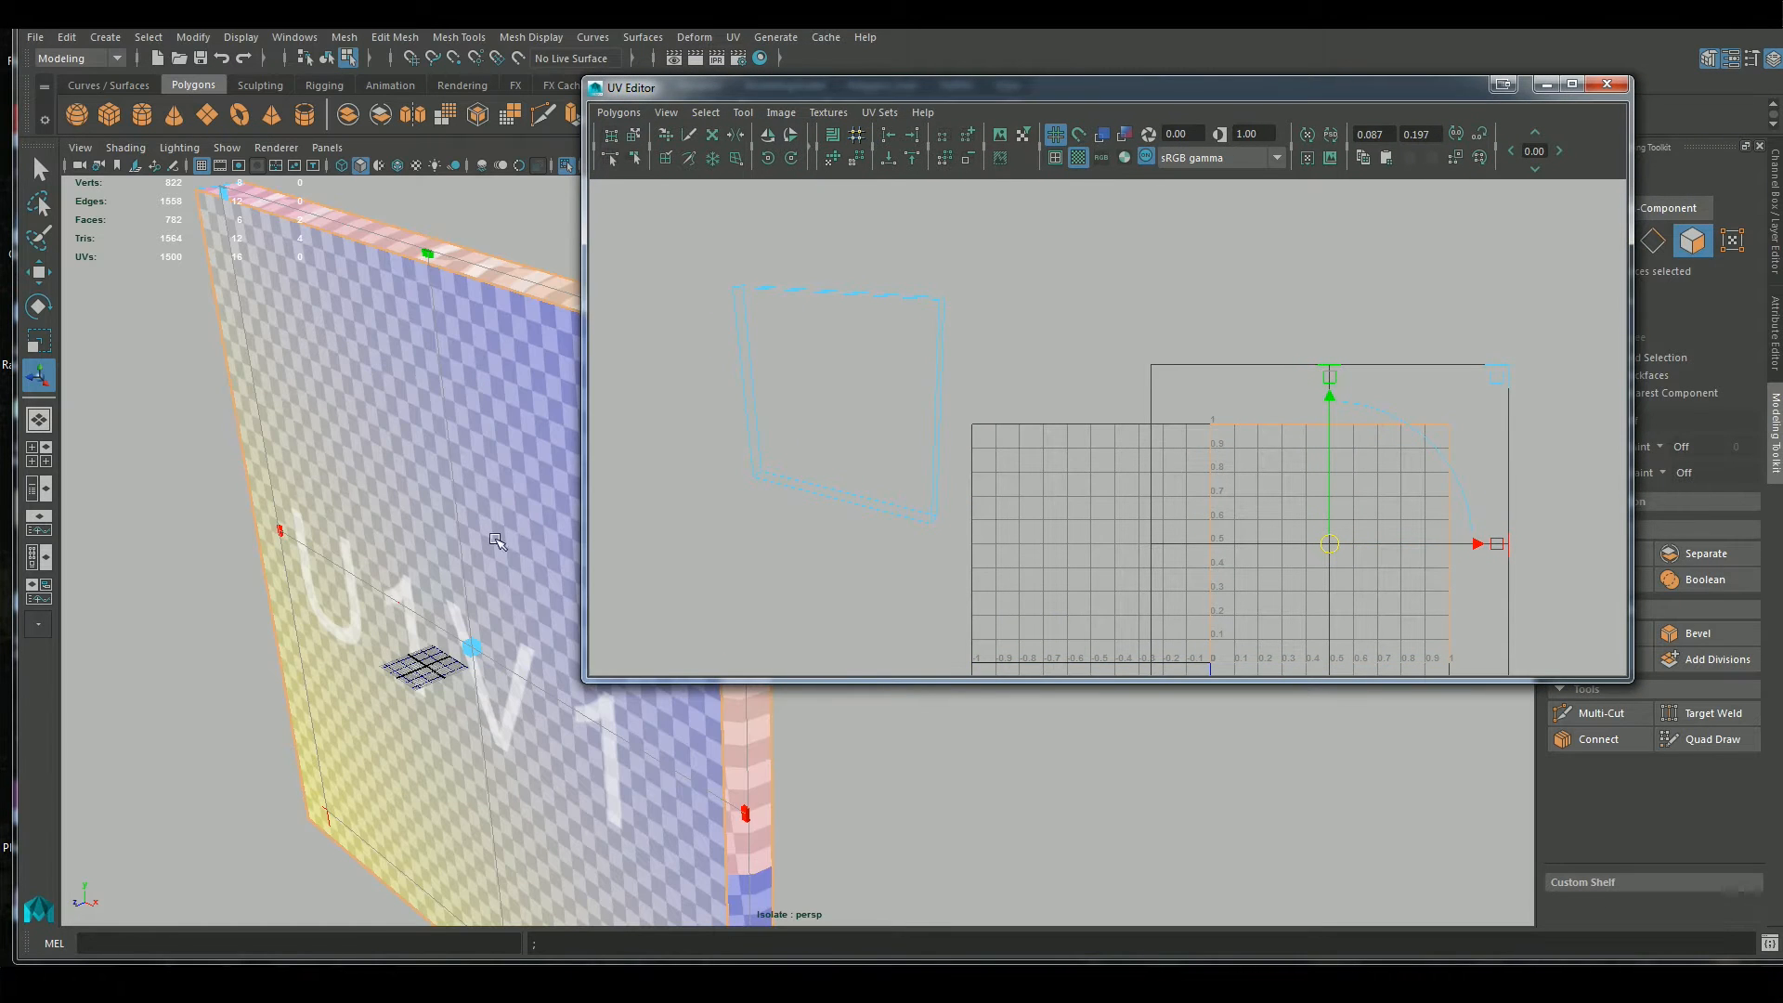
pyautogui.click(1078, 158)
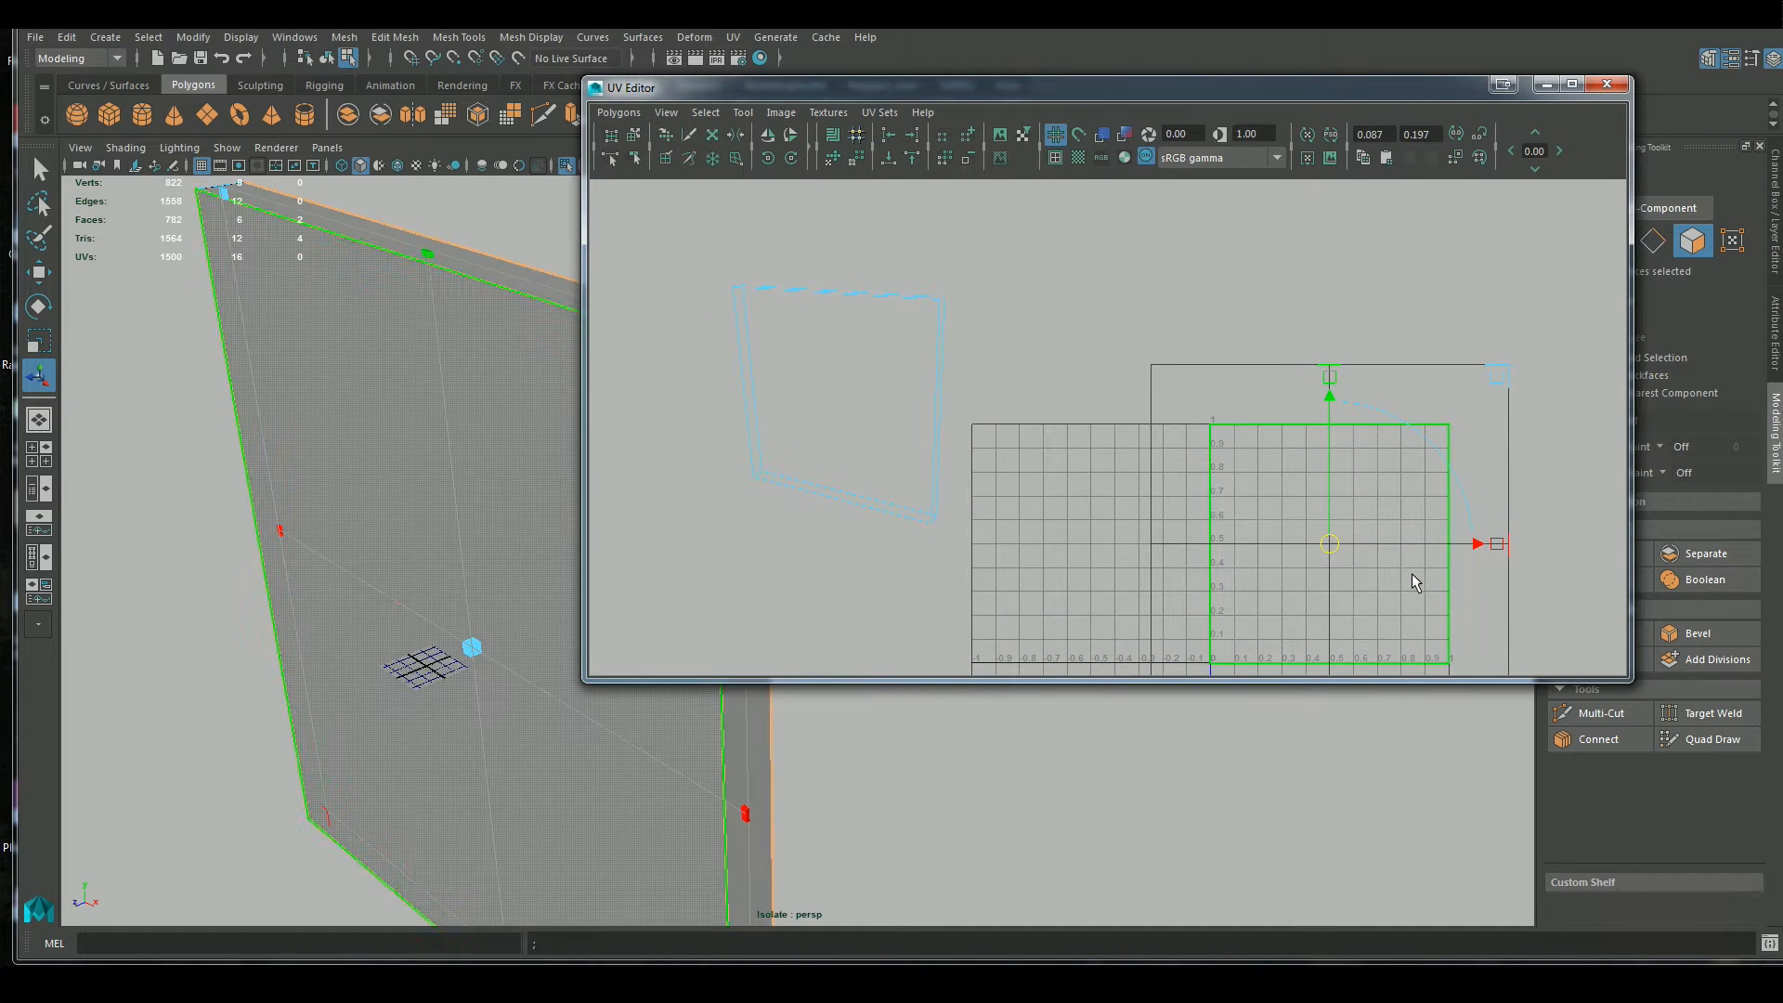
# Try scaling the front and back faces' UV shell about its centre, and undo the edits
pyautogui.press('r')
pyautogui.moveTo(1330, 548)
pyautogui.mouseDown()
pyautogui.moveTo(1320, 564)
pyautogui.moveTo(1331, 544)
pyautogui.mouseUp()
pyautogui.press('w')
pyautogui.hotkey('ctrl', 'z')
pyautogui.hotkey('ctrl', 'z')
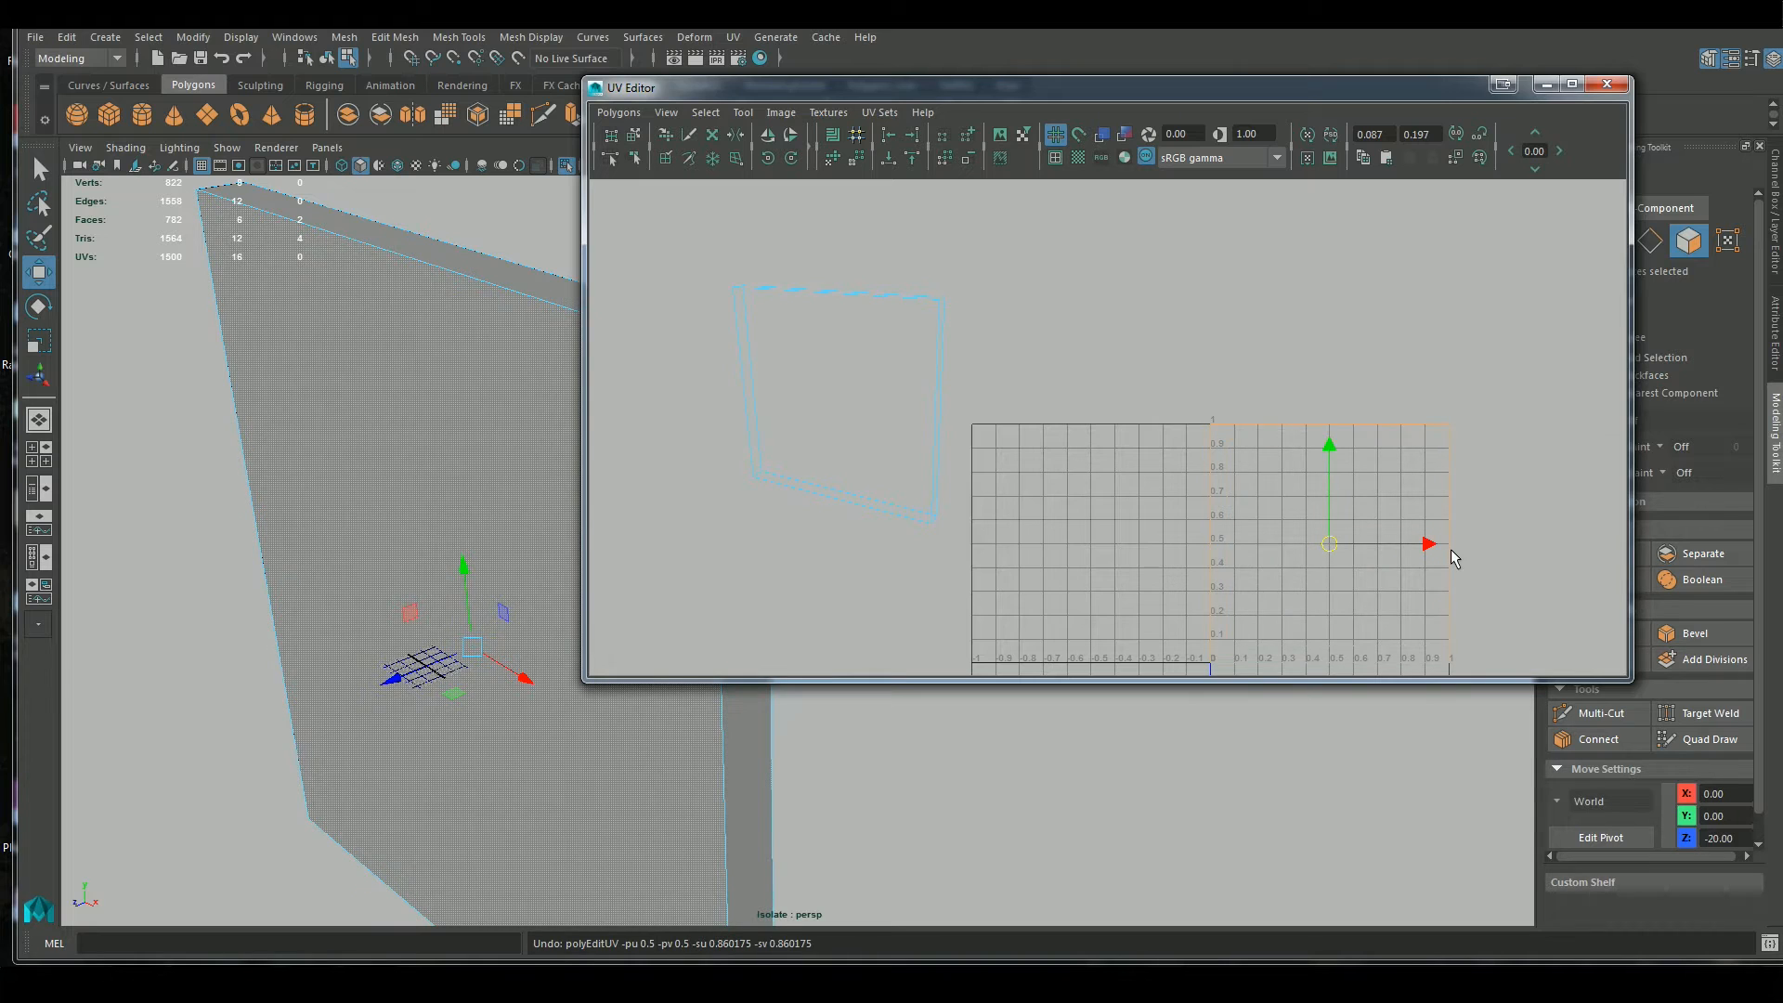
pyautogui.hotkey('ctrl', 'z')
pyautogui.hotkey('ctrl', 'z')
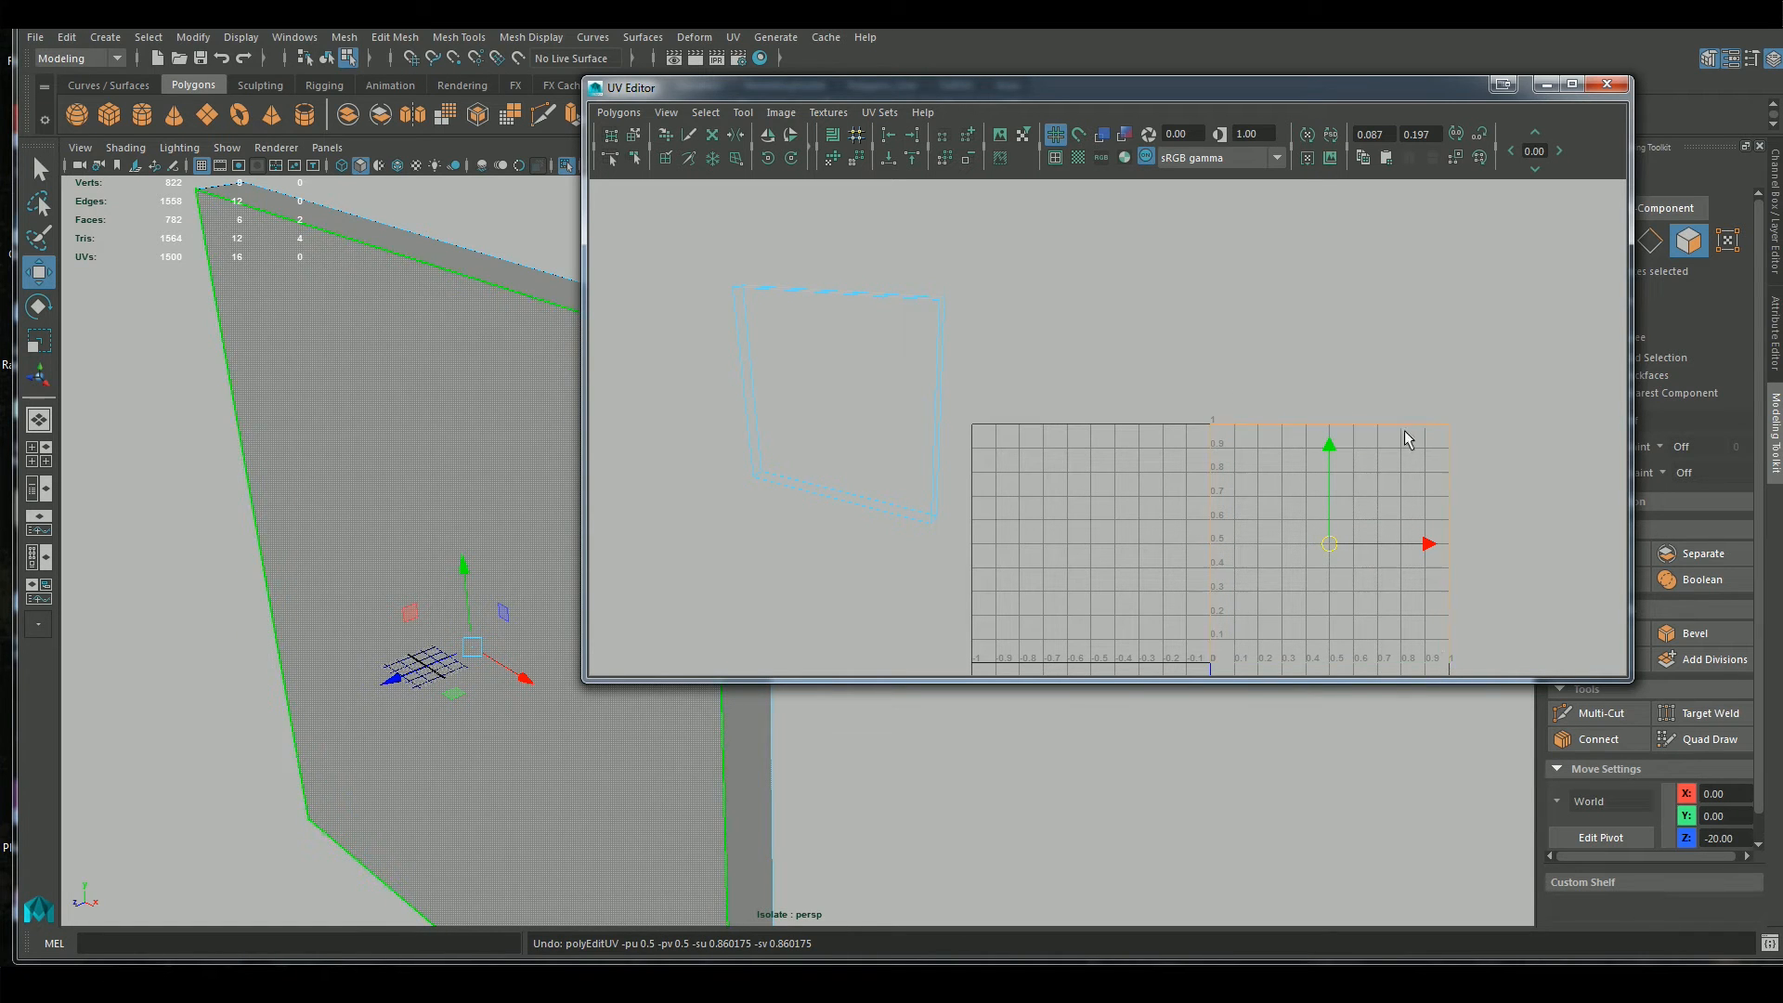
# Select both narrow vertical side faces of the wall, keeping the UV Editor out of the way
pyautogui.scroll(1, 992, 384)
pyautogui.keyDown('alt'); pyautogui.moveTo(999, 385); pyautogui.dragTo(1173, 379); pyautogui.keyUp('alt')
pyautogui.moveTo(1037, 93); pyautogui.dragTo(1383, 455)
pyautogui.moveTo(493, 343); pyautogui.dragTo(489, 386, button='right')
pyautogui.click(668, 370)
pyautogui.keyDown('alt'); pyautogui.moveTo(478, 495); pyautogui.dragTo(593, 493); pyautogui.keyUp('alt')
pyautogui.keyDown('shift'); pyautogui.click(639, 472); pyautogui.keyUp('shift')
pyautogui.scroll(-4, 761, 645)
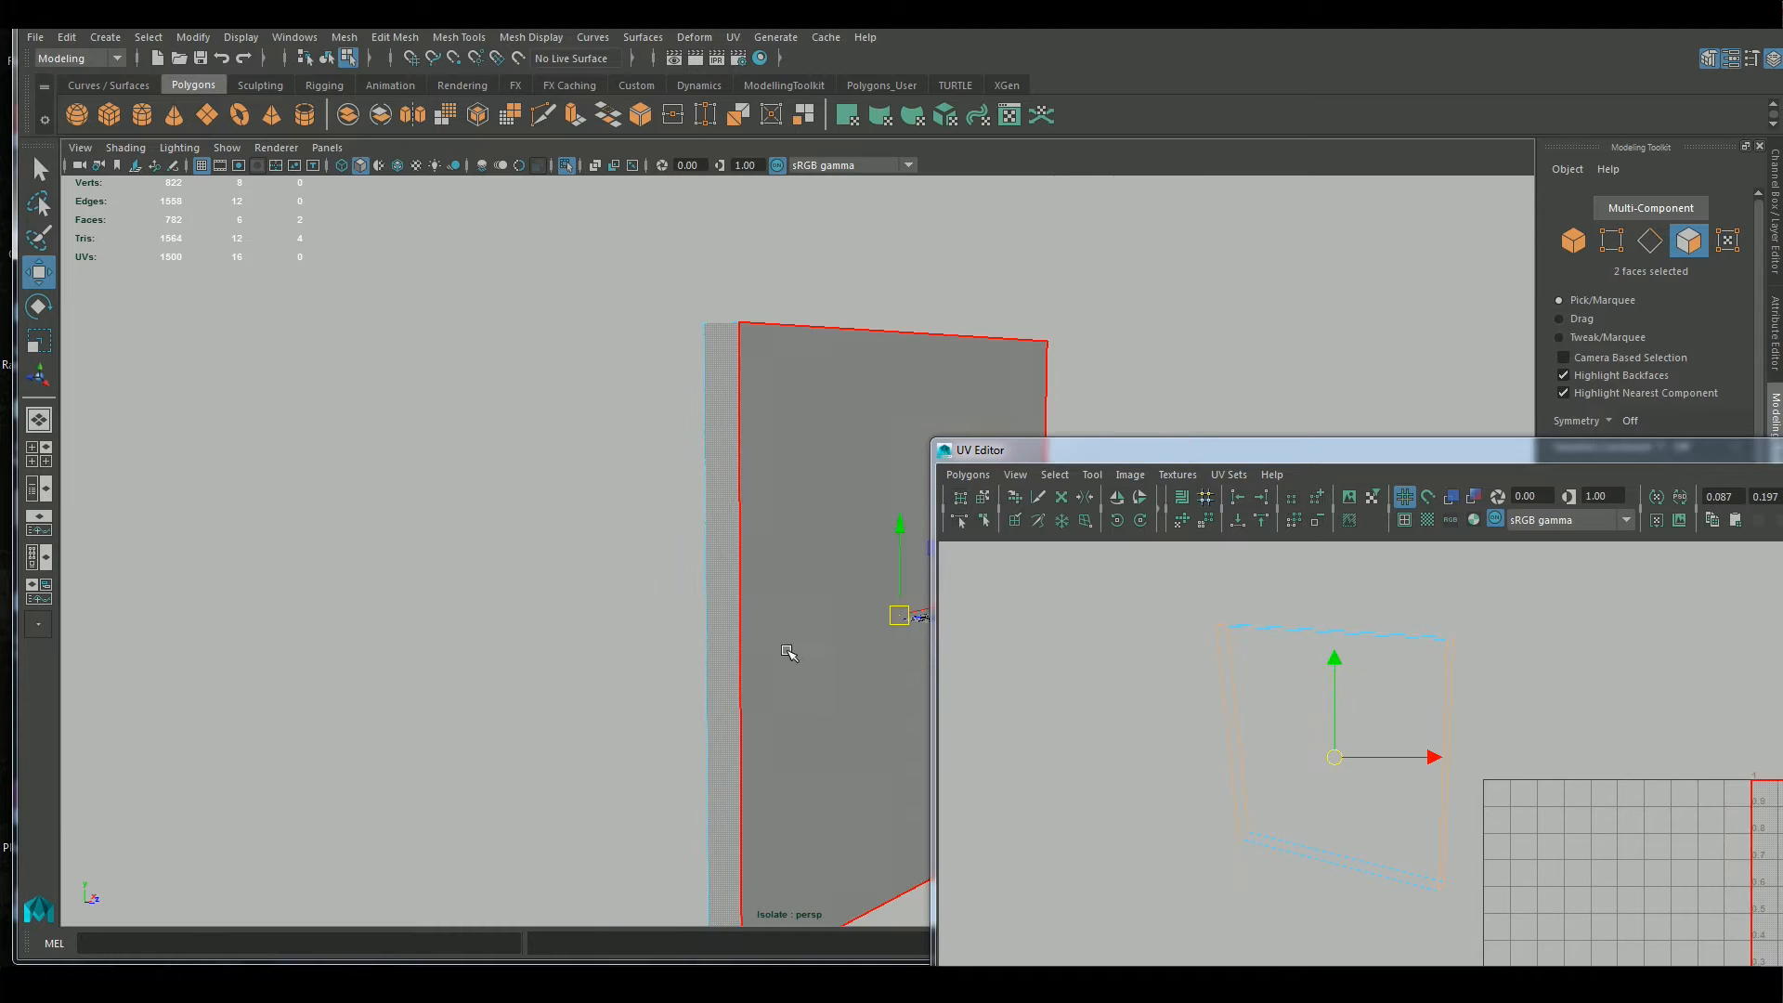
pyautogui.keyDown('alt'); pyautogui.moveTo(801, 660); pyautogui.dragTo(662, 660); pyautogui.keyUp('alt')
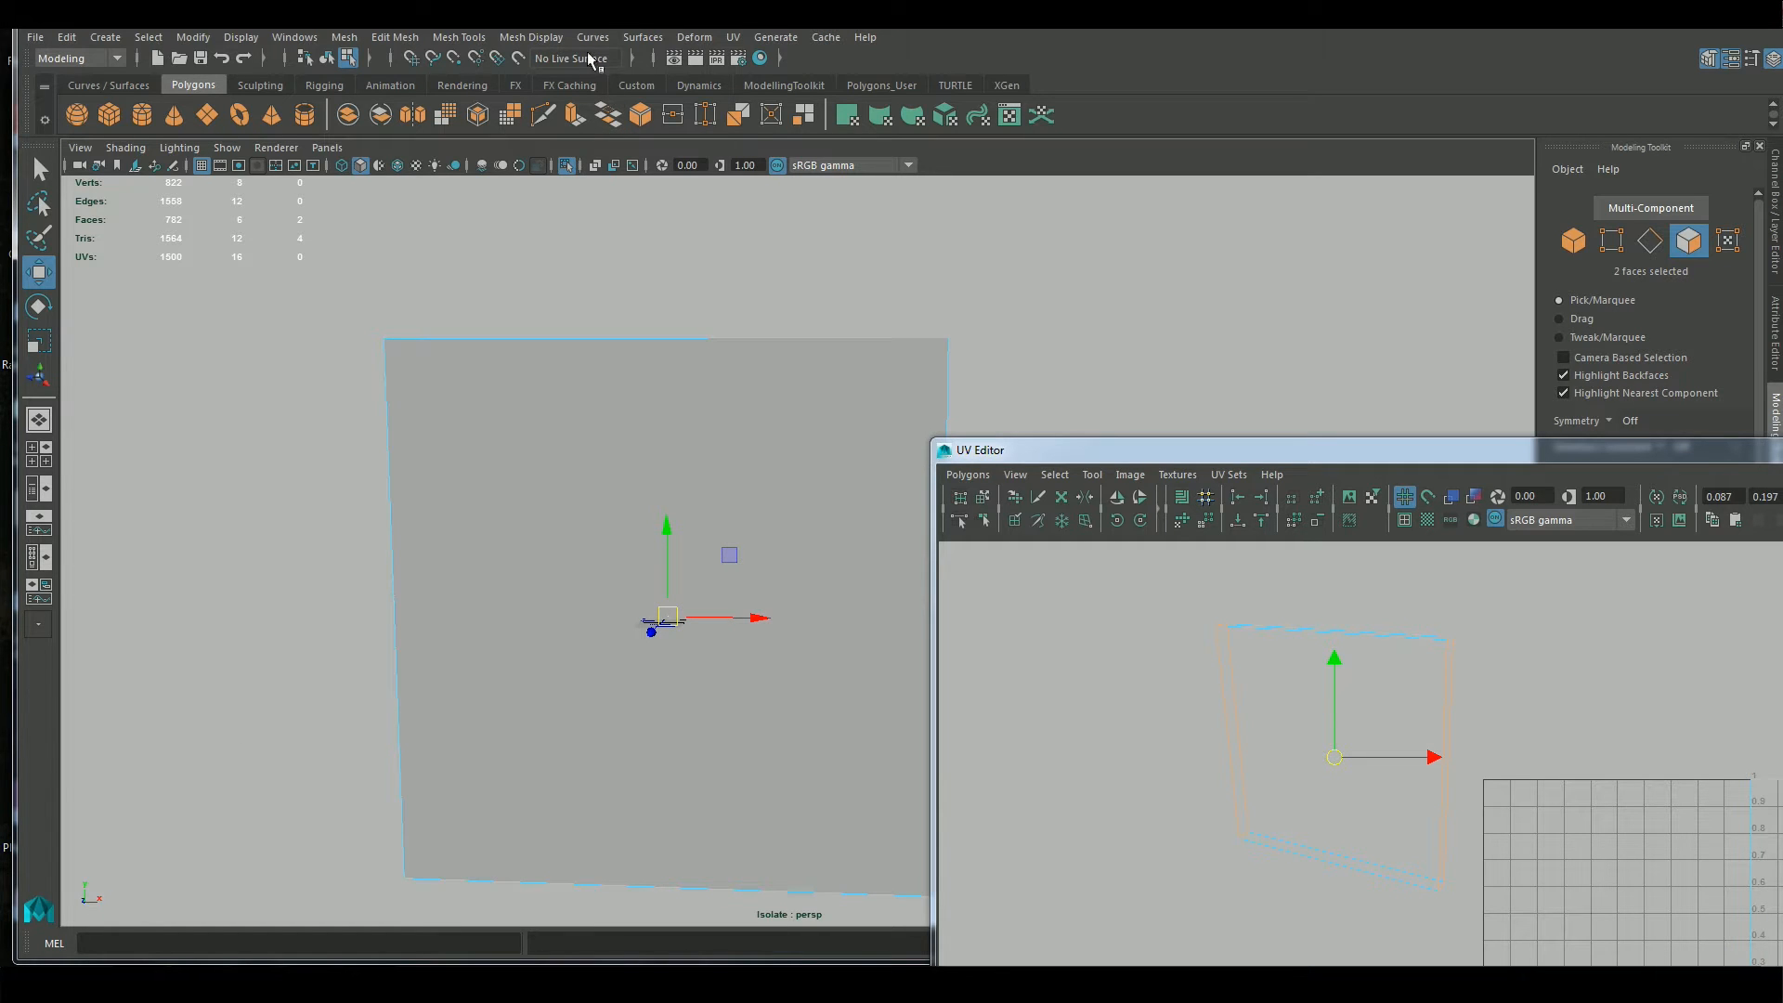
# Project planar UVs from the X axis, fitted to the bounding box, onto the two side faces and put the options window away
pyautogui.click(744, 37)
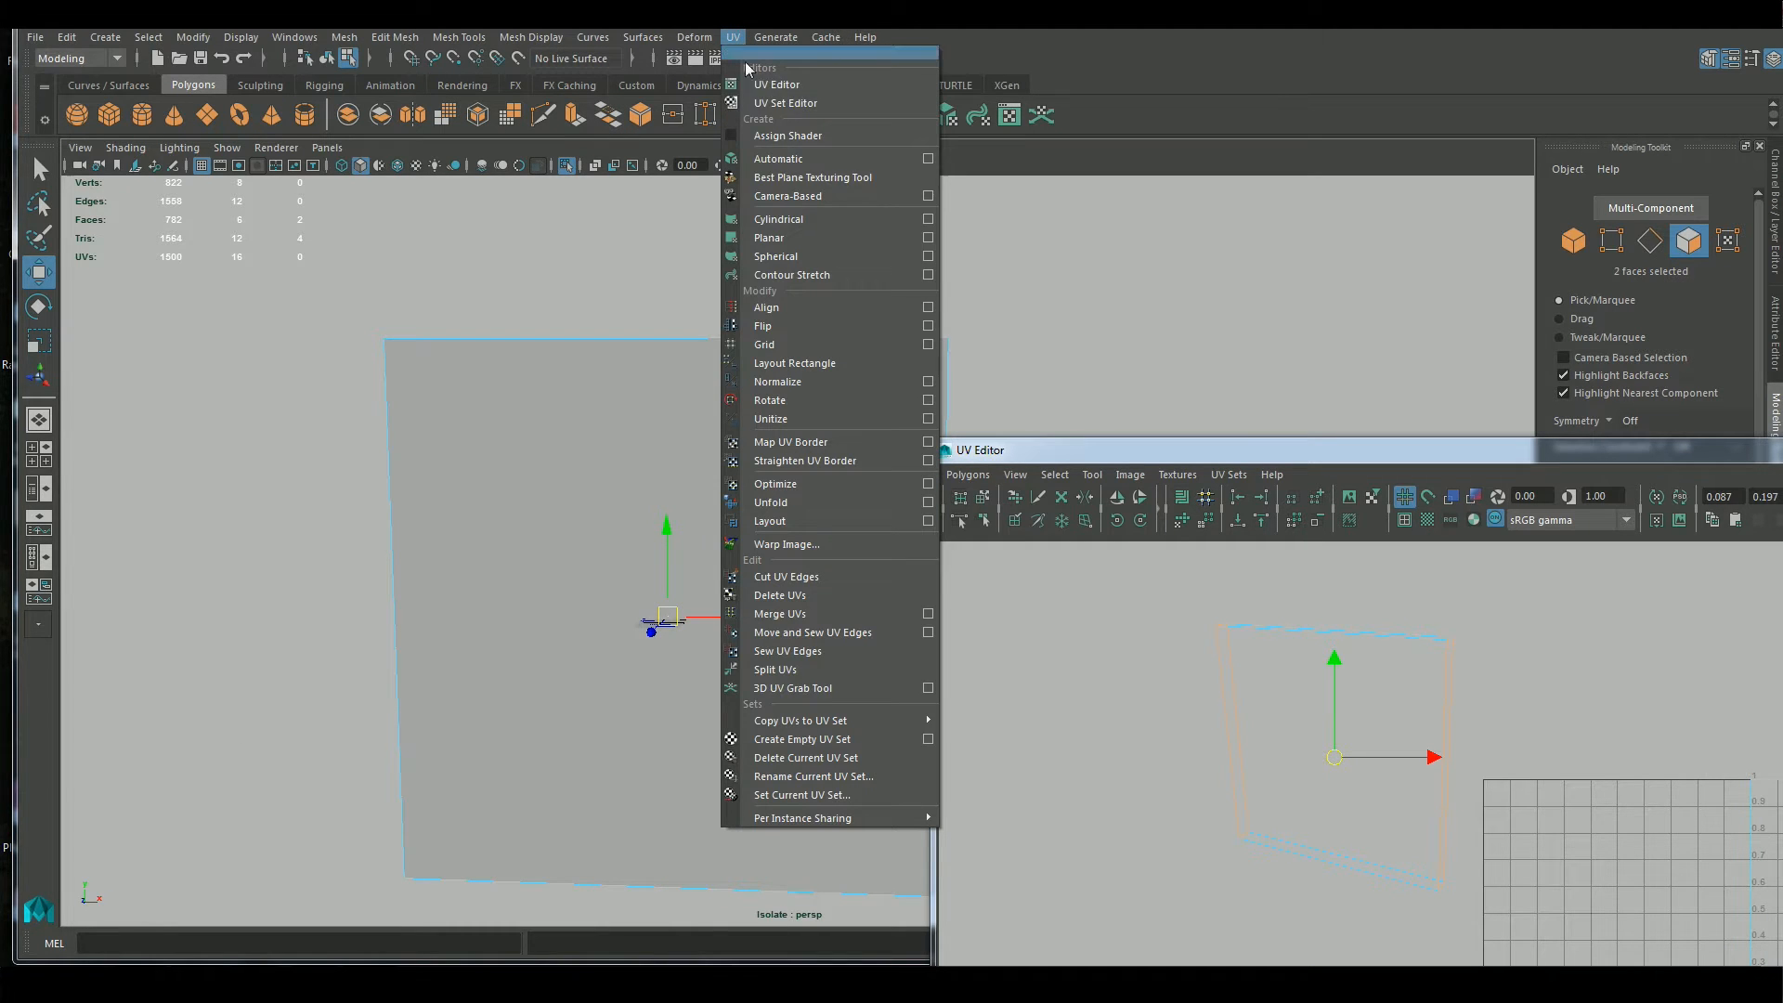
pyautogui.click(928, 239)
pyautogui.click(1243, 720)
pyautogui.keyDown('alt'); pyautogui.moveTo(1098, 311); pyautogui.dragTo(1007, 349); pyautogui.keyUp('alt')
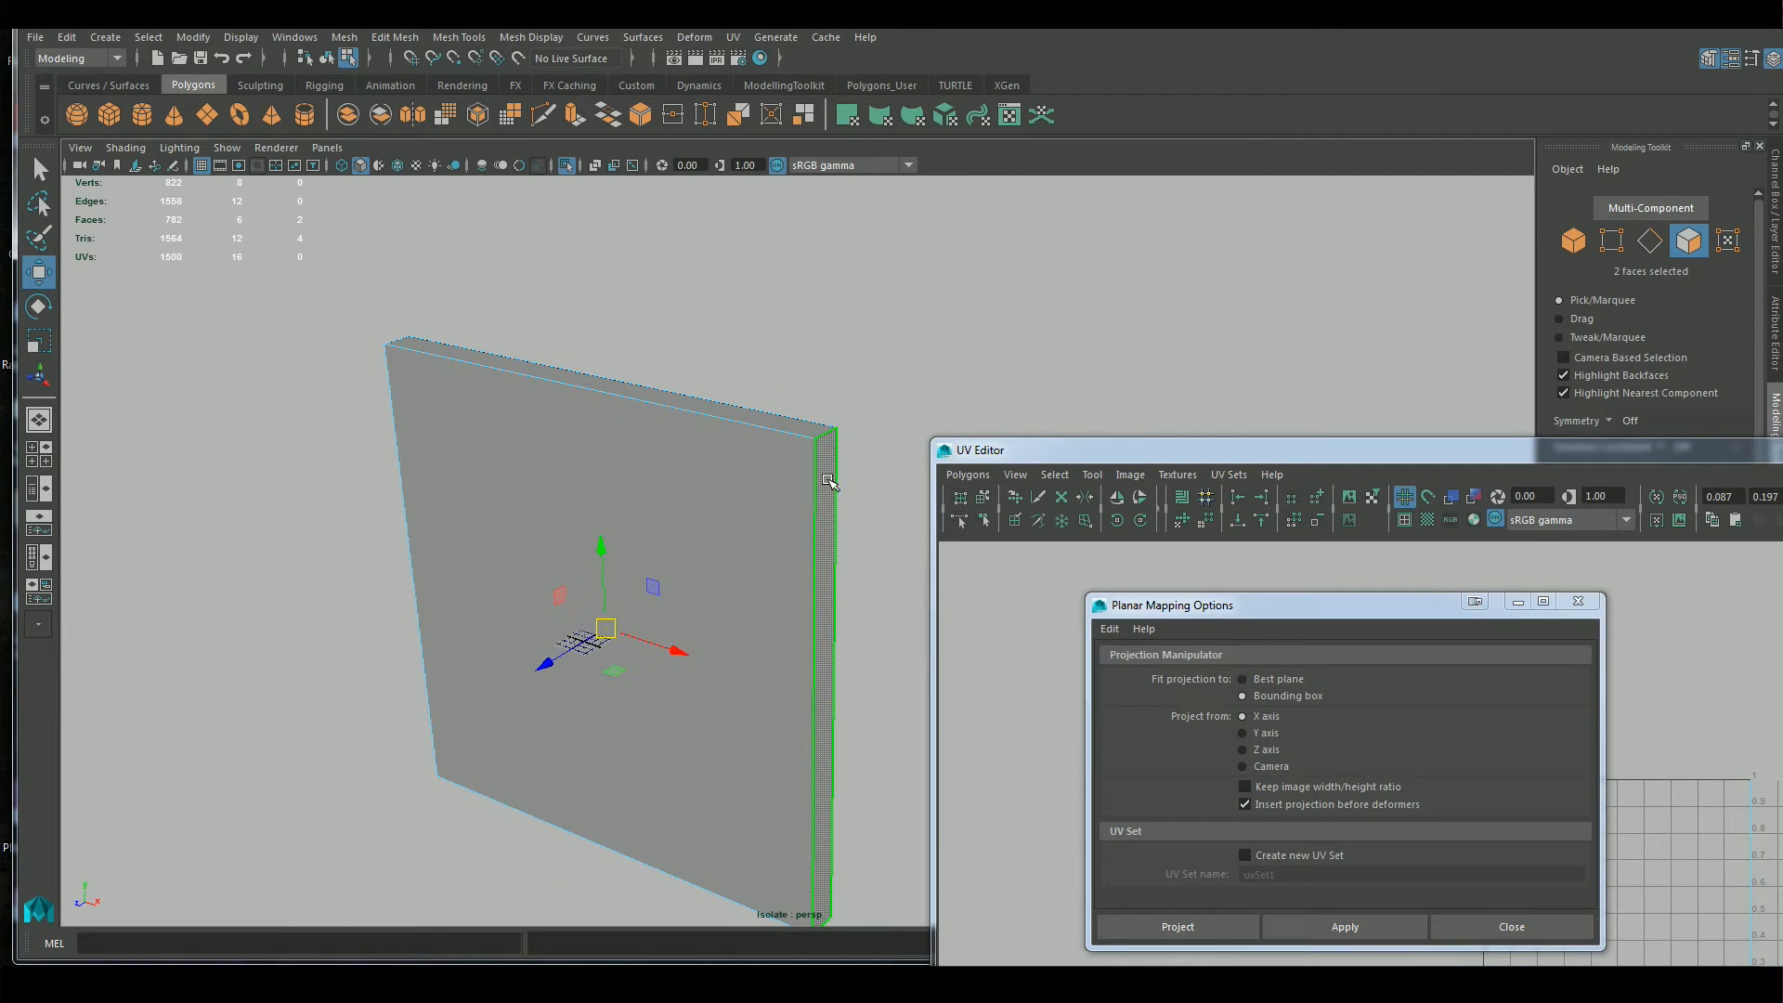
pyautogui.keyDown('alt'); pyautogui.moveTo(350, 553); pyautogui.dragTo(525, 448); pyautogui.keyUp('alt')
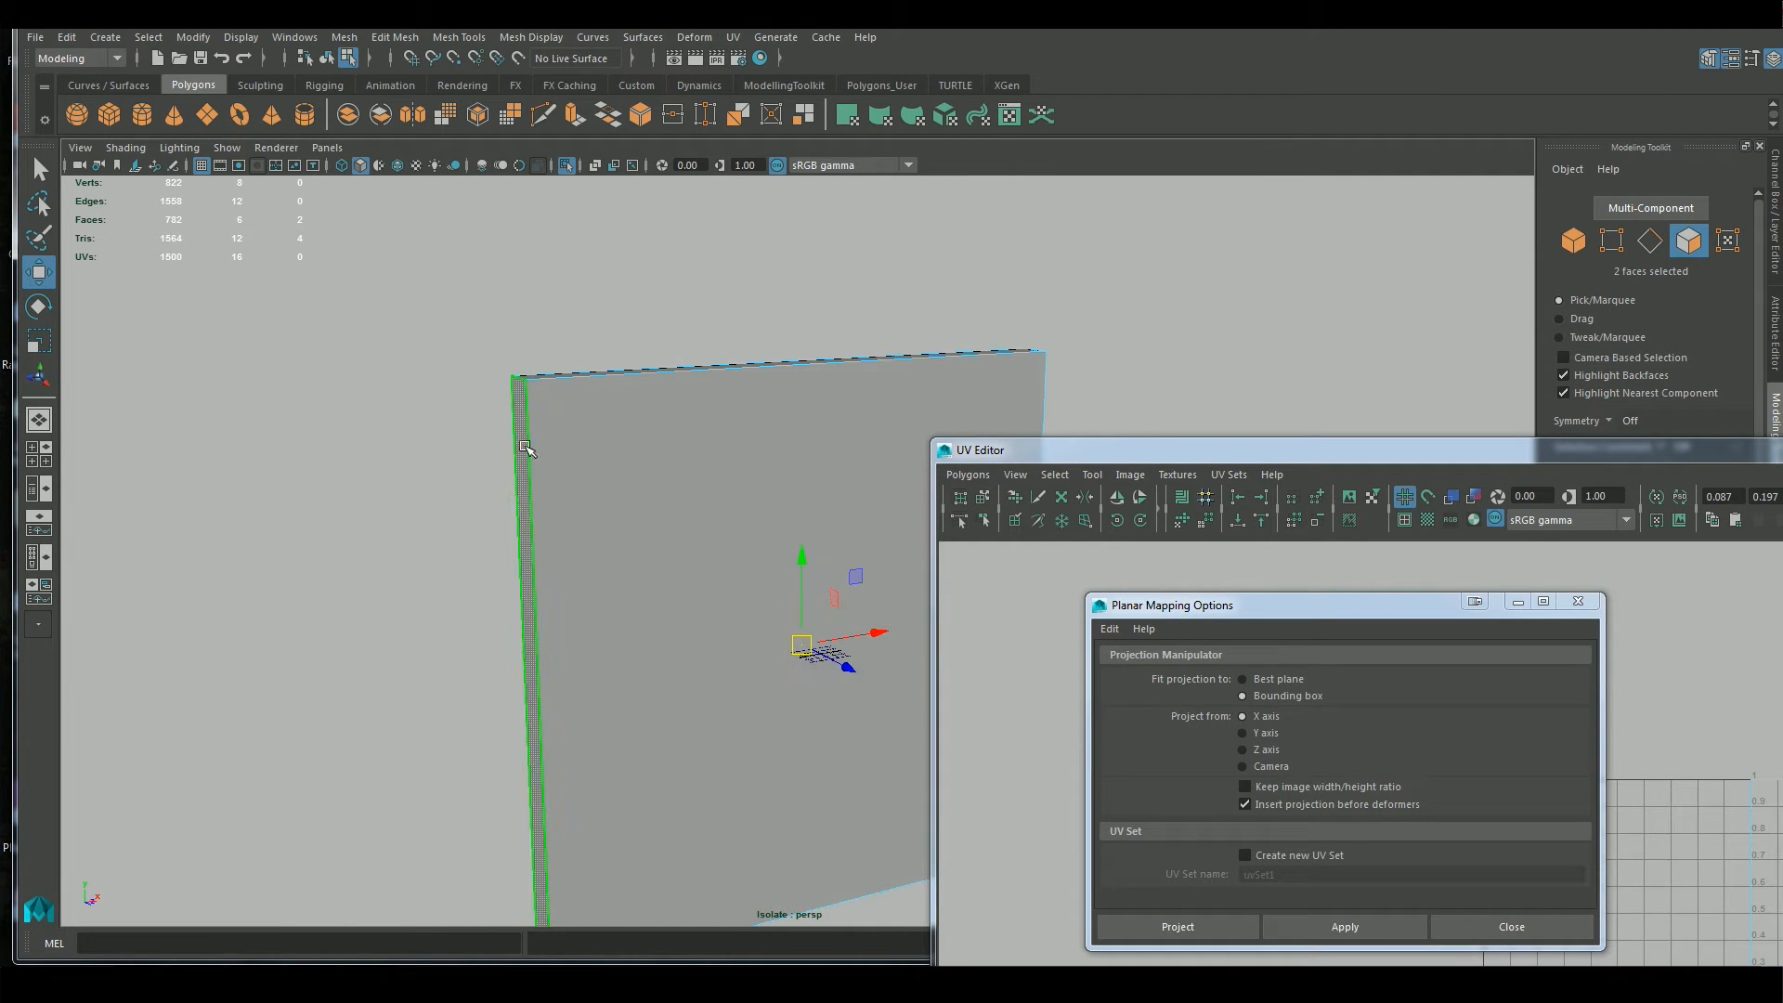
pyautogui.click(1308, 924)
pyautogui.click(1517, 601)
# Show the checker pattern on the wall and inspect the stretching on its narrow side faces
pyautogui.moveTo(1496, 453); pyautogui.dragTo(1161, 189)
pyautogui.keyDown('alt'); pyautogui.moveTo(1380, 597); pyautogui.dragTo(1042, 453, button='middle'); pyautogui.keyUp('alt')
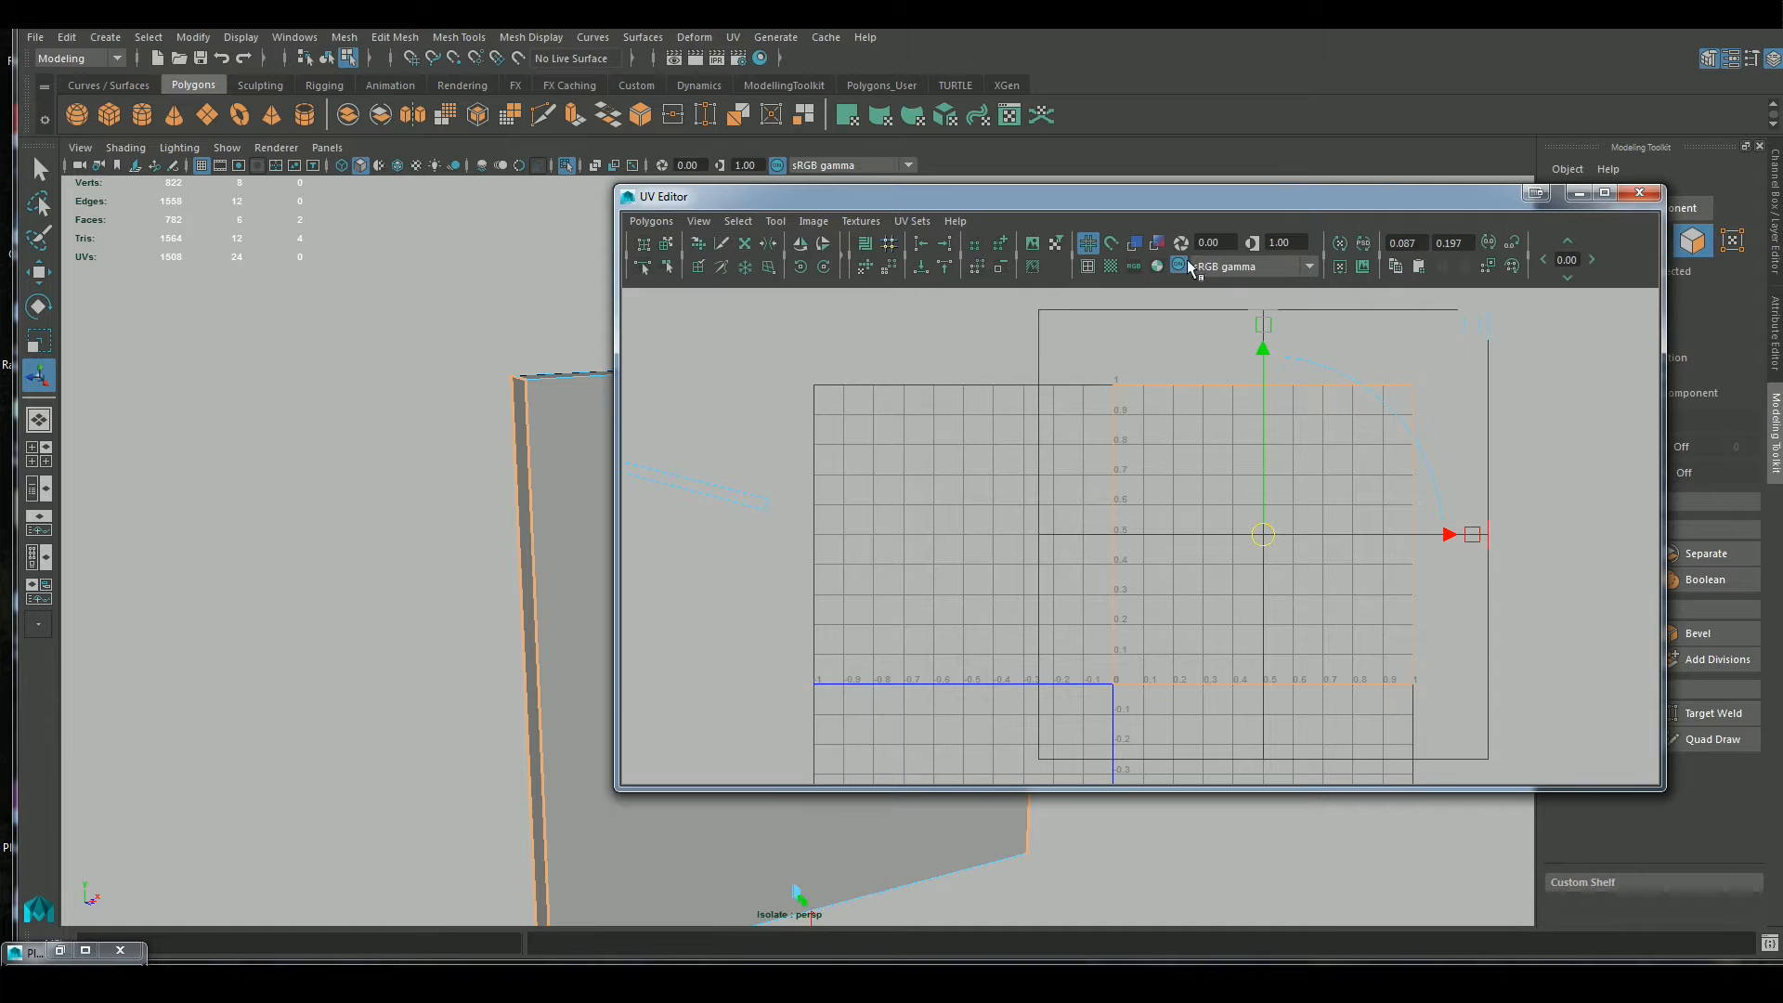
pyautogui.click(1112, 268)
pyautogui.moveTo(1110, 197); pyautogui.dragTo(1388, 187)
pyautogui.keyDown('alt'); pyautogui.moveTo(776, 451); pyautogui.dragTo(864, 473); pyautogui.keyUp('alt')
pyautogui.keyDown('alt'); pyautogui.moveTo(756, 493); pyautogui.dragTo(545, 478, button='middle'); pyautogui.keyUp('alt')
pyautogui.keyDown('alt'); pyautogui.moveTo(443, 457); pyautogui.dragTo(569, 516, button='right'); pyautogui.keyUp('alt')
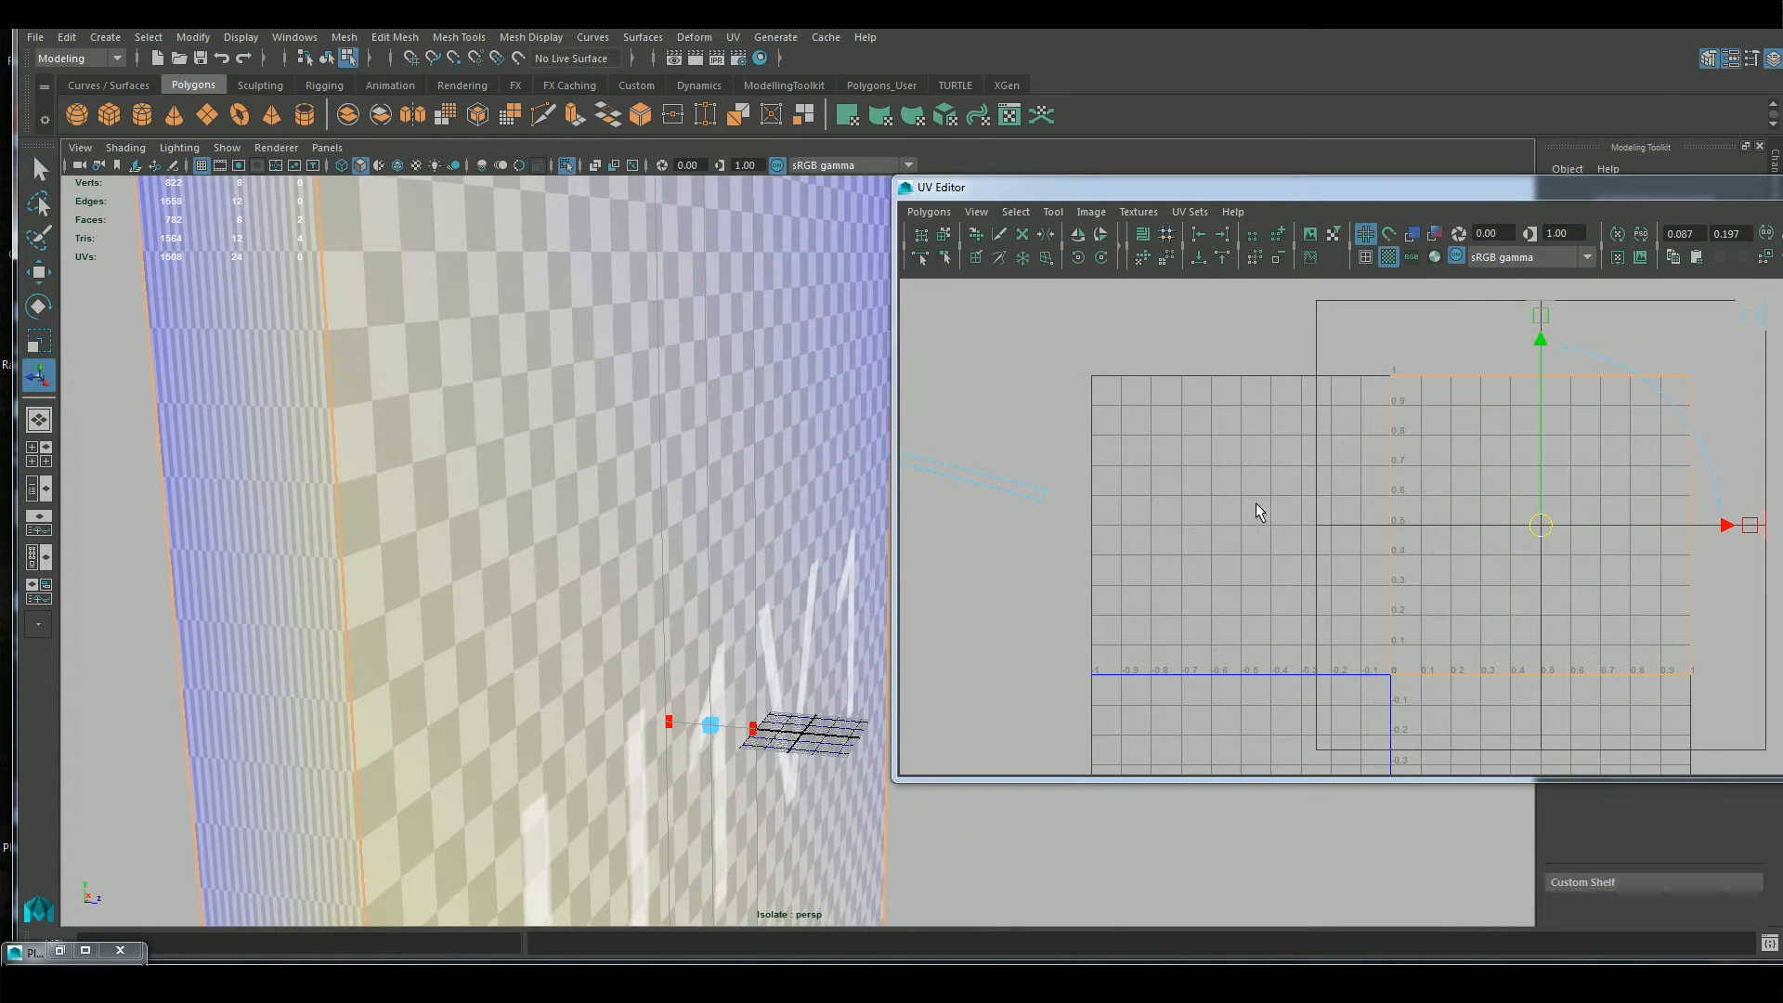
# Narrow the side faces' UV shell horizontally until the checkers look square and move it just right of the 0–1 UV square
pyautogui.keyDown('alt'); pyautogui.moveTo(1202, 524); pyautogui.dragTo(1172, 566, button='middle'); pyautogui.keyUp('alt')
pyautogui.press('r')
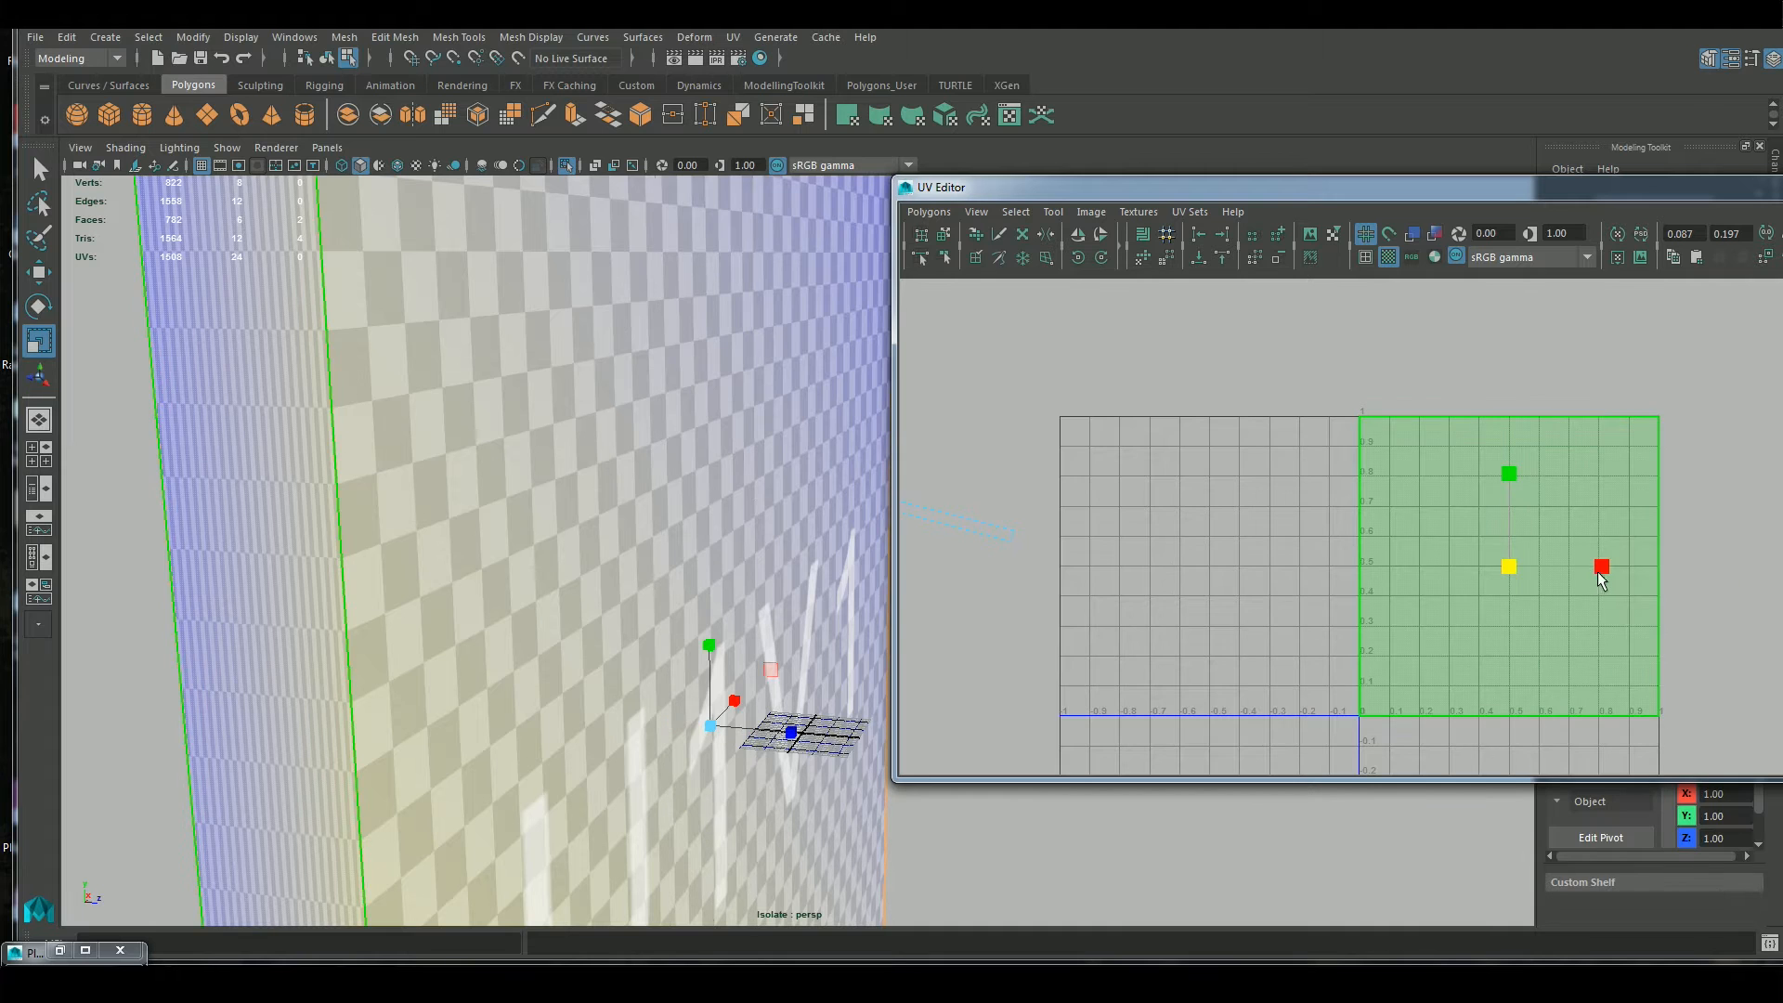
pyautogui.moveTo(1601, 566); pyautogui.dragTo(1527, 570)
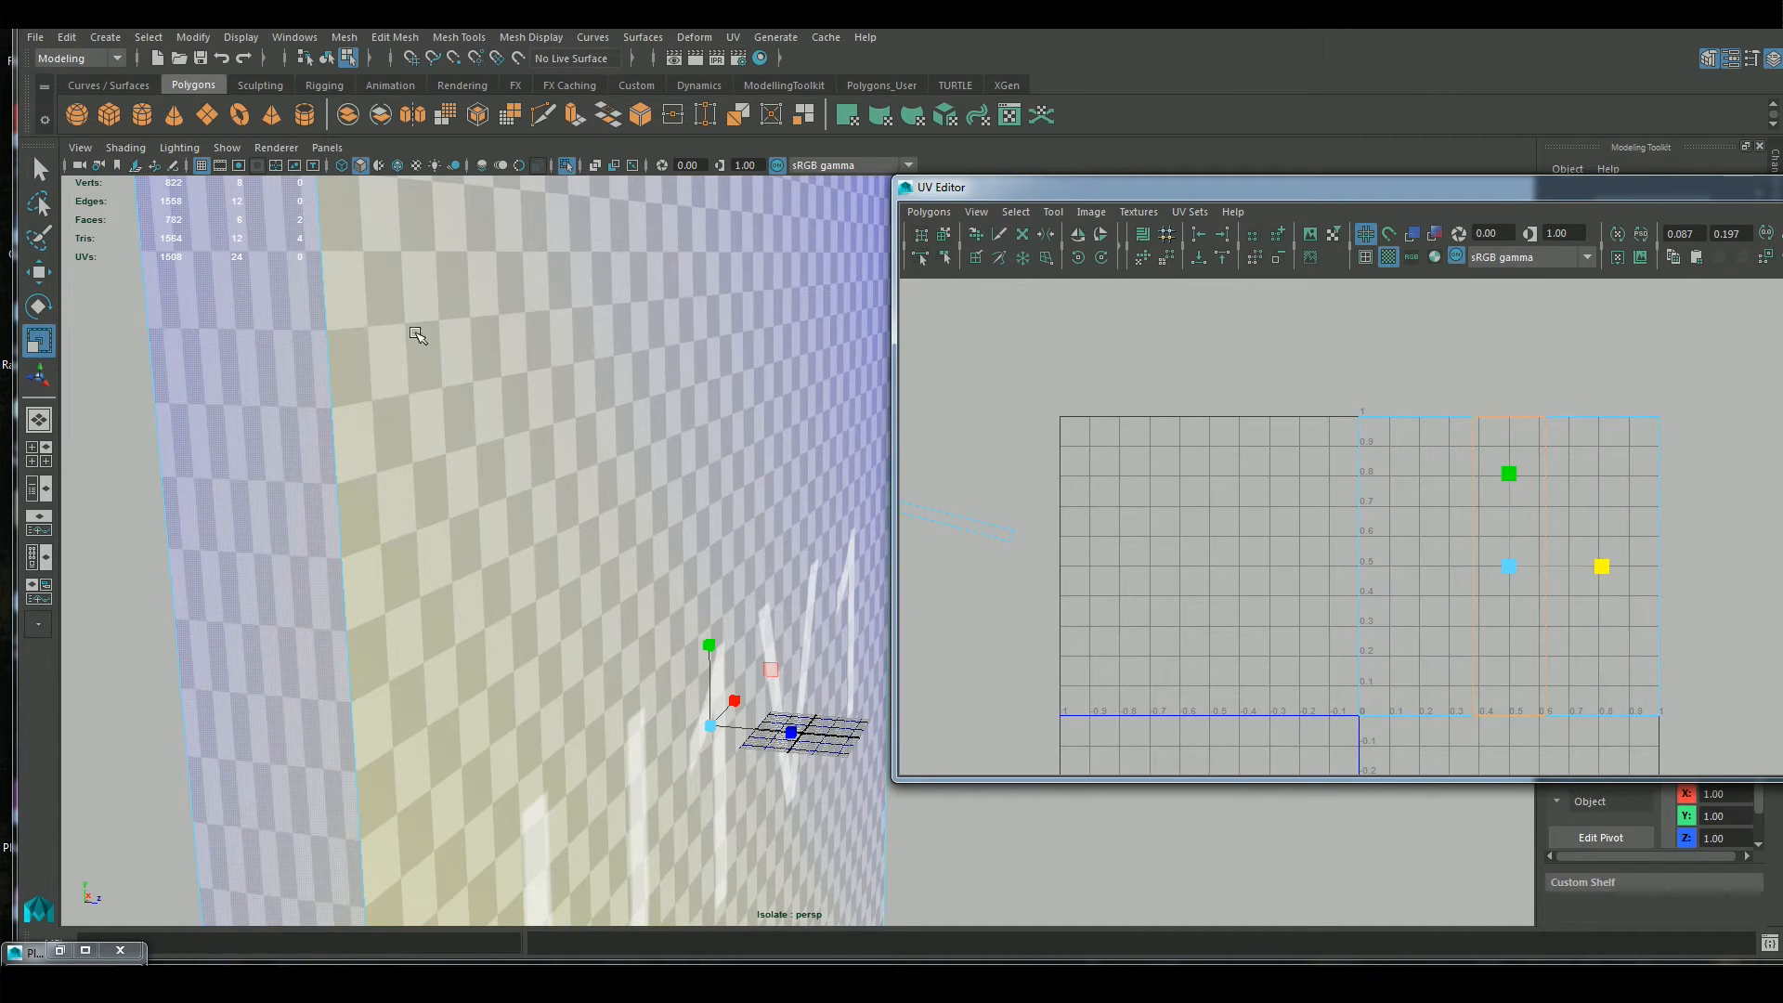
pyautogui.moveTo(1599, 571); pyautogui.dragTo(1742, 559)
pyautogui.press('w')
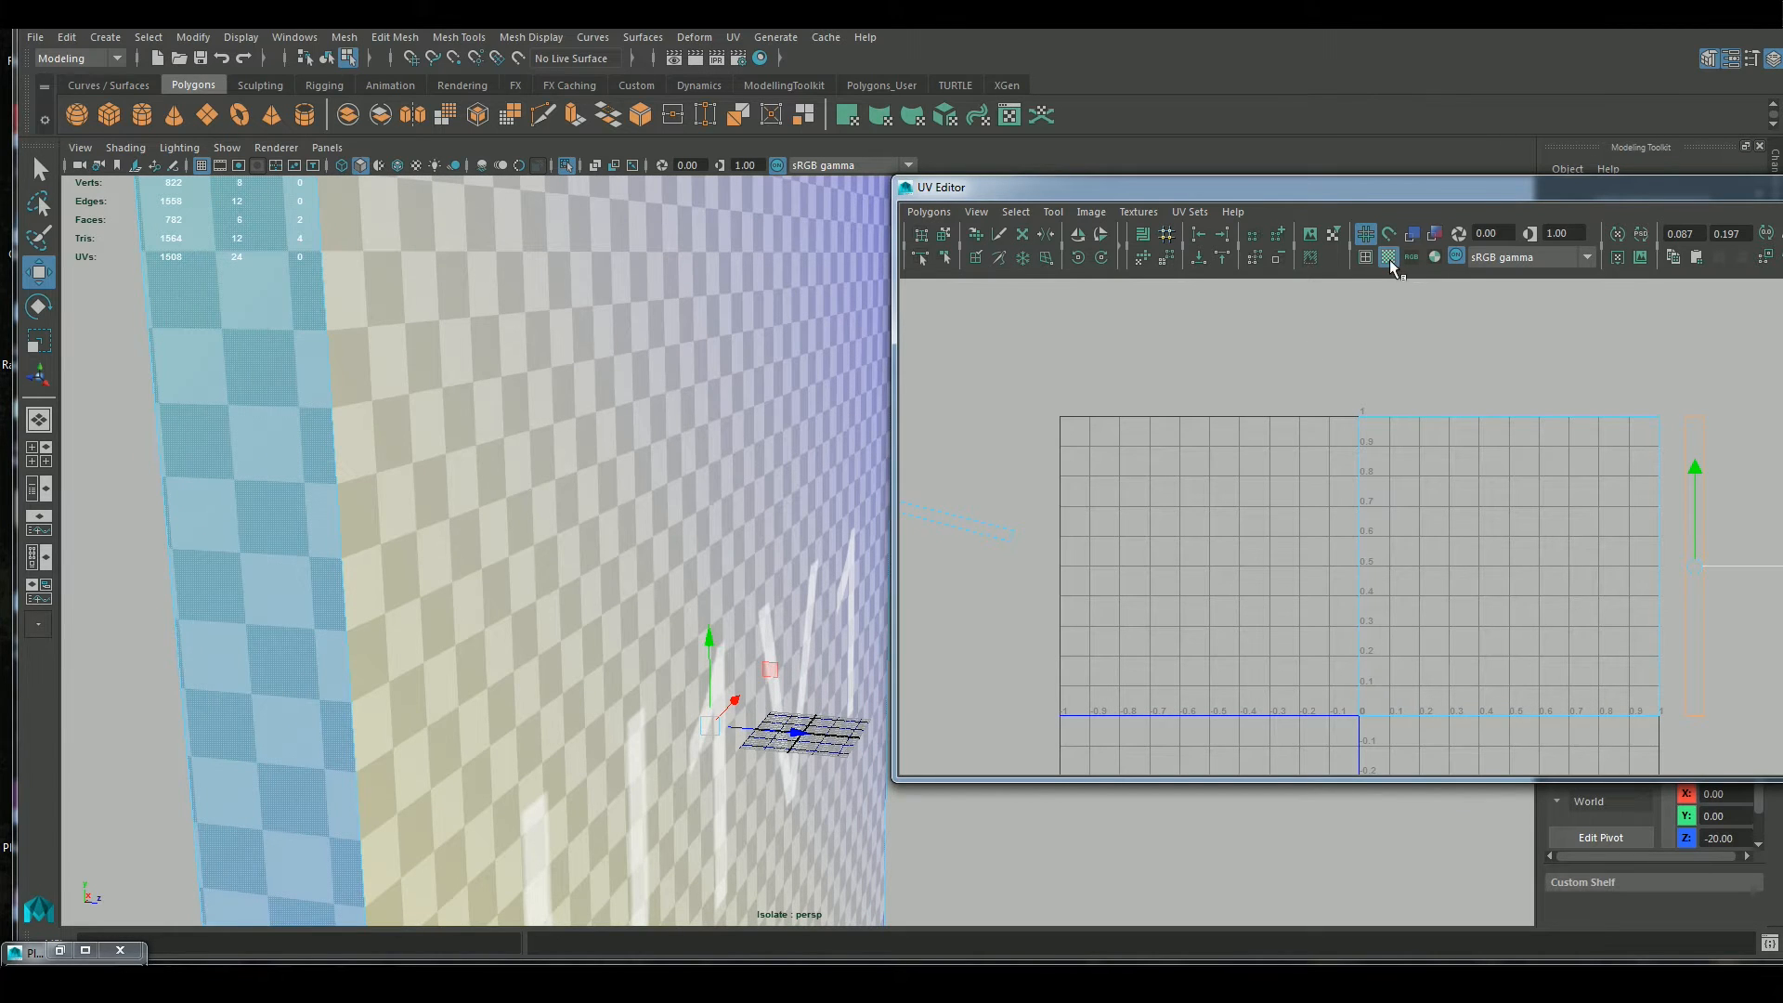
# Select the narrow top and bottom faces of the wall and hide the checker pattern
pyautogui.scroll(-5, 535, 393)
pyautogui.keyDown('alt'); pyautogui.moveTo(728, 438); pyautogui.dragTo(594, 510); pyautogui.keyUp('alt')
pyautogui.moveTo(598, 421); pyautogui.dragTo(597, 471, button='right')
pyautogui.click(597, 386)
pyautogui.keyDown('alt'); pyautogui.moveTo(831, 792); pyautogui.dragTo(799, 620); pyautogui.keyUp('alt')
pyautogui.keyDown('shift'); pyautogui.click(683, 756); pyautogui.keyUp('shift')
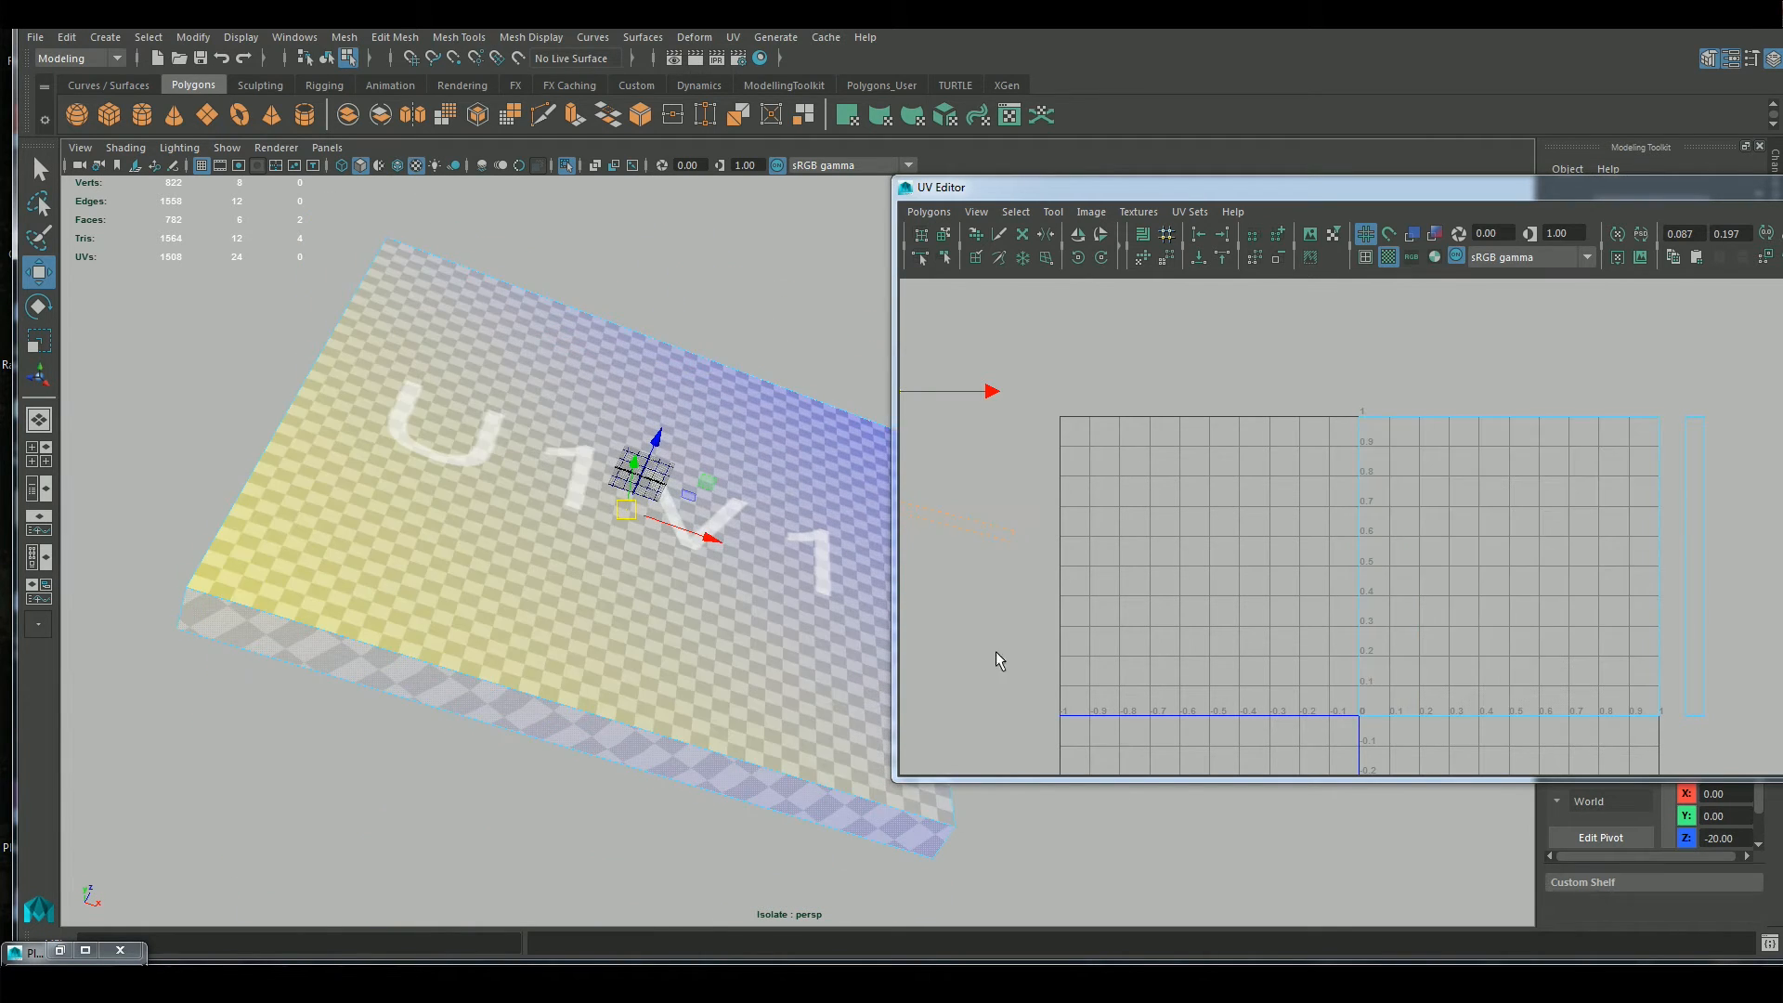
pyautogui.keyDown('alt'); pyautogui.moveTo(848, 366); pyautogui.dragTo(423, 215); pyautogui.keyUp('alt')
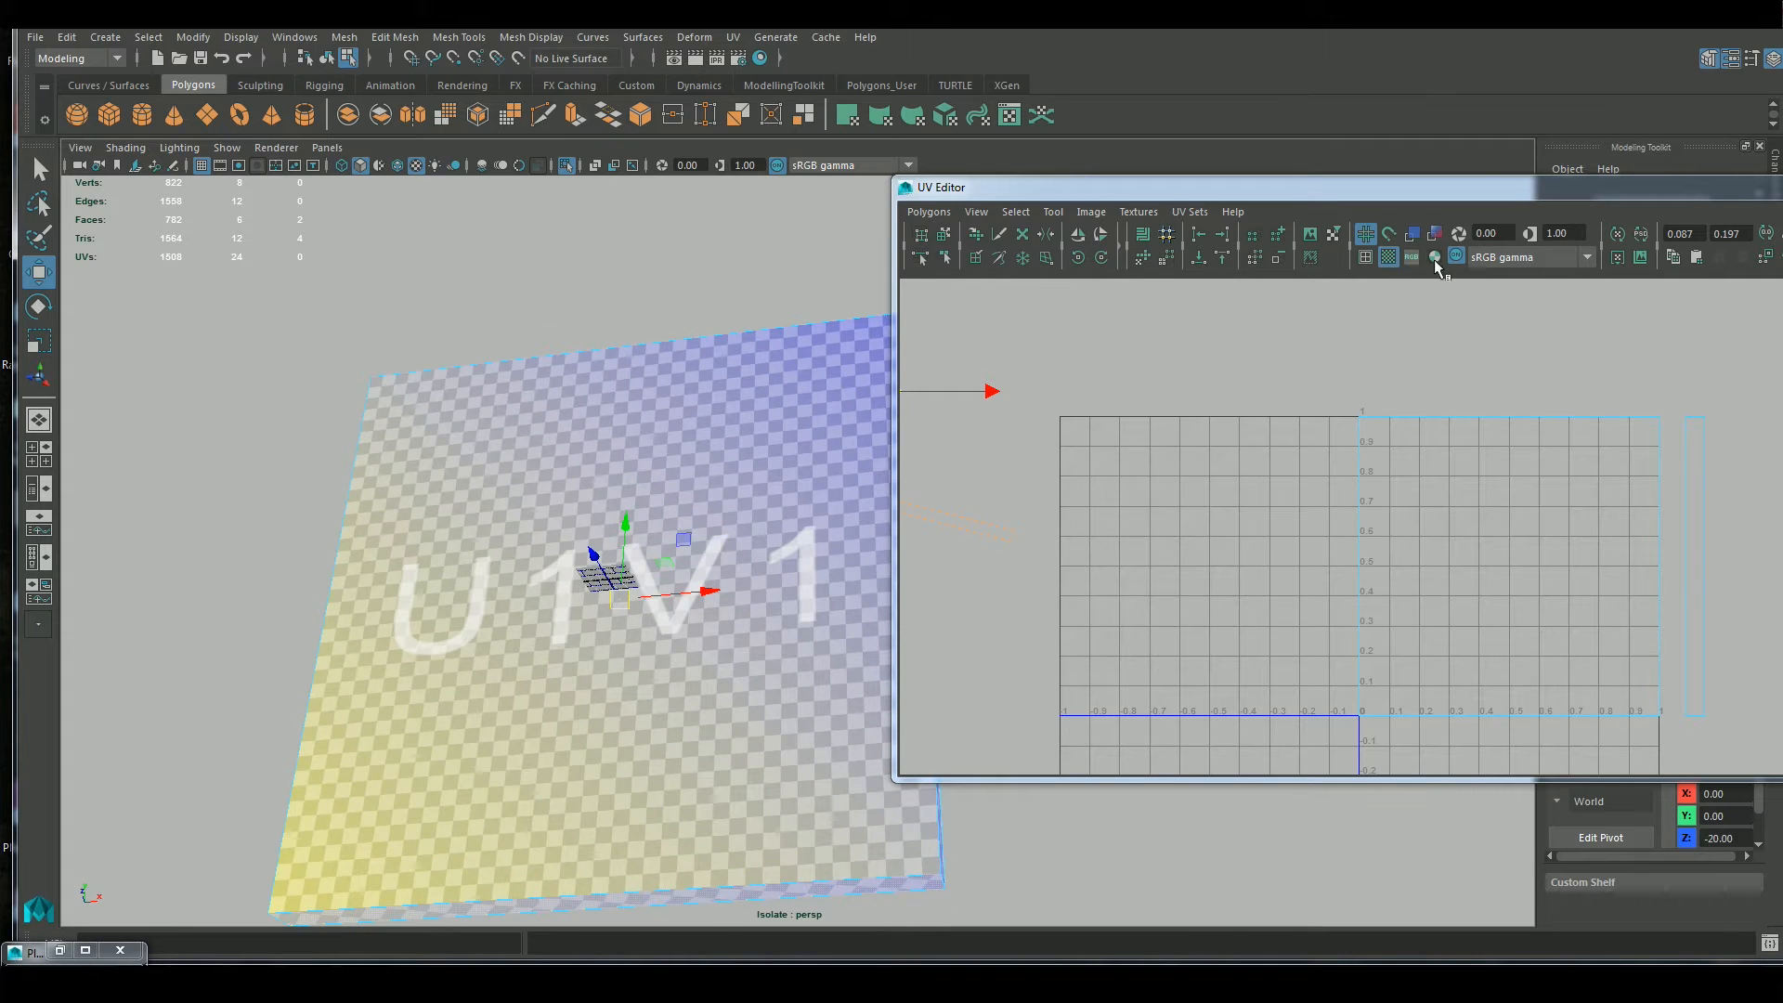
pyautogui.click(1387, 258)
pyautogui.keyDown('alt'); pyautogui.moveTo(1014, 853); pyautogui.dragTo(1047, 955); pyautogui.keyUp('alt')
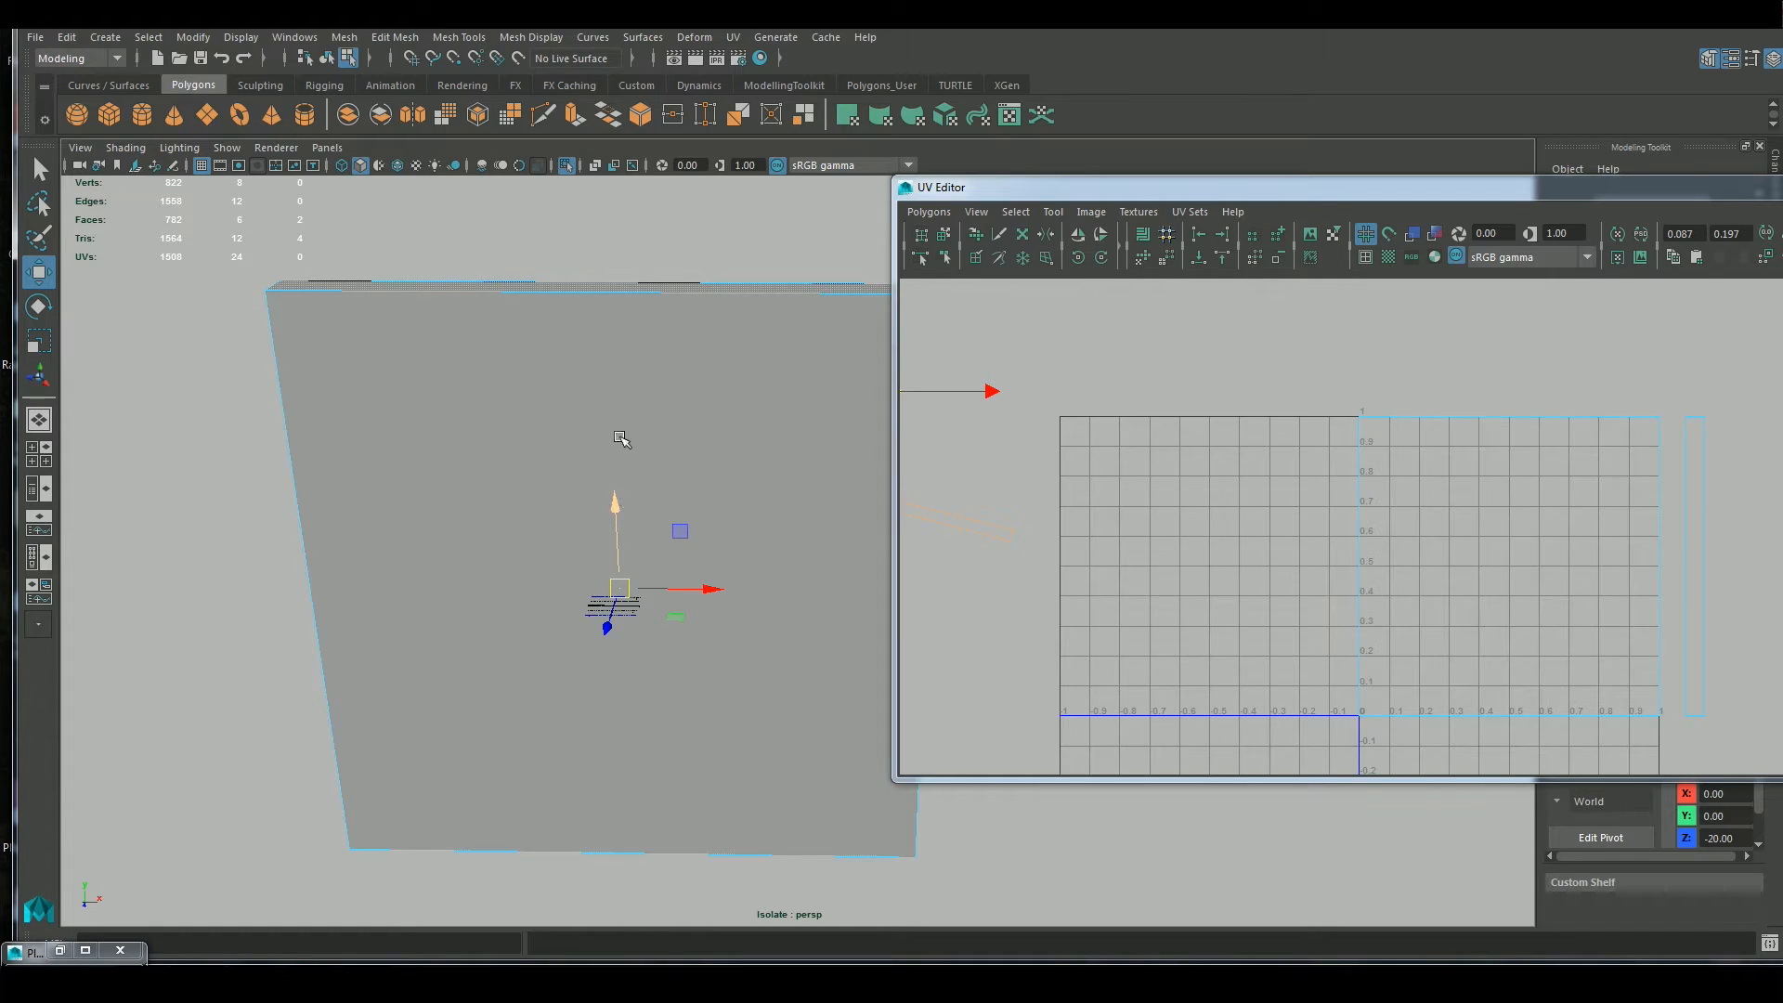
# Project planar UVs from the Y axis onto the wall's top and bottom faces
pyautogui.click(733, 39)
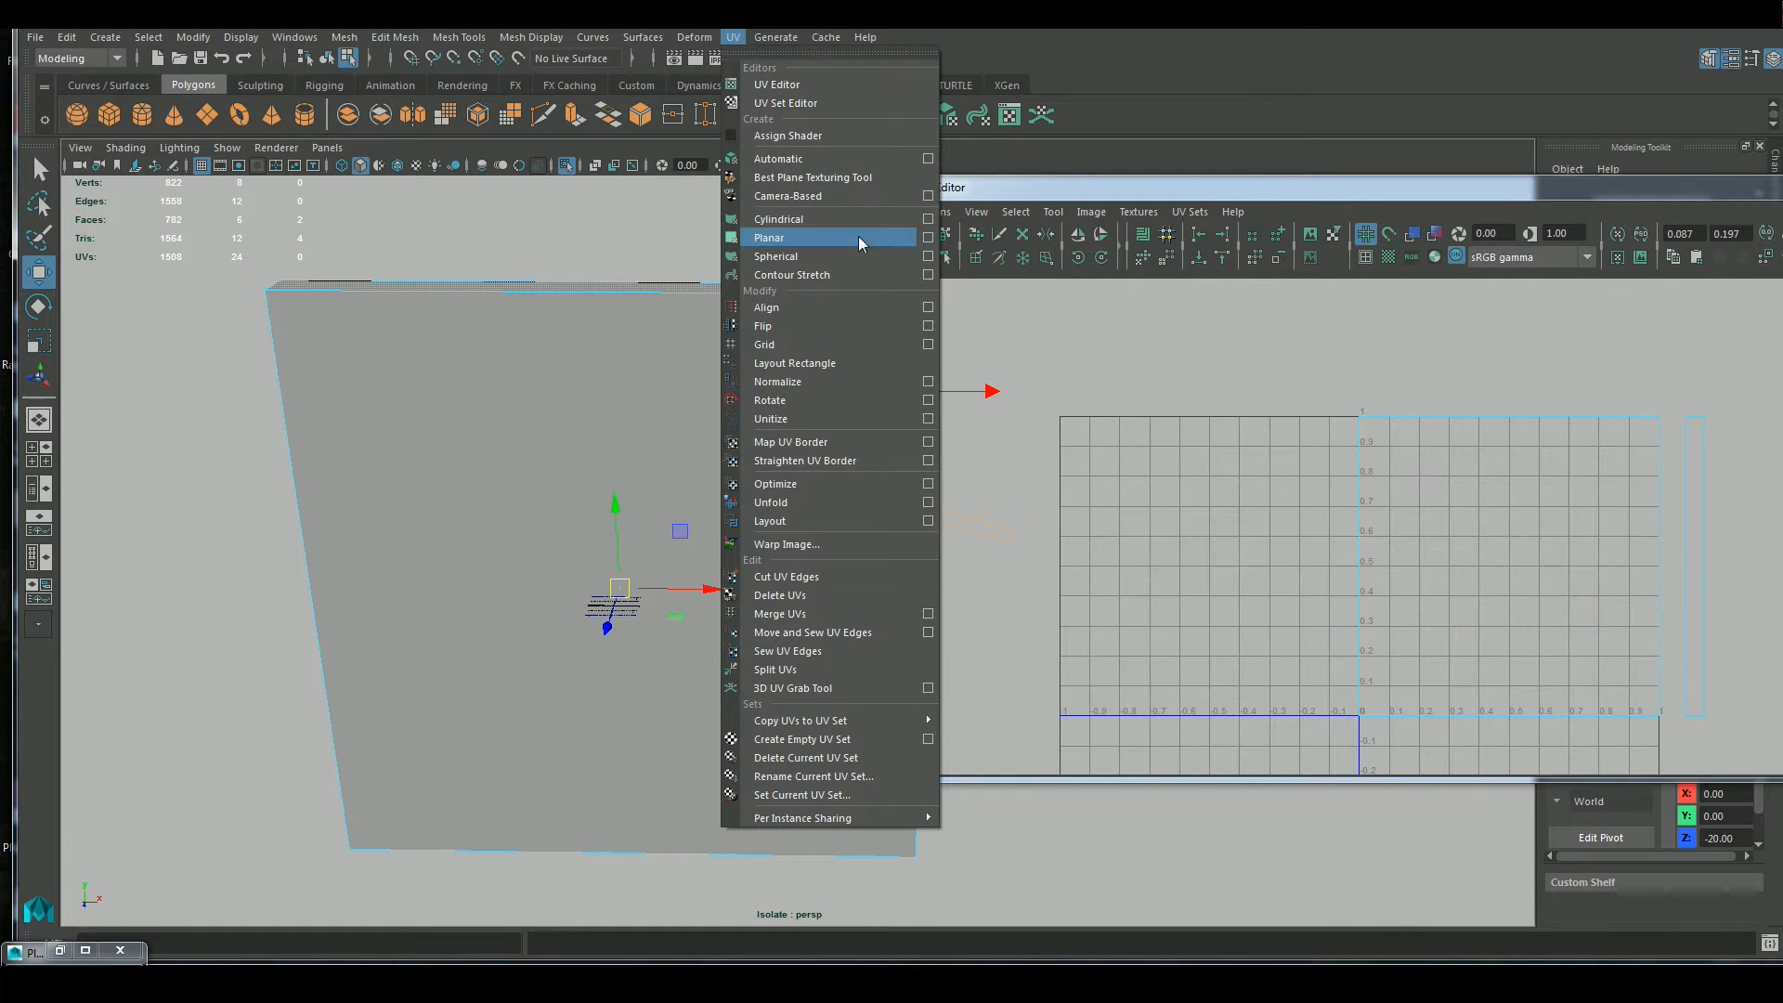
pyautogui.click(928, 237)
pyautogui.moveTo(971, 688); pyautogui.dragTo(1129, 359)
pyautogui.click(1097, 486)
pyautogui.click(1064, 684)
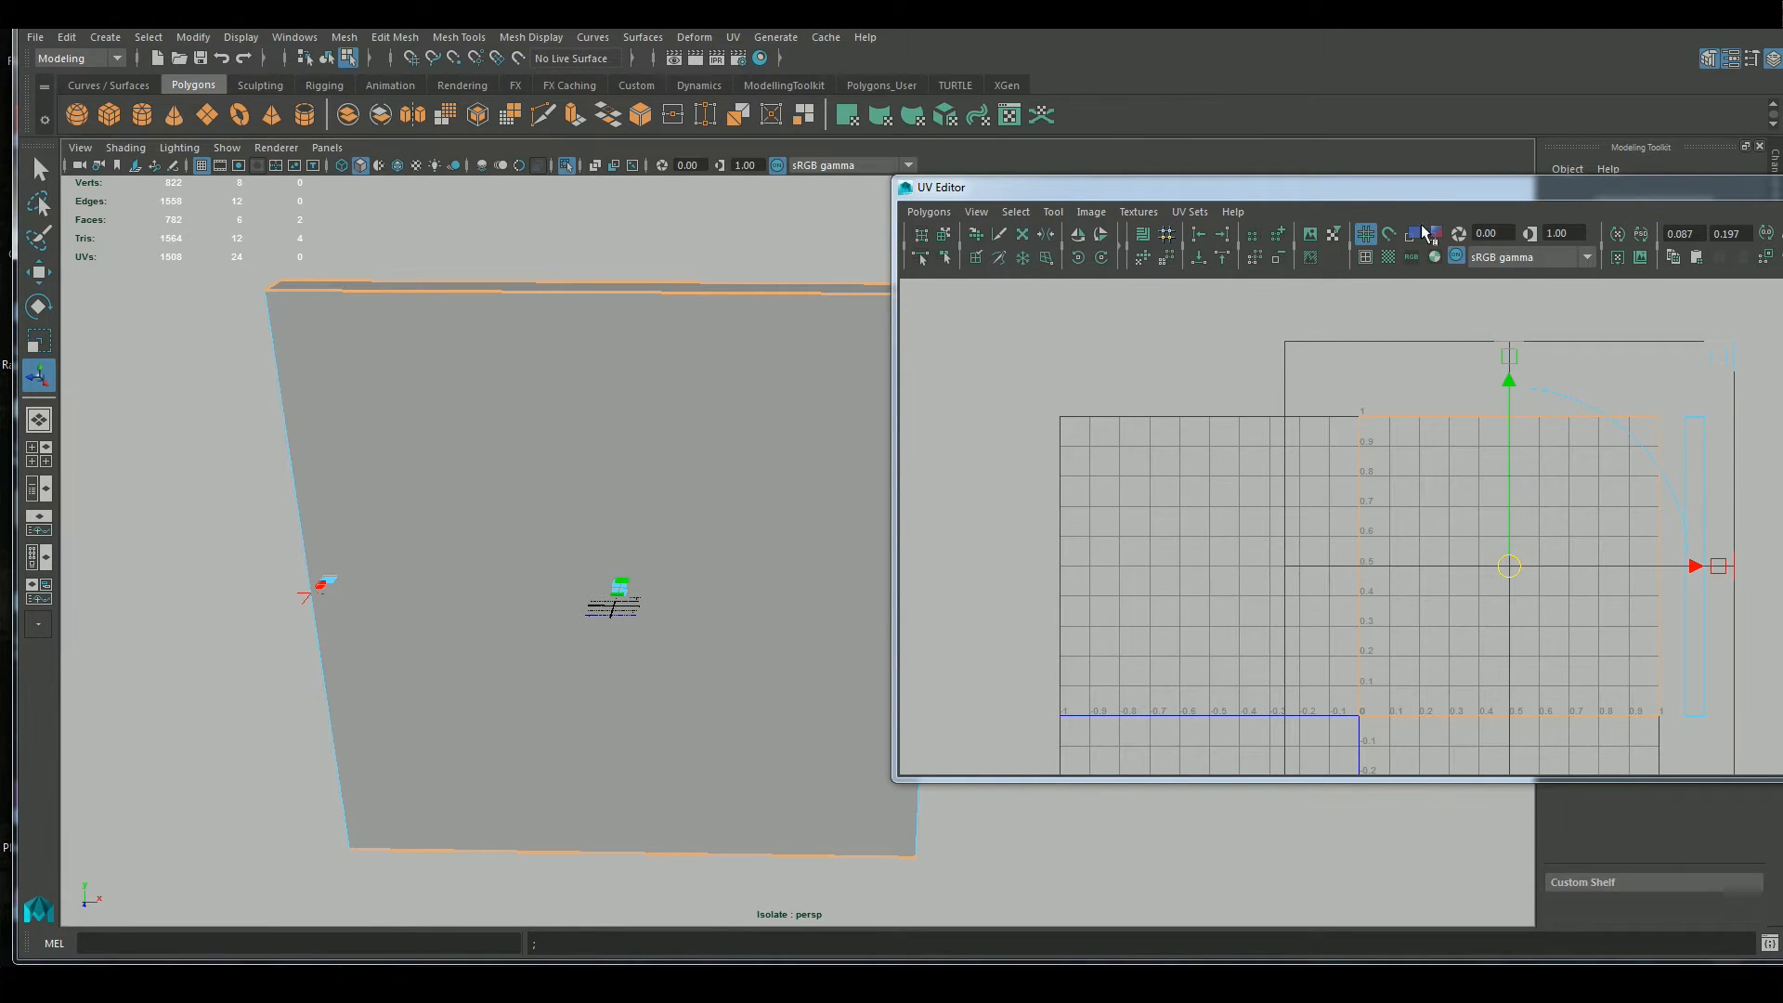
# Show the checker pattern and squash the top and bottom faces' UVs vertically into a thin strip until the checkers look nearly square
pyautogui.click(1388, 258)
pyautogui.keyDown('alt'); pyautogui.moveTo(556, 438); pyautogui.dragTo(743, 539); pyautogui.keyUp('alt')
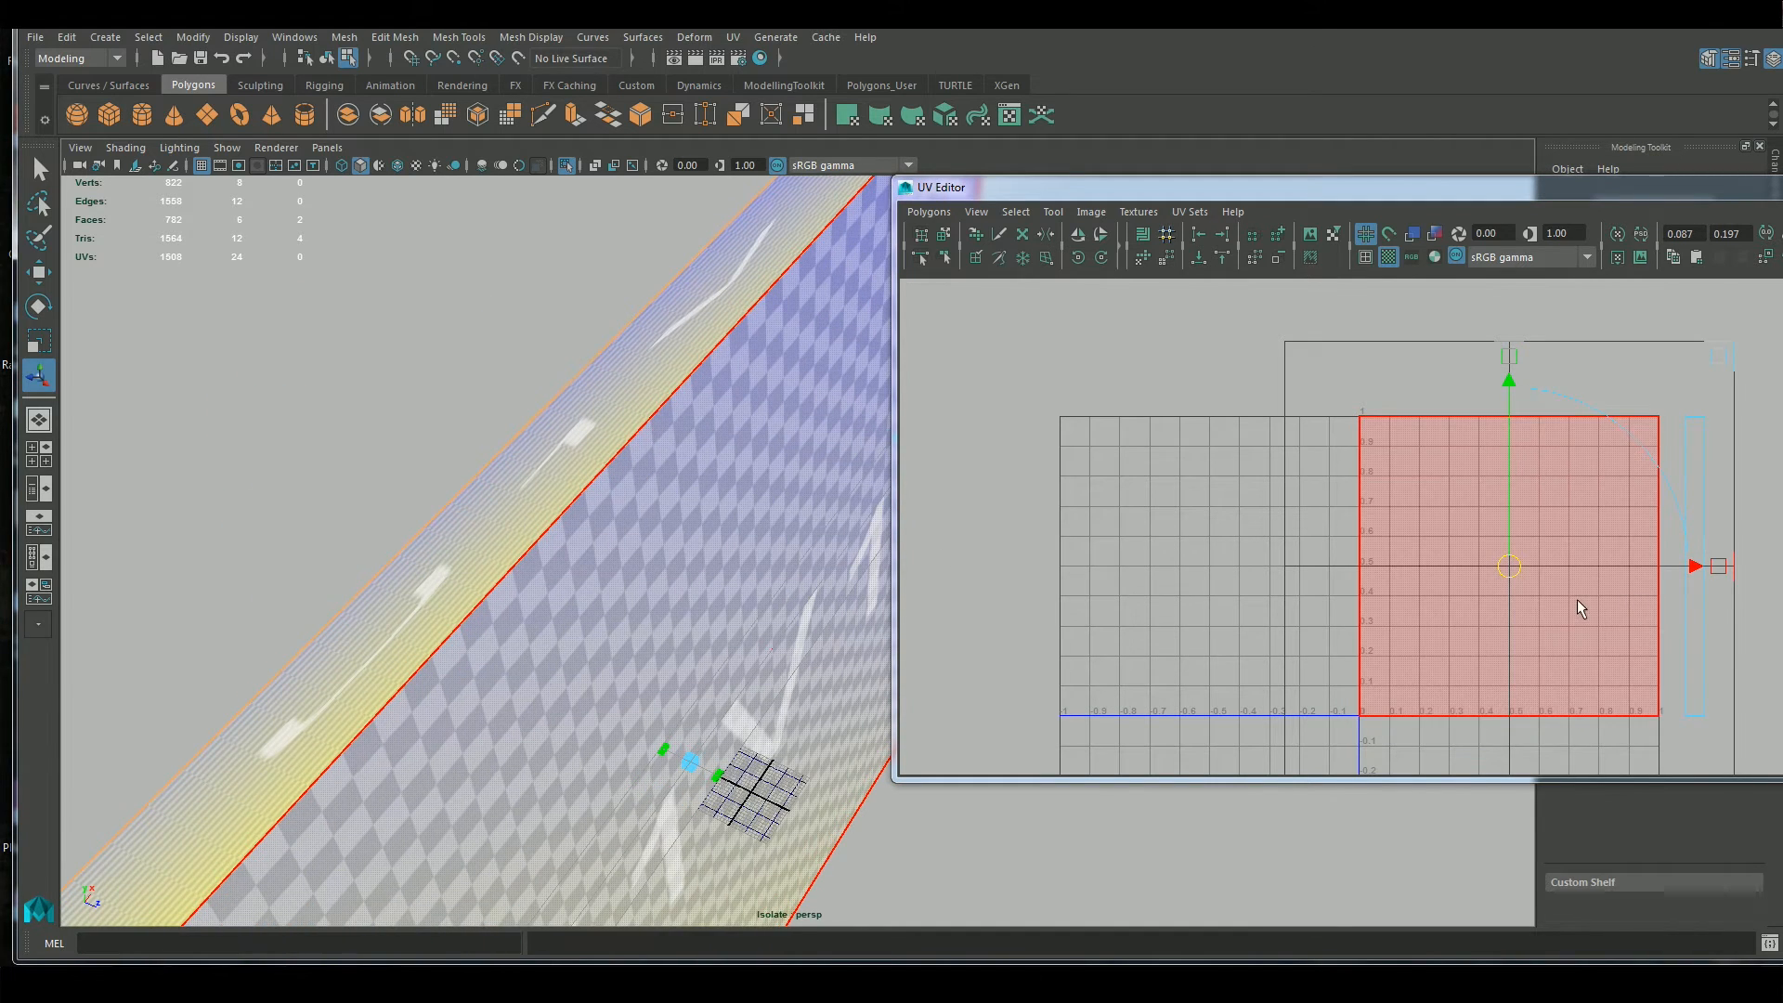
pyautogui.press('r')
pyautogui.moveTo(1508, 473); pyautogui.dragTo(1506, 564)
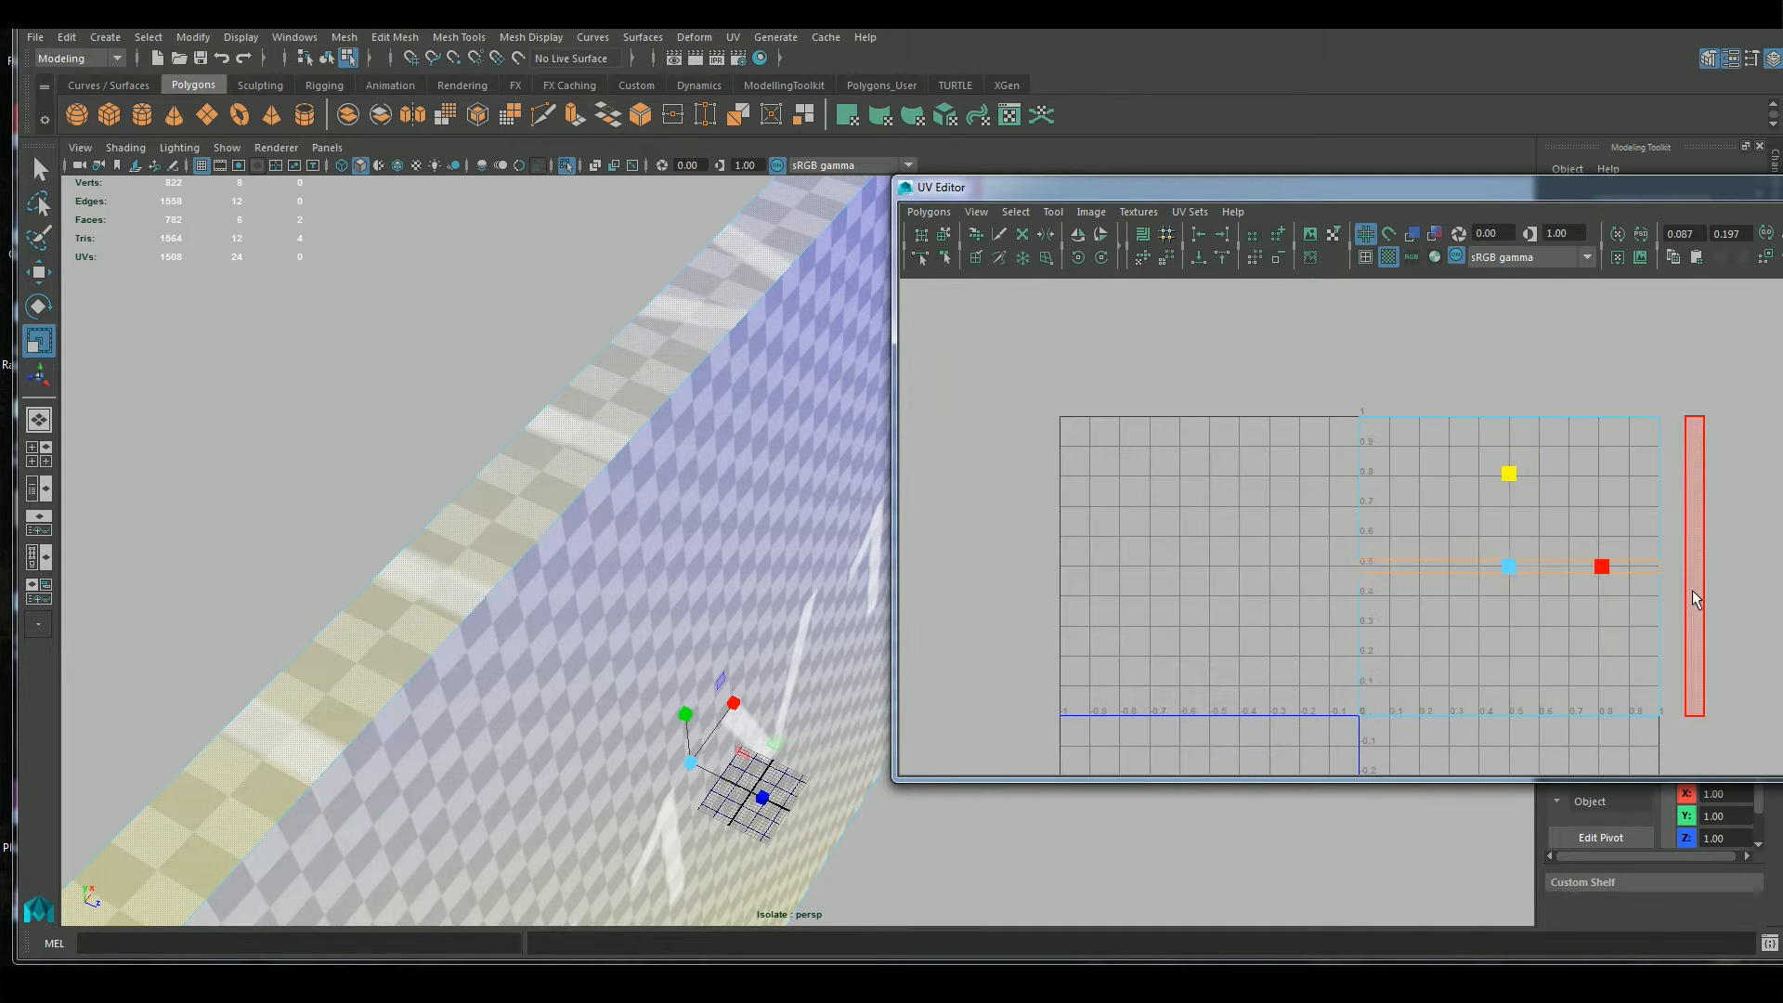
pyautogui.keyDown('alt'); pyautogui.moveTo(603, 696); pyautogui.dragTo(664, 497); pyautogui.keyUp('alt')
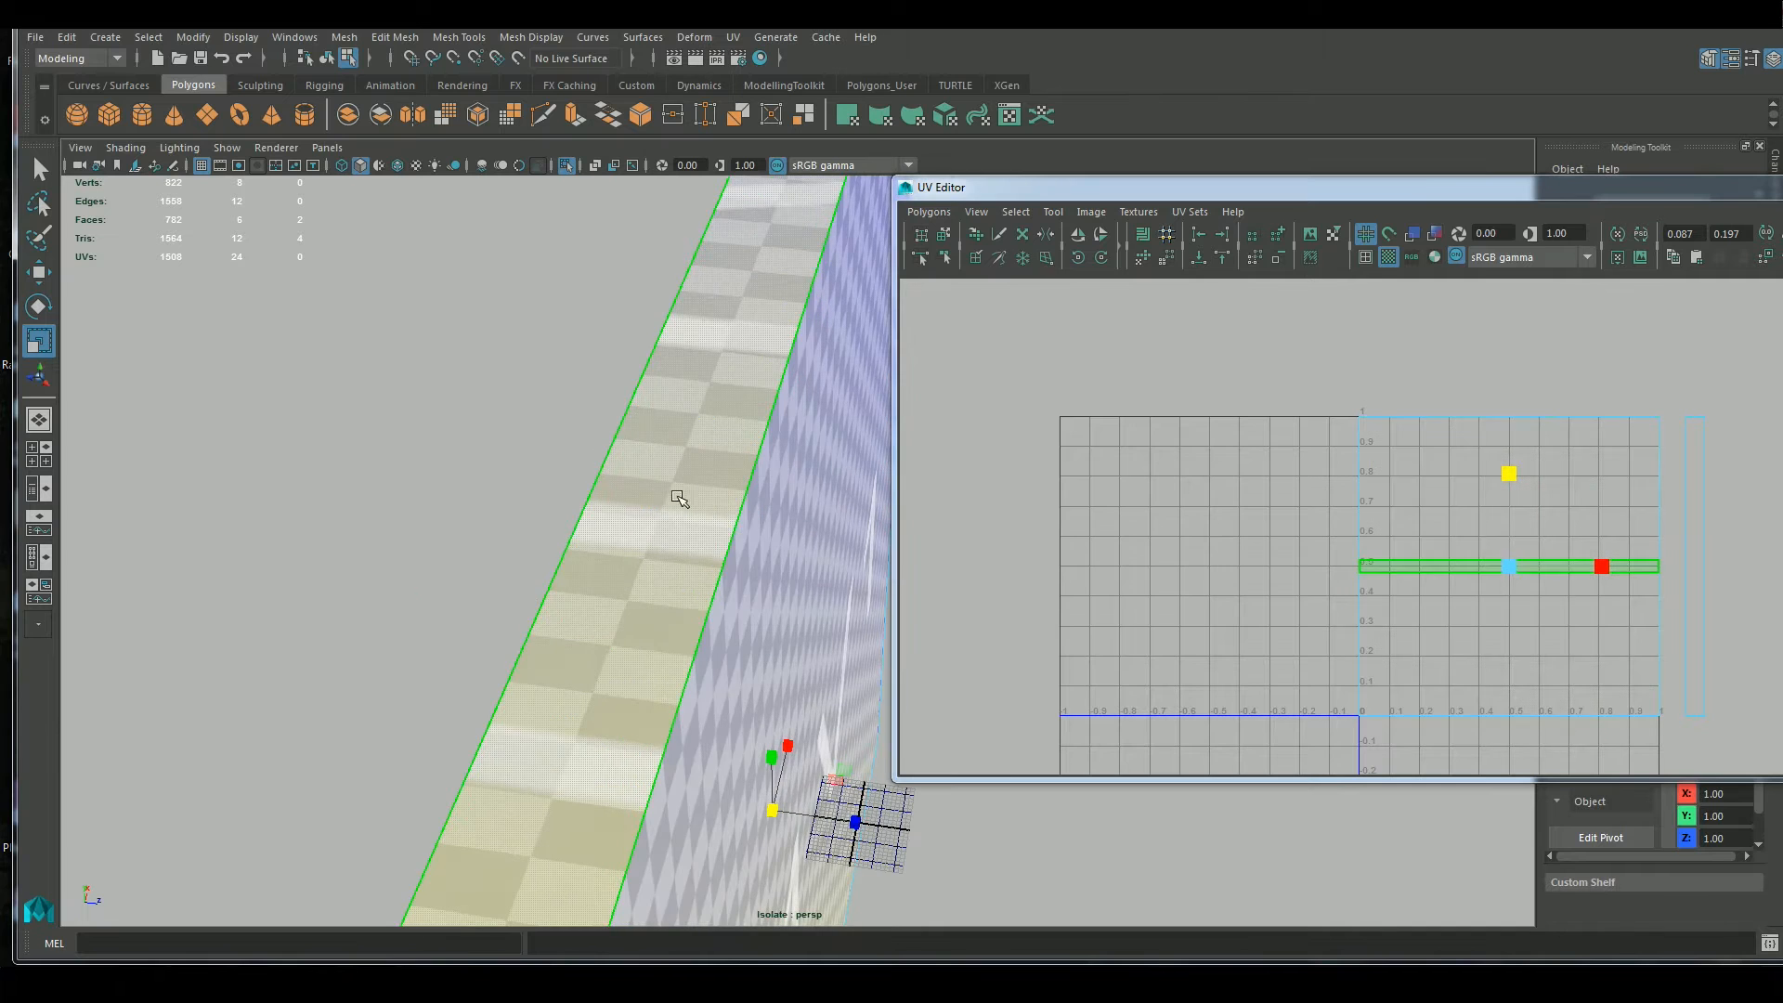
pyautogui.moveTo(1504, 466); pyautogui.dragTo(1467, 439)
pyautogui.keyDown('alt'); pyautogui.moveTo(612, 561); pyautogui.dragTo(550, 571); pyautogui.keyUp('alt')
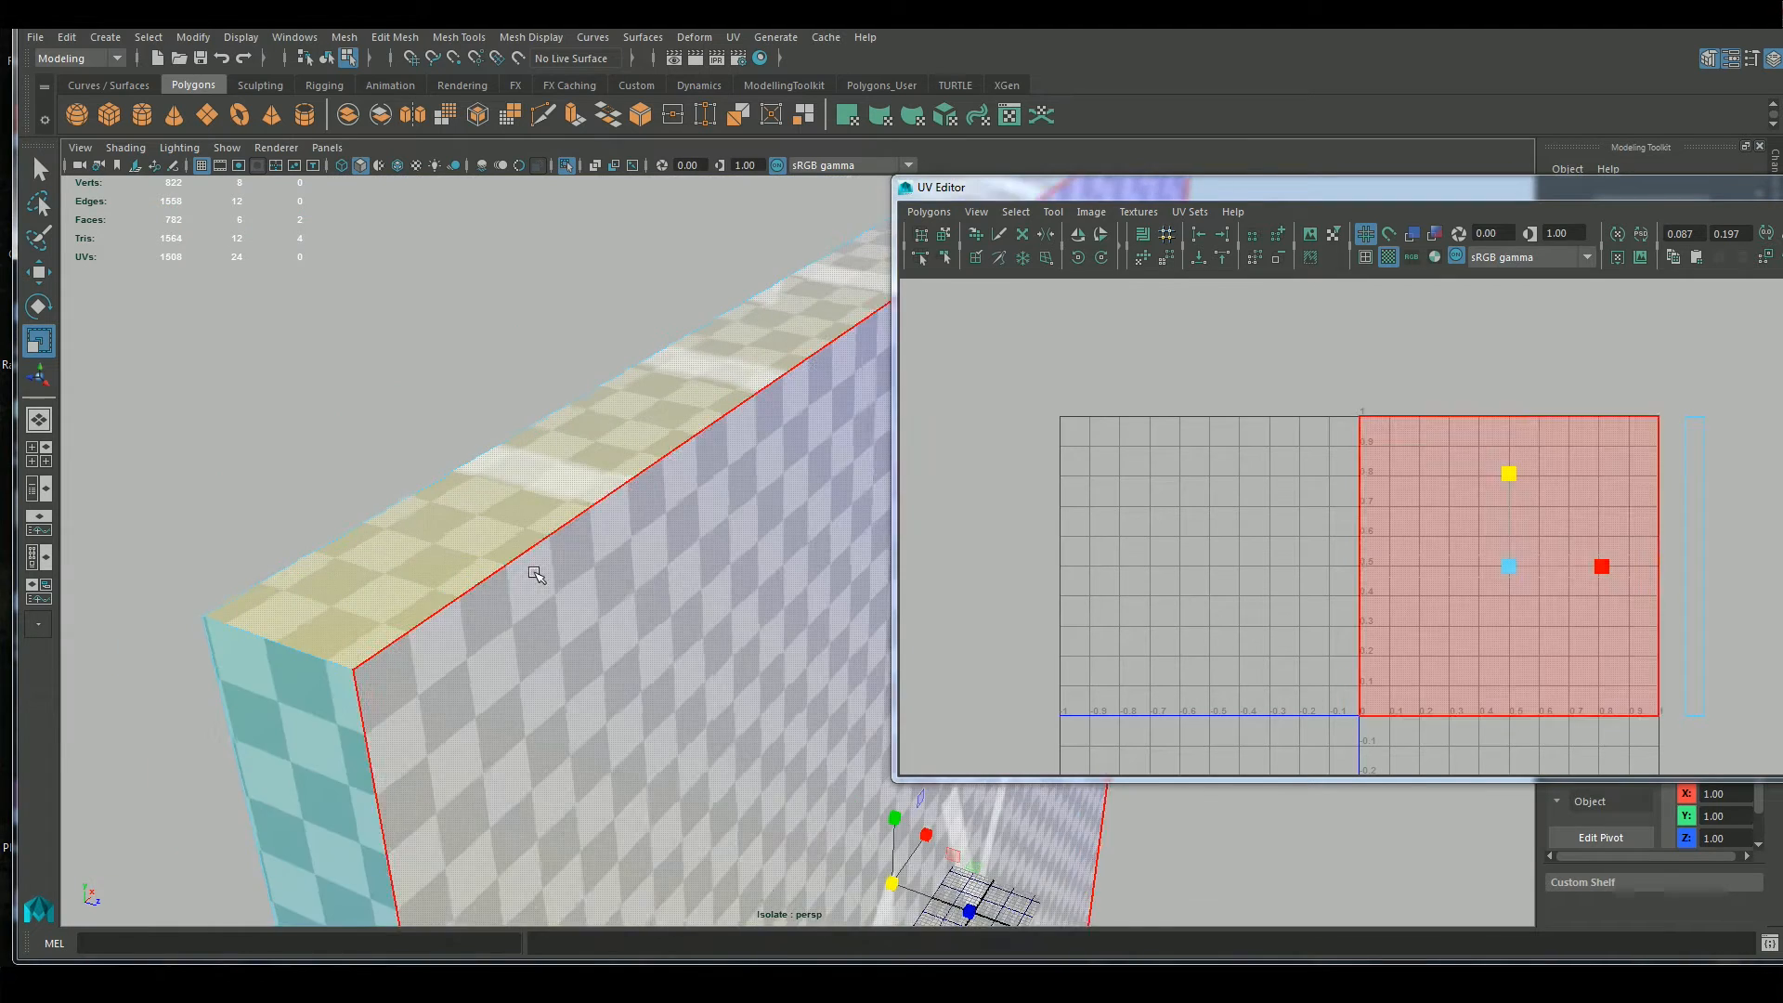
# Fine-tune the strip's vertical scale against the checkers and move it just above the 0–1 UV square
pyautogui.scroll(4, 548, 571)
pyautogui.keyDown('alt'); pyautogui.moveTo(541, 577); pyautogui.dragTo(617, 609, button='middle'); pyautogui.keyUp('alt')
pyautogui.scroll(-1, 746, 694)
pyautogui.scroll(-4, 746, 694)
pyautogui.keyDown('alt'); pyautogui.moveTo(745, 694); pyautogui.dragTo(701, 639); pyautogui.keyUp('alt')
pyautogui.keyDown('alt'); pyautogui.moveTo(785, 568); pyautogui.dragTo(734, 649); pyautogui.keyUp('alt')
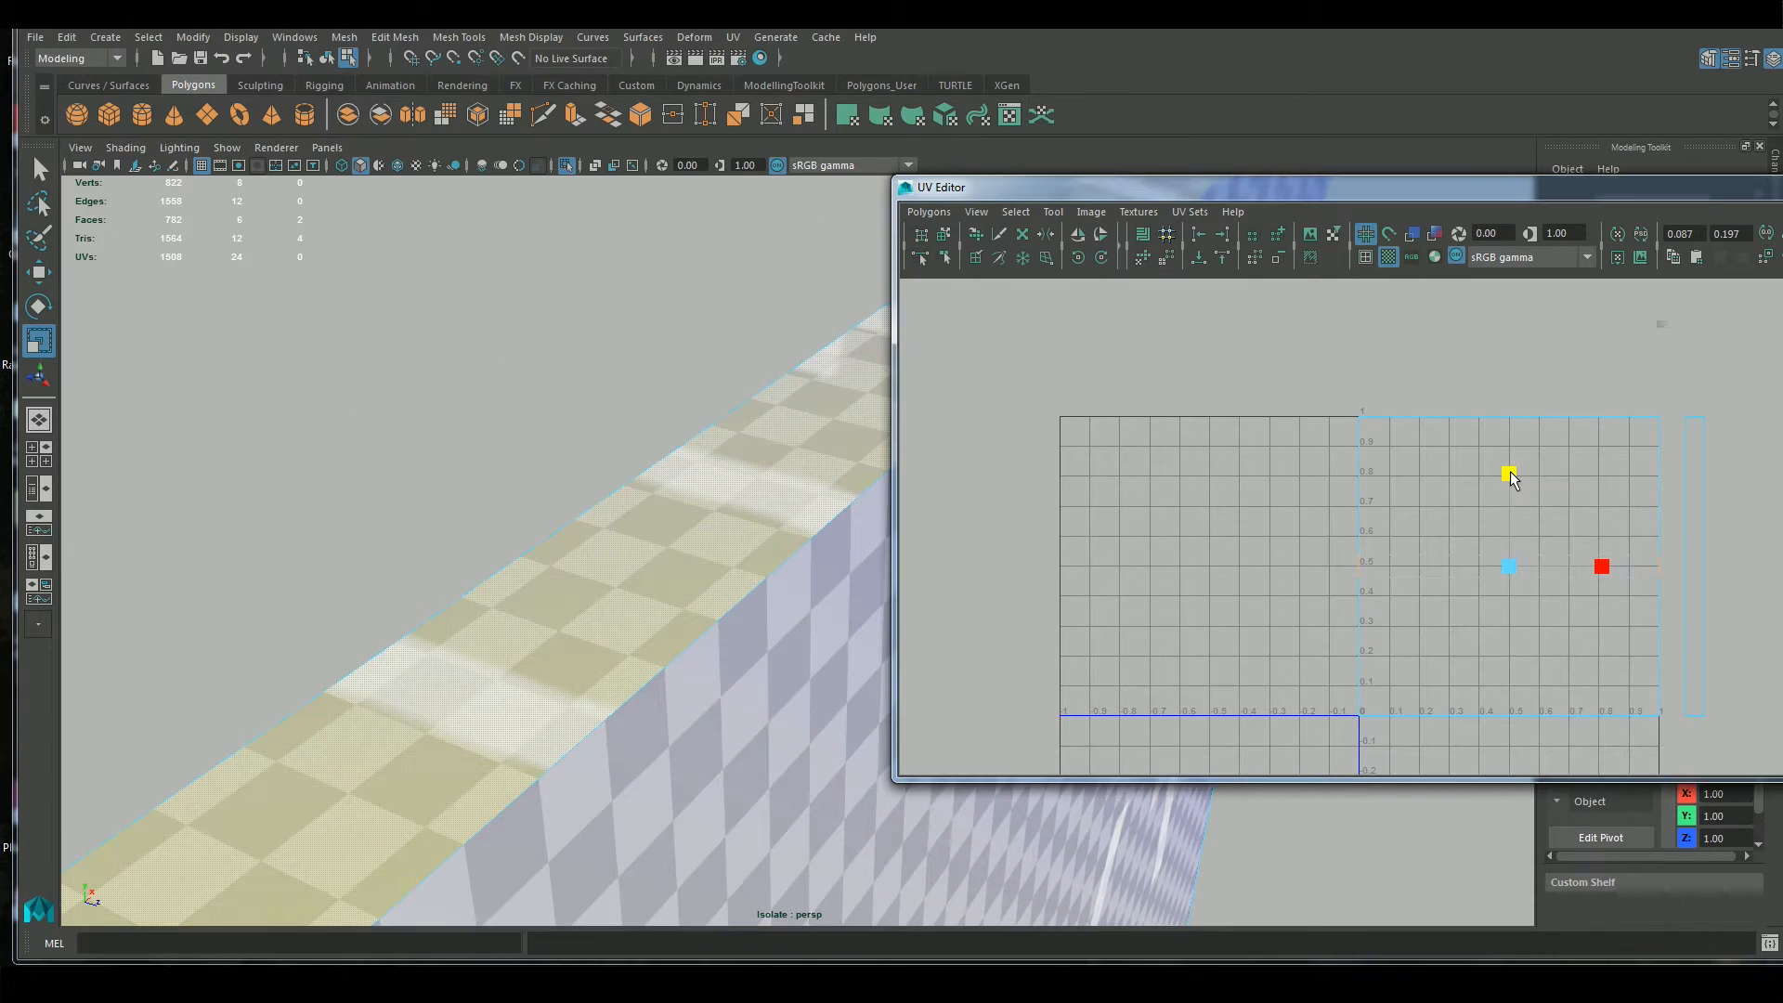
pyautogui.moveTo(1509, 473); pyautogui.dragTo(1512, 488)
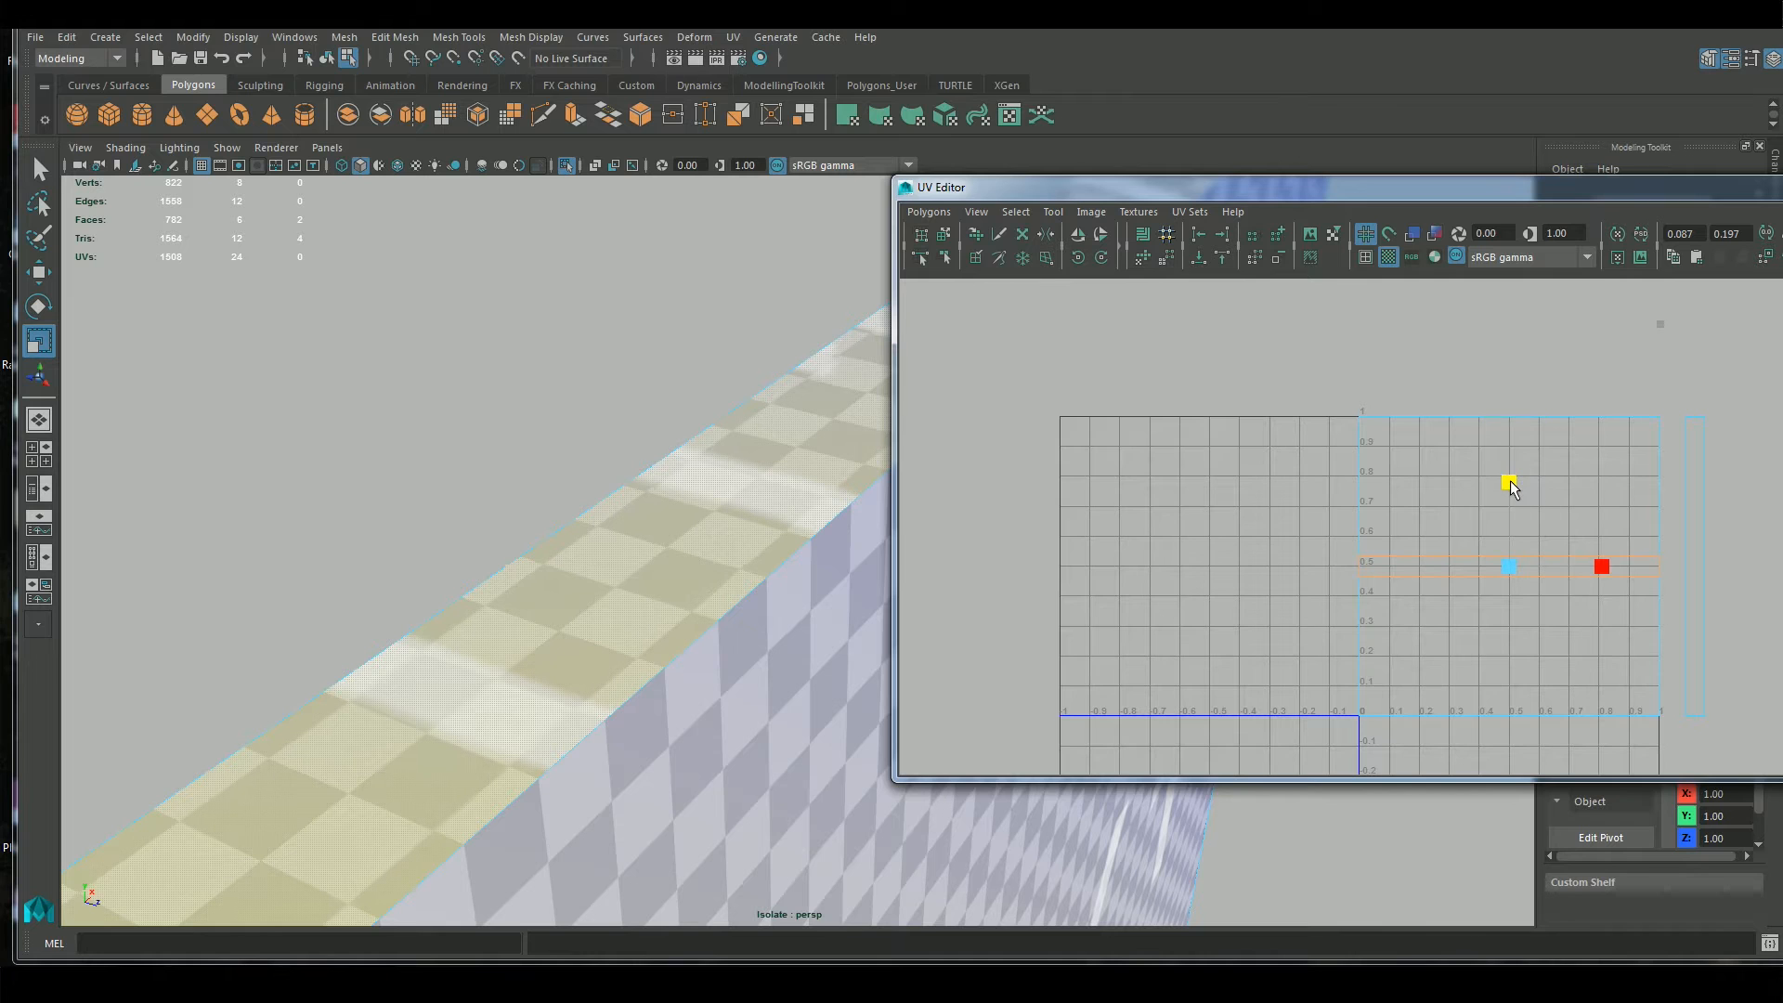
pyautogui.press('w')
pyautogui.moveTo(1508, 560); pyautogui.dragTo(1510, 383)
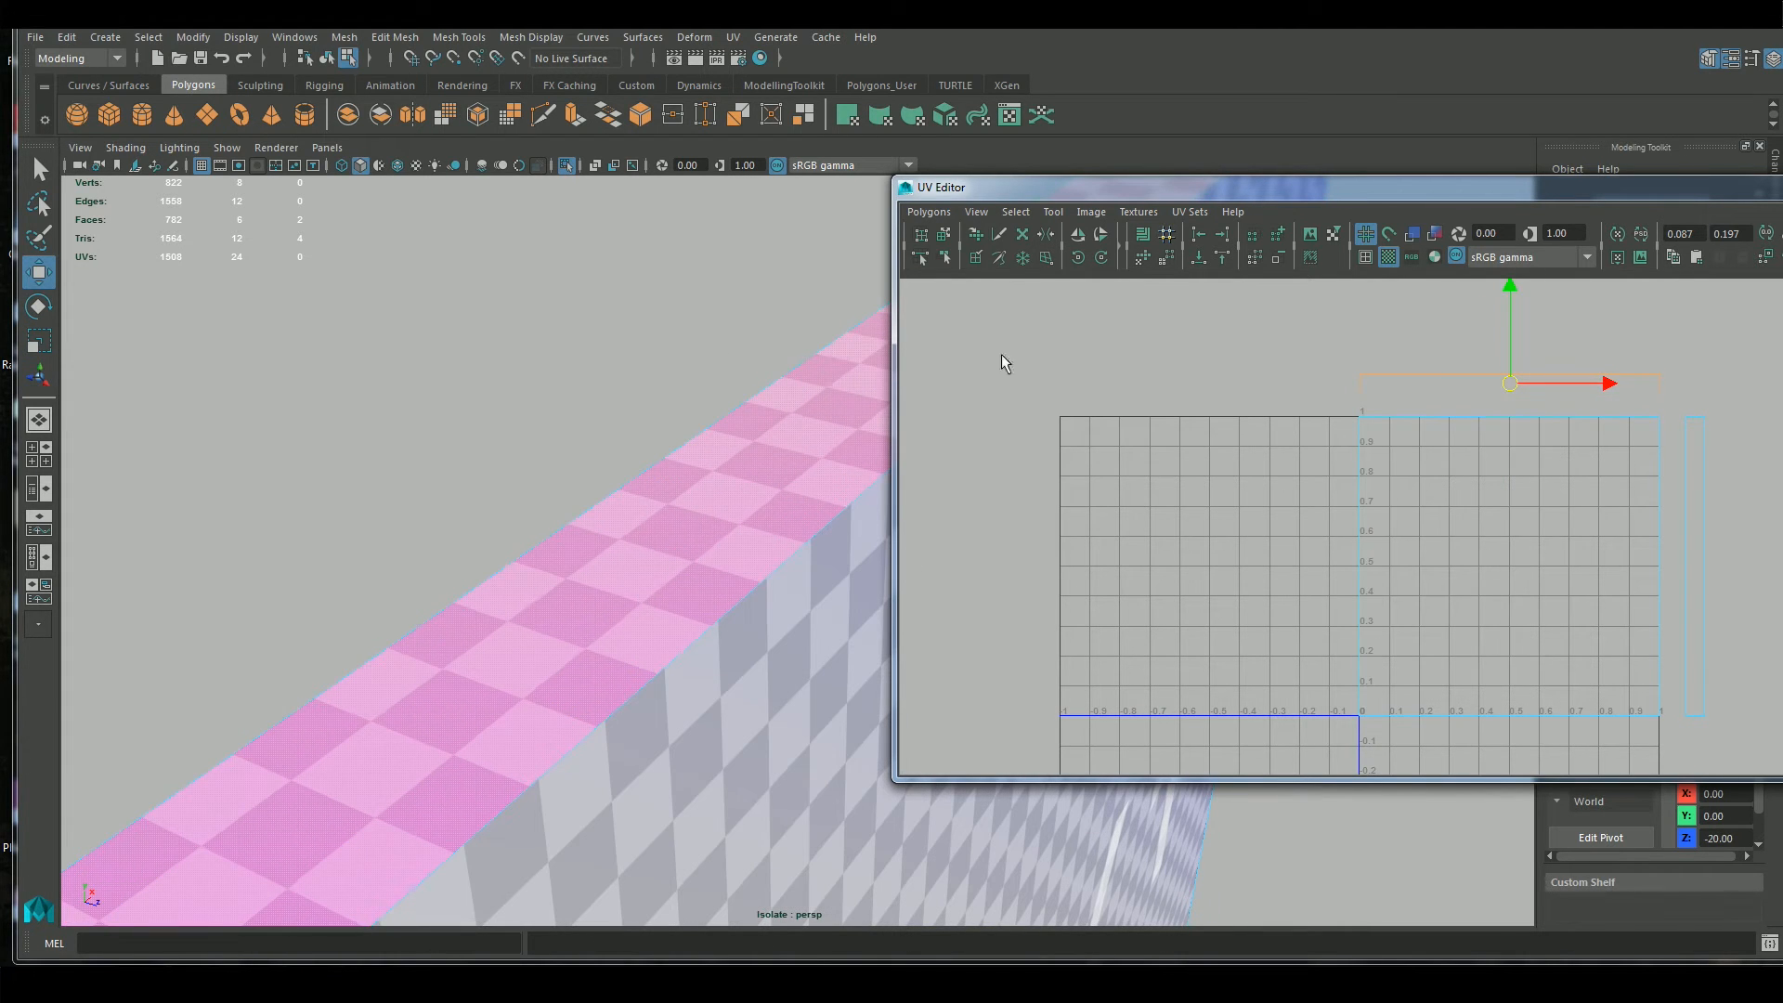
# Replace the checker pattern with the brick texture and inspect how the bricks run across the wall's top and corners
pyautogui.click(1388, 258)
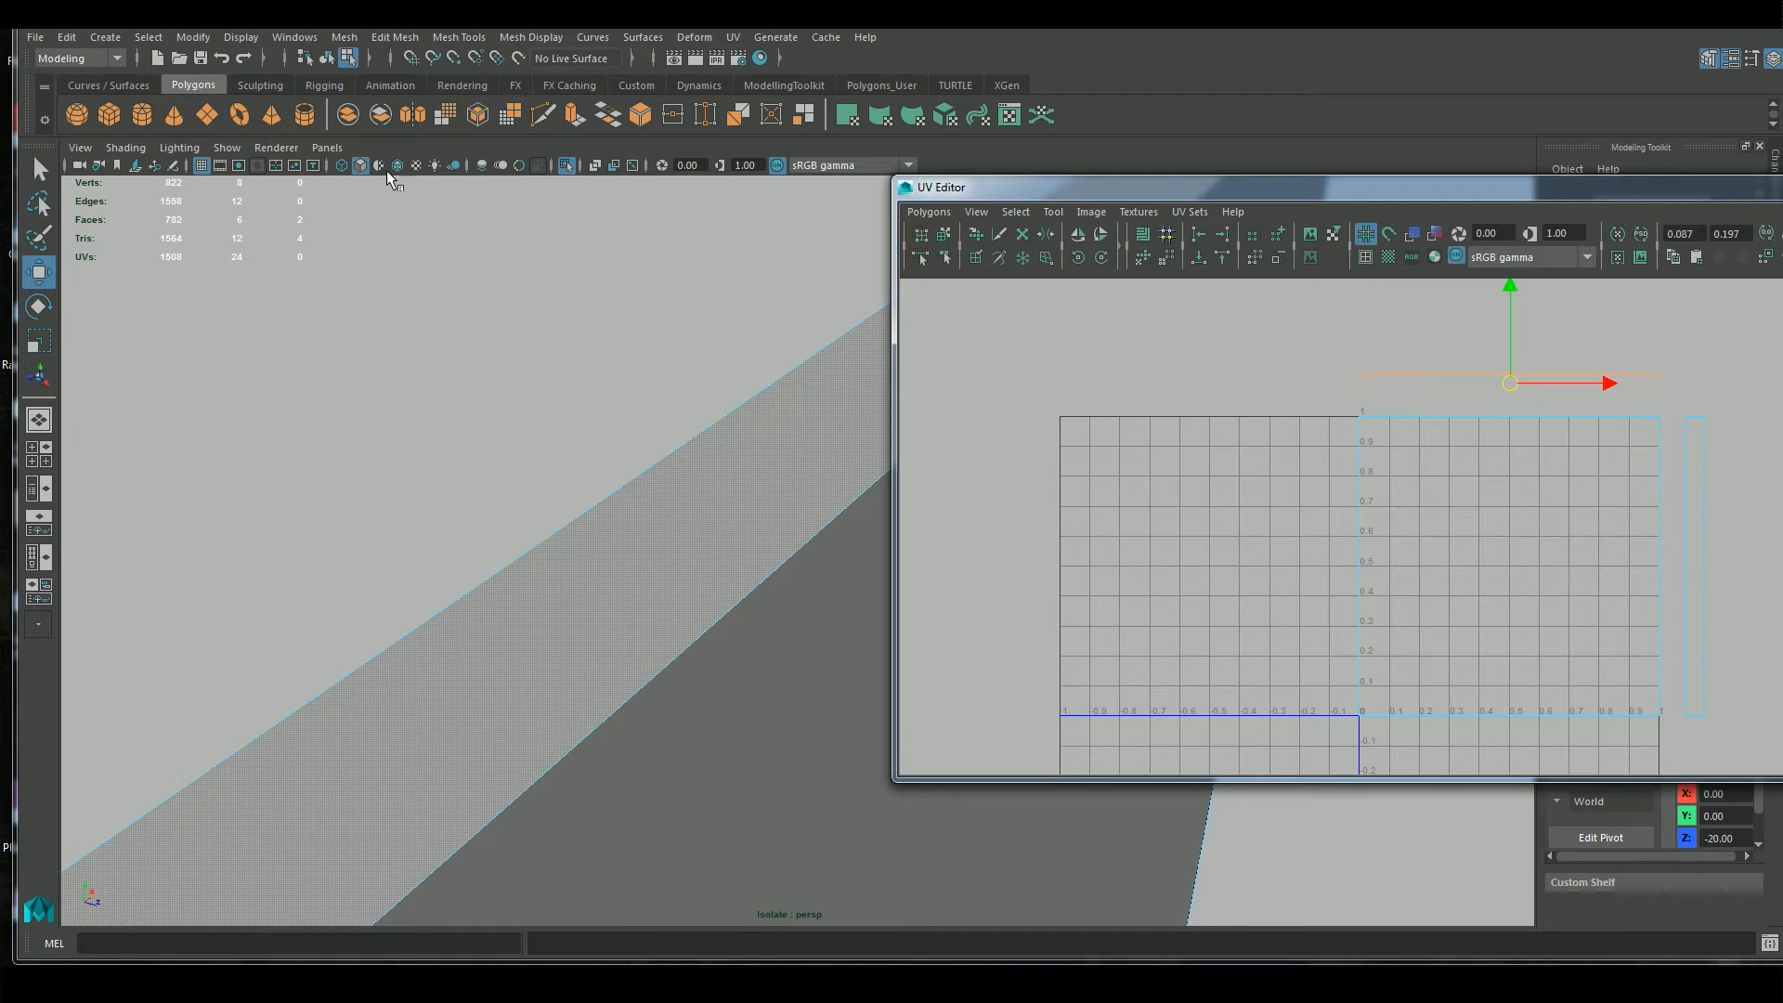
pyautogui.click(416, 165)
pyautogui.keyDown('alt'); pyautogui.moveTo(690, 664); pyautogui.dragTo(557, 557); pyautogui.keyUp('alt')
pyautogui.keyDown('alt'); pyautogui.moveTo(749, 661); pyautogui.dragTo(681, 492, button='middle'); pyautogui.keyUp('alt')
pyautogui.keyDown('alt'); pyautogui.moveTo(736, 509); pyautogui.dragTo(594, 603); pyautogui.keyUp('alt')
pyautogui.keyDown('alt'); pyautogui.moveTo(463, 374); pyautogui.dragTo(637, 502, button='right'); pyautogui.keyUp('alt')
pyautogui.keyDown('alt'); pyautogui.moveTo(628, 316); pyautogui.dragTo(639, 353); pyautogui.keyUp('alt')
pyautogui.keyDown('alt'); pyautogui.moveTo(639, 353); pyautogui.dragTo(653, 427, button='middle'); pyautogui.keyUp('alt')
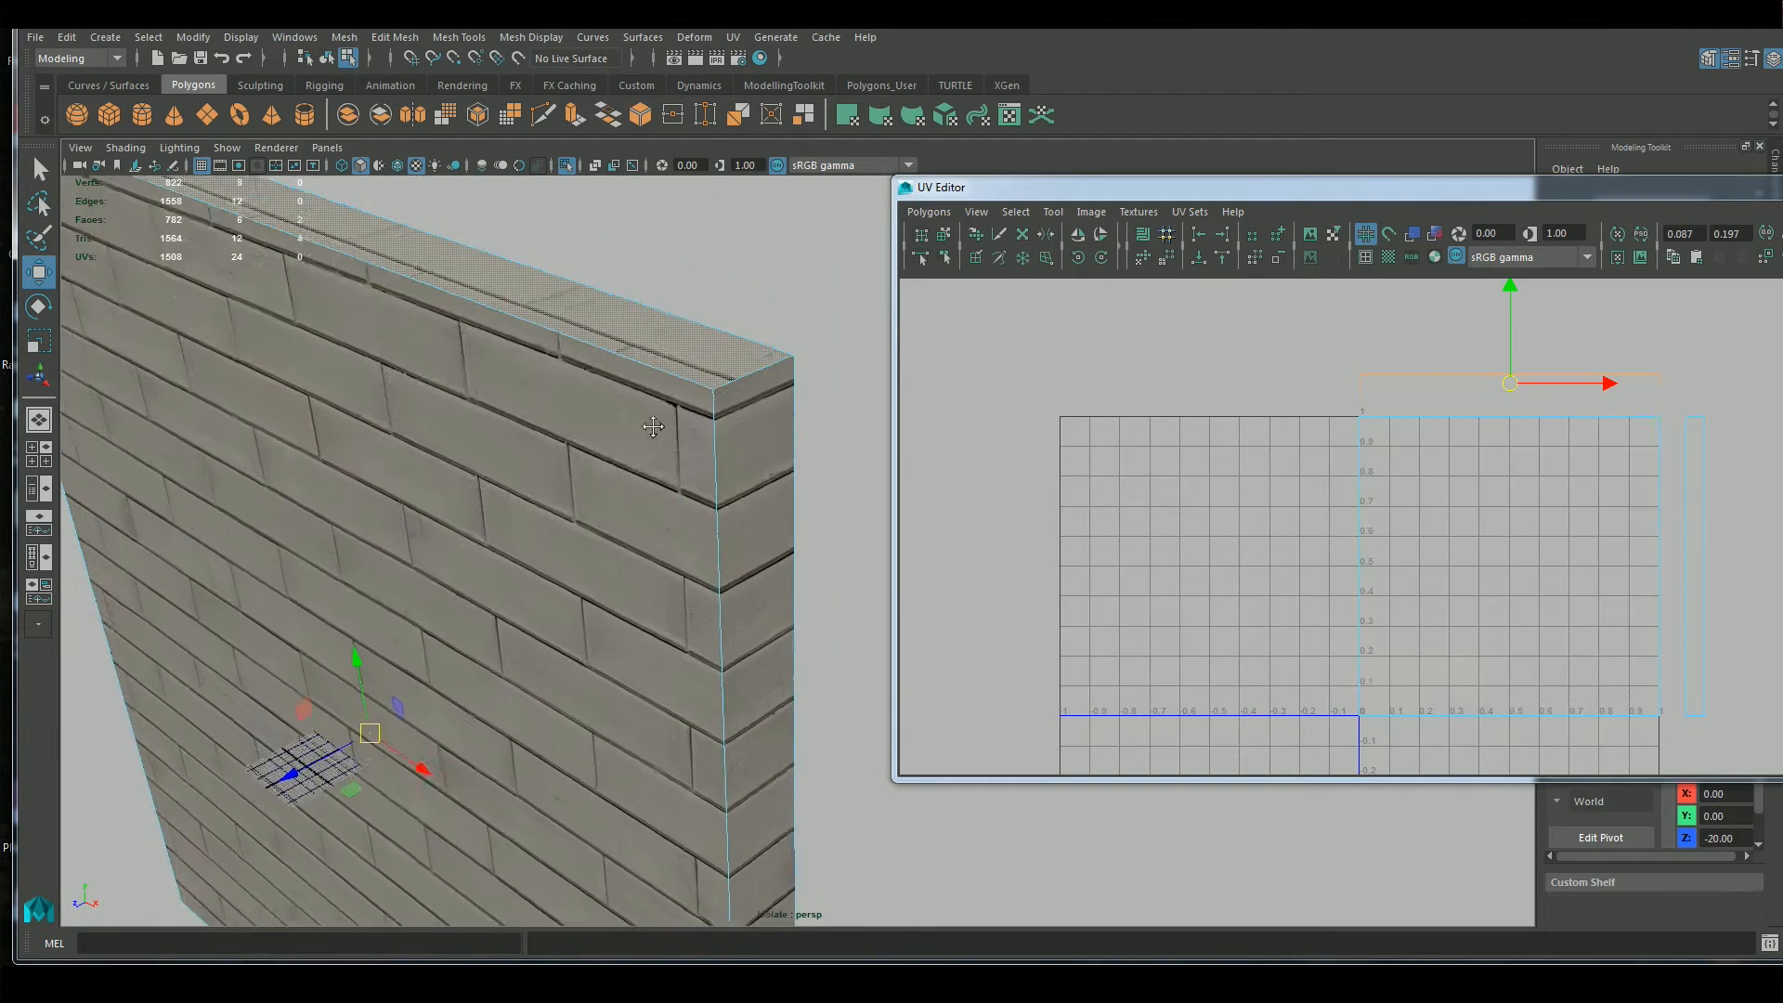
pyautogui.keyDown('alt'); pyautogui.moveTo(625, 437); pyautogui.dragTo(656, 477); pyautogui.keyUp('alt')
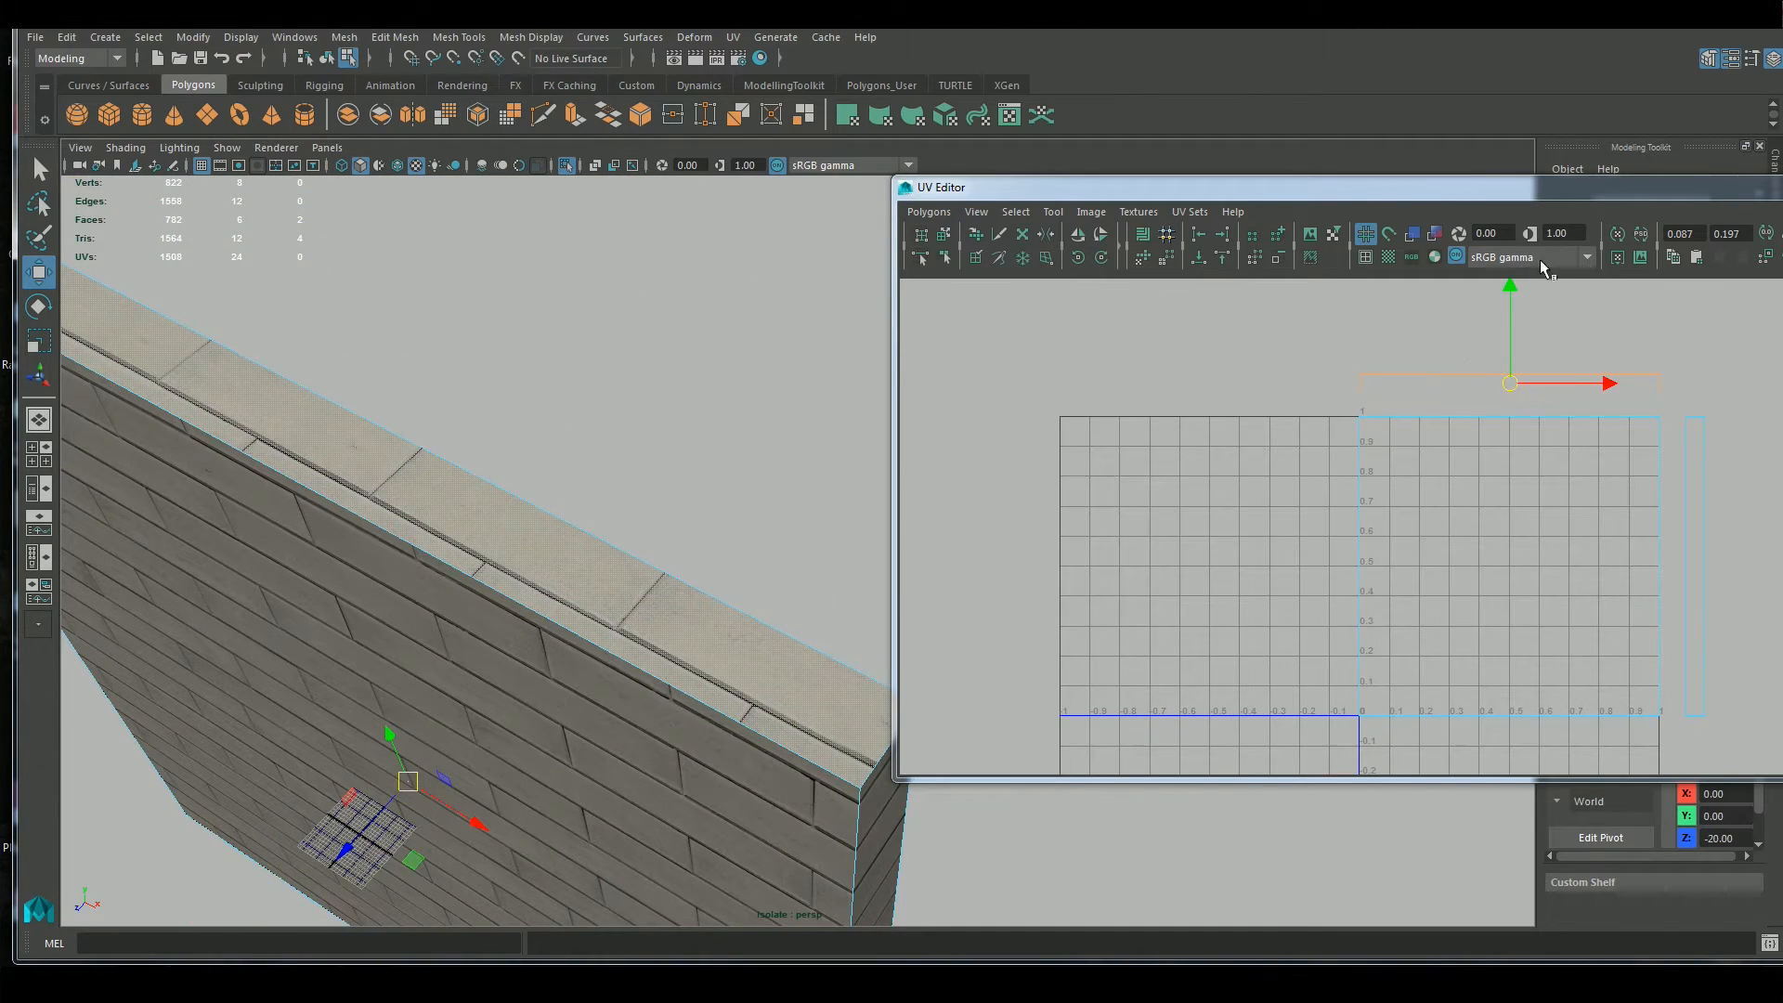
# Try the overlapping top and bottom face UVs against the upper edge of the 0–1 square and move them back above it
pyautogui.moveTo(1514, 283); pyautogui.dragTo(1508, 326)
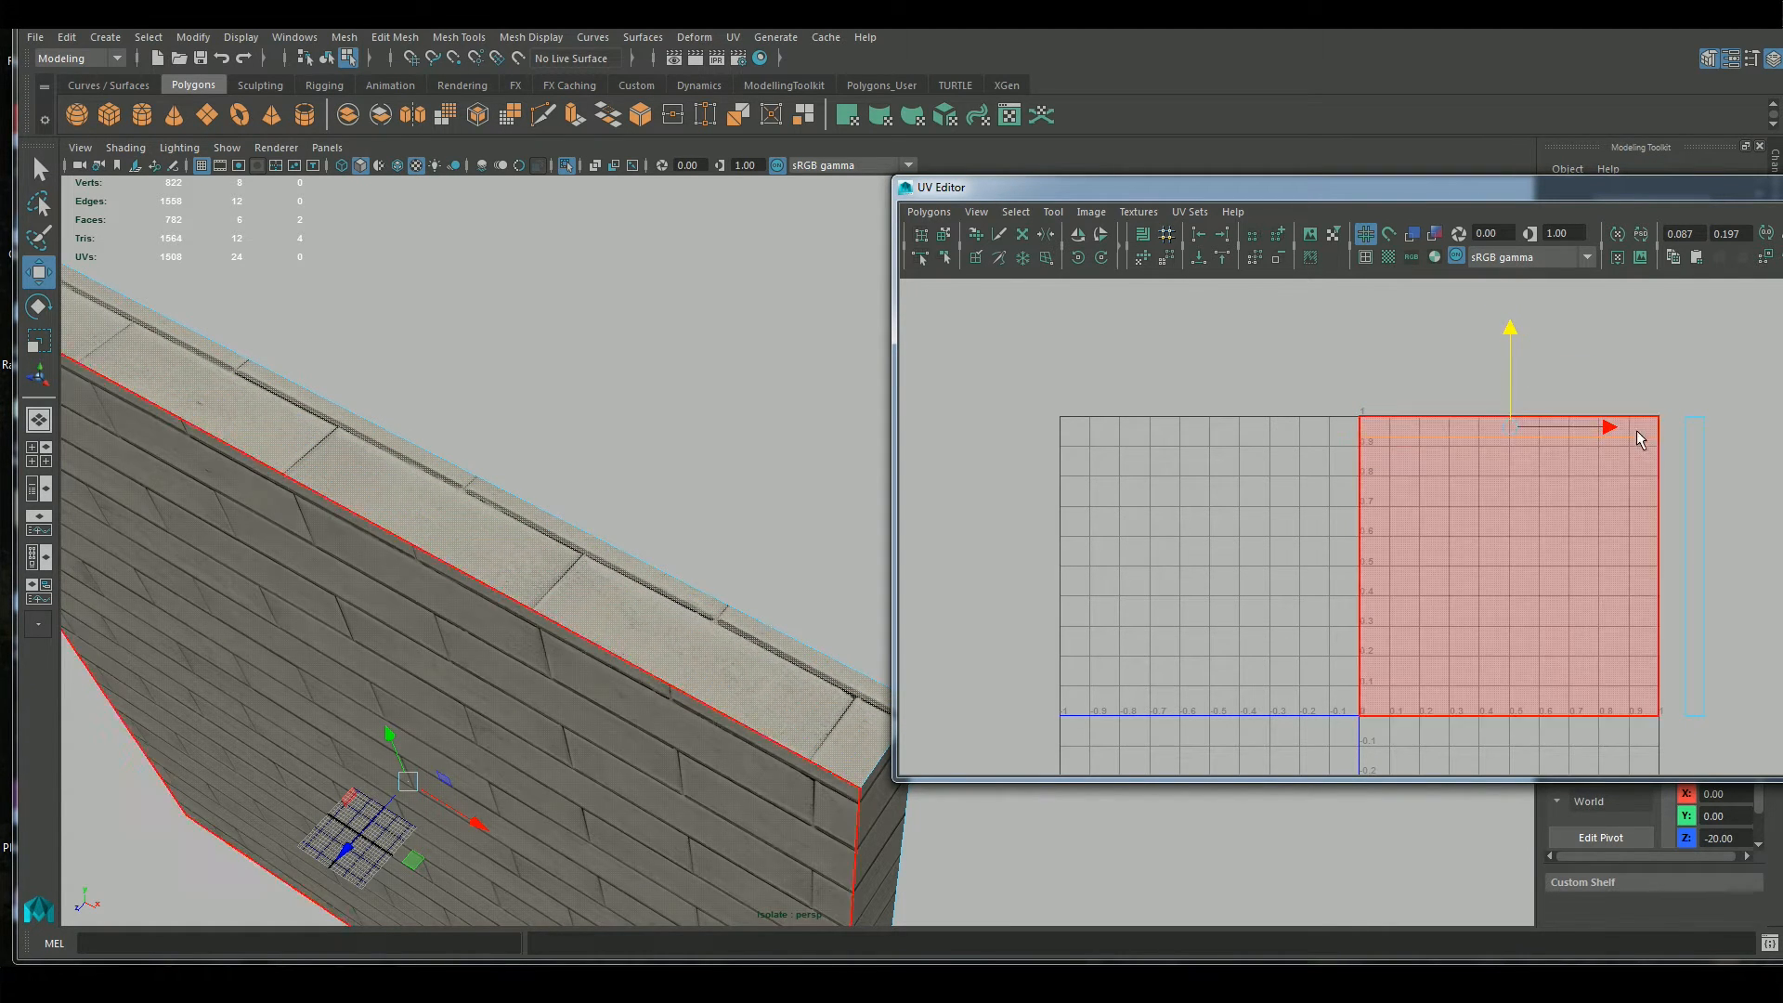
pyautogui.keyDown('alt'); pyautogui.moveTo(650, 622); pyautogui.dragTo(584, 610); pyautogui.keyUp('alt')
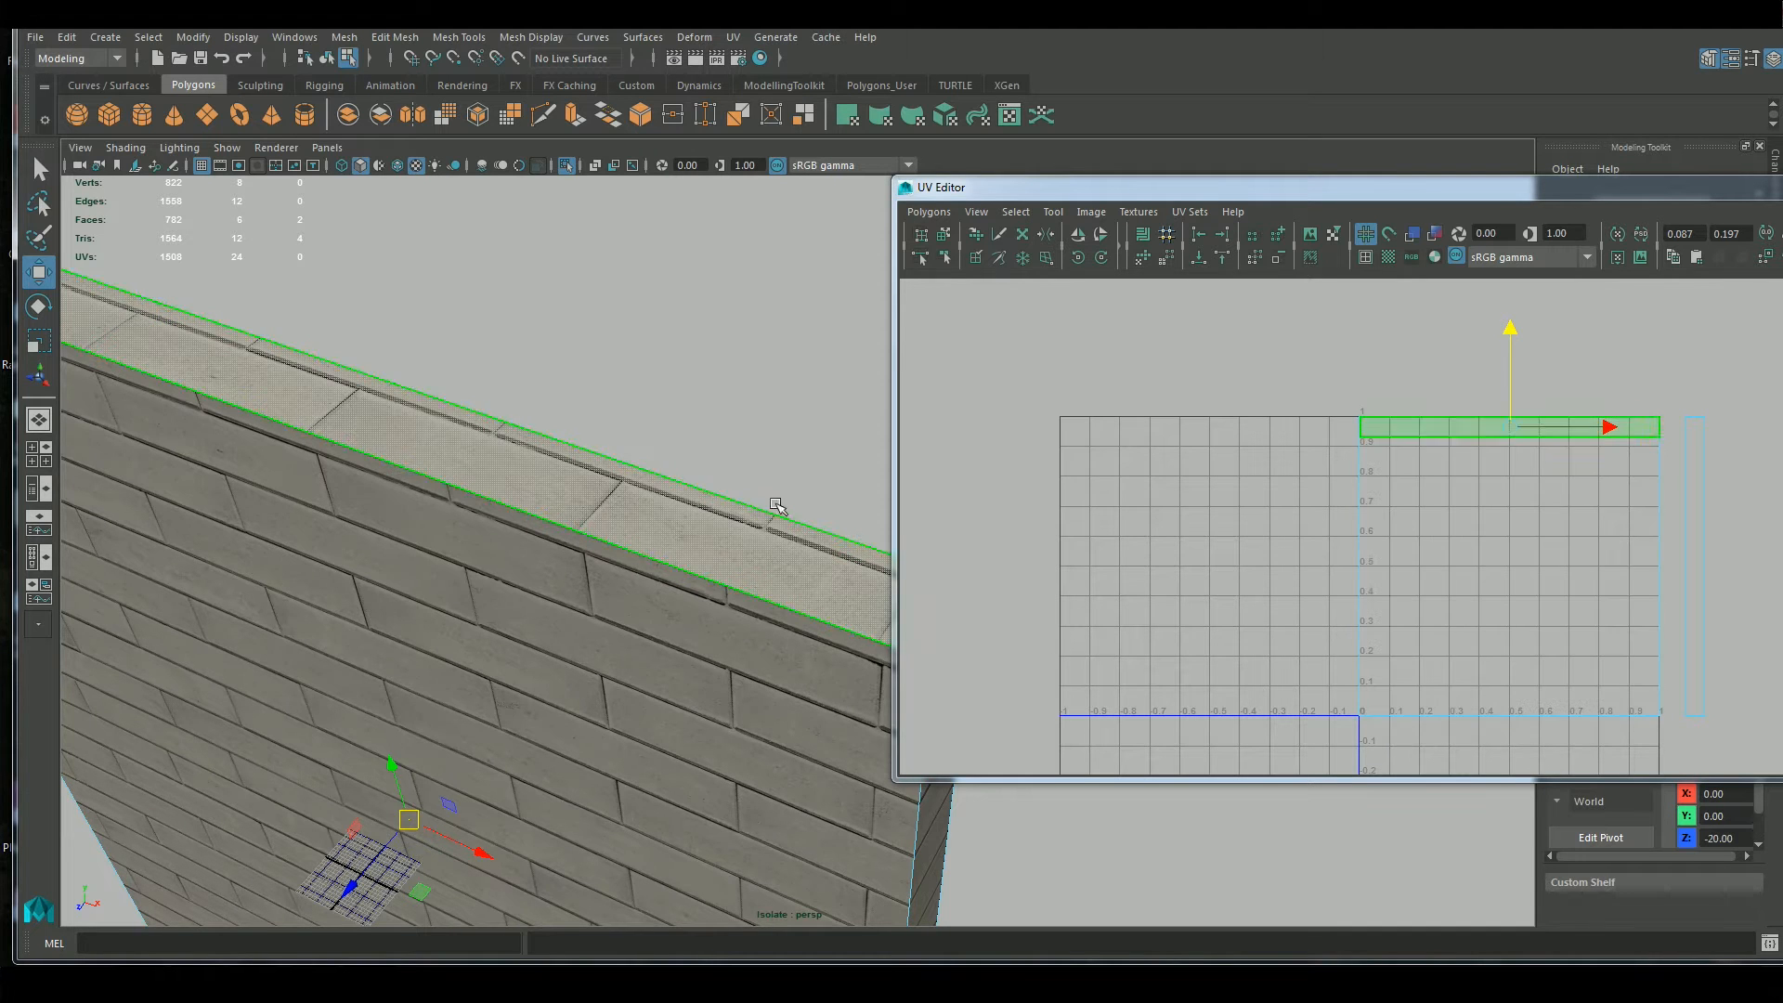
pyautogui.moveTo(1511, 336); pyautogui.dragTo(1512, 281)
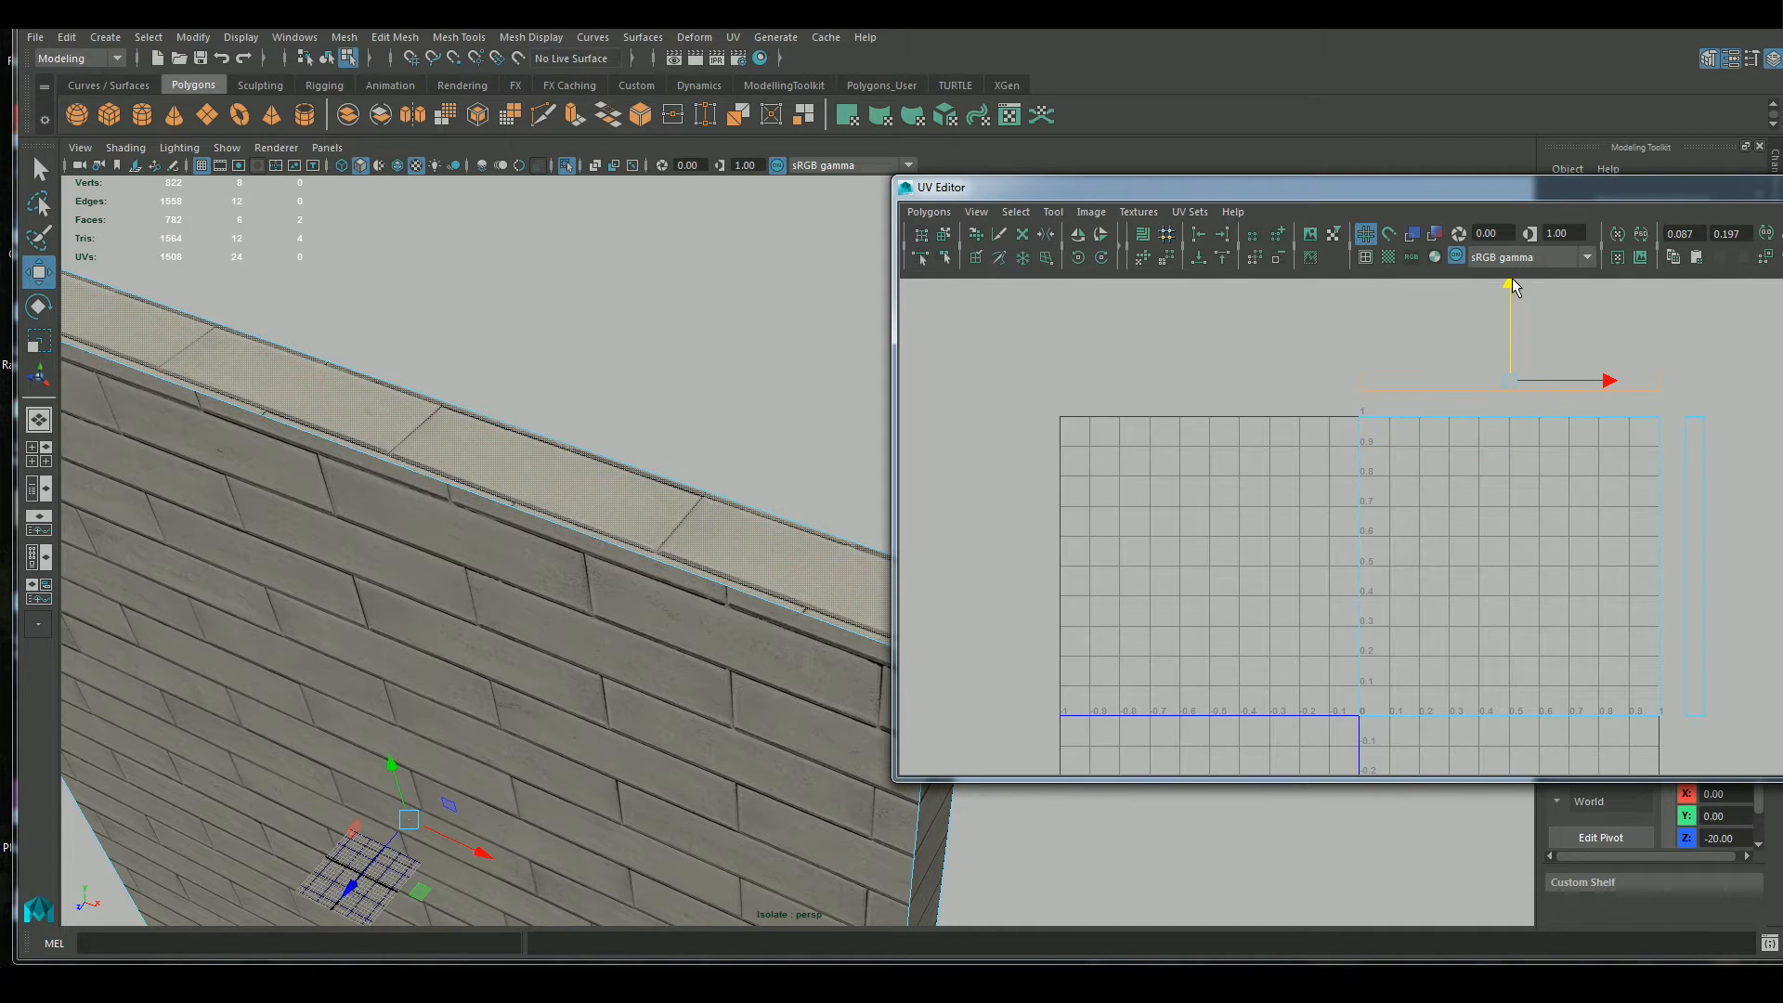
# Use the Move UV Shell tool to separate the top face's UV strip from the overlapping bottom face's strip by sliding it higher
pyautogui.click(945, 235)
pyautogui.click(1235, 337)
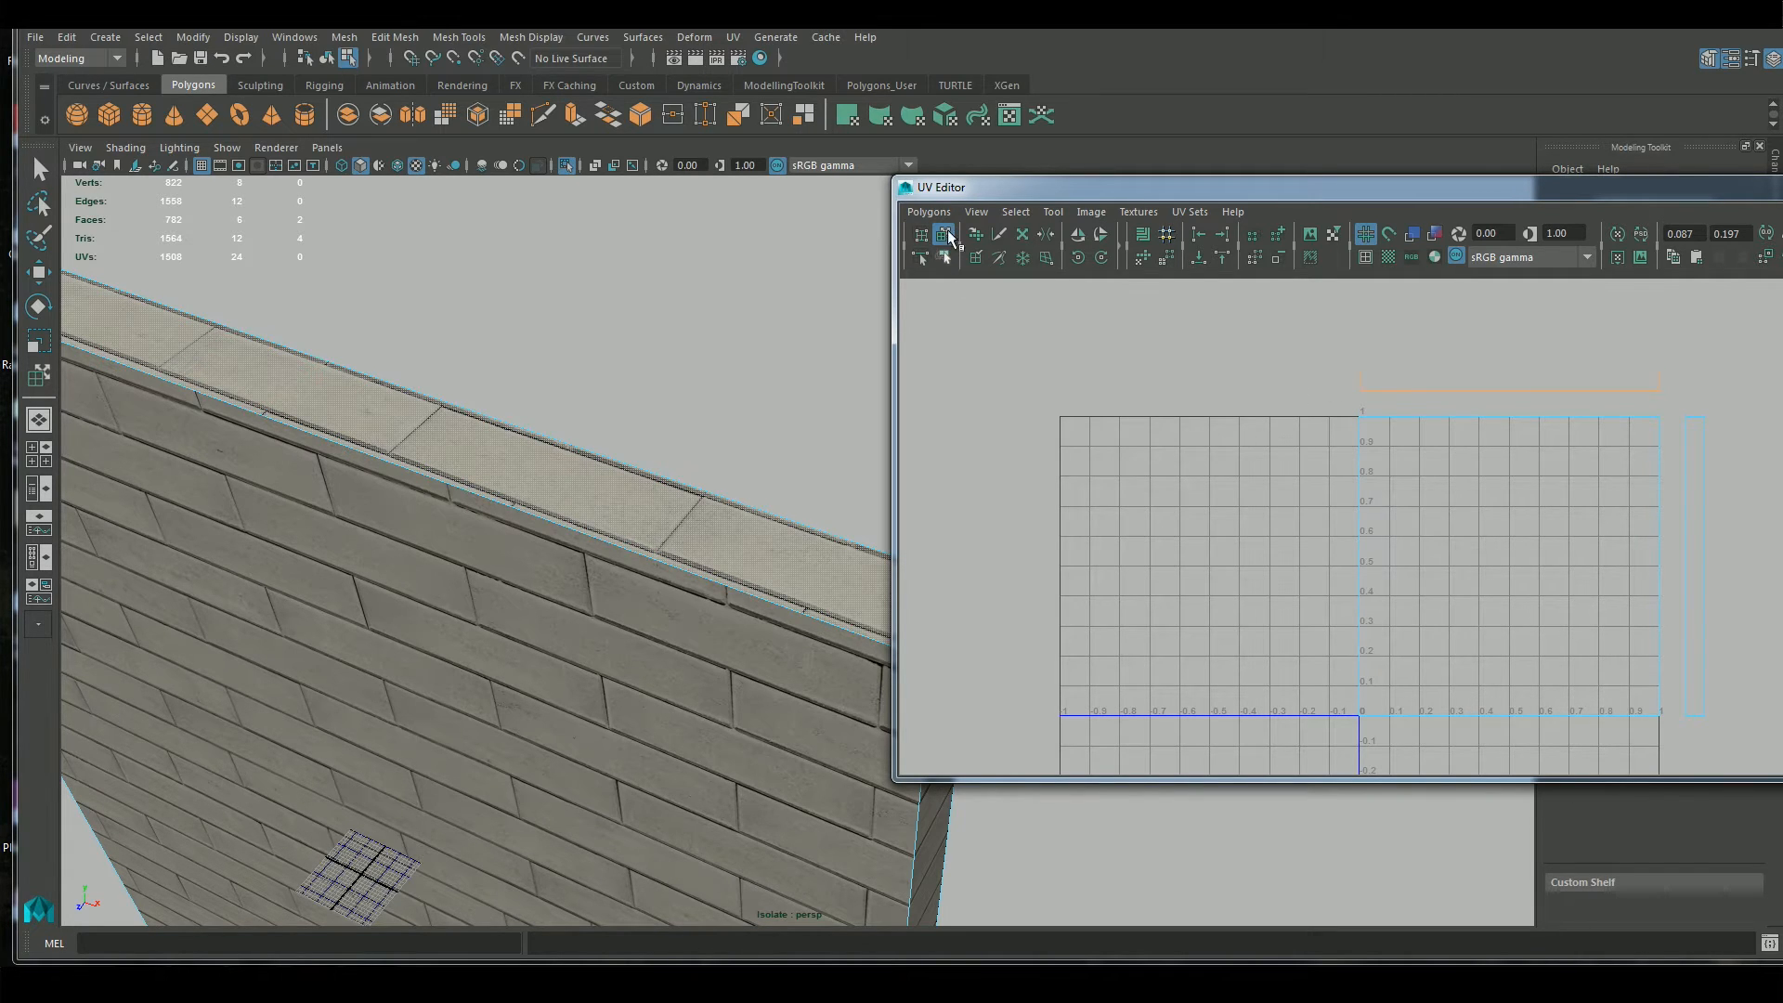
pyautogui.click(1521, 382)
pyautogui.moveTo(1510, 284); pyautogui.dragTo(1508, 611)
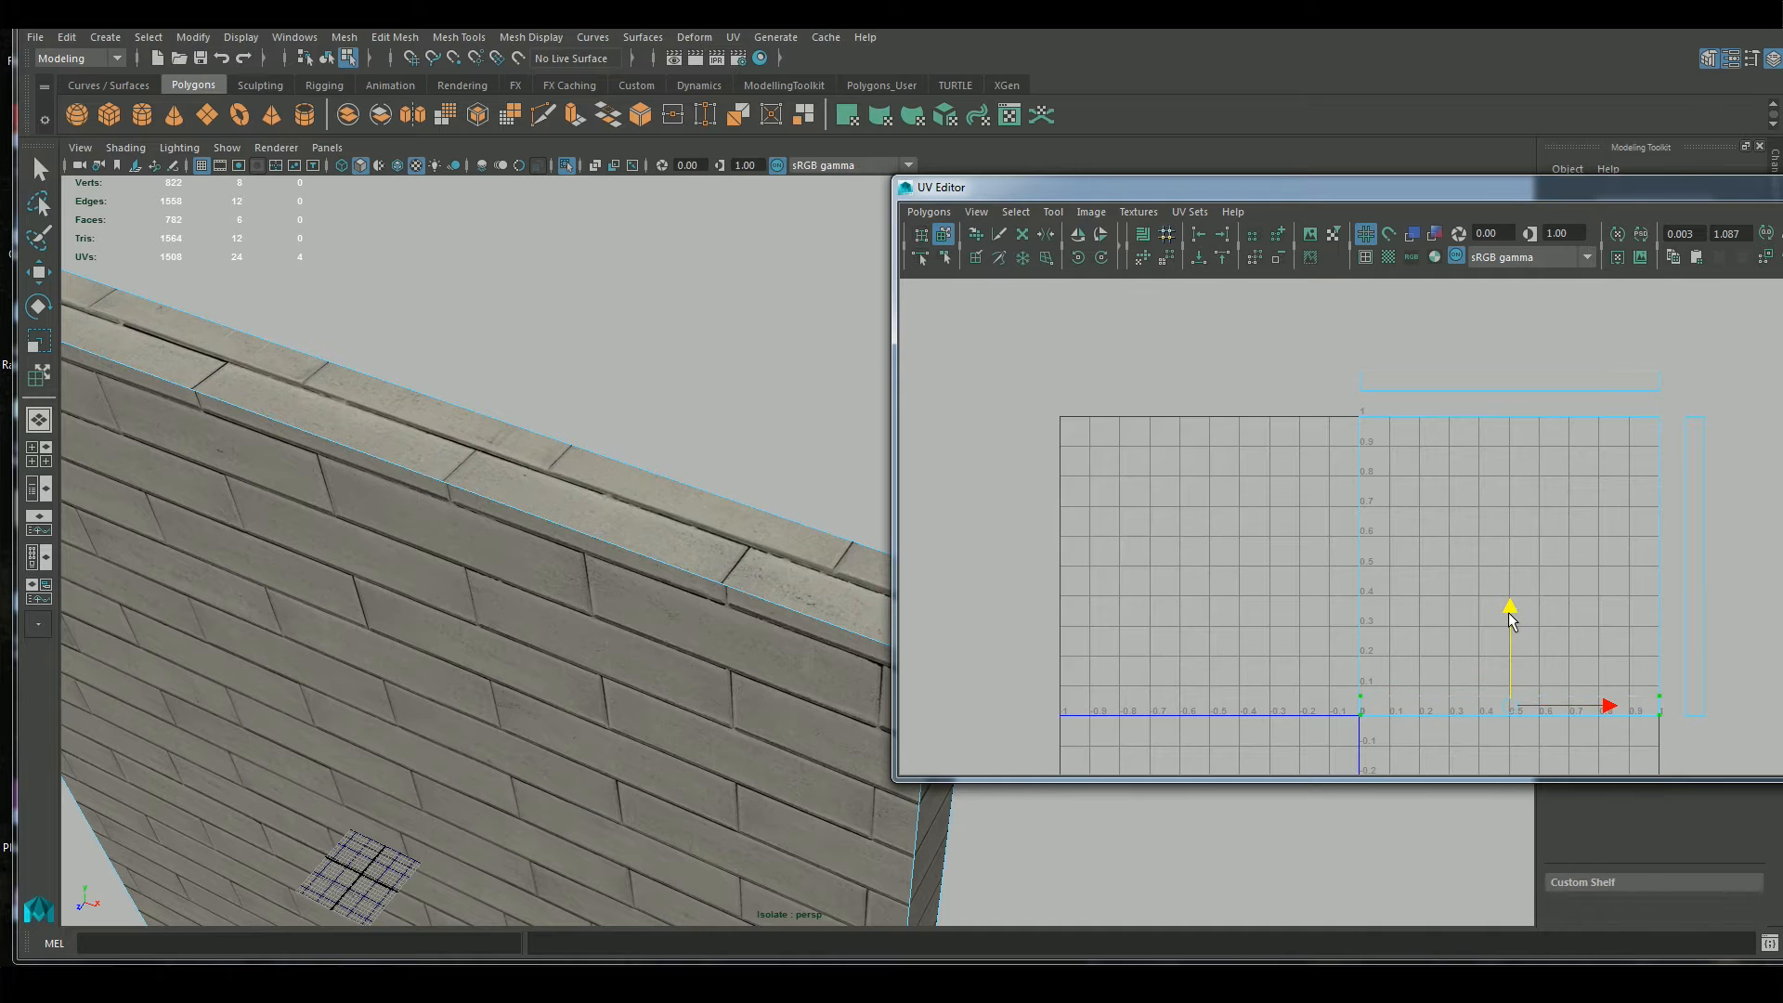
pyautogui.hotkey('ctrl', 'z')
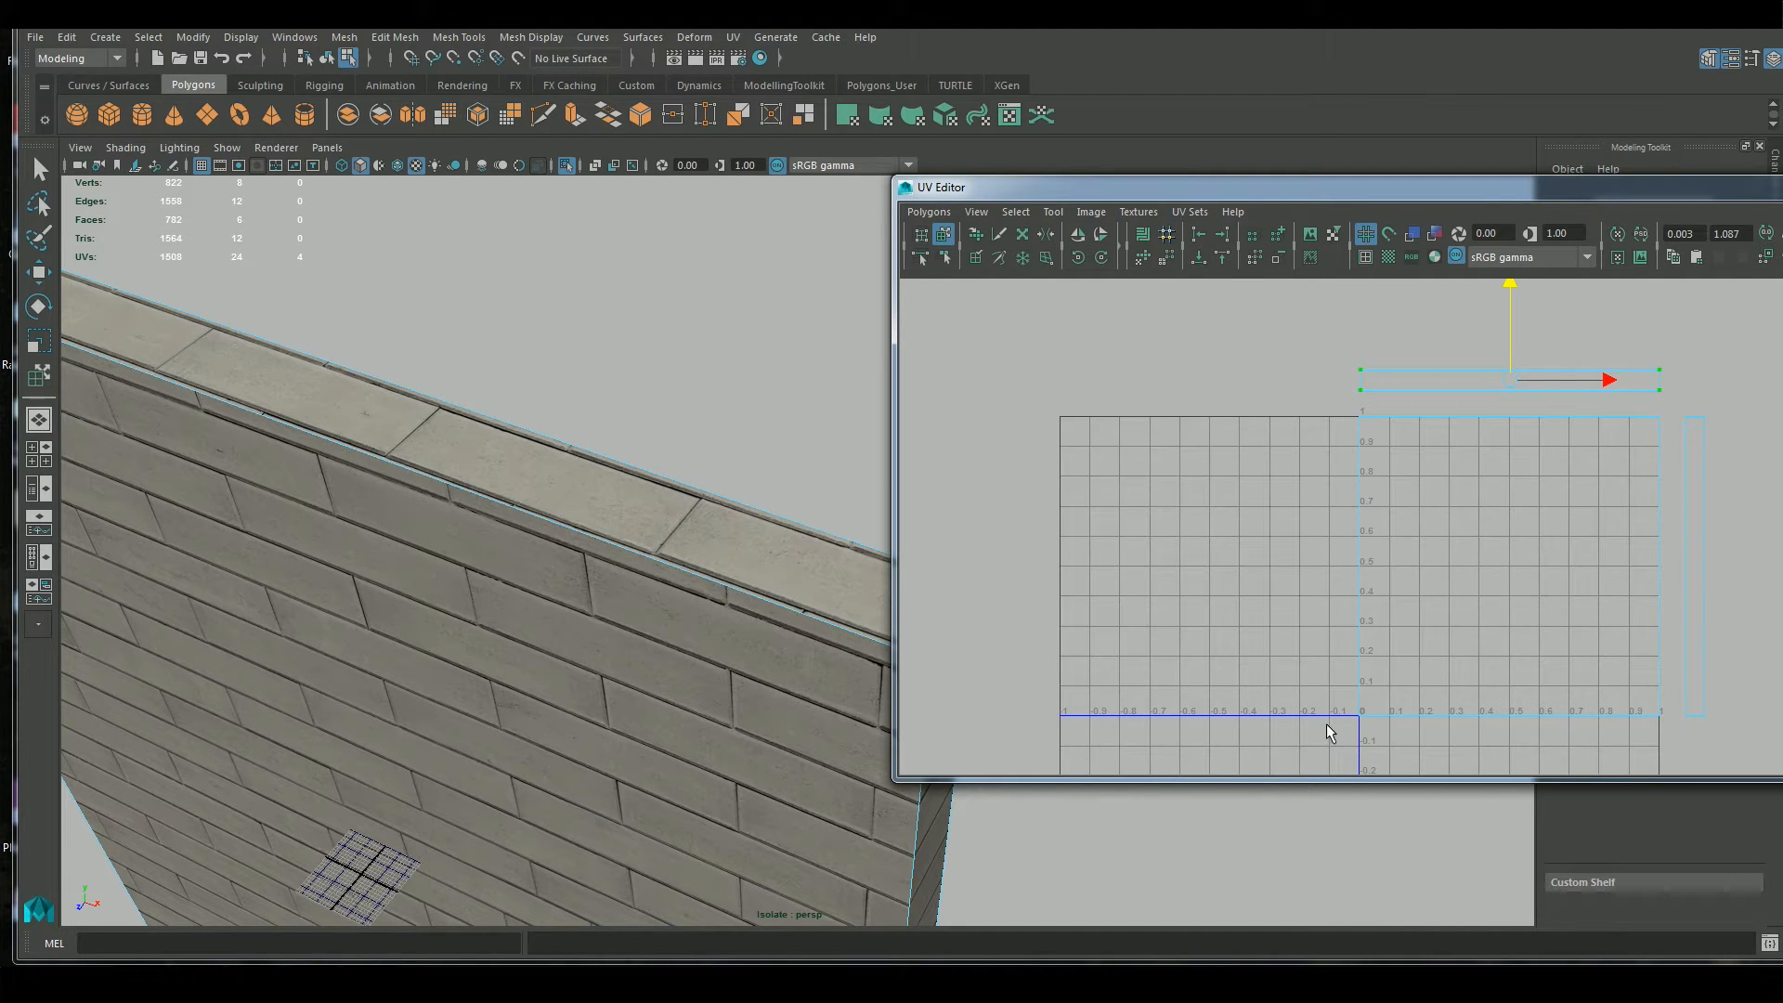
pyautogui.moveTo(1502, 286); pyautogui.dragTo(1515, 240)
# Switch from the Move UV Shell tool to the regular Move tool and select the lower corner UVs of the large wall shell
pyautogui.moveTo(1447, 558); pyautogui.dragTo(1428, 504, button='right')
pyautogui.click(1461, 711)
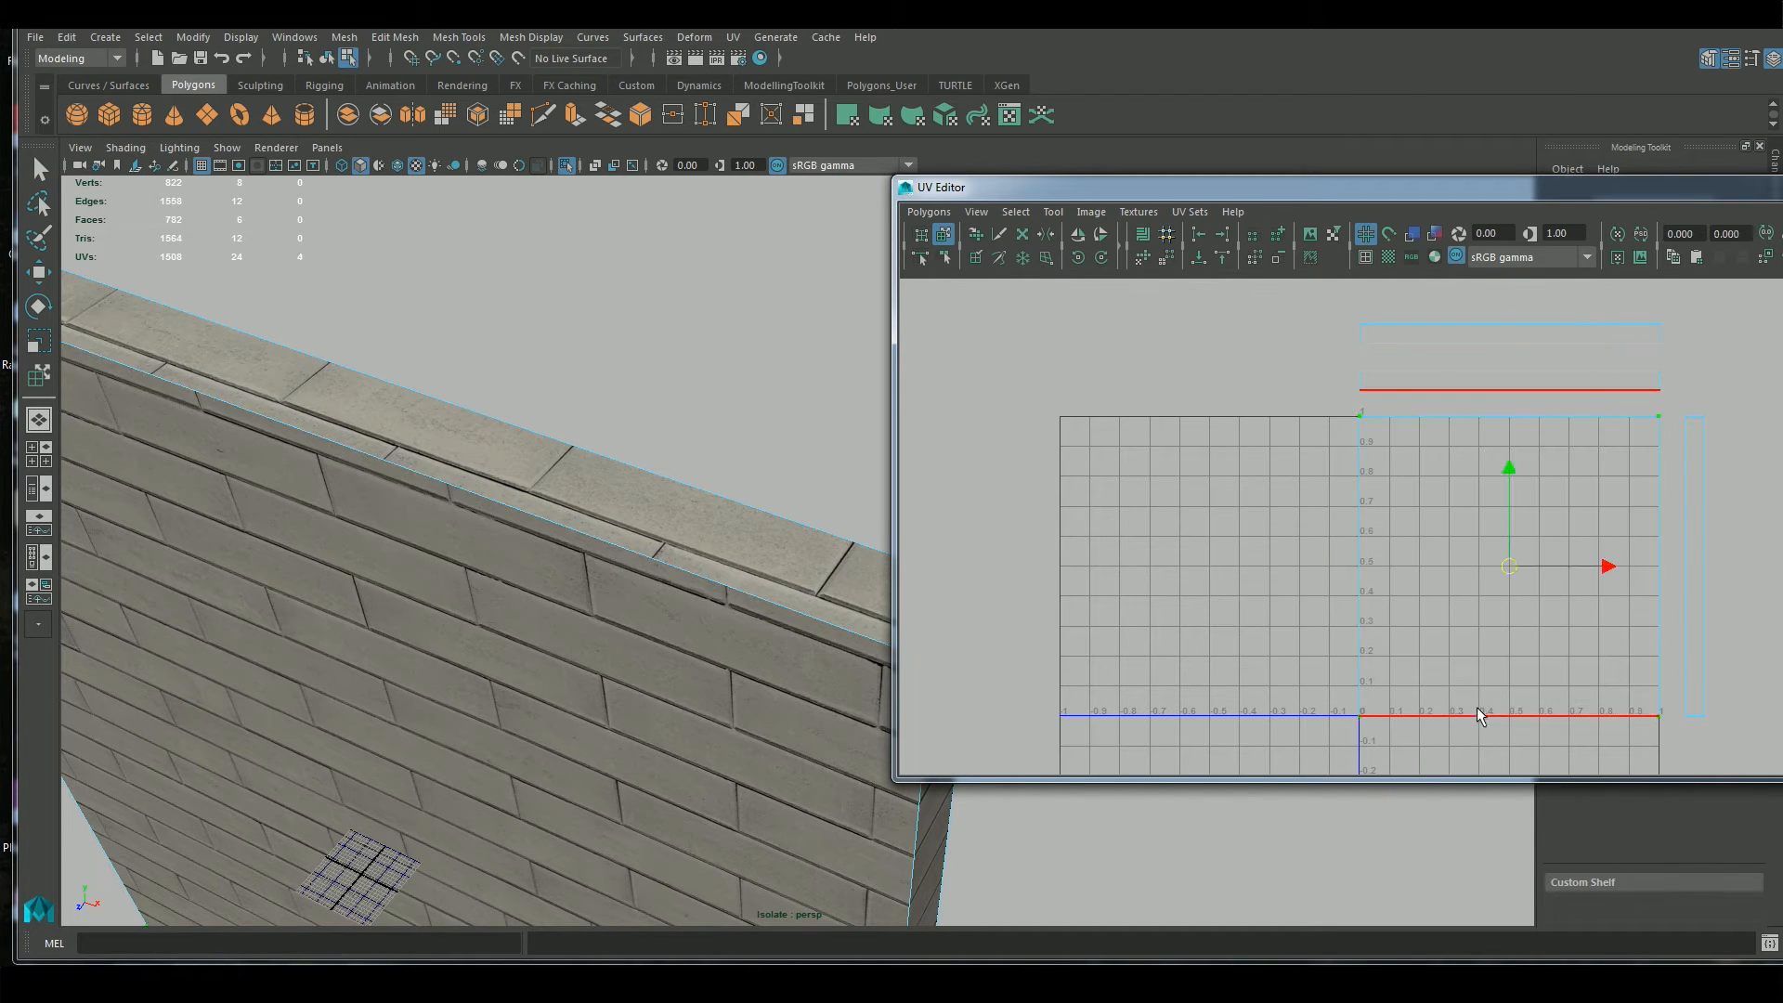
pyautogui.moveTo(1499, 657); pyautogui.dragTo(1545, 671, button='right')
pyautogui.moveTo(1316, 748); pyautogui.dragTo(1667, 694)
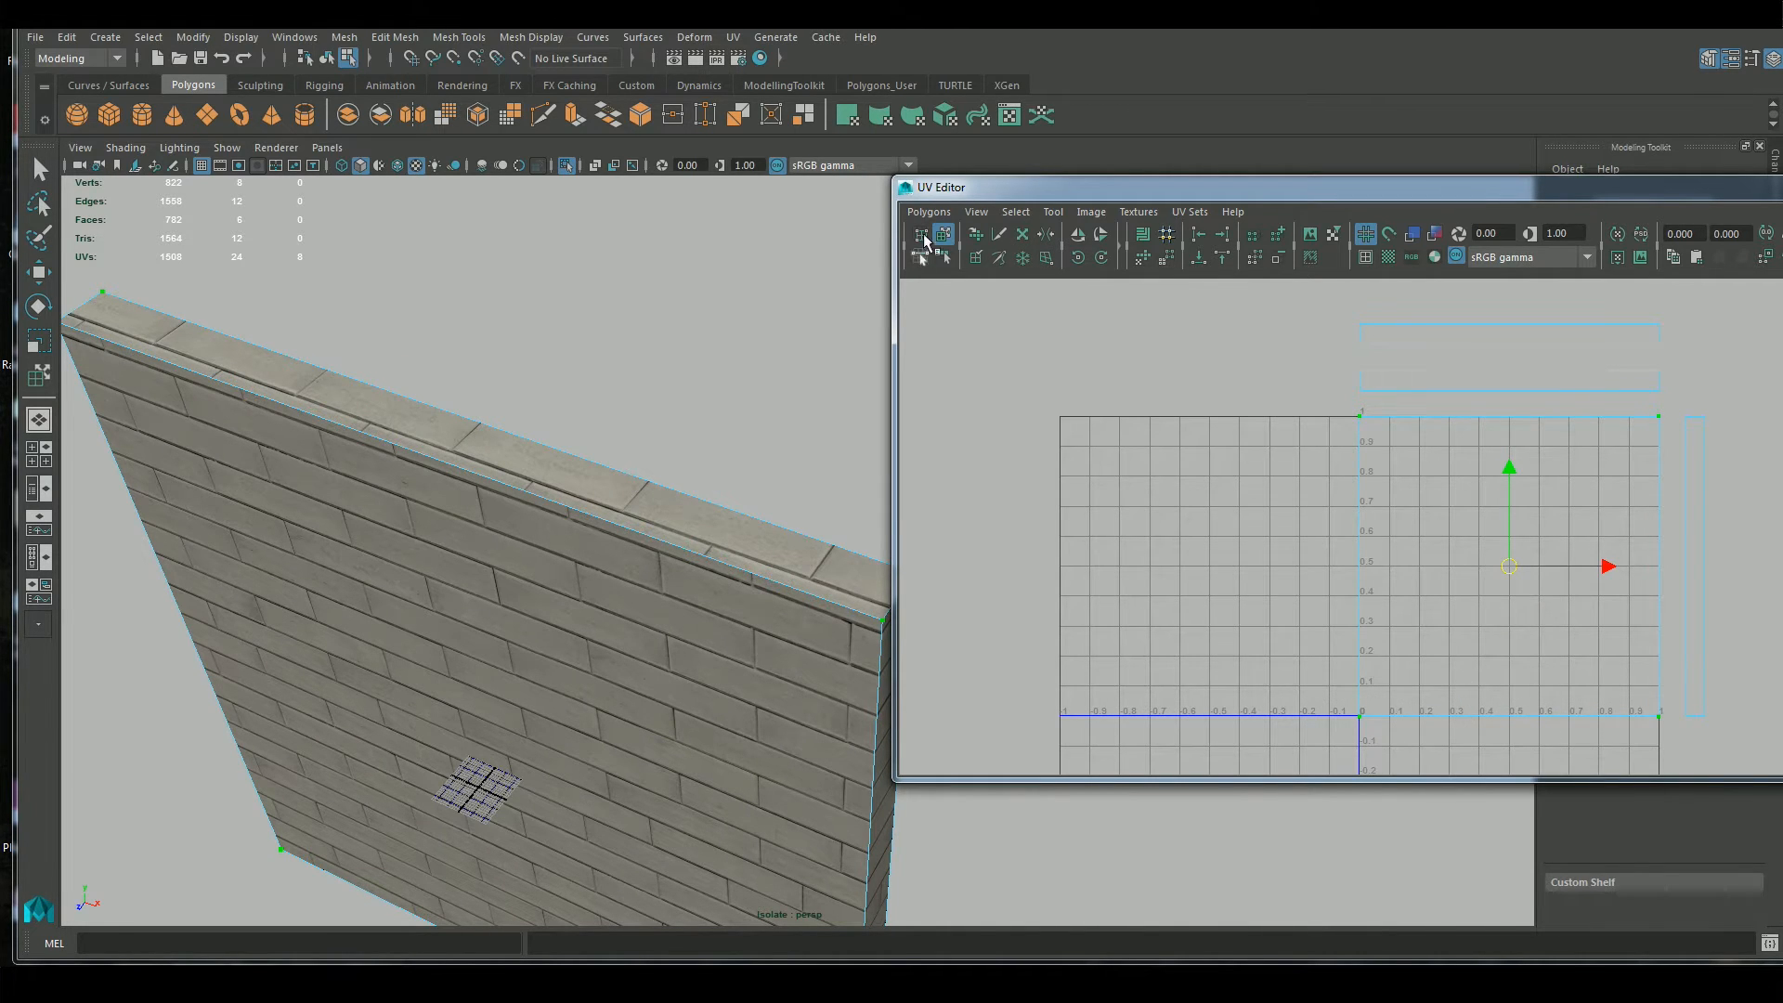
pyautogui.click(994, 320)
pyautogui.press('w')
pyautogui.moveTo(1430, 643); pyautogui.dragTo(1497, 639, button='right')
pyautogui.moveTo(1335, 735); pyautogui.dragTo(1679, 698)
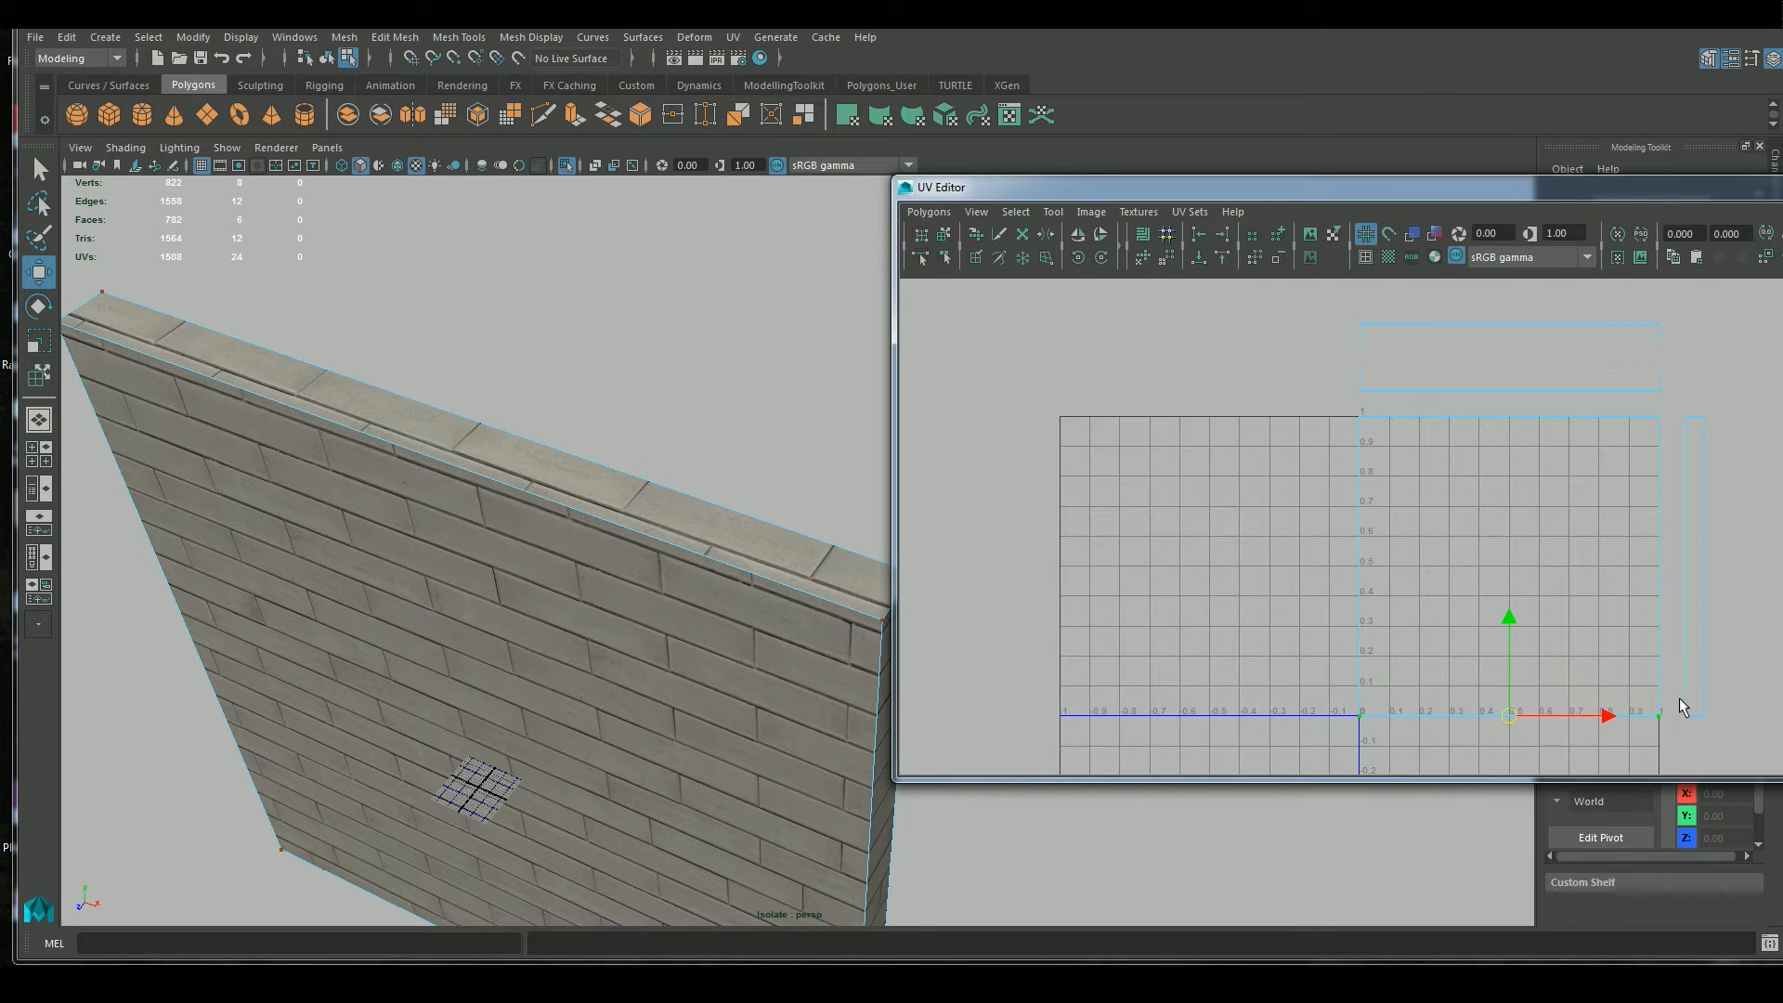
# Select the top face through its UV strip in face mode, and one of its long edges in edge mode
pyautogui.scroll(-6, 434, 609)
pyautogui.moveTo(689, 730)
pyautogui.keyDown('alt'); pyautogui.mouseDown()
pyautogui.moveTo(623, 644)
pyautogui.moveTo(706, 707)
pyautogui.mouseUp(); pyautogui.keyUp('alt')
pyautogui.click(1127, 493)
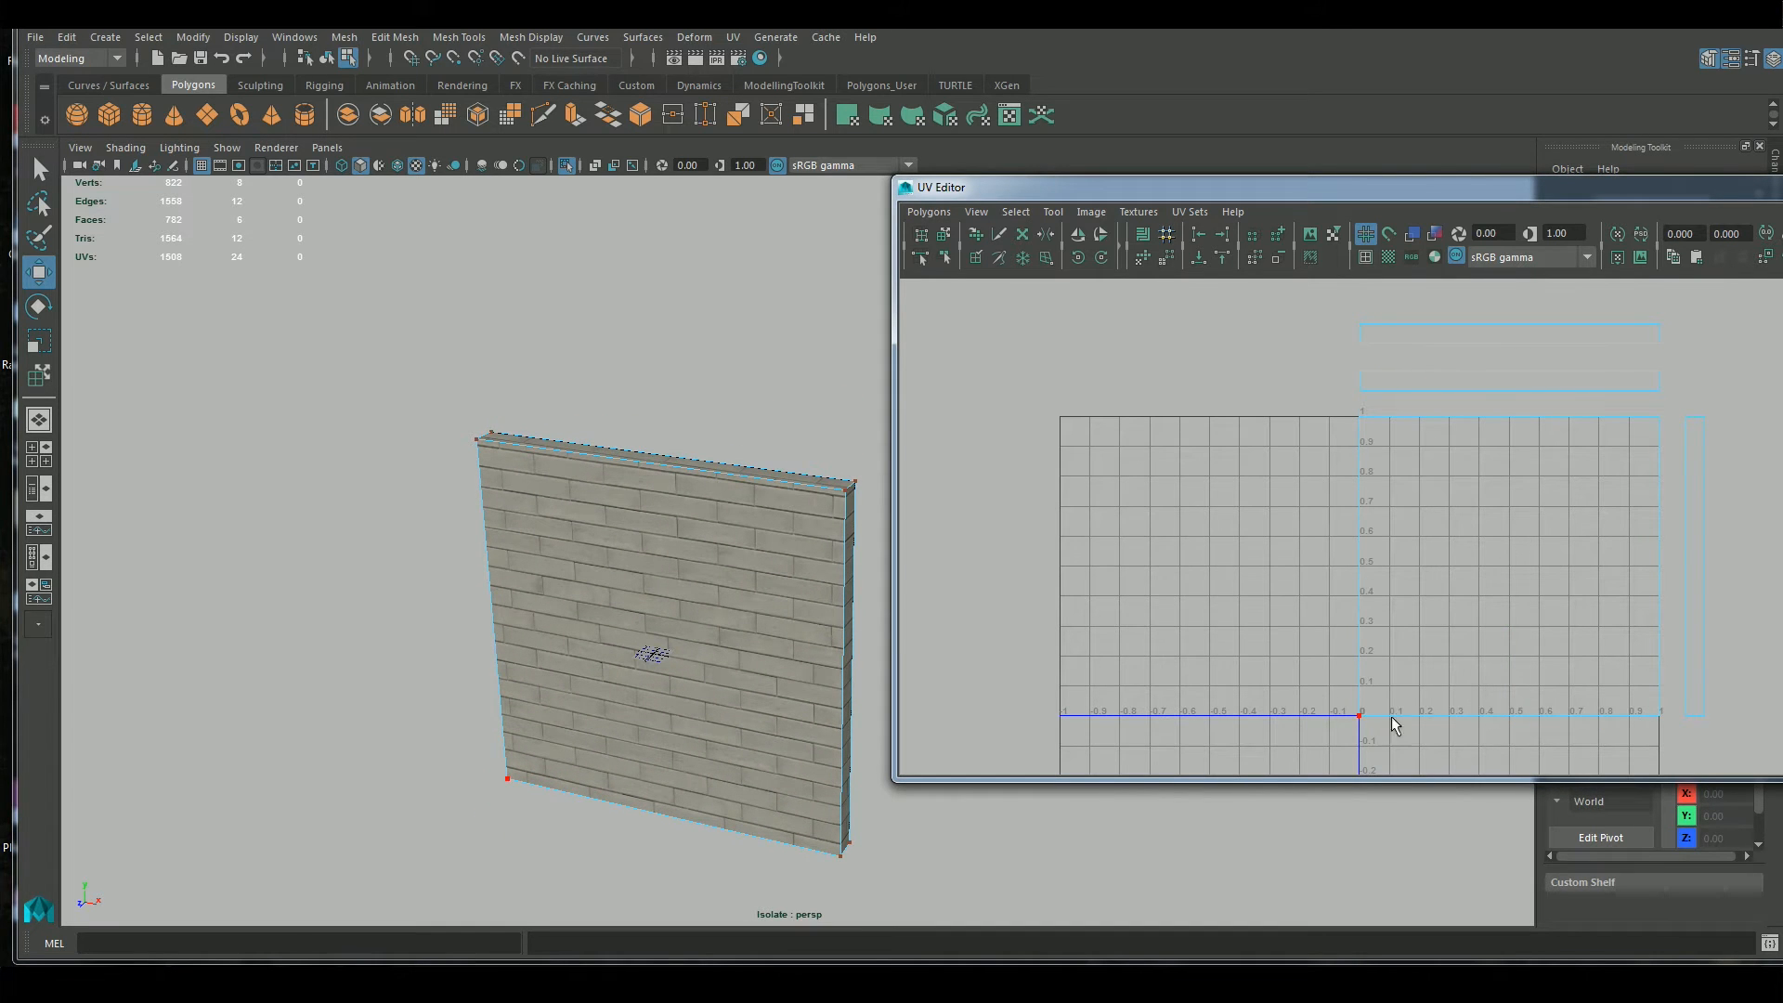
pyautogui.scroll(1, 1399, 543)
pyautogui.keyDown('alt'); pyautogui.moveTo(1420, 385); pyautogui.dragTo(1386, 458, button='middle'); pyautogui.keyUp('alt')
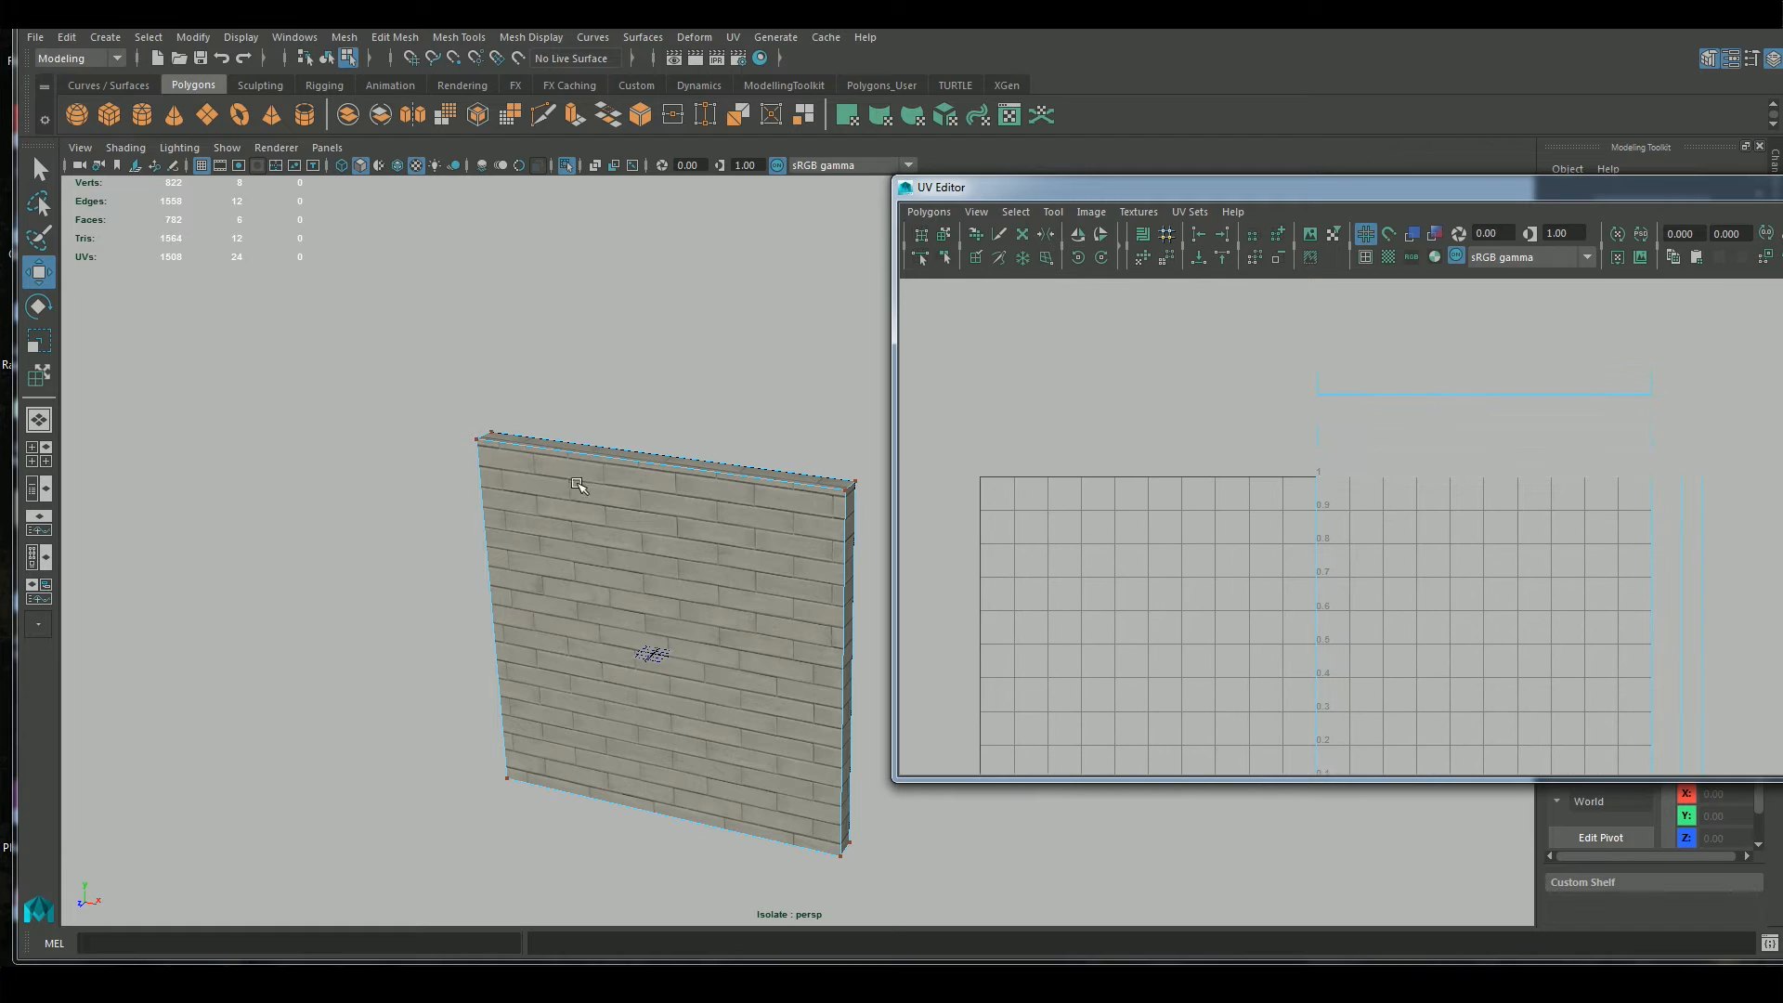
pyautogui.moveTo(675, 498); pyautogui.dragTo(676, 520, button='right')
pyautogui.click(1368, 433)
pyautogui.click(1420, 381)
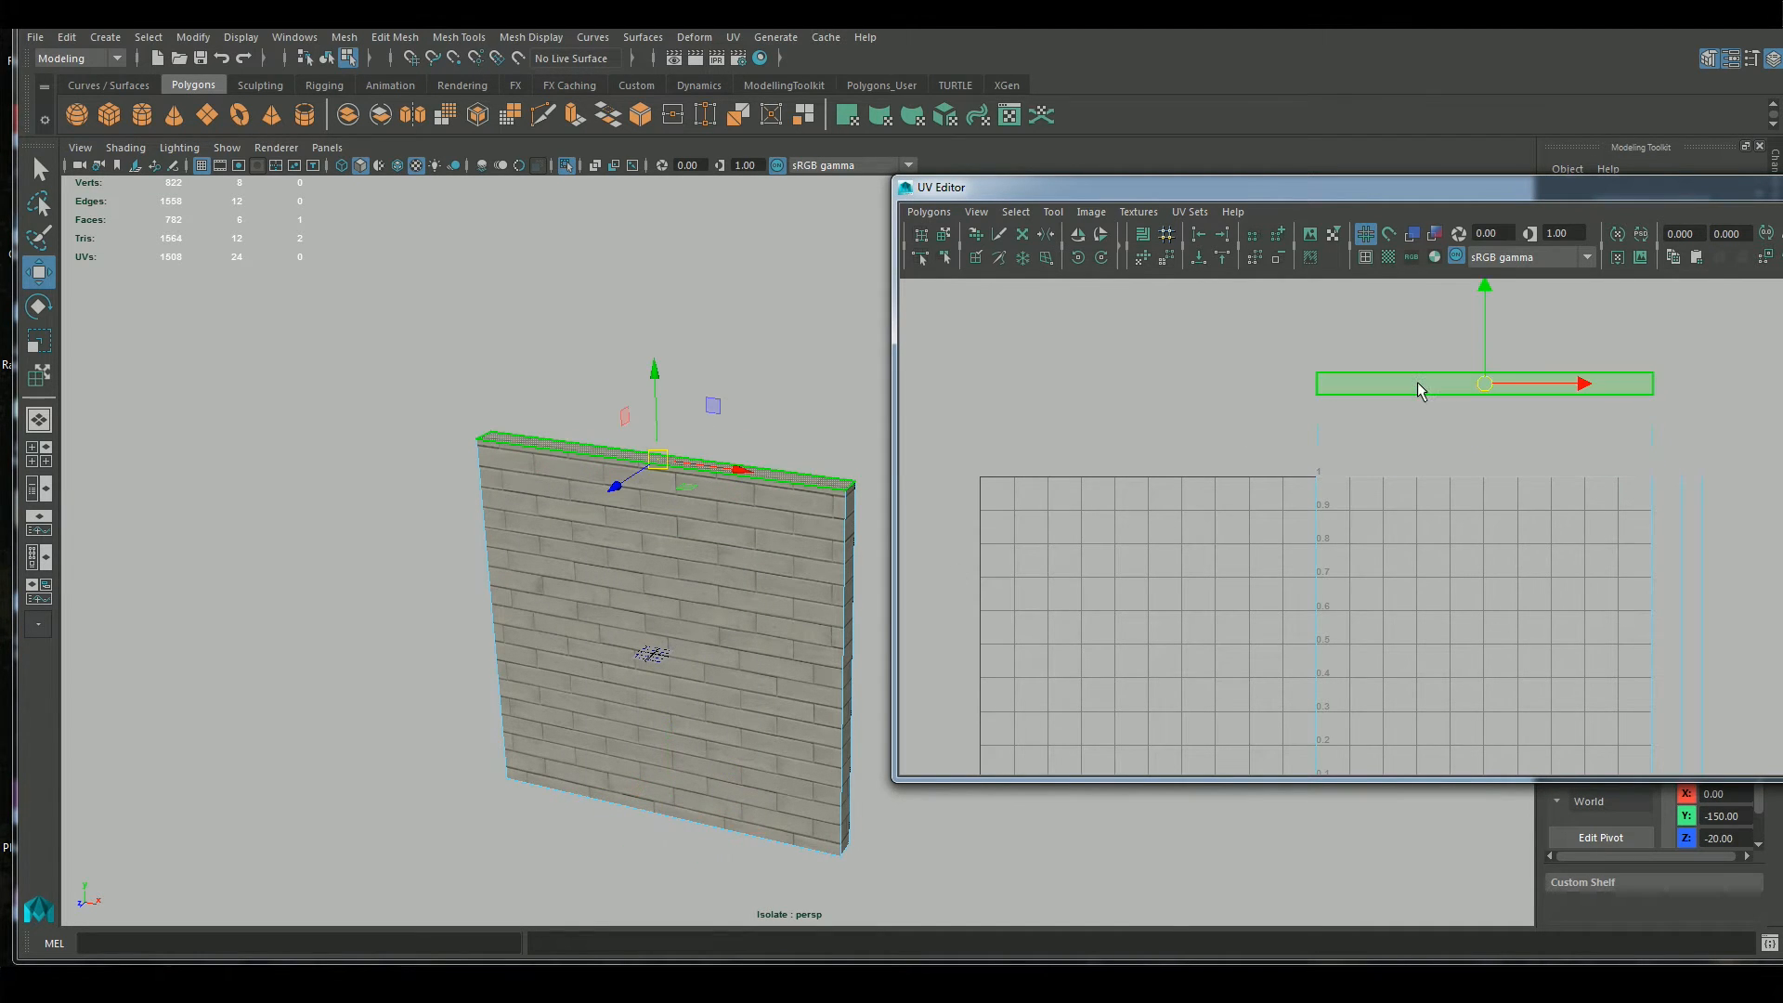
pyautogui.moveTo(1361, 475); pyautogui.dragTo(1361, 436, button='right')
pyautogui.click(1370, 476)
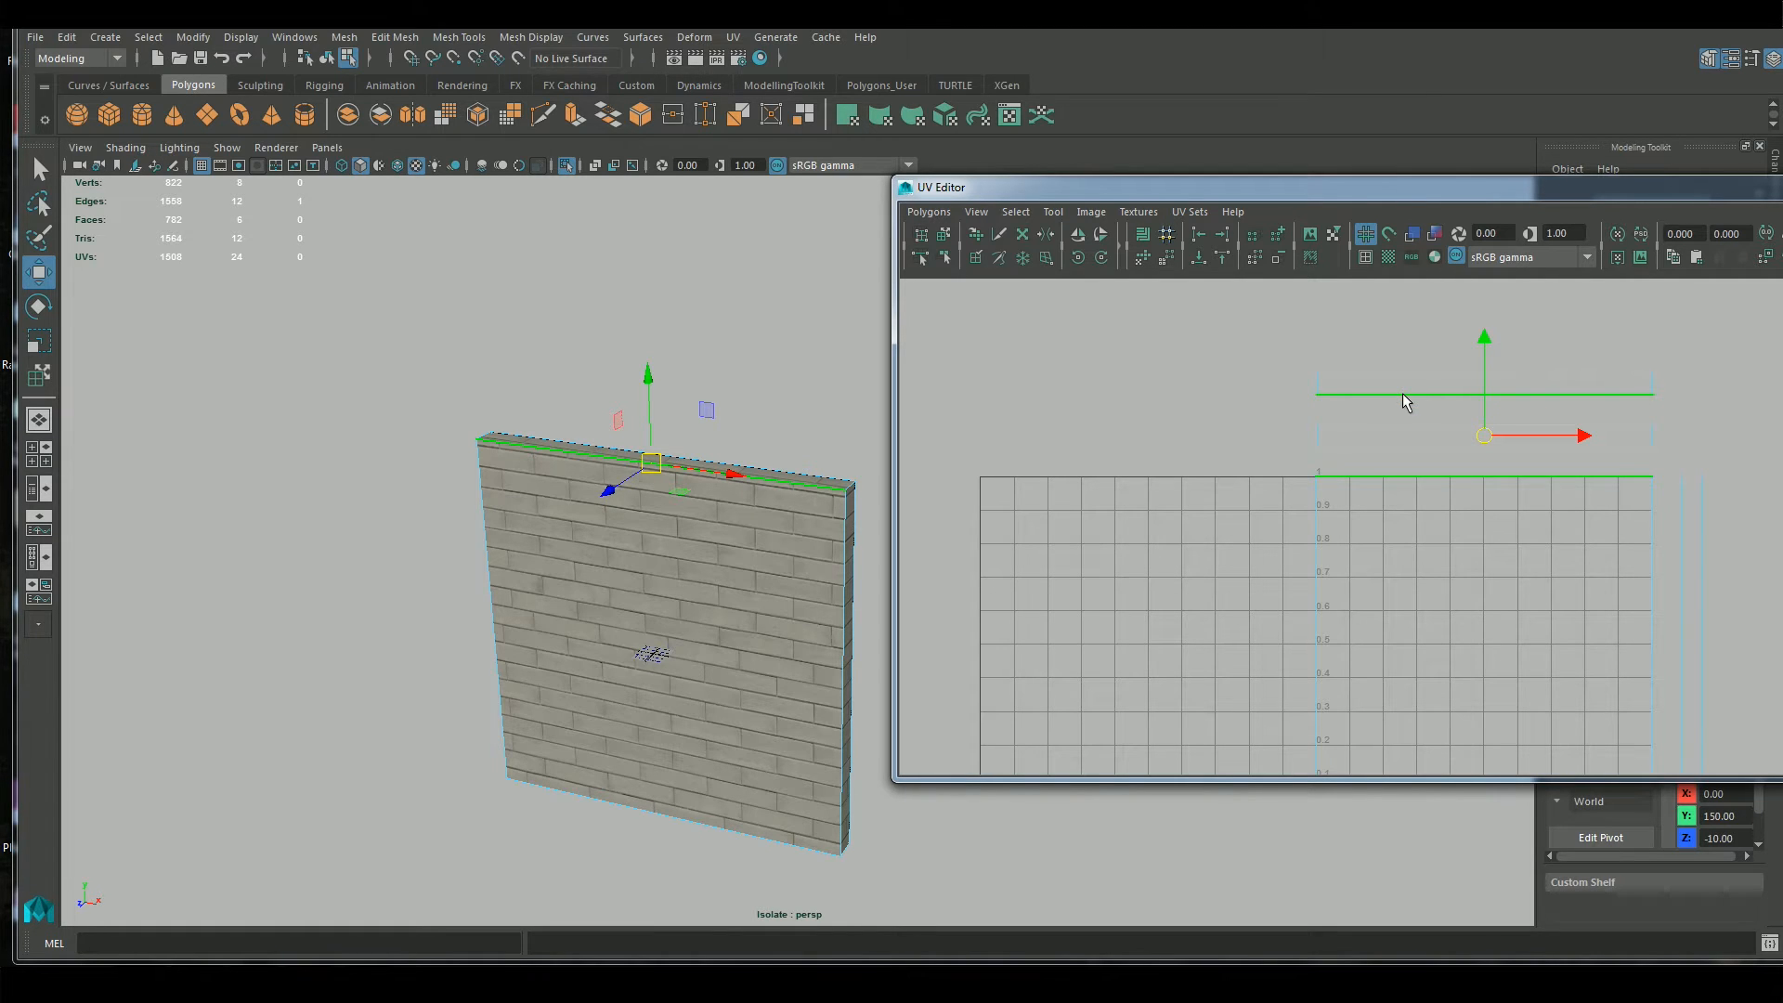
# Select the top strip's four UVs and test them at the upper edge of the 0–1 square before returning them above it
pyautogui.click(825, 500)
pyautogui.moveTo(1394, 388); pyautogui.dragTo(1476, 388, button='right')
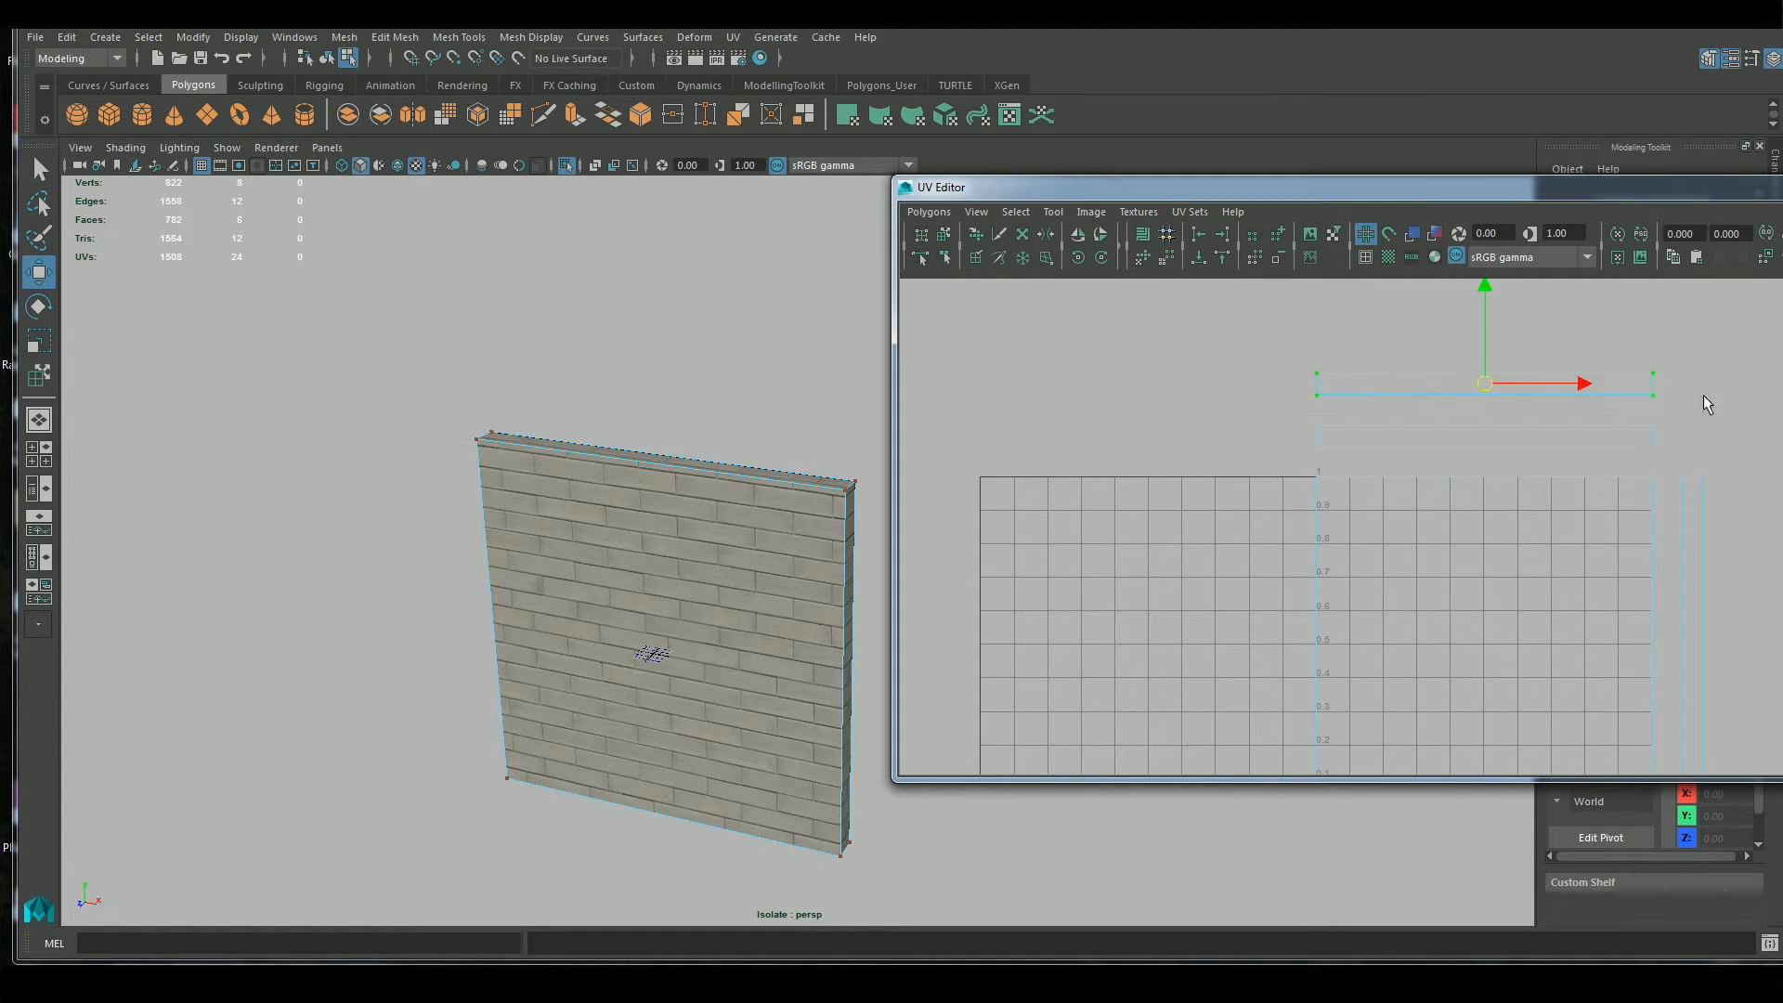
pyautogui.moveTo(1483, 283); pyautogui.dragTo(1484, 386)
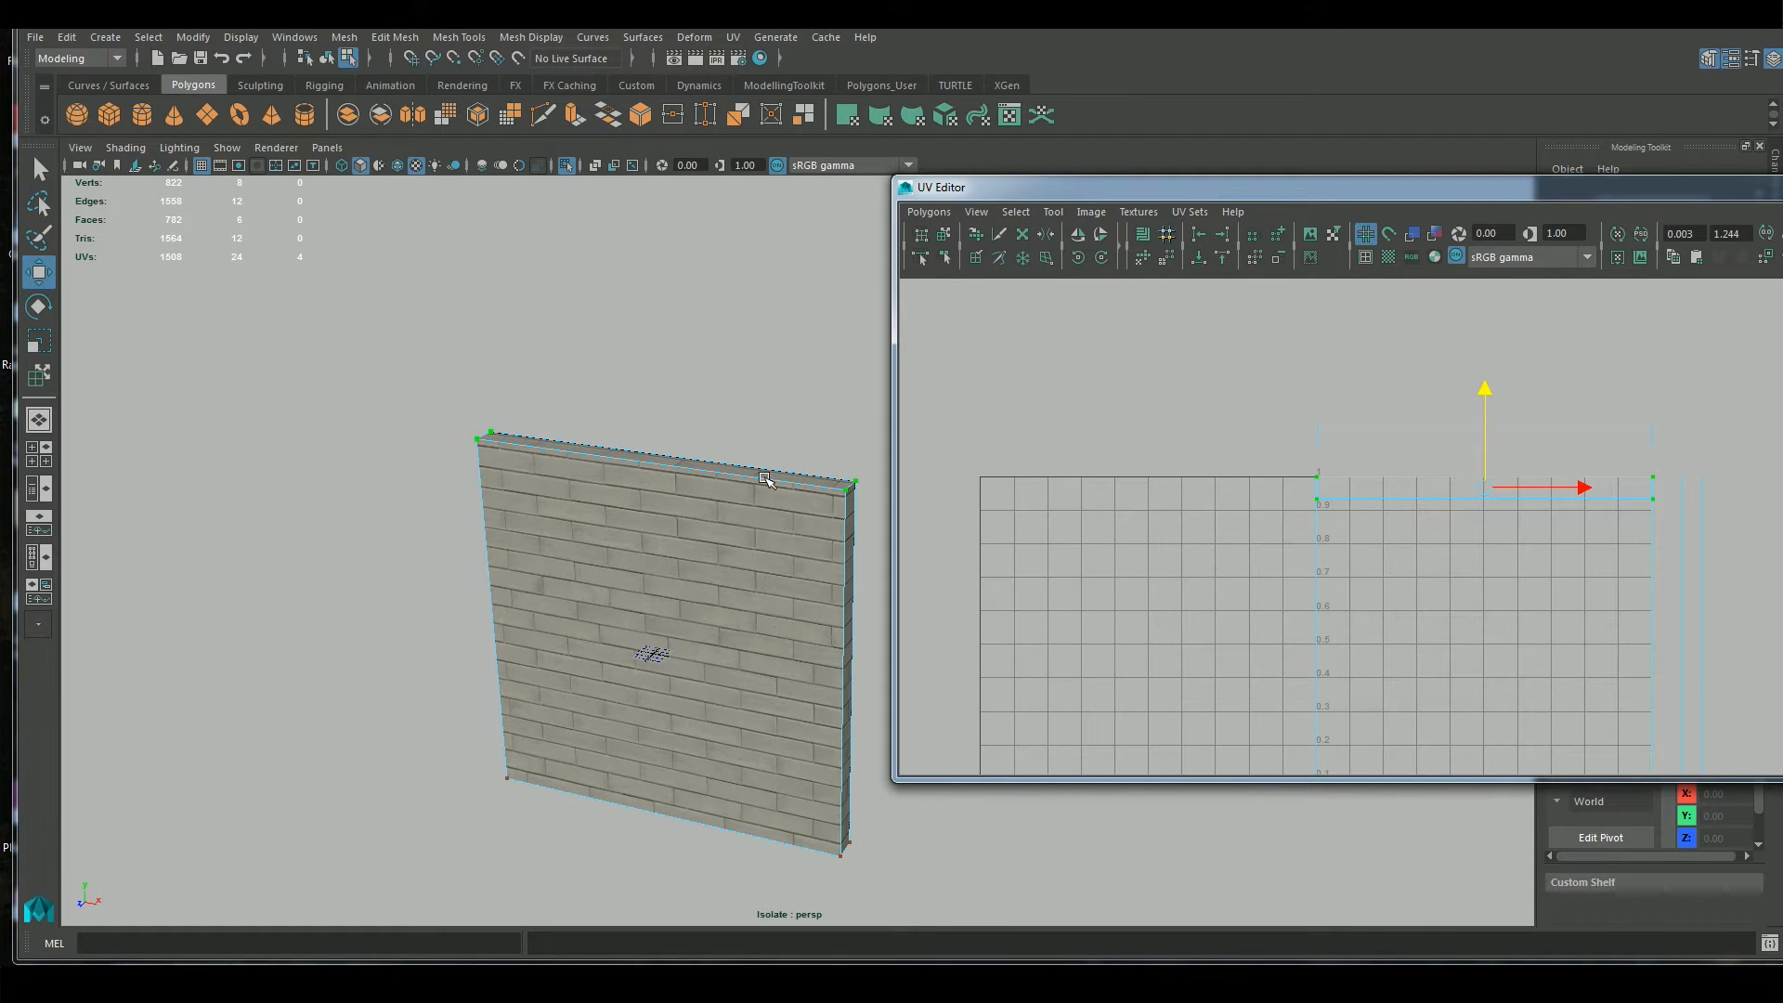
pyautogui.moveTo(1483, 394); pyautogui.dragTo(1484, 295)
# Try rotating the top strip's UVs counterclockwise, undo that, and flip them in the U direction instead
pyautogui.click(1077, 260)
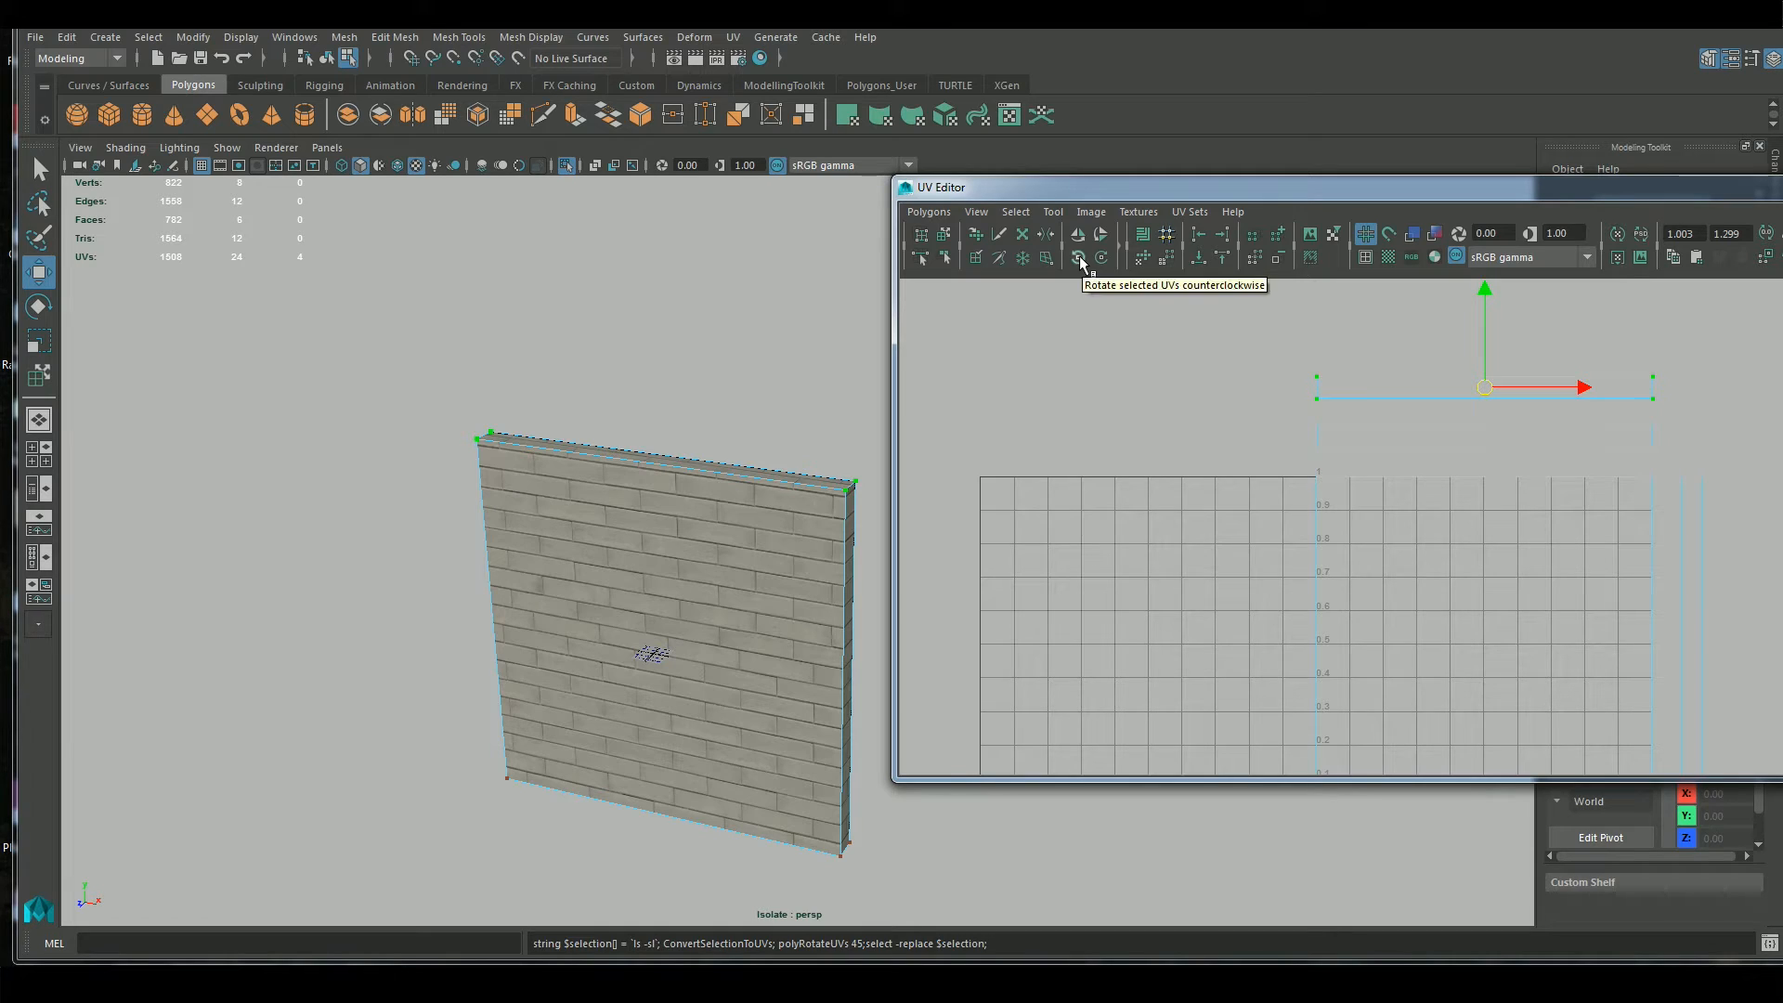
pyautogui.hotkey('ctrl', 'z')
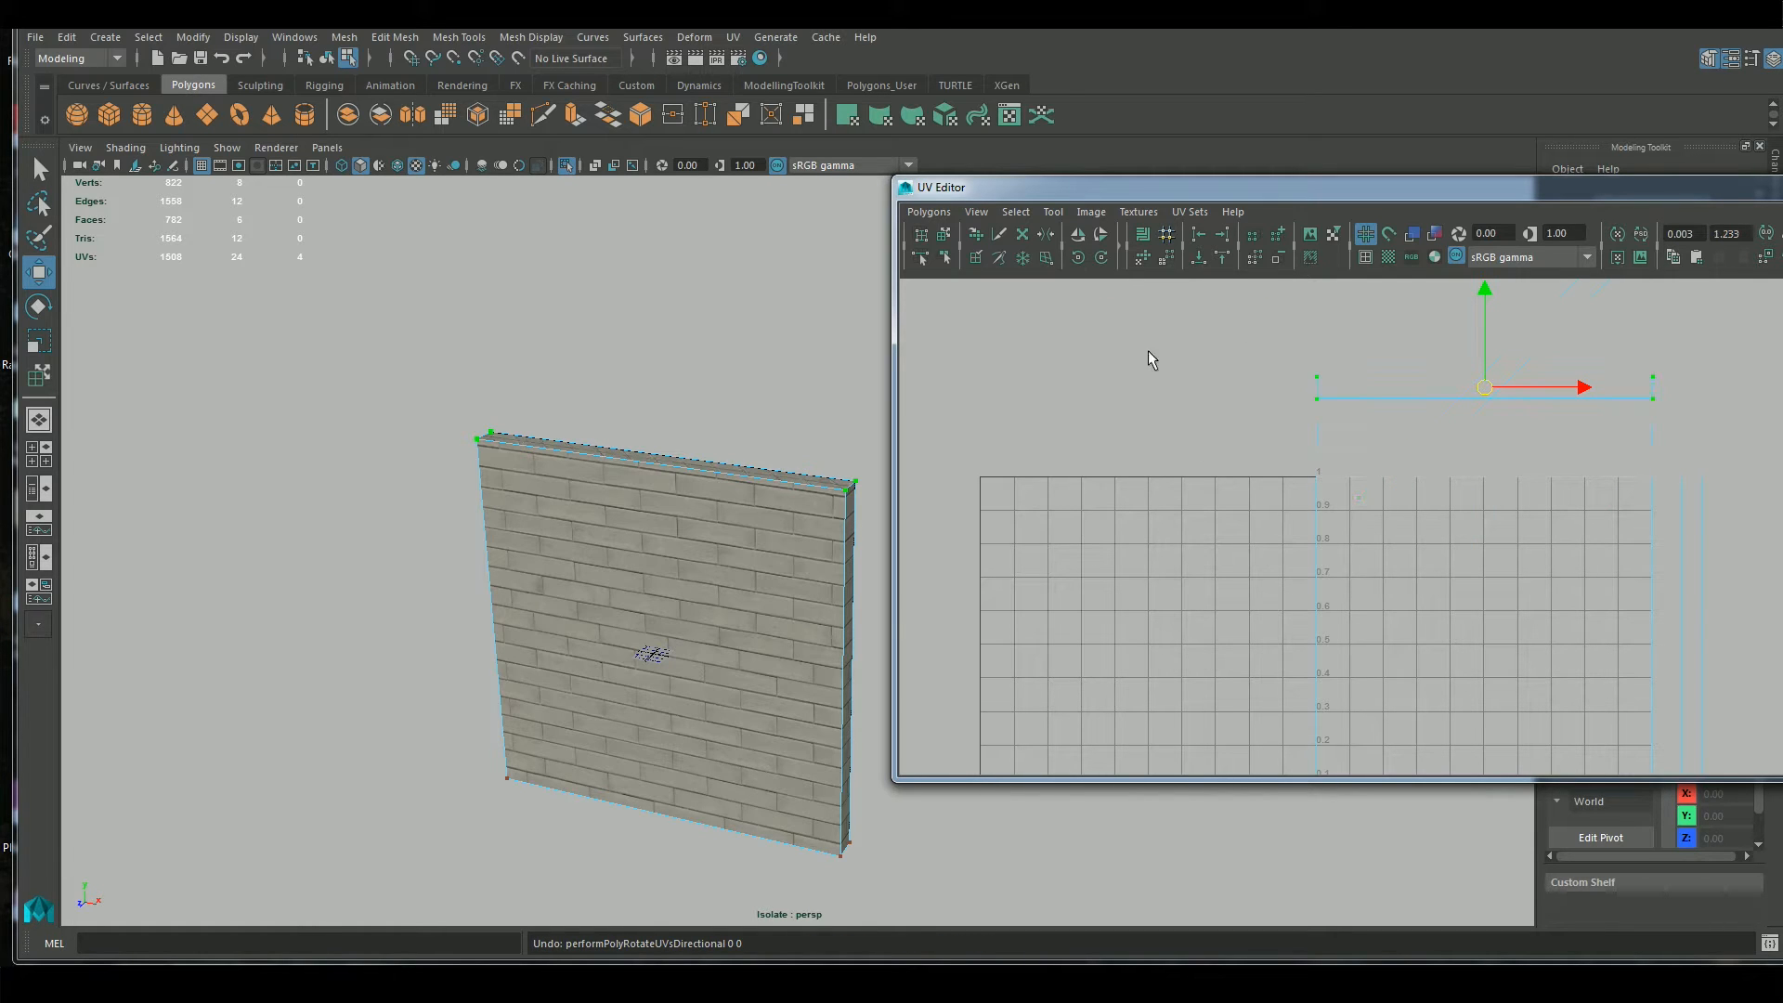
pyautogui.click(1077, 234)
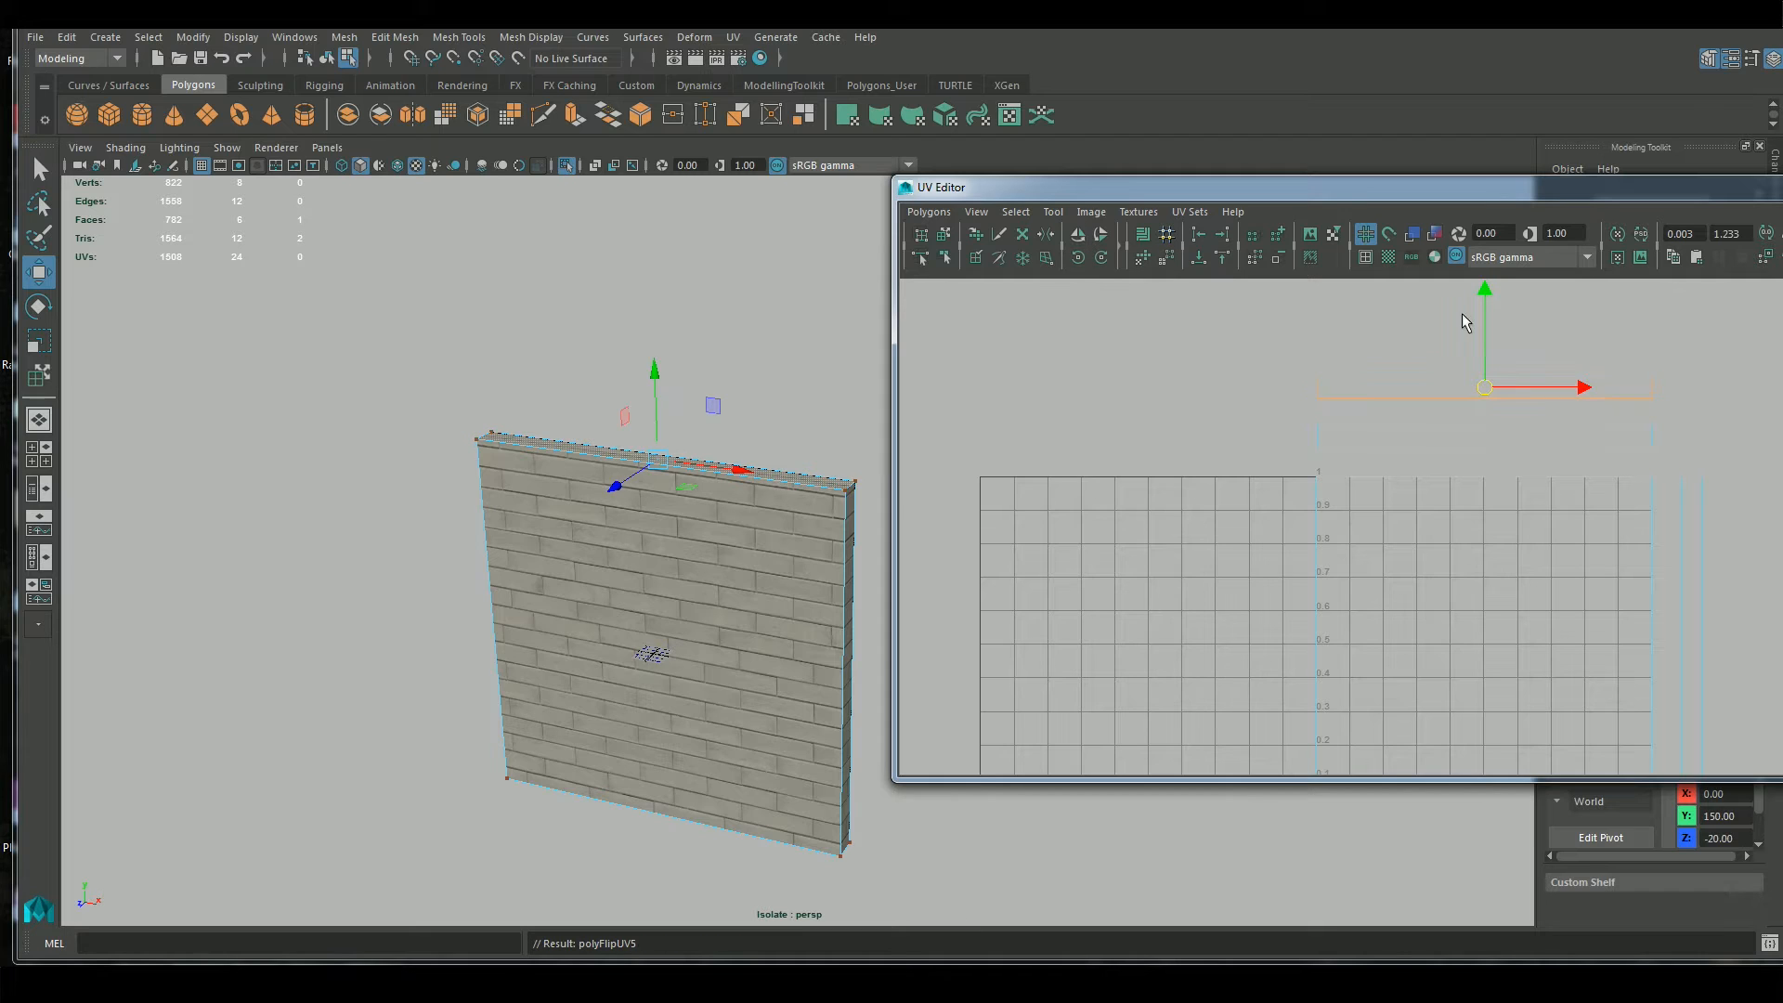
# Reselect the flipped top strip's four UVs and move them down so they sit against the upper edge inside the 0–1 square
pyautogui.moveTo(1383, 481); pyautogui.dragTo(1384, 430, button='right')
pyautogui.click(1393, 375)
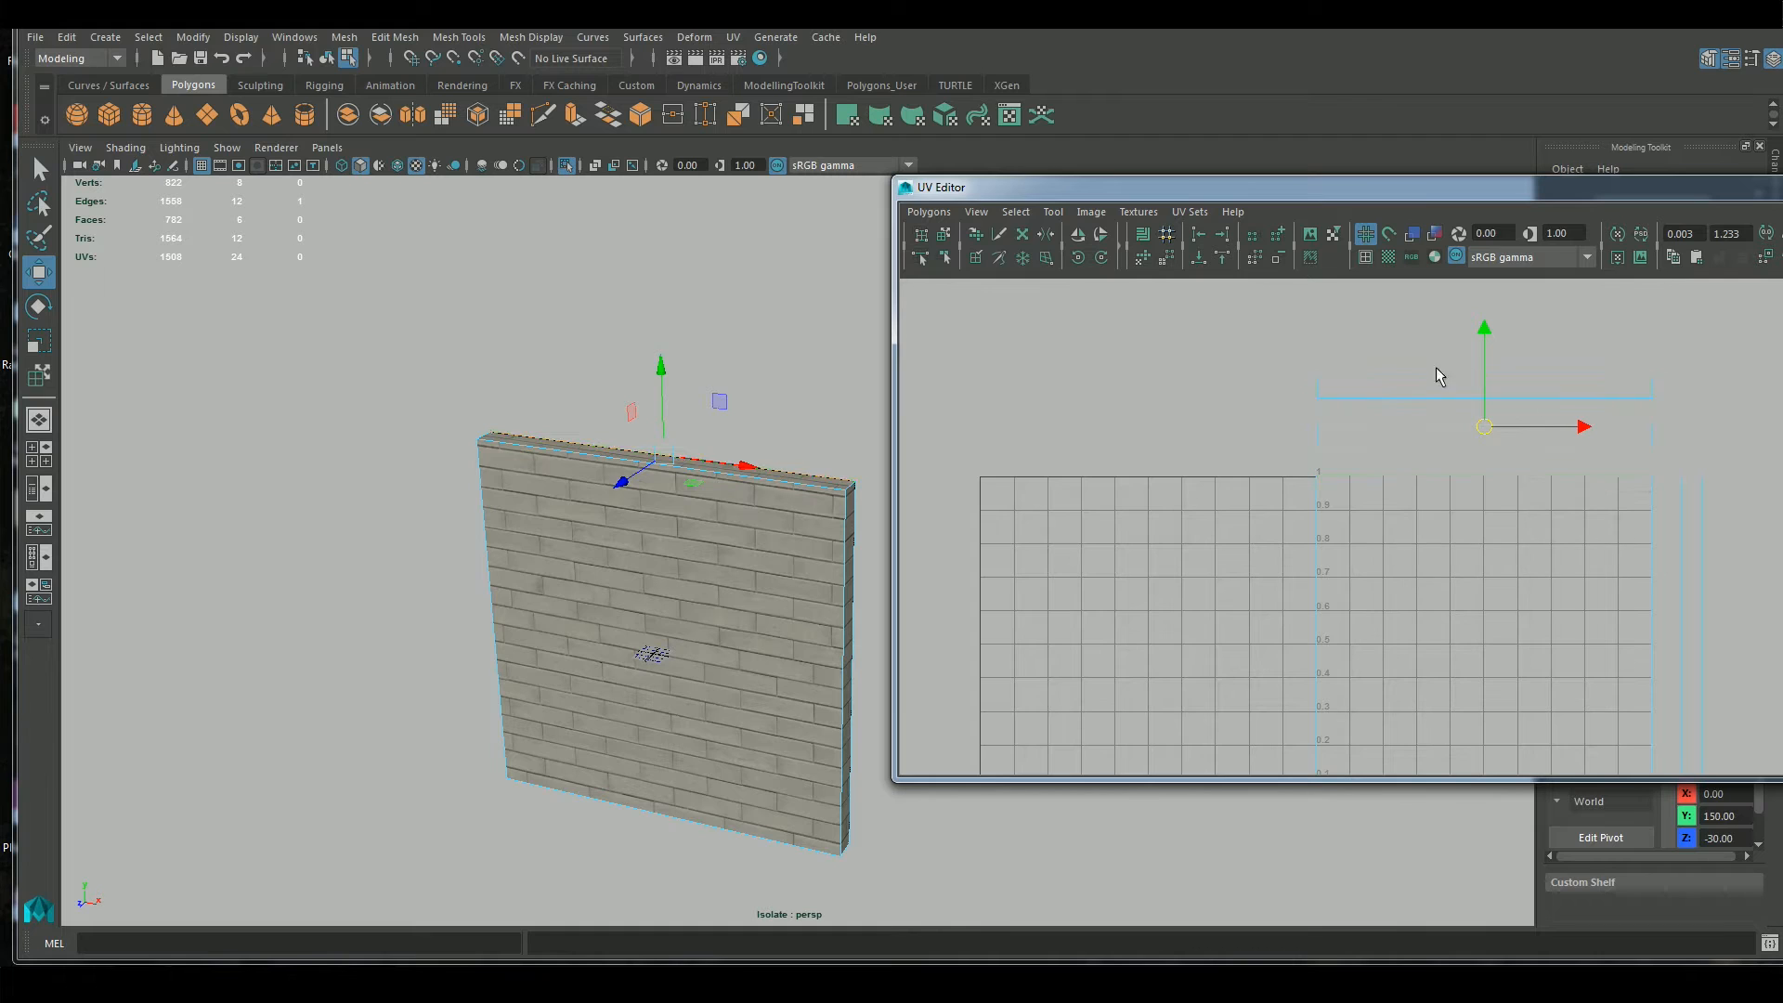
pyautogui.moveTo(1440, 388); pyautogui.dragTo(1310, 348, button='right')
pyautogui.moveTo(1313, 347); pyautogui.dragTo(1672, 432)
pyautogui.moveTo(1485, 315); pyautogui.dragTo(1468, 386)
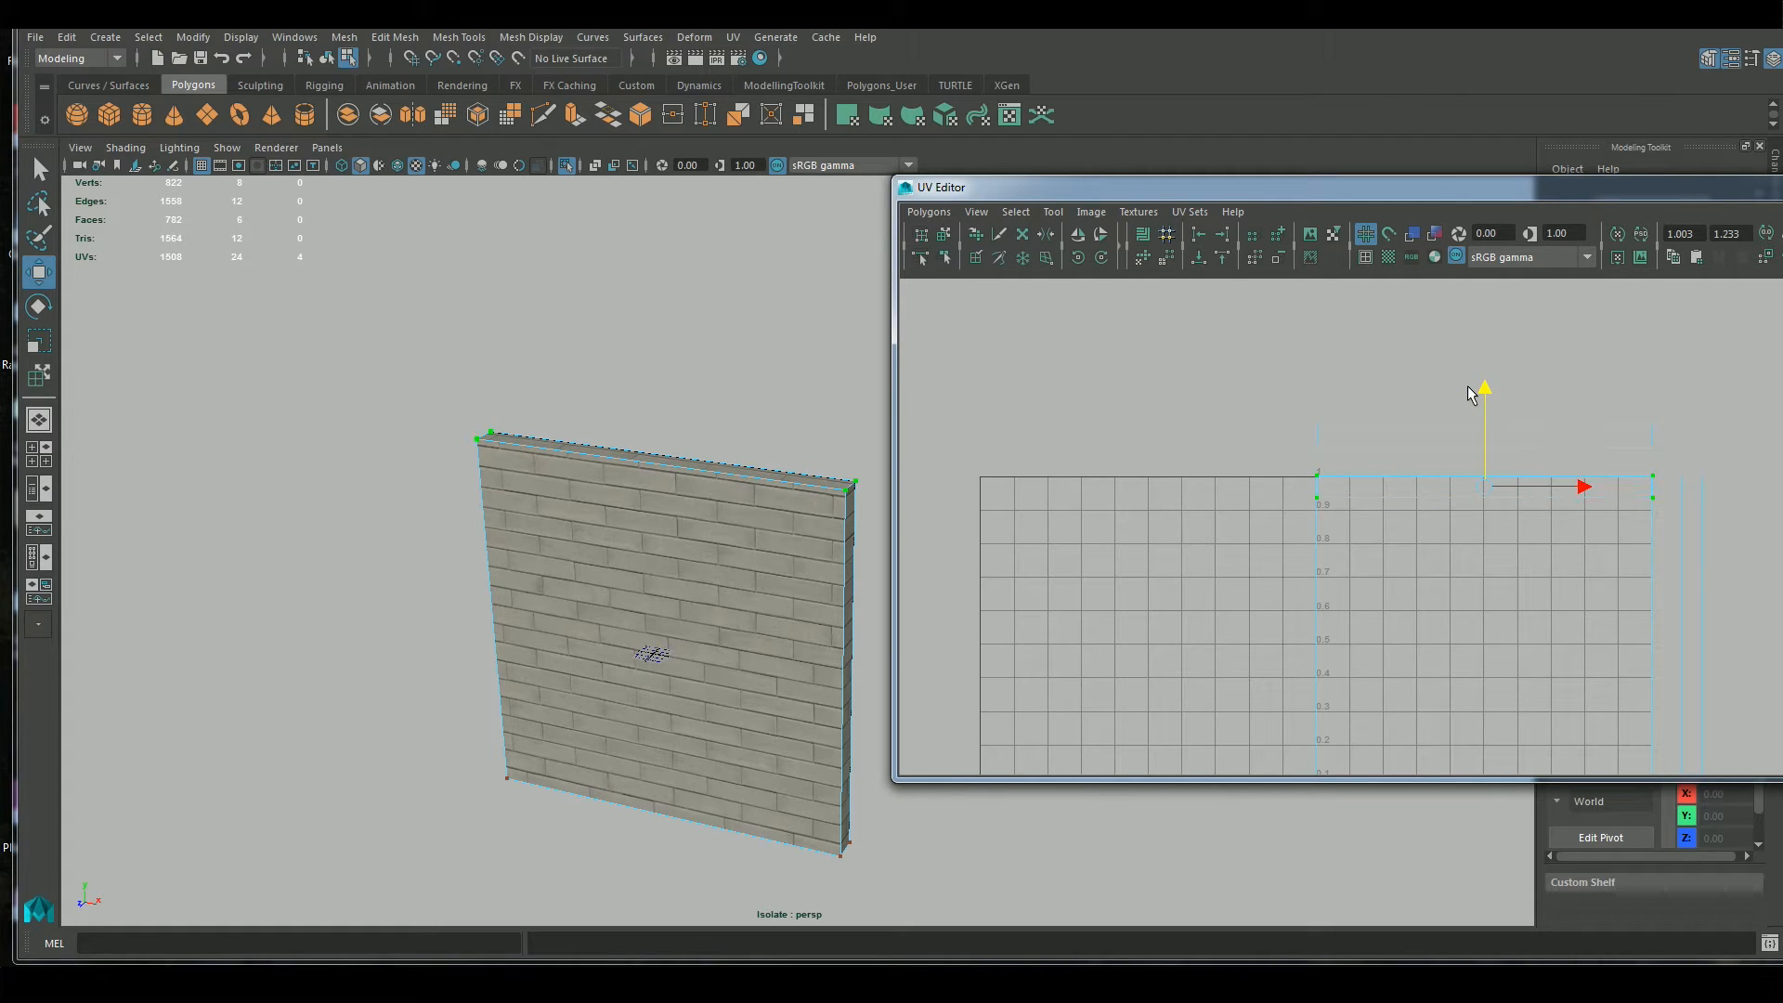
# Select the top strip's upper long edge in edge mode, clear it, and examine how the top face's bricks meet the front wall
pyautogui.moveTo(1423, 485); pyautogui.dragTo(1415, 429, button='right')
pyautogui.click(1421, 477)
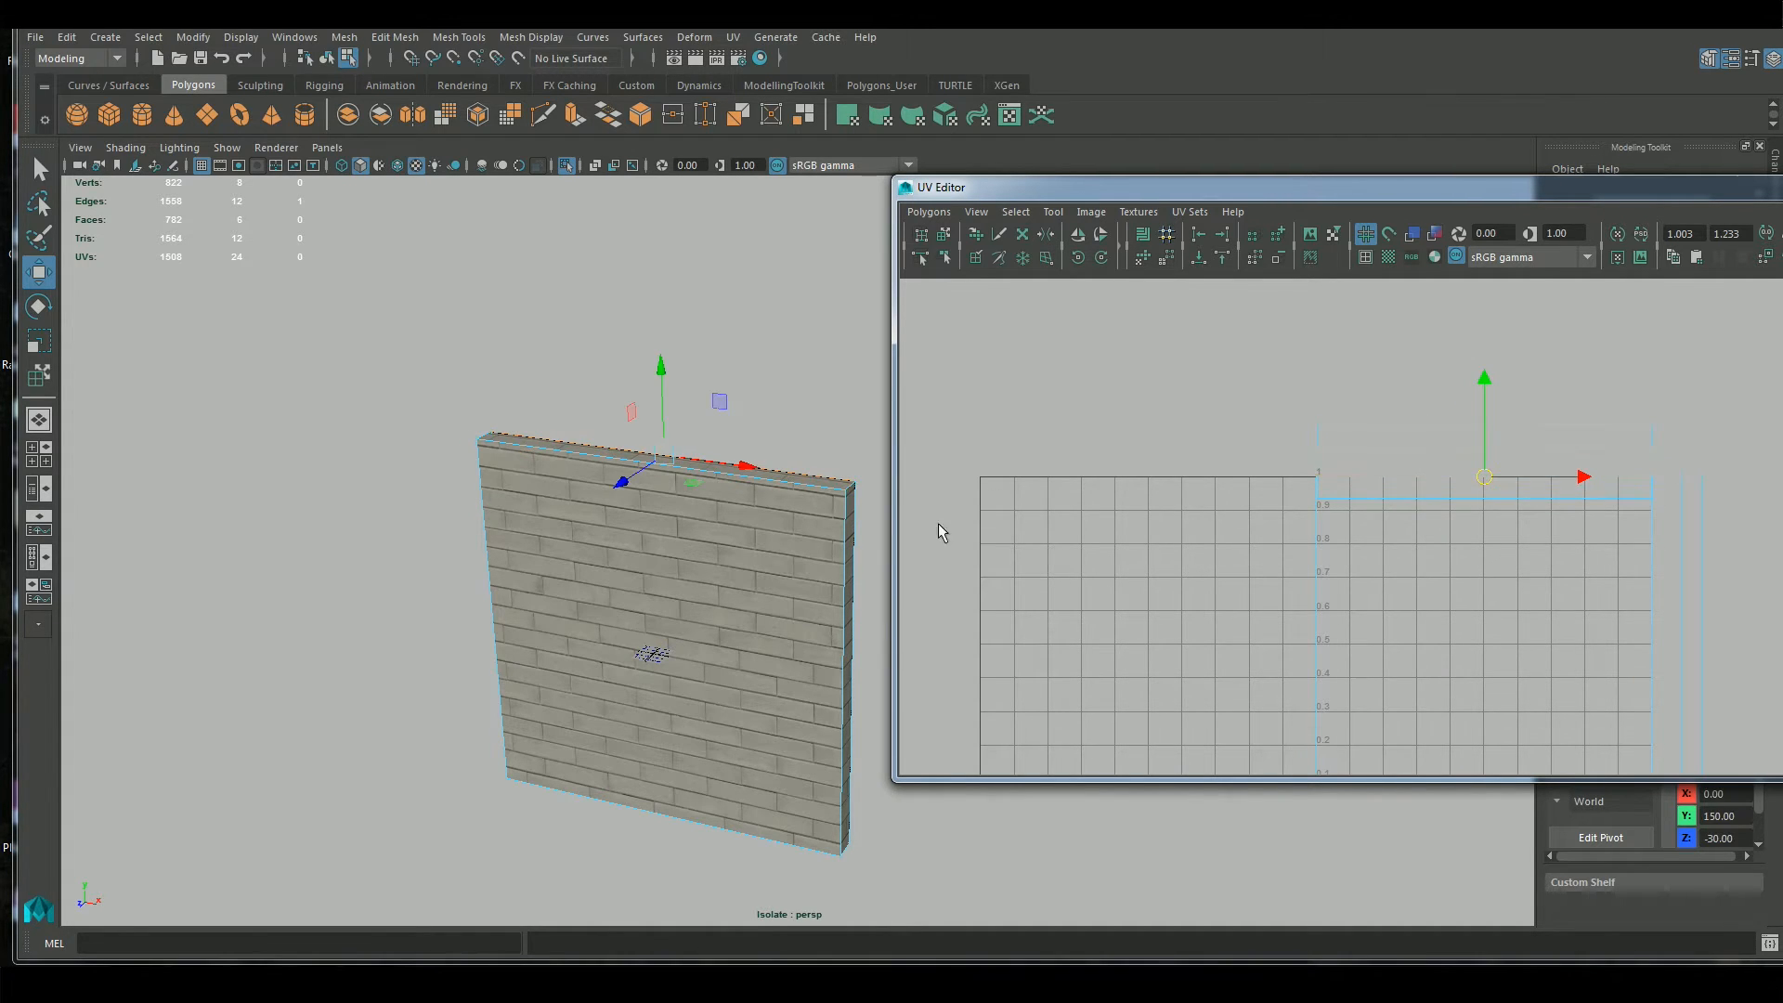
pyautogui.click(873, 616)
pyautogui.scroll(6, 728, 482)
pyautogui.keyDown('alt'); pyautogui.moveTo(712, 406); pyautogui.dragTo(604, 434); pyautogui.keyUp('alt')
pyautogui.scroll(2, 680, 527)
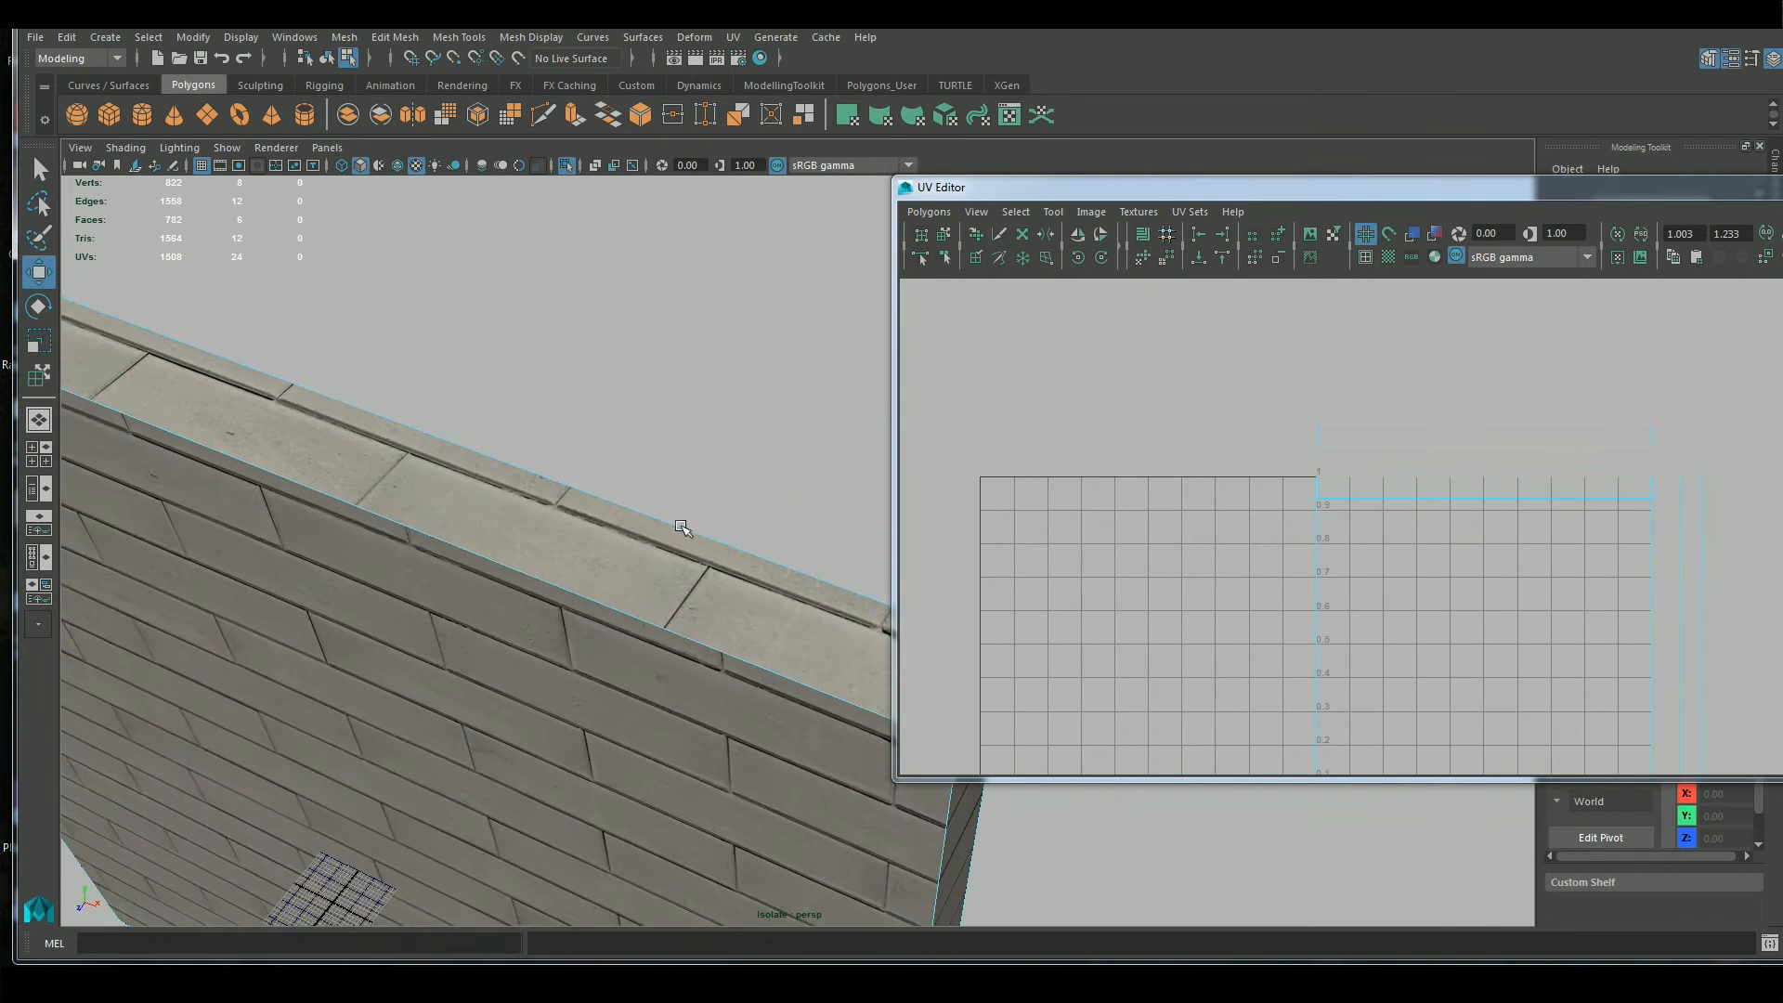
pyautogui.scroll(2, 681, 526)
pyautogui.keyDown('alt'); pyautogui.moveTo(681, 527); pyautogui.dragTo(682, 474, button='middle'); pyautogui.keyUp('alt')
pyautogui.scroll(1, 682, 474)
# Select the top face's strip in face mode and shift it slightly in the positive U direction to line up its bricks
pyautogui.moveTo(1369, 495); pyautogui.dragTo(1385, 528, button='right')
pyautogui.click(1401, 489)
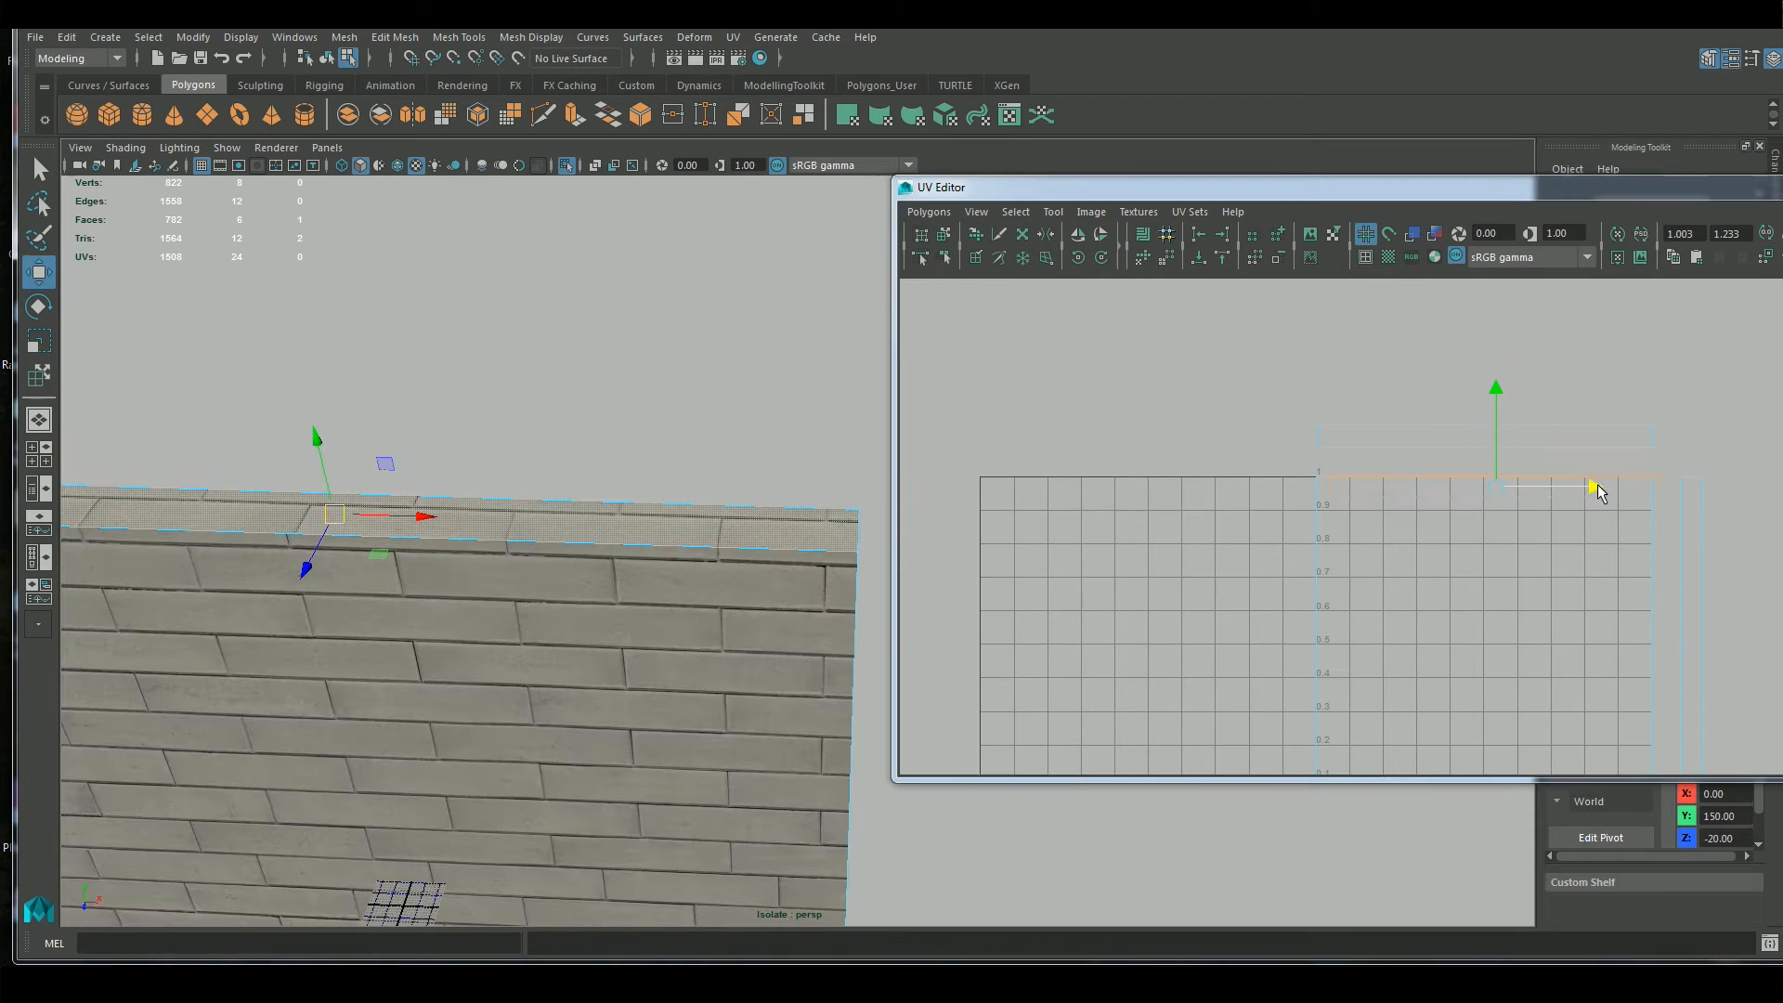
pyautogui.moveTo(1591, 487); pyautogui.dragTo(1590, 489)
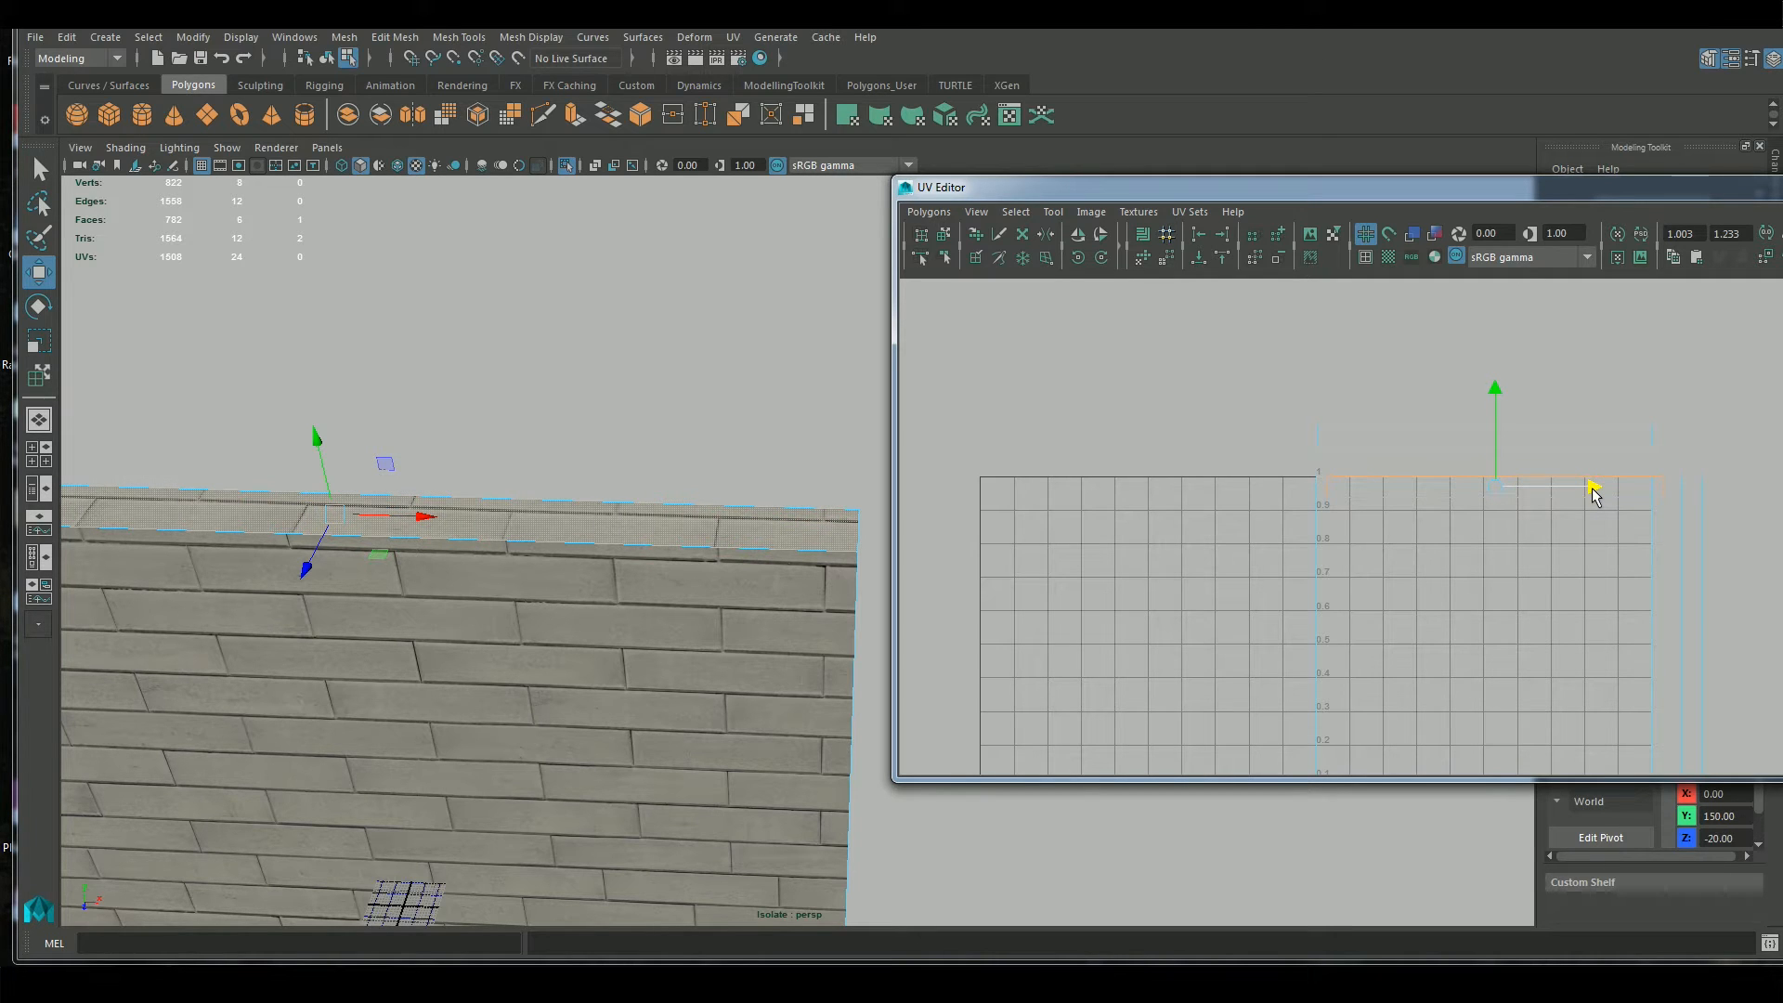
# Select the bottom face's UV strip above the 0–1 square and move it down to the square's lower edge
pyautogui.scroll(-1, 1398, 537)
pyautogui.keyDown('alt'); pyautogui.moveTo(1489, 576); pyautogui.dragTo(1493, 526, button='middle'); pyautogui.keyUp('alt')
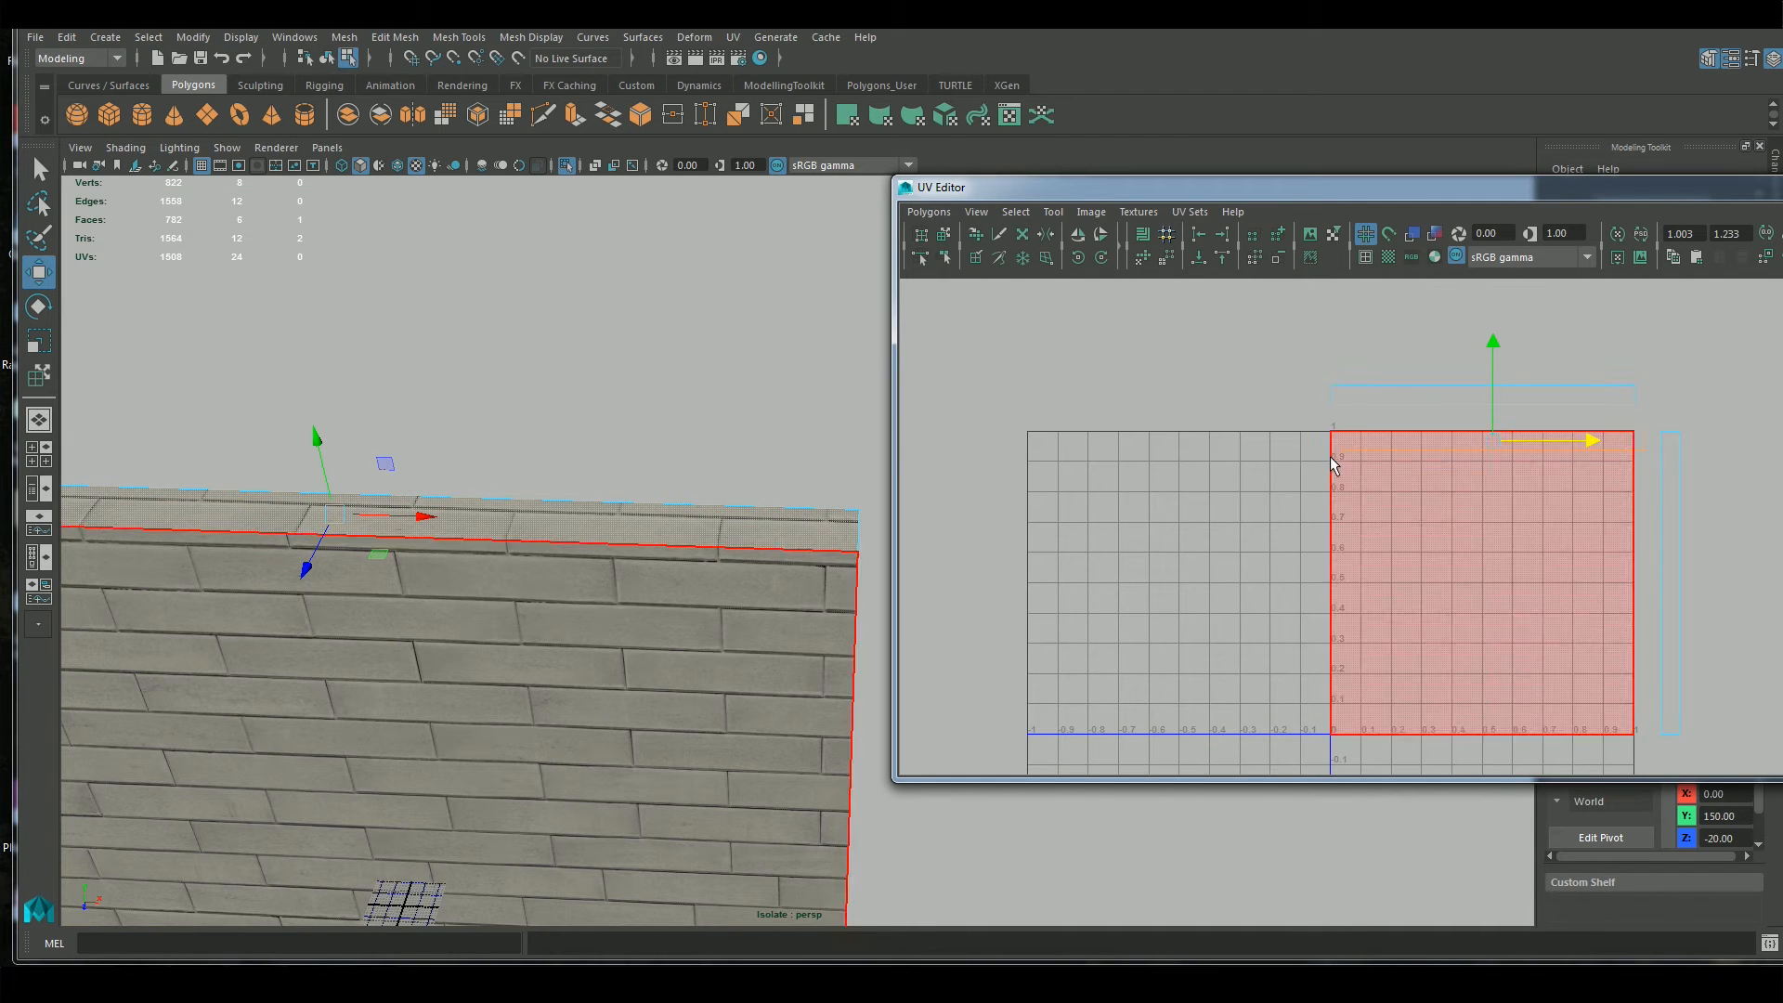
pyautogui.click(1376, 390)
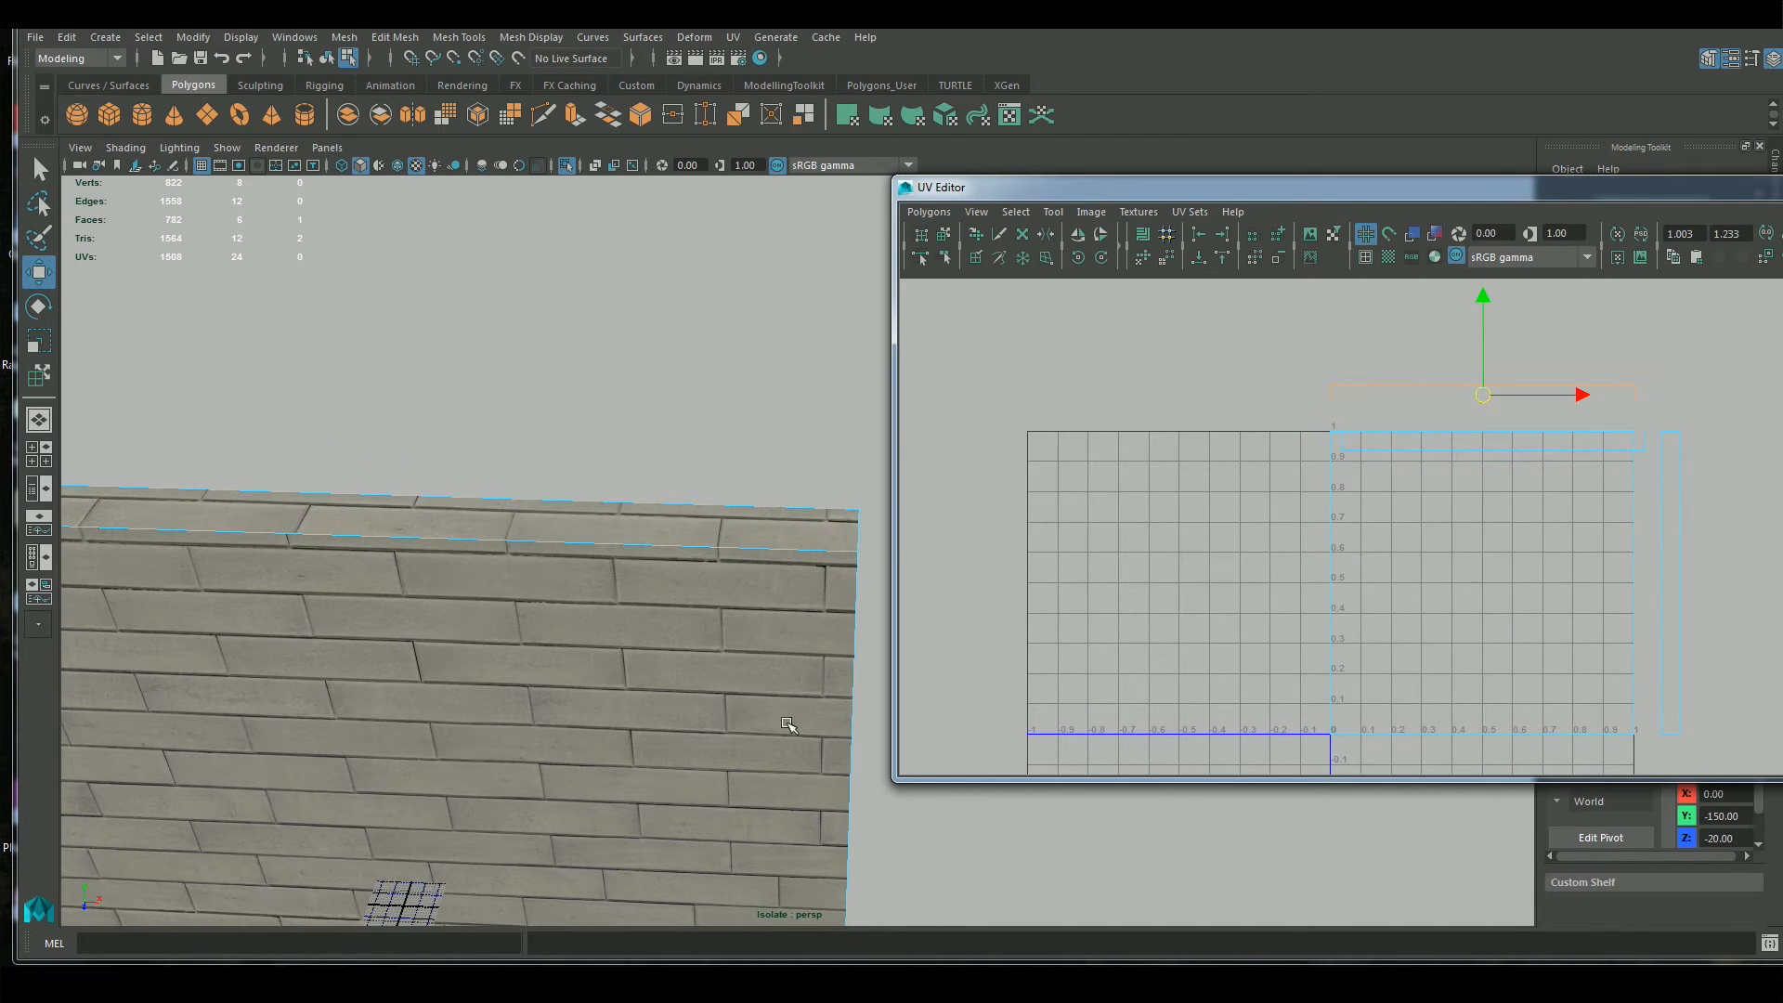
pyautogui.keyDown('alt'); pyautogui.moveTo(787, 725); pyautogui.dragTo(804, 541, button='middle'); pyautogui.keyUp('alt')
pyautogui.keyDown('alt'); pyautogui.moveTo(804, 541); pyautogui.dragTo(792, 685); pyautogui.keyUp('alt')
pyautogui.keyDown('alt'); pyautogui.moveTo(792, 685); pyautogui.dragTo(801, 619, button='middle'); pyautogui.keyUp('alt')
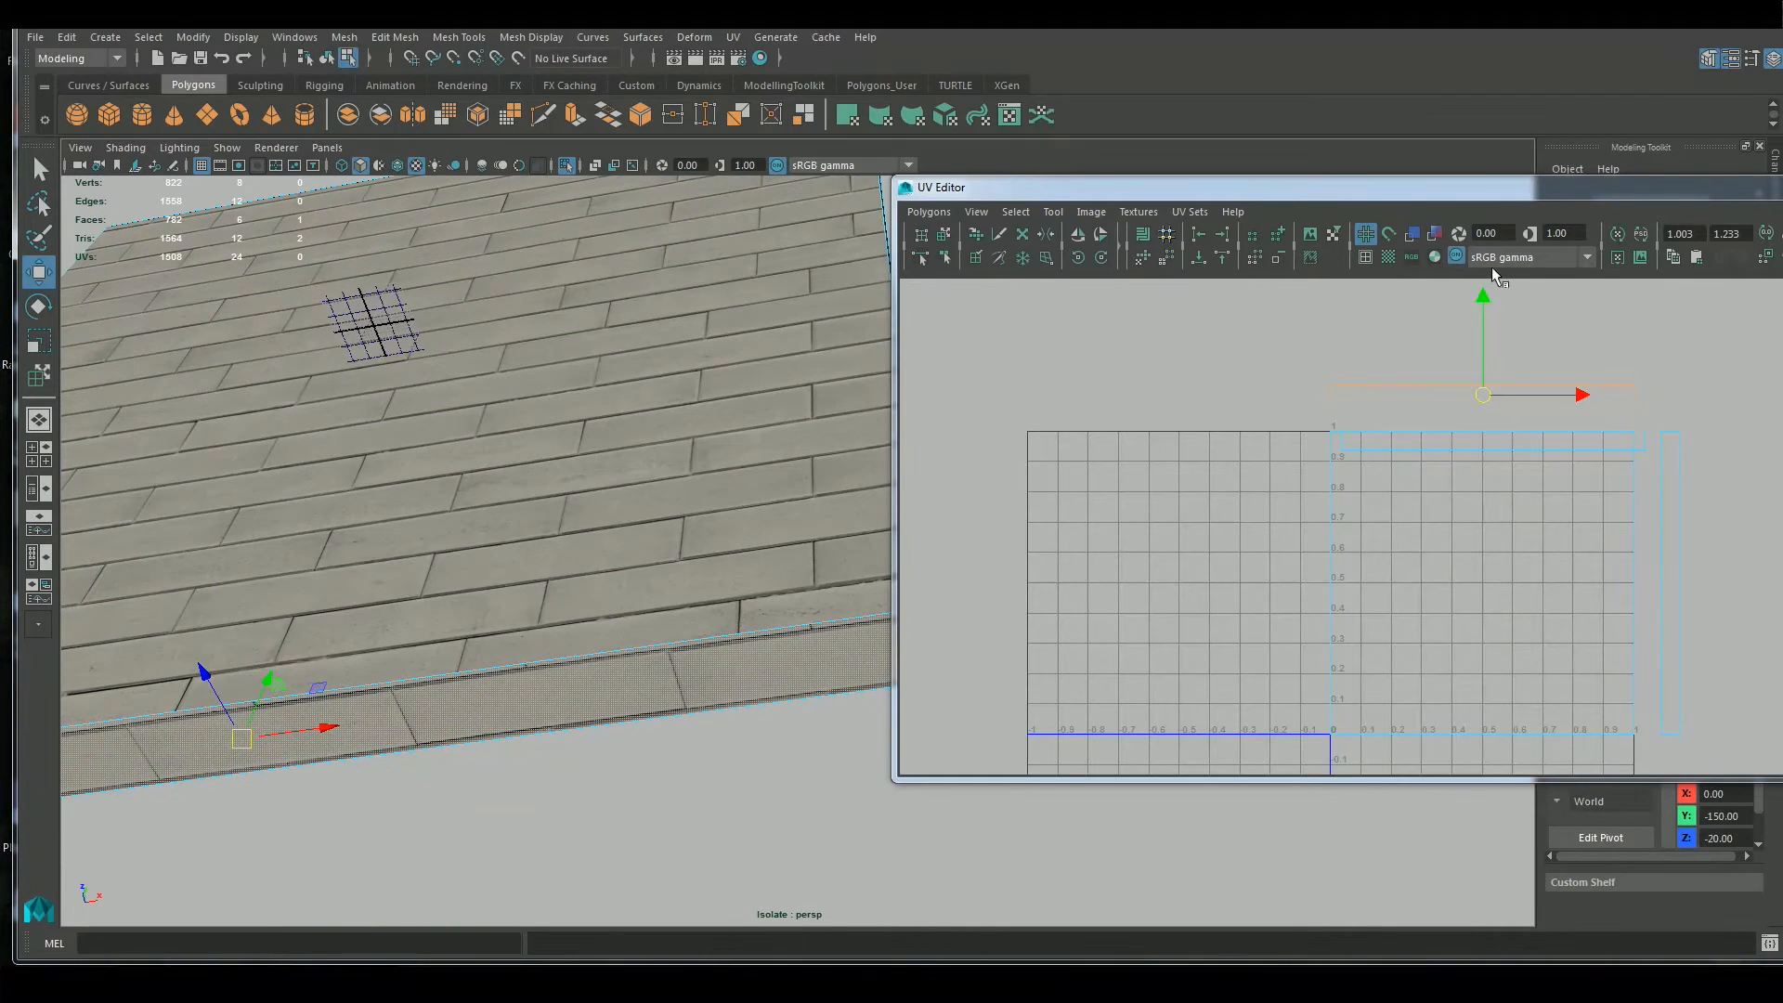
pyautogui.moveTo(1481, 299); pyautogui.dragTo(1482, 628)
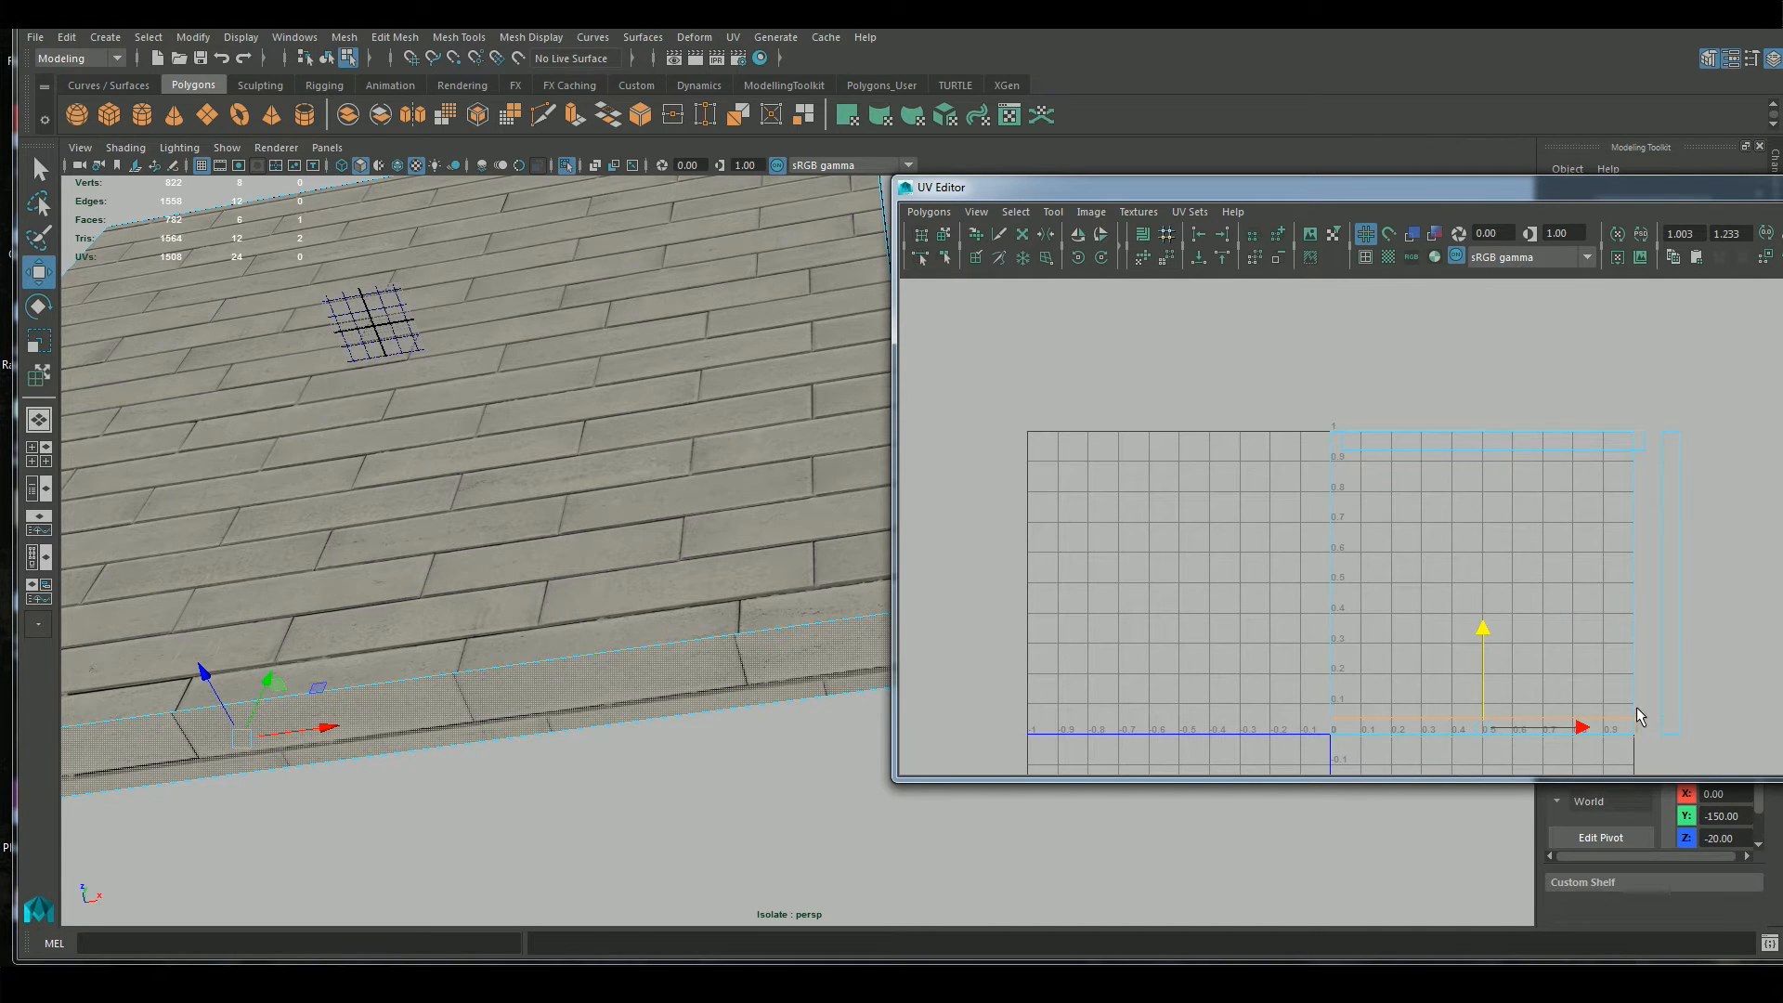
# Nudge the bottom strip slightly lower across the square's lower edge and scale it in V to fit one brick row
pyautogui.scroll(5, 1472, 493)
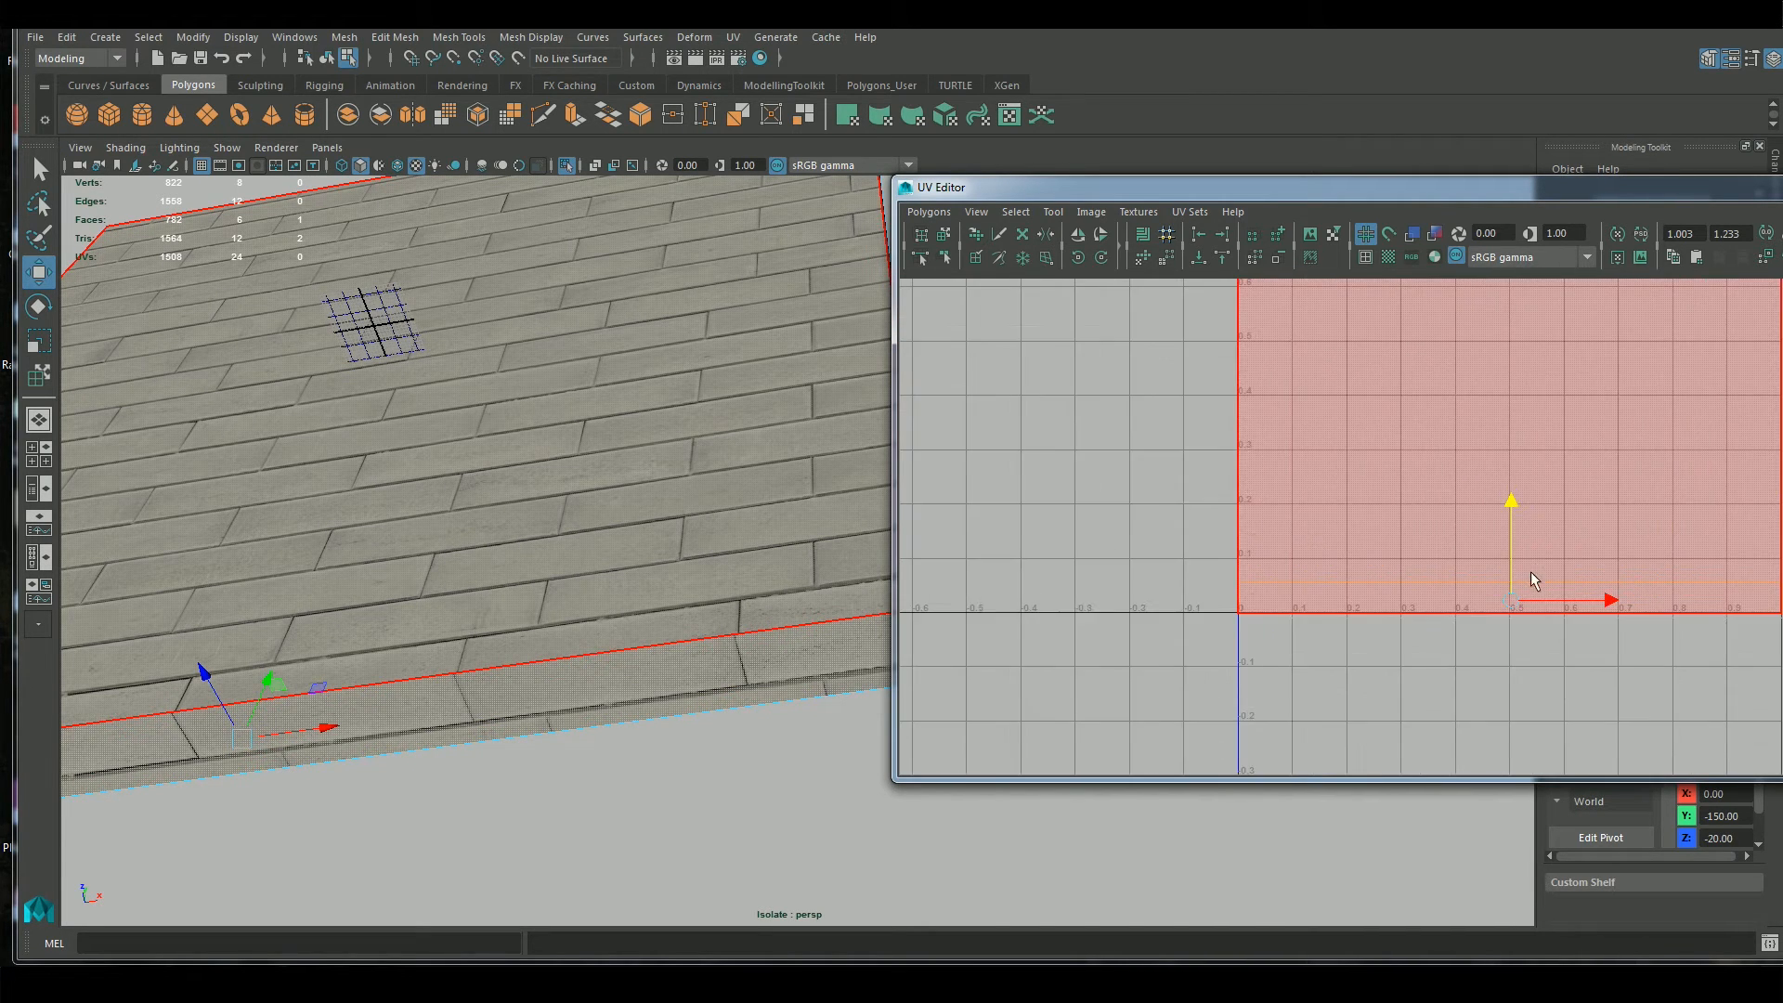
pyautogui.moveTo(1462, 465); pyautogui.dragTo(1454, 492)
pyautogui.keyDown('alt'); pyautogui.moveTo(704, 750); pyautogui.dragTo(794, 708); pyautogui.keyUp('alt')
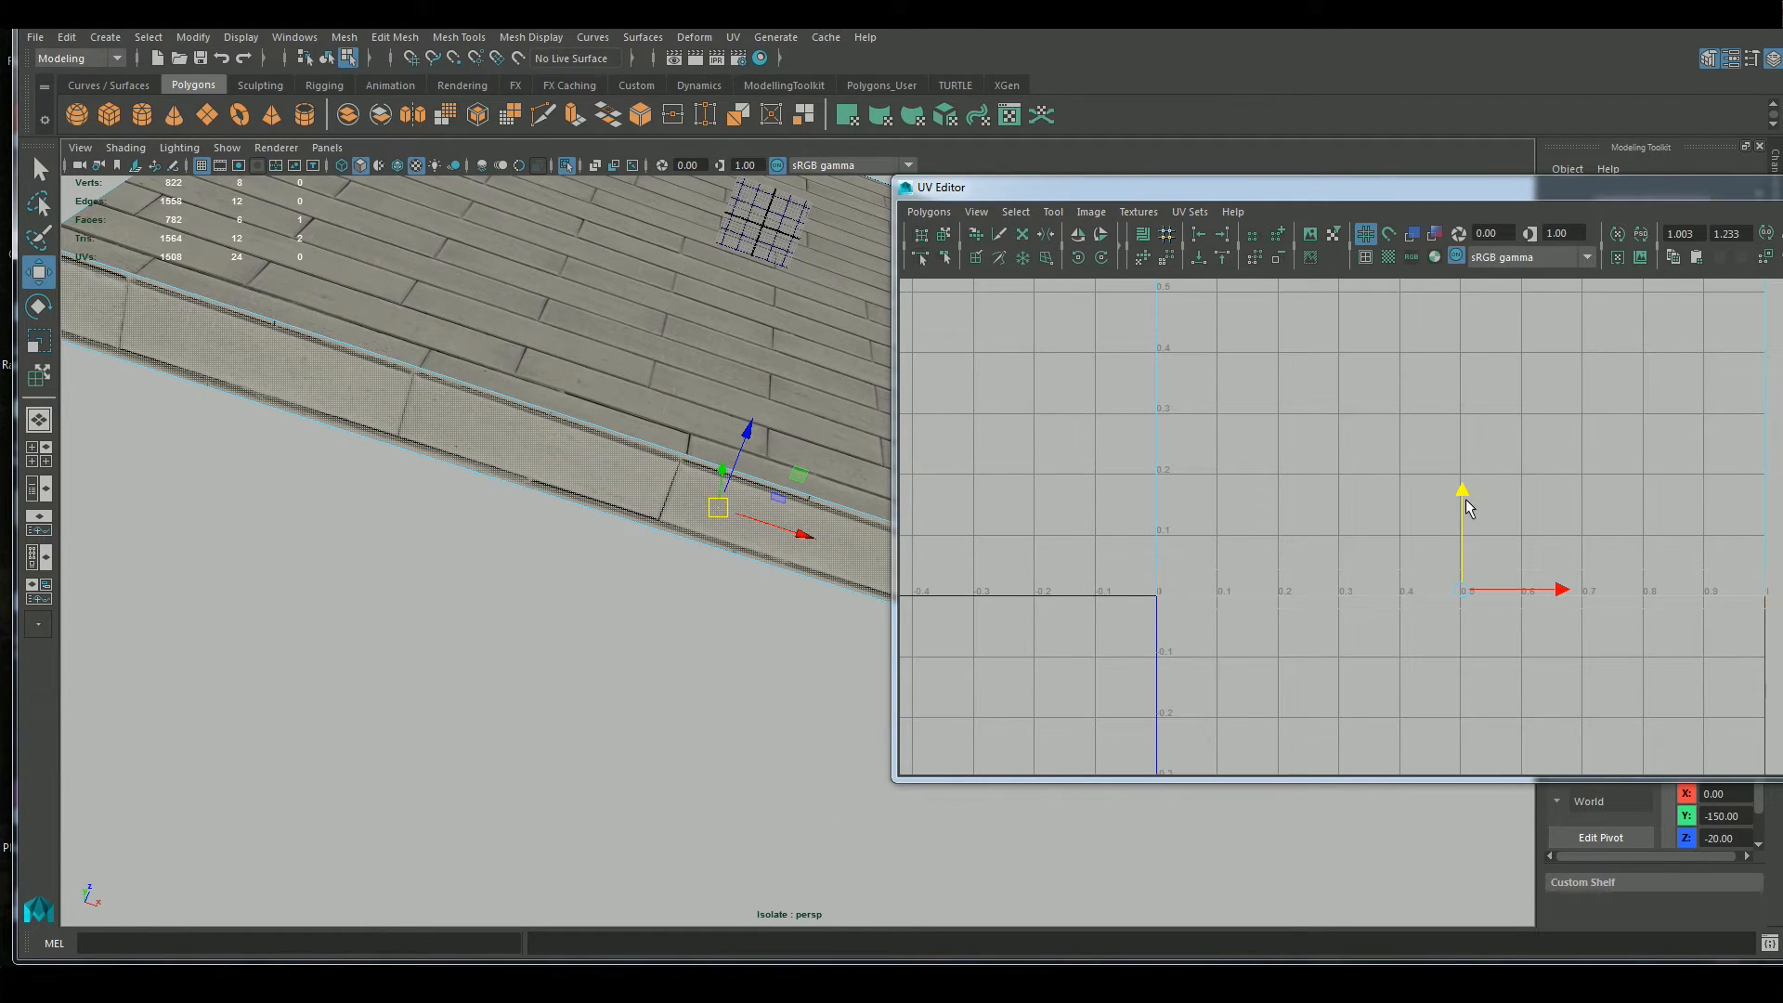
pyautogui.moveTo(1463, 491); pyautogui.dragTo(1461, 493)
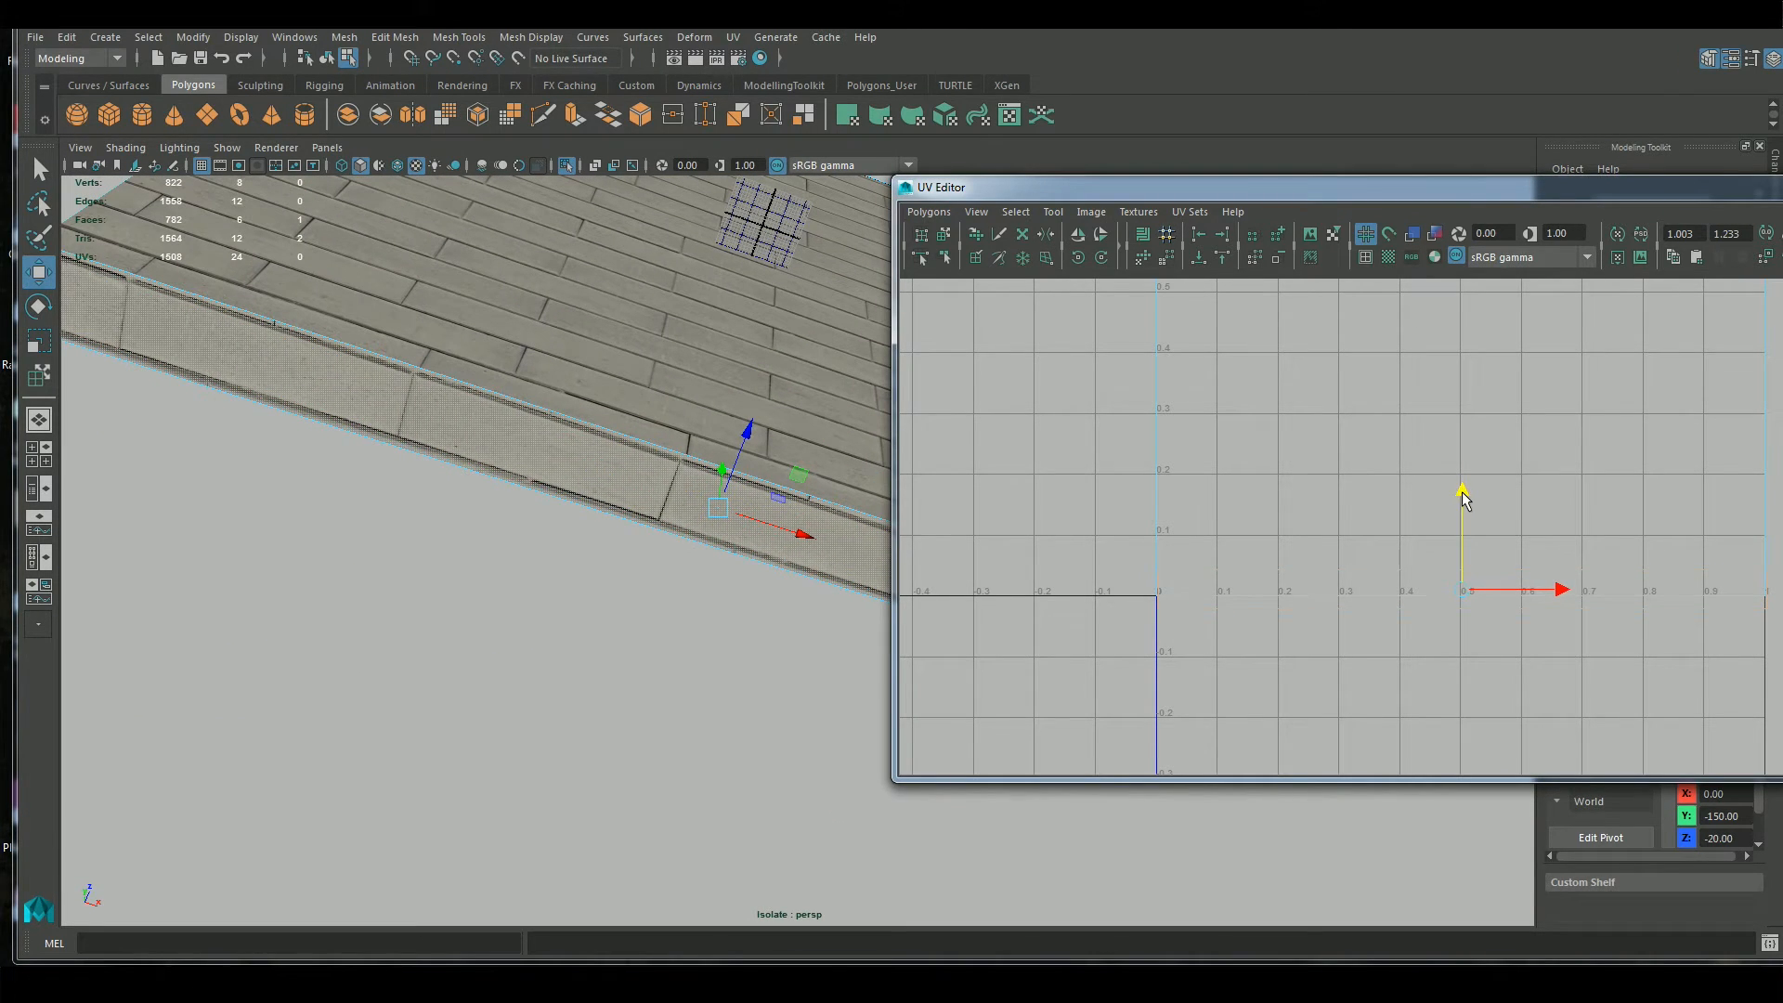
pyautogui.press('r')
pyautogui.moveTo(1462, 500); pyautogui.dragTo(1461, 509)
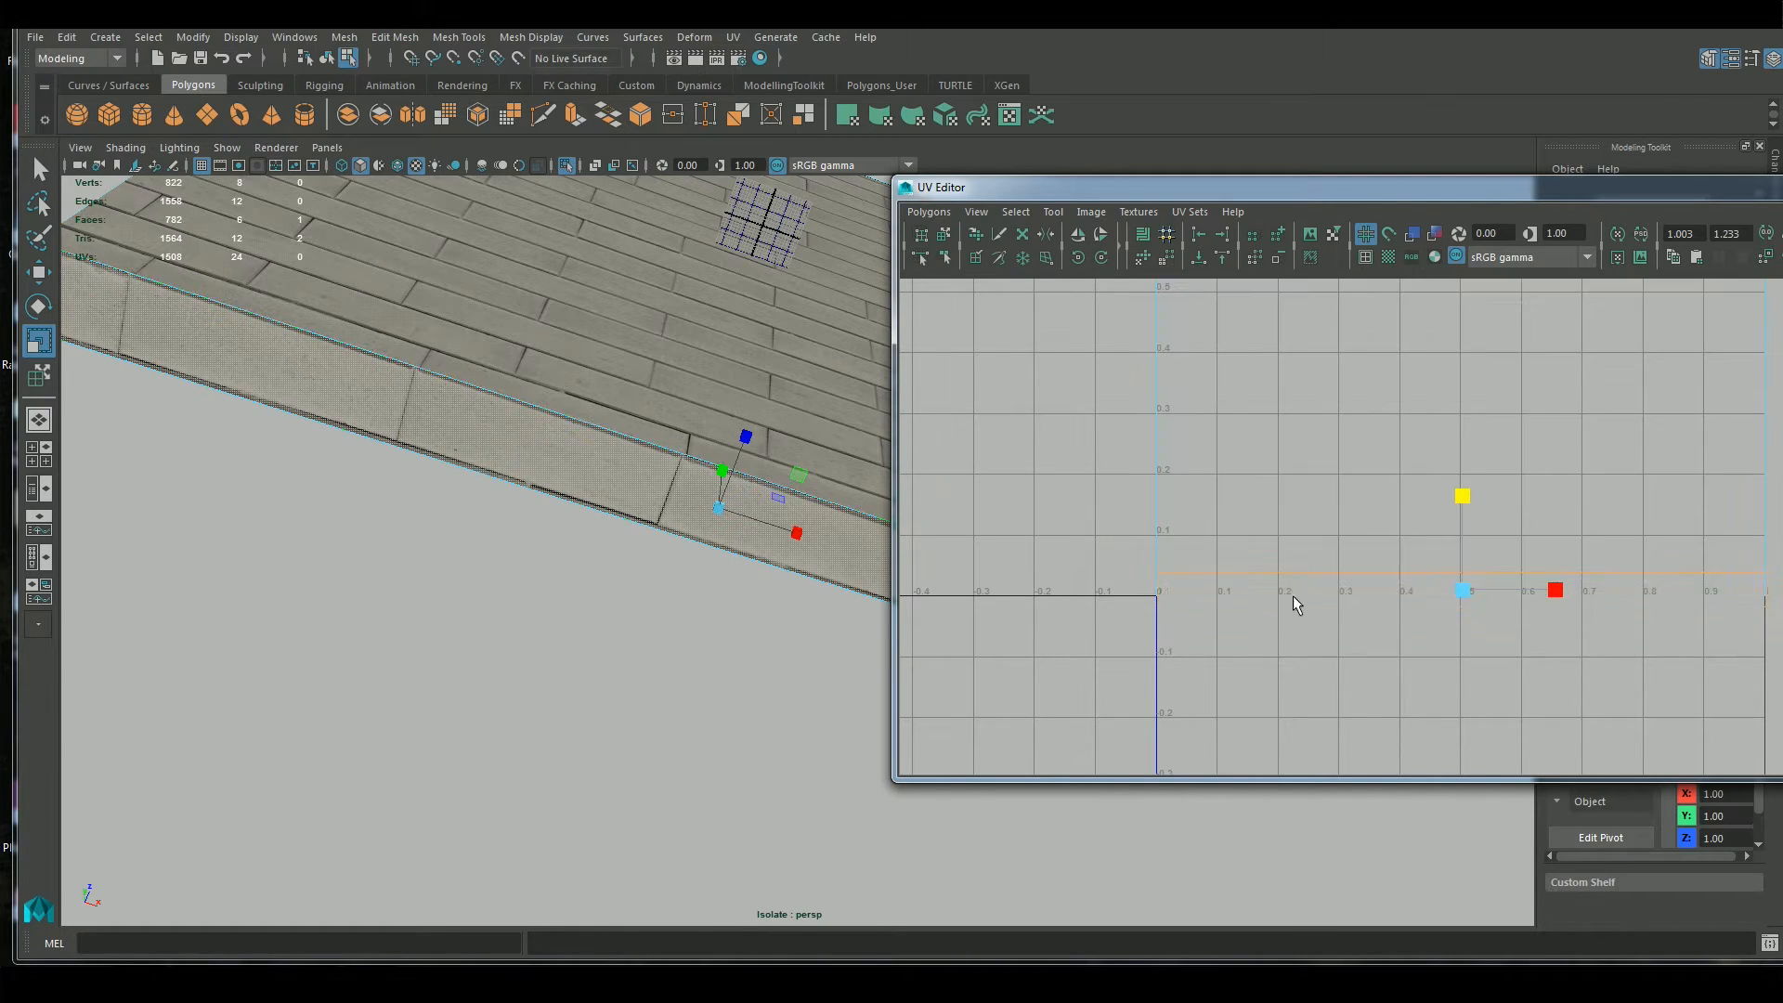
# Check the bottom strip's proportions against the front wall using the checker map, and restore the brick texture
pyautogui.keyDown('alt'); pyautogui.moveTo(577, 606); pyautogui.dragTo(716, 721); pyautogui.keyUp('alt')
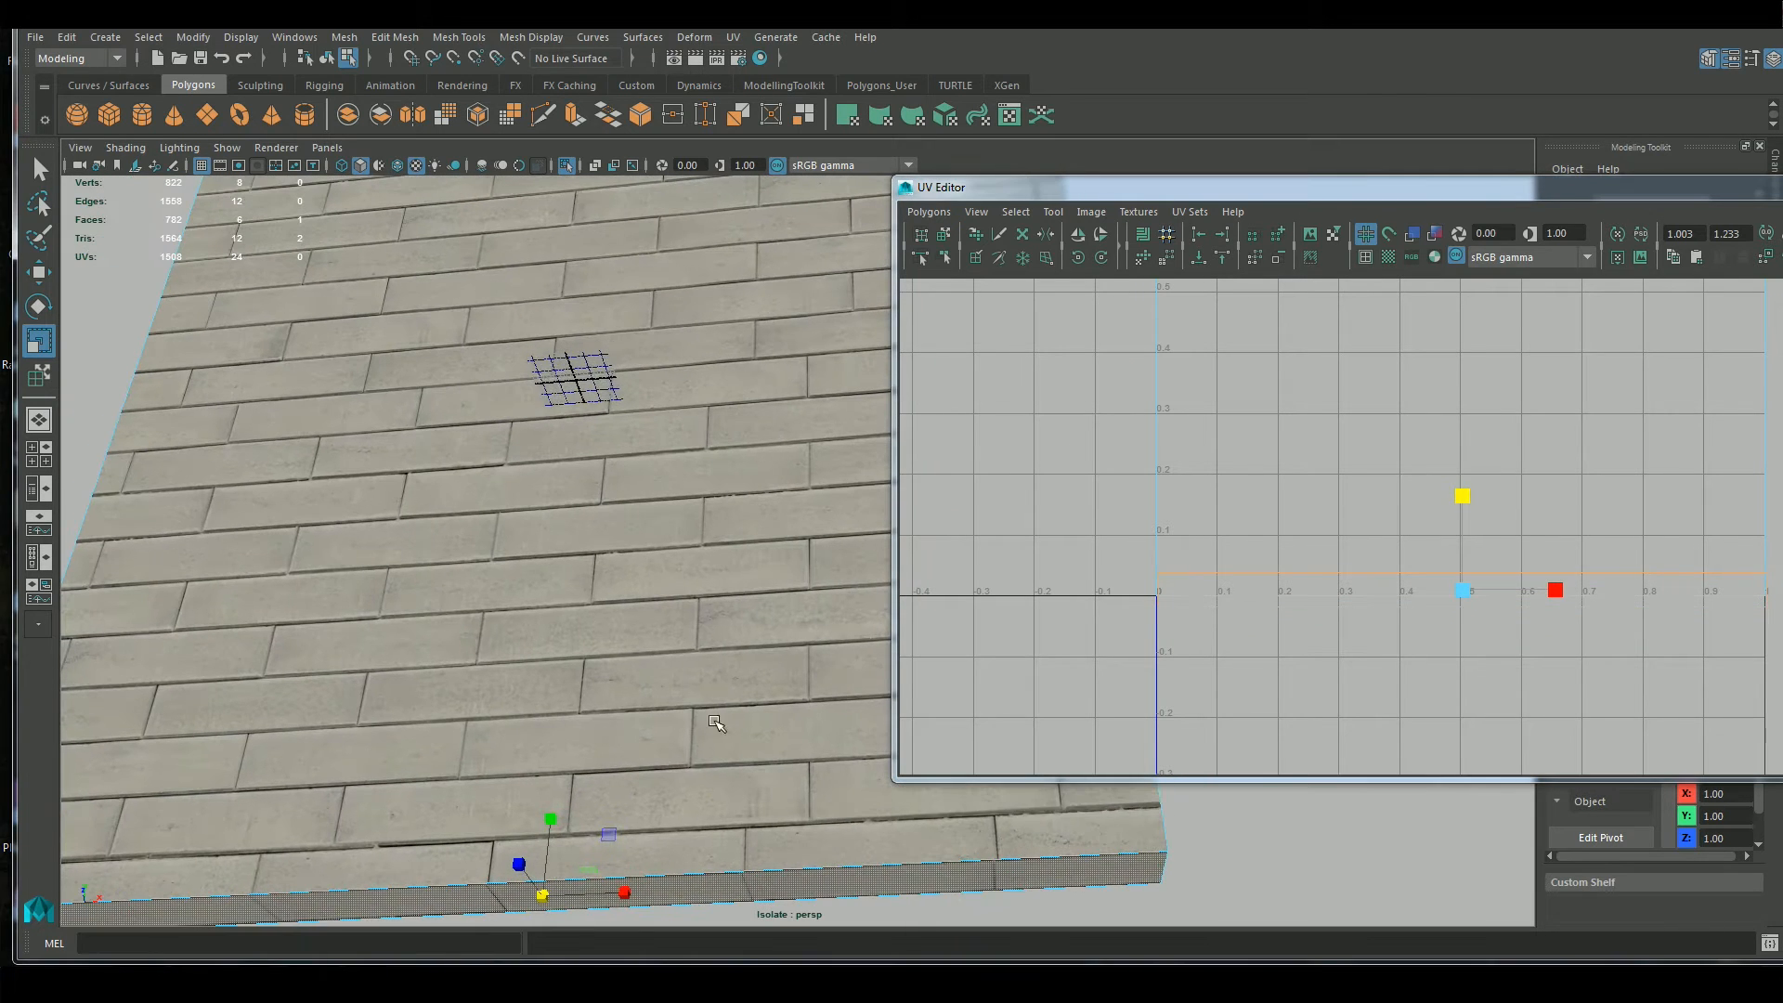
pyautogui.keyDown('alt'); pyautogui.moveTo(716, 721); pyautogui.dragTo(701, 520, button='middle'); pyautogui.keyUp('alt')
pyautogui.click(1388, 256)
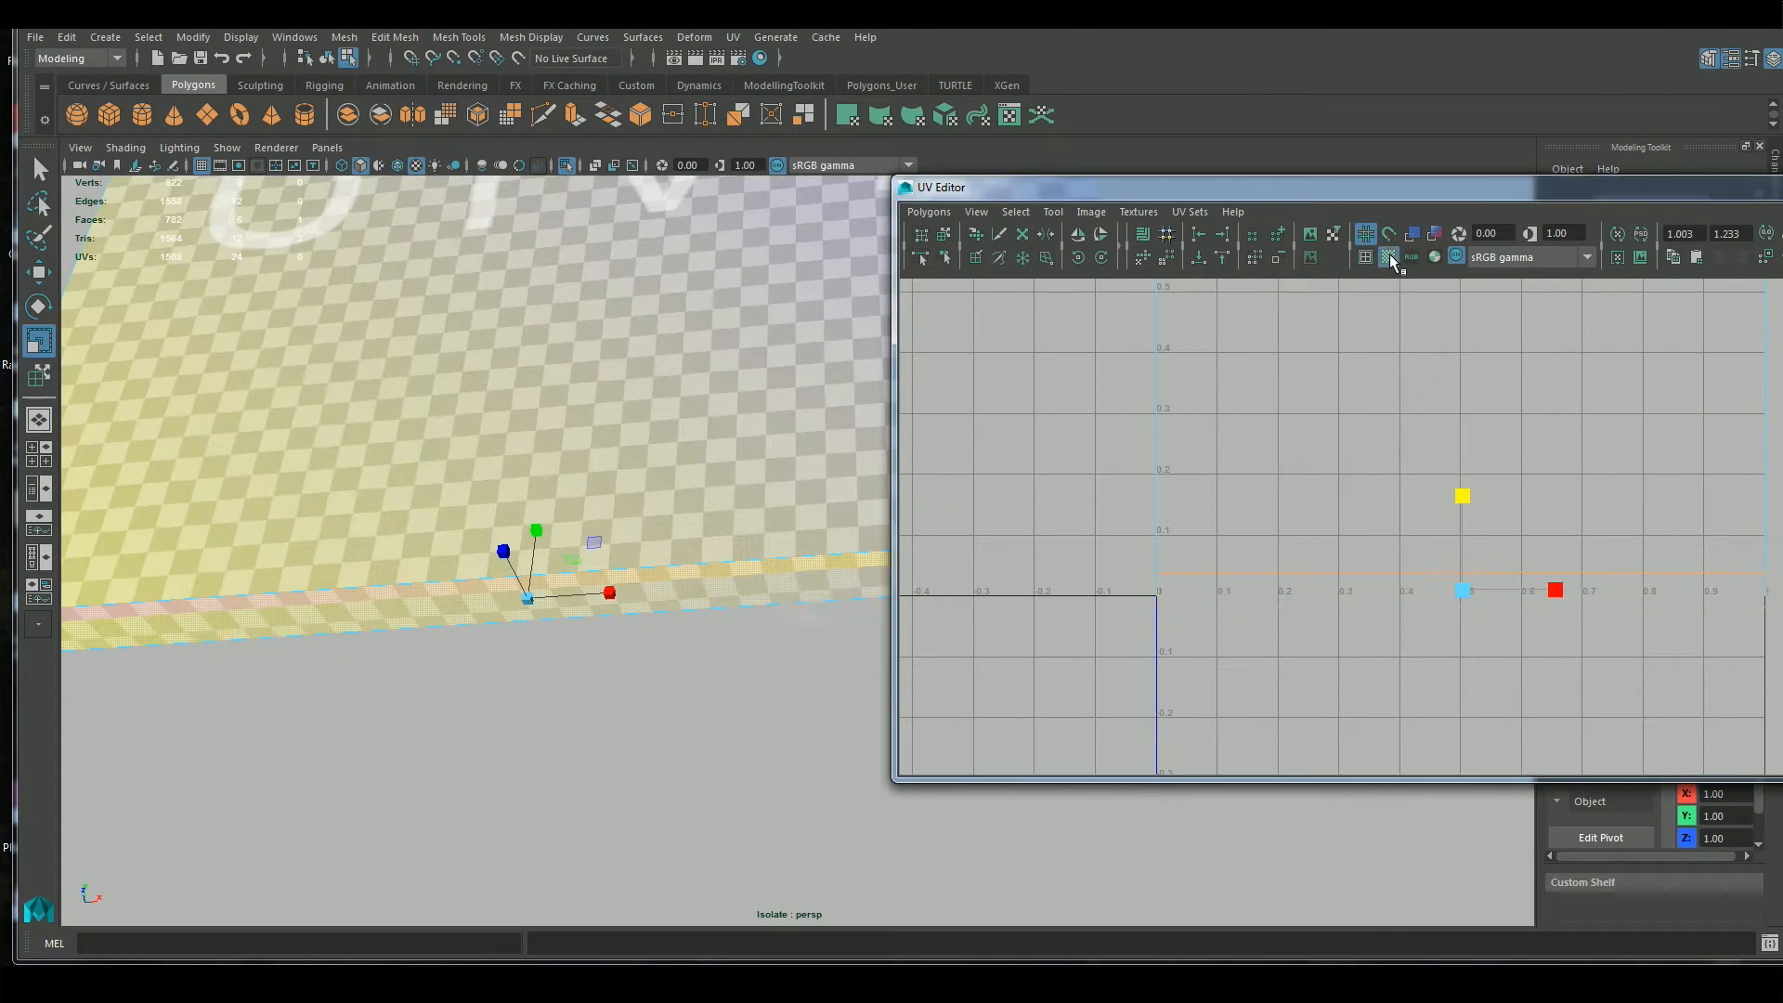
pyautogui.keyDown('alt'); pyautogui.moveTo(788, 676); pyautogui.dragTo(740, 553); pyautogui.keyUp('alt')
pyautogui.scroll(4, 731, 492)
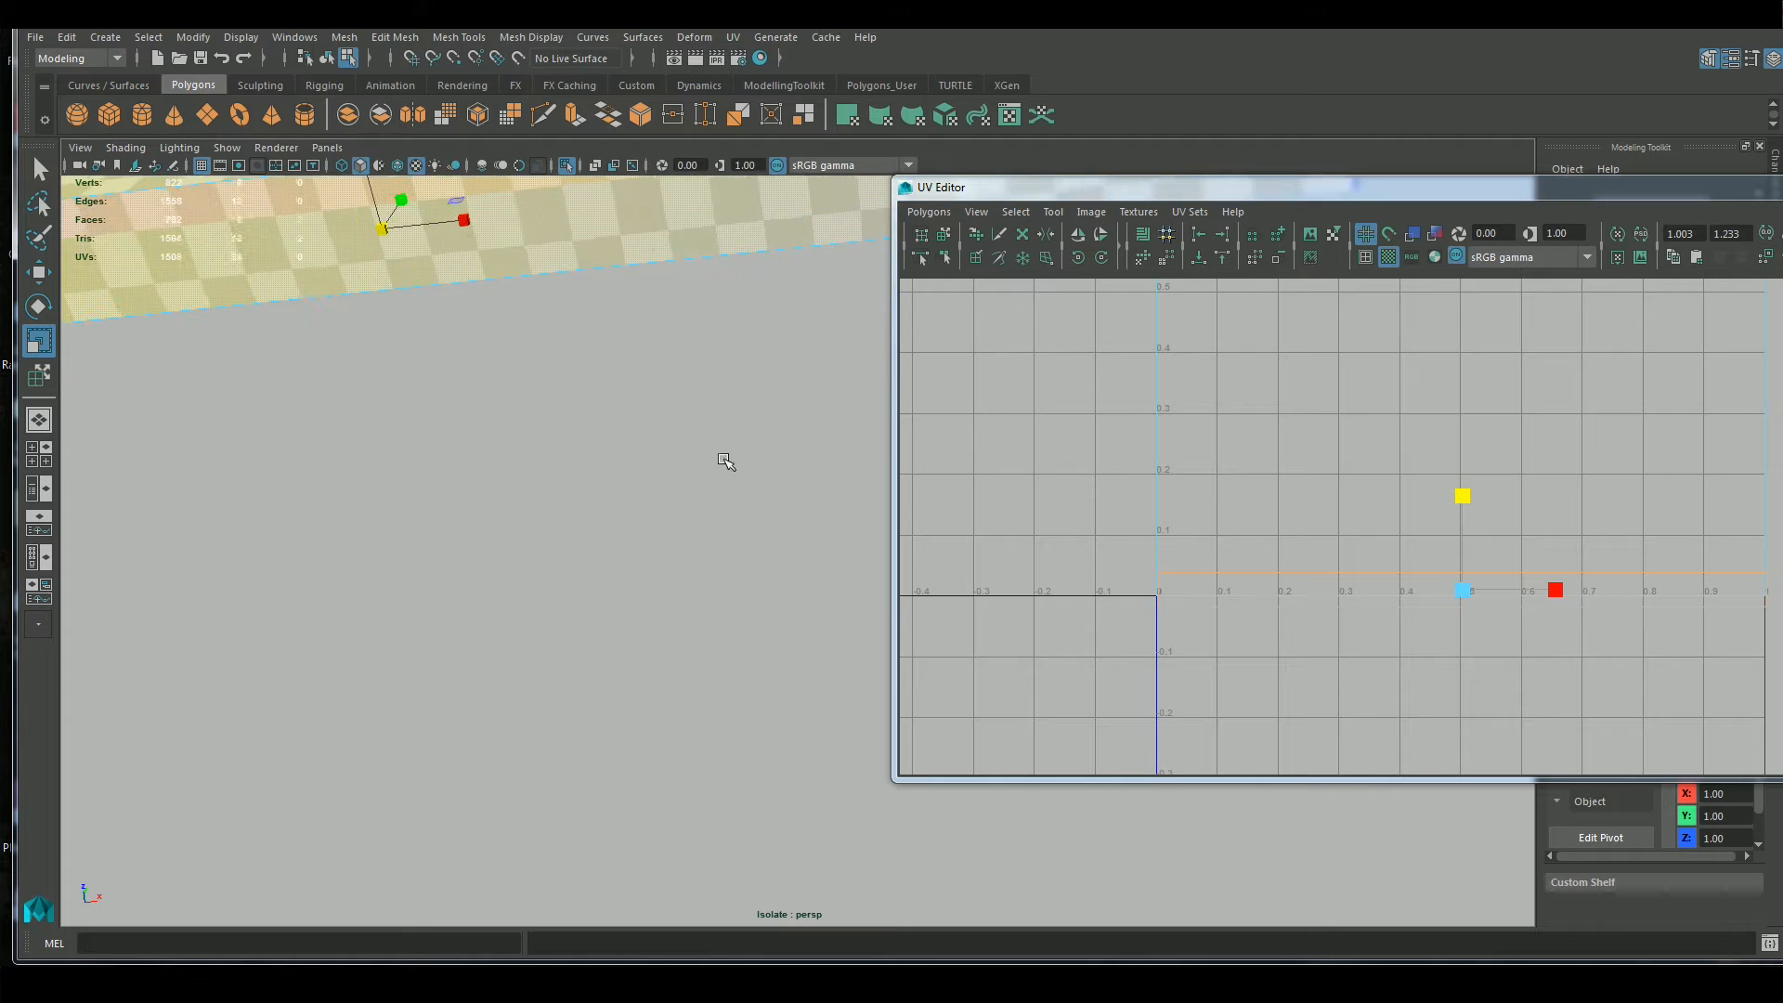
pyautogui.keyDown('alt'); pyautogui.moveTo(757, 190); pyautogui.dragTo(733, 334, button='middle'); pyautogui.keyUp('alt')
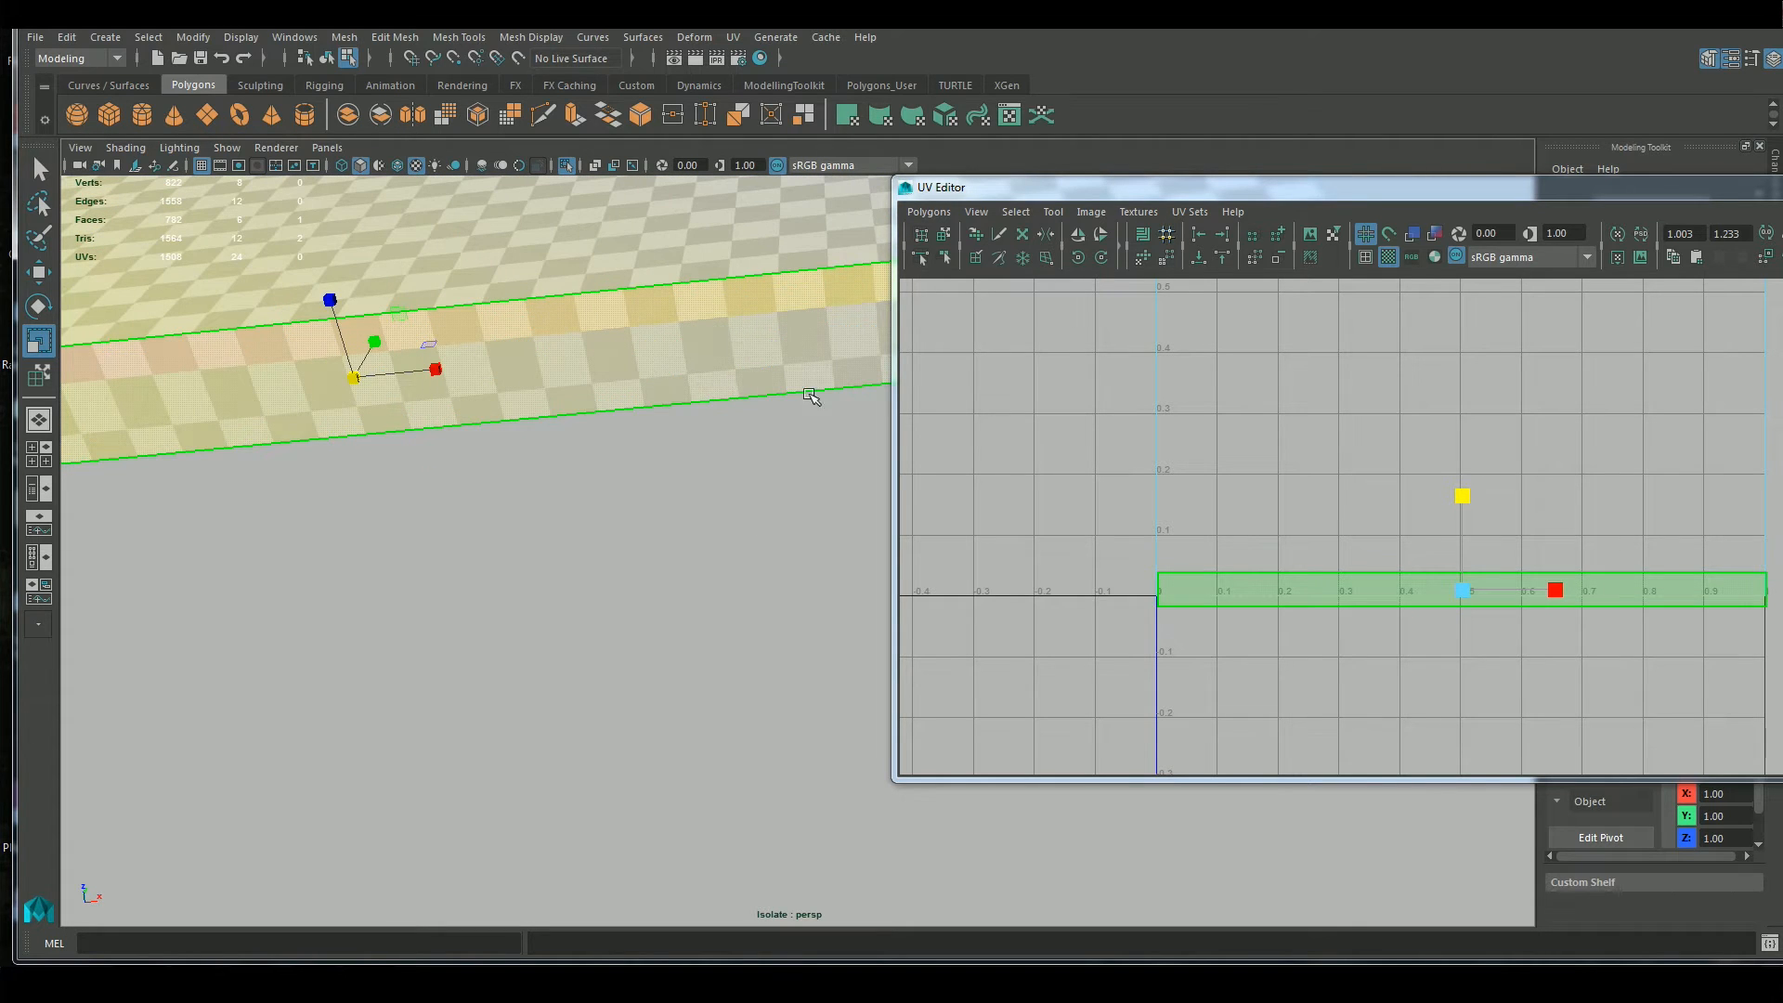
pyautogui.click(1388, 256)
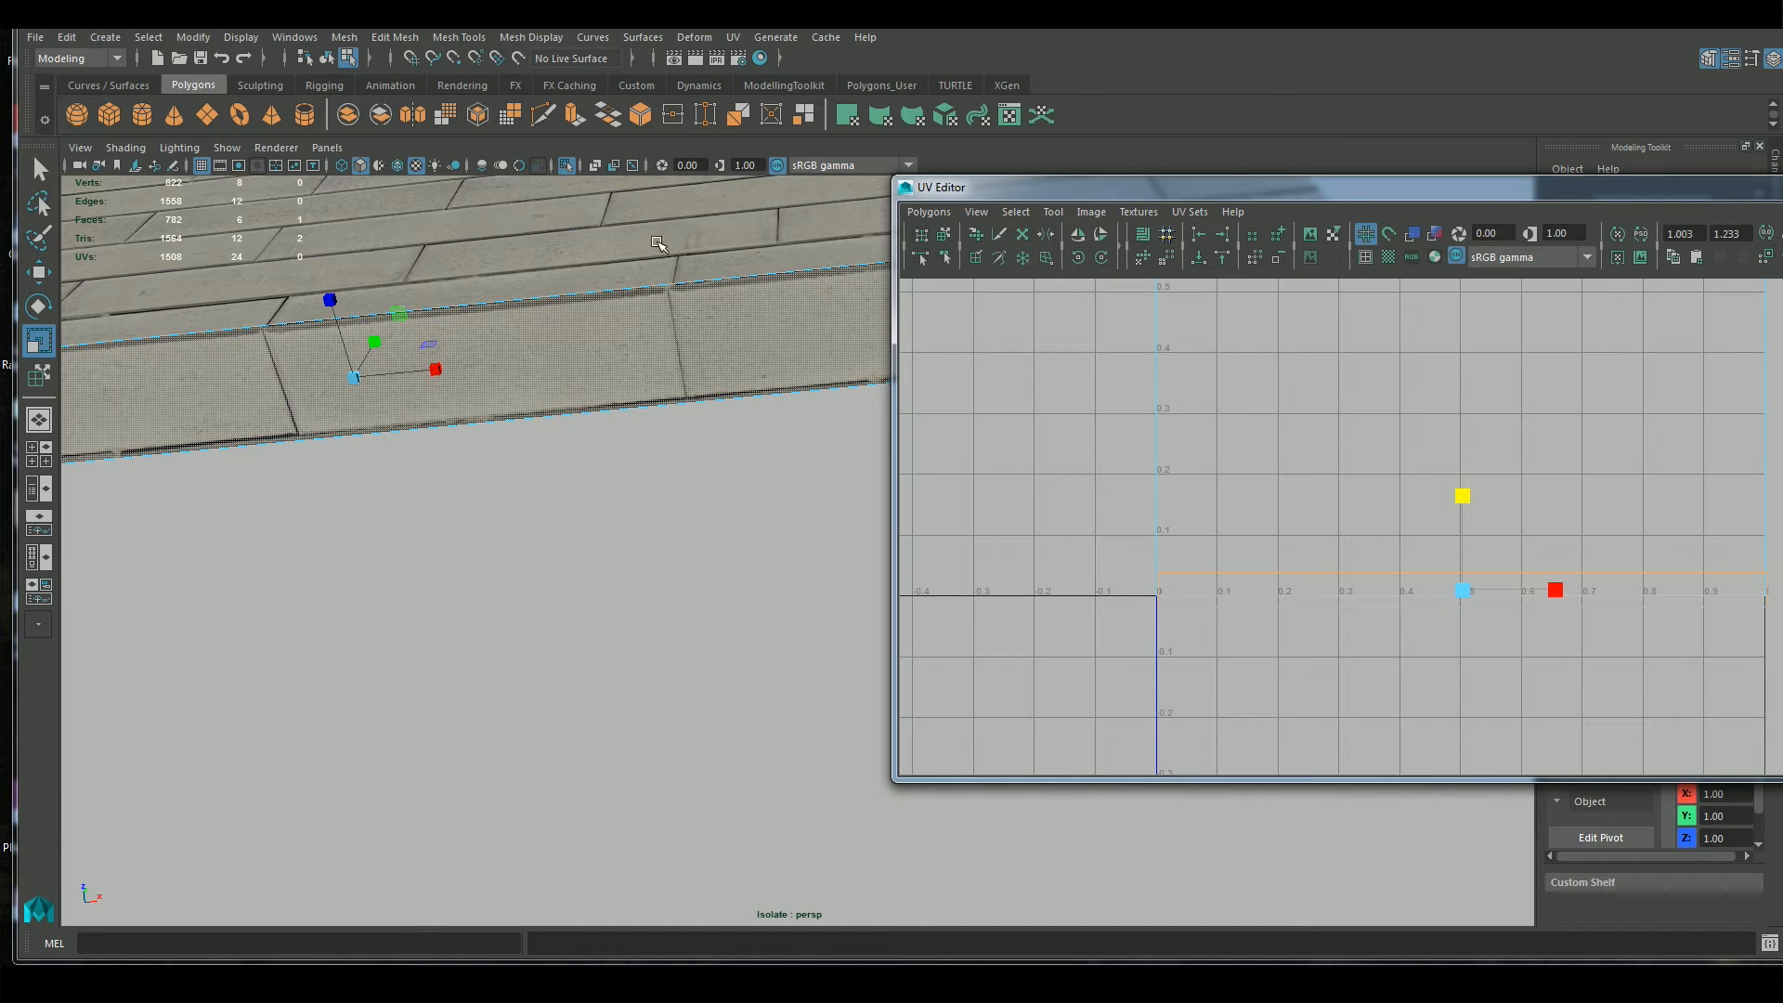
# Select the UVs of all the wall's shells in UV mode and scale them down uniformly
pyautogui.keyDown('alt'); pyautogui.moveTo(696, 509); pyautogui.dragTo(724, 615); pyautogui.keyUp('alt')
pyautogui.scroll(-1, 1398, 606)
pyautogui.scroll(-3, 1400, 607)
pyautogui.keyDown('alt'); pyautogui.moveTo(1416, 420); pyautogui.dragTo(1402, 610, button='middle'); pyautogui.keyUp('alt')
pyautogui.scroll(-5, 1591, 531)
pyautogui.moveTo(1298, 464); pyautogui.dragTo(1380, 464, button='right')
pyautogui.moveTo(1298, 354); pyautogui.dragTo(1562, 698)
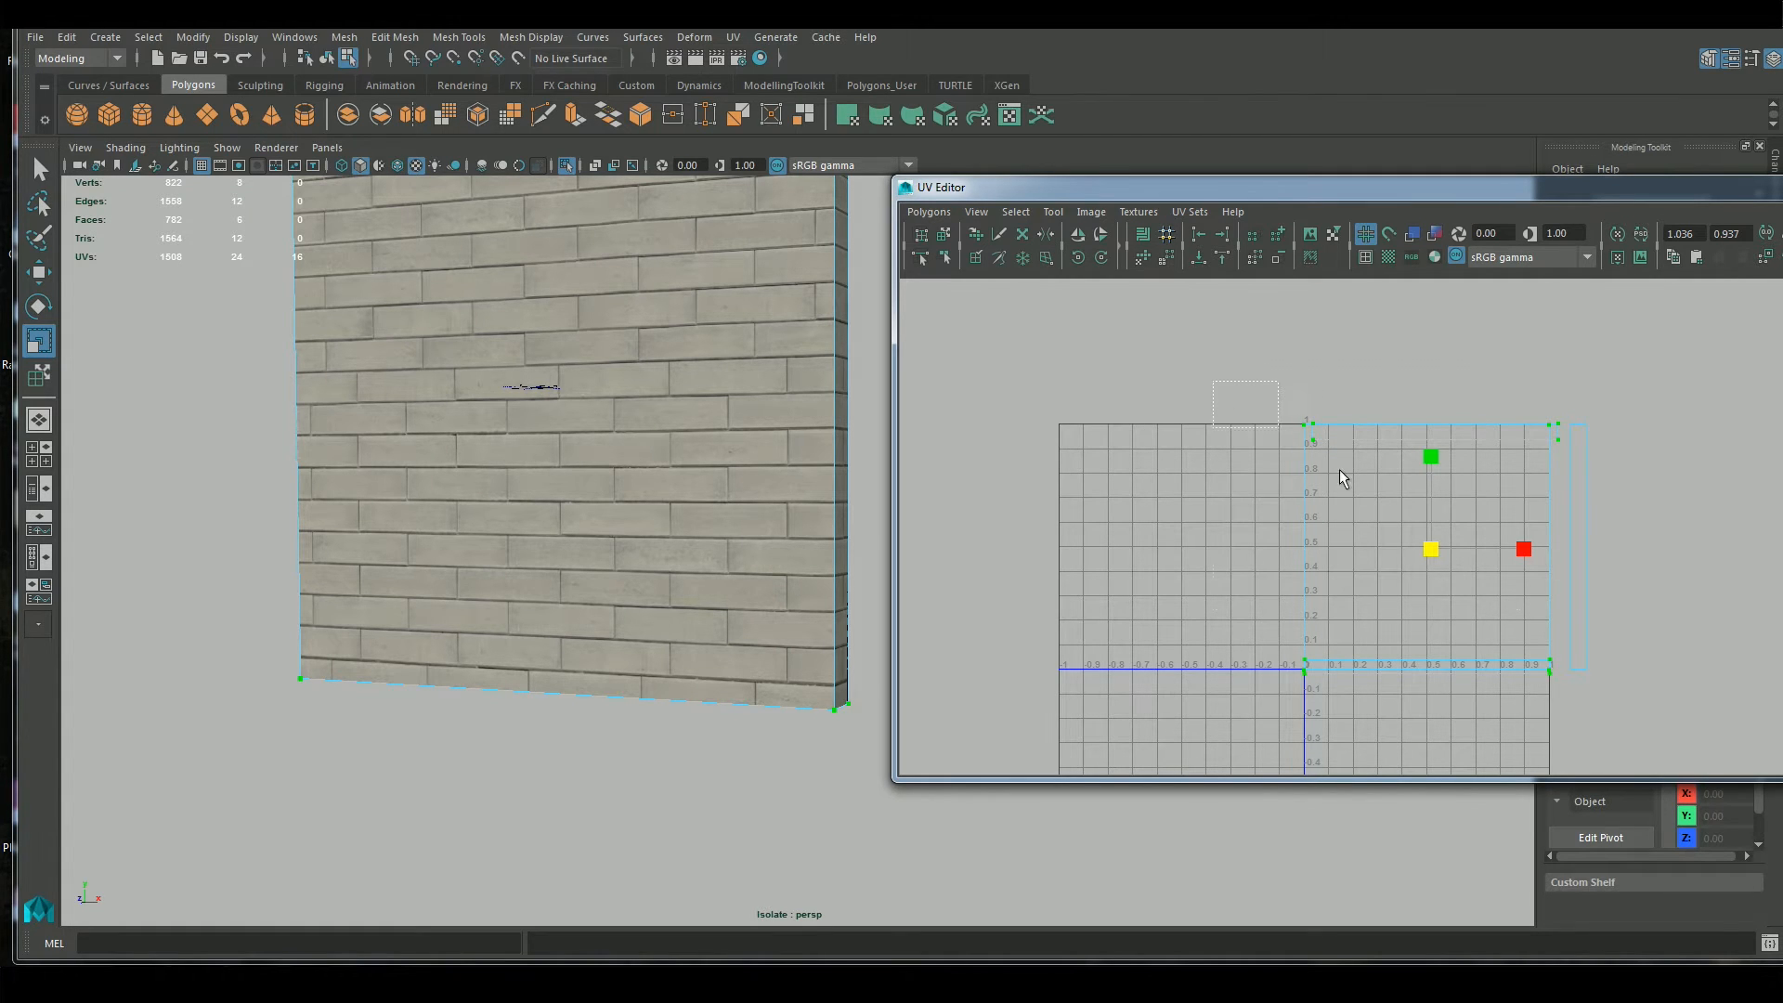
pyautogui.moveTo(1662, 762); pyautogui.dragTo(1663, 765)
pyautogui.moveTo(1443, 557); pyautogui.dragTo(1439, 554)
# Move all the shells so the front wall sits inside the 0–1 square, and adjust their uniform scale to fill it
pyautogui.press('w')
pyautogui.keyDown('alt'); pyautogui.moveTo(1497, 499); pyautogui.dragTo(1672, 420, button='right'); pyautogui.keyUp('alt')
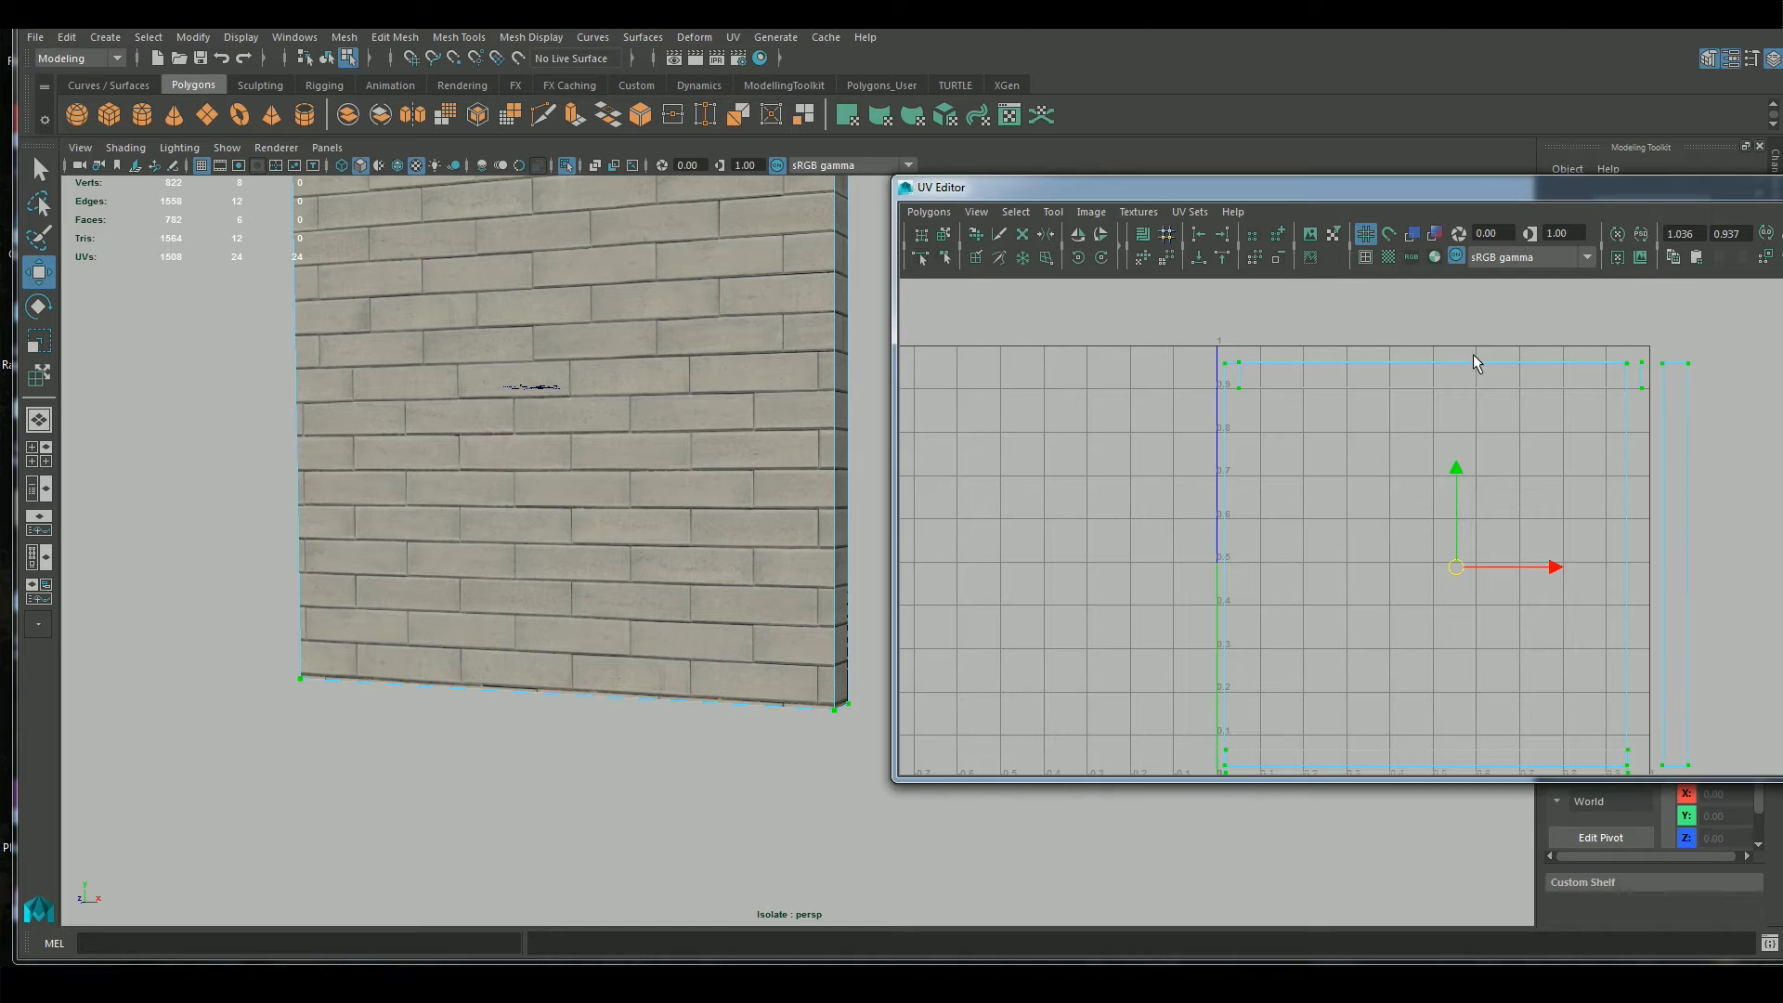
pyautogui.press('r')
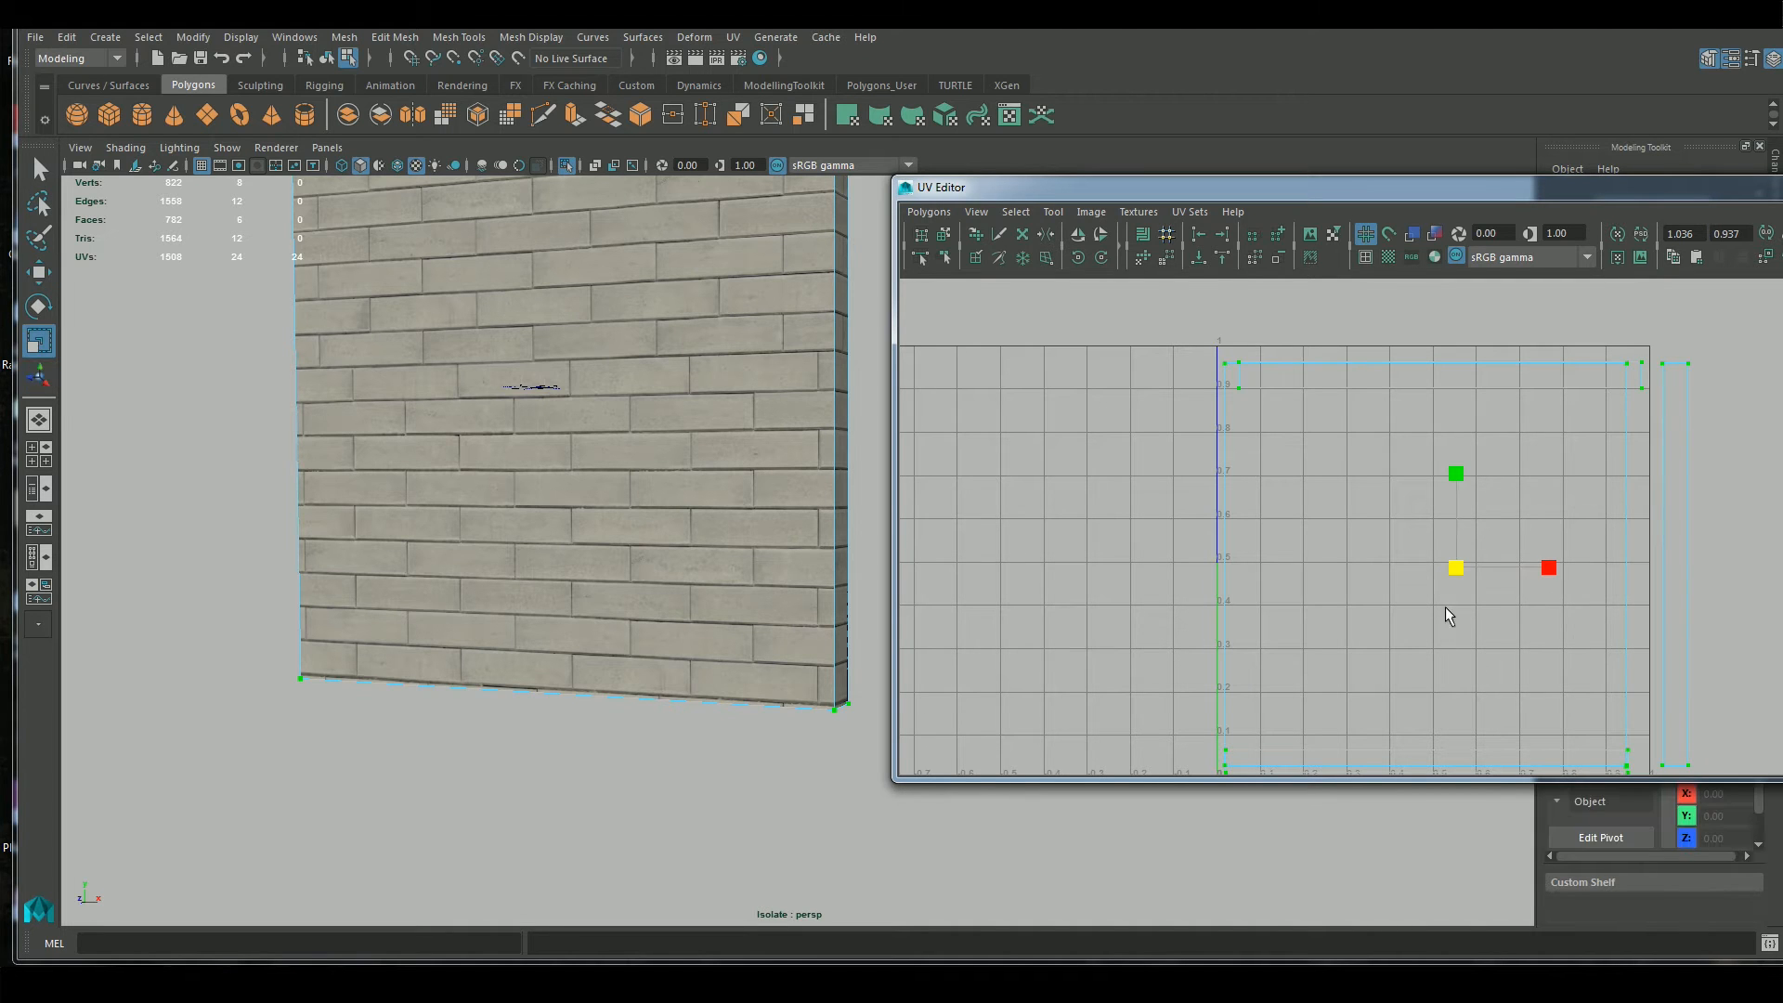
pyautogui.moveTo(1455, 569); pyautogui.dragTo(1457, 569)
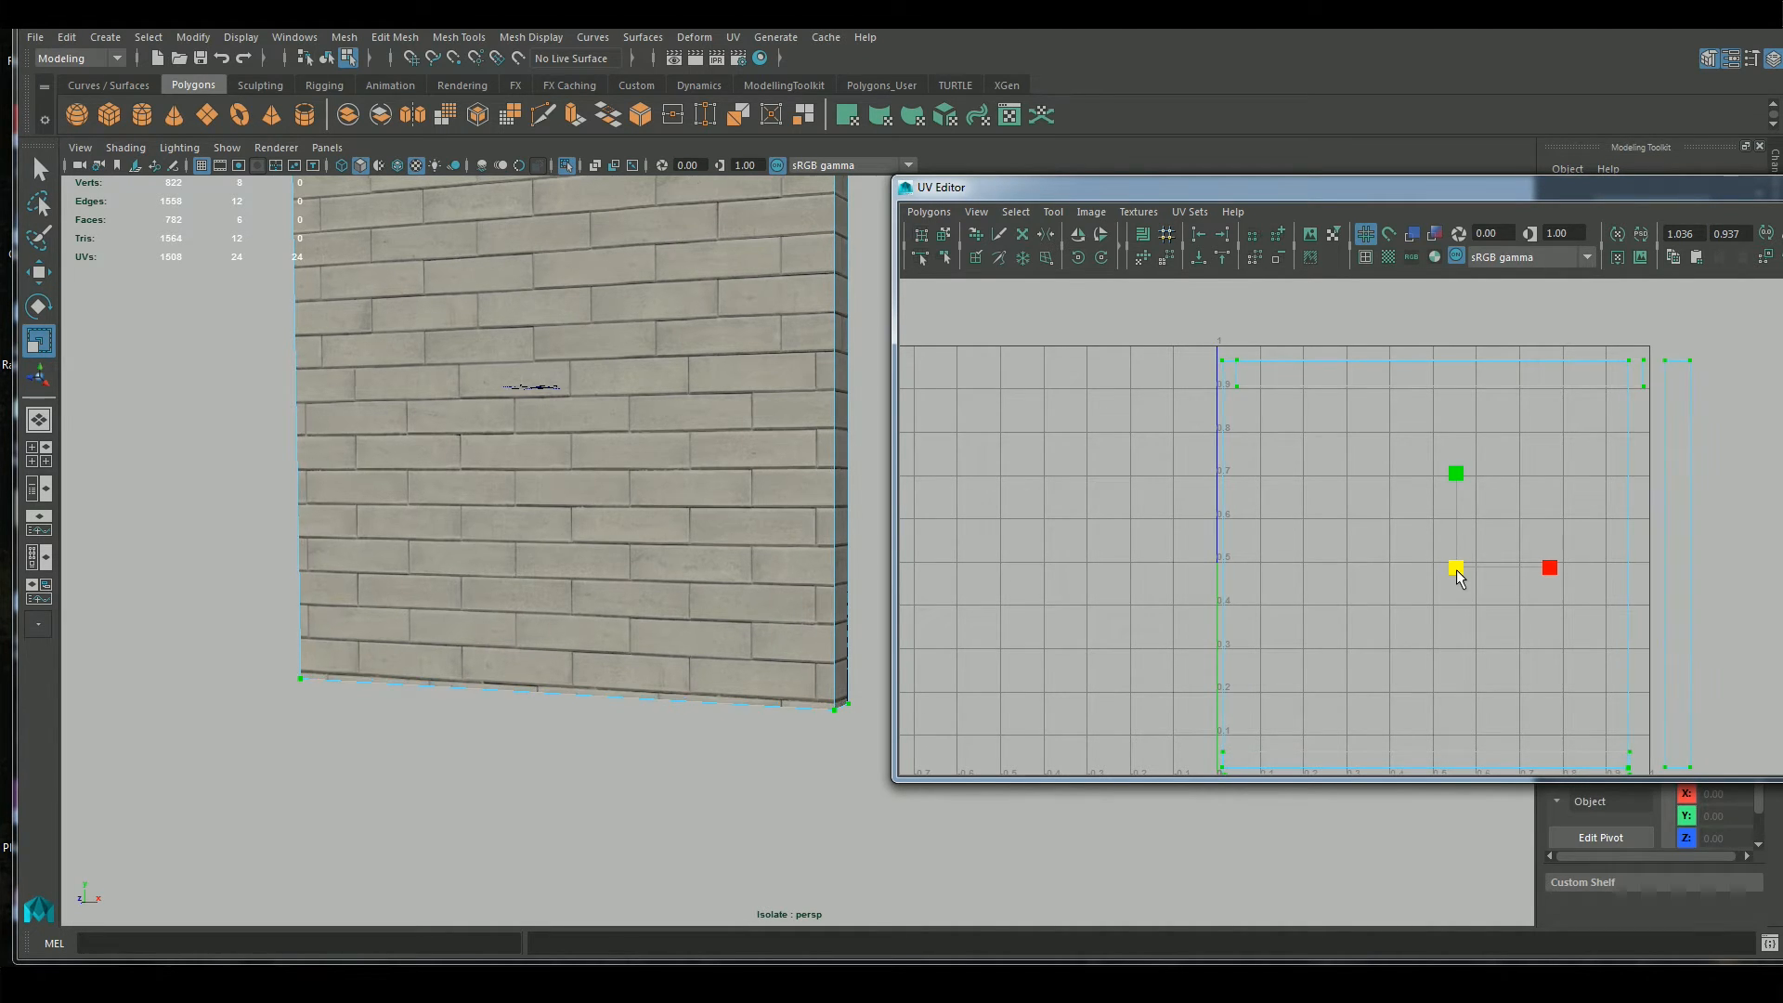
pyautogui.scroll(1, 1458, 595)
pyautogui.keyDown('alt'); pyautogui.moveTo(1436, 566); pyautogui.dragTo(1434, 509, button='middle'); pyautogui.keyUp('alt')
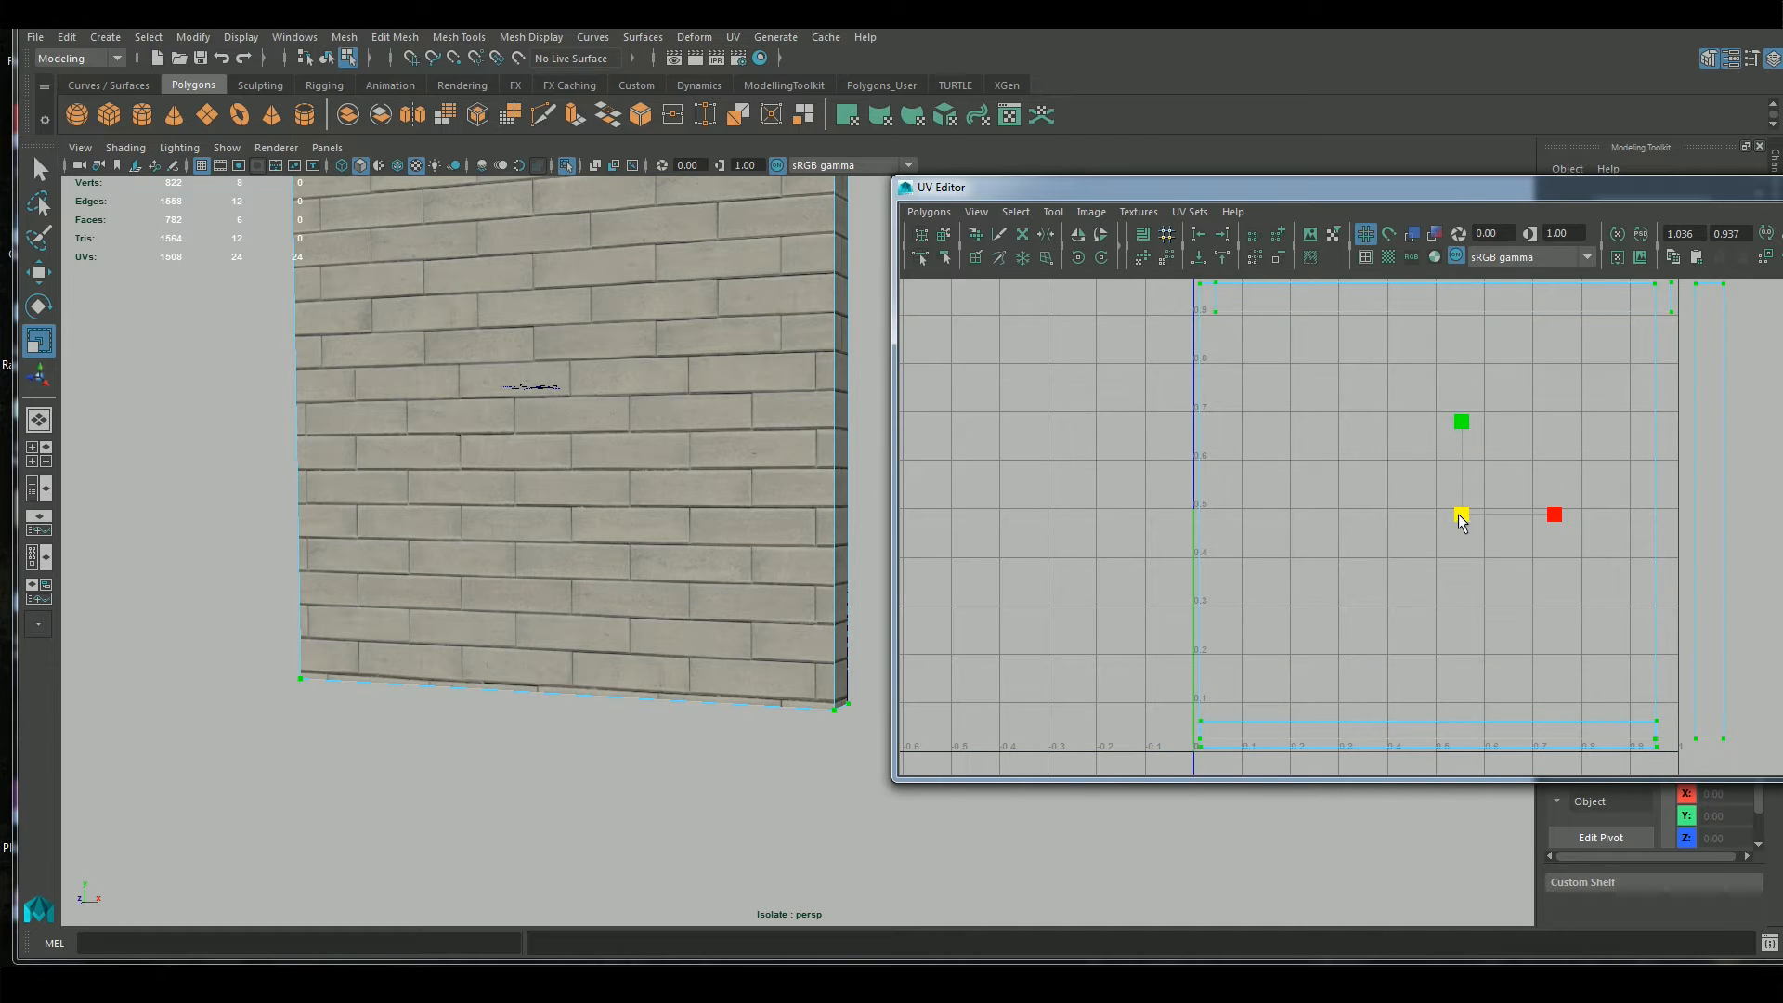
pyautogui.moveTo(1460, 519); pyautogui.dragTo(1461, 510)
# Fine-tune the position and uniform scale of all the shells against the edges of the 0–1 square
pyautogui.press('w')
pyautogui.scroll(1, 1568, 477)
pyautogui.keyDown('alt'); pyautogui.moveTo(1568, 478); pyautogui.dragTo(1575, 659, button='middle'); pyautogui.keyUp('alt')
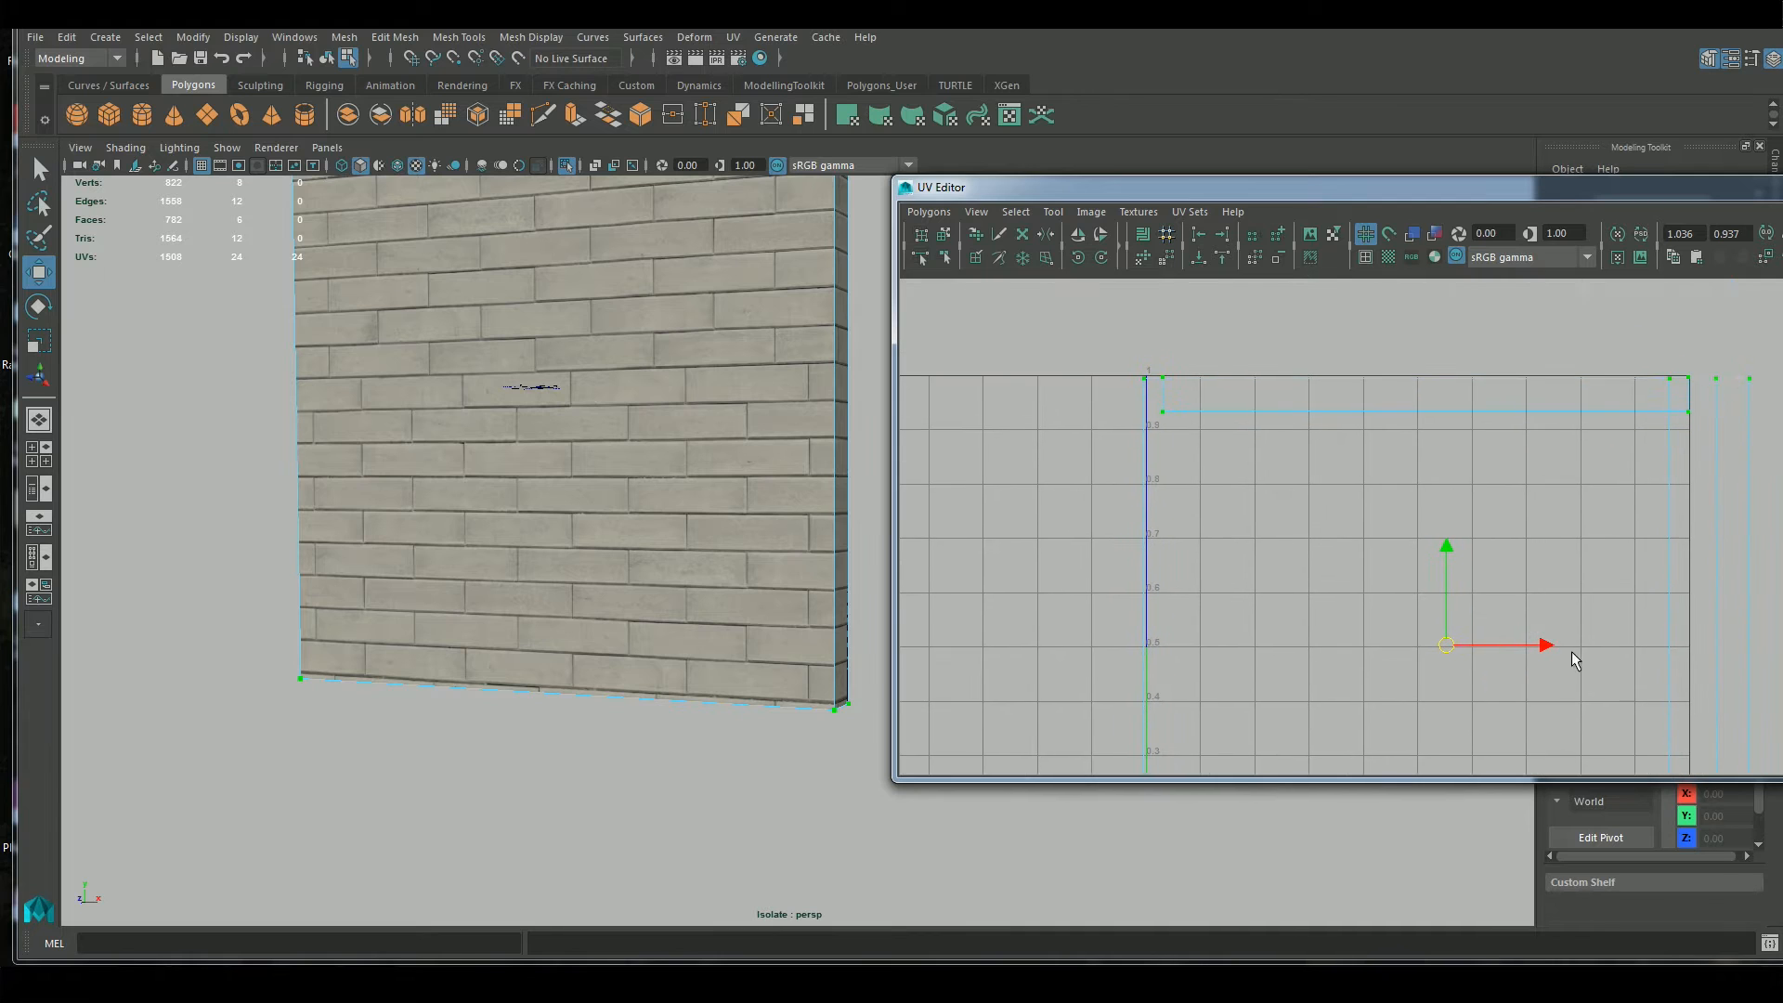
pyautogui.press('r')
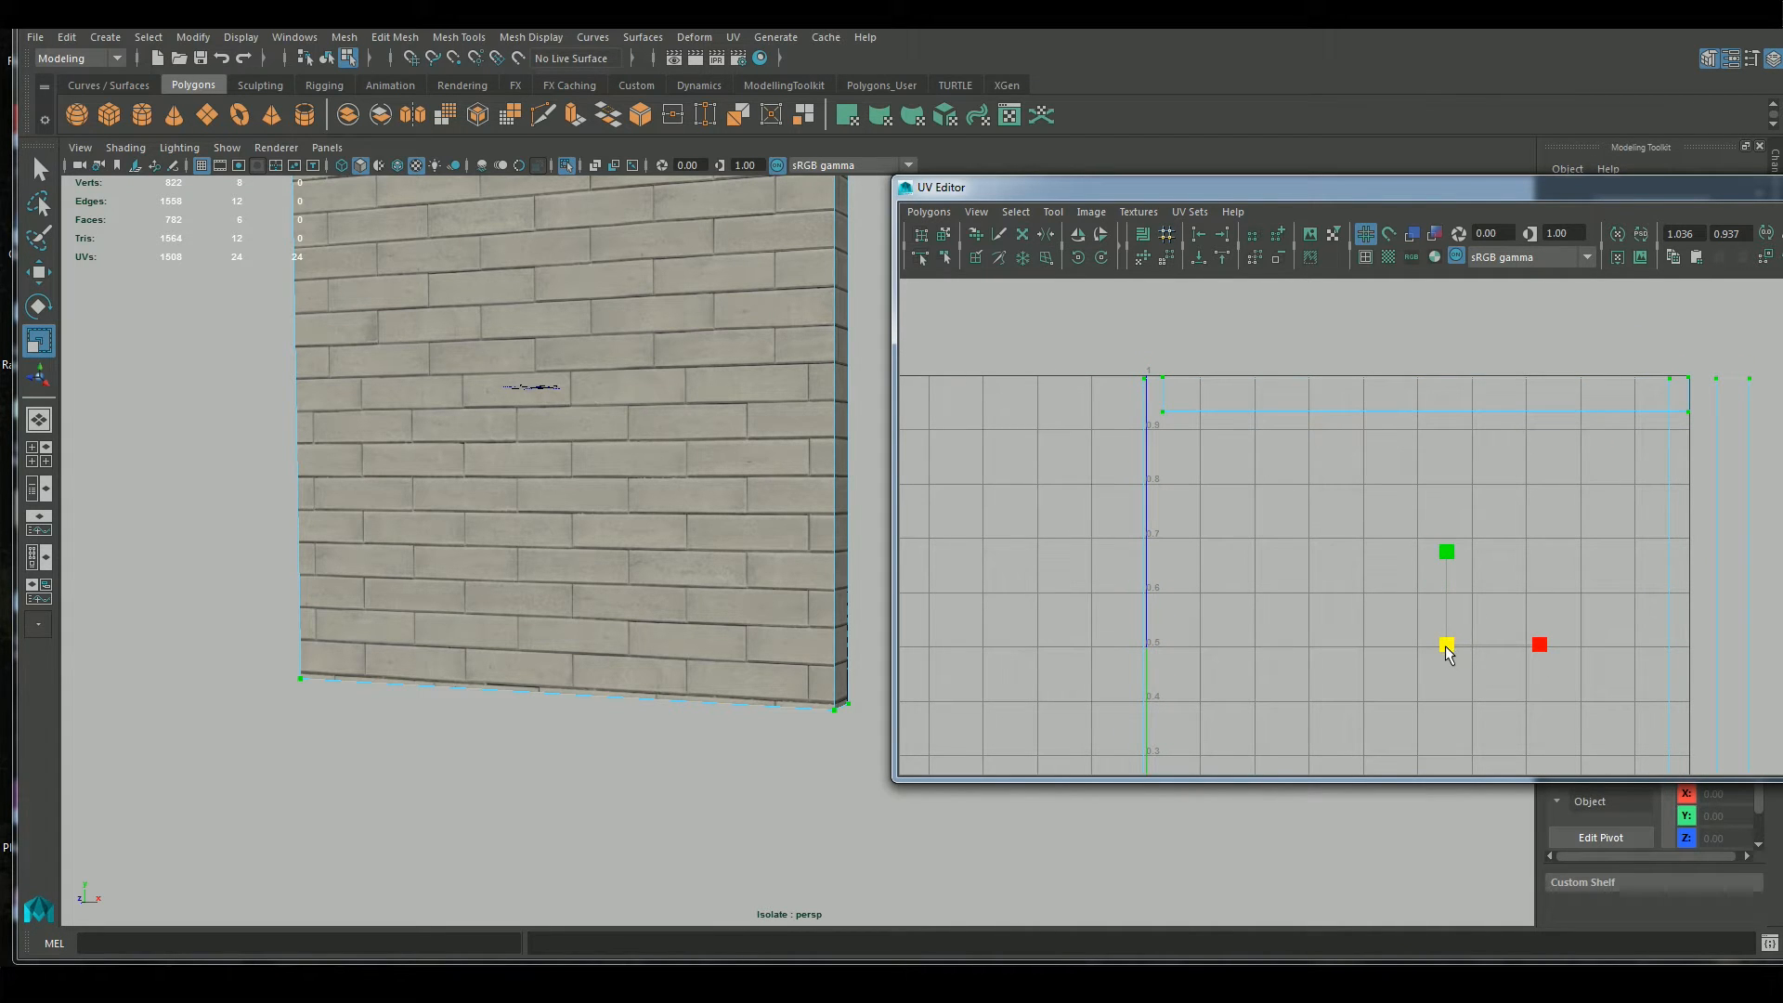
pyautogui.moveTo(1447, 647); pyautogui.dragTo(1445, 648)
pyautogui.scroll(2, 1476, 650)
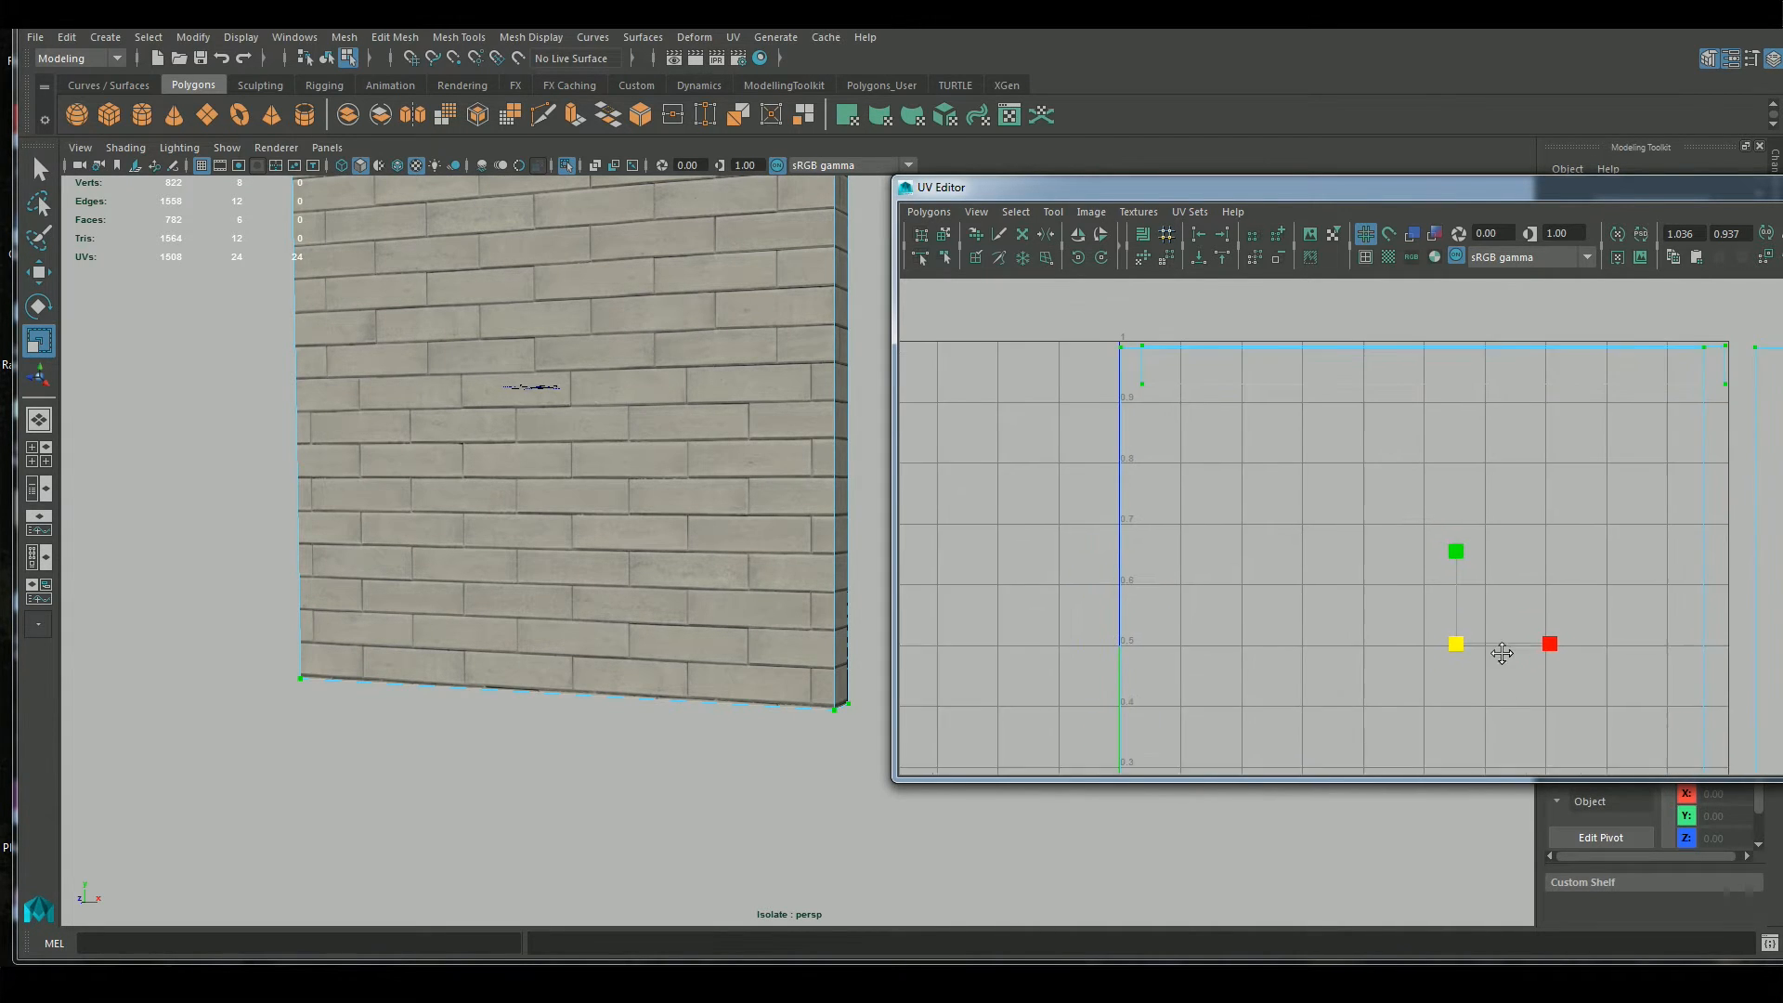
pyautogui.press('w')
pyautogui.moveTo(1555, 635); pyautogui.dragTo(1556, 635)
pyautogui.scroll(-3, 1565, 700)
pyautogui.scroll(1, 1565, 699)
pyautogui.keyDown('alt'); pyautogui.moveTo(1560, 687); pyautogui.dragTo(1438, 526, button='middle'); pyautogui.keyUp('alt')
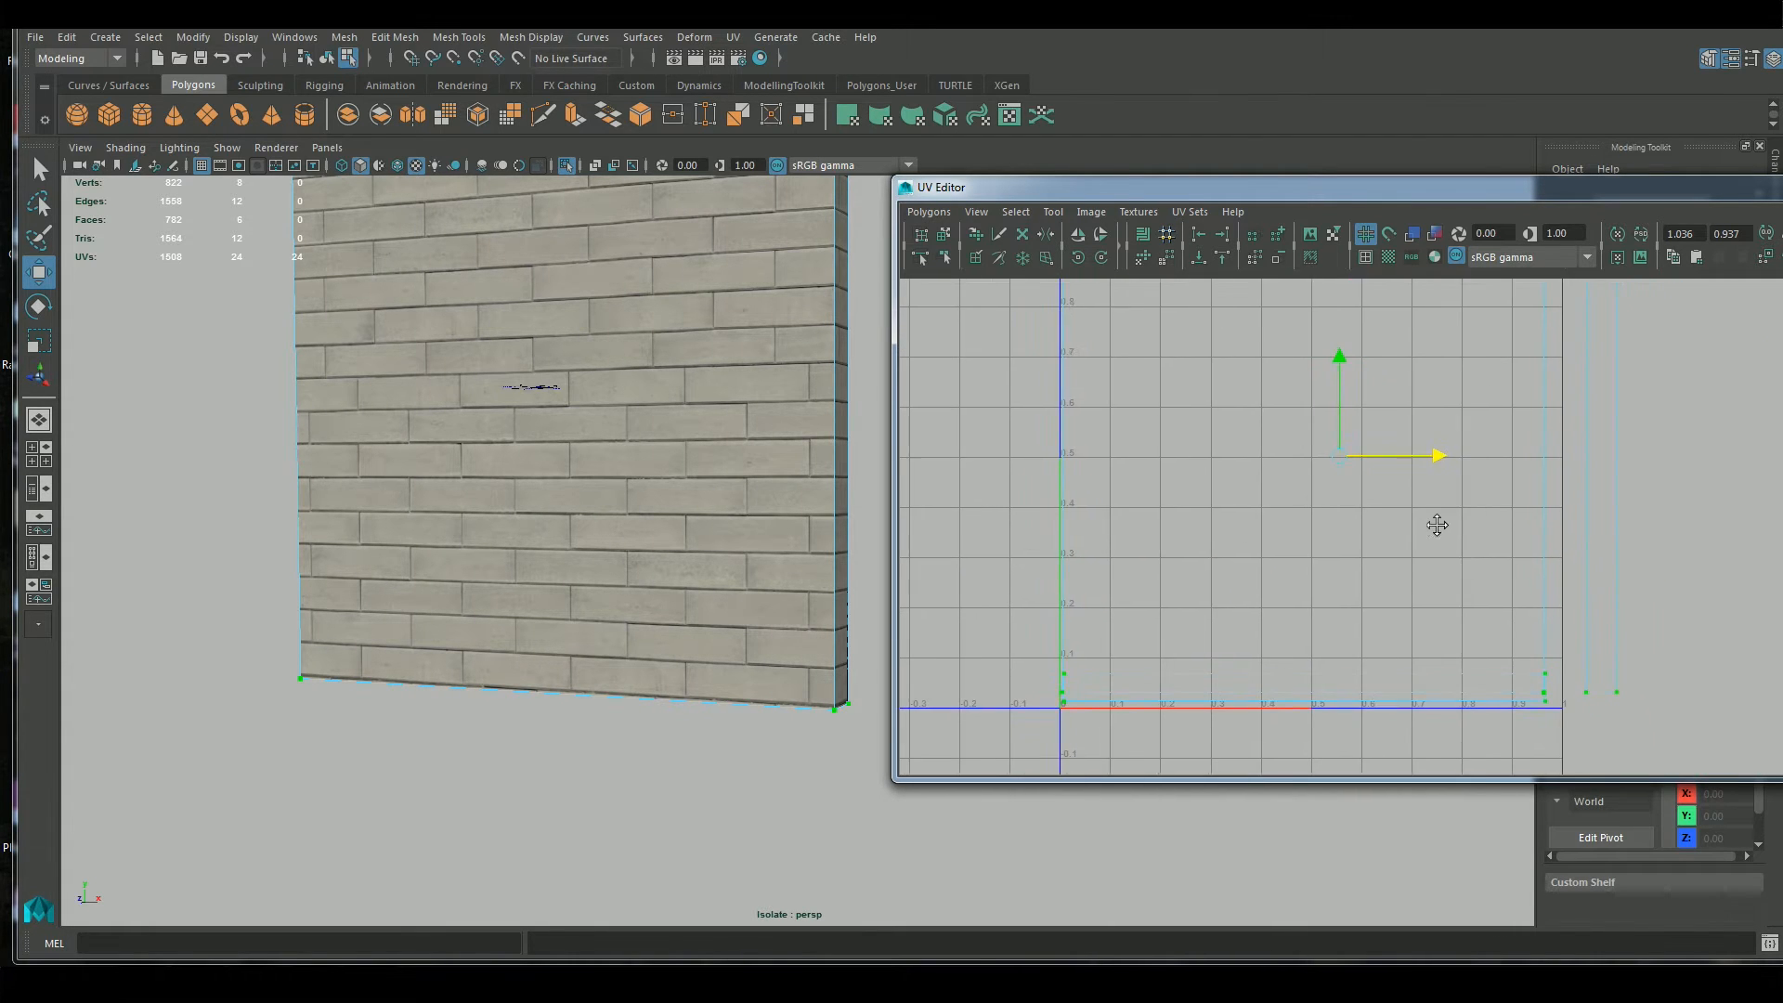
pyautogui.scroll(1, 1475, 409)
pyautogui.keyDown('alt'); pyautogui.moveTo(1549, 289); pyautogui.dragTo(1538, 455, button='middle'); pyautogui.keyUp('alt')
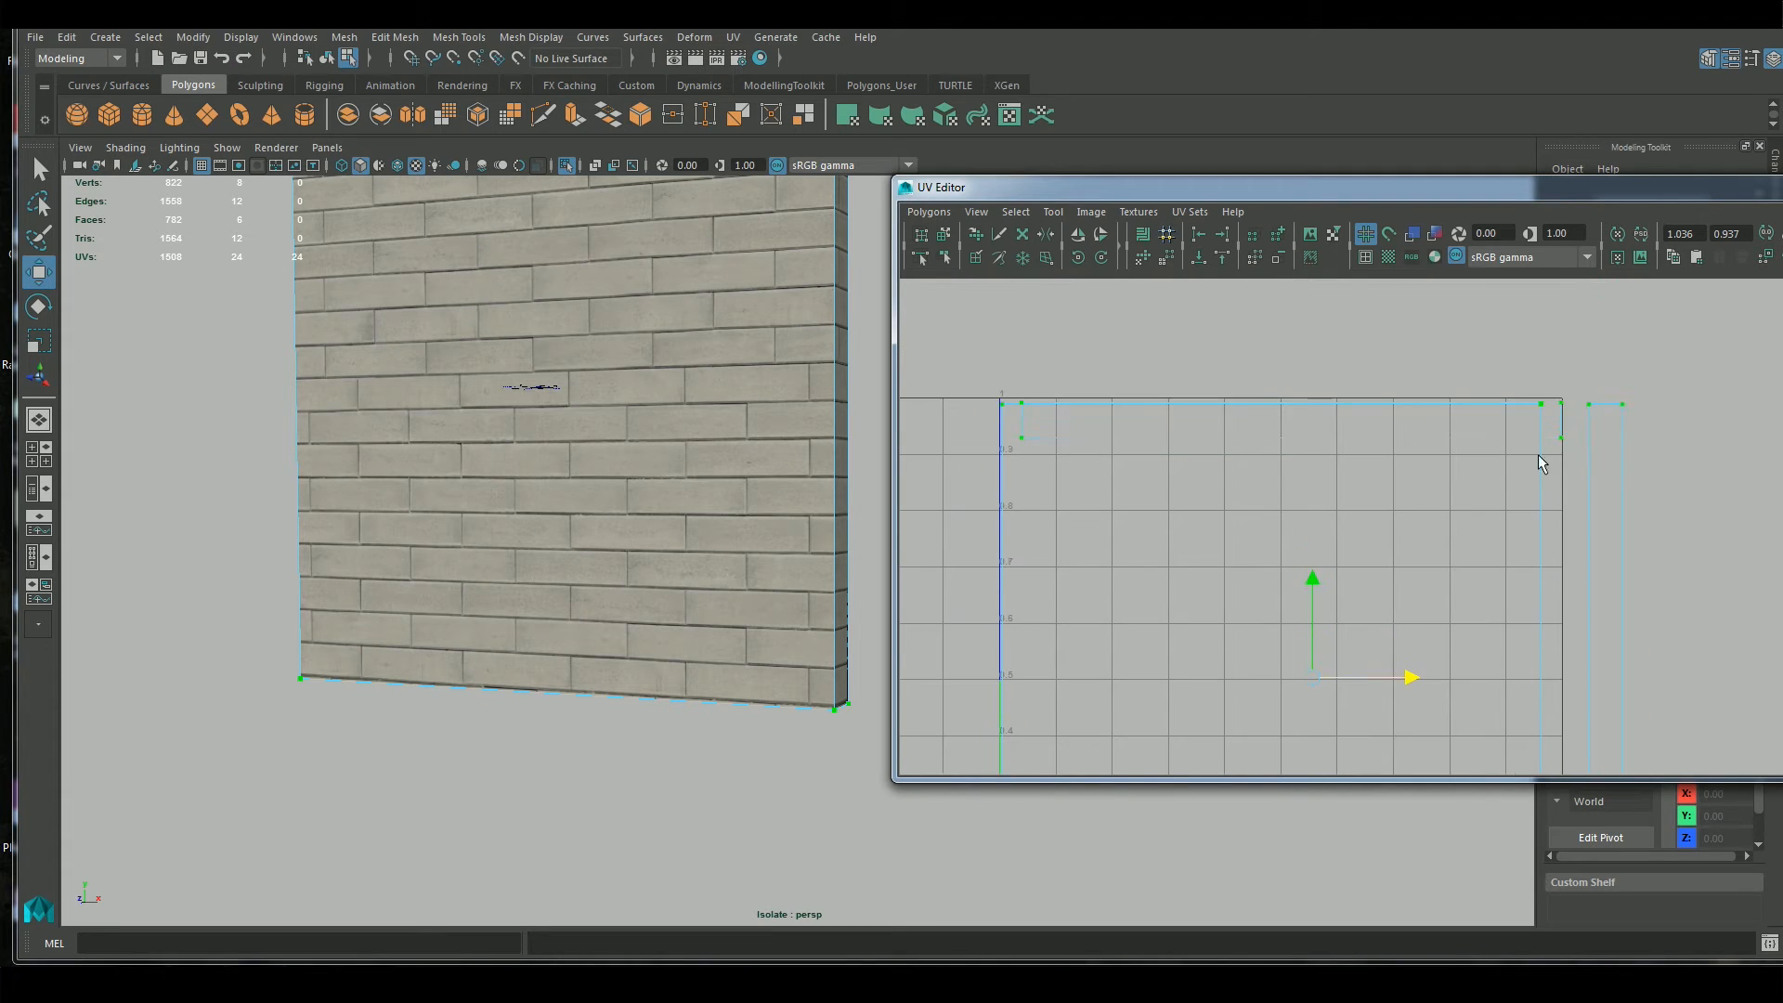
# Separate one of the overlapping side strips with the Move UV Shell tool and move it farther from the 0–1 square in U
pyautogui.moveTo(1577, 377); pyautogui.dragTo(1648, 455)
pyautogui.click(1058, 316)
pyautogui.click(943, 235)
pyautogui.click(1605, 517)
pyautogui.scroll(-1, 1645, 700)
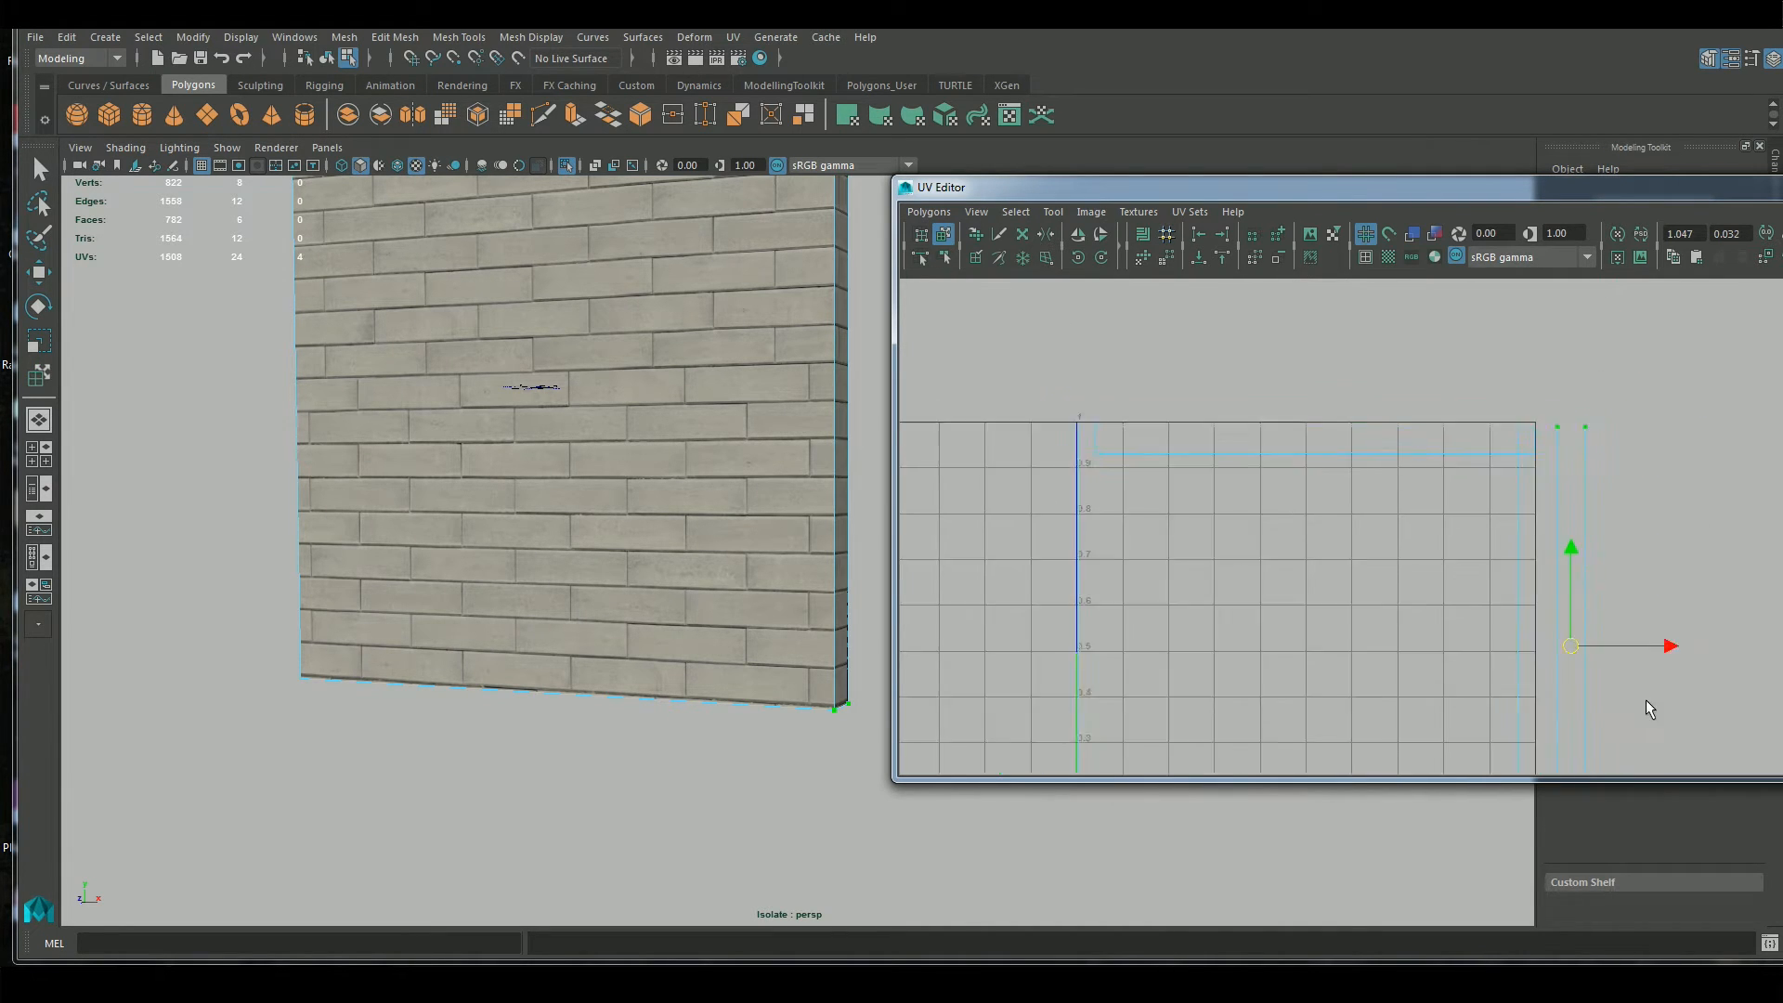
pyautogui.moveTo(1664, 634); pyautogui.dragTo(1718, 633)
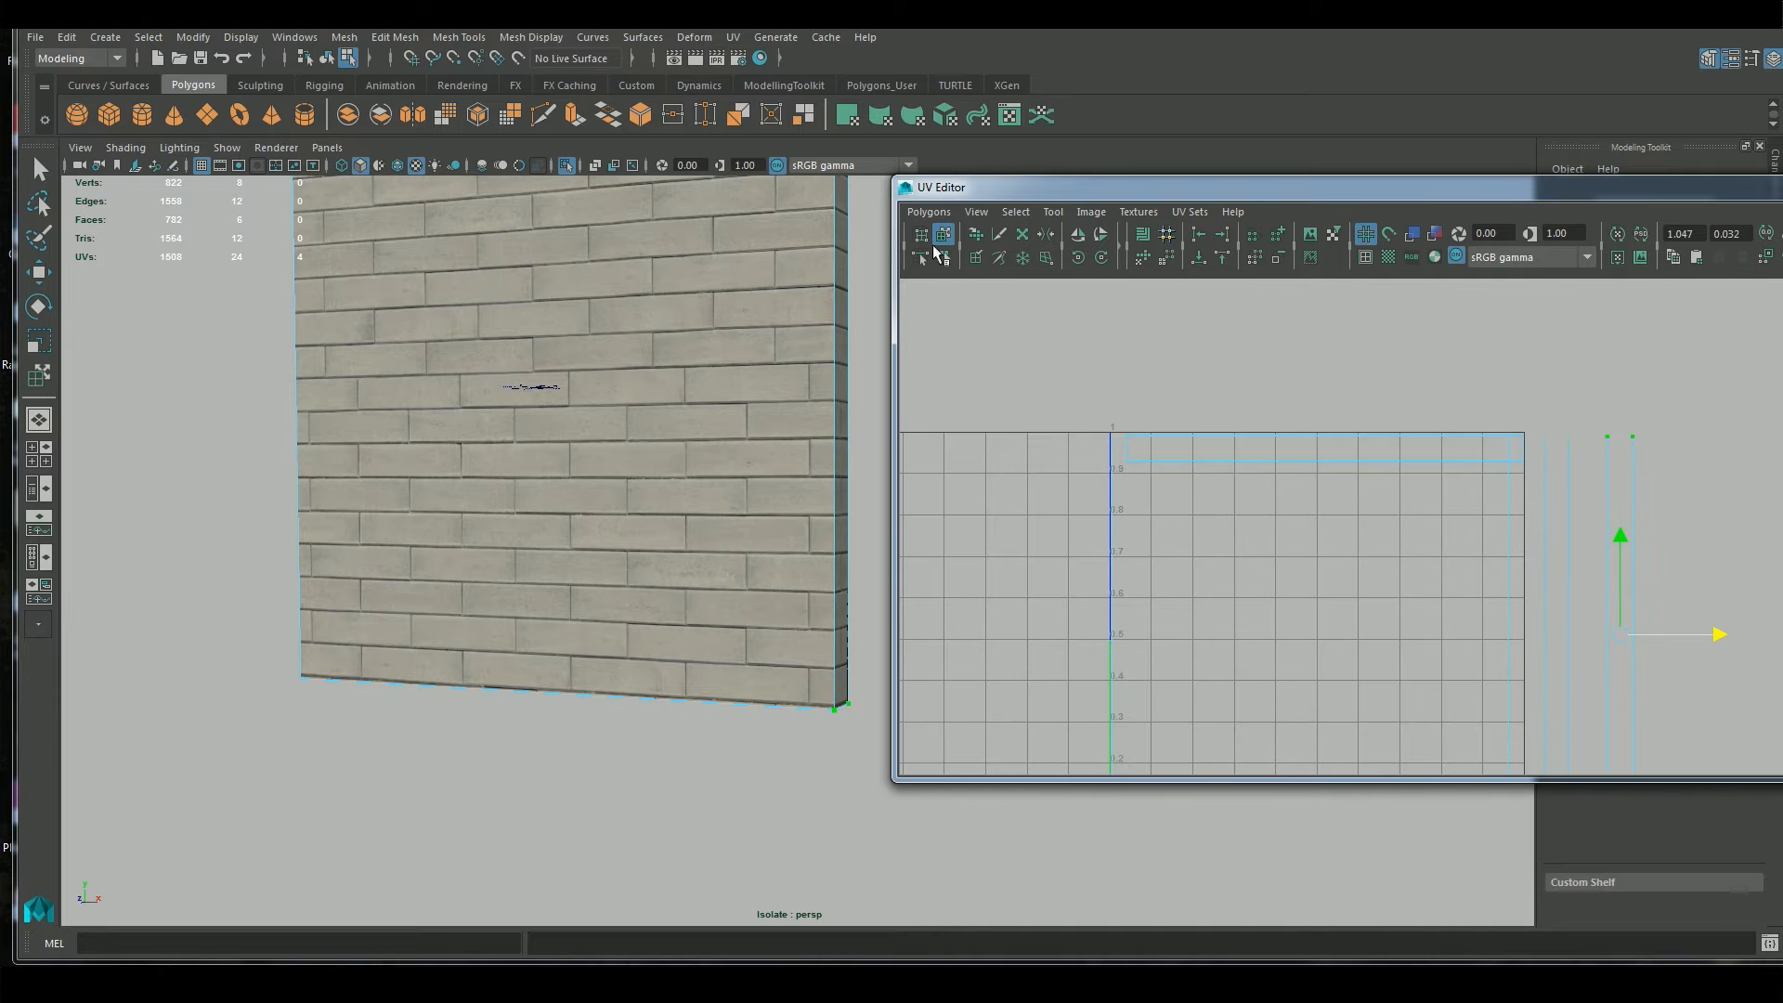
# Try sliding the separated side strip back toward the 0–1 square while viewing the wall's end face, undo the last move, and leave the tool
pyautogui.keyDown('alt'); pyautogui.moveTo(782, 713); pyautogui.dragTo(807, 600); pyautogui.keyUp('alt')
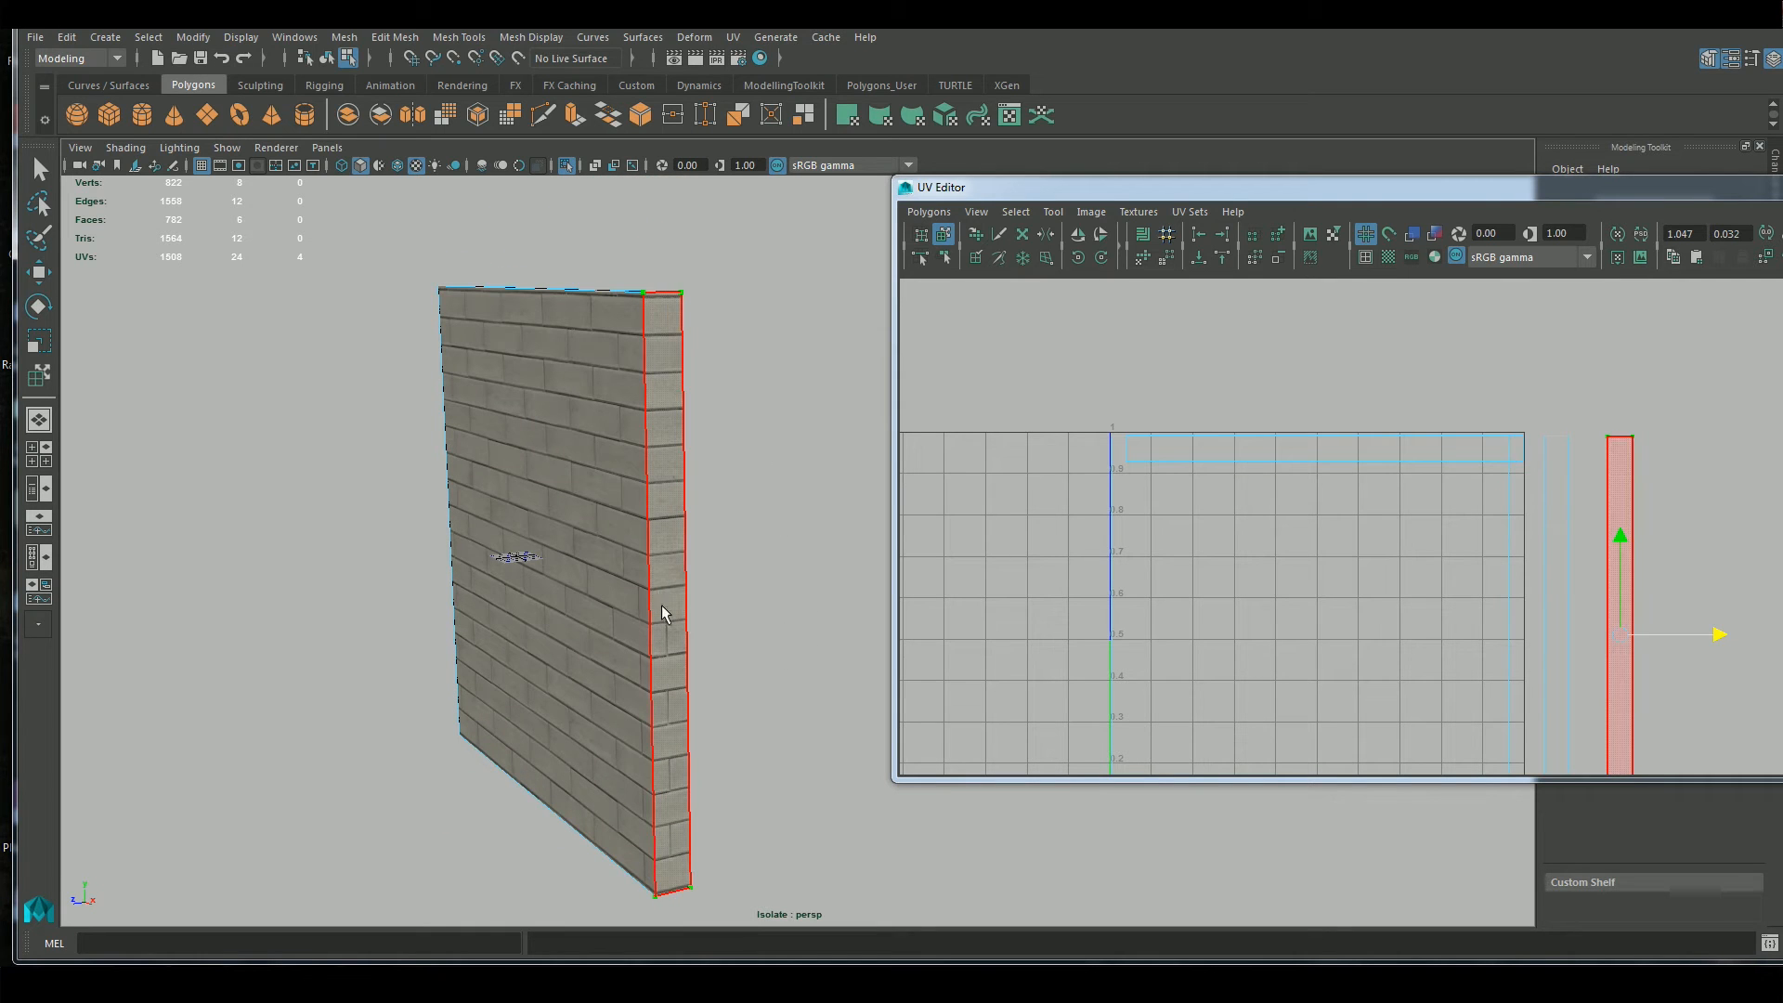
pyautogui.keyDown('alt'); pyautogui.moveTo(730, 555); pyautogui.dragTo(752, 533); pyautogui.keyUp('alt')
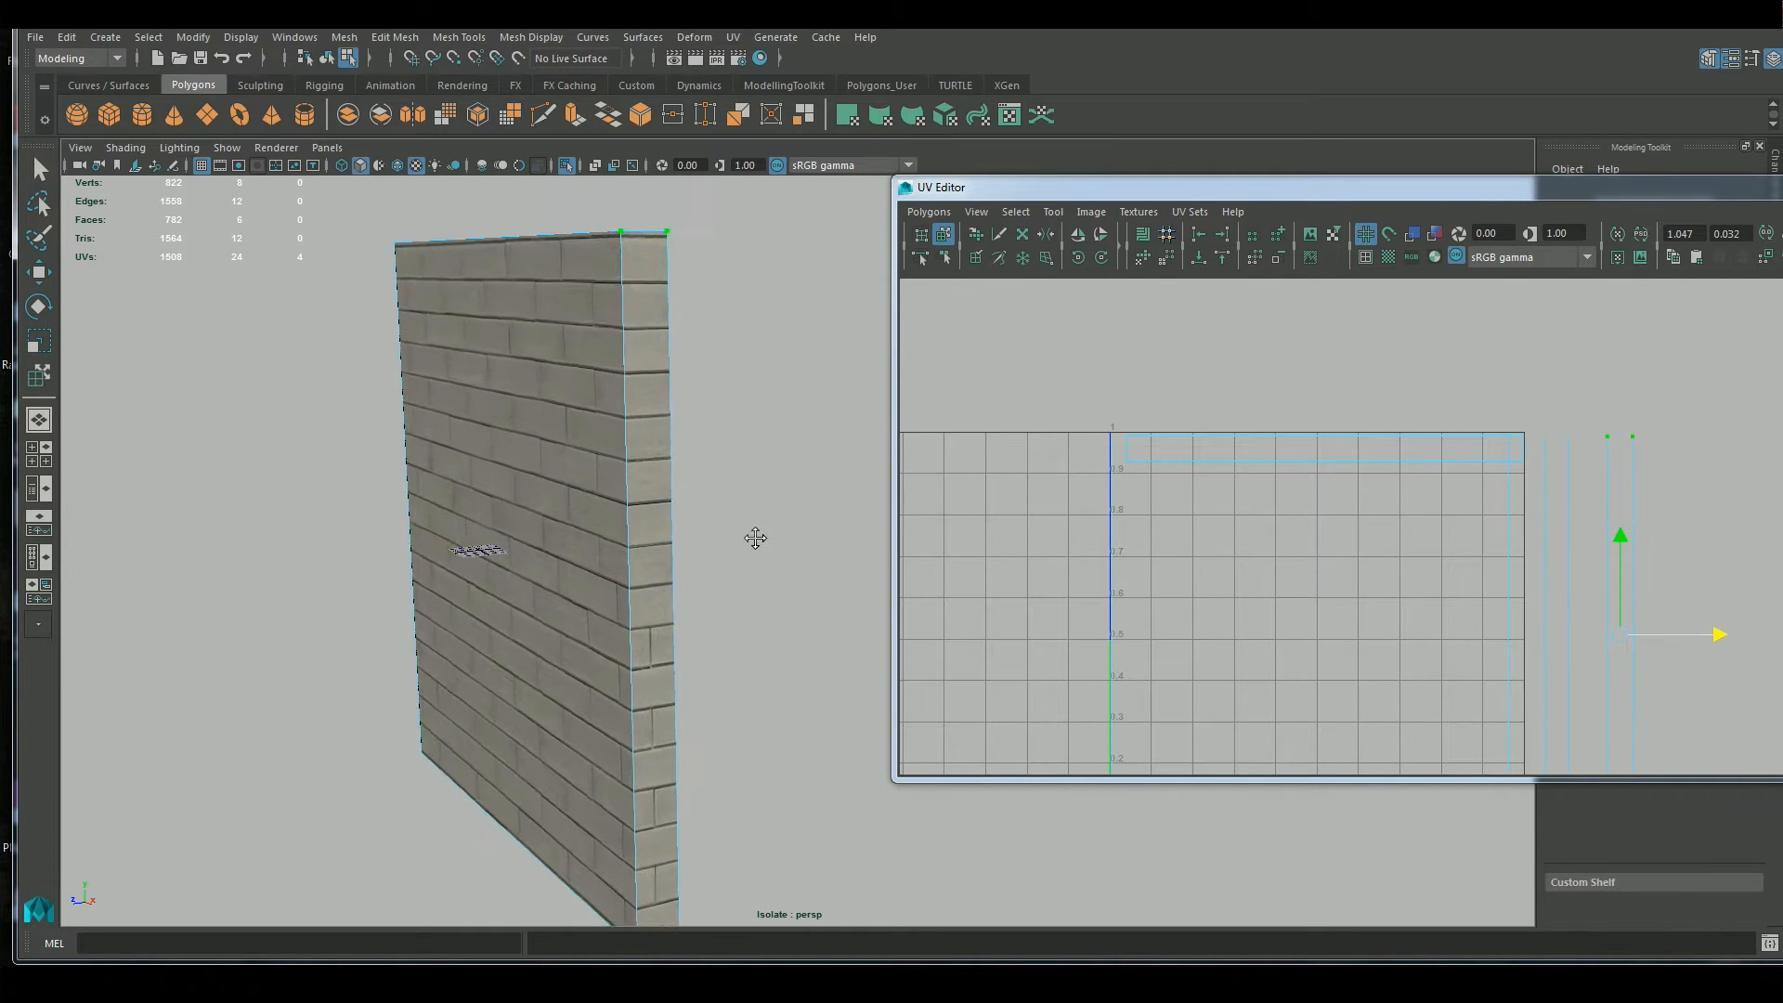
pyautogui.moveTo(1625, 639); pyautogui.dragTo(1527, 639)
pyautogui.click(1584, 633)
pyautogui.hotkey('ctrl', 'z')
pyautogui.press('q')
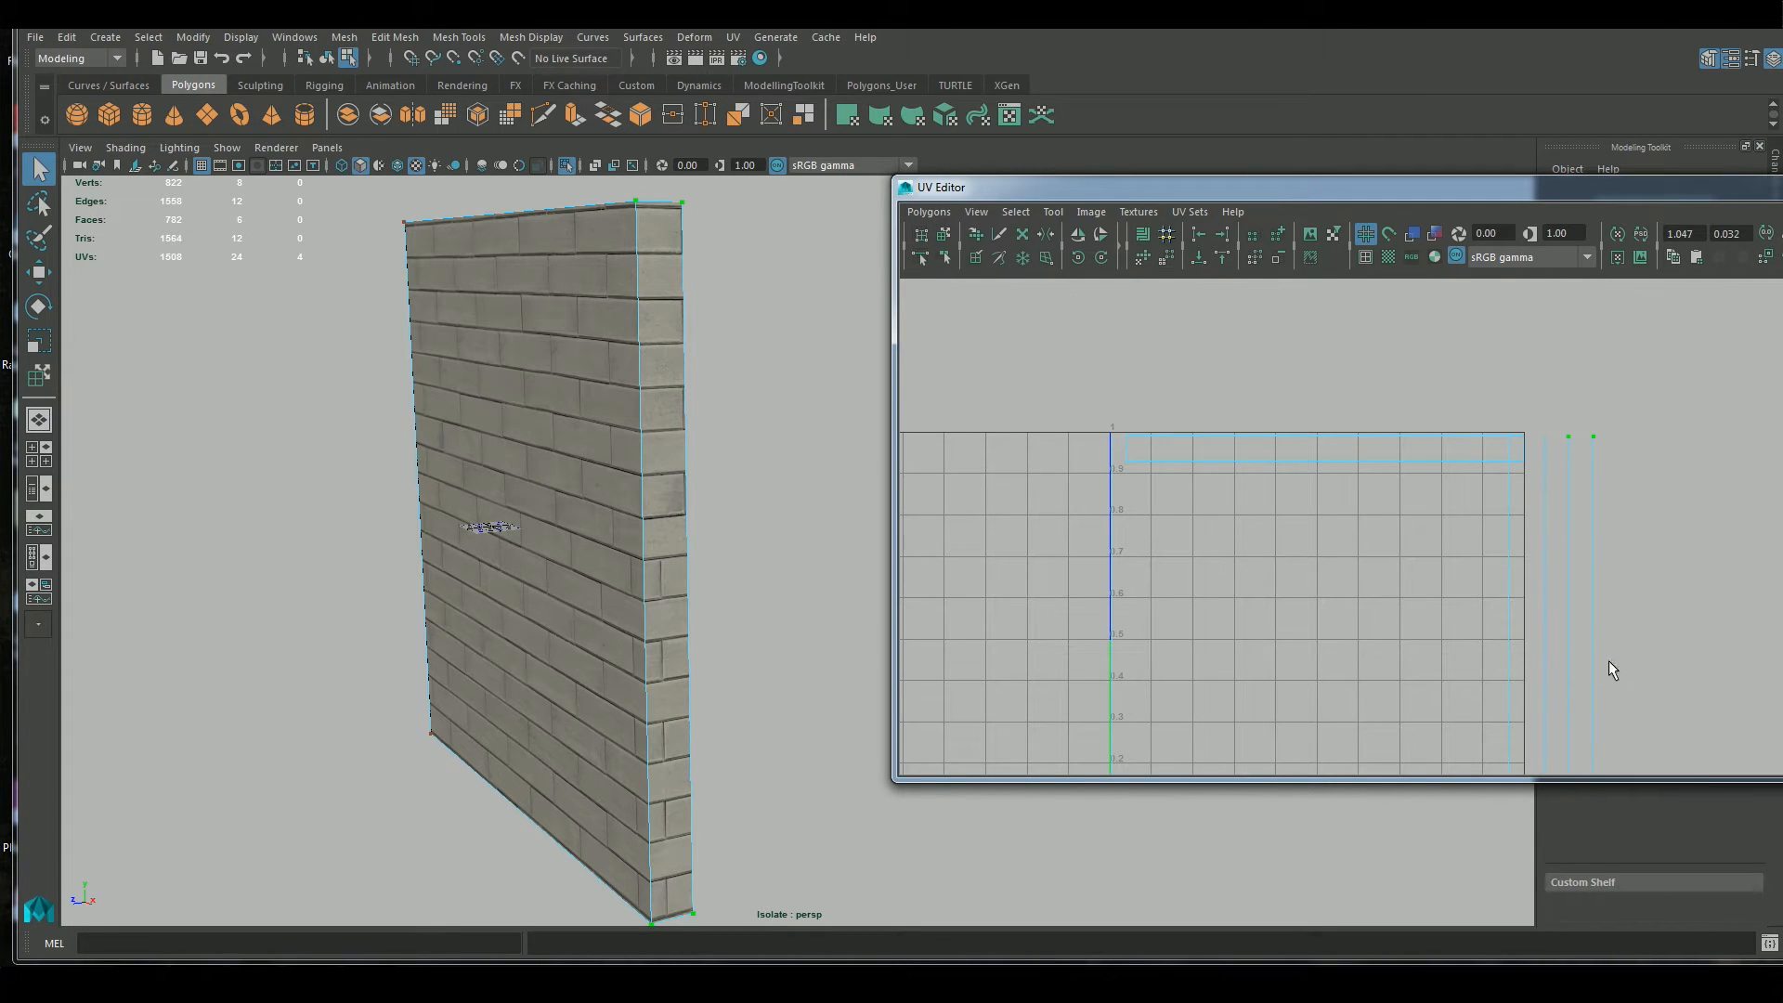
# Move the separated side strip well clear of the other one and adjust its height to line up the end face's bricks
pyautogui.press('w')
pyautogui.moveTo(1581, 637); pyautogui.dragTo(1662, 639)
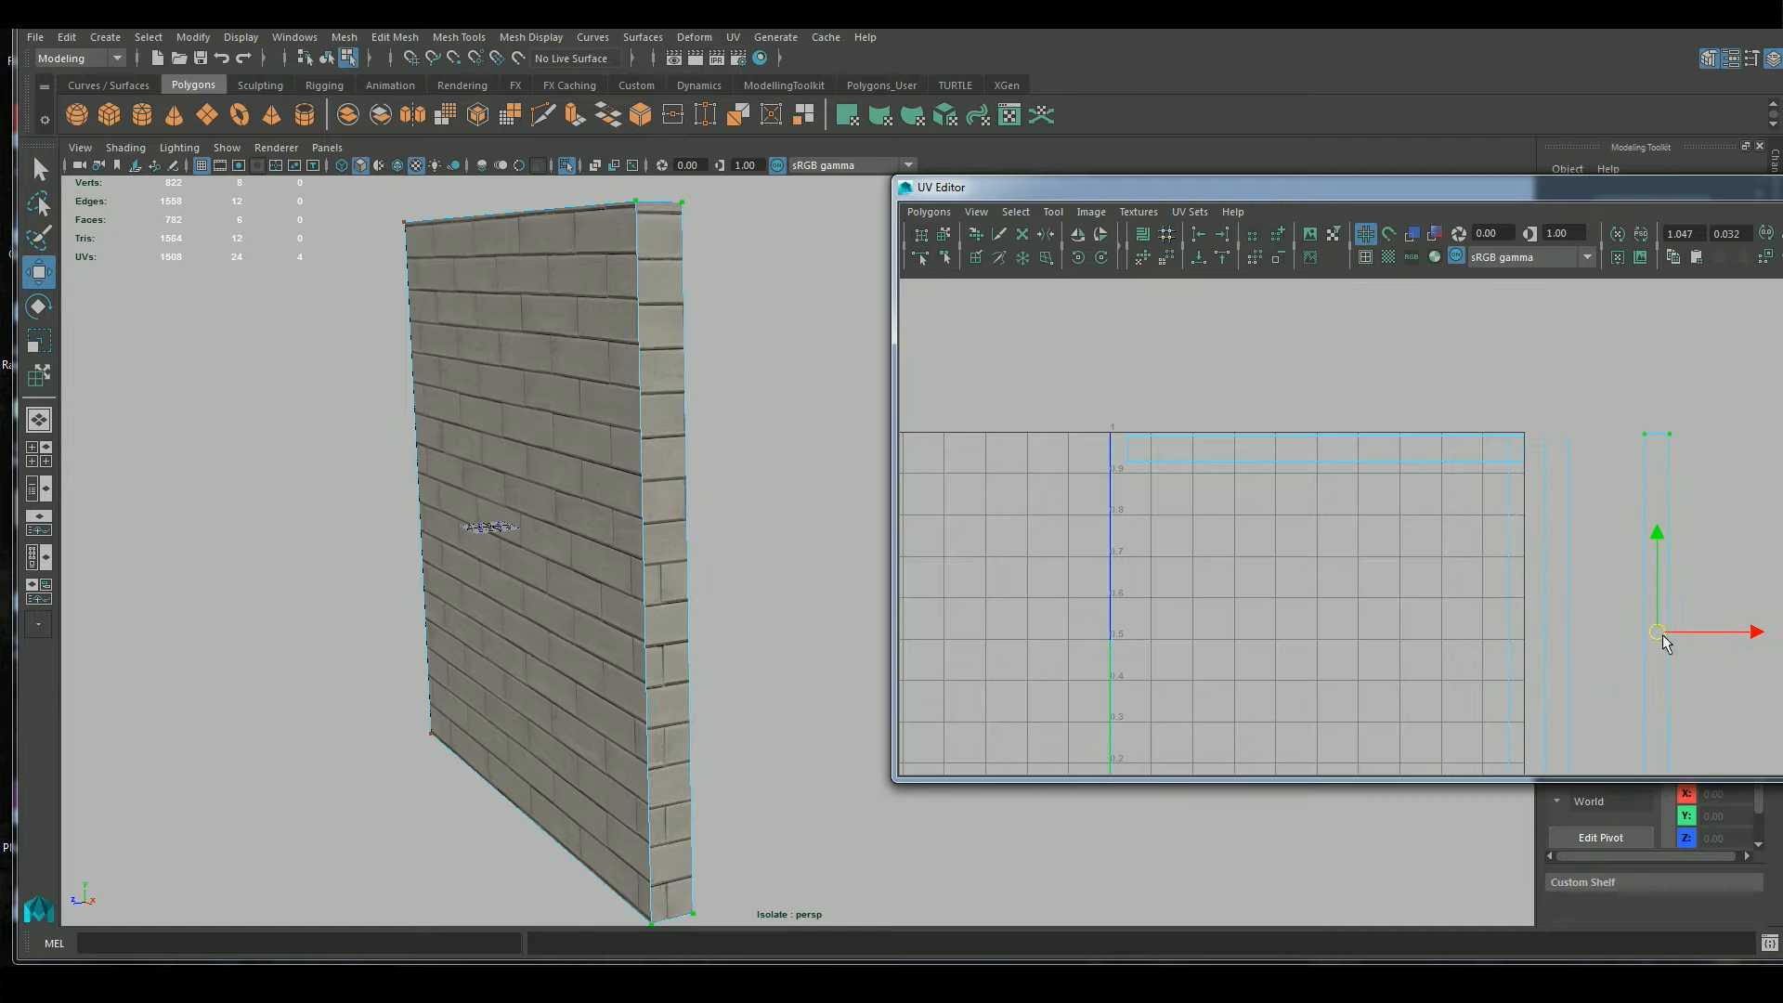
pyautogui.keyDown('alt'); pyautogui.moveTo(1640, 582); pyautogui.dragTo(1633, 556, button='middle'); pyautogui.keyUp('alt')
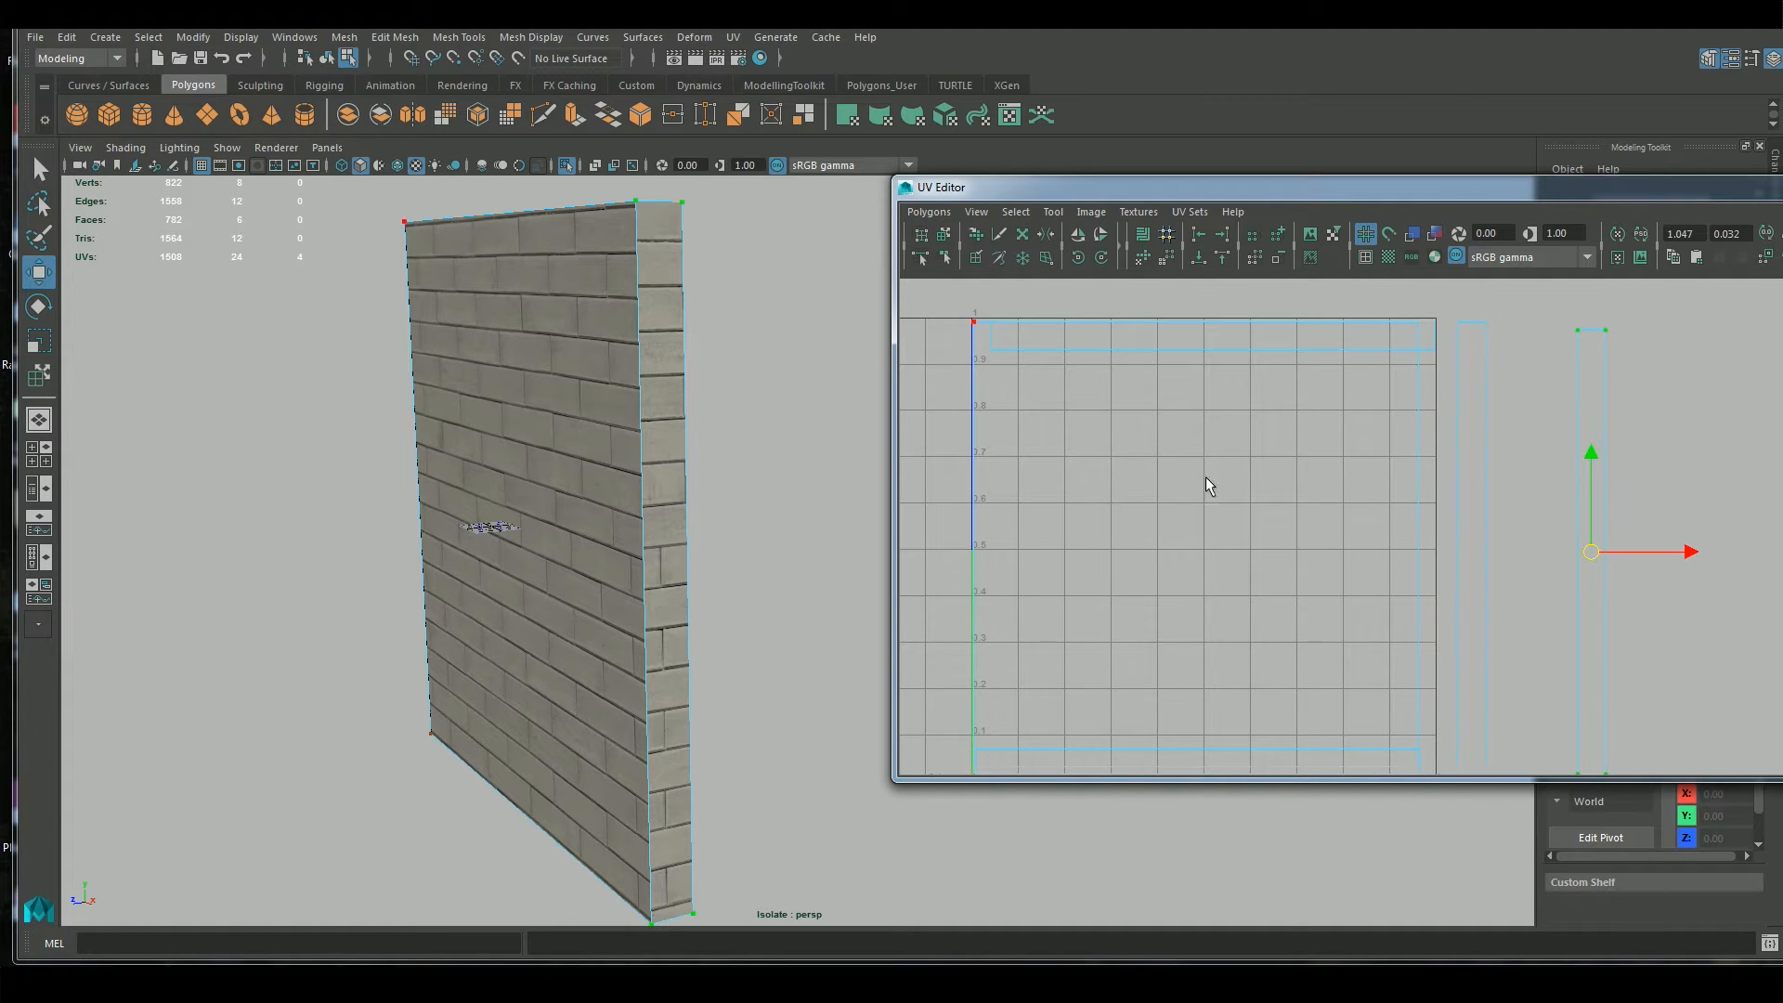
pyautogui.scroll(1, 1475, 470)
pyautogui.keyDown('alt'); pyautogui.moveTo(1478, 471); pyautogui.dragTo(1504, 500, button='middle'); pyautogui.keyUp('alt')
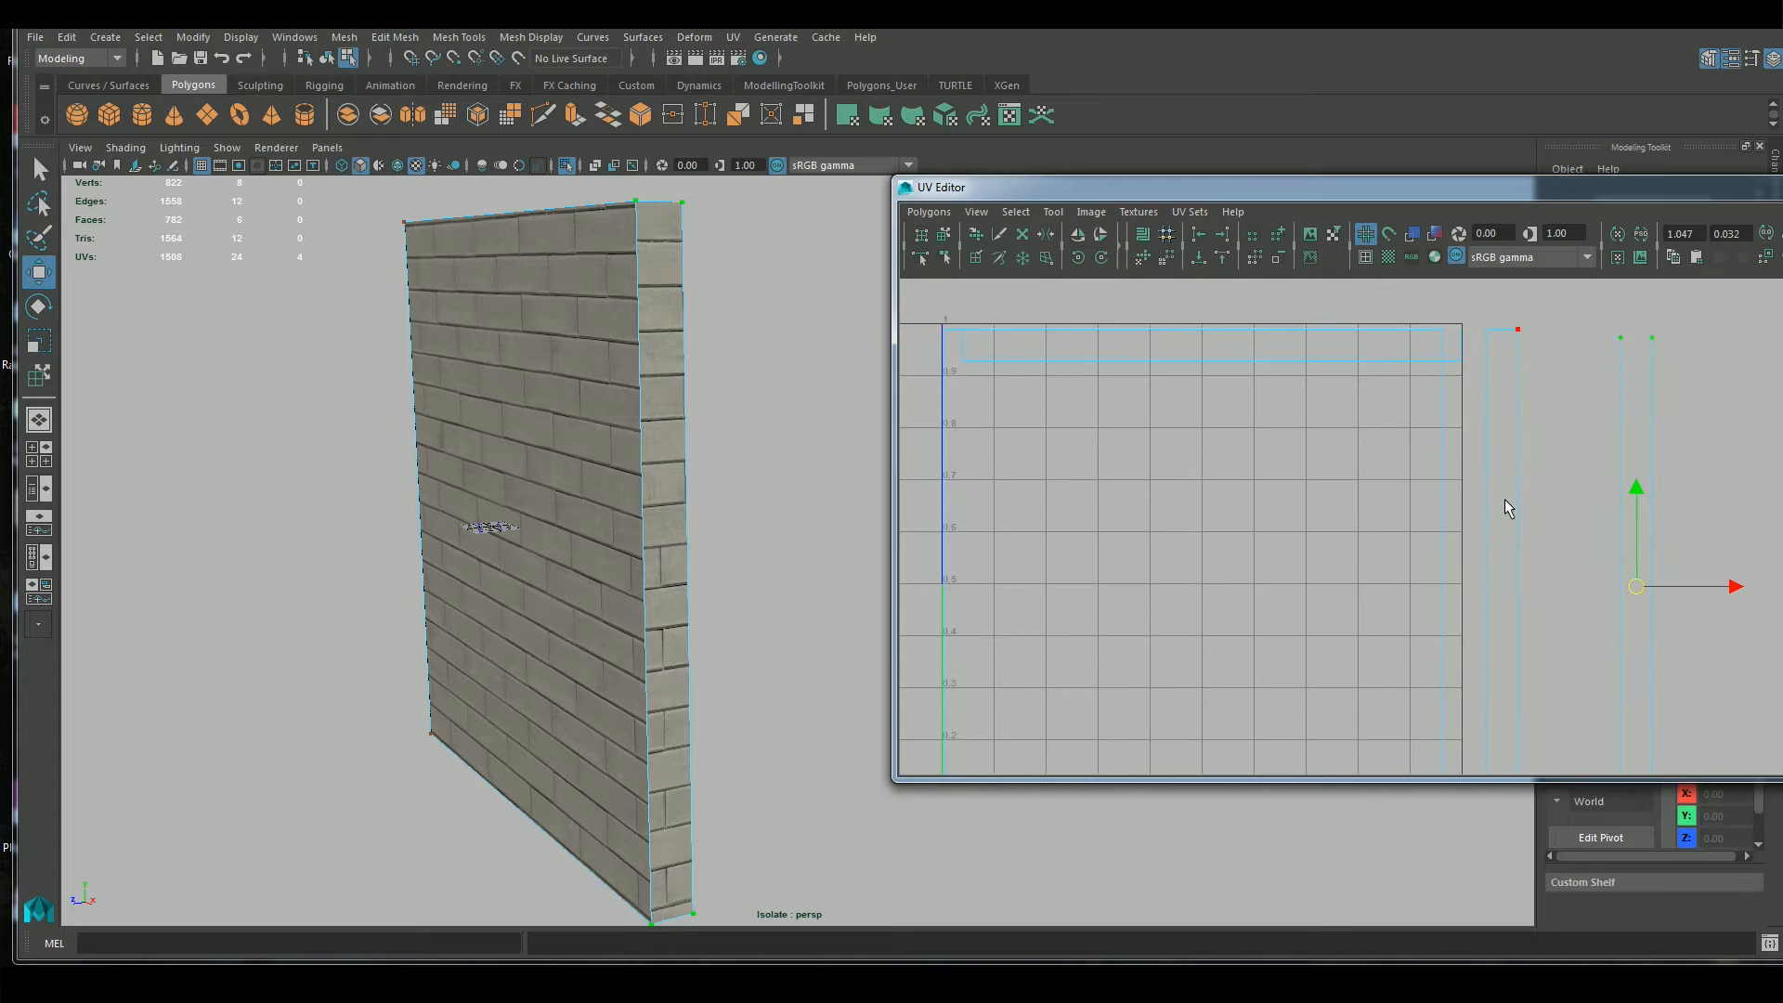
# Switch to object mode and move the wall's pivot onto its upper front corner using point snapping
pyautogui.scroll(1, 1591, 561)
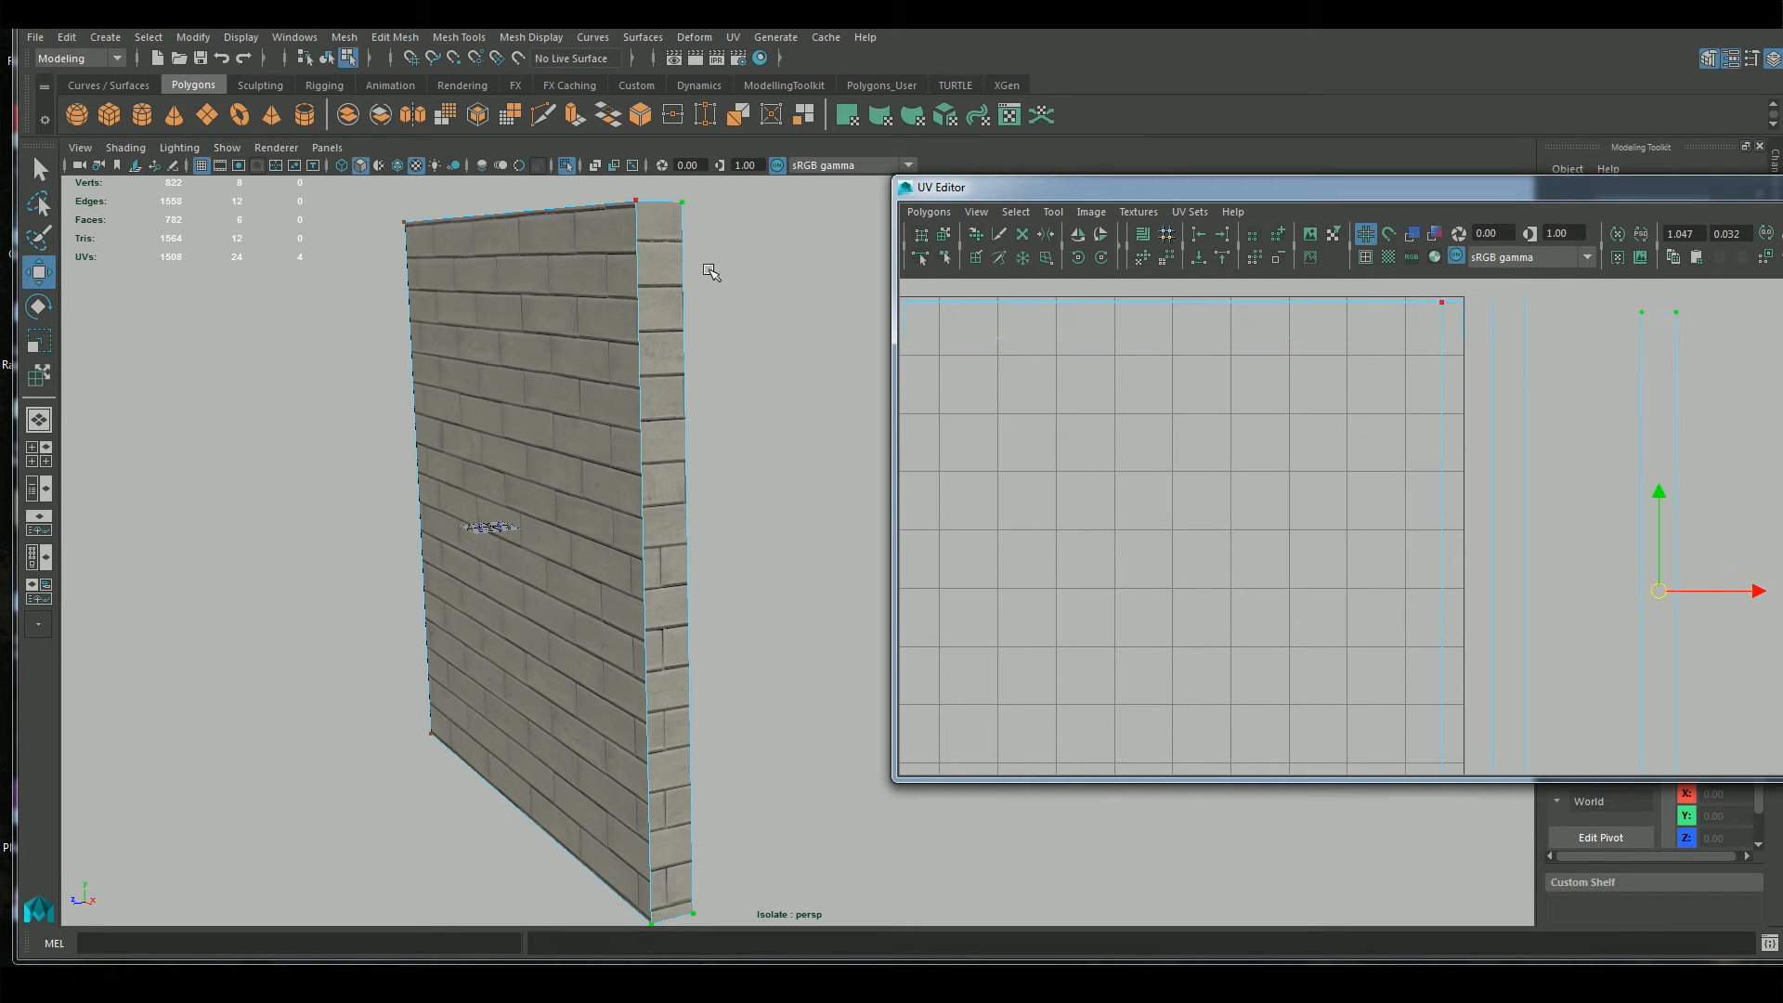
pyautogui.keyDown('alt'); pyautogui.moveTo(566, 429); pyautogui.dragTo(576, 374); pyautogui.keyUp('alt')
pyautogui.moveTo(573, 375); pyautogui.dragTo(669, 348, button='right')
pyautogui.scroll(-4, 756, 654)
pyautogui.keyDown('alt'); pyautogui.moveTo(729, 659); pyautogui.dragTo(700, 502); pyautogui.keyUp('alt')
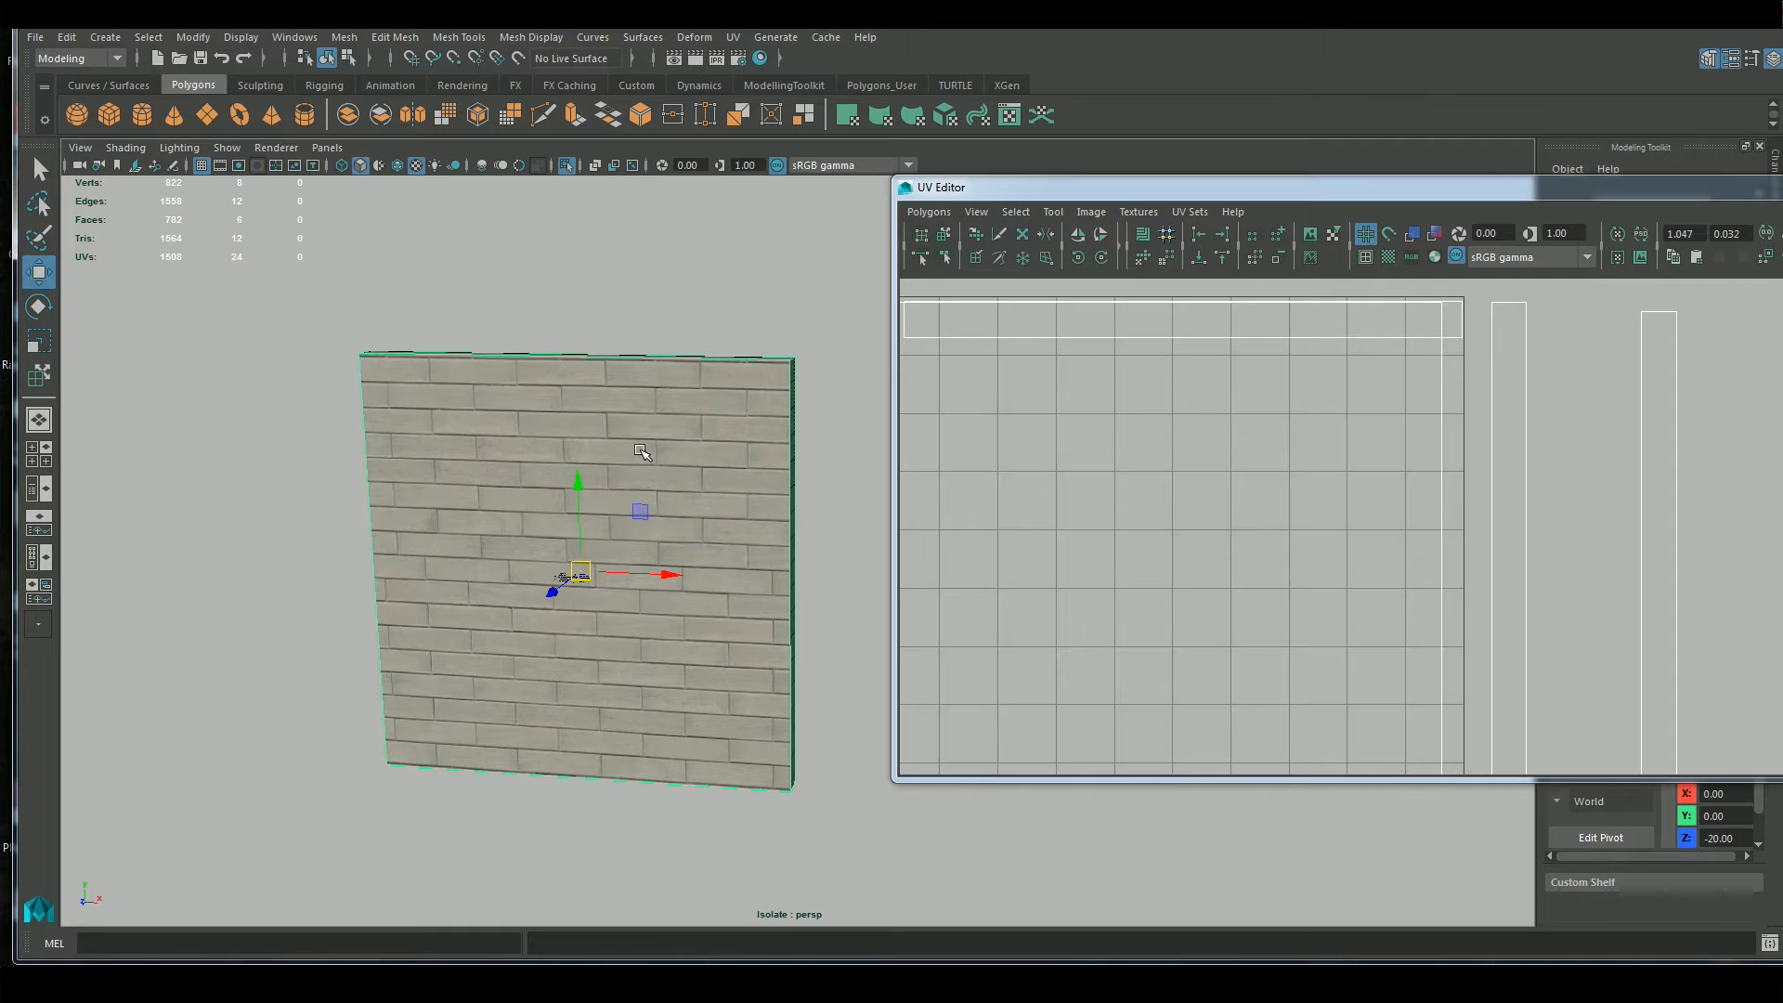
pyautogui.press('d')
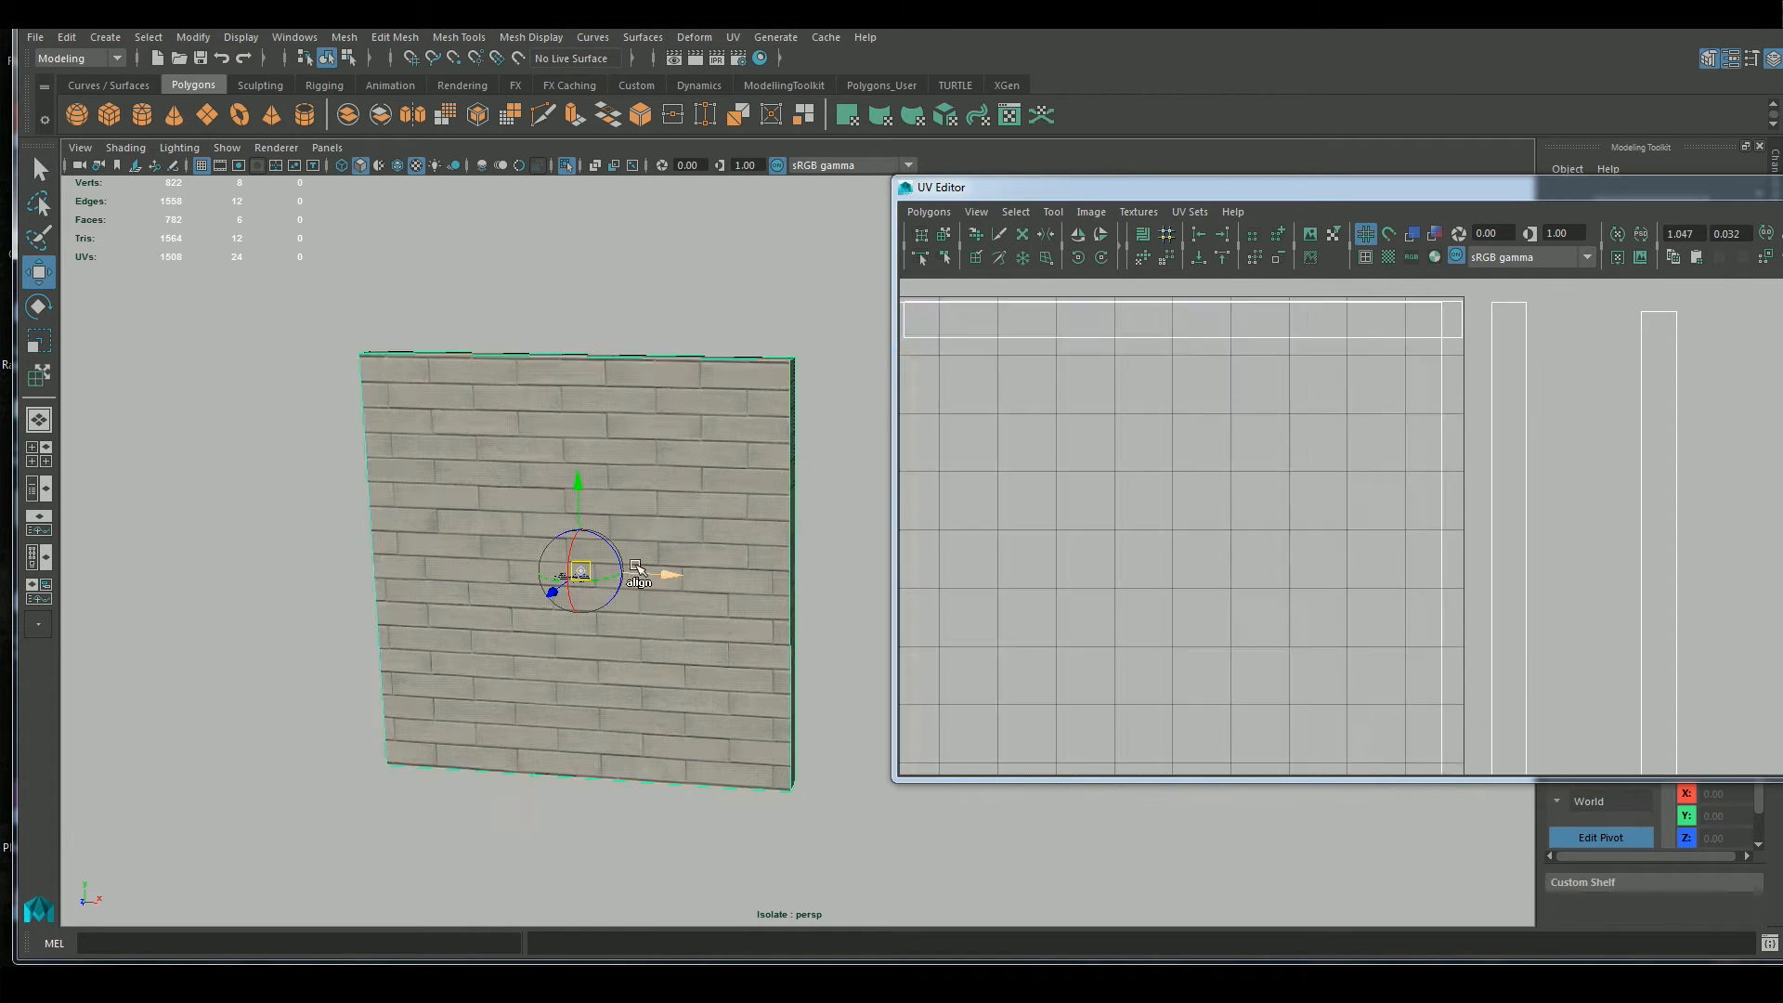
pyautogui.moveTo(580, 571); pyautogui.dragTo(595, 491)
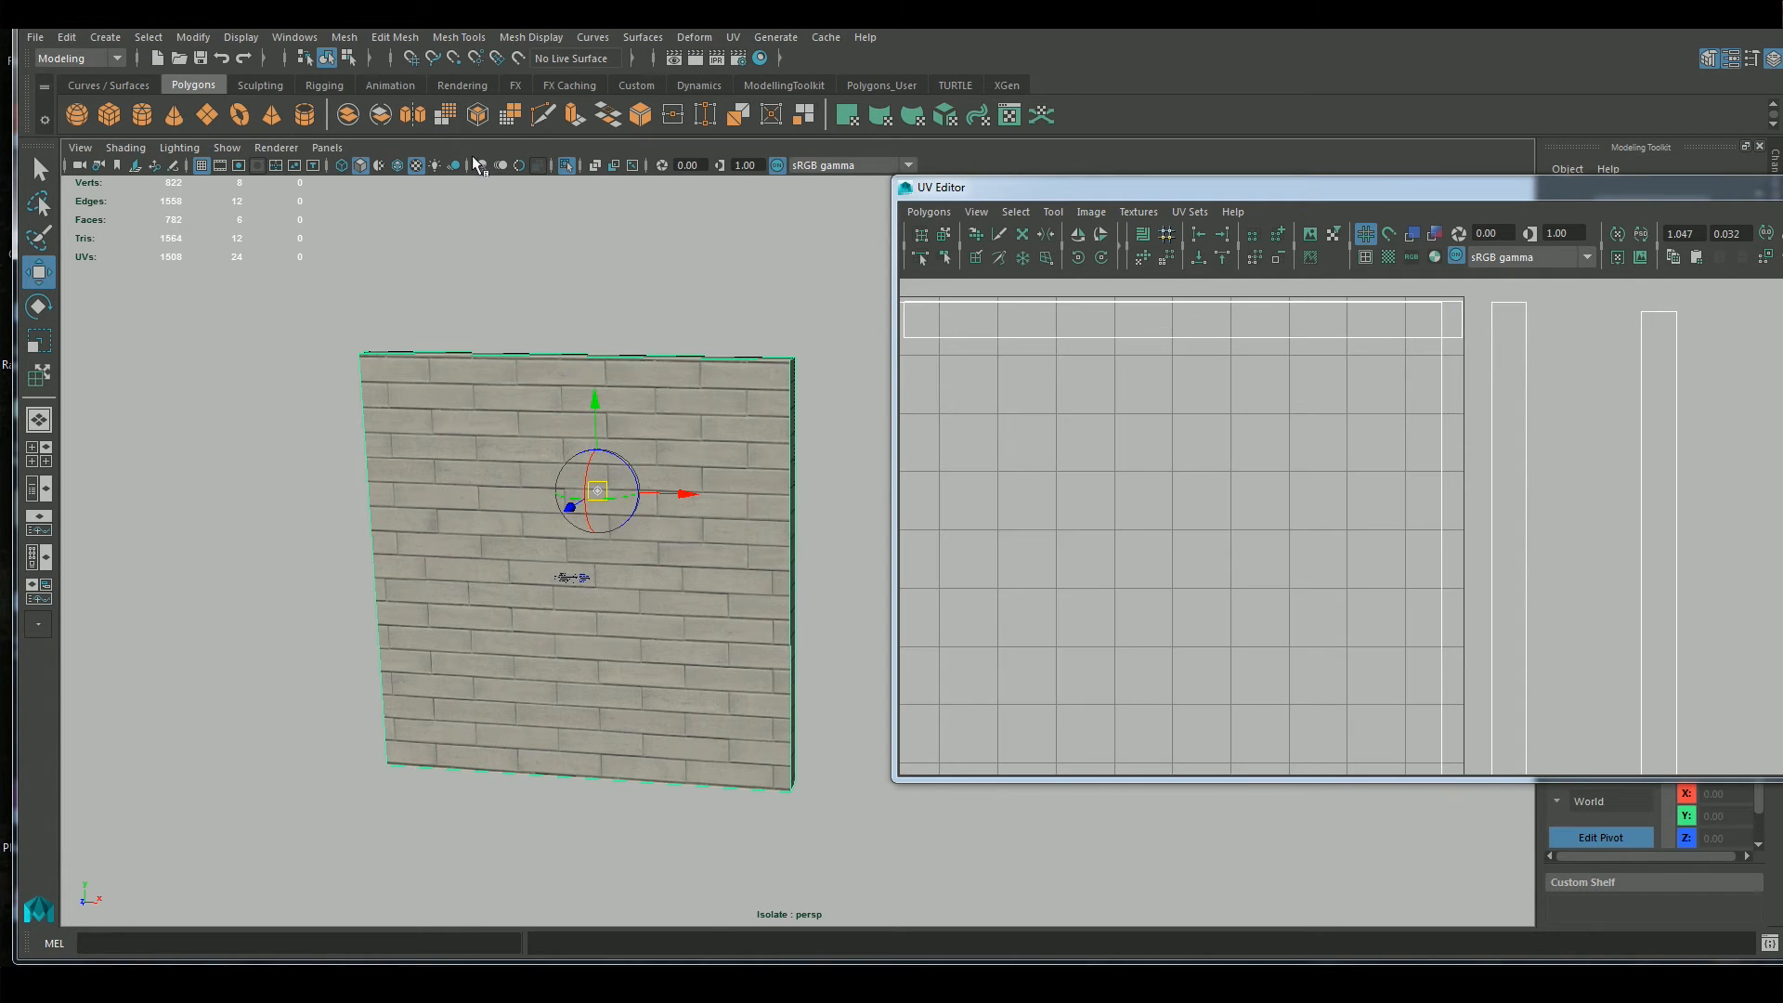
pyautogui.click(455, 60)
pyautogui.moveTo(599, 491); pyautogui.dragTo(793, 366)
pyautogui.press('d')
# Reposition the UV Editor window and select all UVs of the side strip nearest the 0–1 square
pyautogui.keyDown('alt'); pyautogui.moveTo(835, 466); pyautogui.dragTo(768, 481, button='middle'); pyautogui.keyUp('alt')
pyautogui.keyDown('alt'); pyautogui.moveTo(756, 546); pyautogui.dragTo(755, 557); pyautogui.keyUp('alt')
pyautogui.moveTo(1551, 195); pyautogui.dragTo(1450, 189)
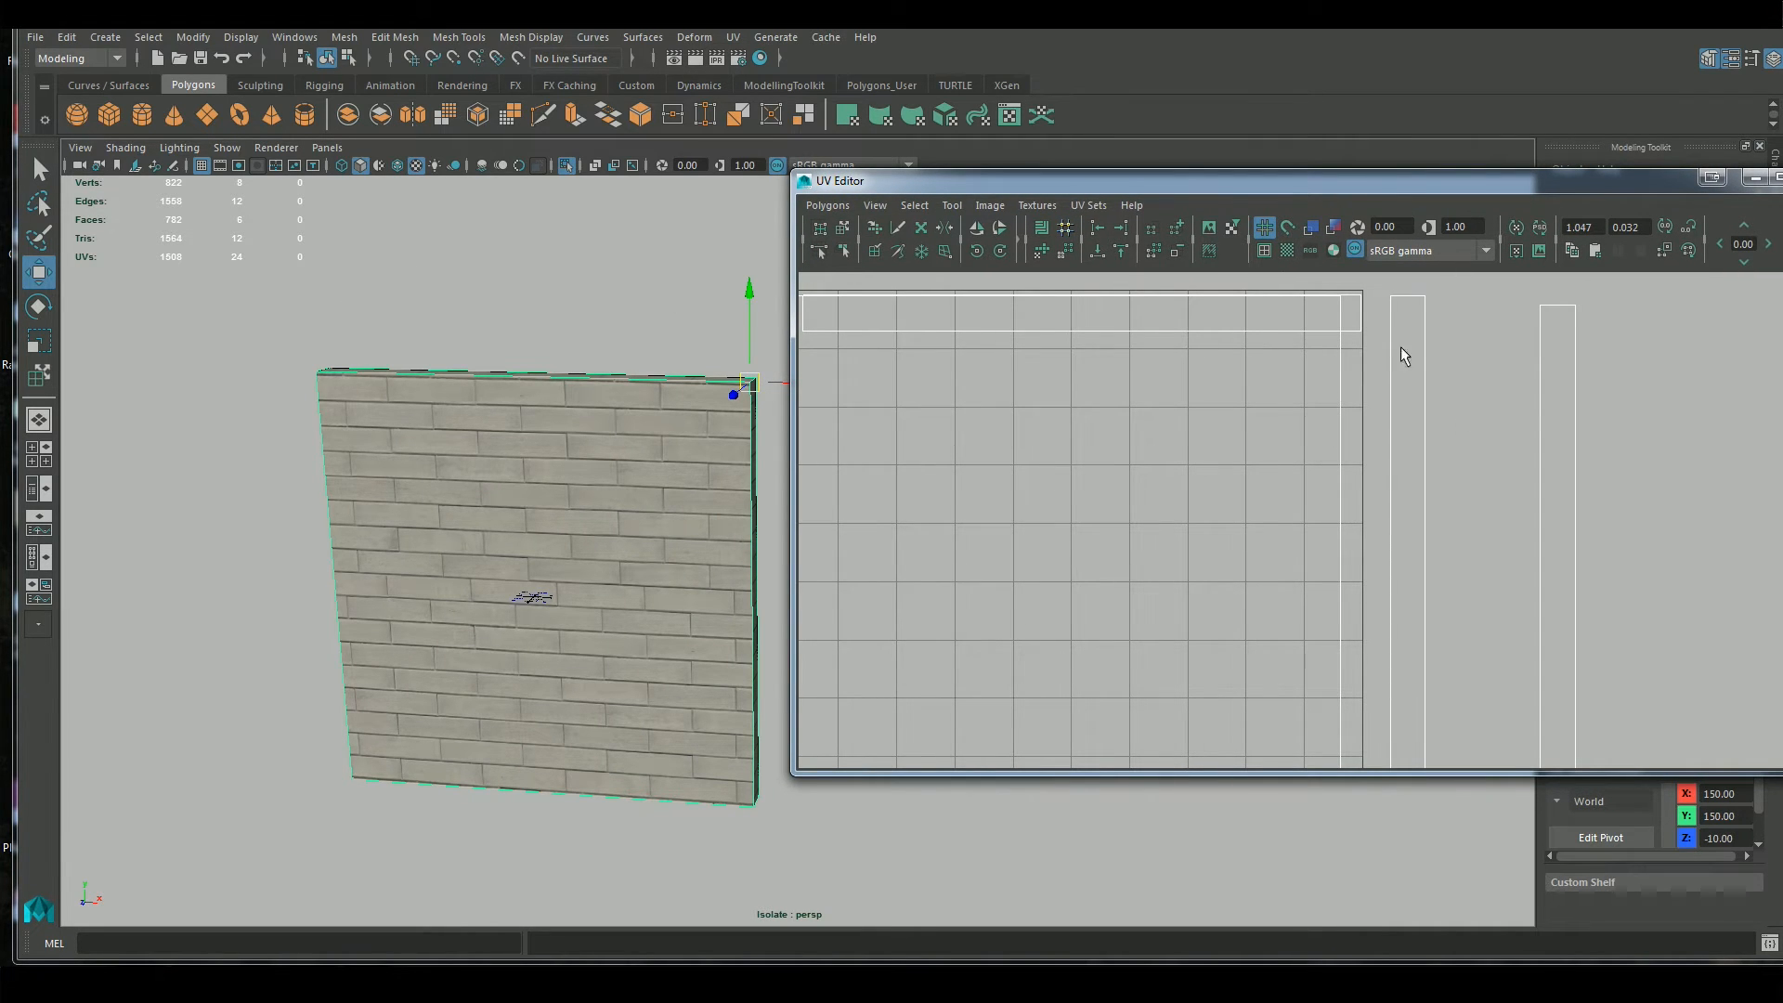
pyautogui.keyDown('alt'); pyautogui.moveTo(1485, 435); pyautogui.dragTo(1488, 454, button='middle'); pyautogui.keyUp('alt')
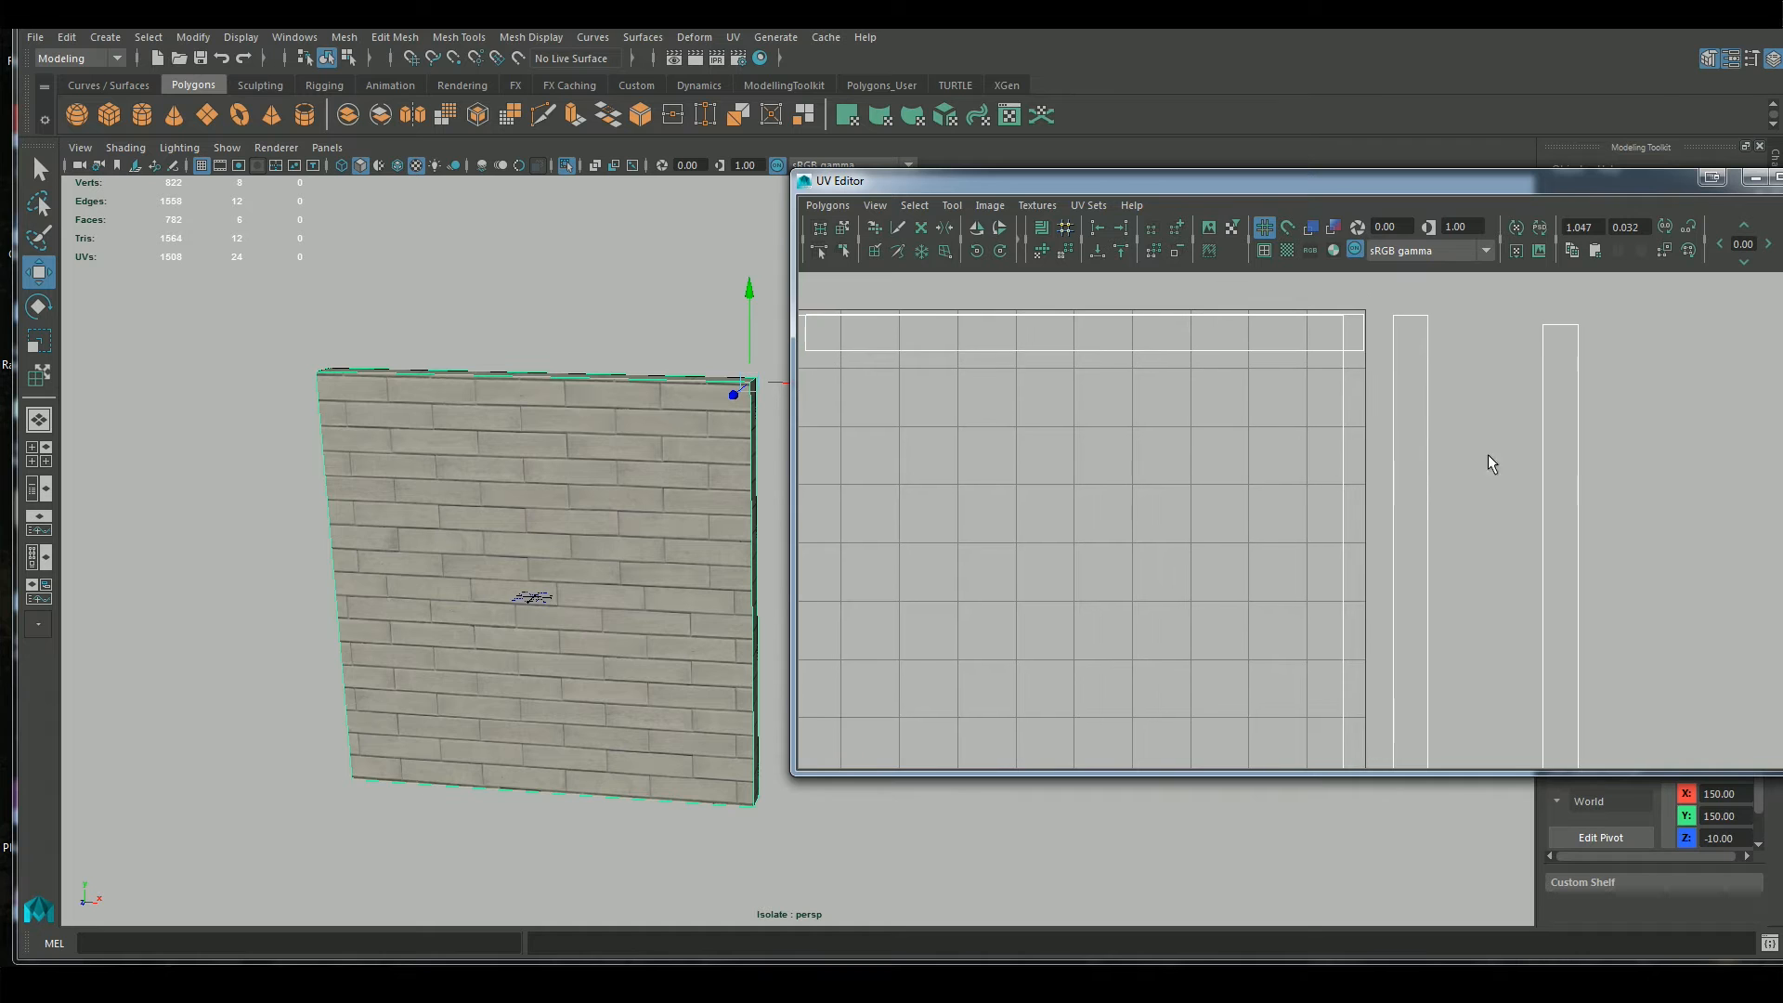
pyautogui.moveTo(1413, 461); pyautogui.dragTo(1497, 458, button='right')
pyautogui.click(1427, 317)
pyautogui.keyDown('shift'); pyautogui.moveTo(1411, 358); pyautogui.dragTo(1412, 362); pyautogui.keyUp('shift')
pyautogui.keyDown('alt'); pyautogui.moveTo(1525, 700); pyautogui.dragTo(1411, 540, button='right'); pyautogui.keyUp('alt')
pyautogui.keyDown('shift'); pyautogui.moveTo(1348, 738); pyautogui.dragTo(1349, 745); pyautogui.keyUp('shift')
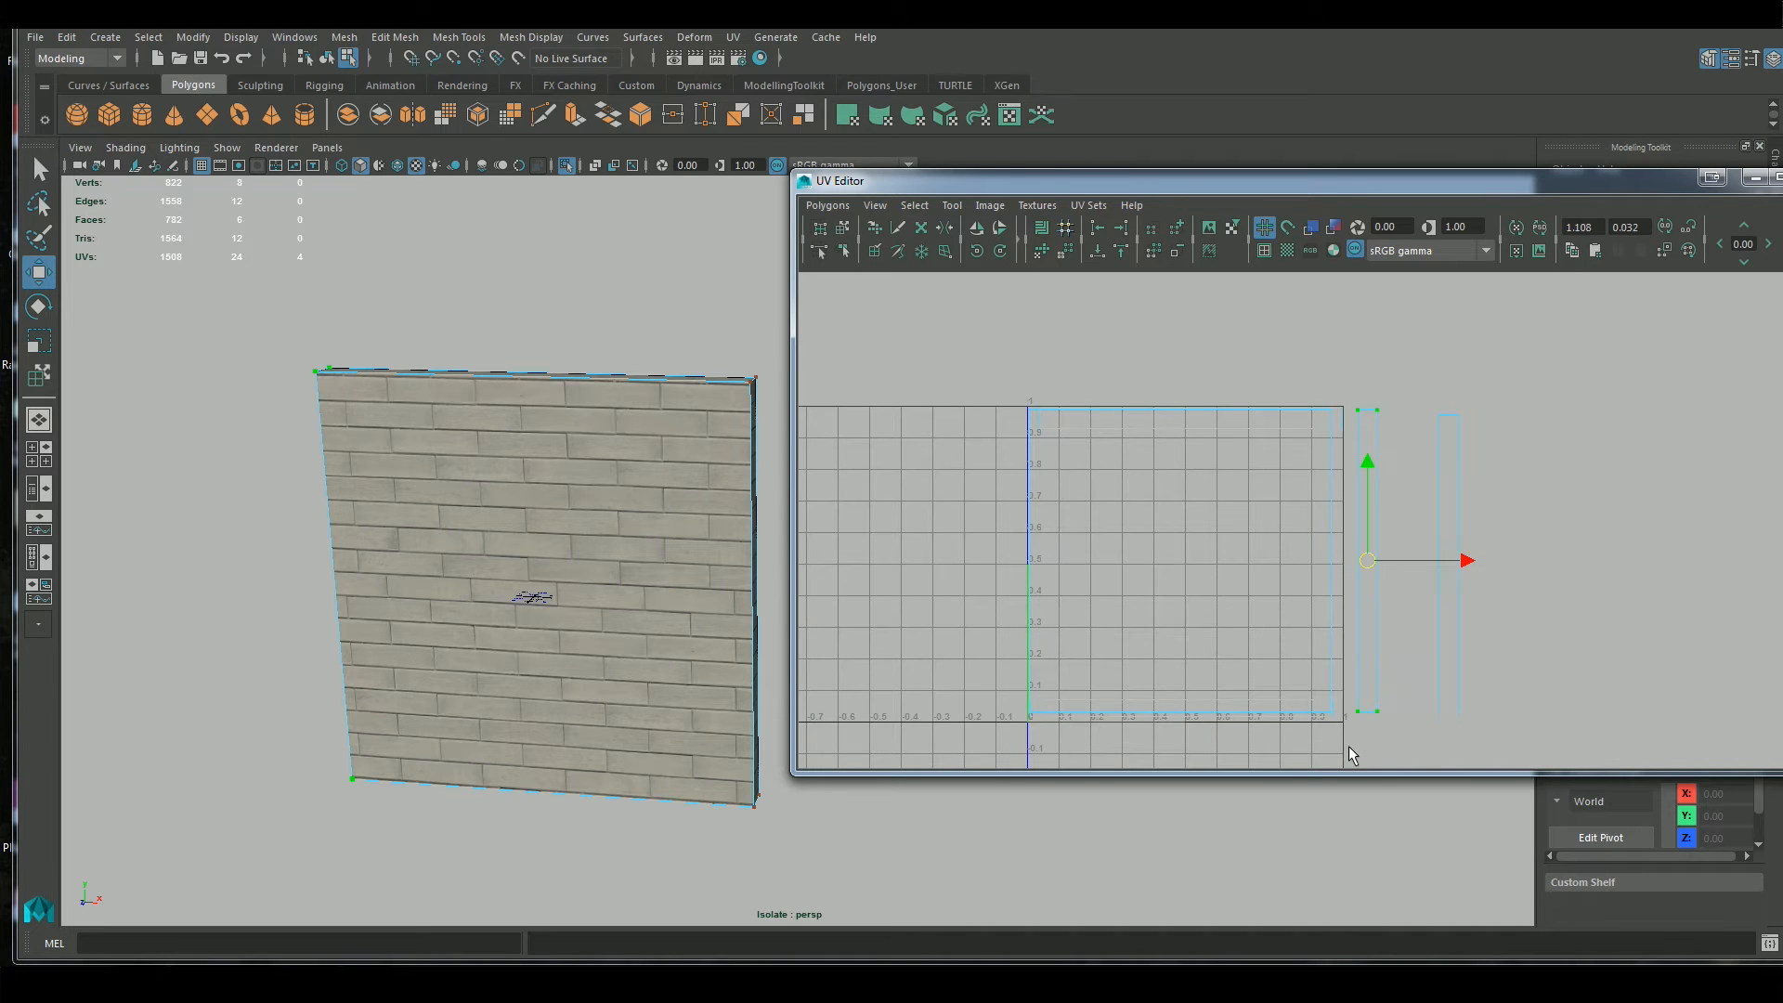
# Snap the UV pivot of the selected side strip to the strip's upper-left corner
pyautogui.scroll(3, 1460, 503)
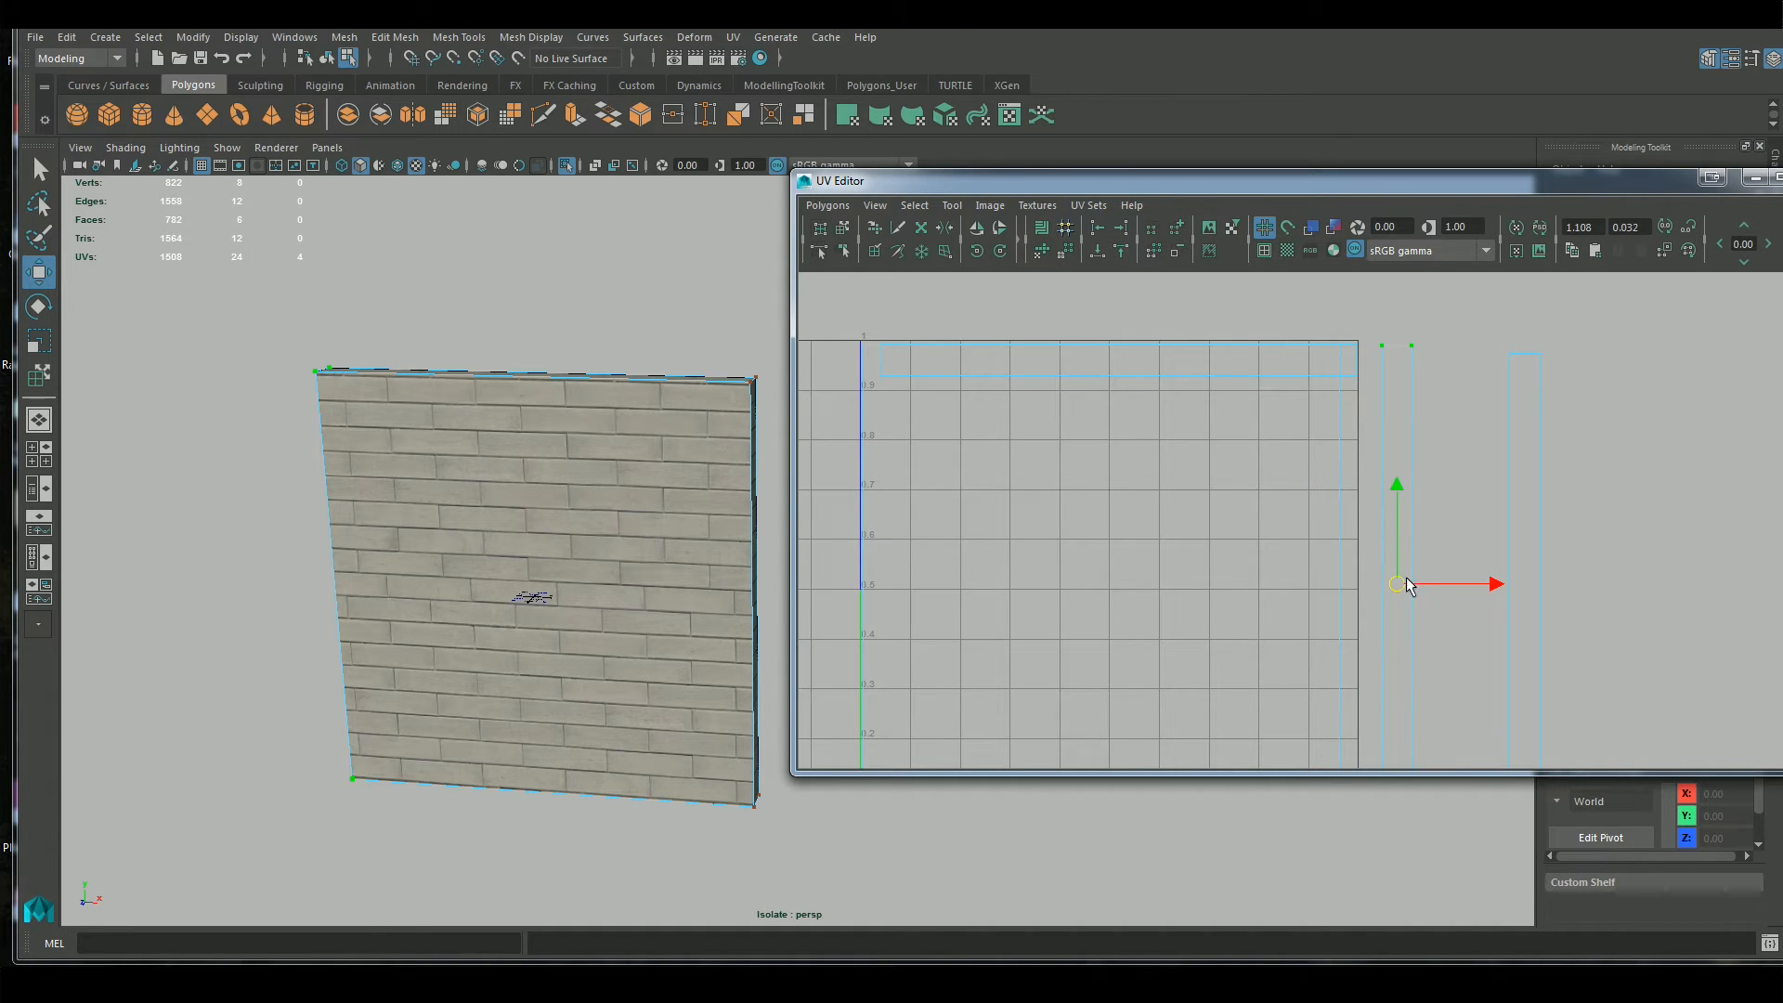
pyautogui.keyDown('alt'); pyautogui.moveTo(1447, 639); pyautogui.dragTo(1412, 617, button='right'); pyautogui.keyUp('alt')
pyautogui.keyDown('alt'); pyautogui.moveTo(1412, 617); pyautogui.dragTo(1421, 578, button='middle'); pyautogui.keyUp('alt')
pyautogui.moveTo(1416, 597); pyautogui.dragTo(1499, 597, button='right')
pyautogui.scroll(-1, 1483, 542)
pyautogui.scroll(-2, 1481, 537)
pyautogui.click(1357, 343)
pyautogui.moveTo(1417, 334); pyautogui.dragTo(1354, 726)
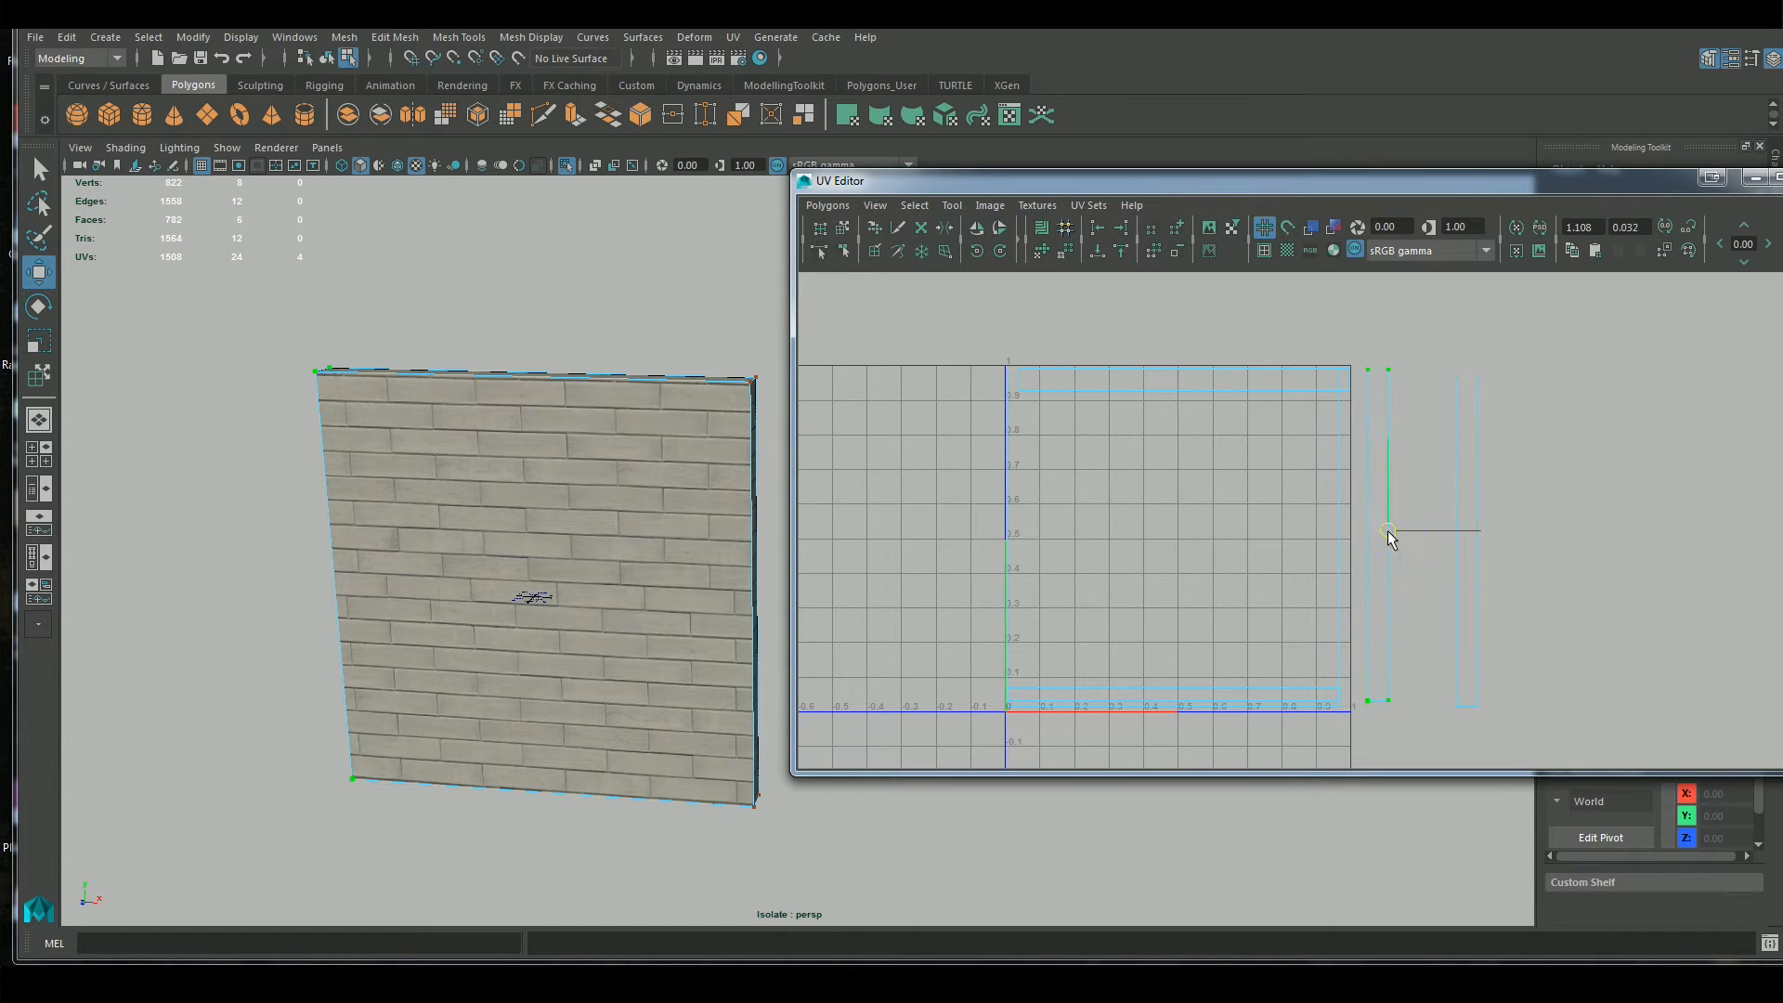
pyautogui.moveTo(1390, 481); pyautogui.dragTo(1371, 443)
pyautogui.moveTo(1377, 442); pyautogui.dragTo(1372, 371)
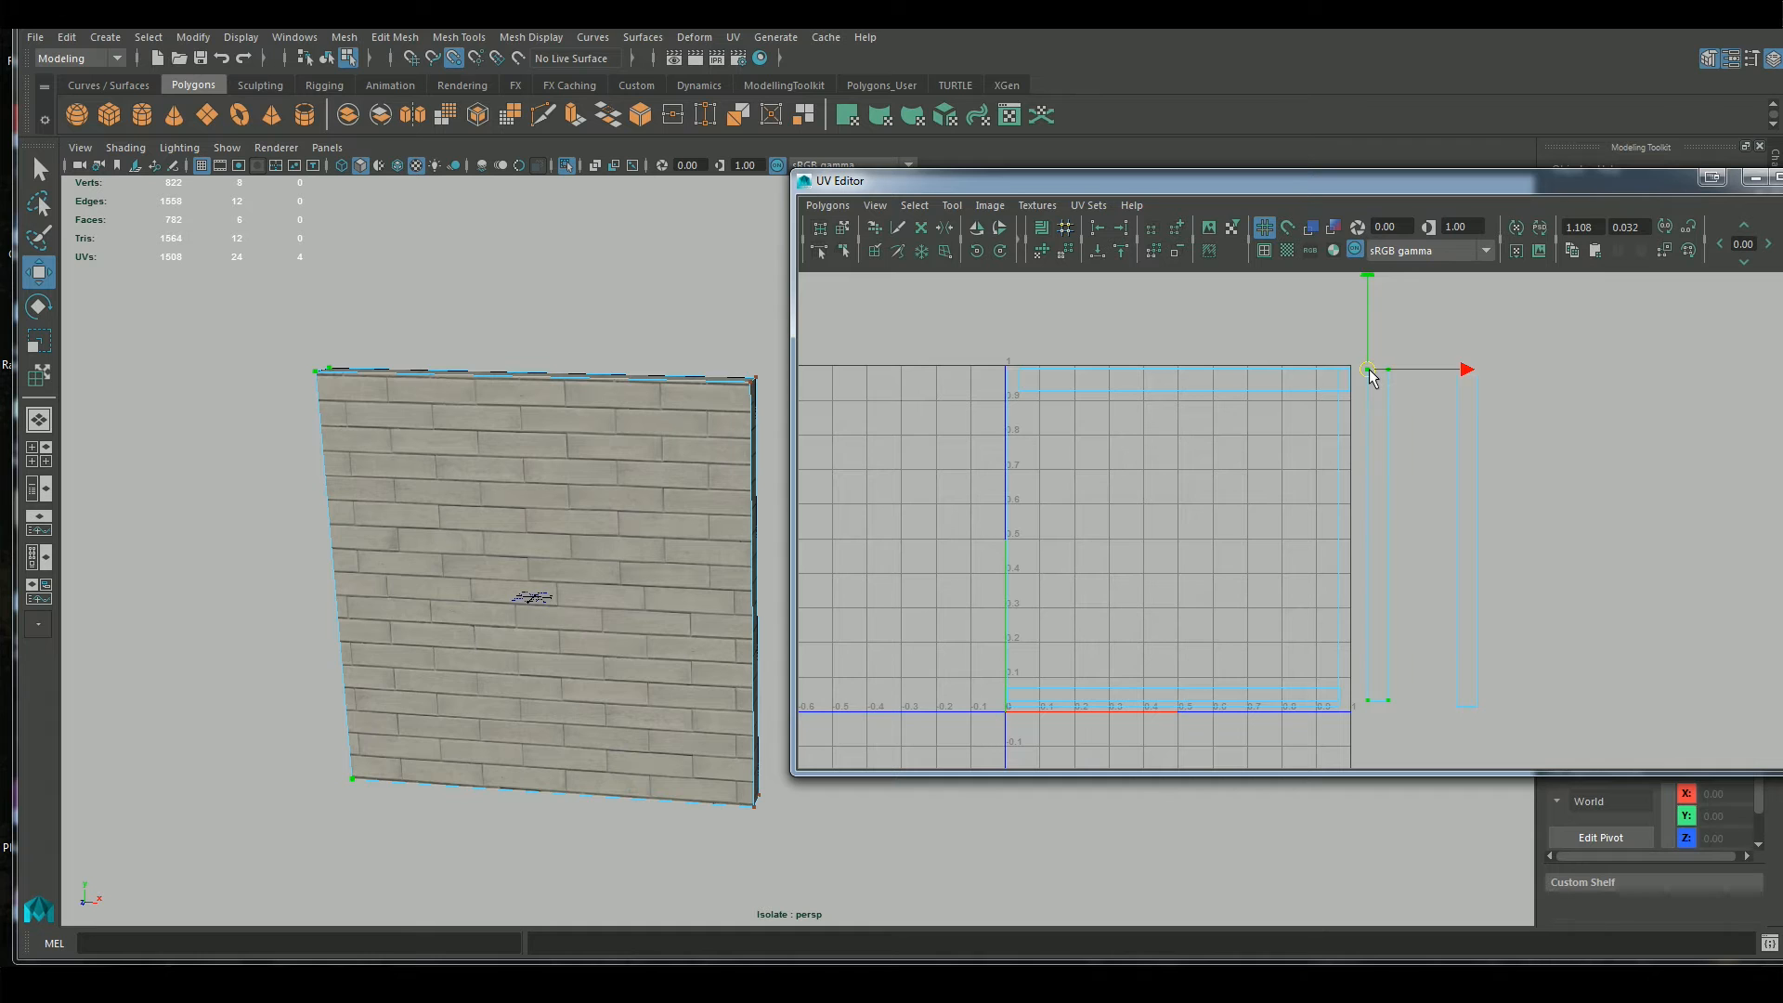
# Try a point-snapped move of the side strip by its upper-left corner, farther from the 0–1 square
pyautogui.keyDown('alt'); pyautogui.moveTo(1379, 373); pyautogui.dragTo(1427, 337, button='right'); pyautogui.keyUp('alt')
pyautogui.keyDown('alt'); pyautogui.moveTo(1426, 337); pyautogui.dragTo(1389, 540, button='middle'); pyautogui.keyUp('alt')
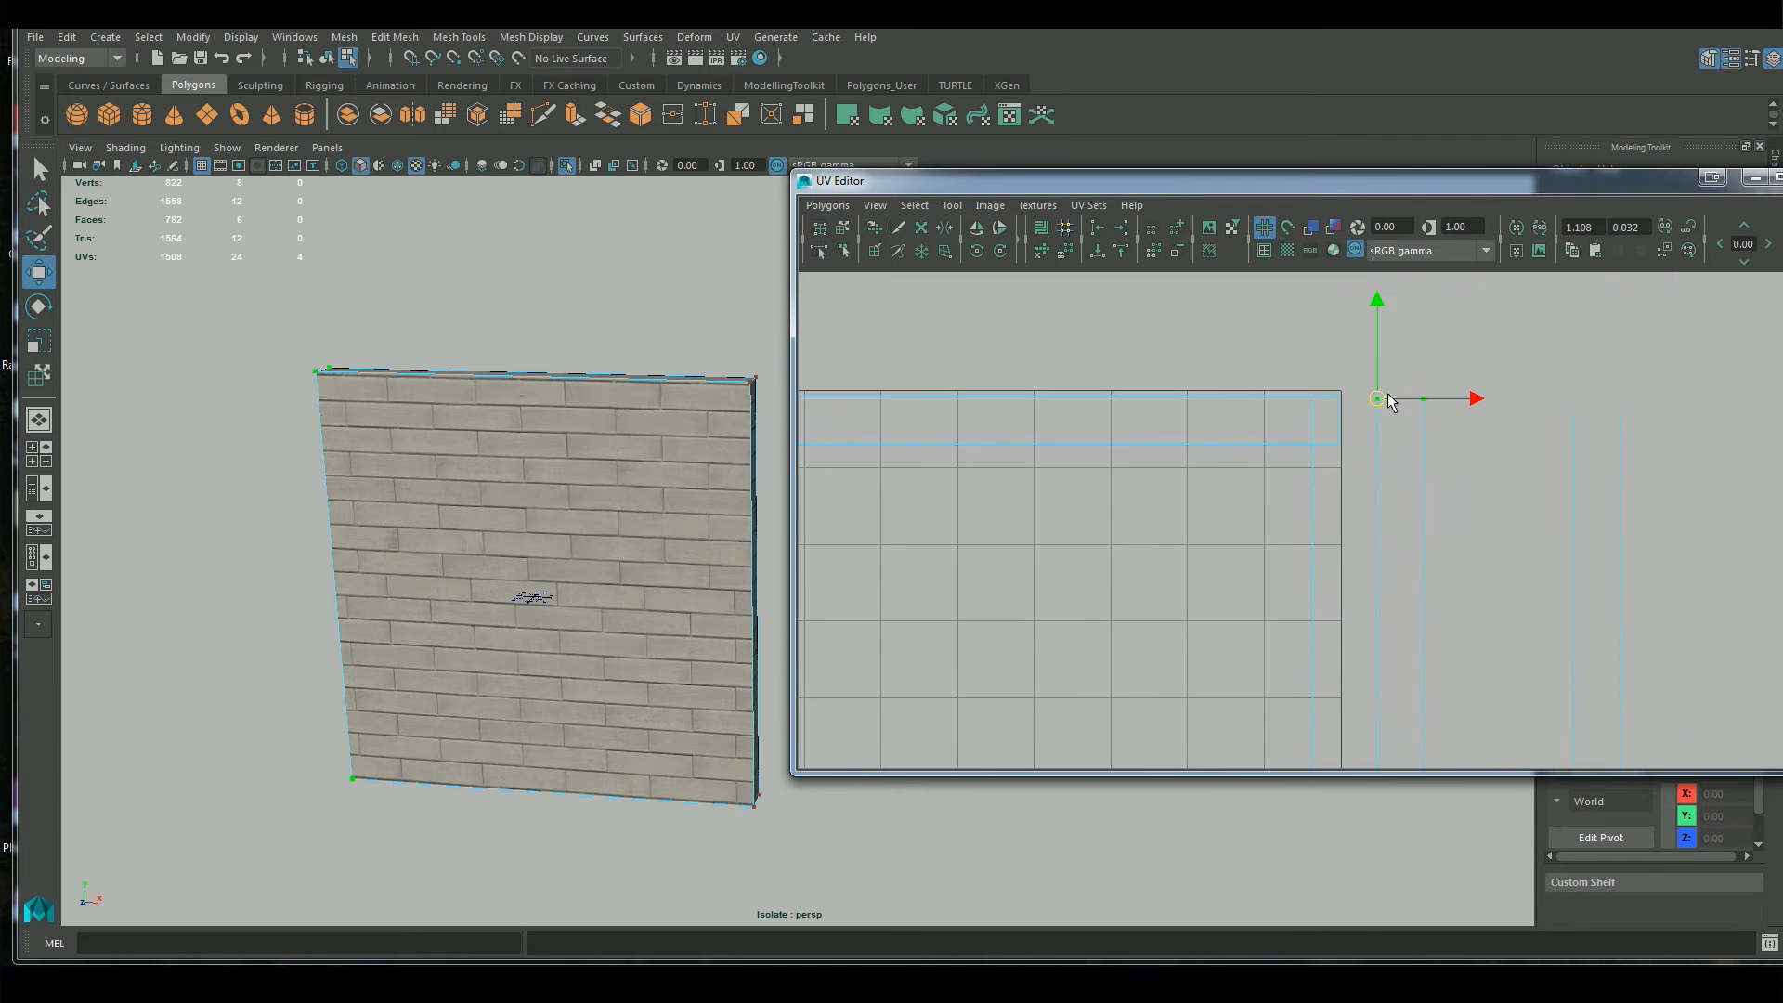
pyautogui.press('v')
pyautogui.moveTo(1378, 400); pyautogui.dragTo(1435, 408)
pyautogui.click(1476, 404)
pyautogui.press('v')
pyautogui.scroll(-5, 1471, 515)
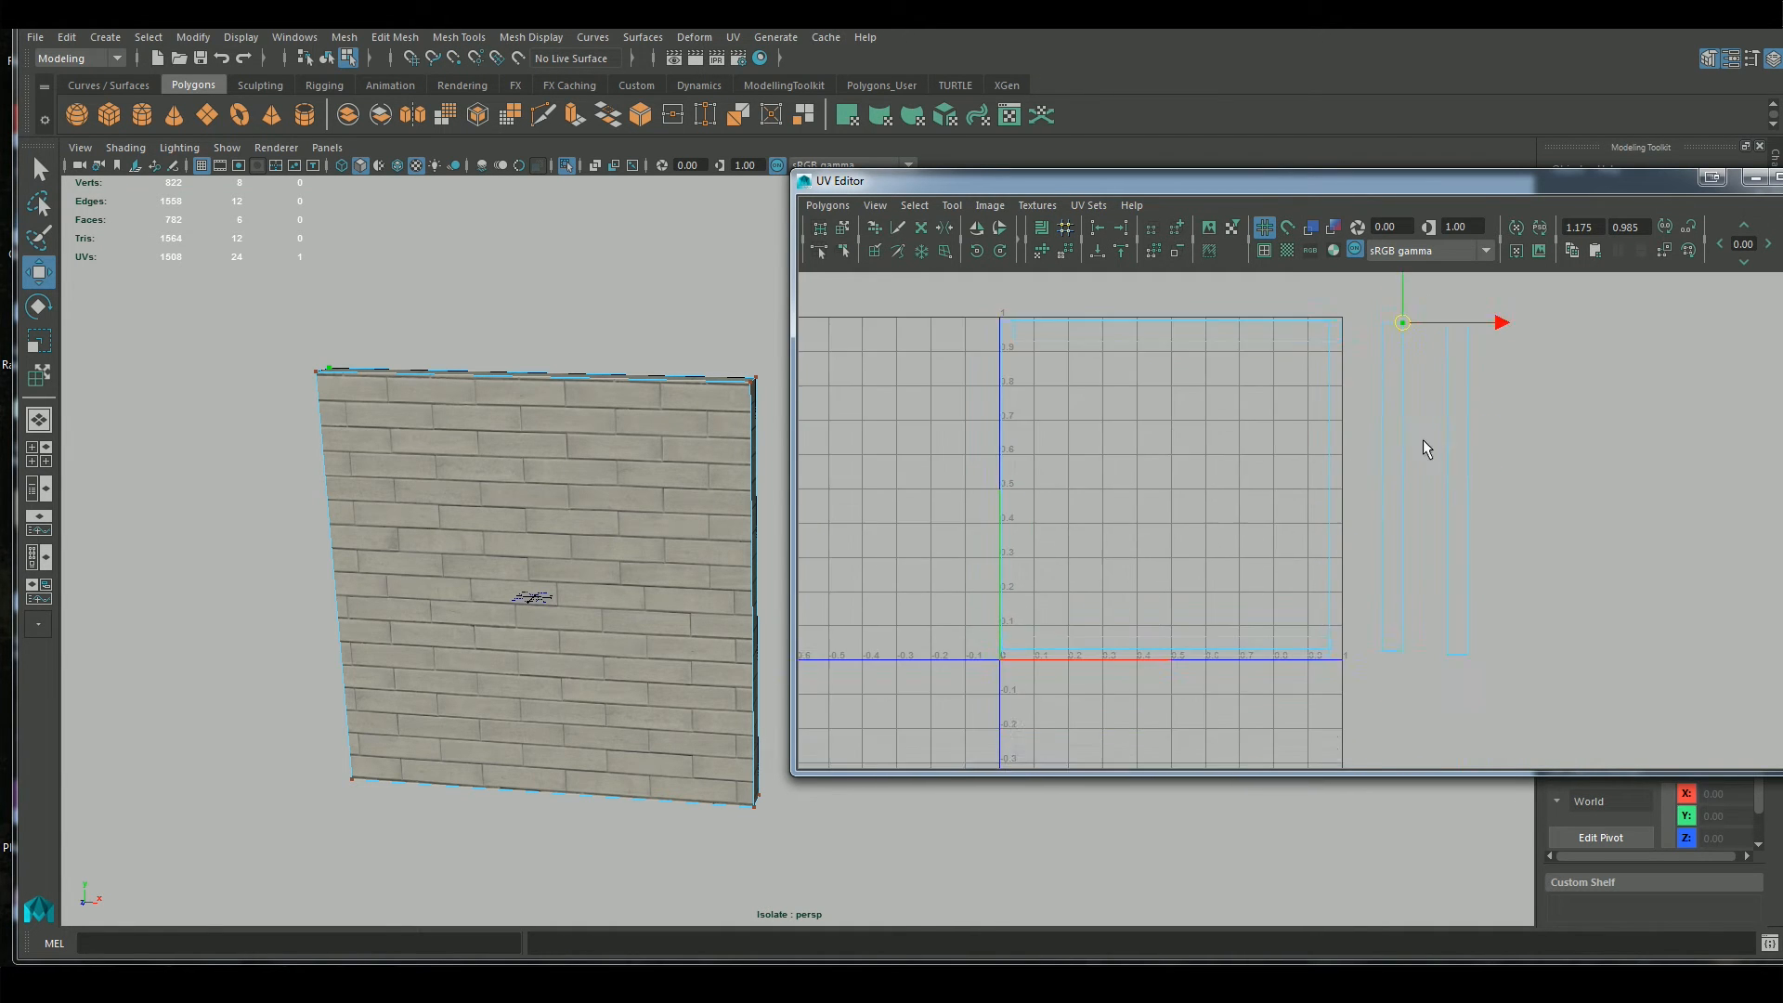
# Reselect all UVs of the side strip nearest the 0–1 square and place their pivot on its upper-right corner
pyautogui.moveTo(1362, 348); pyautogui.dragTo(1401, 665)
pyautogui.scroll(4, 1414, 522)
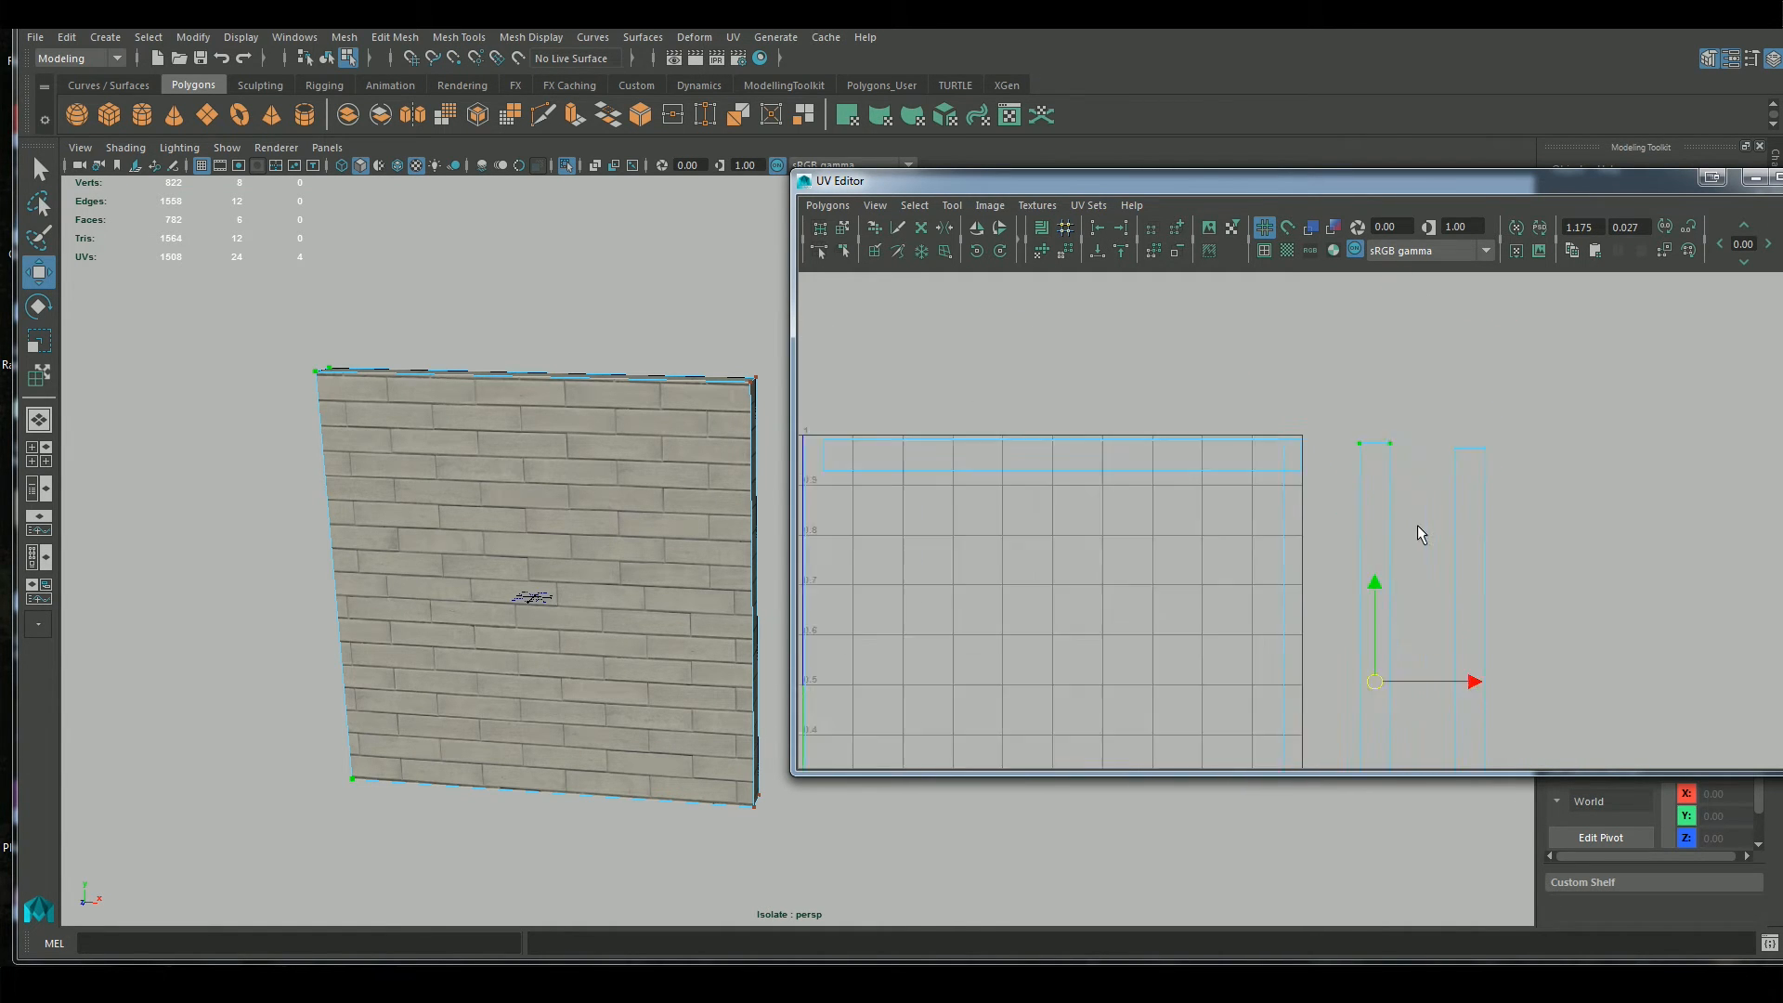
pyautogui.scroll(1, 1409, 422)
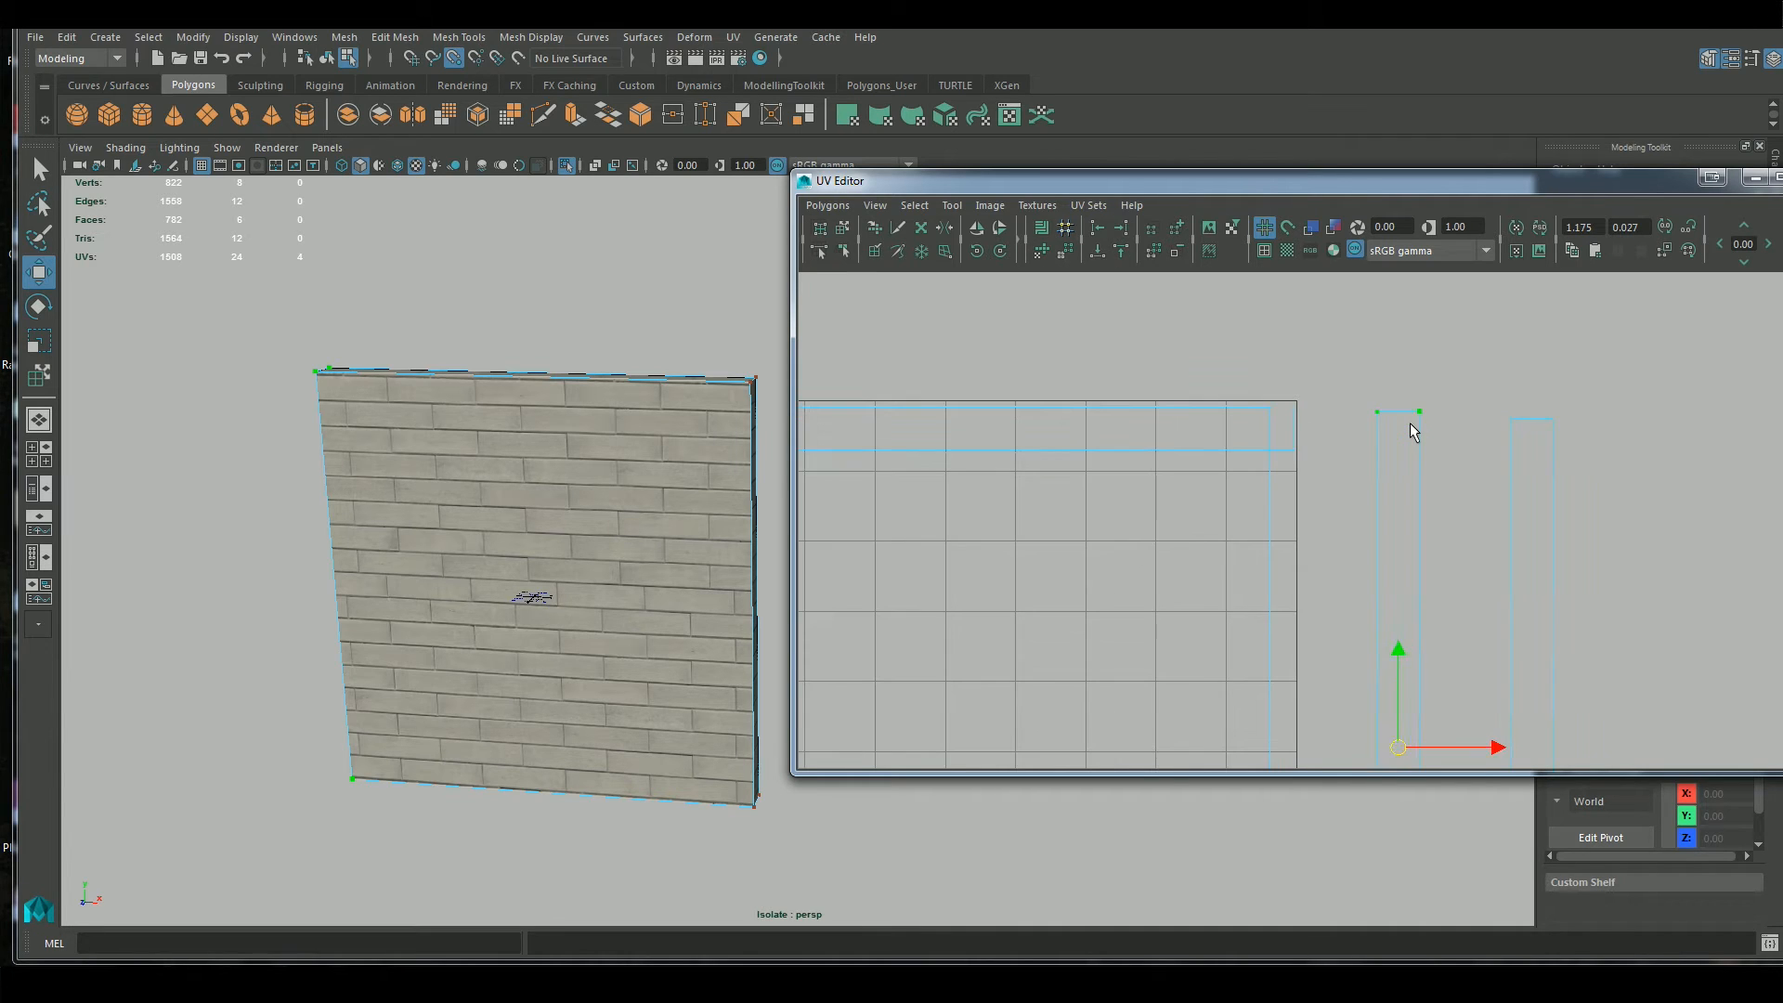
pyautogui.scroll(-1, 1478, 628)
pyautogui.scroll(-1, 1478, 627)
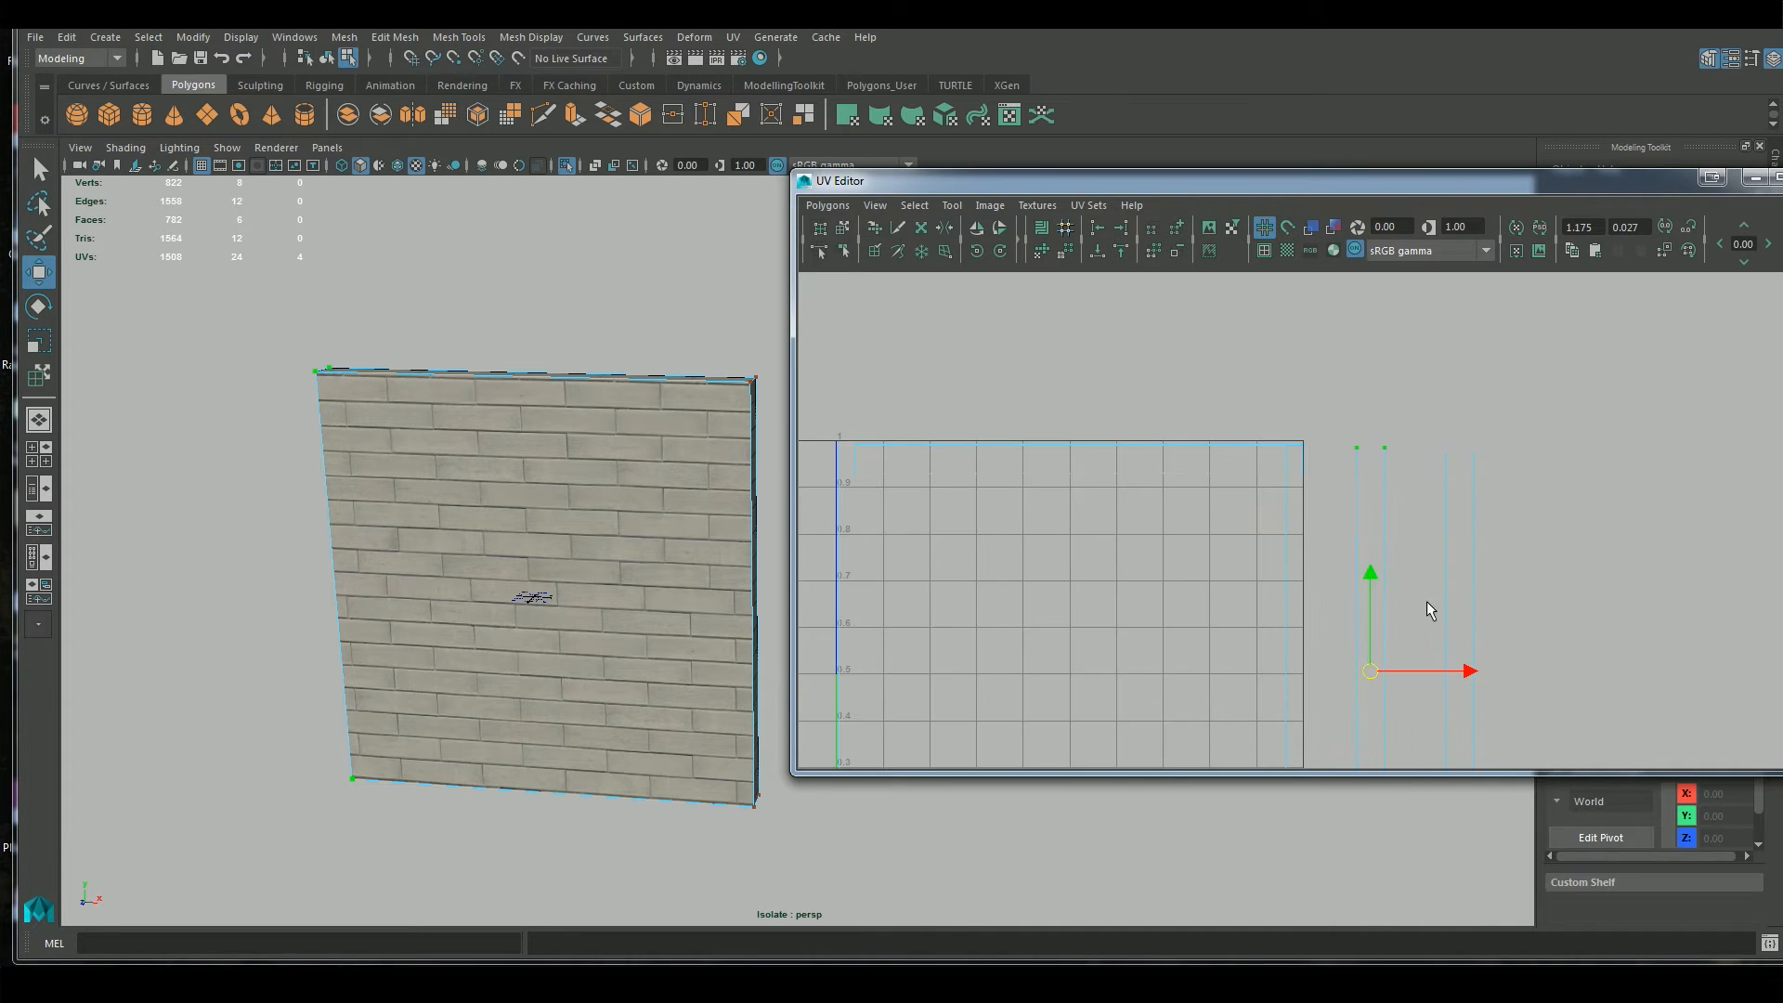
pyautogui.moveTo(1370, 670); pyautogui.dragTo(1390, 459)
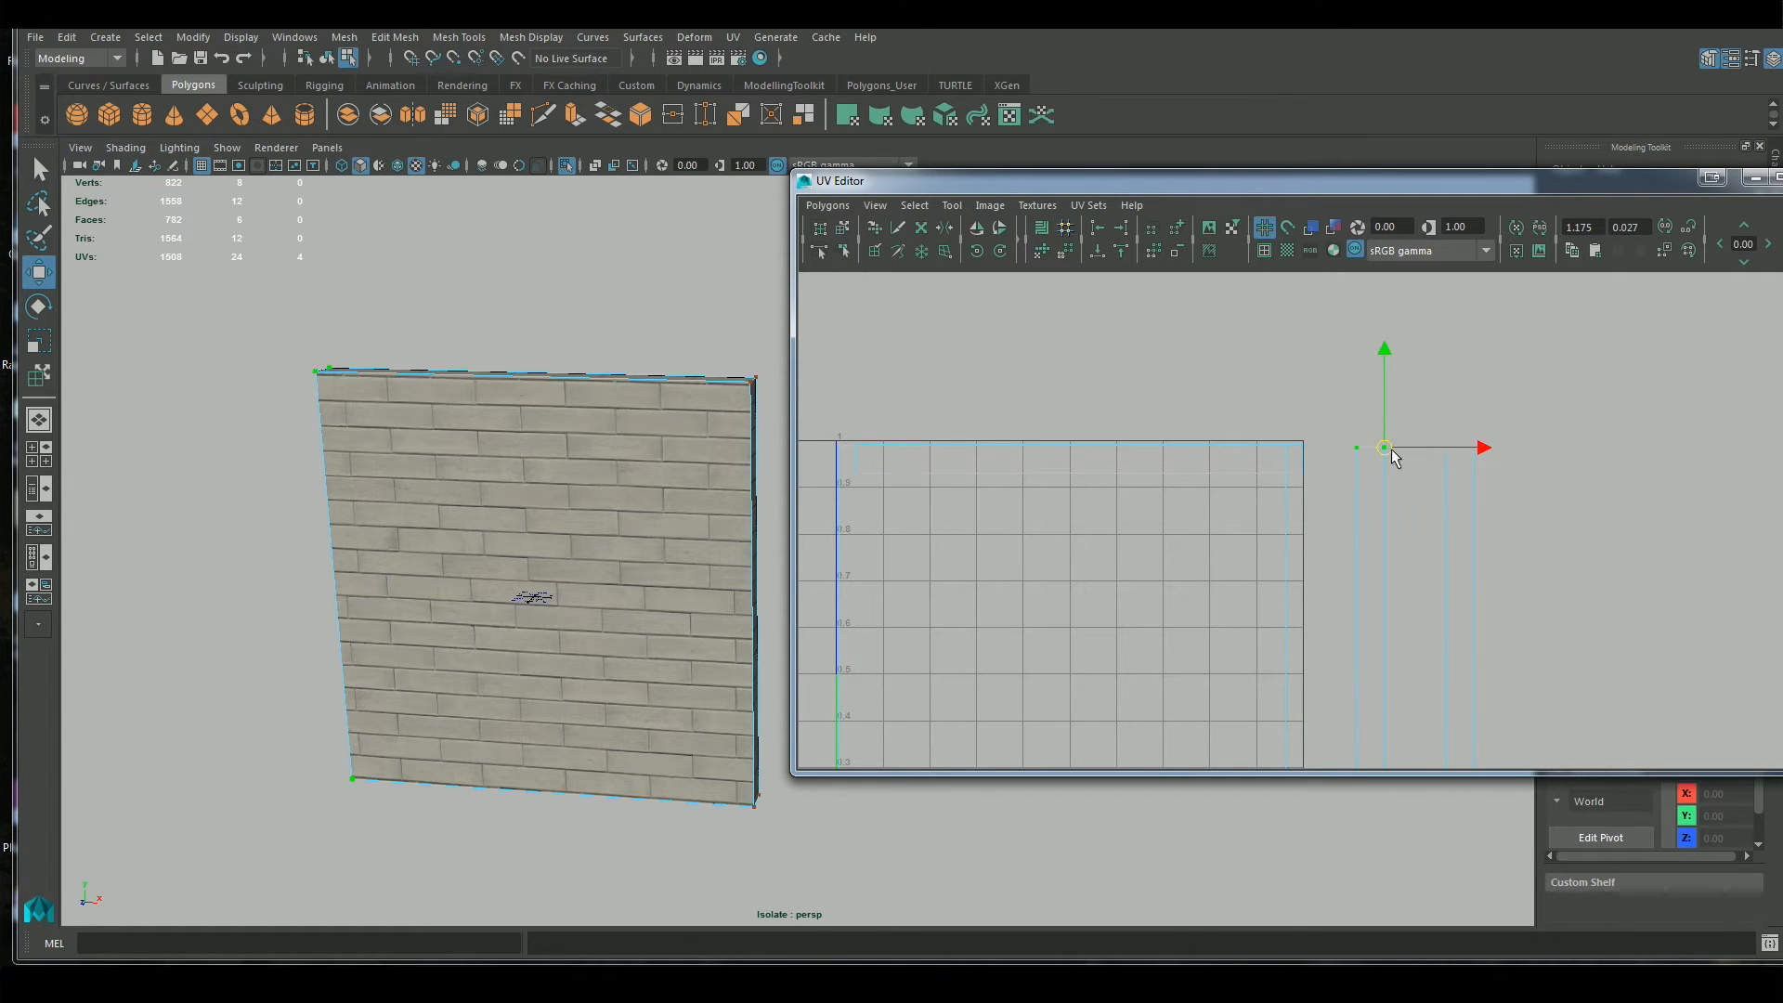
# Point-snap the side strip by its upper-right corner onto the upper-right corner of the large wall-face shell
pyautogui.press('v')
pyautogui.moveTo(1385, 450); pyautogui.dragTo(1274, 448)
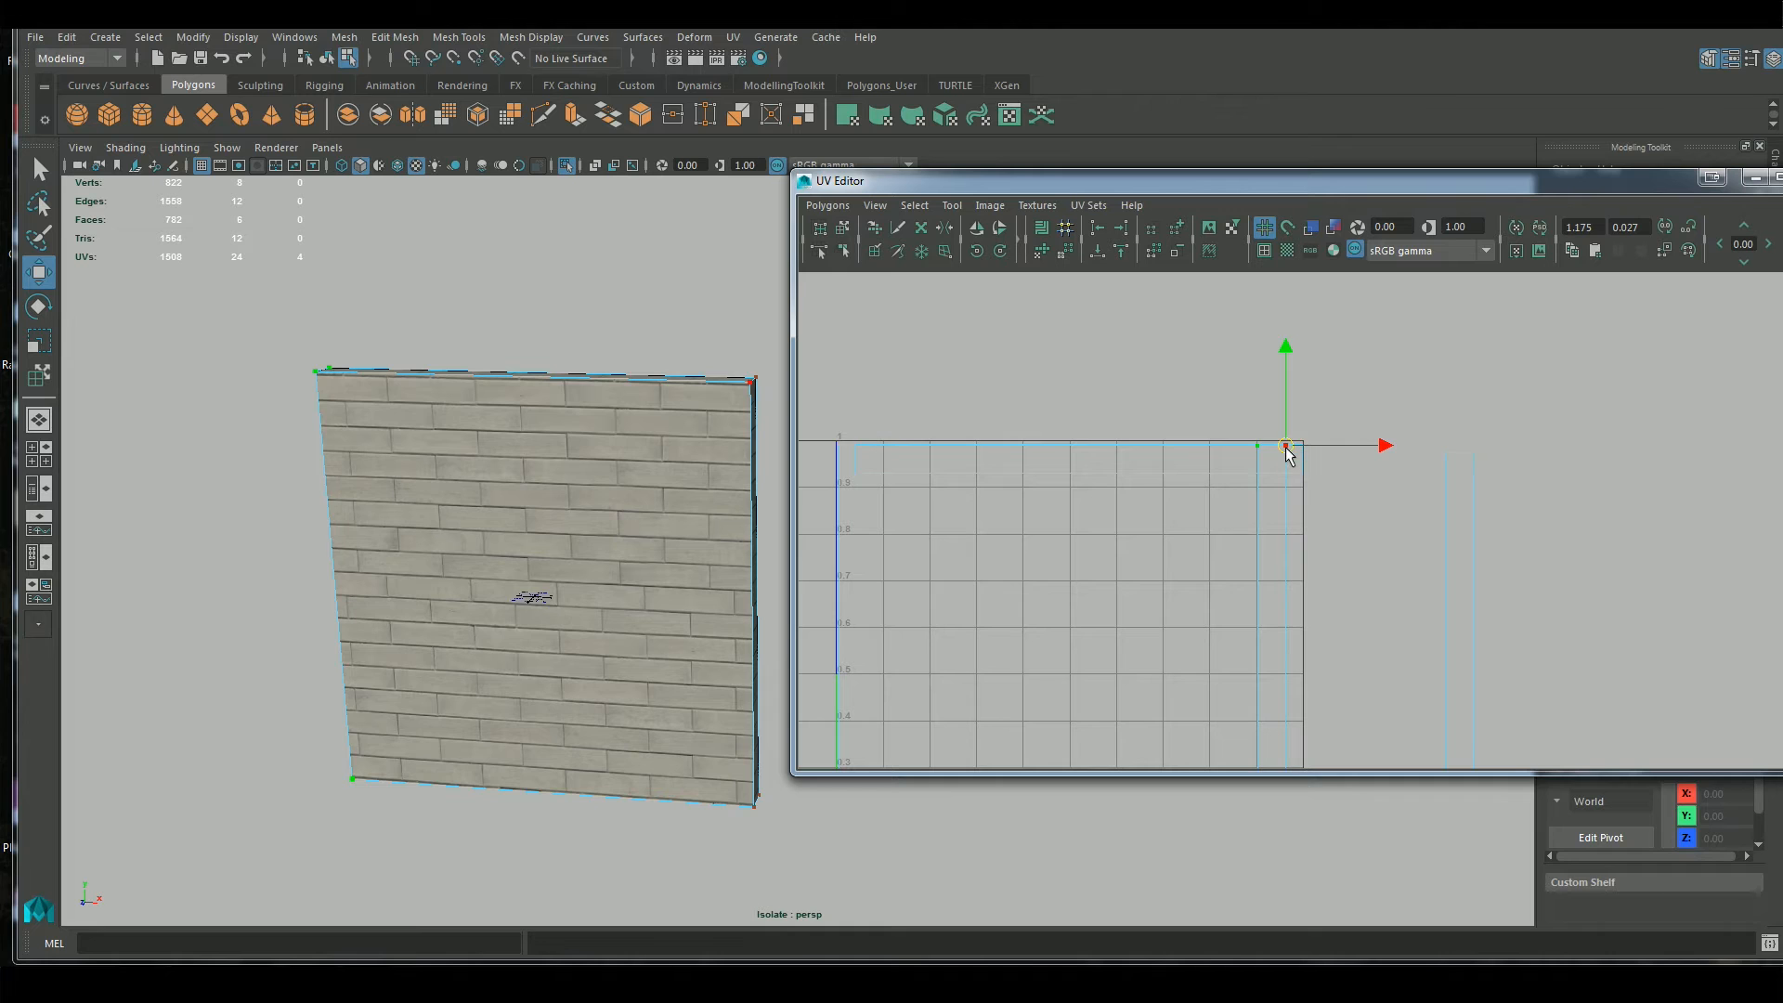
pyautogui.keyDown('alt'); pyautogui.moveTo(1359, 595); pyautogui.dragTo(1447, 444, button='middle'); pyautogui.keyUp('alt')
pyautogui.keyDown('alt'); pyautogui.moveTo(1476, 500); pyautogui.dragTo(1451, 499, button='right'); pyautogui.keyUp('alt')
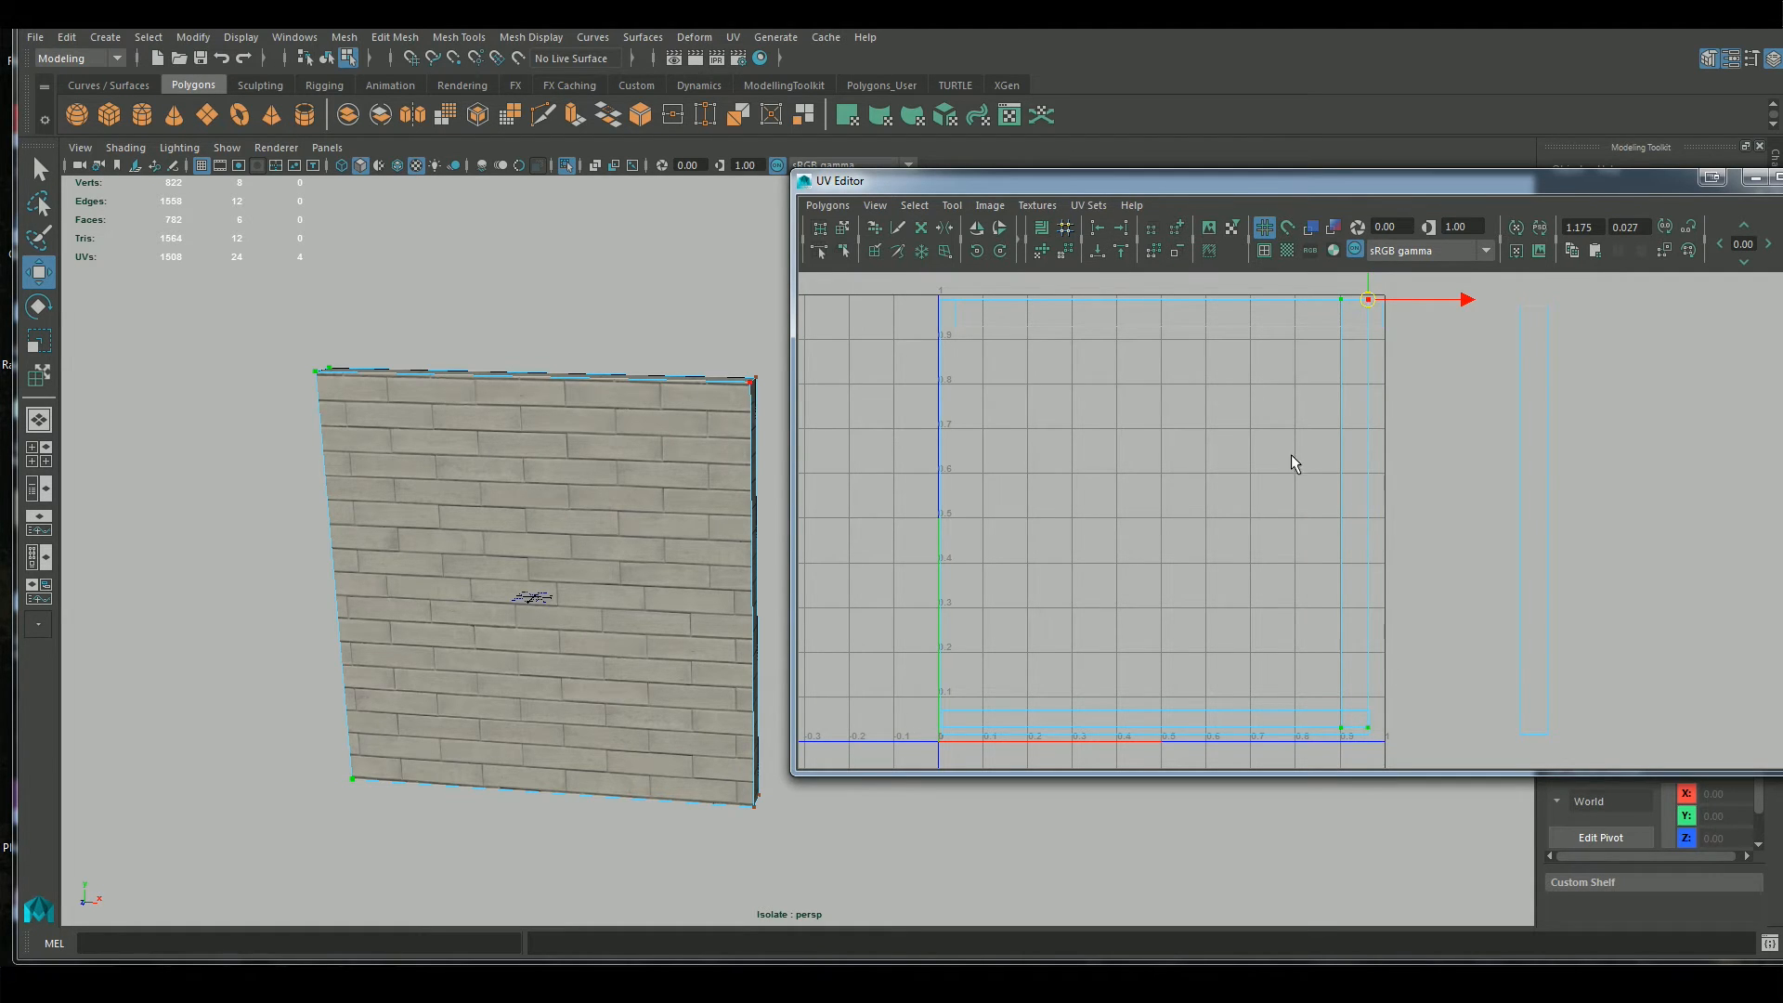
# Try lowering the snapped strip slightly in V, compare the bricks around the wall's end face, and undo the move
pyautogui.keyDown('alt'); pyautogui.moveTo(617, 649); pyautogui.dragTo(709, 521); pyautogui.keyUp('alt')
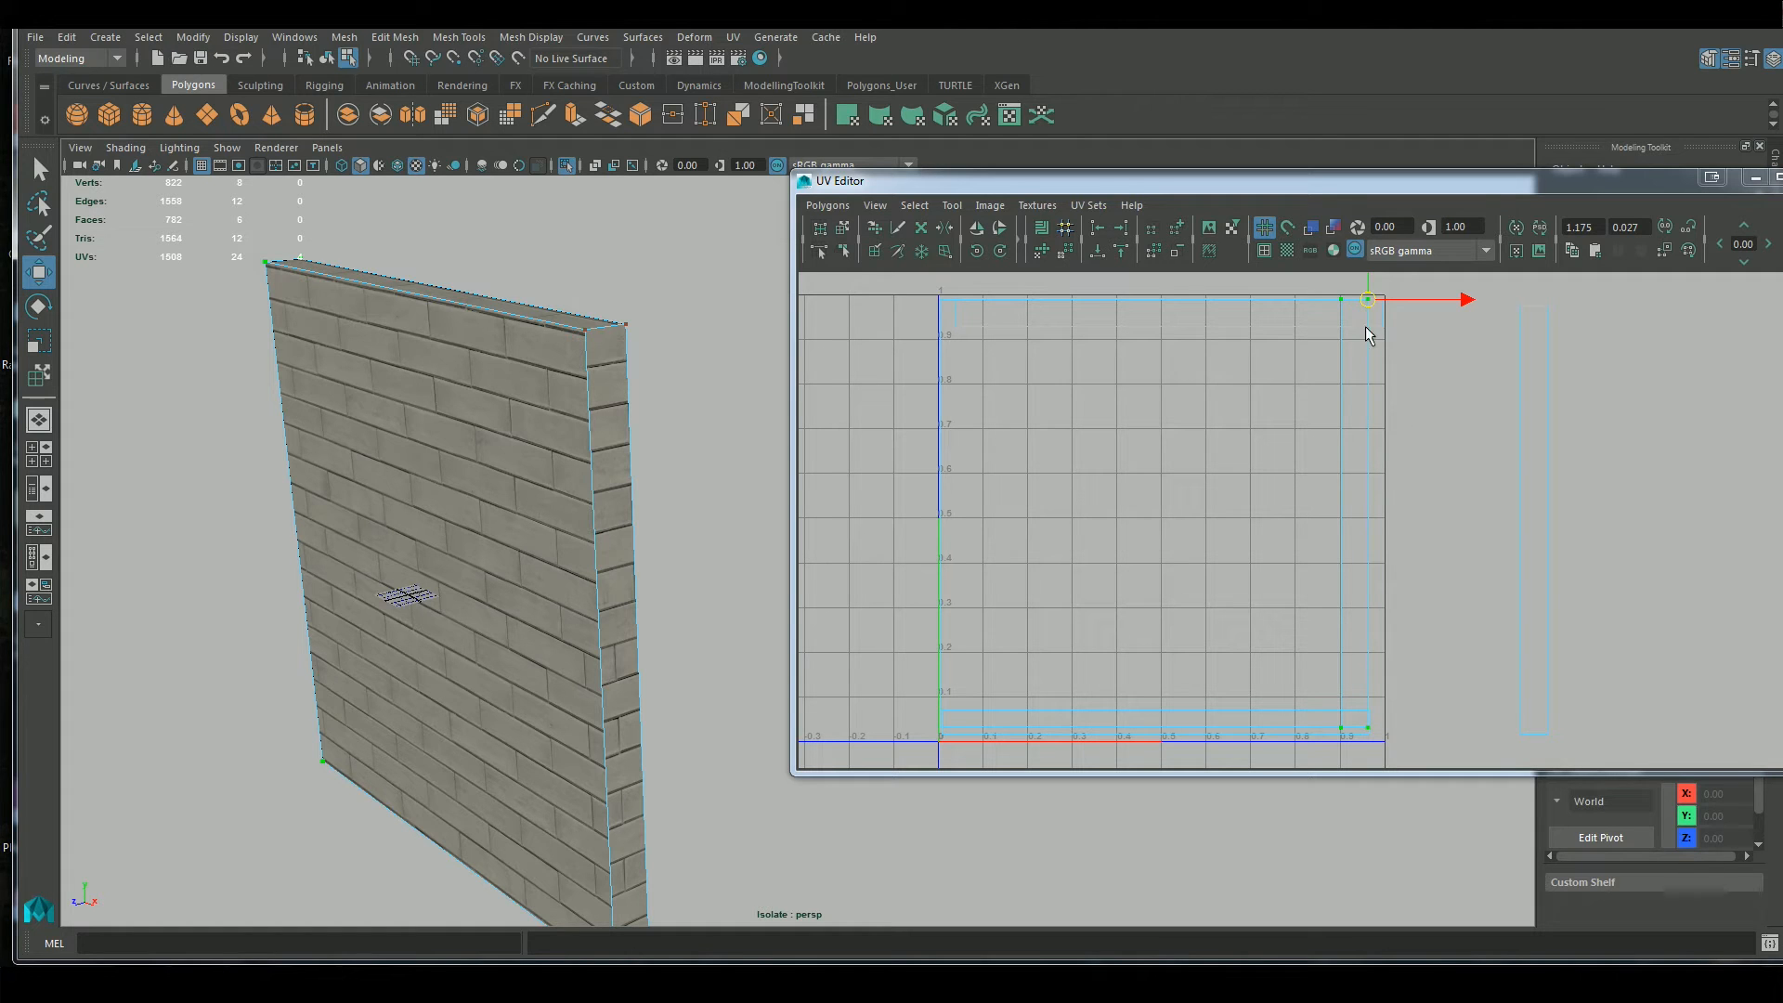
pyautogui.moveTo(1367, 276); pyautogui.dragTo(1367, 285)
pyautogui.keyDown('alt'); pyautogui.moveTo(660, 525); pyautogui.dragTo(734, 512); pyautogui.keyUp('alt')
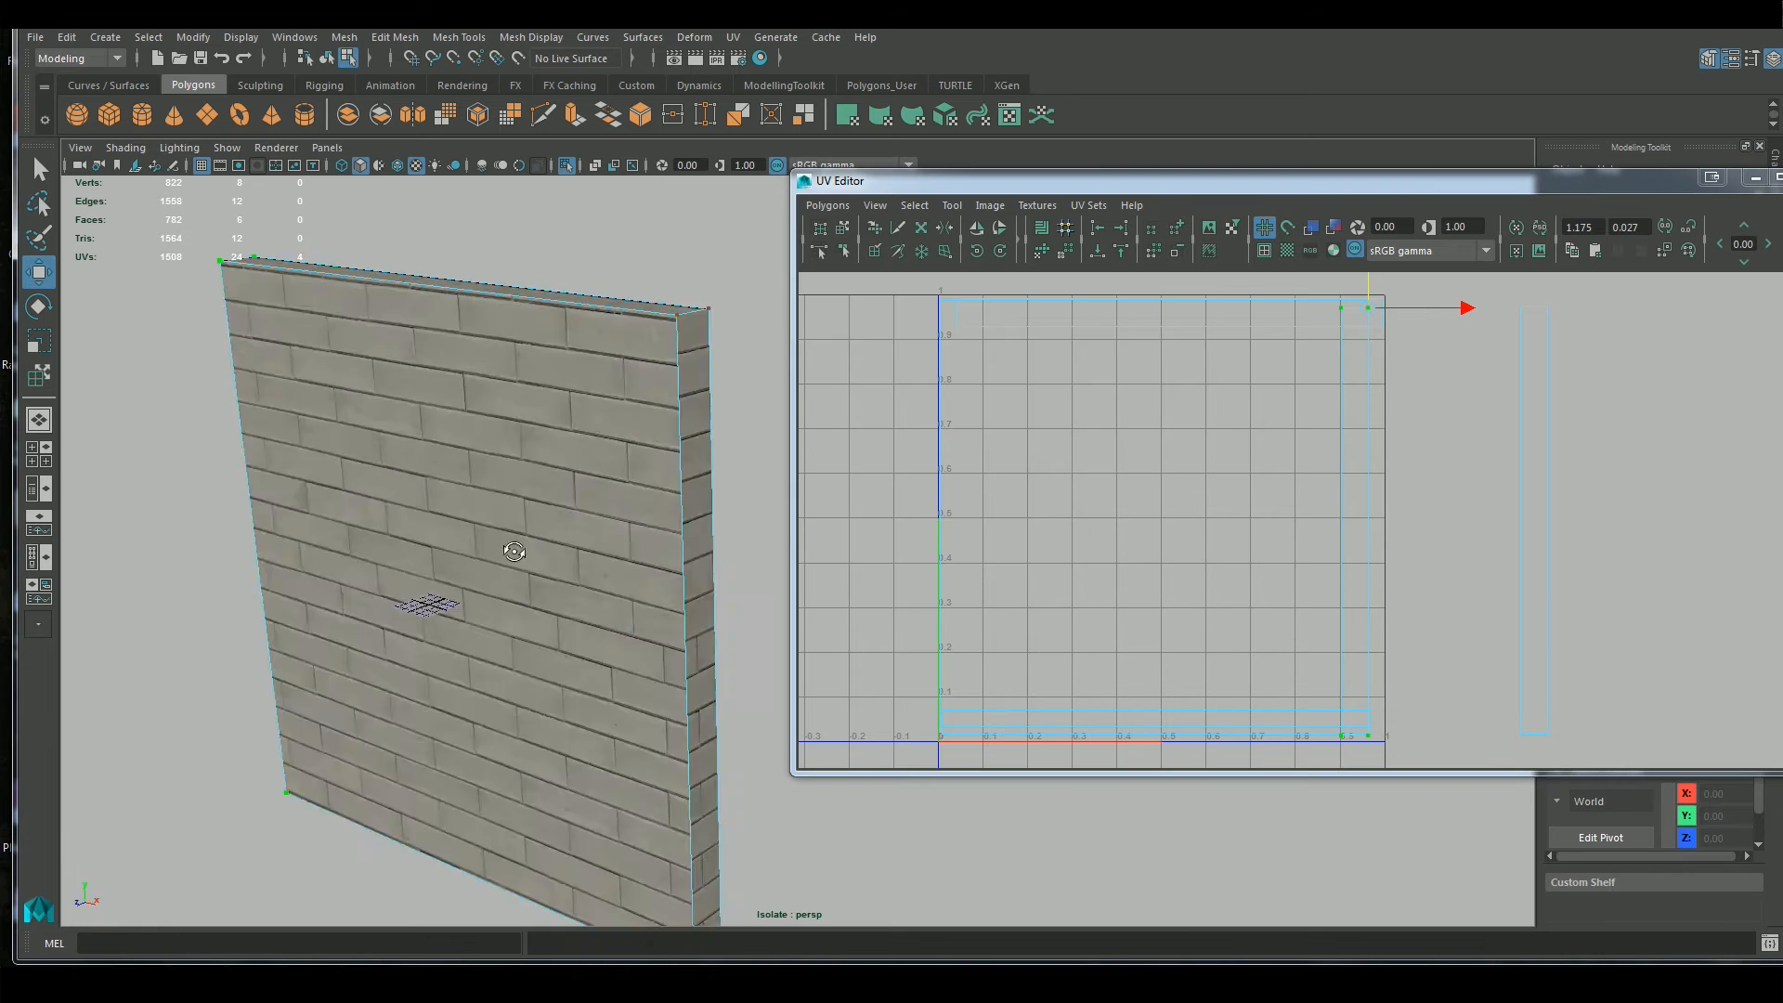
pyautogui.keyDown('alt'); pyautogui.moveTo(513, 542); pyautogui.dragTo(771, 548); pyautogui.keyUp('alt')
pyautogui.keyDown('alt'); pyautogui.moveTo(360, 409); pyautogui.dragTo(474, 590, button='middle'); pyautogui.keyUp('alt')
pyautogui.keyDown('alt'); pyautogui.moveTo(476, 591); pyautogui.dragTo(650, 508); pyautogui.keyUp('alt')
pyautogui.hotkey('ctrl', 'z')
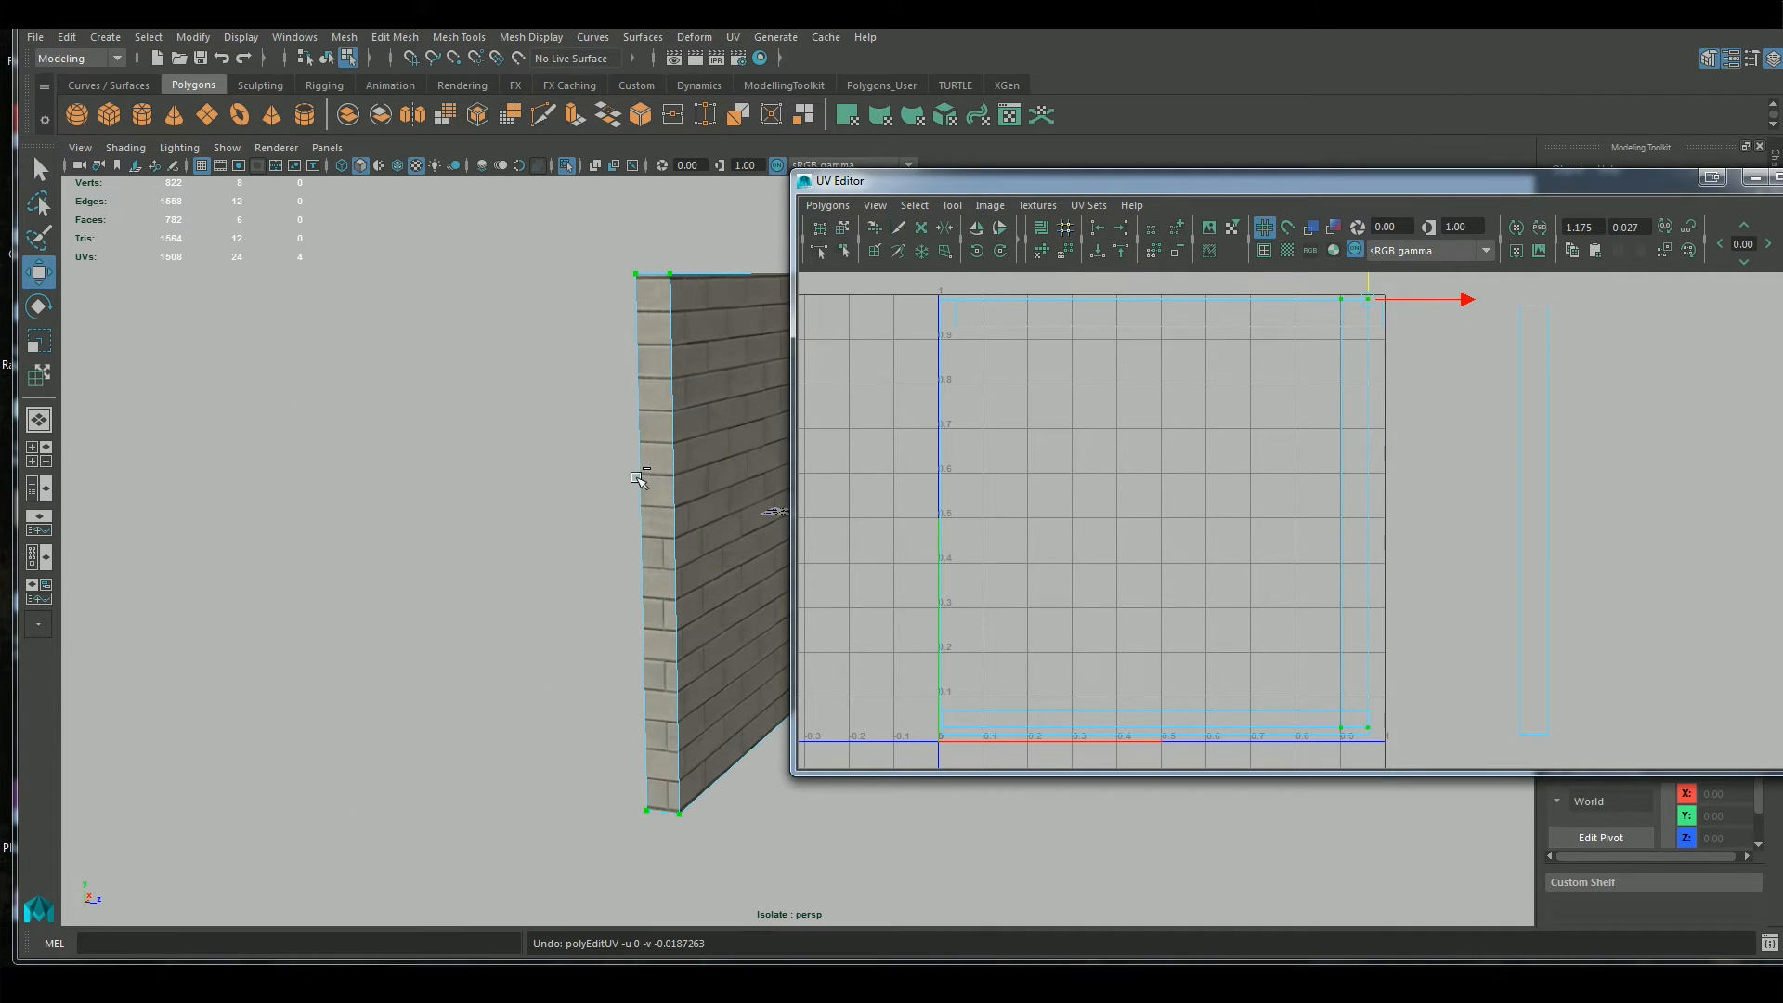
# Zoom in on the end face's corner and nudge its strip slightly in negative U to adjust the vertical brick joints
pyautogui.scroll(5, 640, 473)
pyautogui.keyDown('alt'); pyautogui.moveTo(653, 465); pyautogui.dragTo(698, 468, button='middle'); pyautogui.keyUp('alt')
pyautogui.keyDown('alt'); pyautogui.moveTo(698, 467); pyautogui.dragTo(461, 668); pyautogui.keyUp('alt')
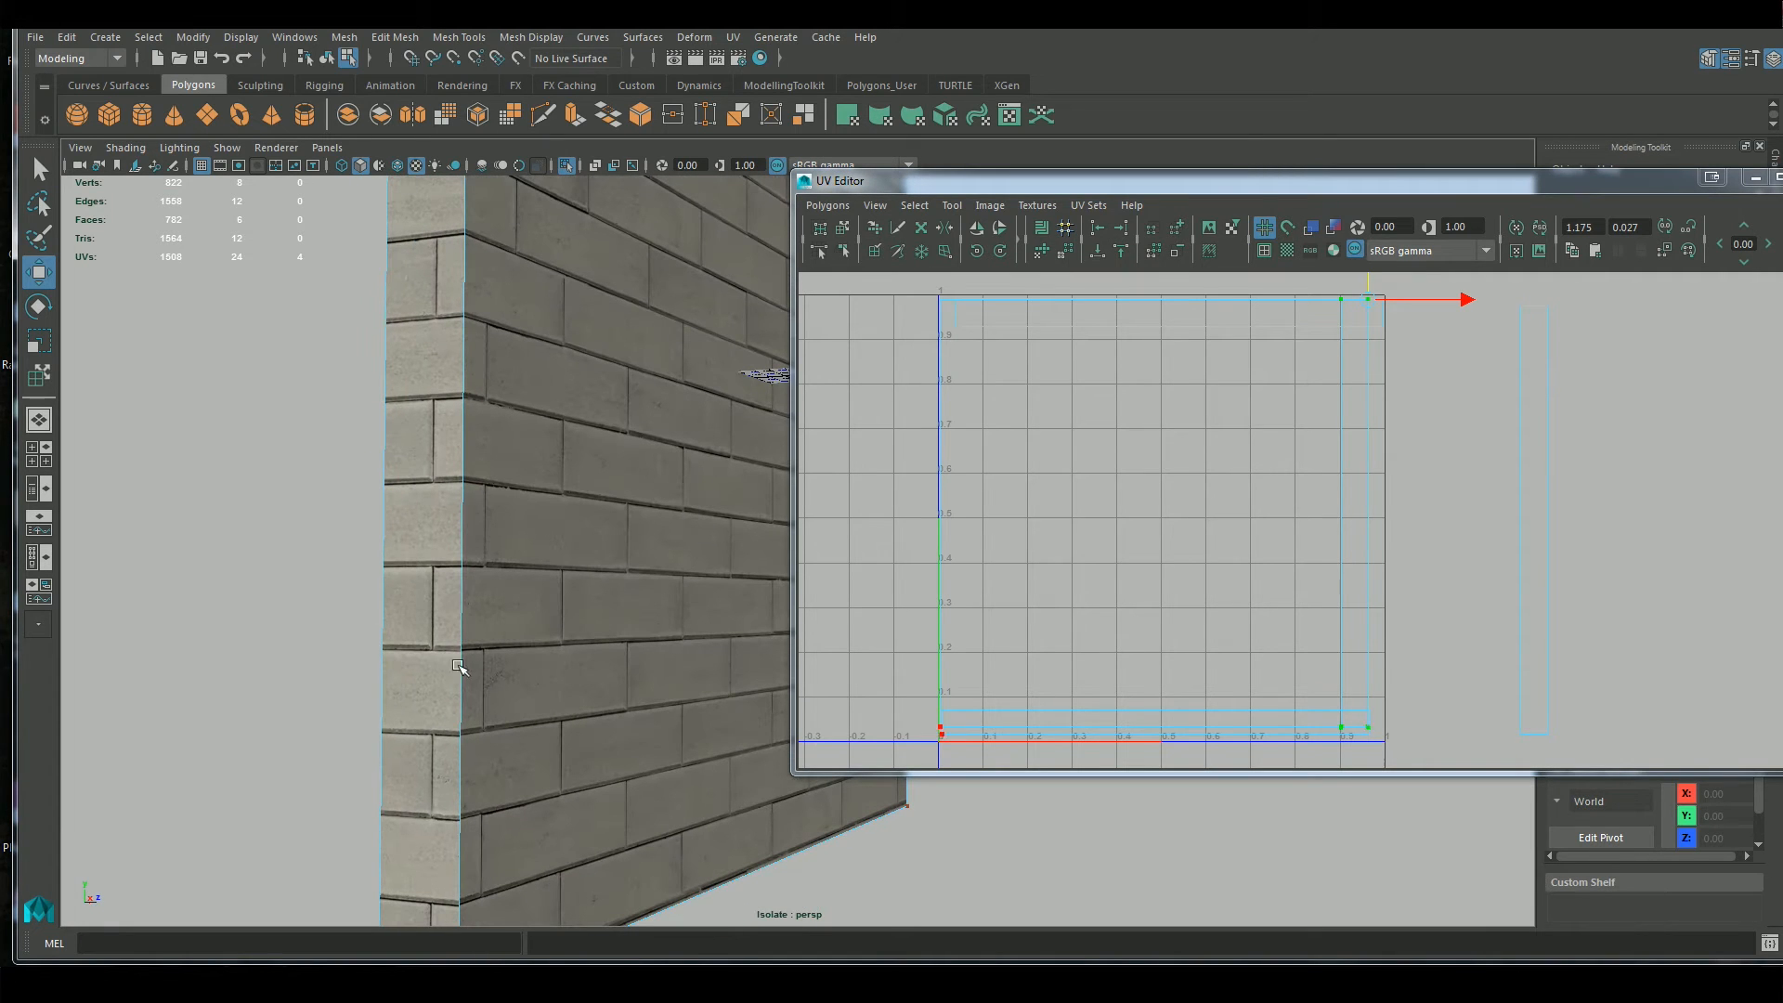
pyautogui.click(400, 455)
pyautogui.scroll(3, 565, 664)
pyautogui.keyDown('alt'); pyautogui.moveTo(565, 664); pyautogui.dragTo(592, 510, button='middle'); pyautogui.keyUp('alt')
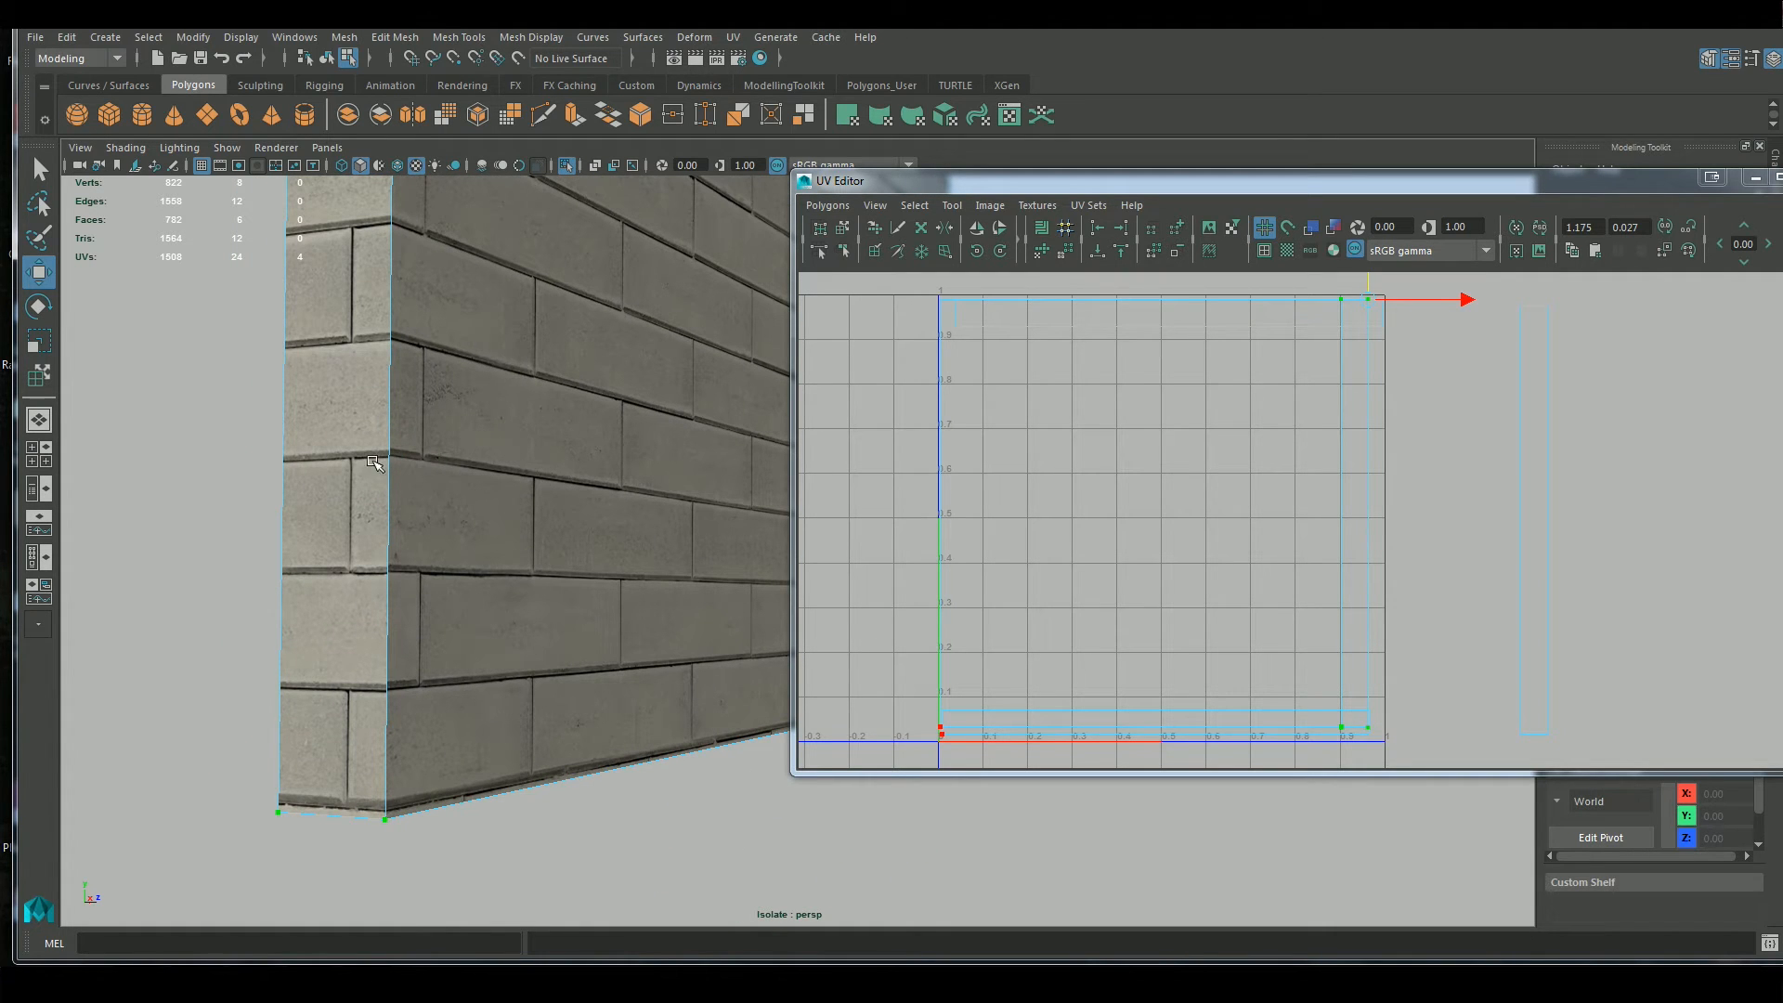
pyautogui.keyDown('alt'); pyautogui.moveTo(489, 341); pyautogui.dragTo(529, 701, button='middle'); pyautogui.keyUp('alt')
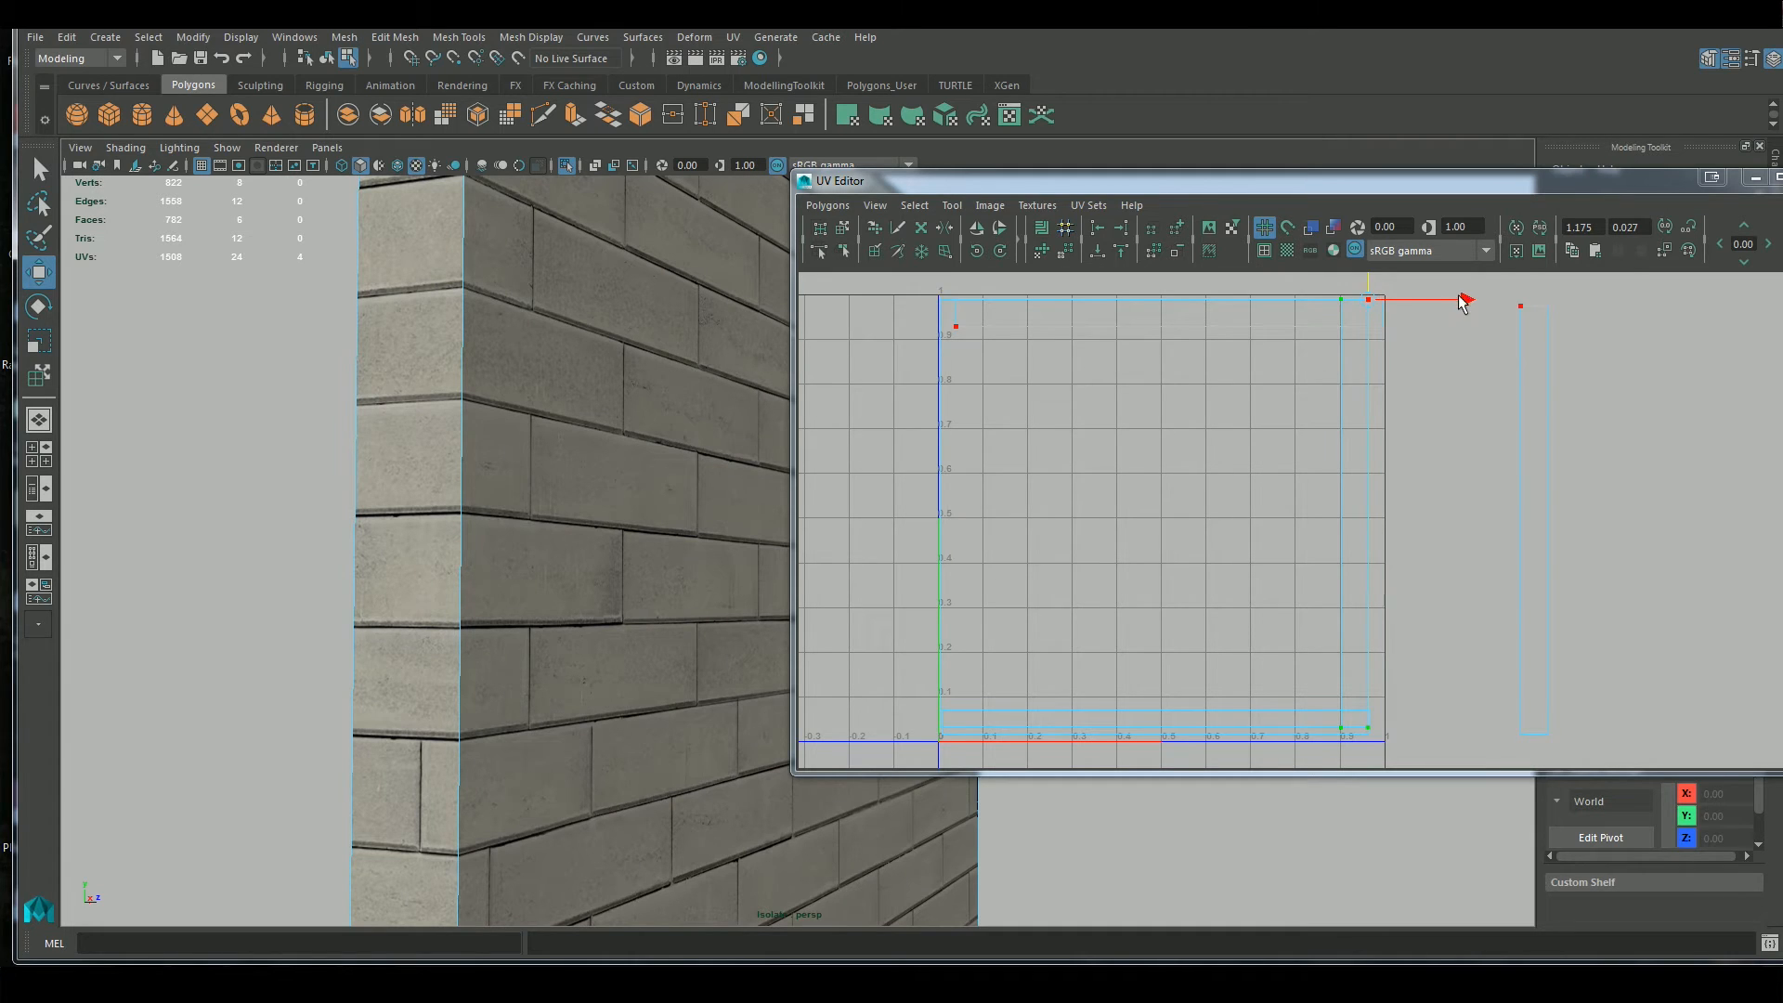
pyautogui.moveTo(1463, 301); pyautogui.dragTo(1463, 306)
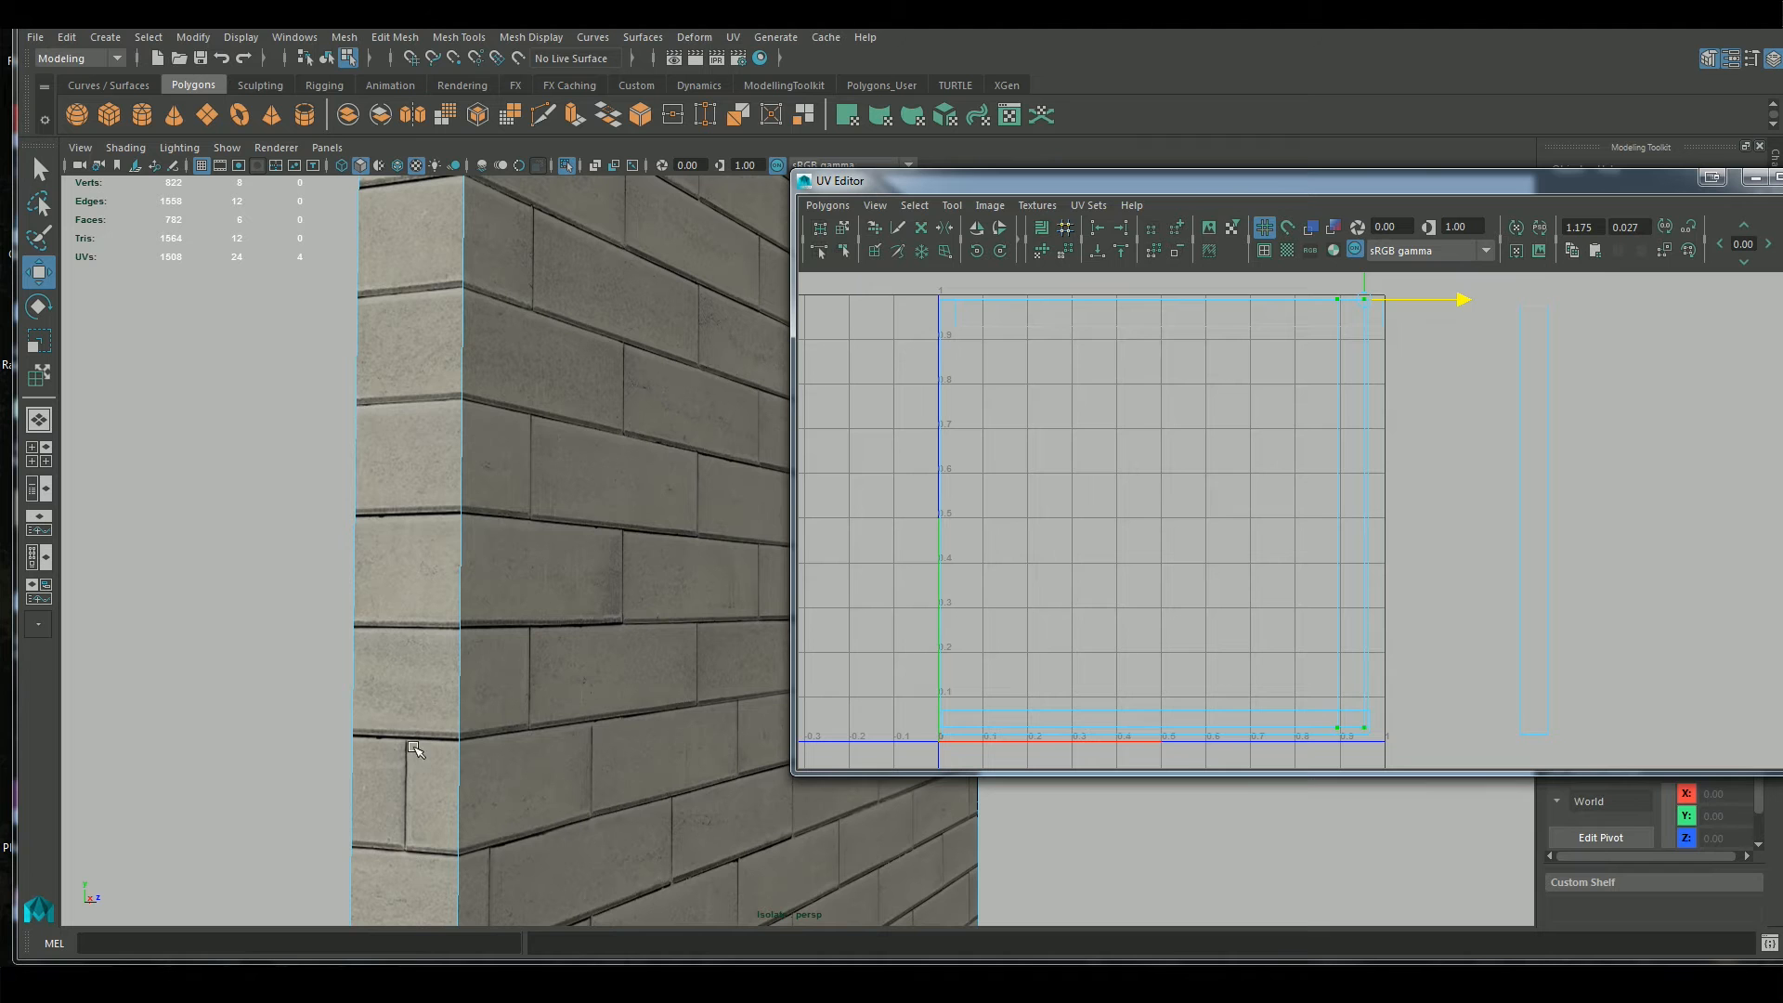
pyautogui.scroll(-2, 1465, 517)
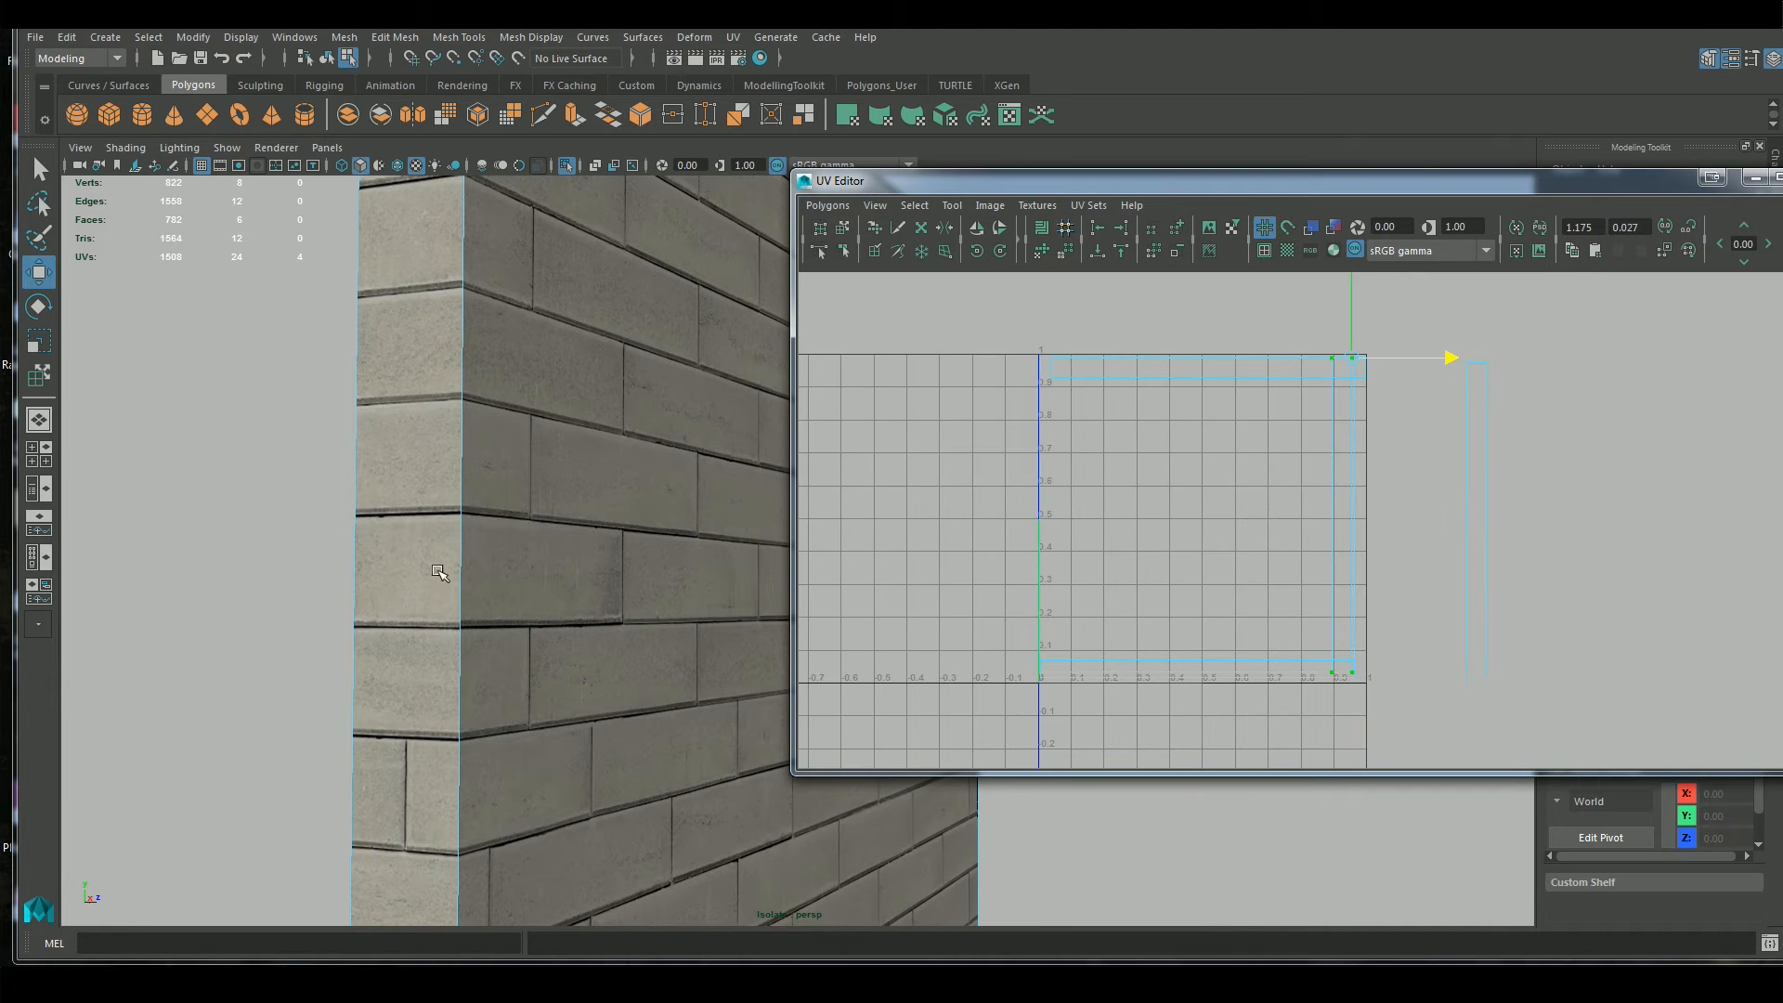
pyautogui.keyDown('alt'); pyautogui.moveTo(621, 762); pyautogui.dragTo(320, 772); pyautogui.keyUp('alt')
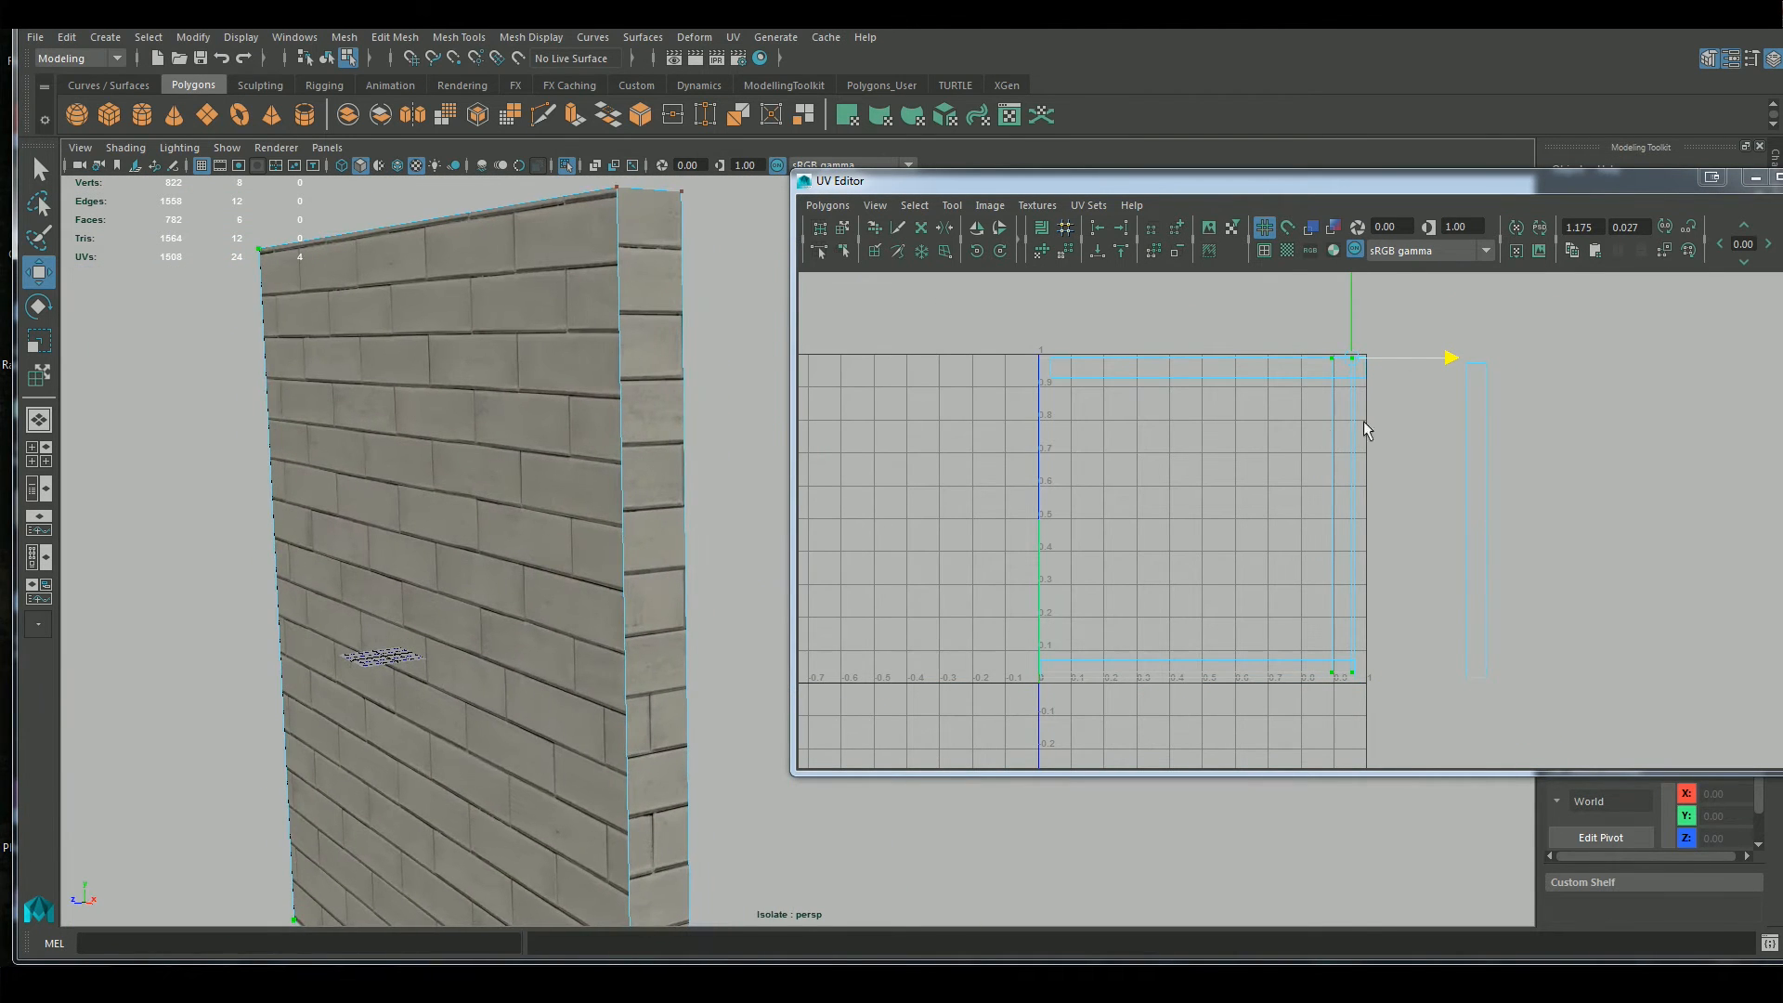
# Select the remaining outer side strip and point-snap it by its upper-left corner onto the wall-face shell's upper-left corner
pyautogui.moveTo(1486, 402); pyautogui.dragTo(1596, 402, button='right')
pyautogui.moveTo(1616, 312); pyautogui.dragTo(1452, 740)
pyautogui.press('d')
pyautogui.moveTo(1477, 521); pyautogui.dragTo(1465, 364)
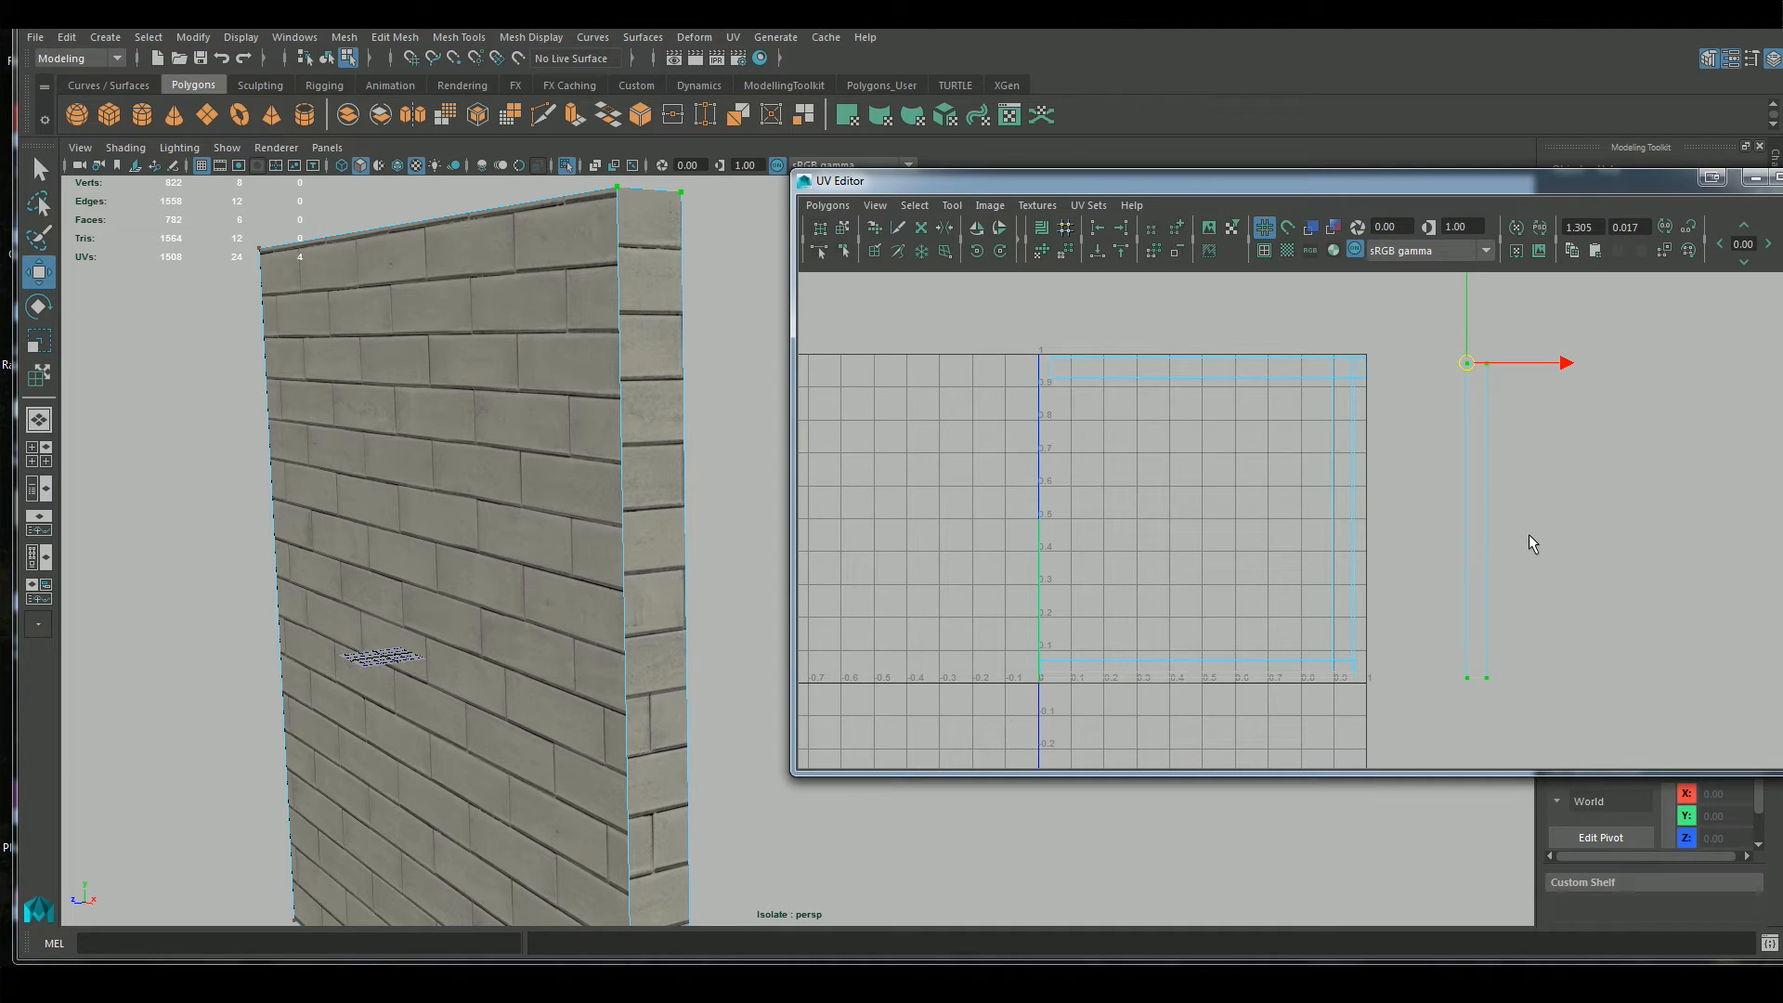
pyautogui.press('v')
pyautogui.moveTo(1465, 366); pyautogui.dragTo(1042, 363)
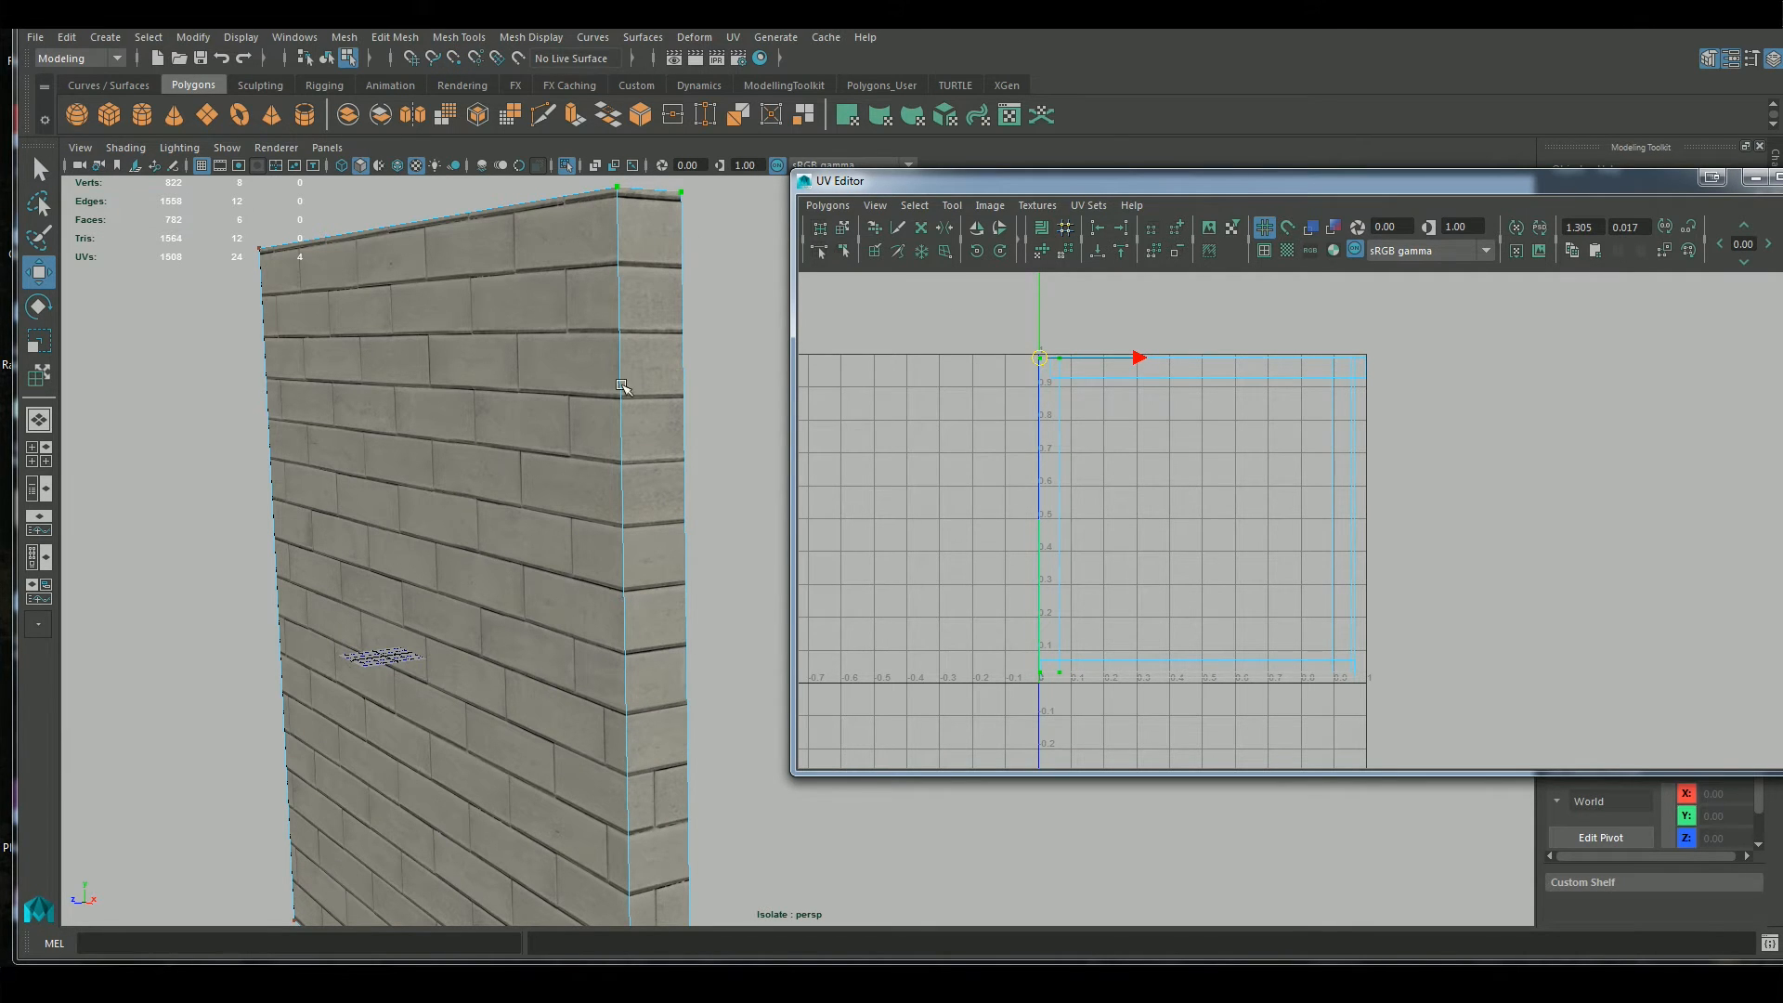
# Check the brick alignment along the opposite end face and nudge its strip slightly in U to adjust the vertical joints
pyautogui.keyDown('alt'); pyautogui.moveTo(680, 799); pyautogui.dragTo(626, 294); pyautogui.keyUp('alt')
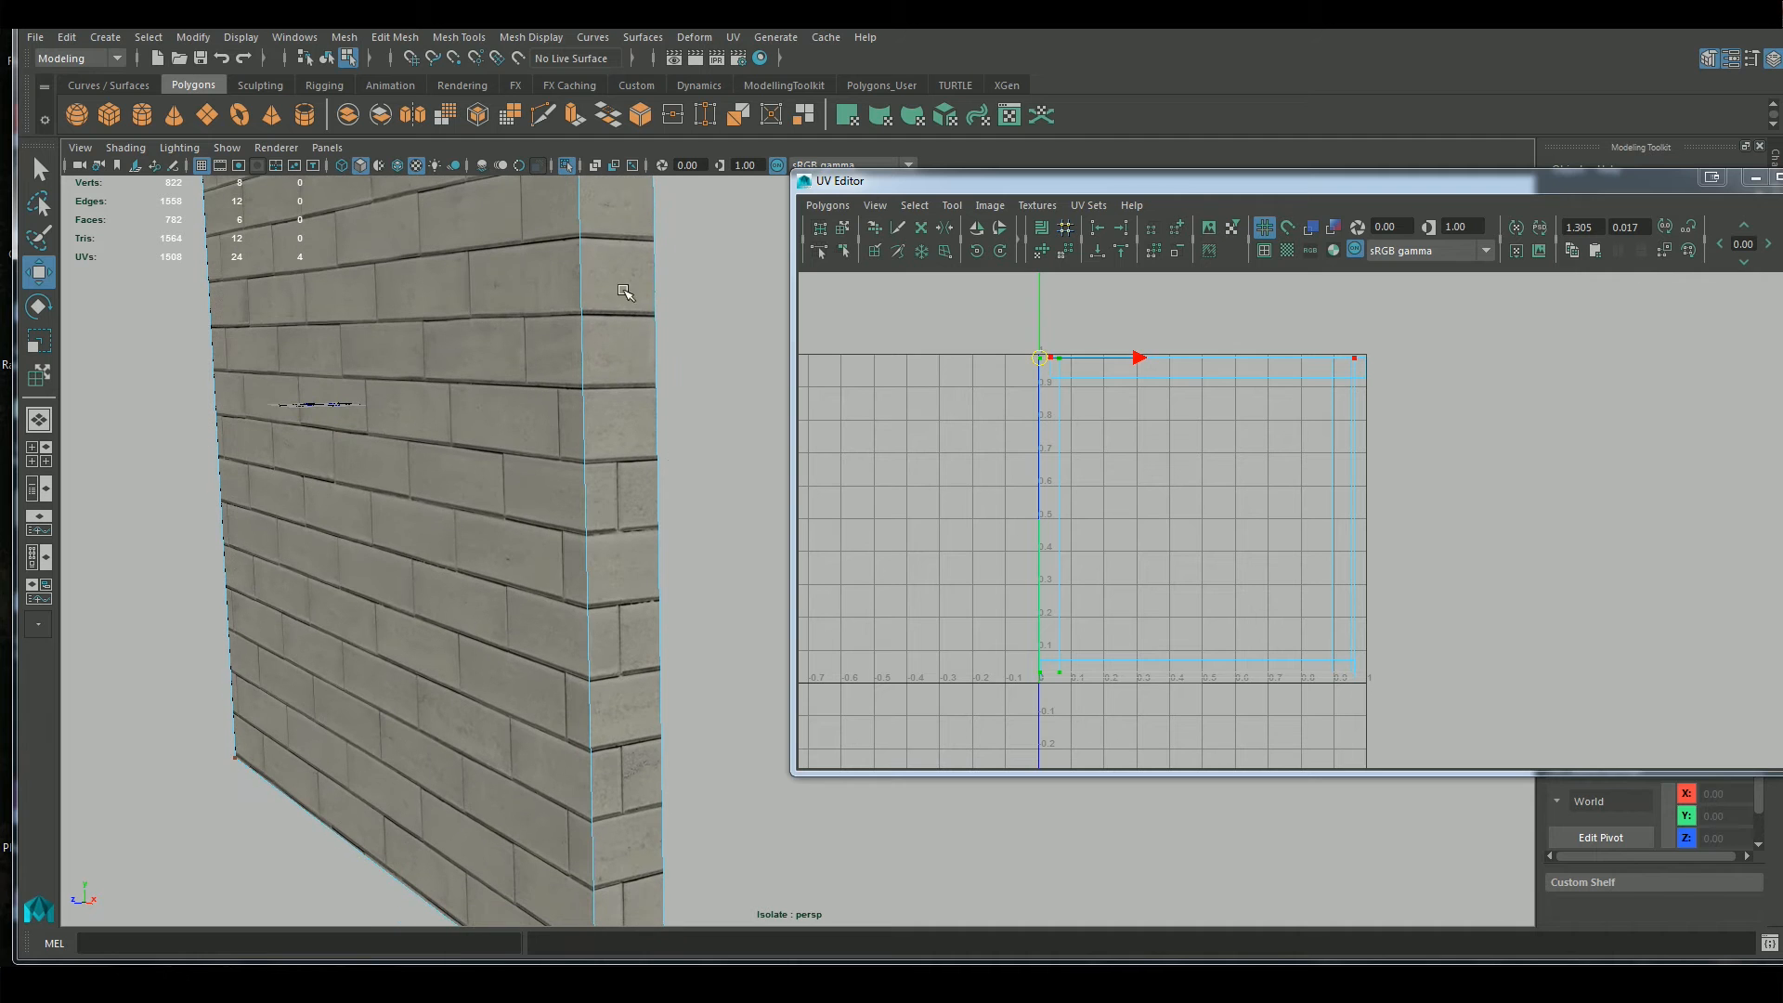
pyautogui.keyDown('alt'); pyautogui.moveTo(656, 744); pyautogui.dragTo(661, 650); pyautogui.keyUp('alt')
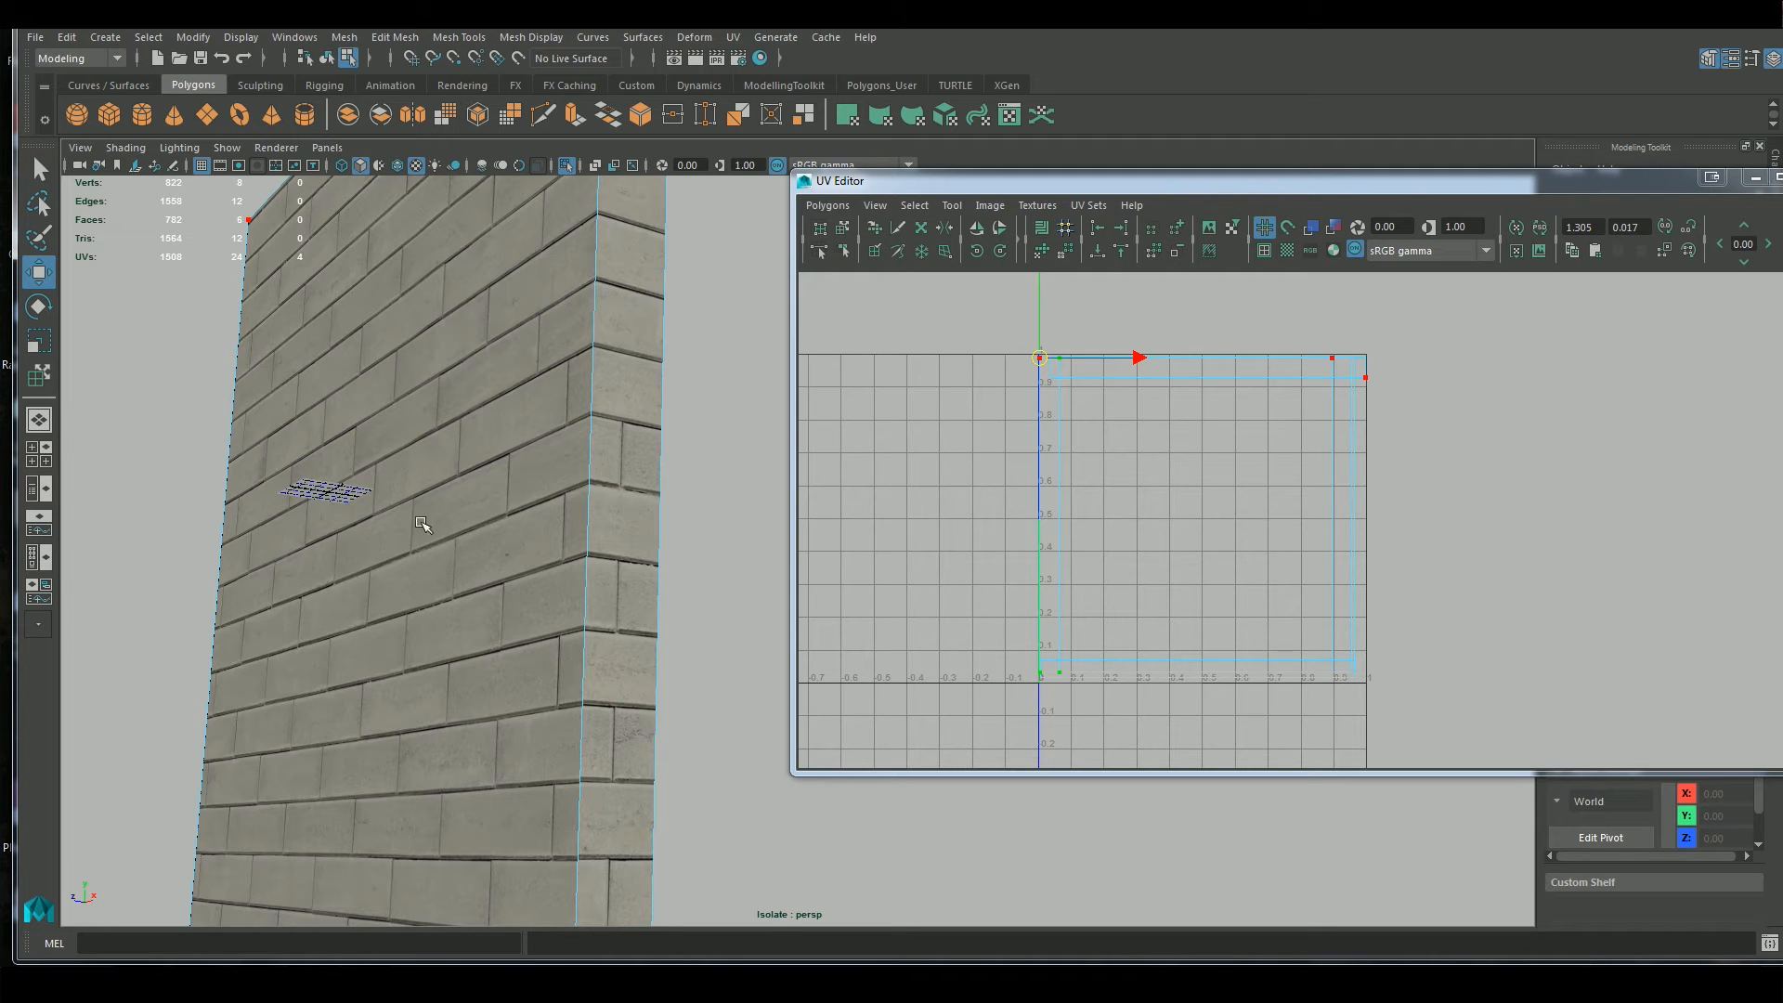
pyautogui.scroll(2, 1168, 439)
pyautogui.moveTo(1067, 315); pyautogui.dragTo(1064, 314)
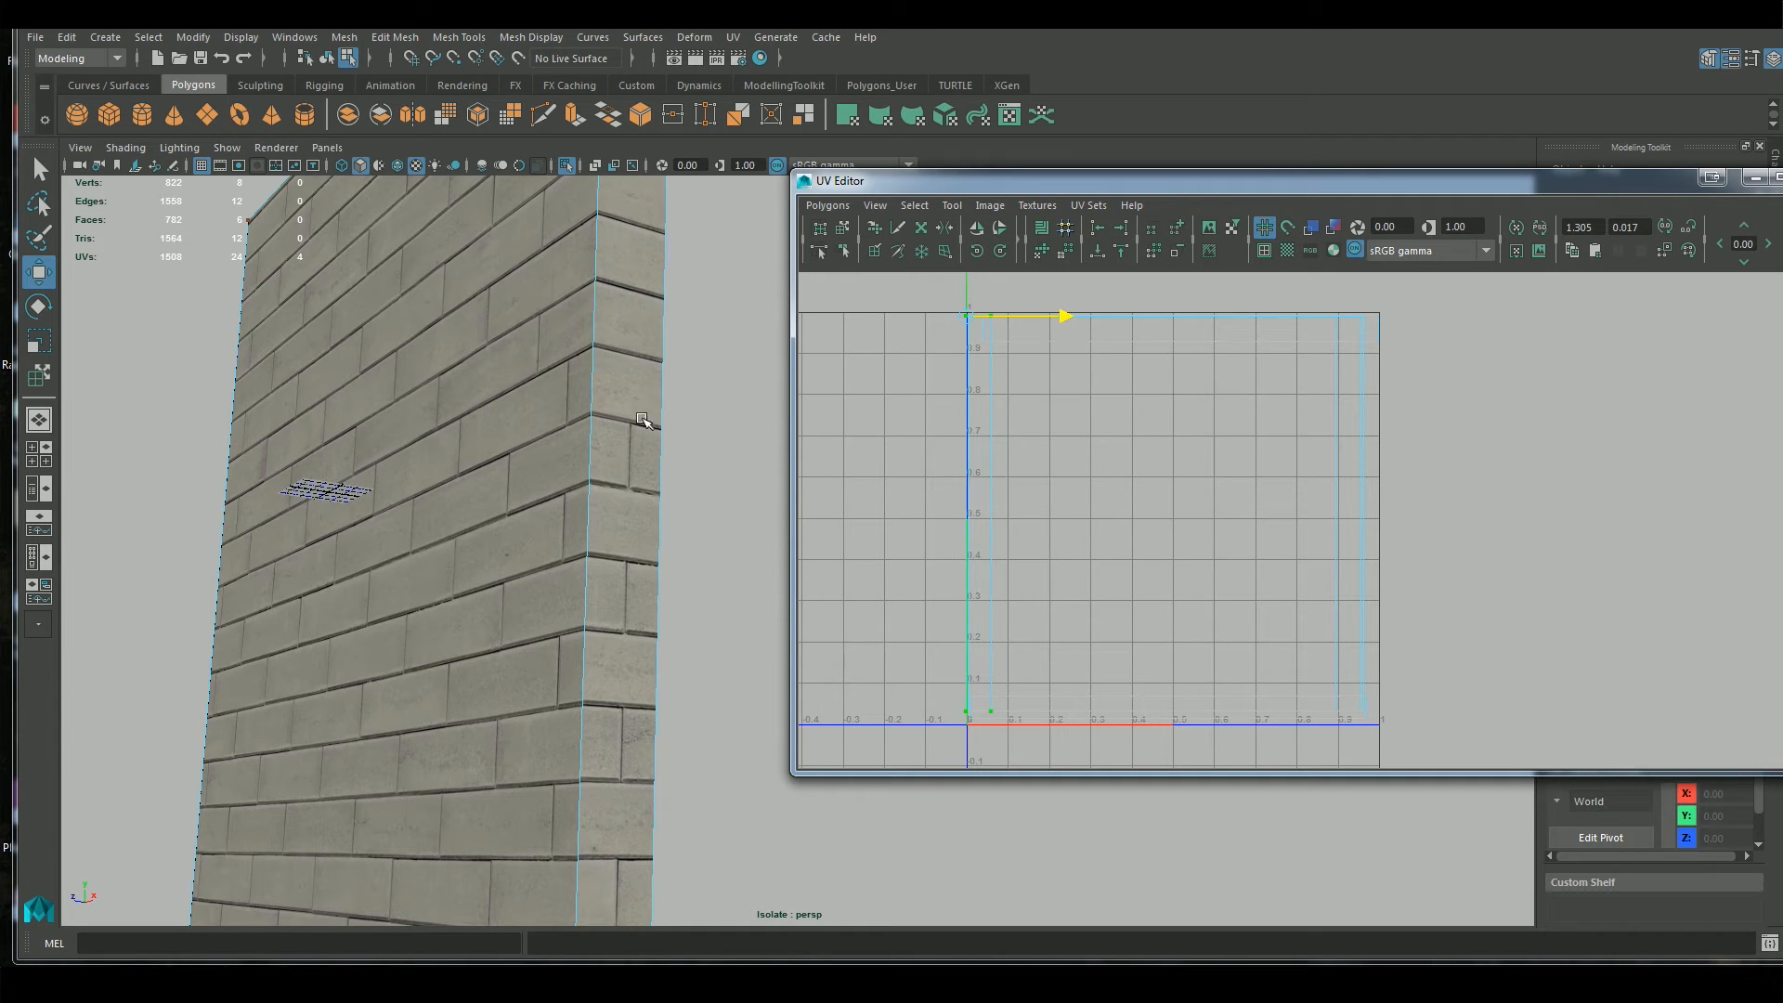
pyautogui.keyDown('alt'); pyautogui.moveTo(608, 465); pyautogui.dragTo(650, 575); pyautogui.keyUp('alt')
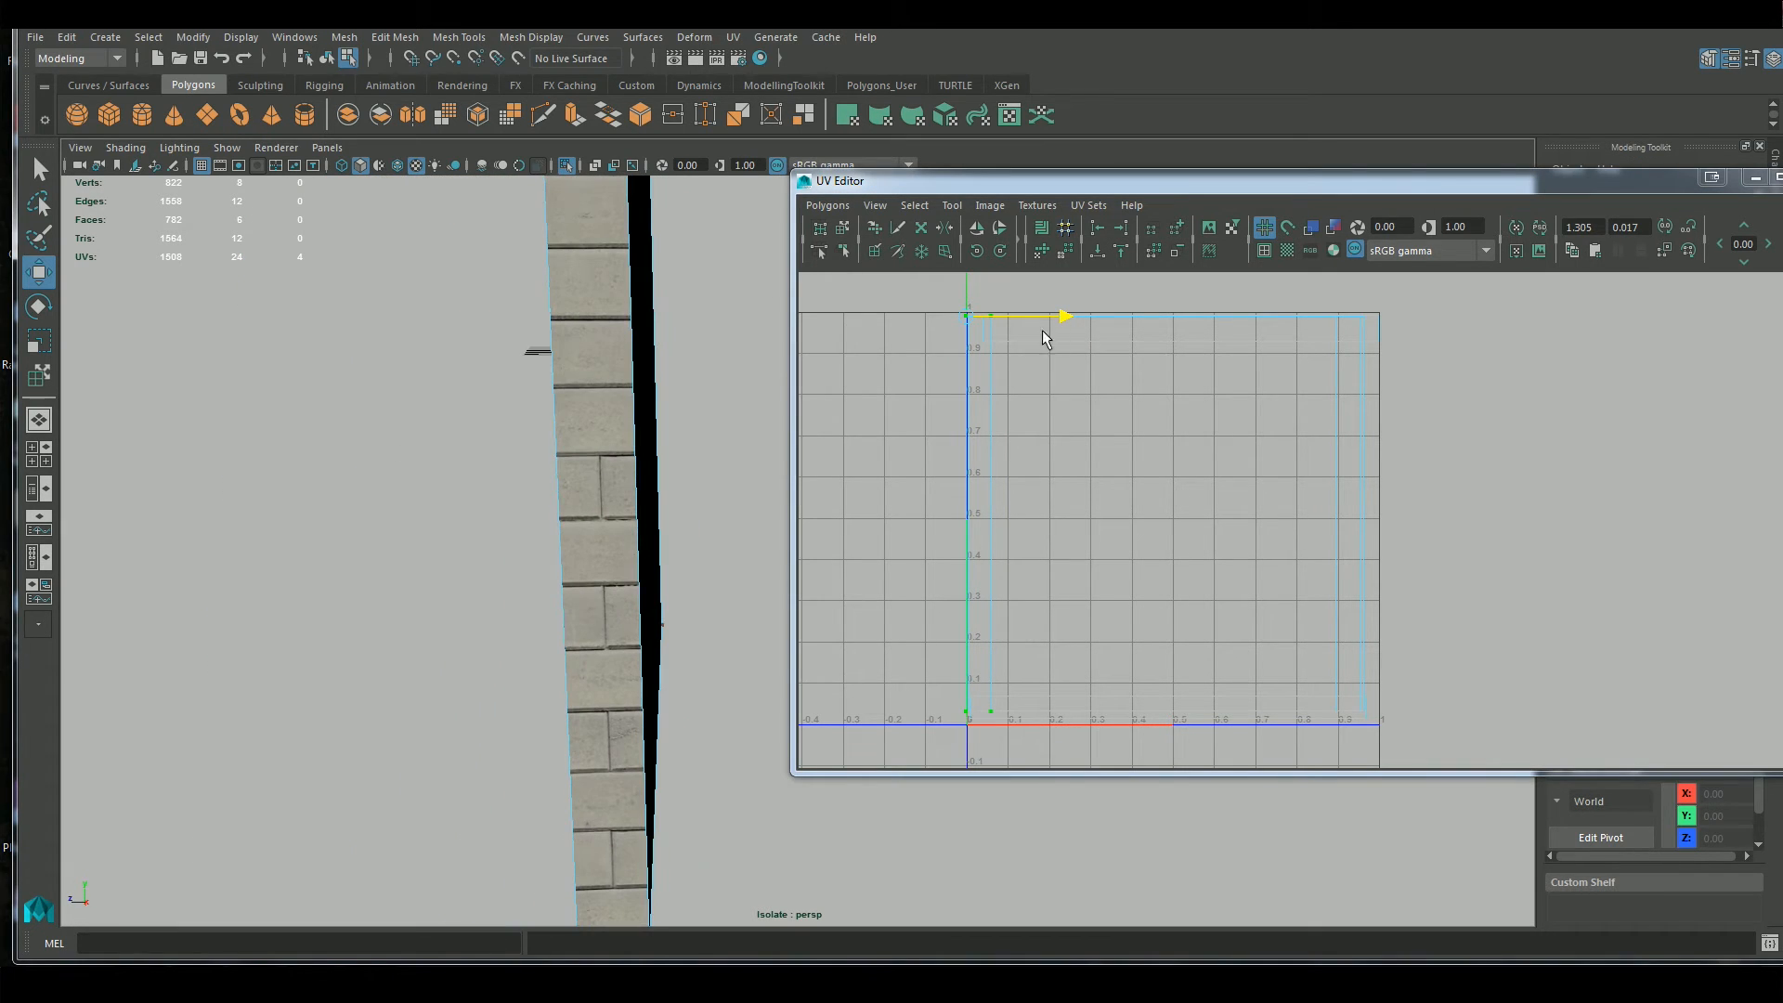
pyautogui.moveTo(1059, 316); pyautogui.dragTo(1059, 319)
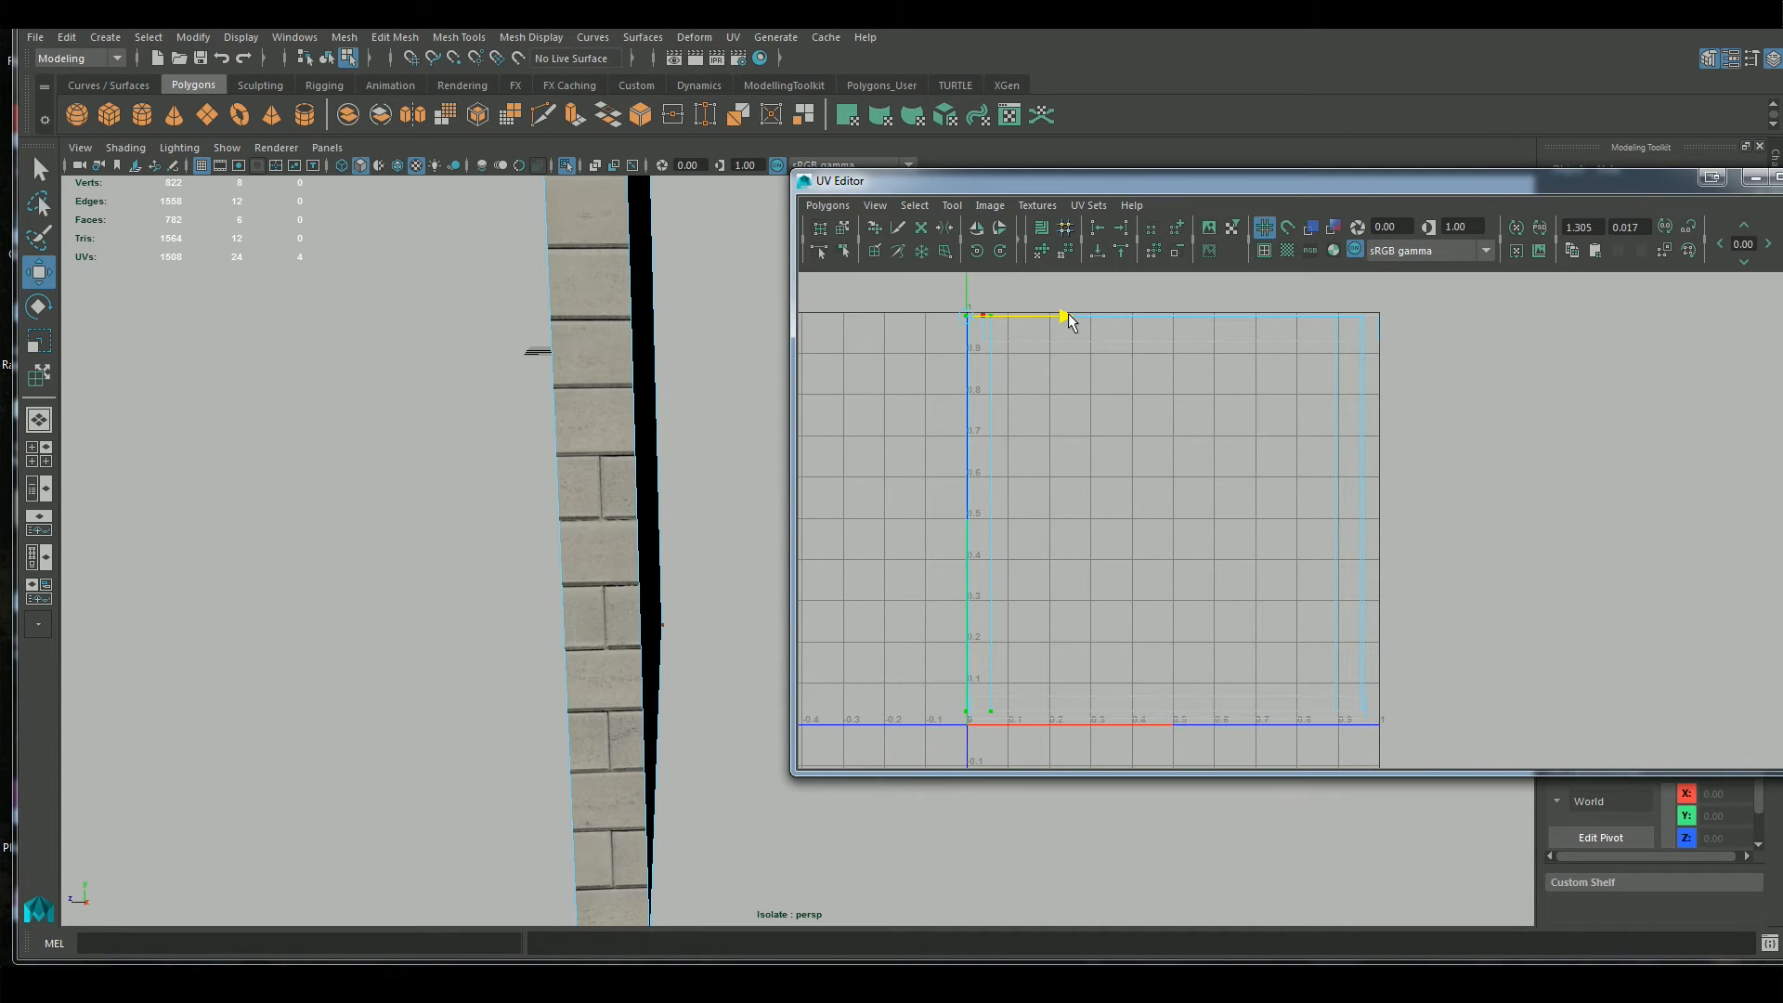
# Select the UVs of all shells inside the 0–1 square
pyautogui.scroll(-2, 1337, 538)
pyautogui.scroll(1, 1346, 603)
pyautogui.moveTo(1393, 414); pyautogui.dragTo(1474, 416, button='right')
pyautogui.moveTo(1503, 290); pyautogui.dragTo(963, 754)
pyautogui.scroll(3, 1425, 483)
pyautogui.keyDown('alt'); pyautogui.moveTo(1467, 550); pyautogui.dragTo(1529, 511, button='middle'); pyautogui.keyUp('alt')
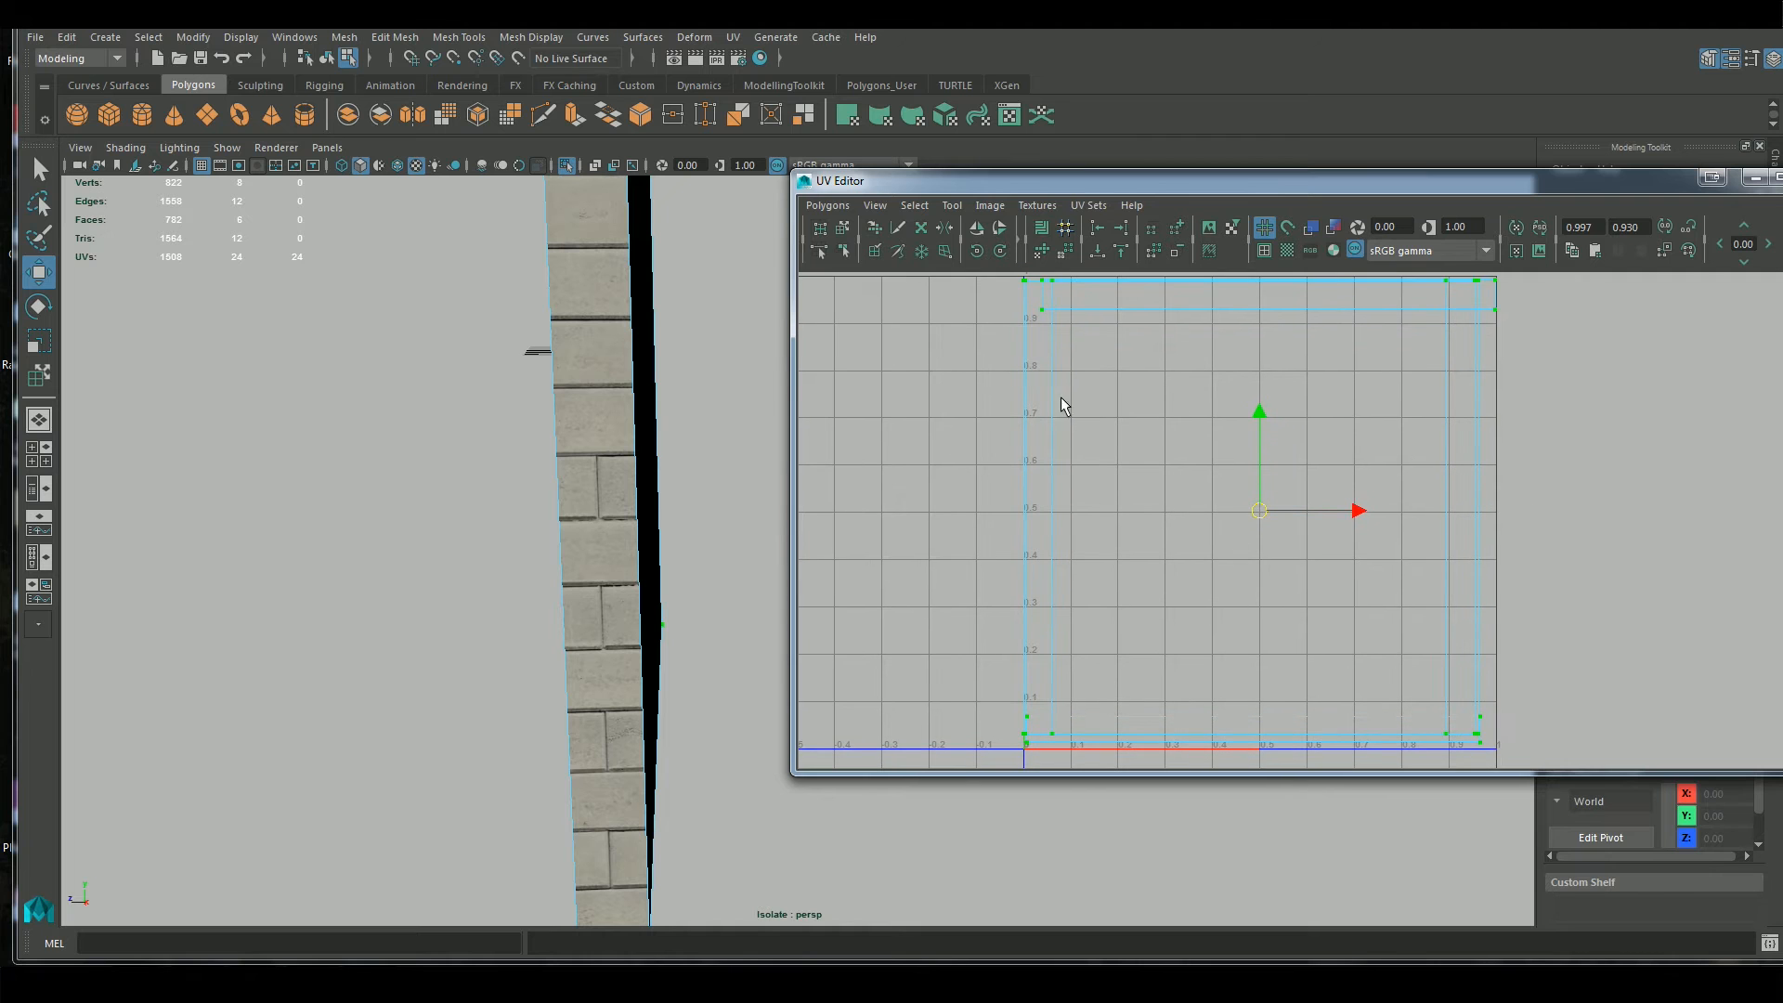
# Inspect the brick alignment across the wall block's large face, end face, corner and top, alongside its UV shells
pyautogui.keyDown('alt'); pyautogui.moveTo(287, 548); pyautogui.dragTo(475, 553); pyautogui.keyUp('alt')
pyautogui.keyDown('alt'); pyautogui.moveTo(575, 524); pyautogui.dragTo(640, 533, button='right'); pyautogui.keyUp('alt')
pyautogui.keyDown('alt'); pyautogui.moveTo(640, 533); pyautogui.dragTo(638, 580, button='middle'); pyautogui.keyUp('alt')
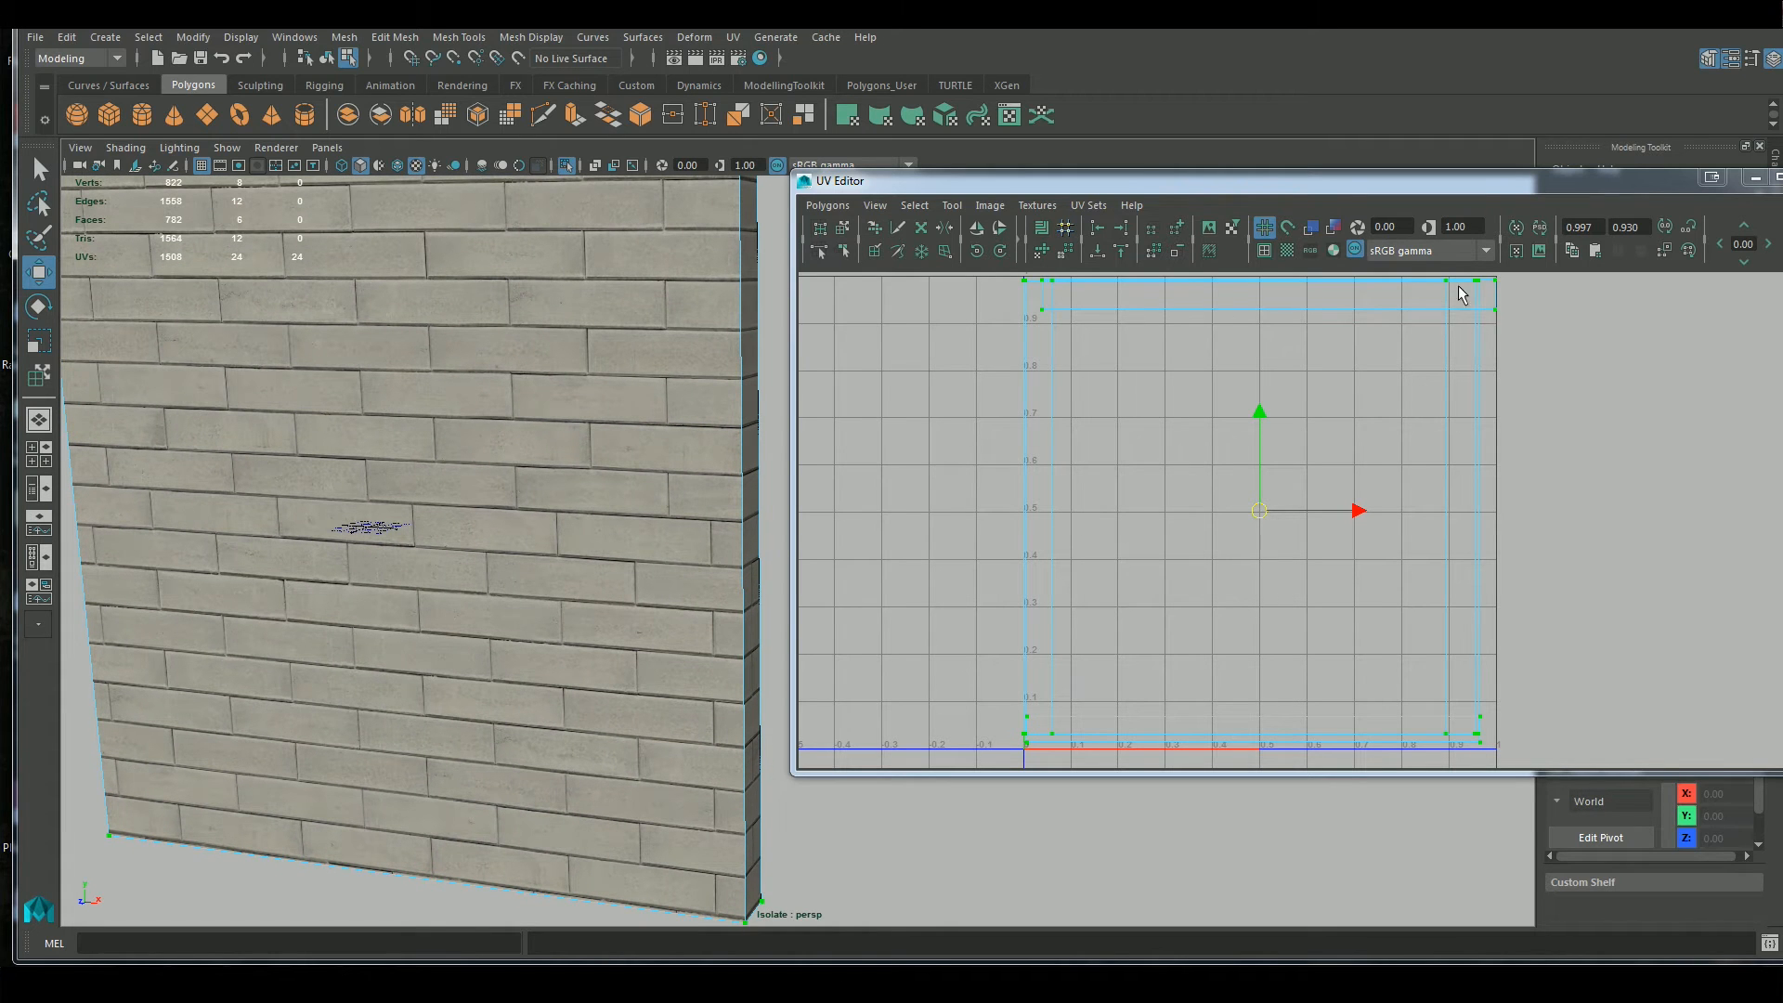
pyautogui.keyDown('alt'); pyautogui.moveTo(637, 367); pyautogui.dragTo(665, 444, button='middle'); pyautogui.keyUp('alt')
pyautogui.keyDown('alt'); pyautogui.moveTo(664, 444); pyautogui.dragTo(594, 521); pyautogui.keyUp('alt')
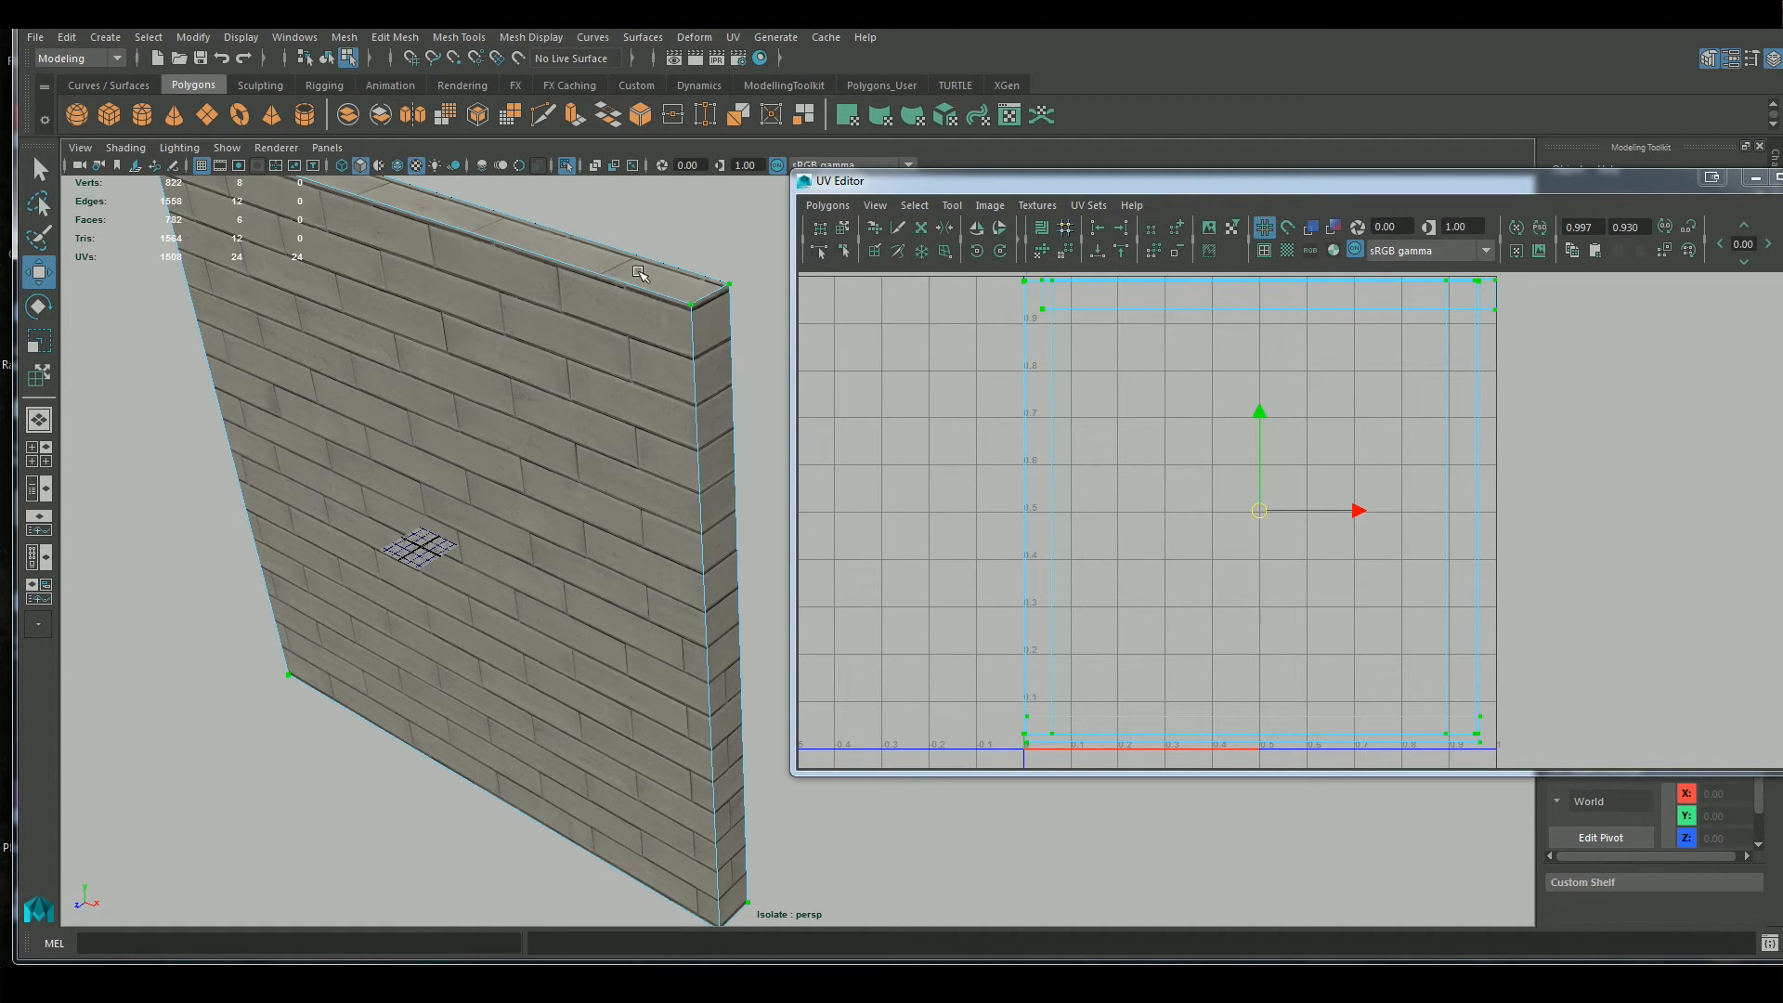
pyautogui.press('f')
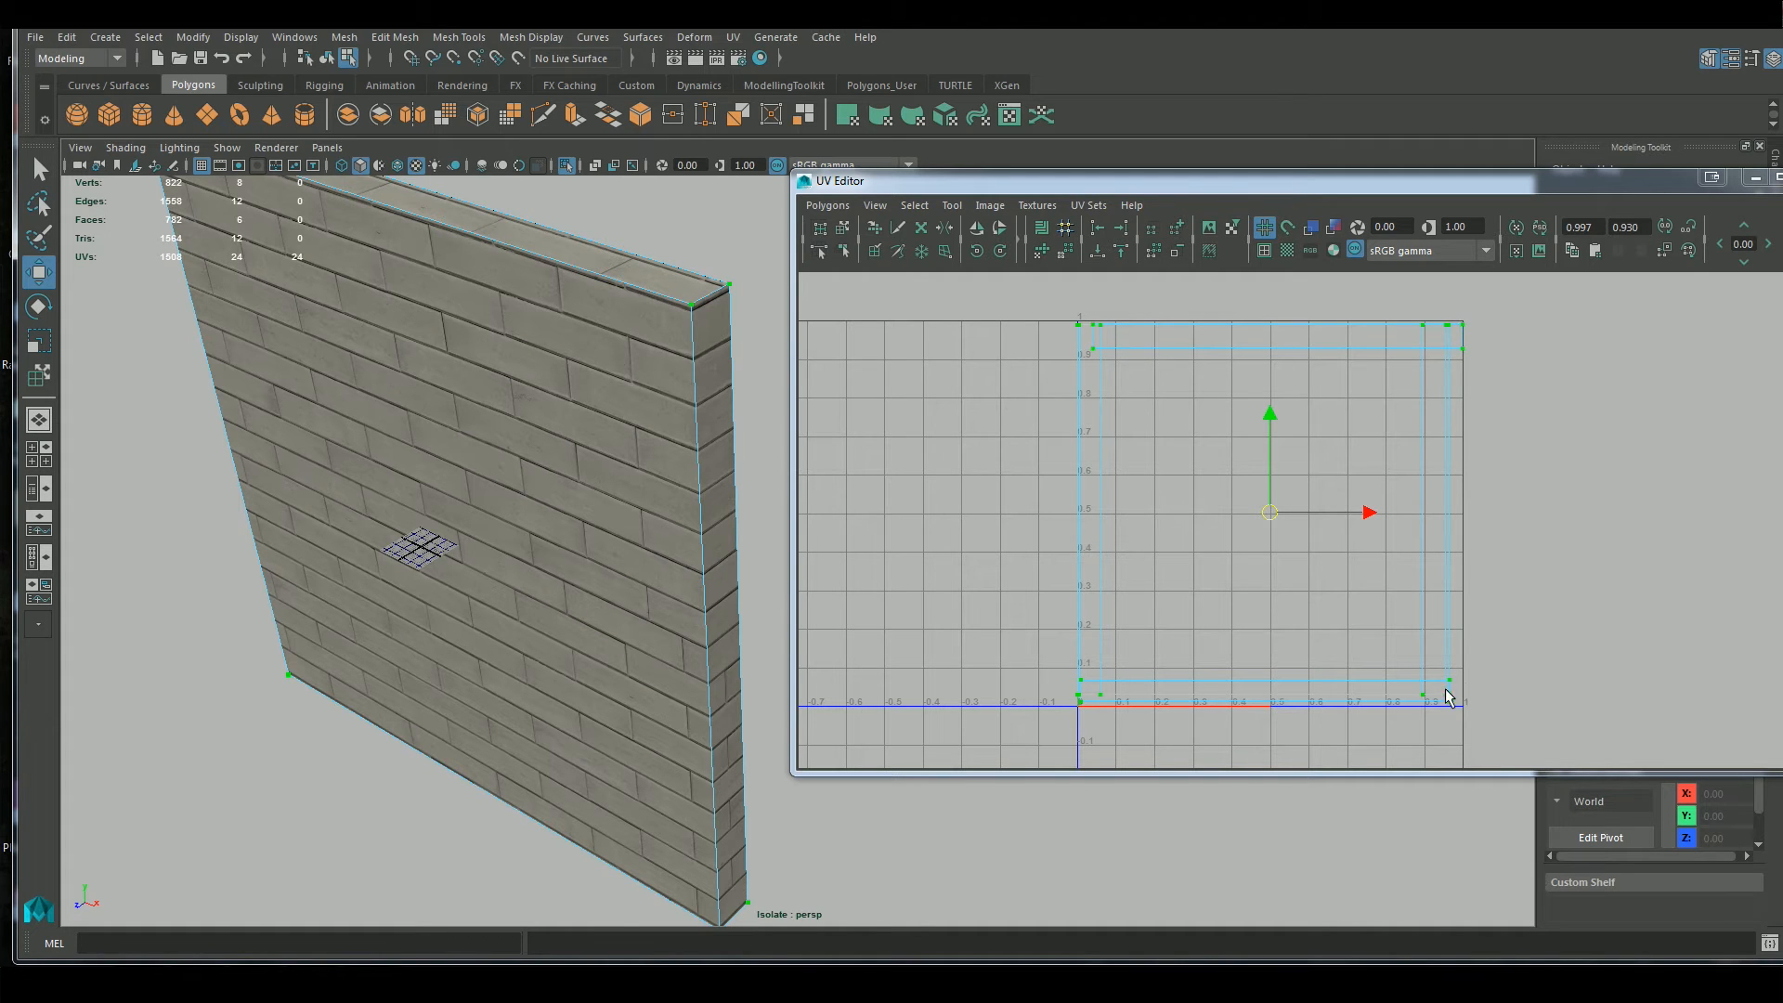
pyautogui.scroll(-3, 648, 593)
pyautogui.scroll(3, 649, 591)
pyautogui.keyDown('alt'); pyautogui.moveTo(517, 553); pyautogui.dragTo(529, 535); pyautogui.keyUp('alt')
pyautogui.press('f')
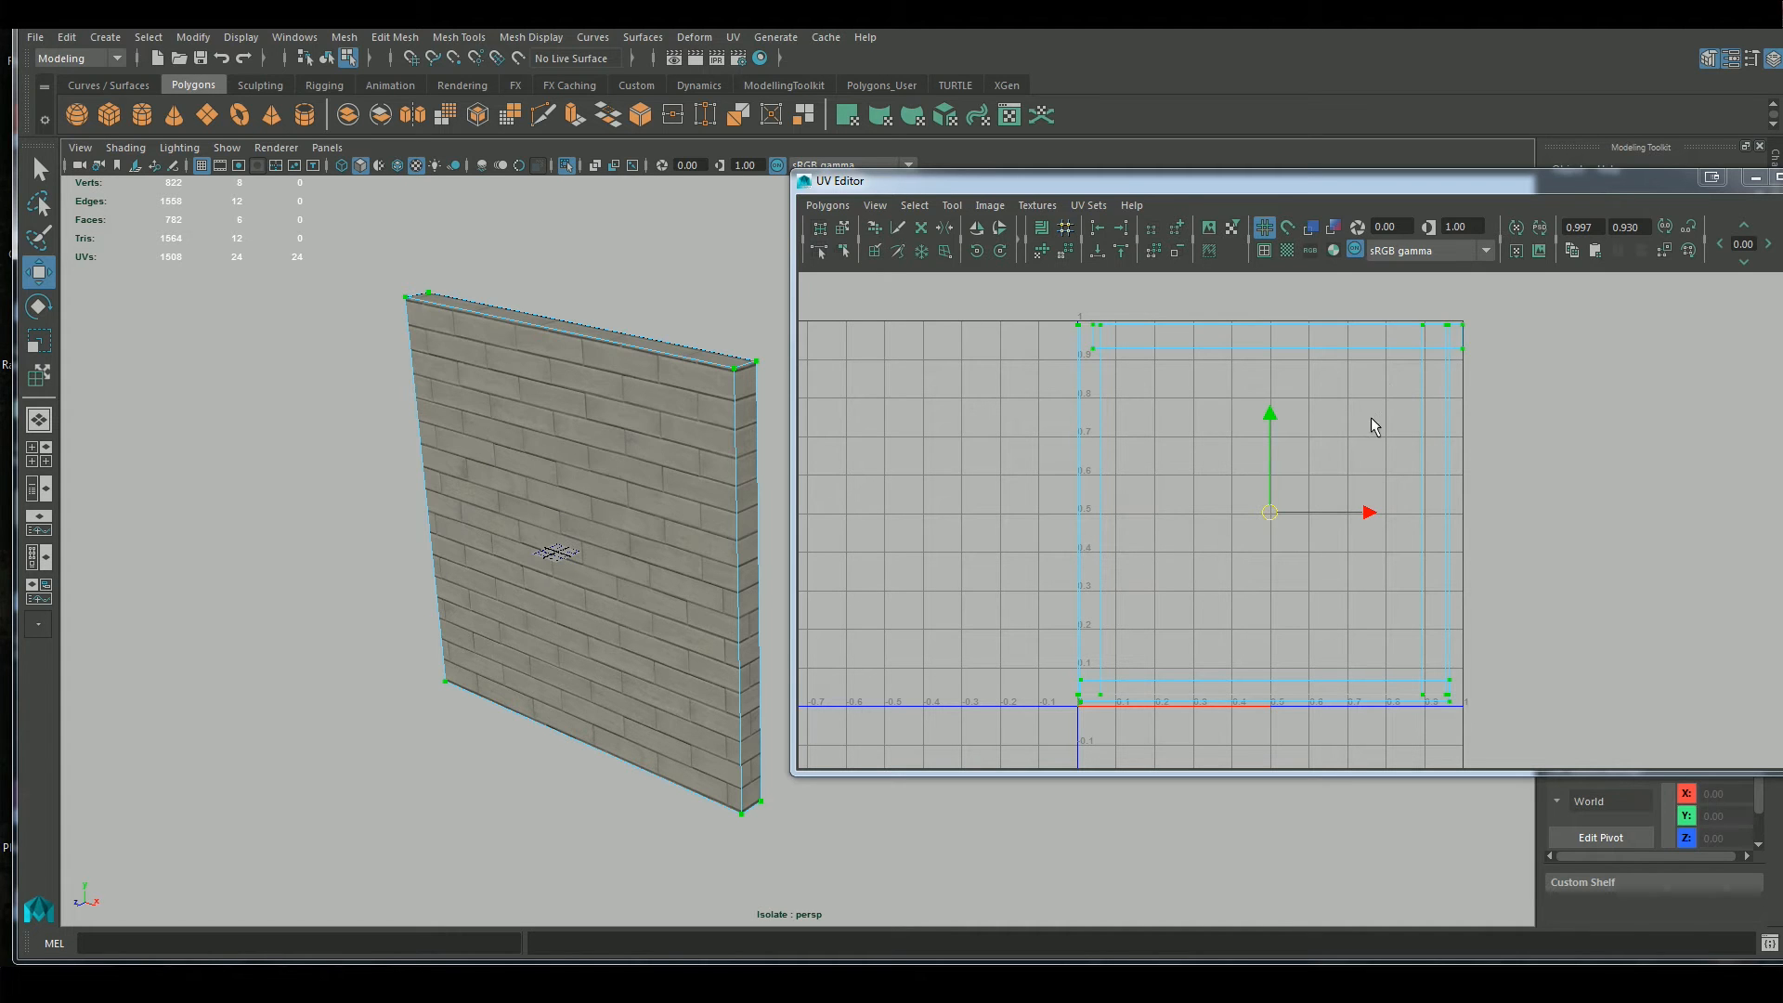
# Close the UV Editor and return to working with the wall block as a whole object
pyautogui.moveTo(1436, 187); pyautogui.dragTo(1377, 187)
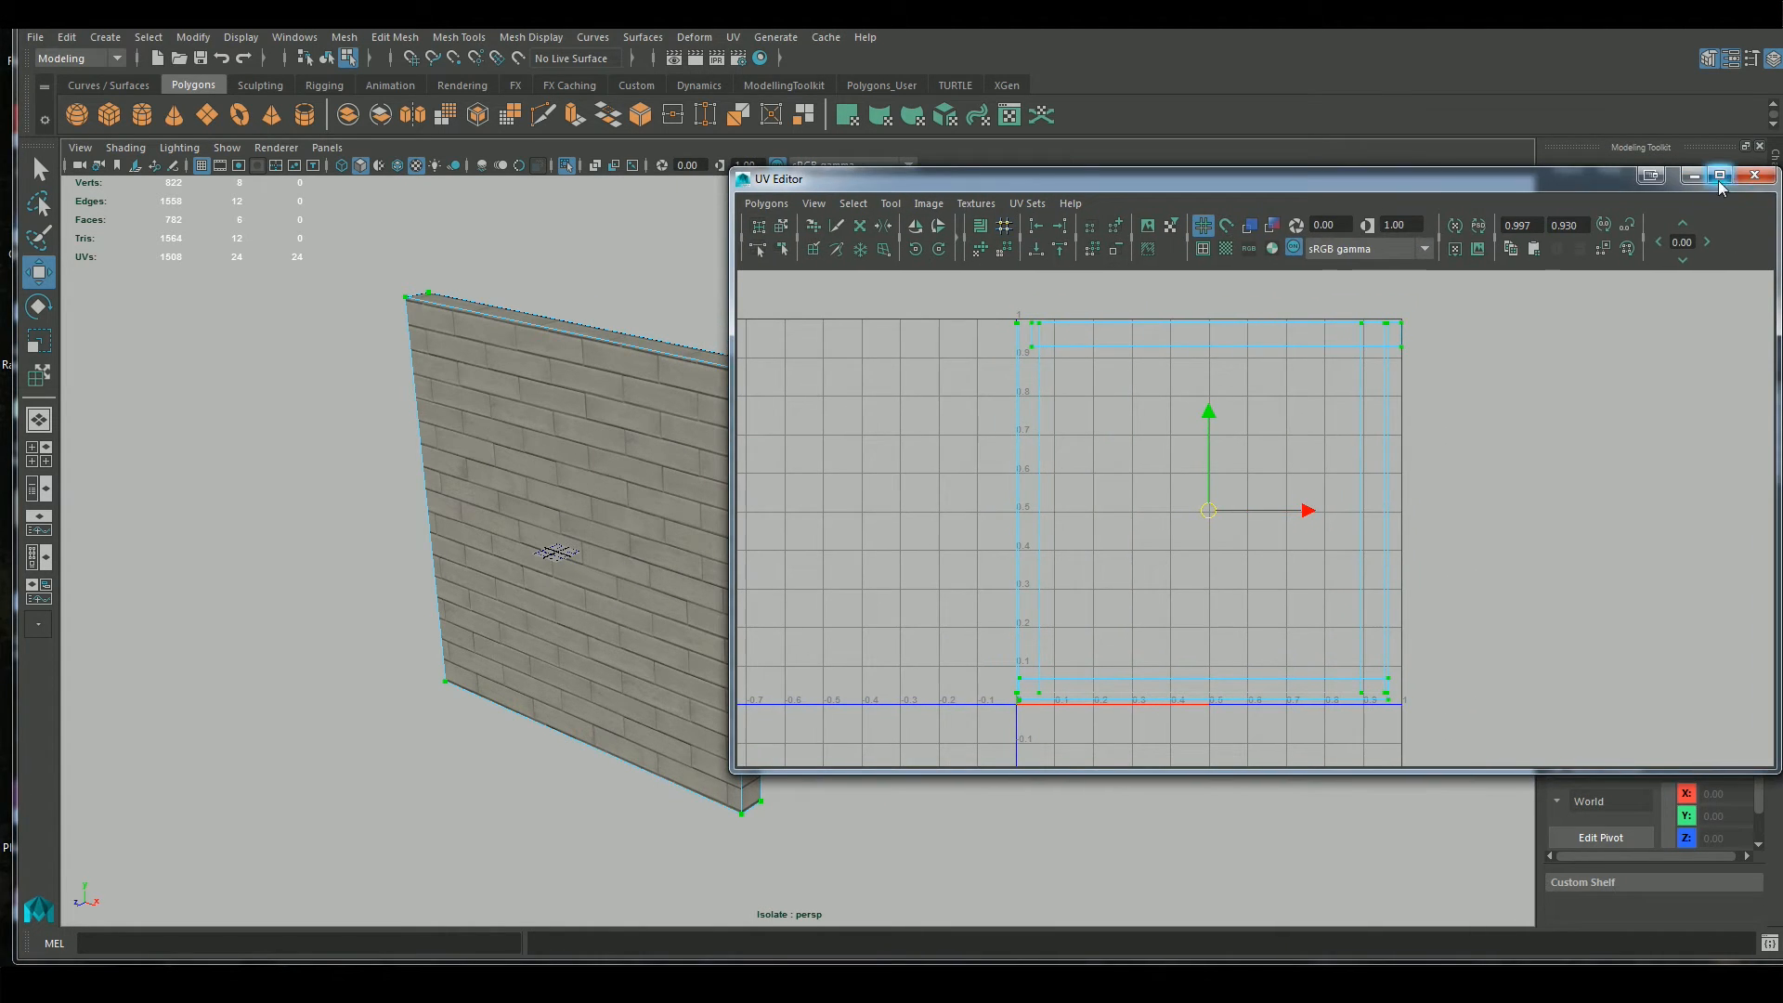
pyautogui.click(1757, 179)
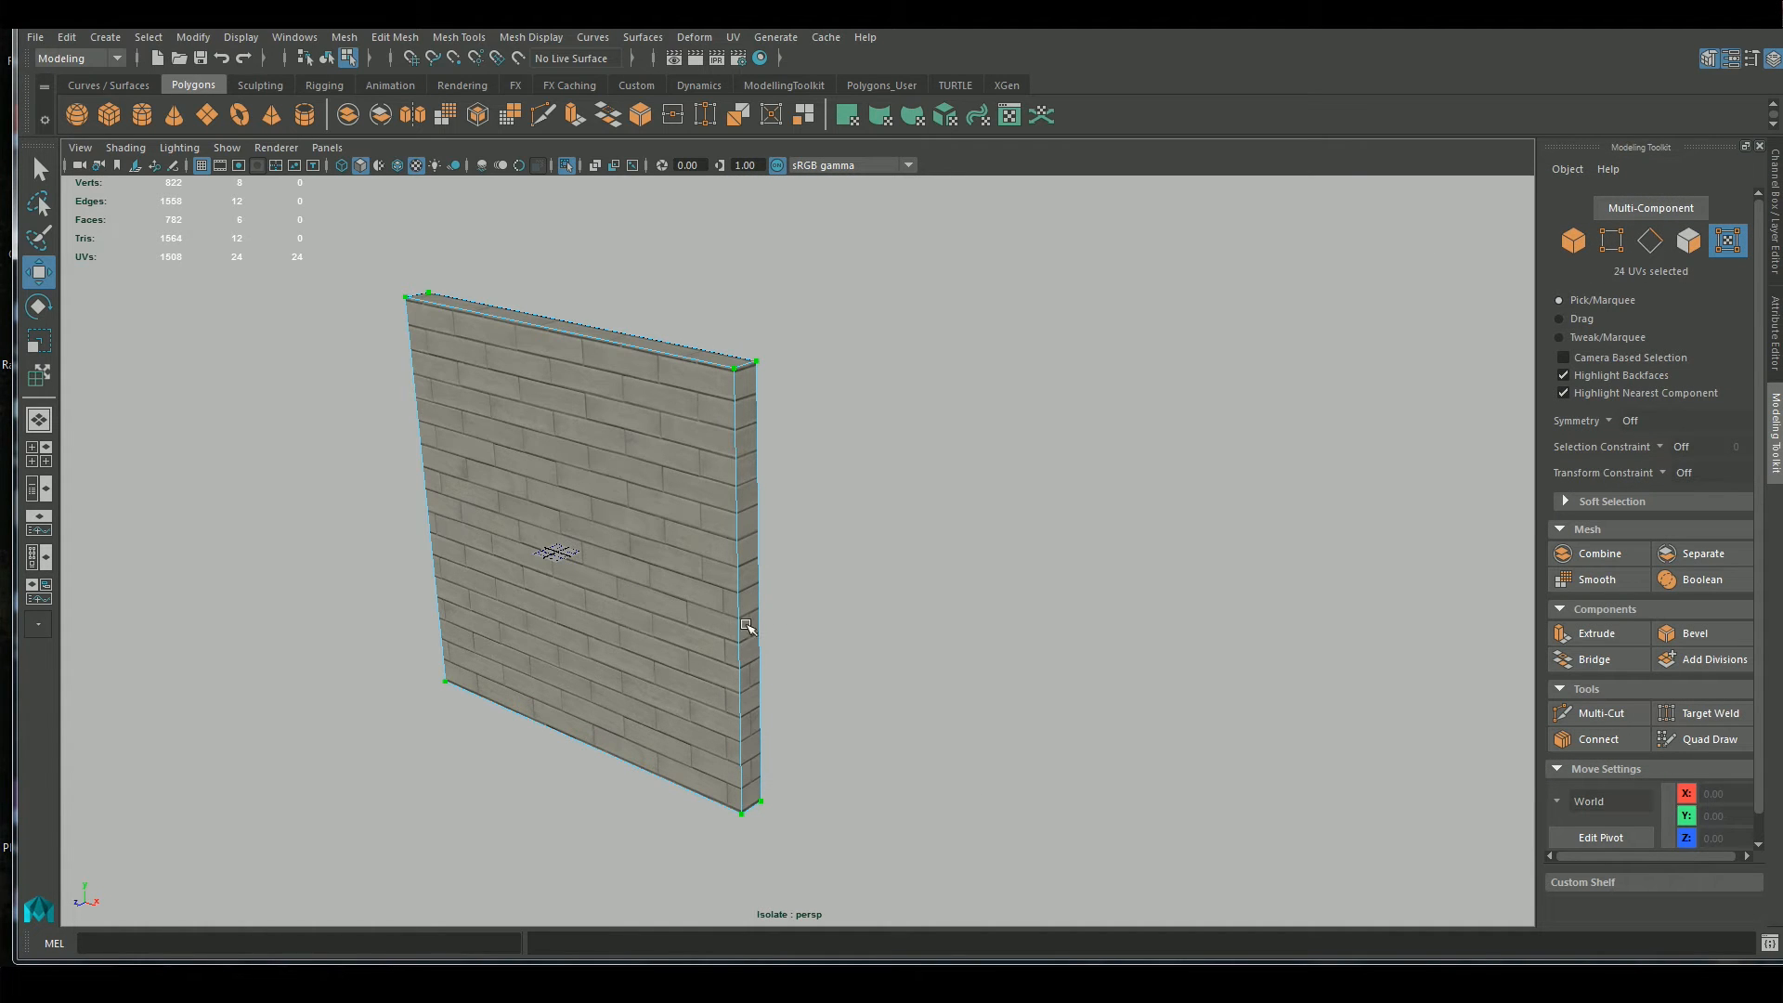
pyautogui.moveTo(669, 489); pyautogui.dragTo(706, 455, button='right')
pyautogui.click(705, 455)
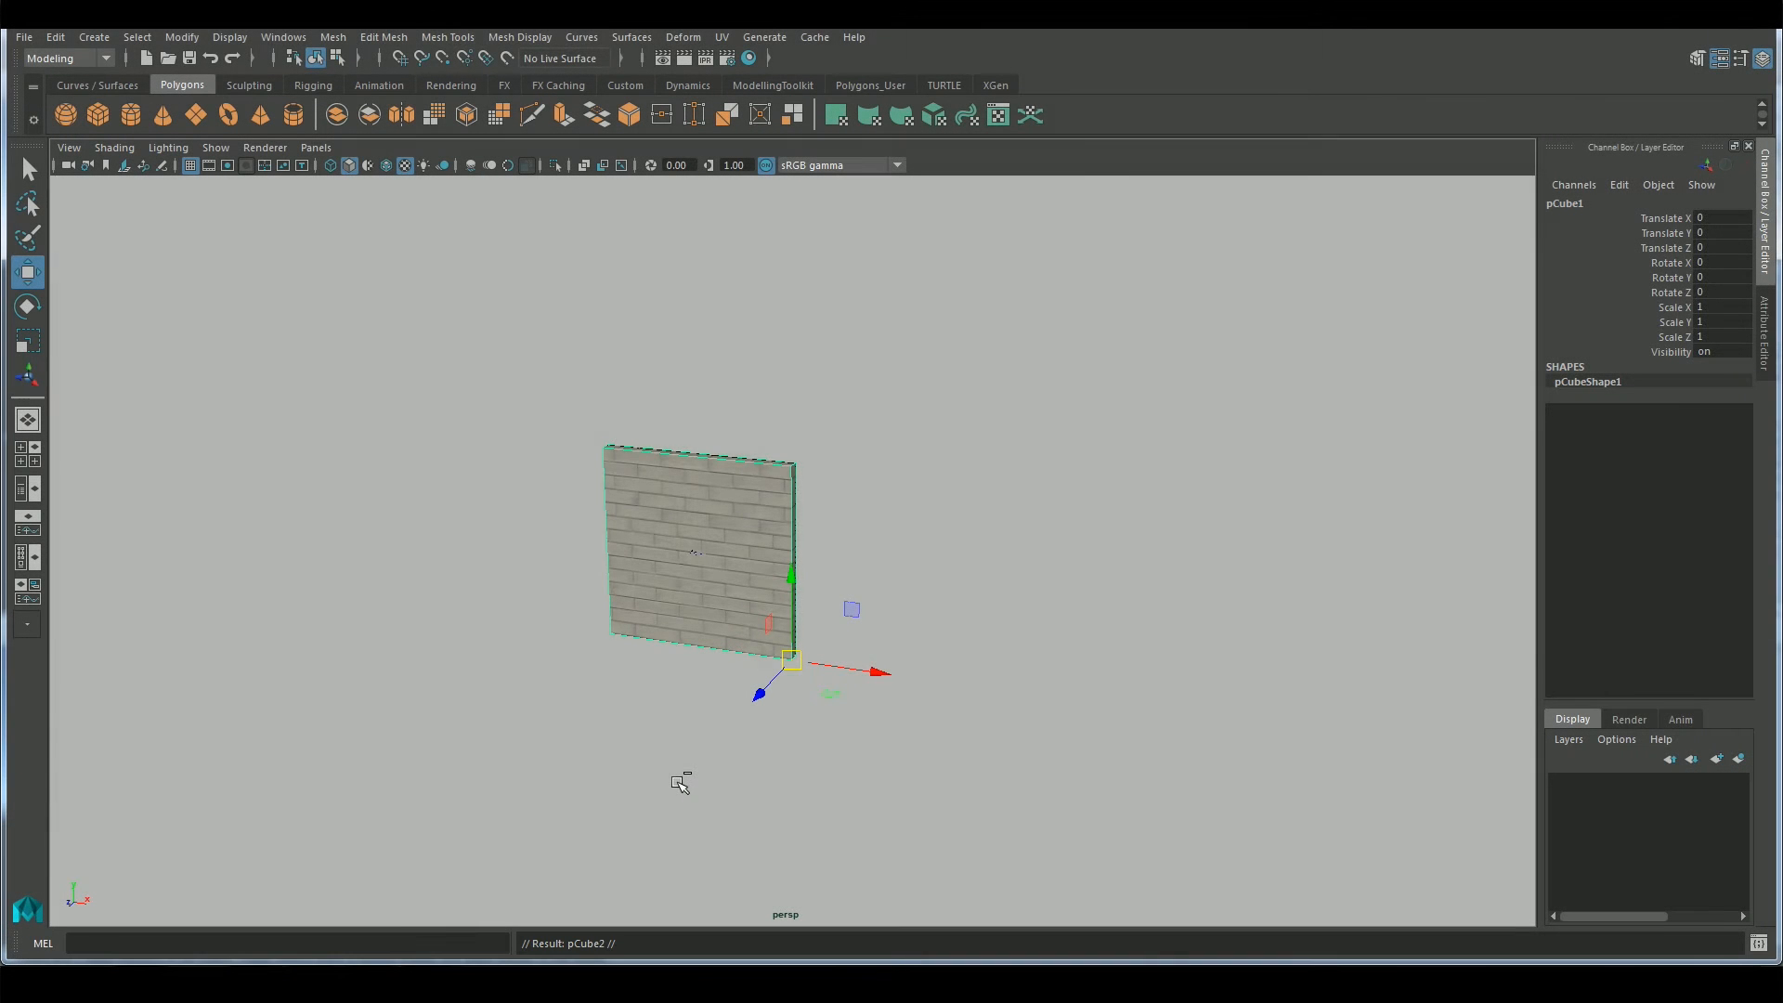
# Vertex-snap the duplicate wall block onto the top of the original at Translate Y 300 and check the brick seam
pyautogui.press('v')
pyautogui.moveTo(787, 461); pyautogui.dragTo(789, 463, button='middle')
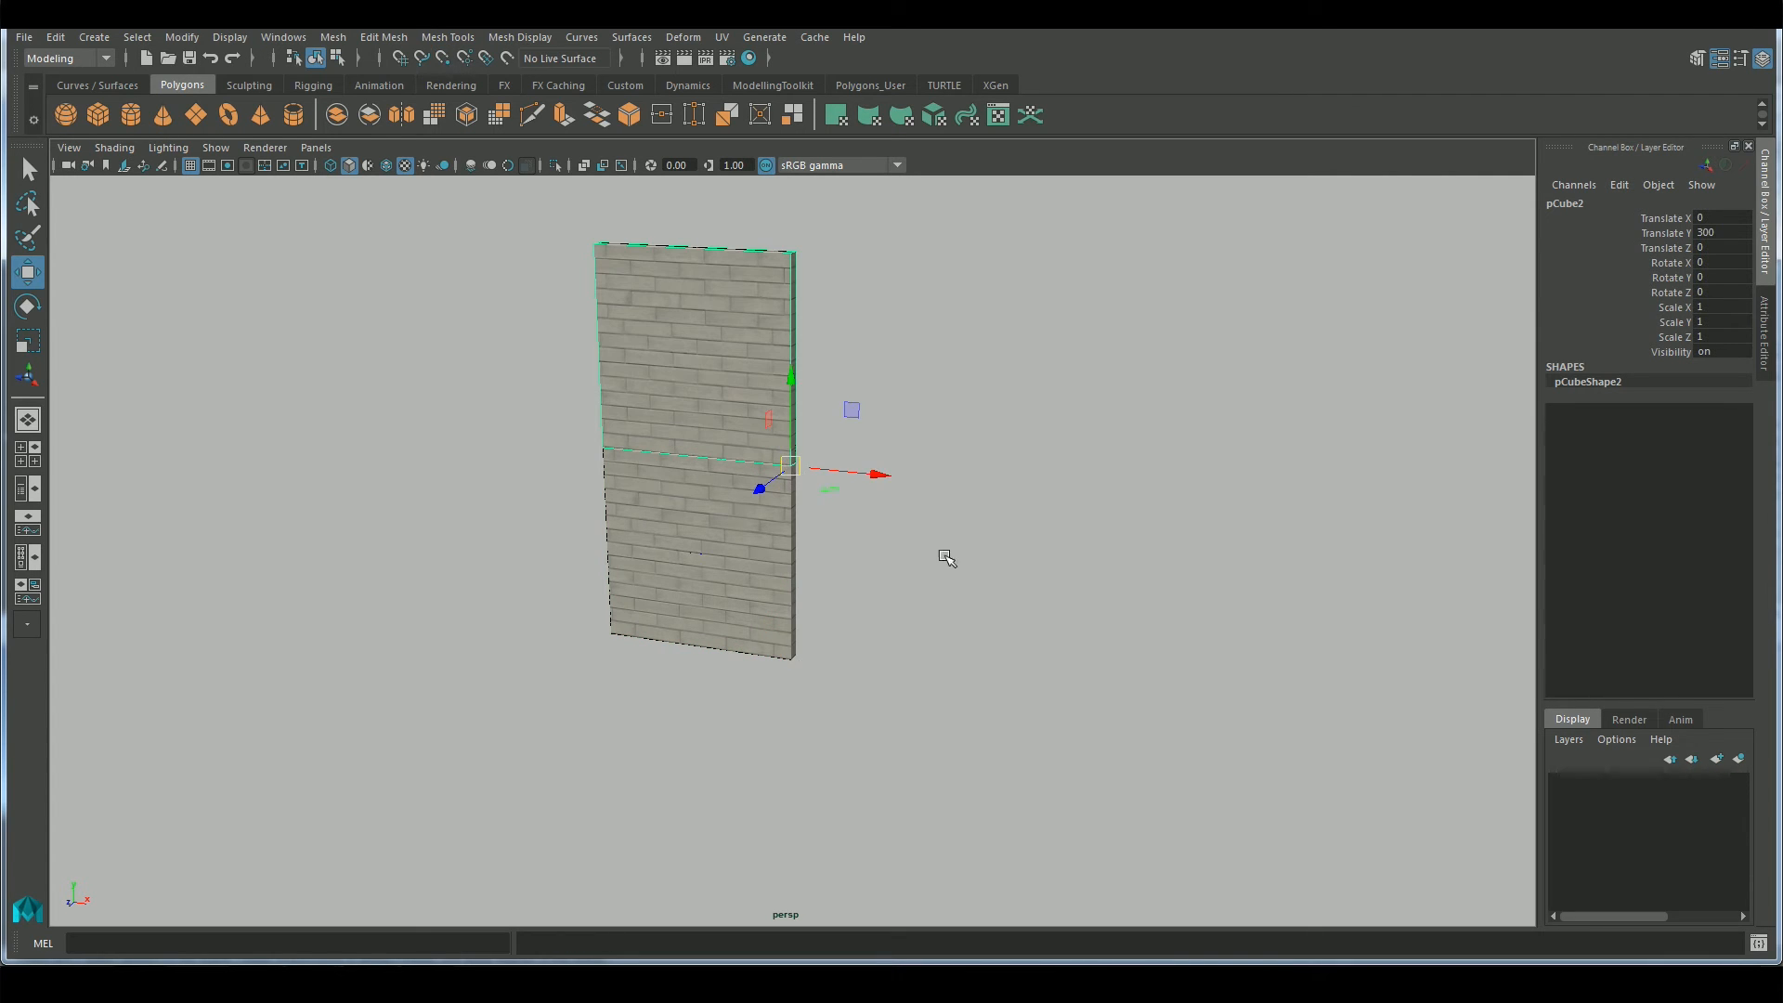
pyautogui.keyDown('alt'); pyautogui.moveTo(930, 593); pyautogui.dragTo(891, 577); pyautogui.keyUp('alt')
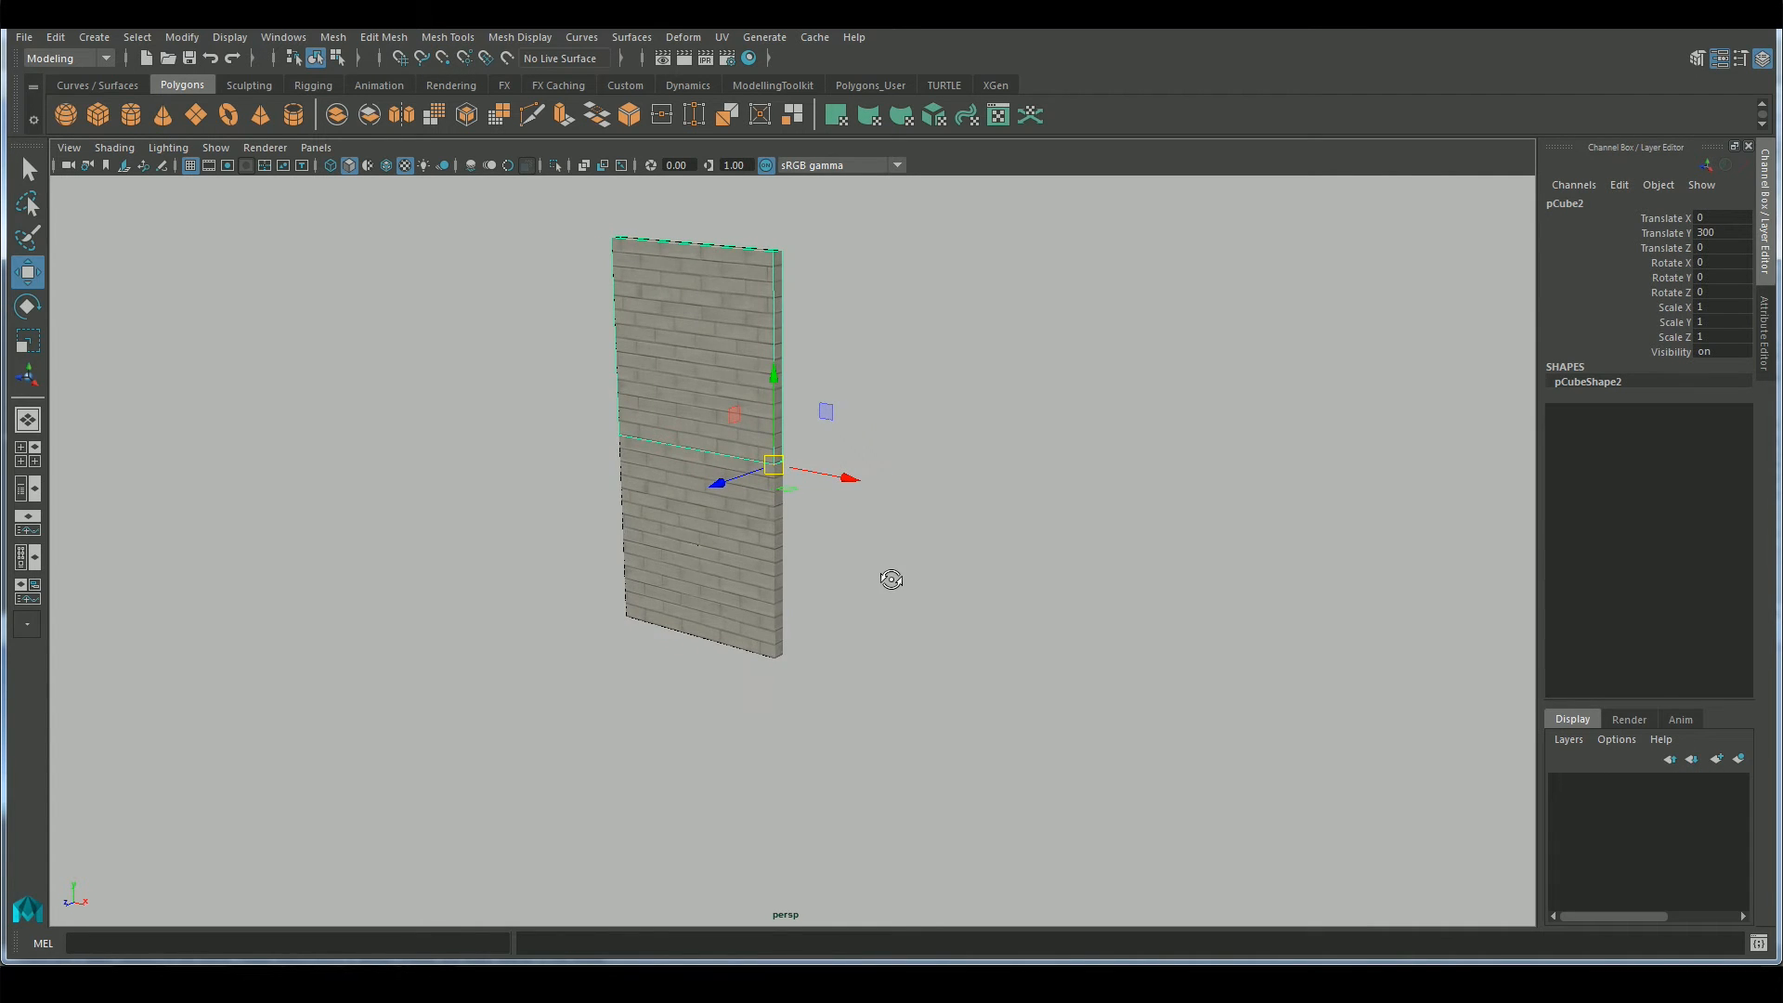
pyautogui.keyDown('alt'); pyautogui.moveTo(905, 548); pyautogui.dragTo(951, 624, button='middle'); pyautogui.keyUp('alt')
pyautogui.scroll(4, 968, 607)
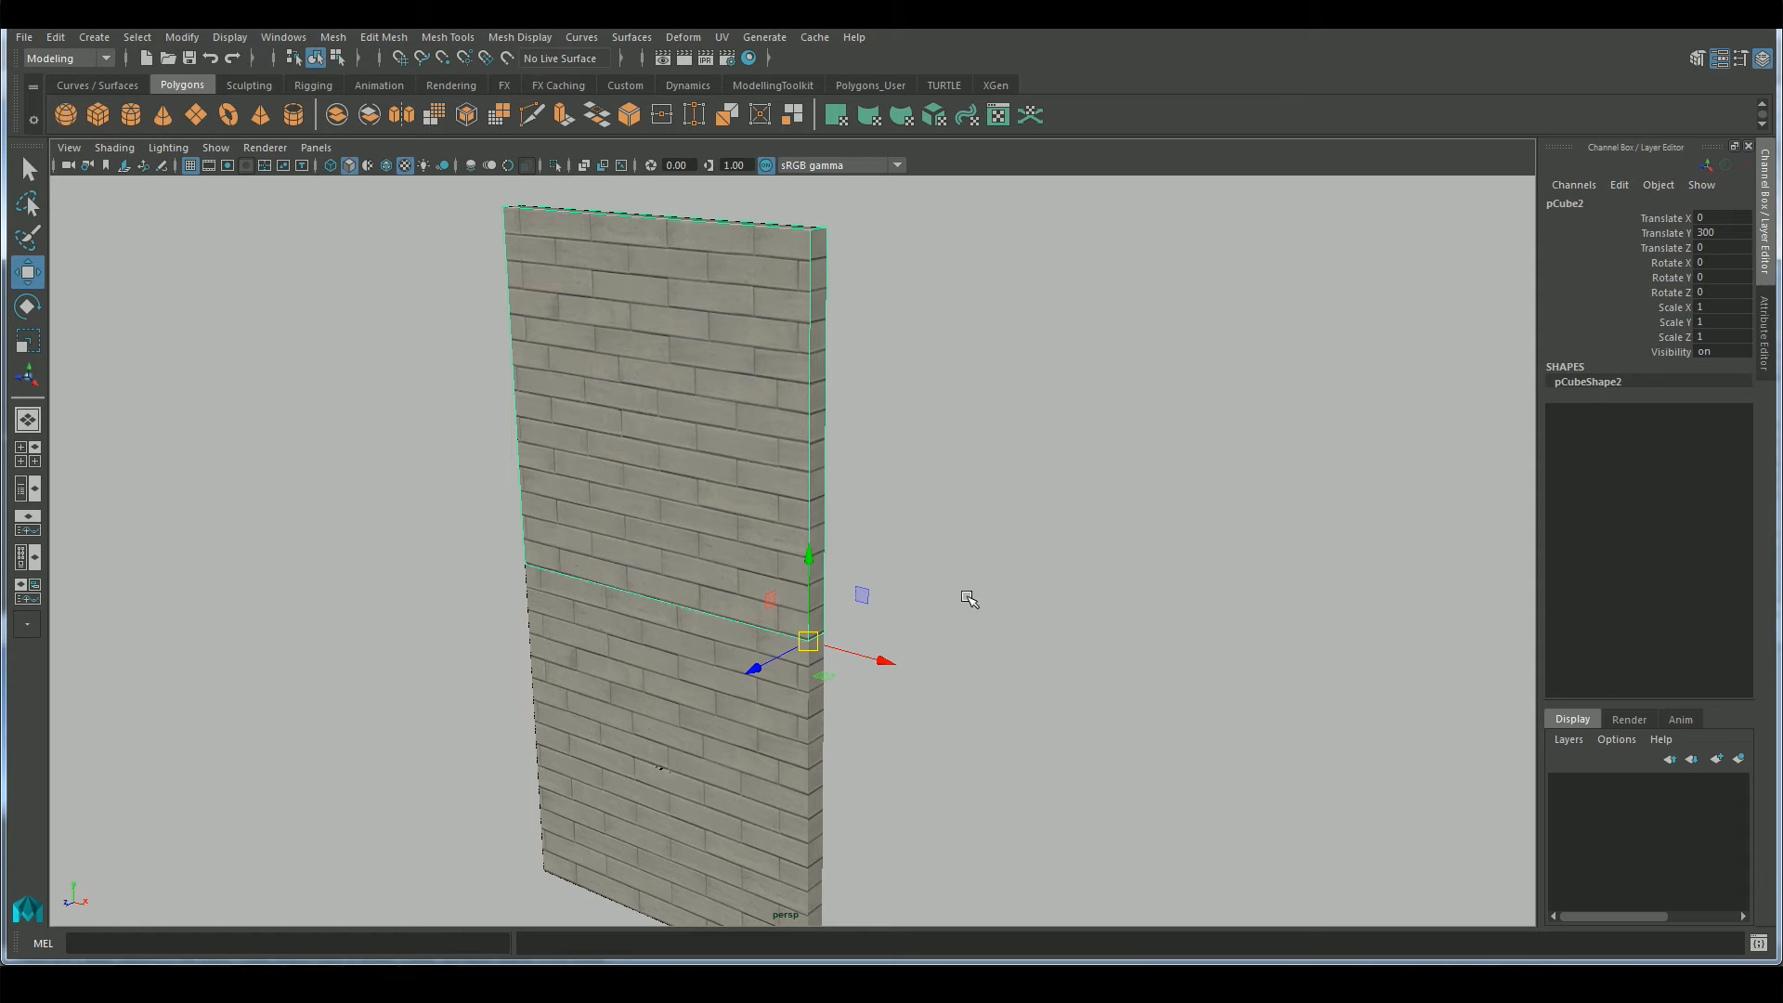
pyautogui.click(969, 599)
pyautogui.keyDown('alt'); pyautogui.moveTo(971, 557); pyautogui.dragTo(1019, 573); pyautogui.keyUp('alt')
pyautogui.click(870, 562)
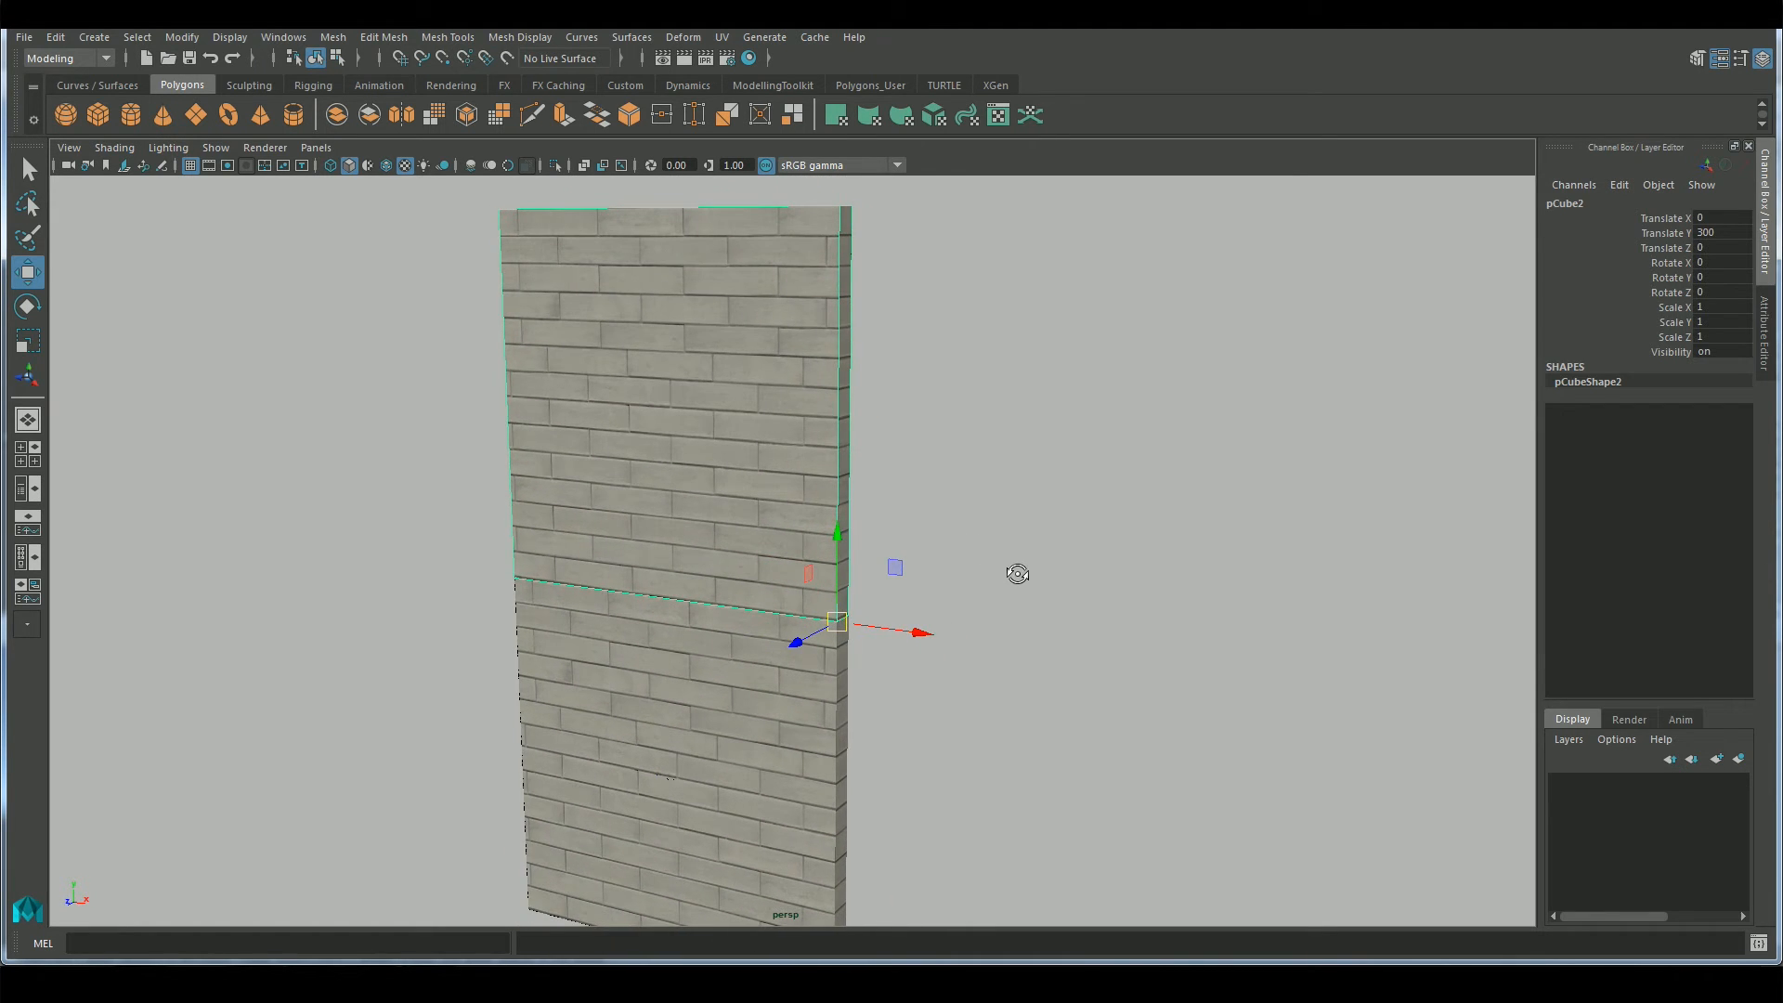
# Insert three evenly spaced horizontal edge loops in the upper wall block with Multi-Cut and return to object selection
pyautogui.click(1696, 58)
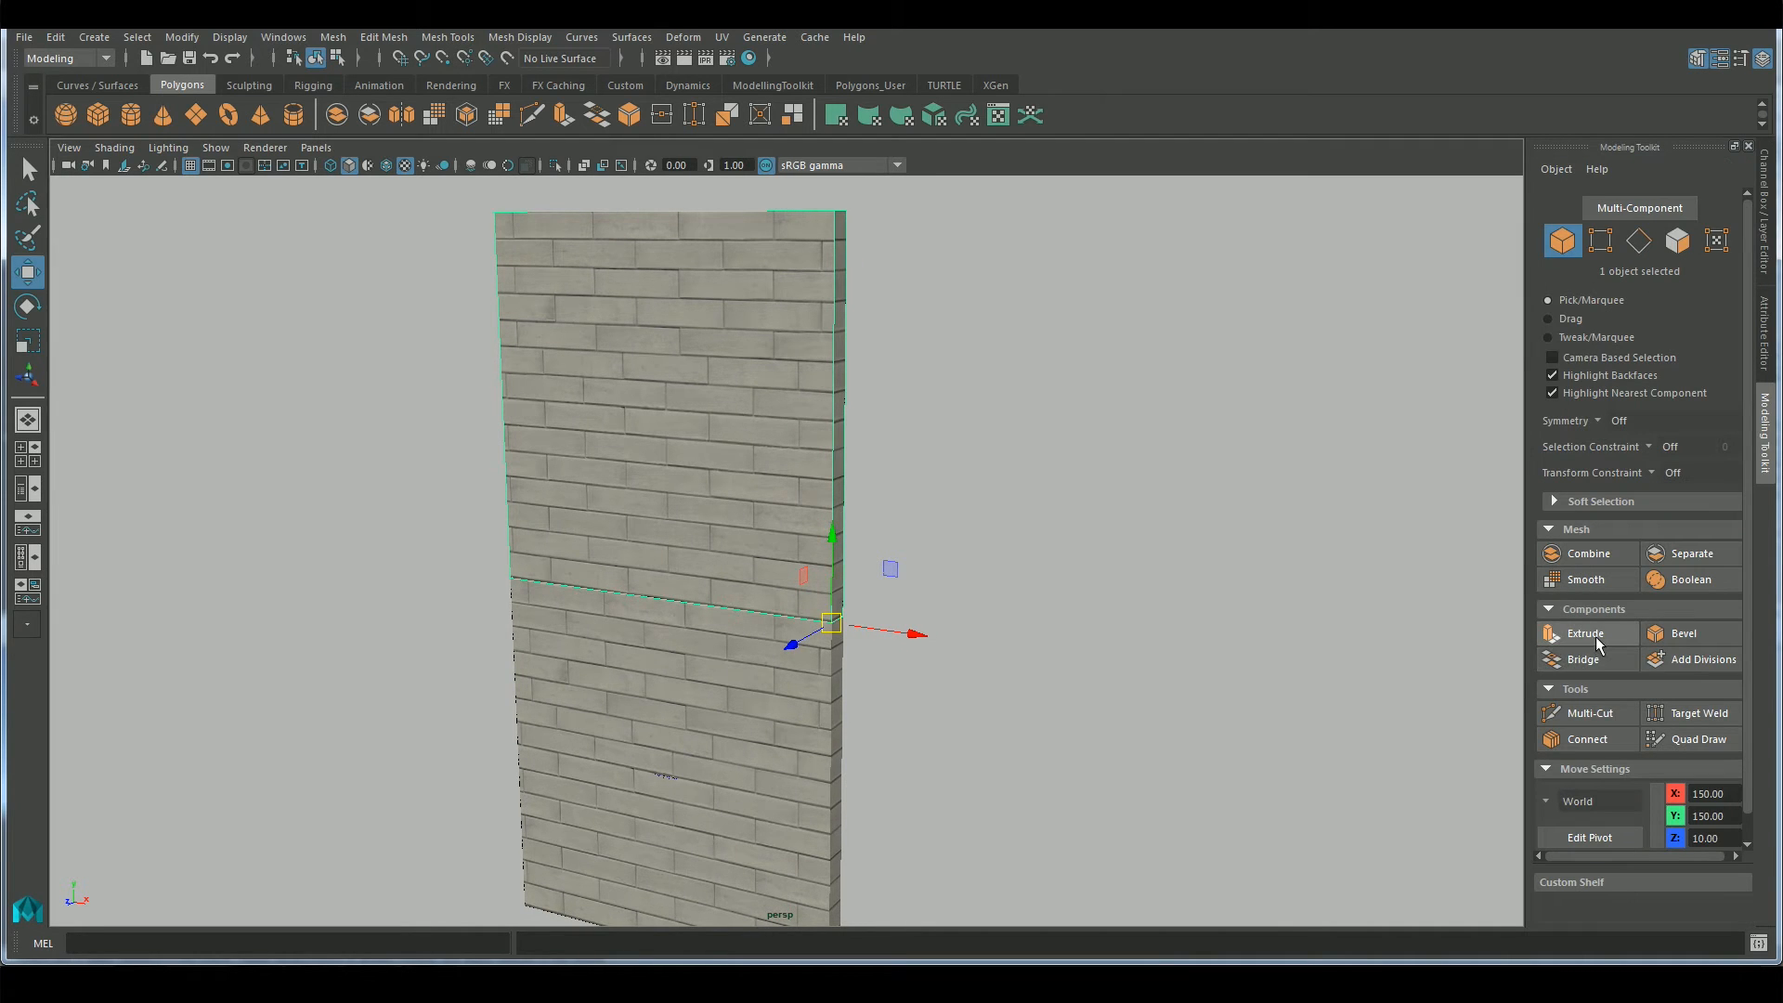
pyautogui.click(1587, 713)
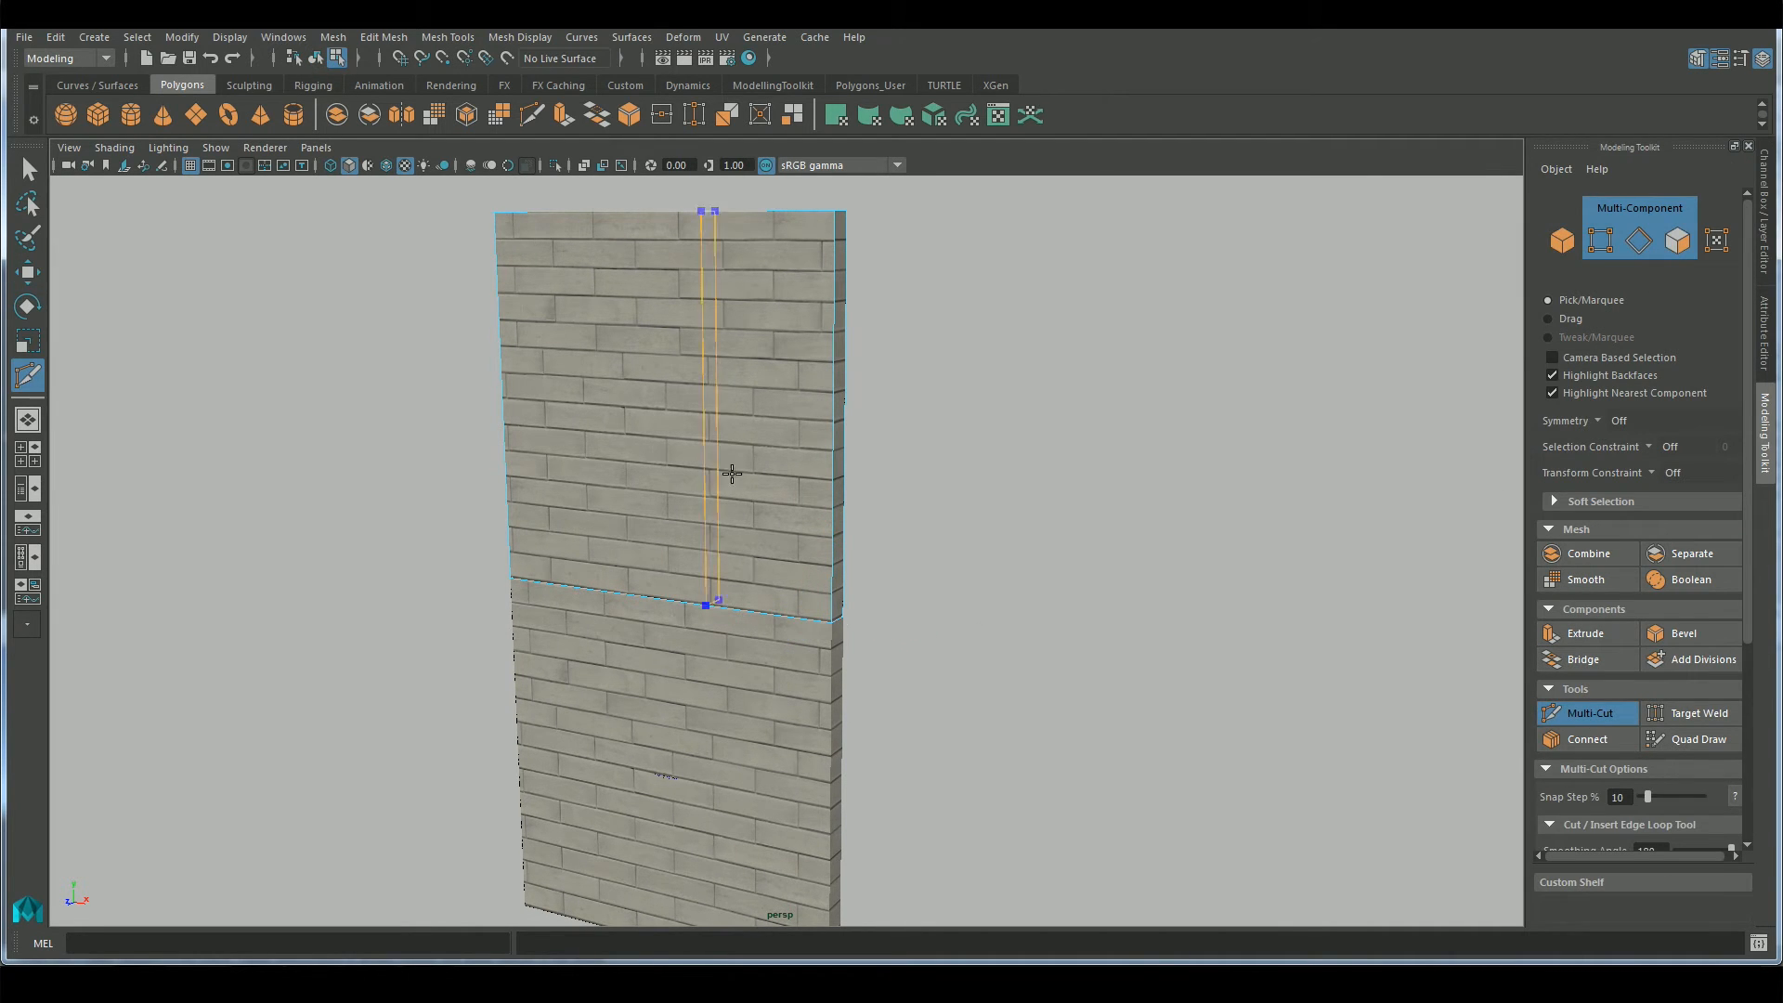
pyautogui.keyDown('ctrl'); pyautogui.click(831, 420); pyautogui.keyUp('ctrl')
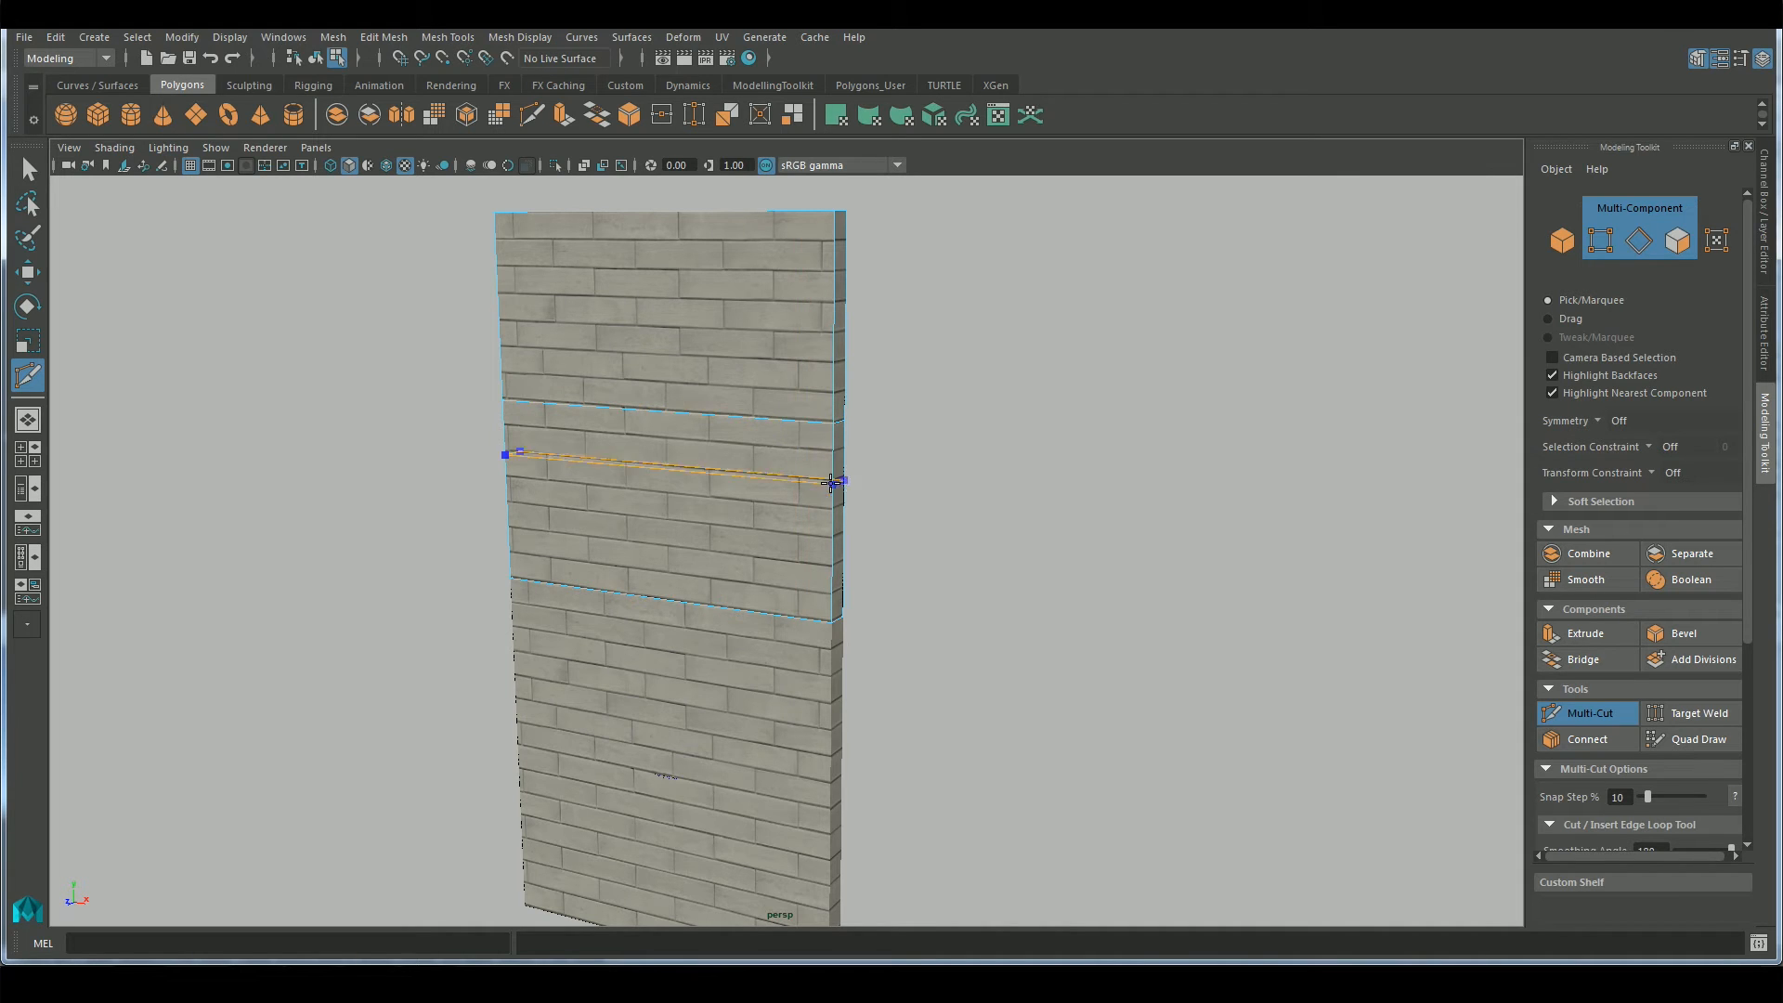
pyautogui.keyDown('ctrl'); pyautogui.click(835, 513); pyautogui.keyUp('ctrl')
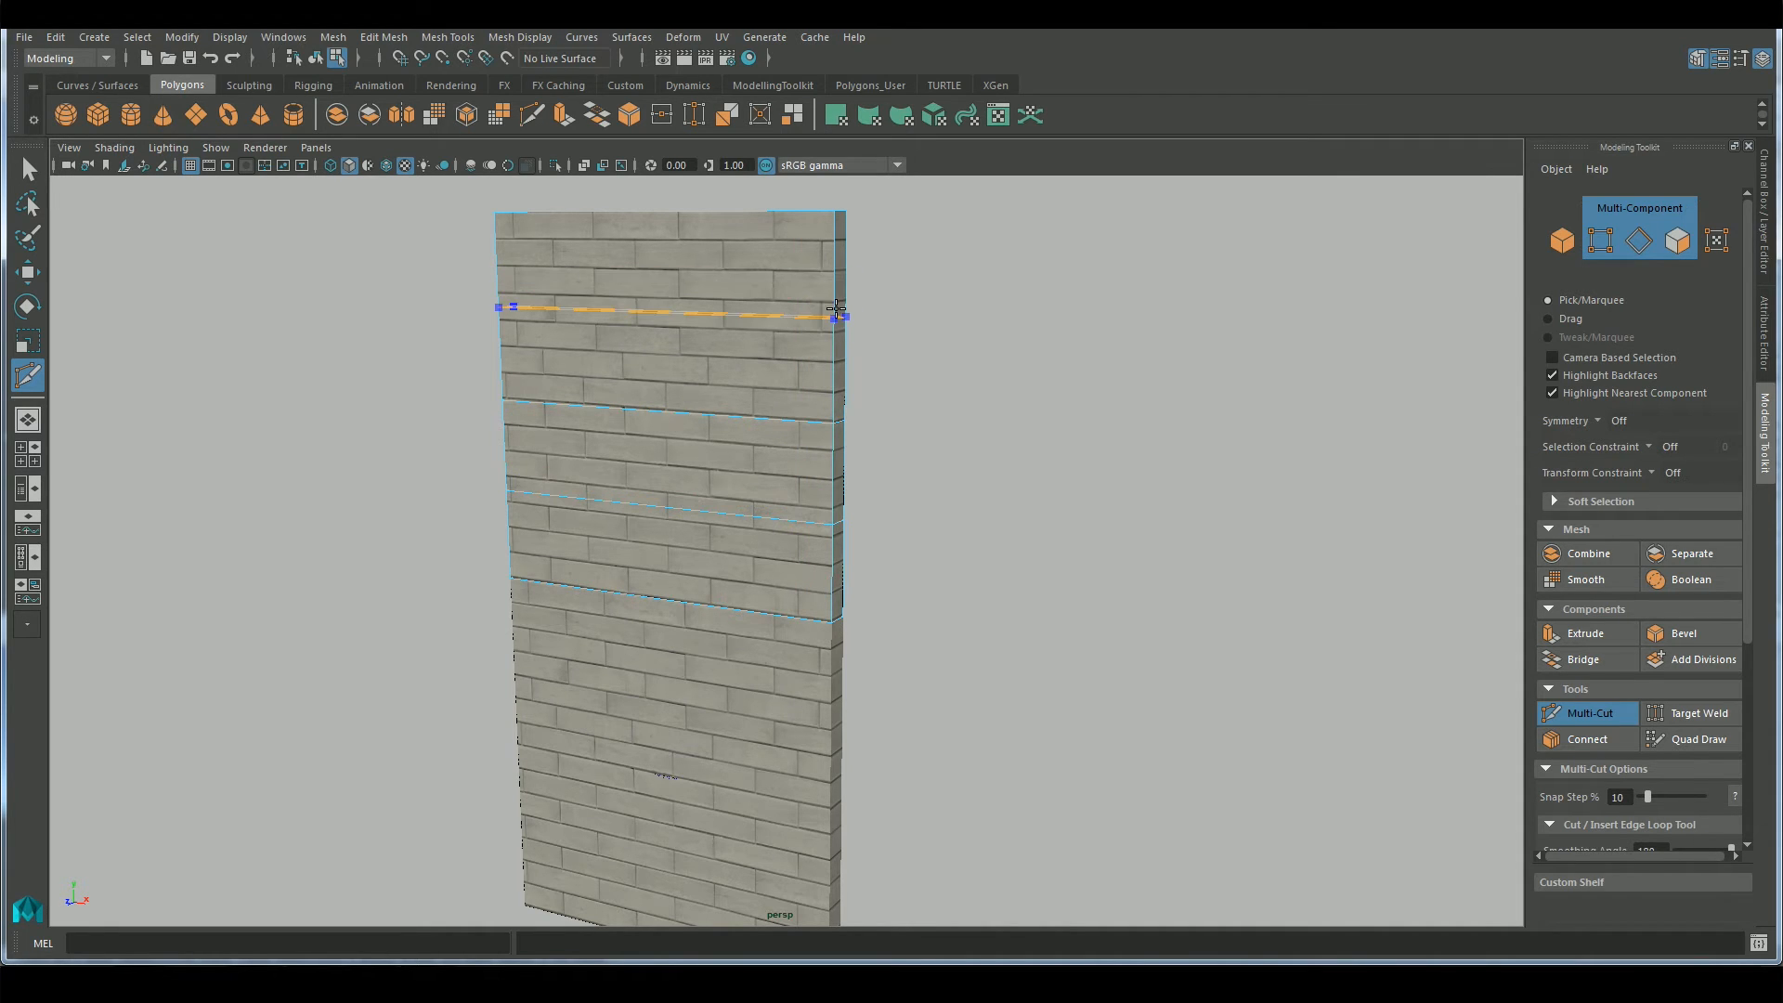
pyautogui.keyDown('ctrl'); pyautogui.click(836, 309); pyautogui.keyUp('ctrl')
pyautogui.keyDown('alt'); pyautogui.moveTo(1105, 595); pyautogui.dragTo(1021, 594); pyautogui.keyUp('alt')
pyautogui.press('q')
pyautogui.moveTo(732, 364); pyautogui.dragTo(780, 333, button='right')
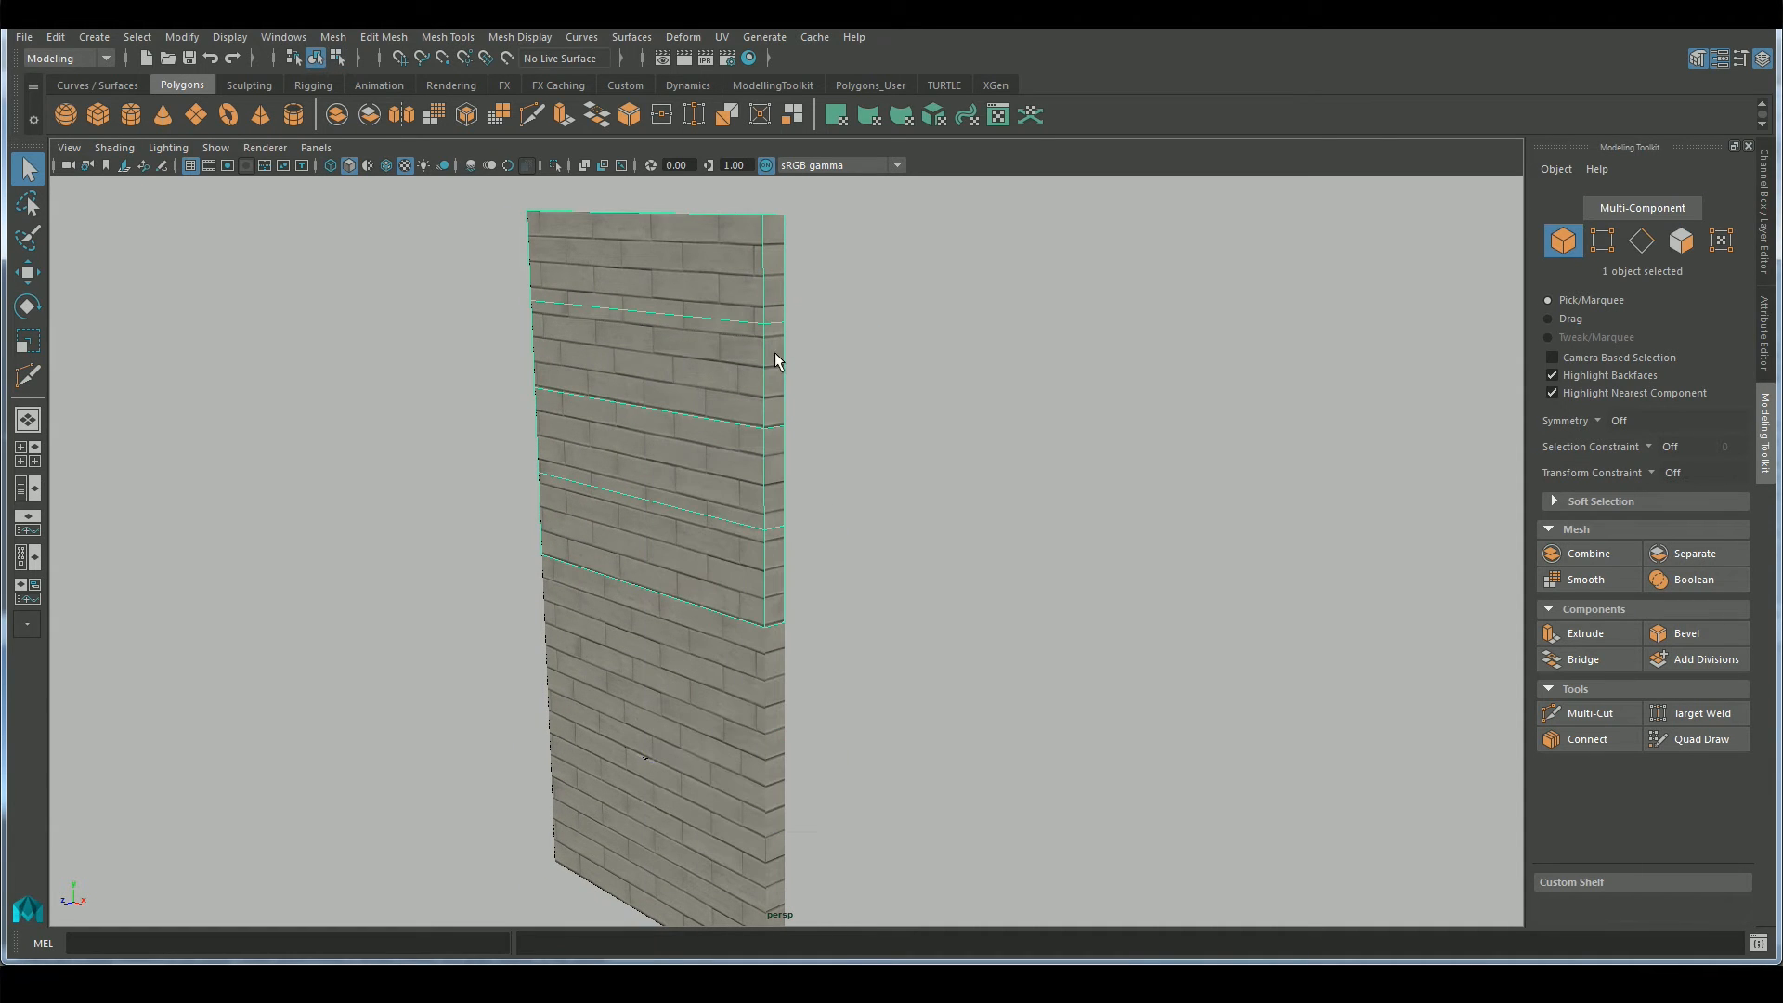
# Apply a nonlinear Bend deformer to the upper wall block and, in wireframe display, set its curvature to about 27.6
pyautogui.click(757, 42)
pyautogui.click(680, 37)
pyautogui.moveTo(758, 260)
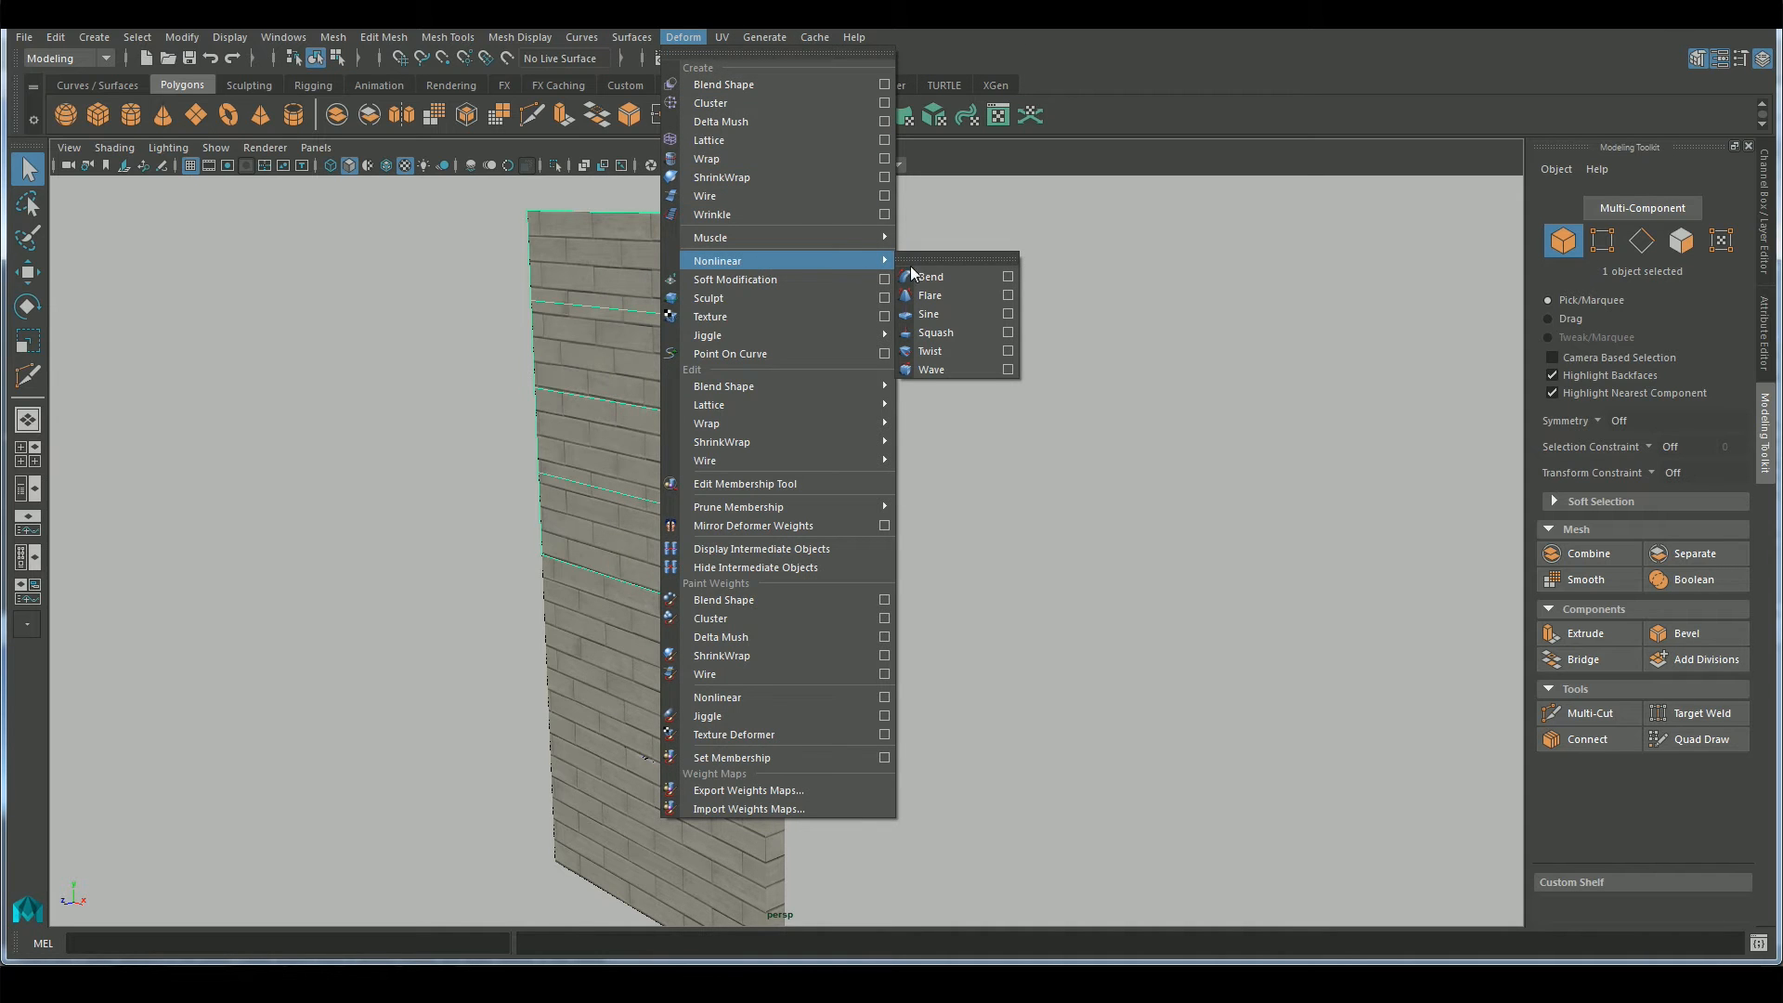
pyautogui.click(930, 277)
pyautogui.keyDown('alt'); pyautogui.moveTo(897, 347); pyautogui.dragTo(930, 355); pyautogui.keyUp('alt')
pyautogui.click(330, 167)
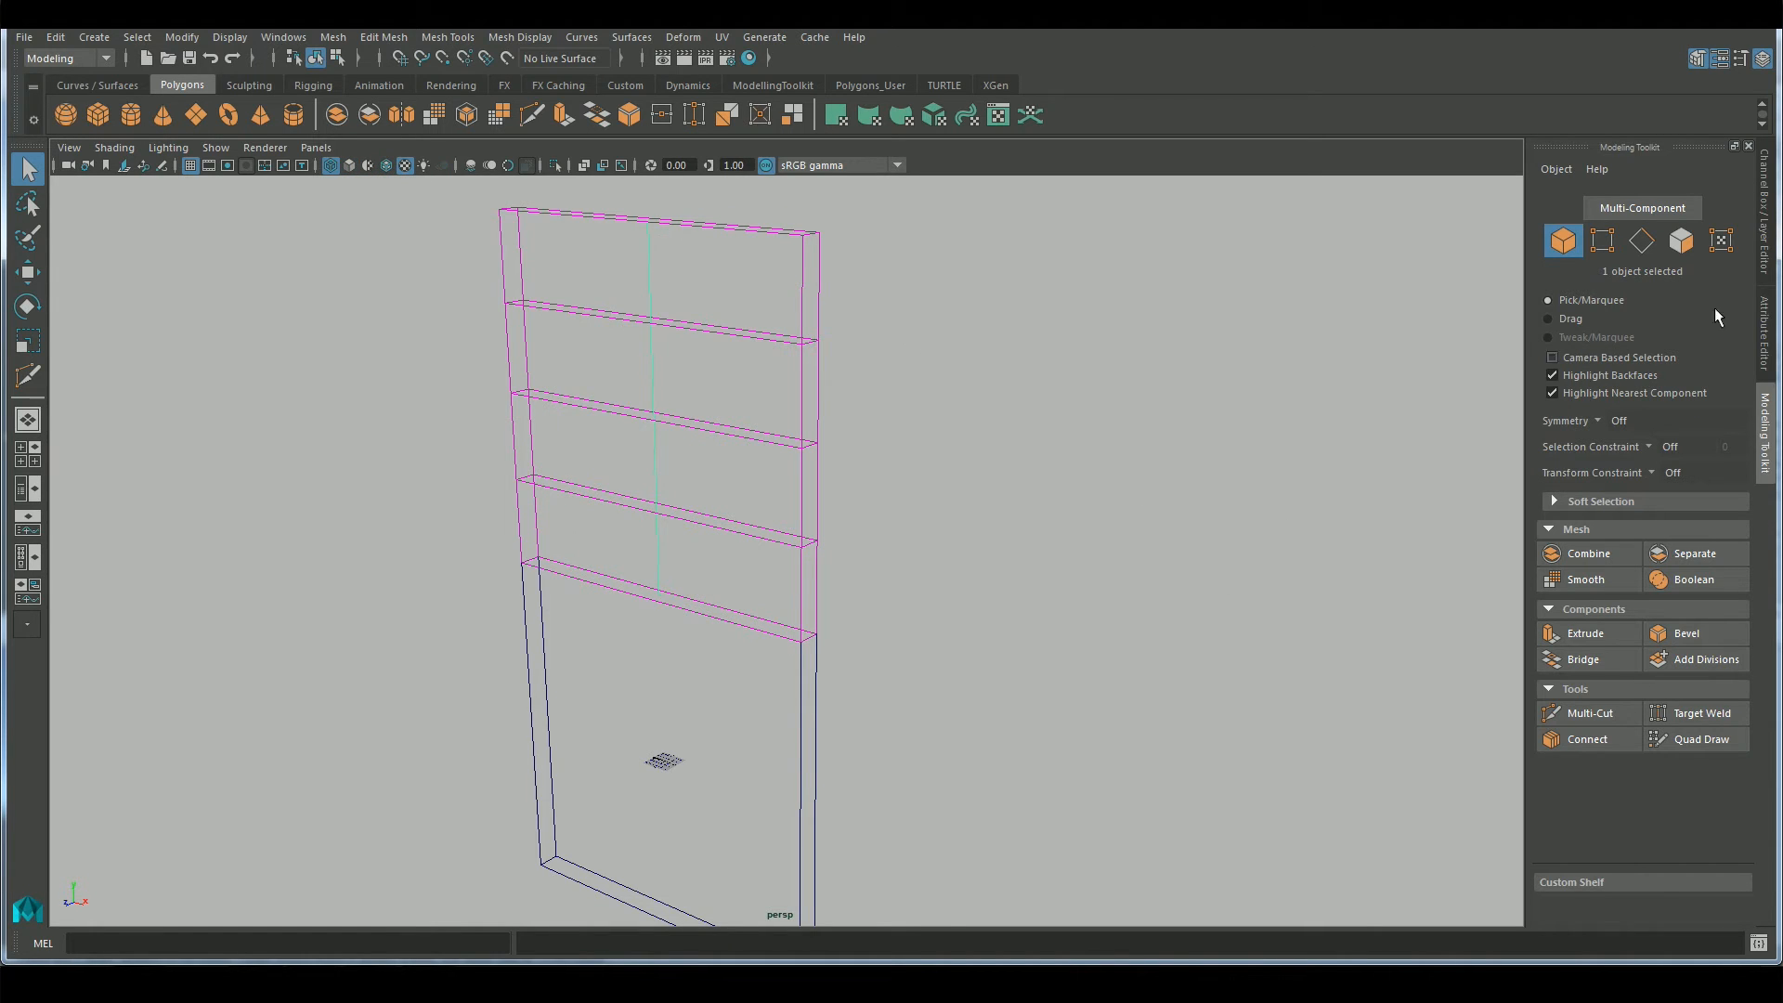
pyautogui.click(1767, 302)
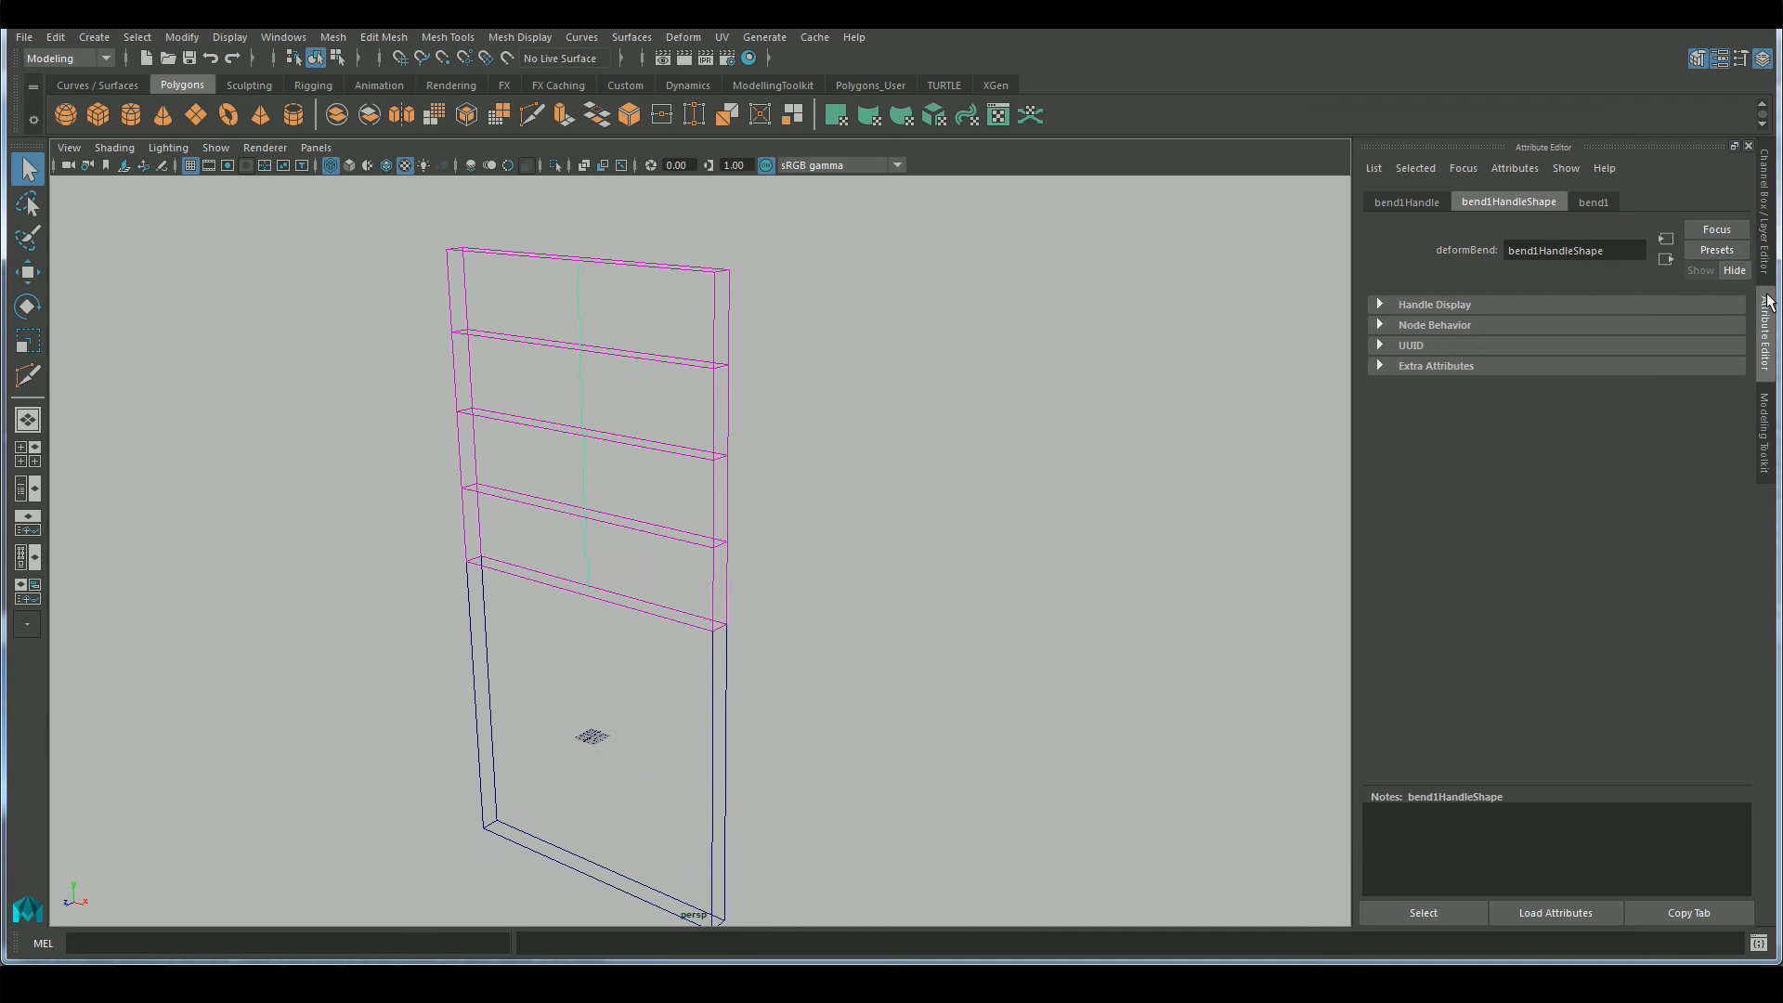
pyautogui.click(1599, 203)
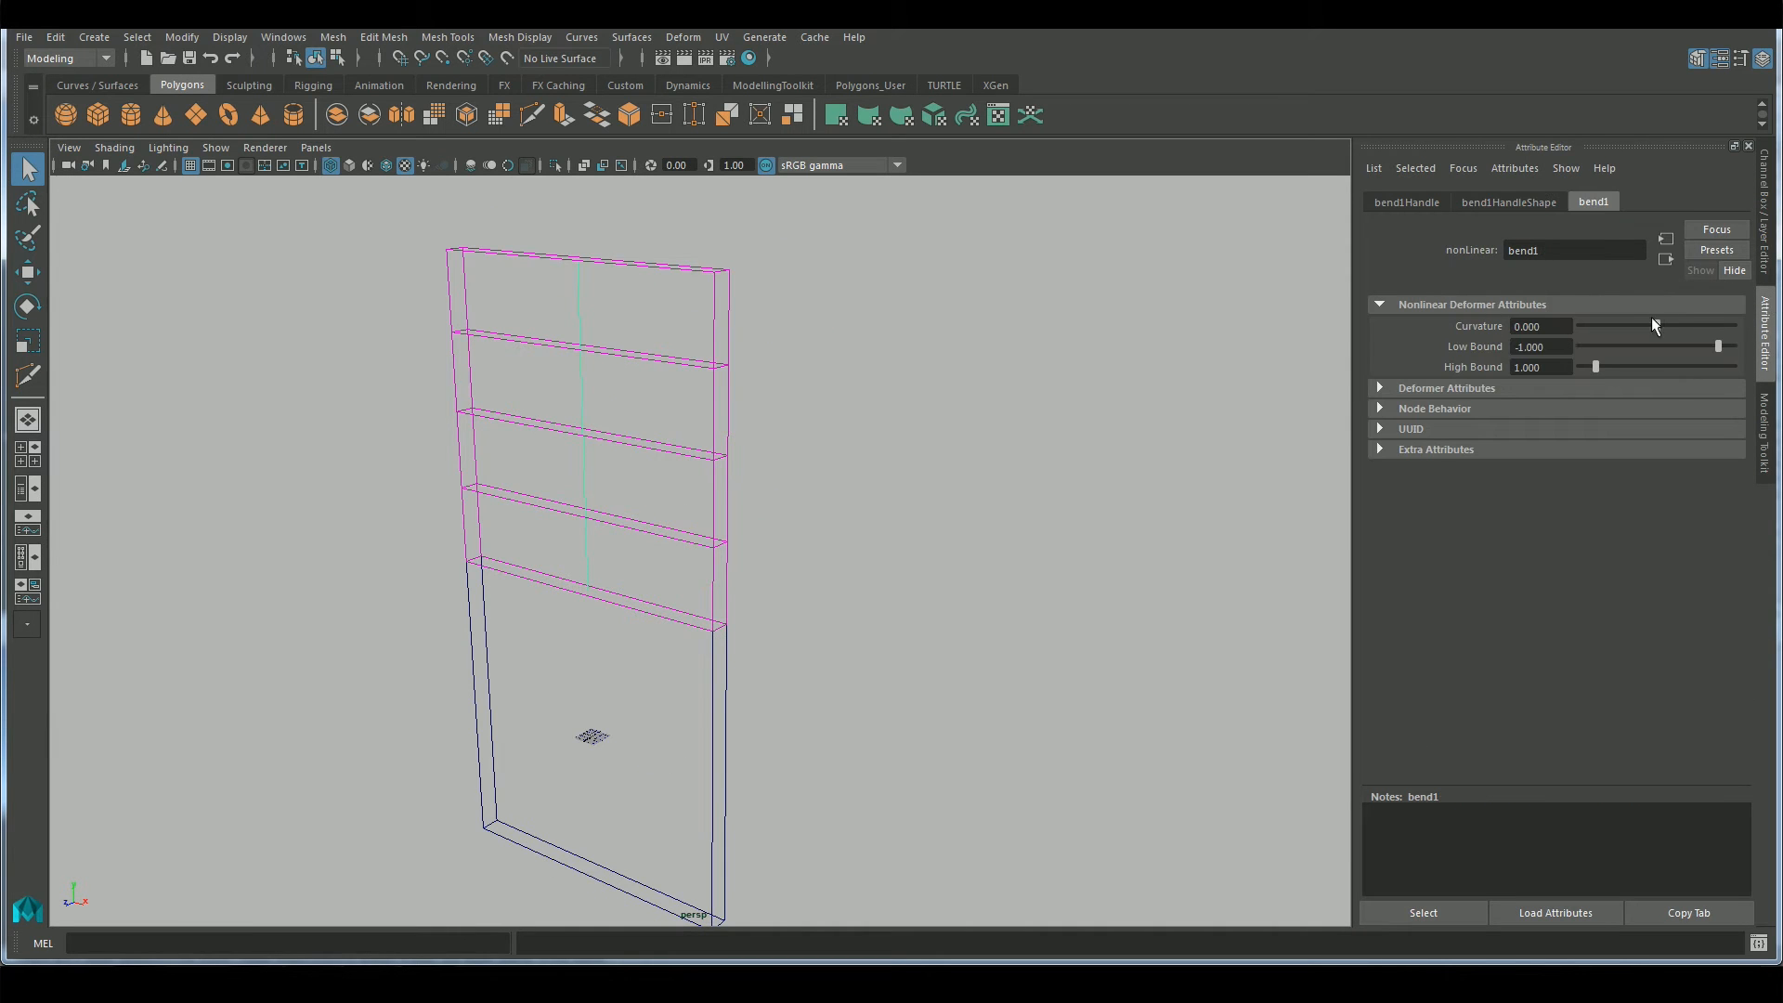
pyautogui.moveTo(1656, 325); pyautogui.dragTo(1666, 326)
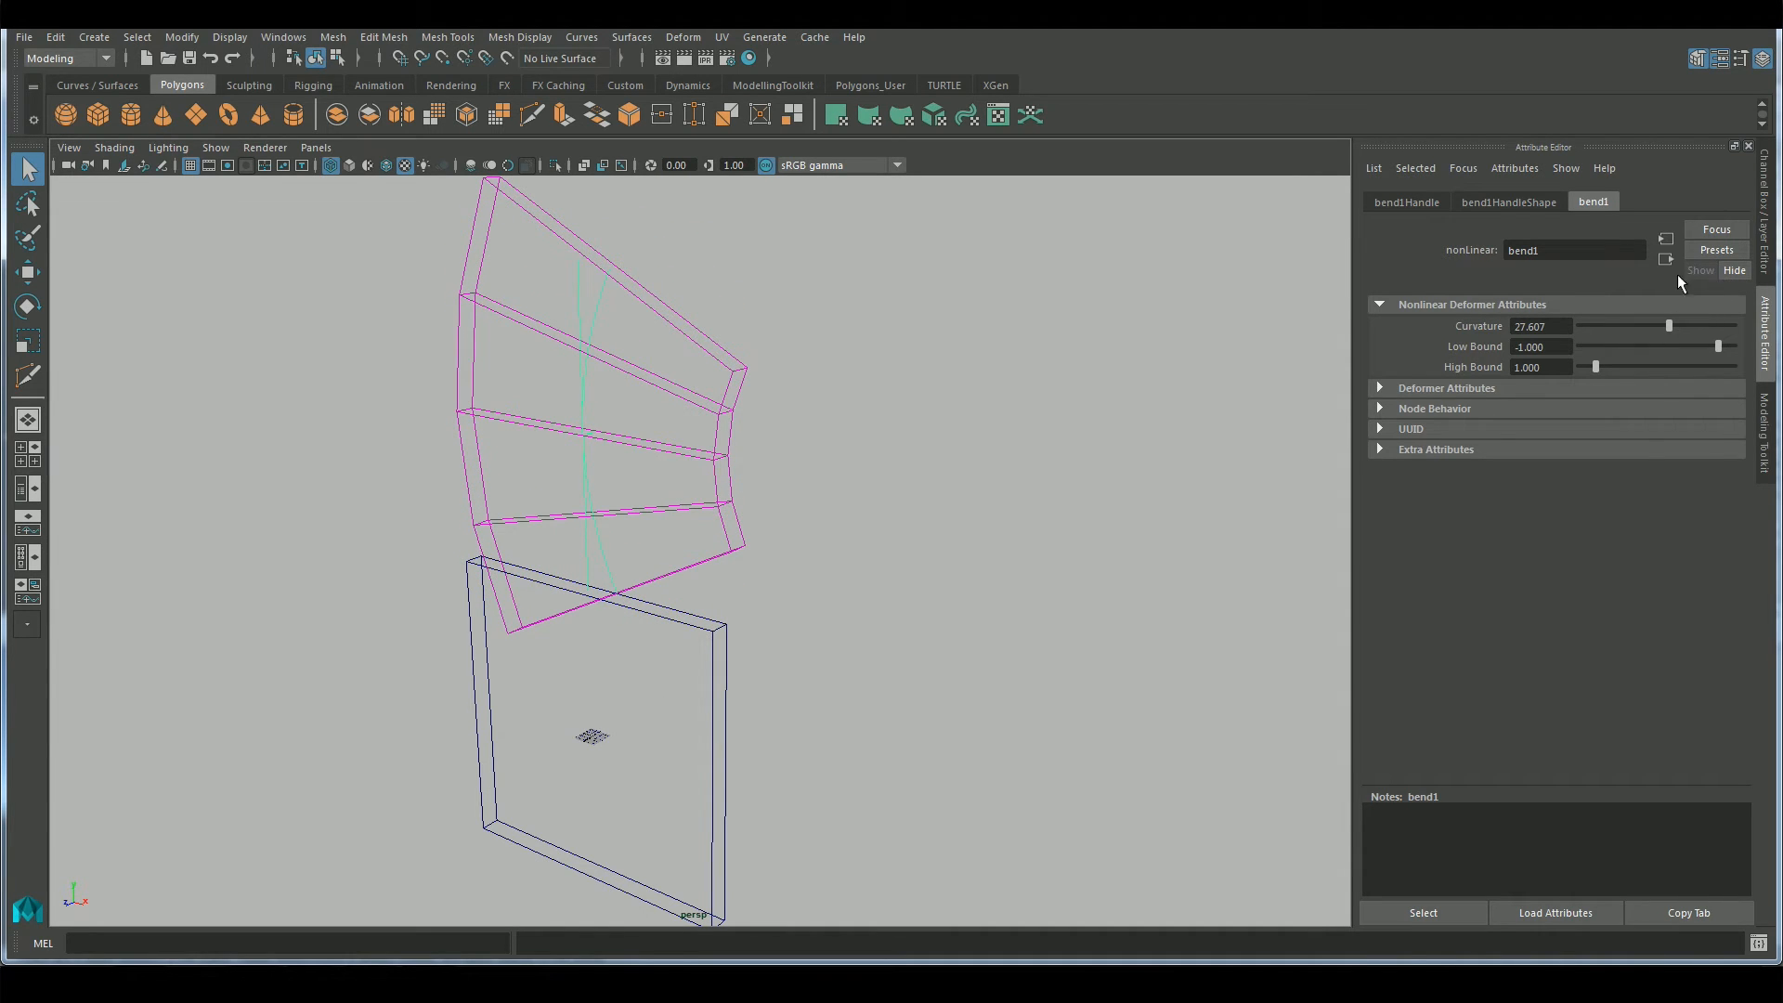
# Rotate the bend handle about the vertical axis and set its Rotate Y to -90
pyautogui.press('w')
pyautogui.press('e')
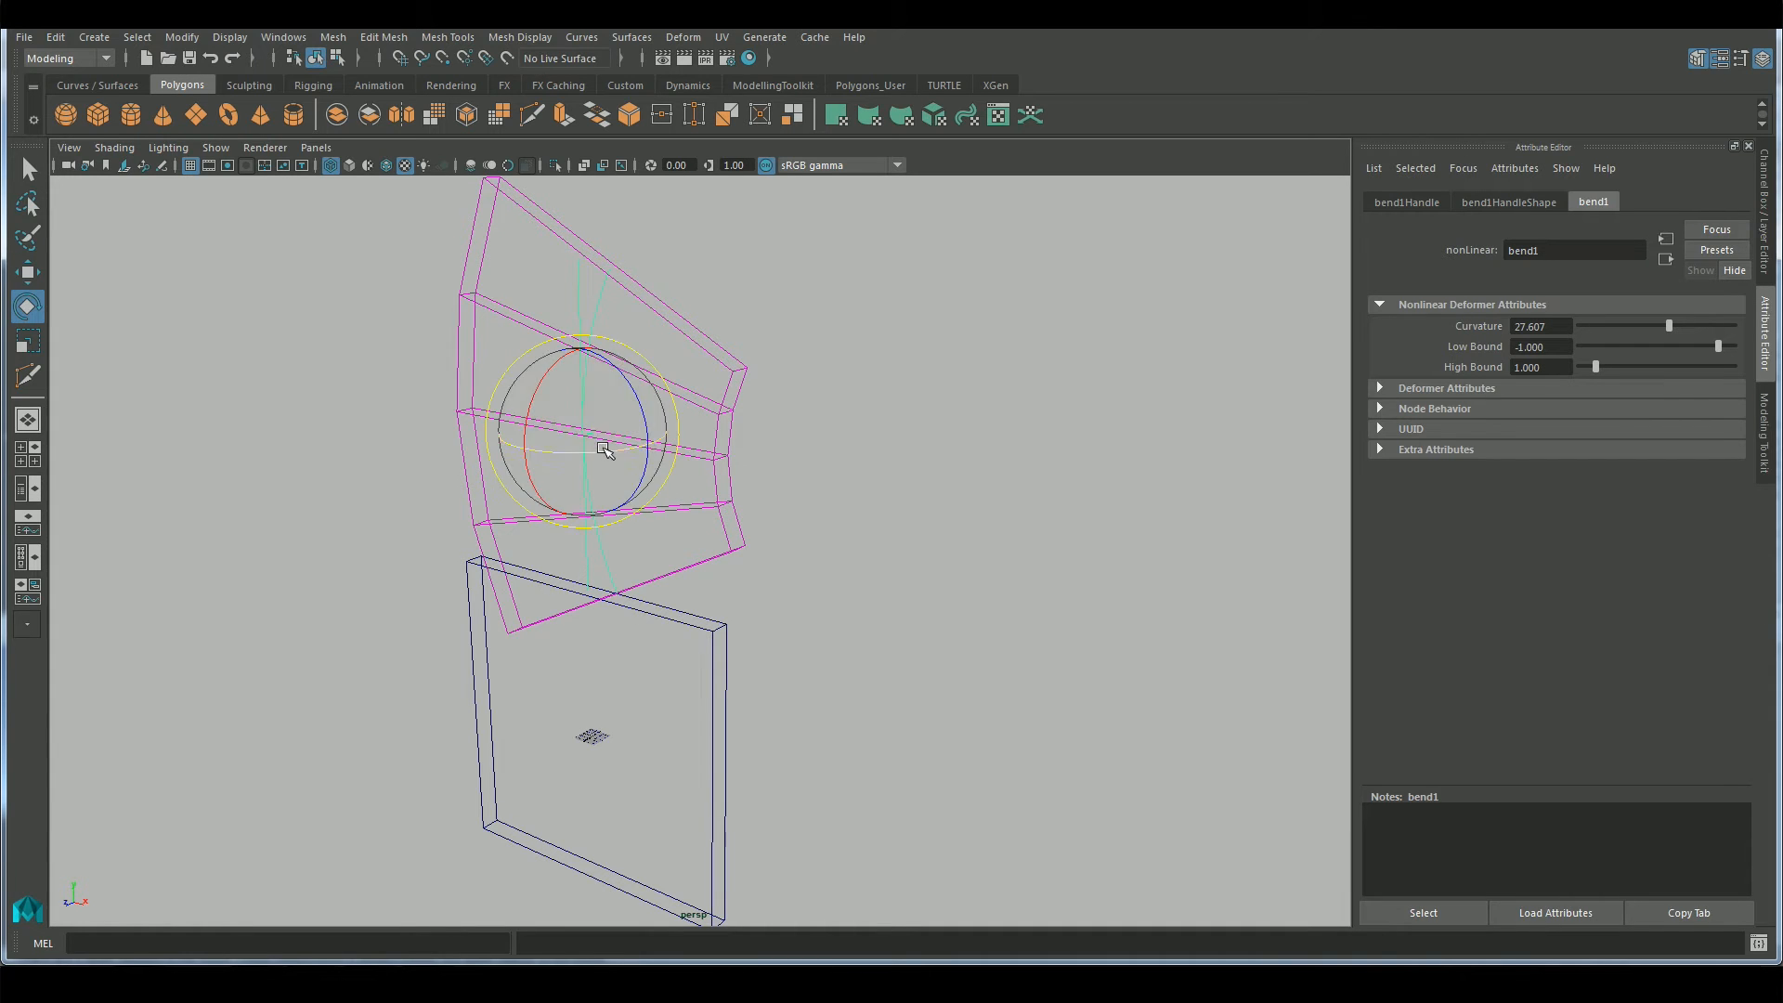
pyautogui.moveTo(603, 449); pyautogui.dragTo(563, 453)
pyautogui.click(1767, 265)
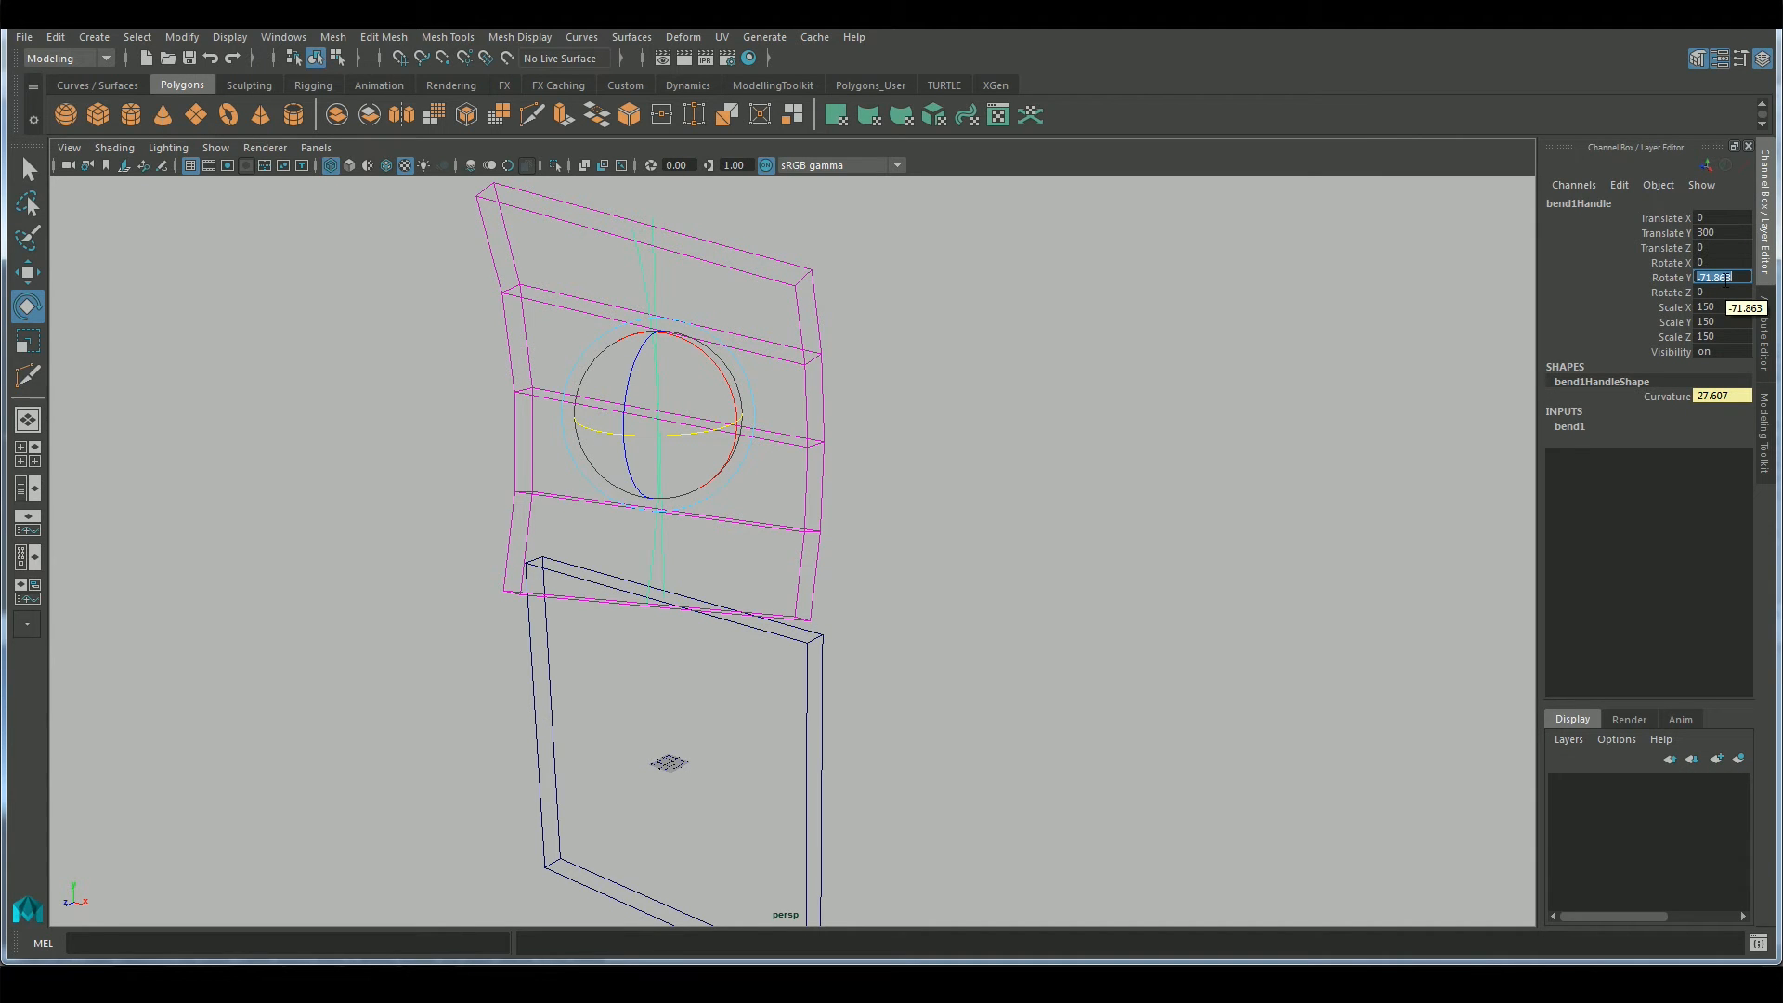
pyautogui.write('-90')
pyautogui.press('Return')
# Lower the bend handle to the upper block's base, aligning it in the side view at about Translate Y 150.087
pyautogui.keyDown('alt'); pyautogui.moveTo(1185, 505); pyautogui.dragTo(1115, 509); pyautogui.keyUp('alt')
pyautogui.press('w')
pyautogui.moveTo(676, 338); pyautogui.dragTo(680, 503)
pyautogui.press('space')
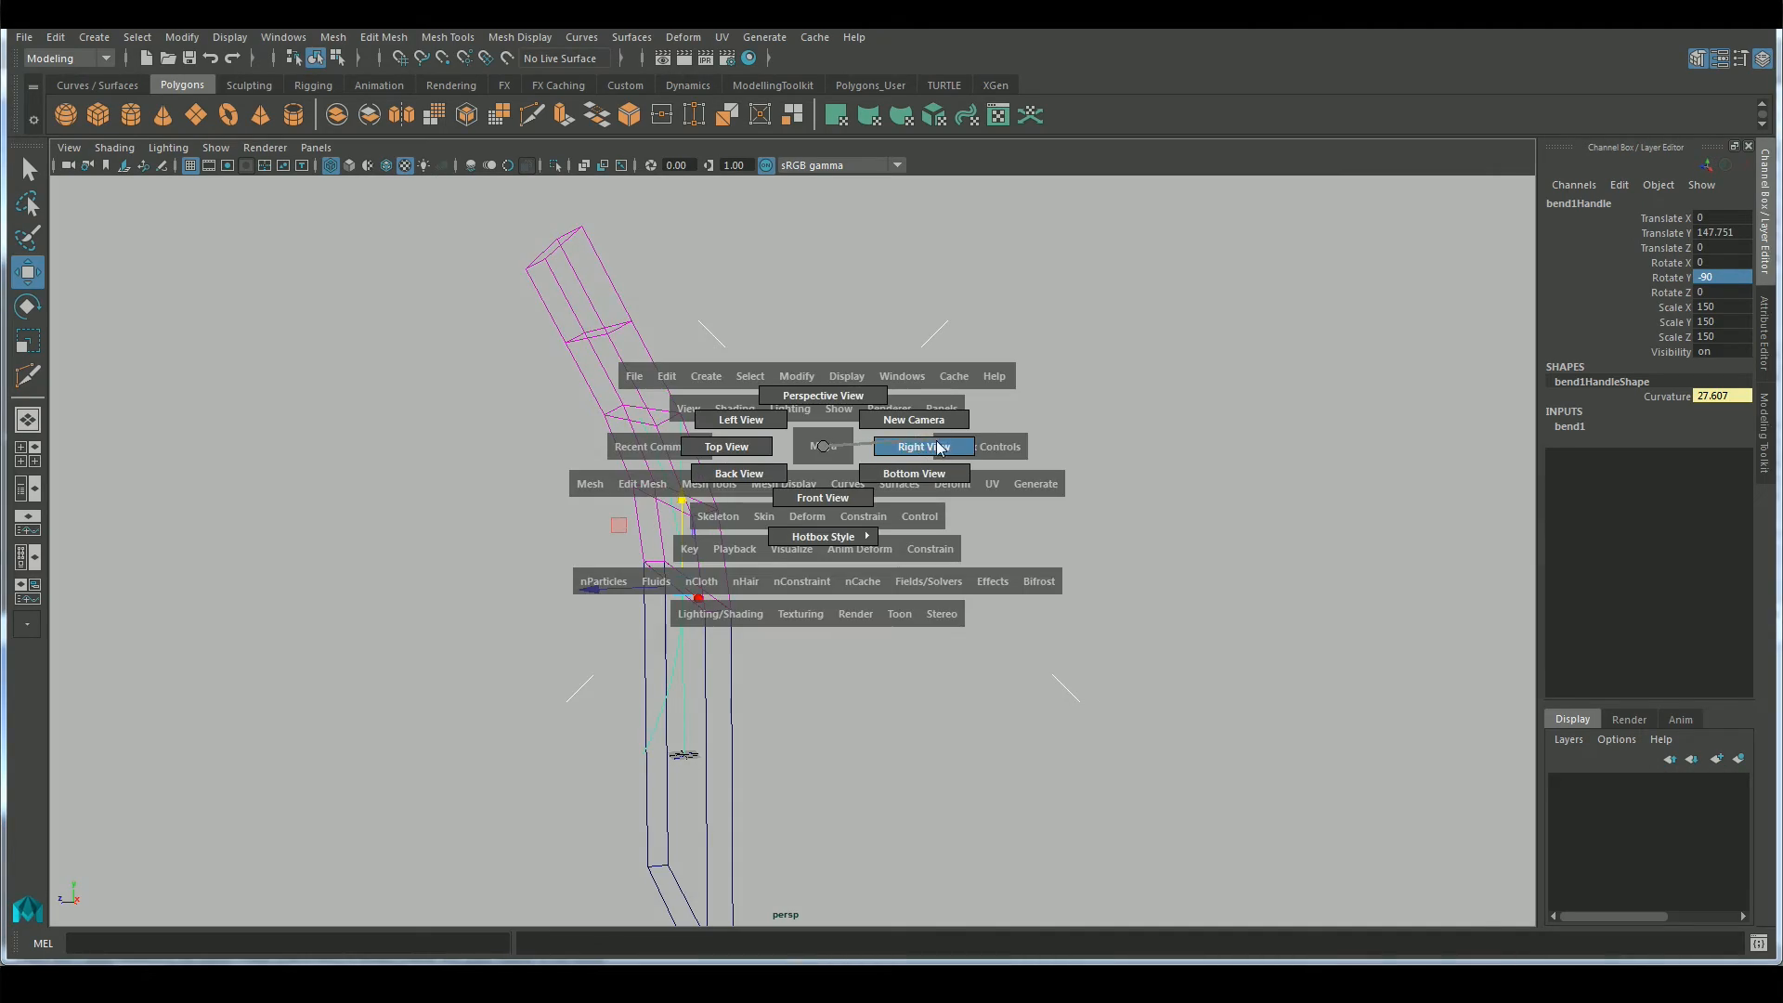
pyautogui.moveTo(940, 448); pyautogui.dragTo(930, 445)
pyautogui.scroll(-5, 903, 455)
pyautogui.keyDown('alt'); pyautogui.moveTo(921, 539); pyautogui.dragTo(931, 451, button='middle'); pyautogui.keyUp('alt')
pyautogui.moveTo(797, 382)
pyautogui.mouseDown()
pyautogui.moveTo(795, 302)
pyautogui.moveTo(800, 382)
pyautogui.mouseUp()
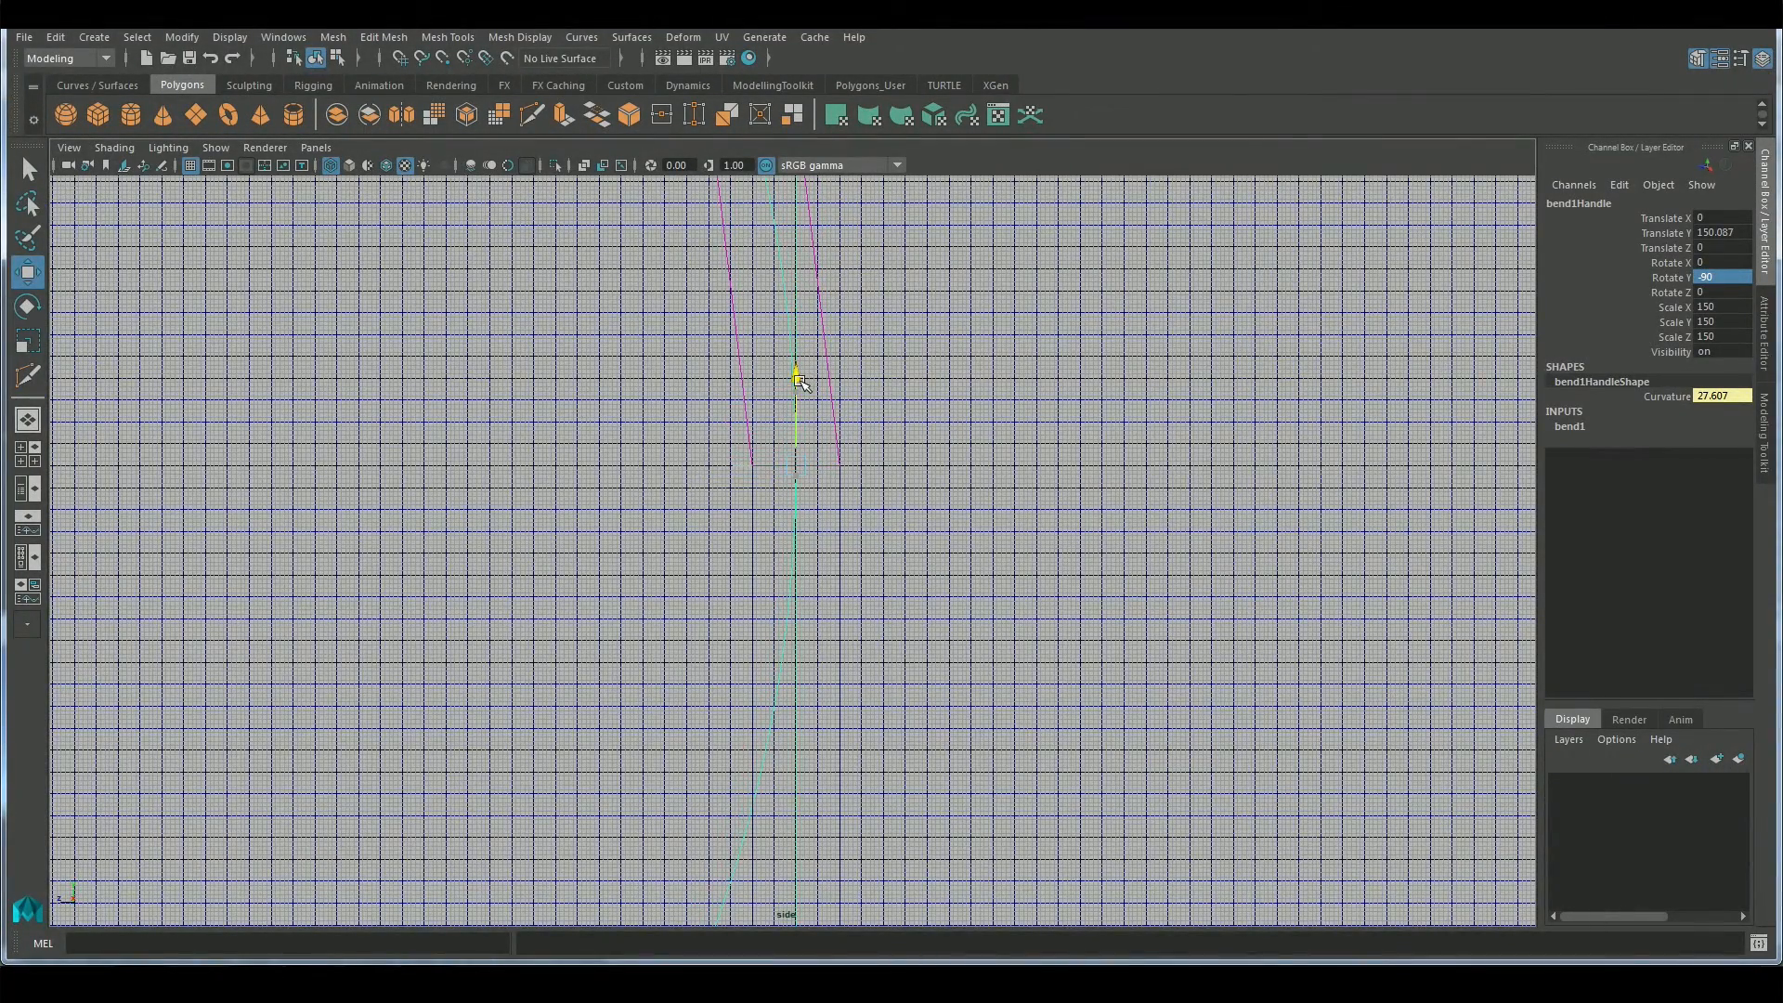
pyautogui.scroll(4, 800, 382)
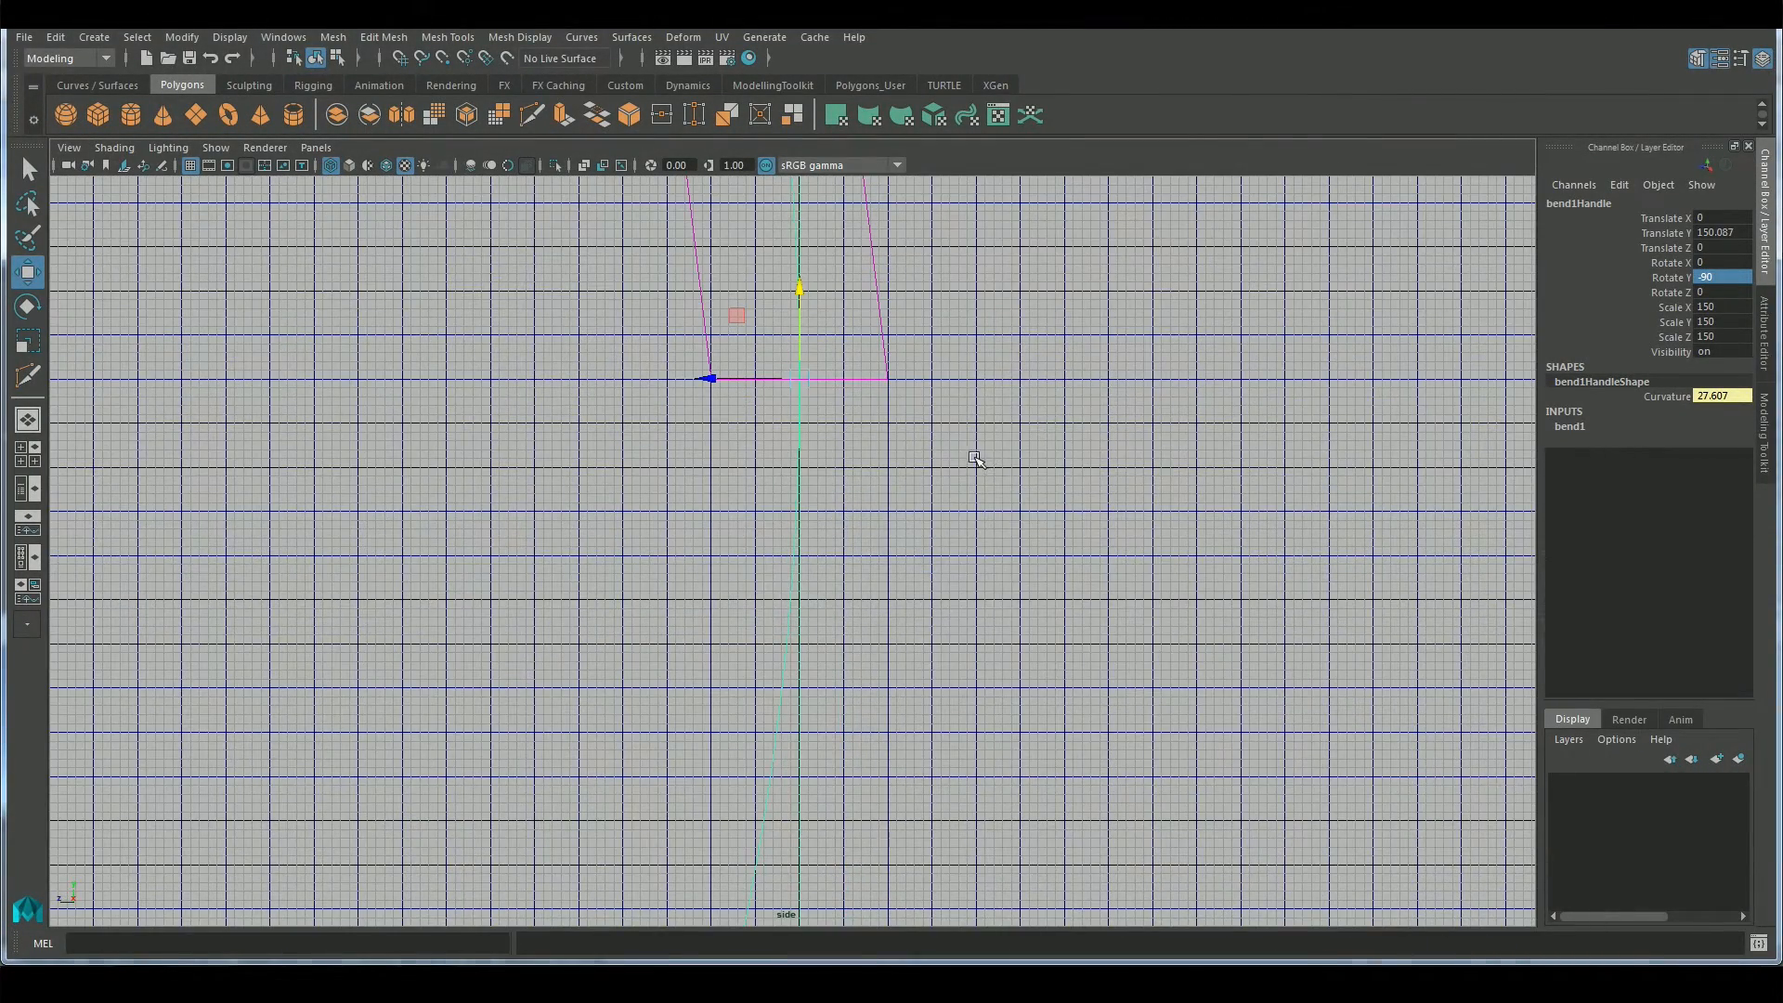
pyautogui.keyDown('alt'); pyautogui.moveTo(975, 449); pyautogui.dragTo(967, 512); pyautogui.keyUp('alt')
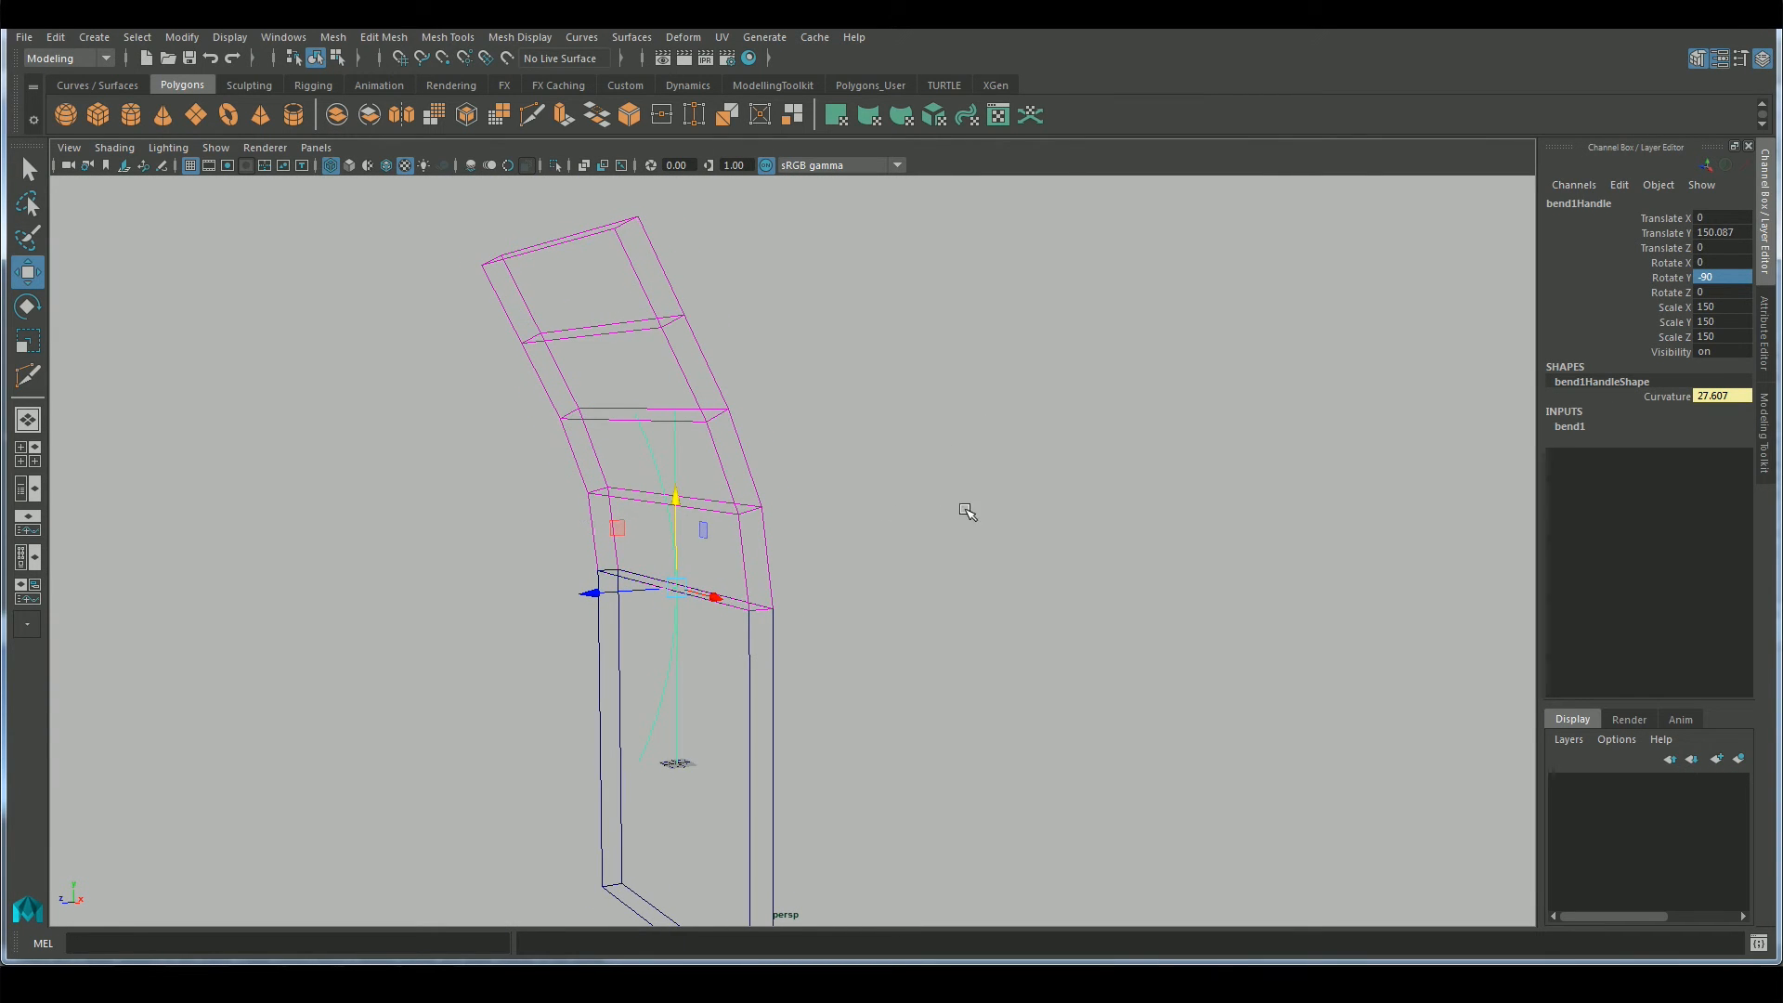
# Raise the bend deformer's High Bound to 2.48 so the curve extends over the block's full height
pyautogui.click(1573, 426)
pyautogui.click(1662, 484)
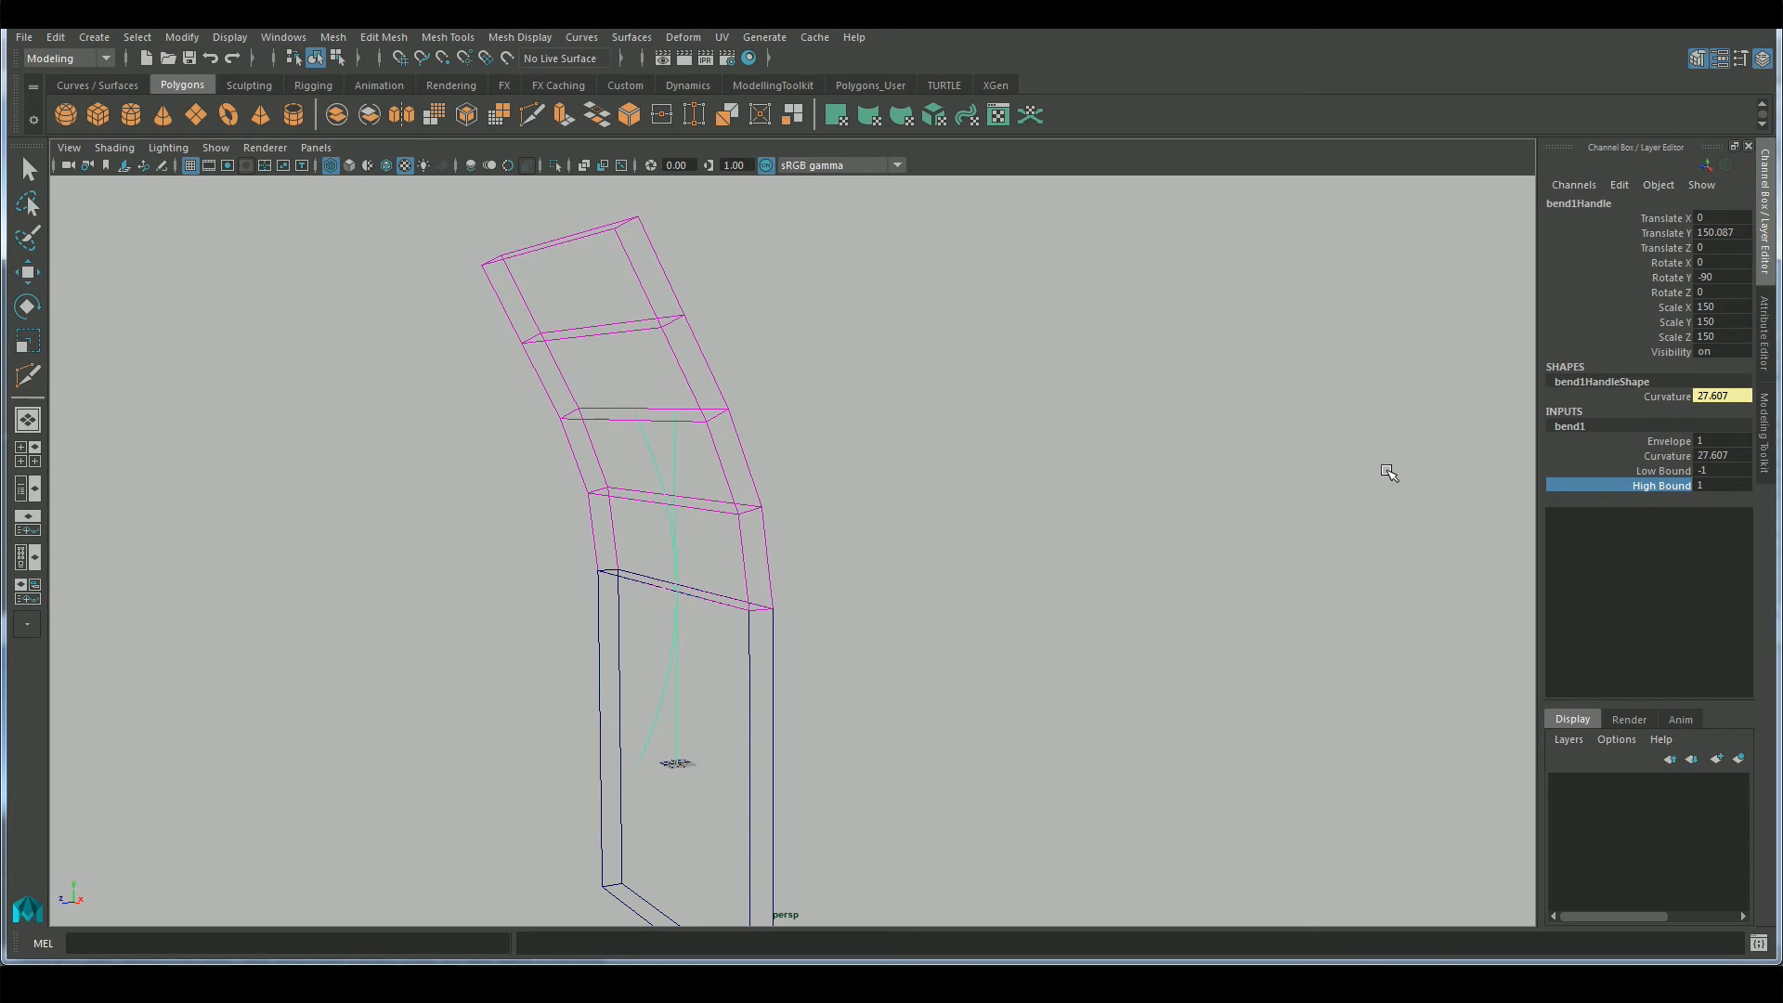
pyautogui.moveTo(1386, 469); pyautogui.dragTo(1580, 484, button='middle')
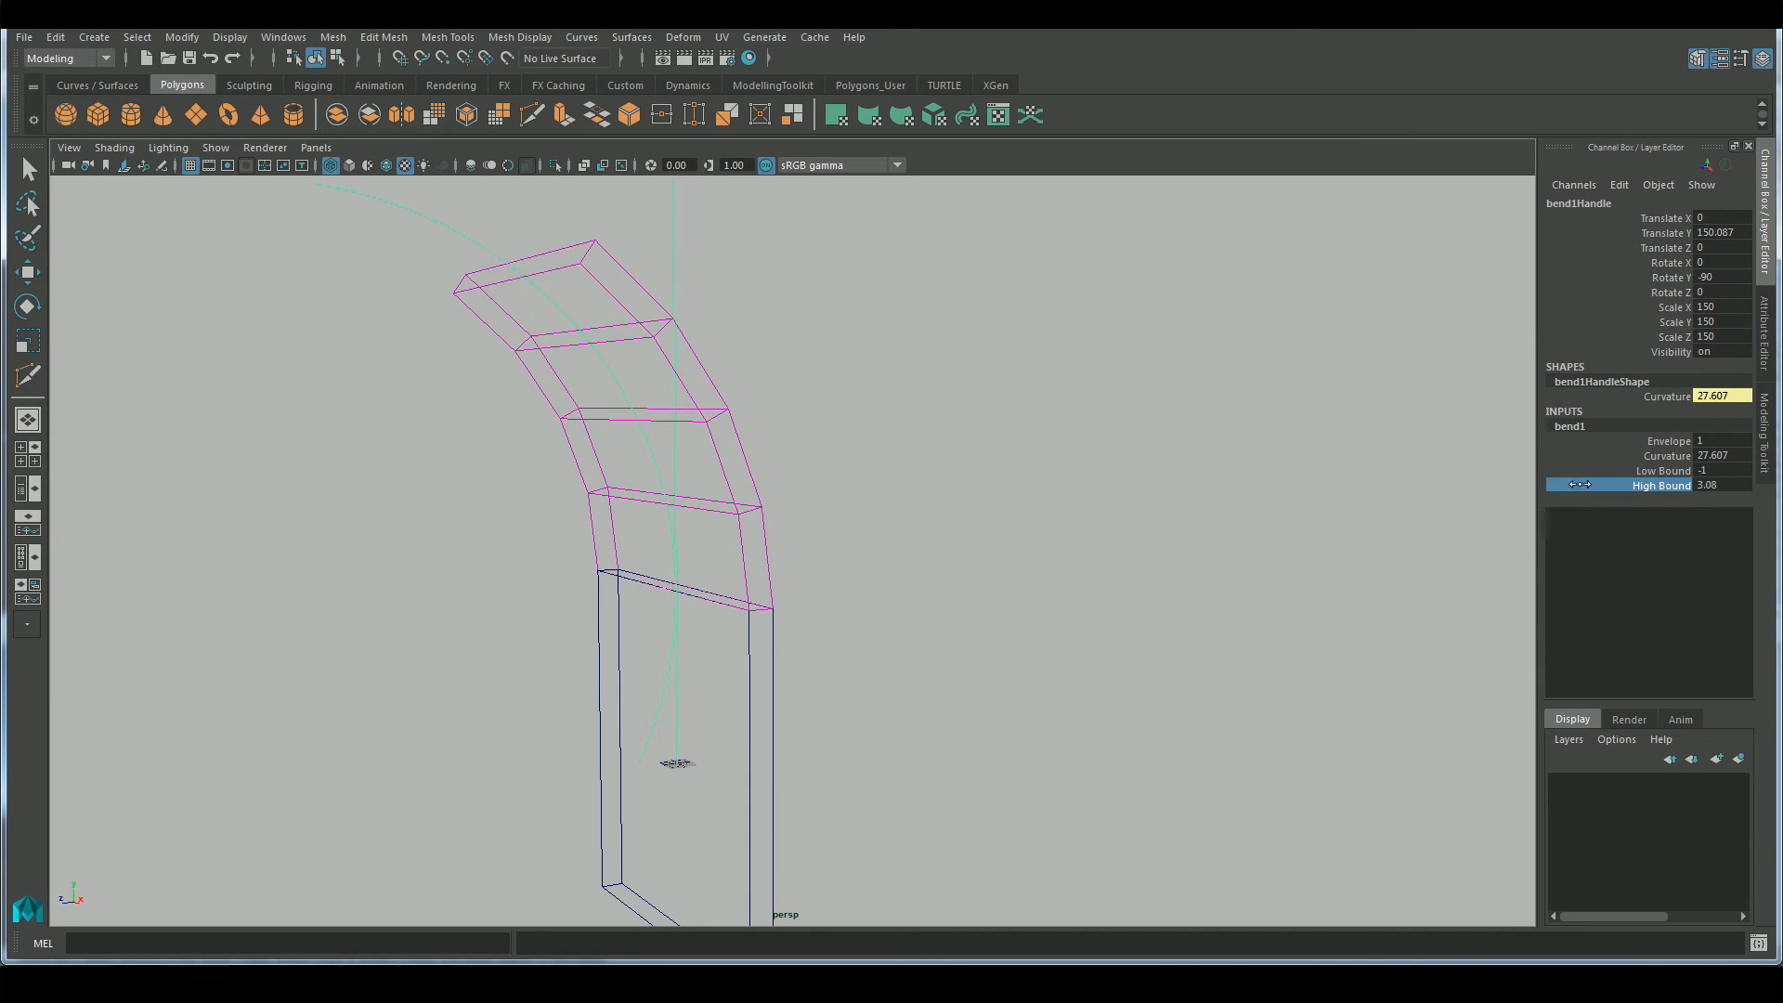
# Set the bend's curvature to 45 and switch the viewport back to shaded display to inspect the curved bricks
pyautogui.click(1675, 457)
pyautogui.moveTo(1278, 474); pyautogui.dragTo(1445, 485, button='middle')
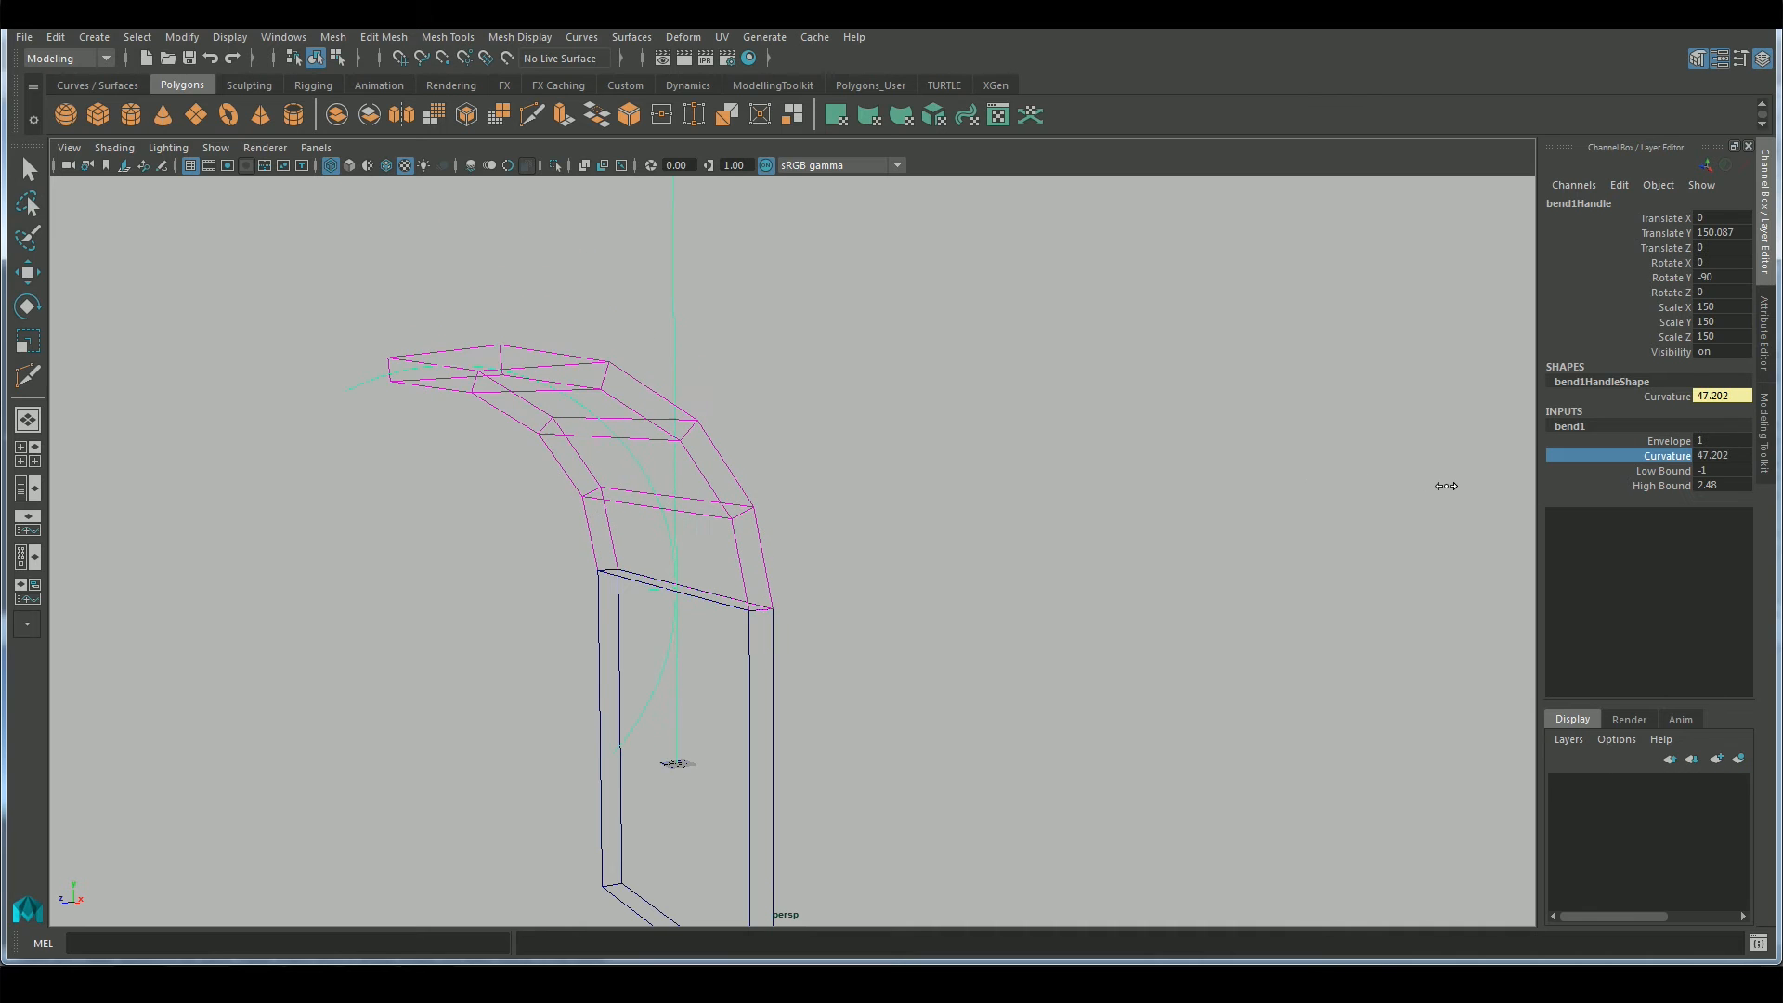
pyautogui.doubleClick(1711, 455)
pyautogui.write('45')
pyautogui.press('Return')
pyautogui.keyDown('alt'); pyautogui.moveTo(963, 369); pyautogui.dragTo(631, 283); pyautogui.keyUp('alt')
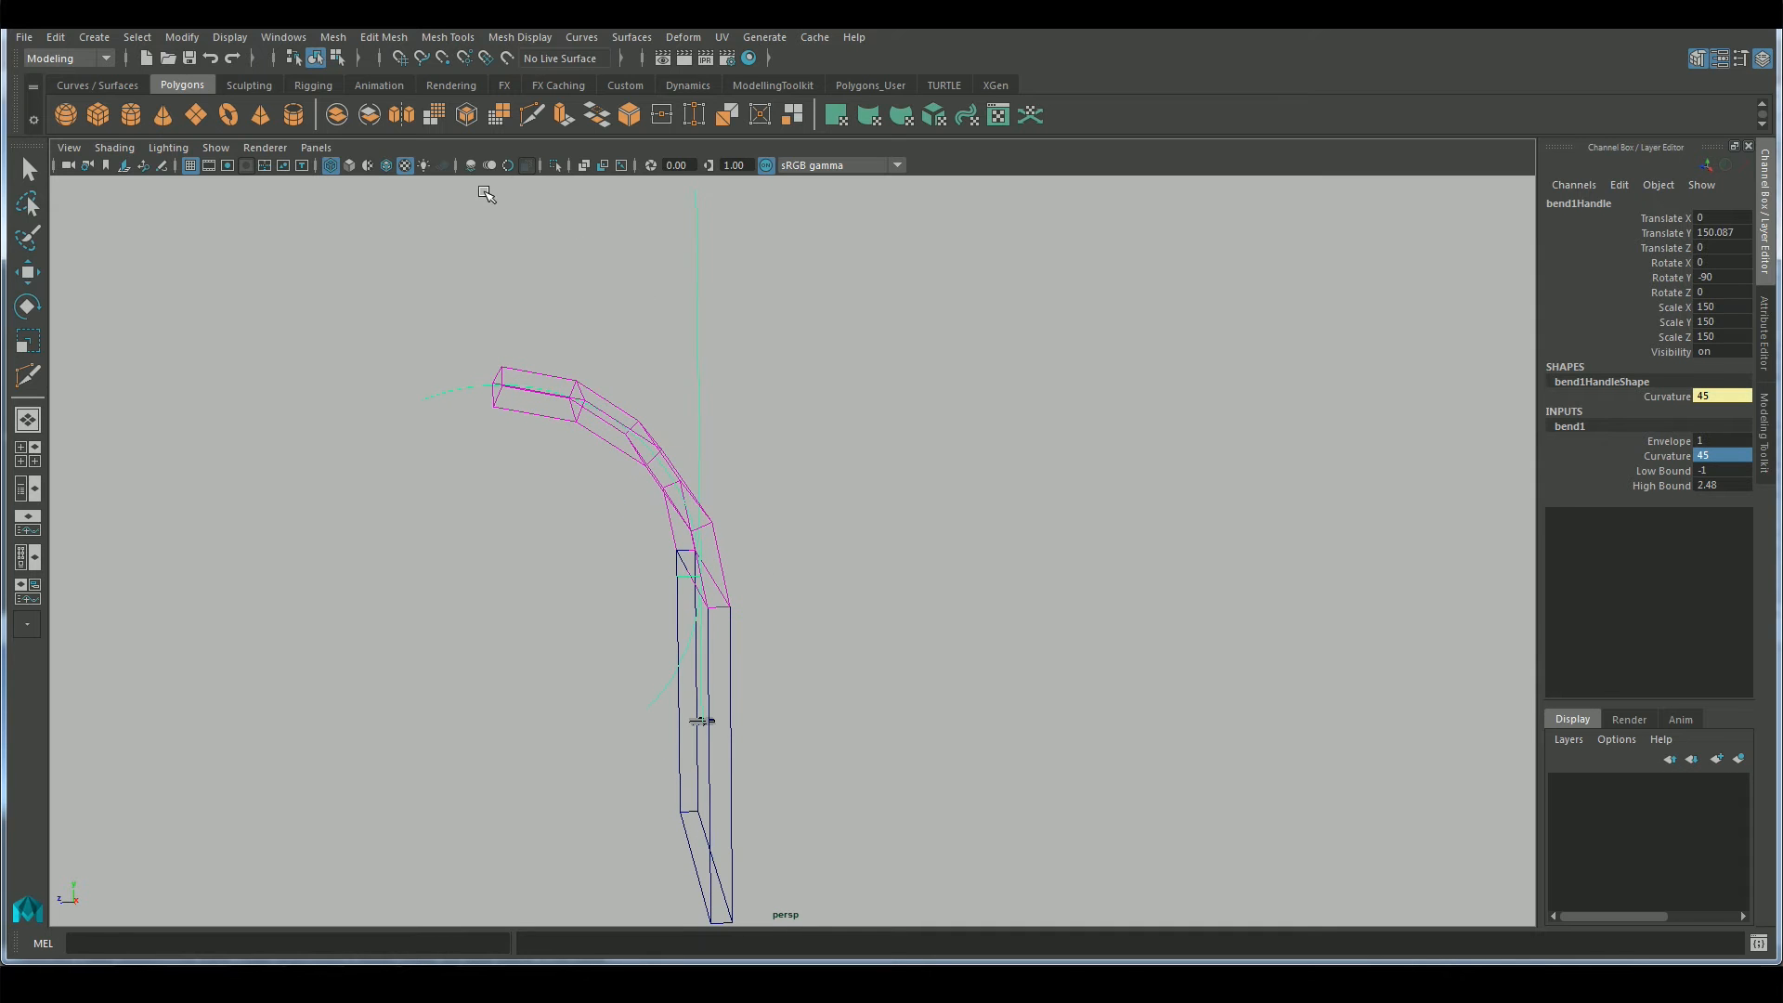
pyautogui.click(351, 167)
pyautogui.moveTo(867, 531)
pyautogui.keyDown('alt'); pyautogui.mouseDown()
pyautogui.moveTo(1050, 449)
pyautogui.moveTo(1186, 513)
pyautogui.moveTo(1122, 462)
pyautogui.moveTo(954, 477)
pyautogui.moveTo(952, 506)
pyautogui.mouseUp(); pyautogui.keyUp('alt')
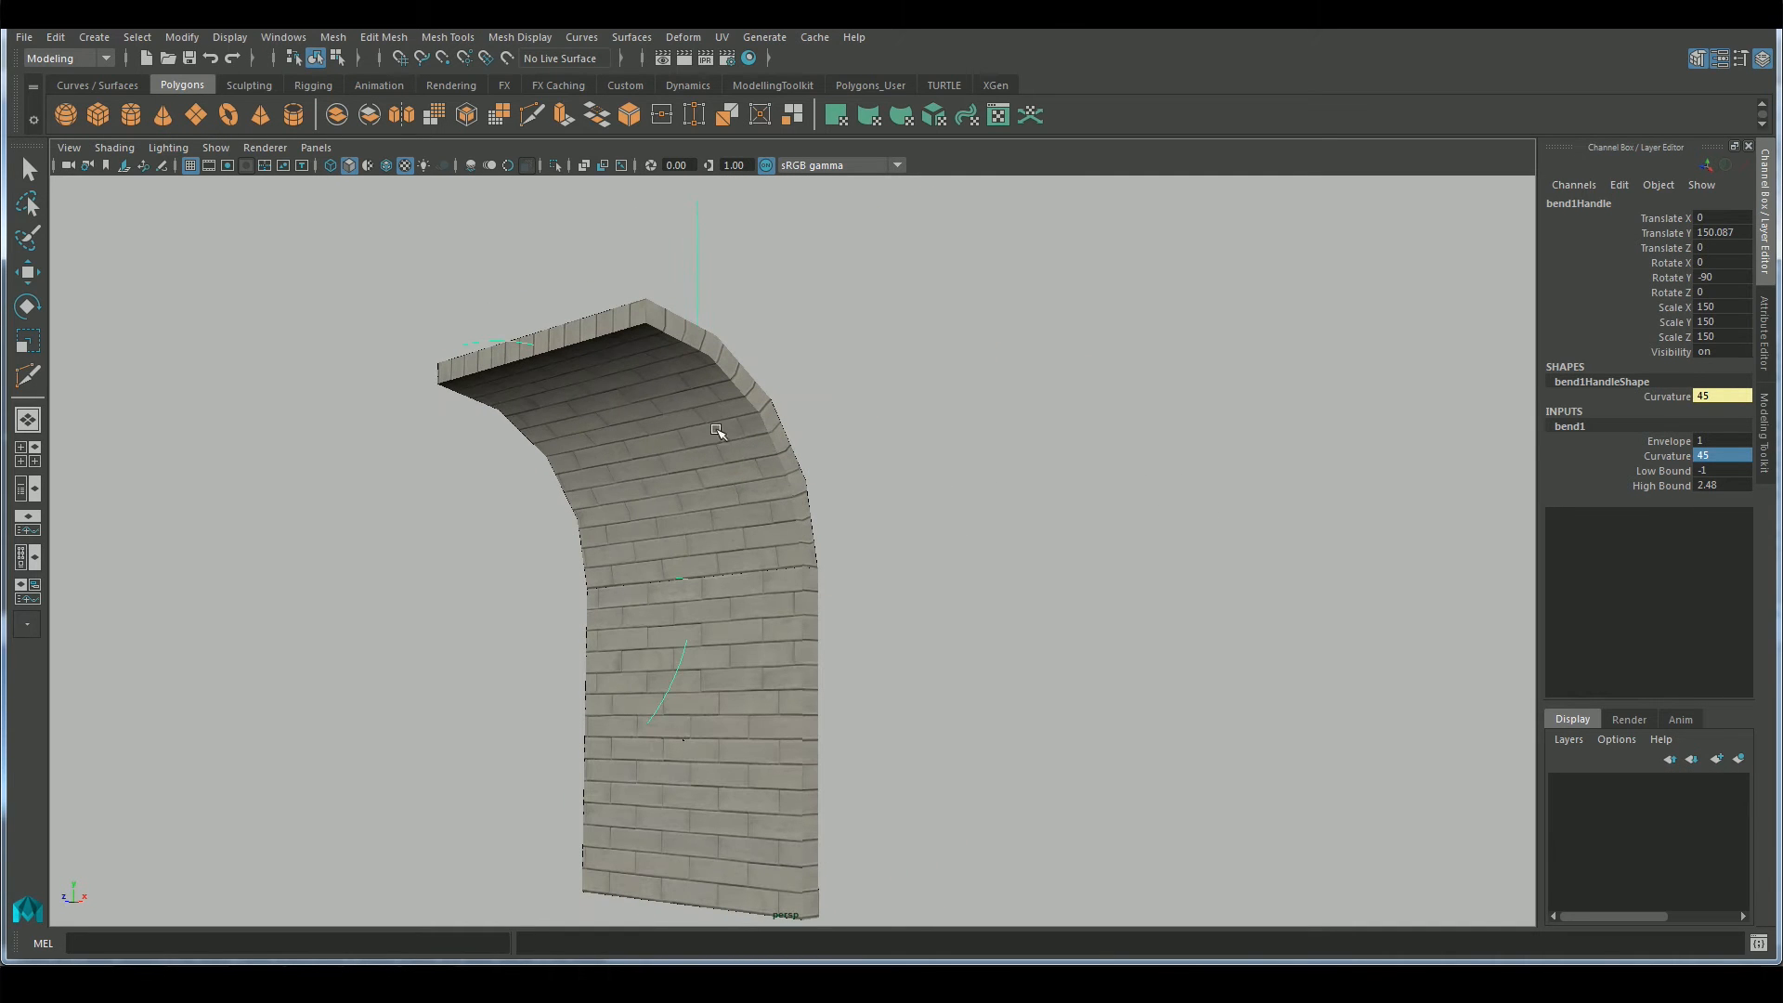
# Try to move the bent wall block downward while its bend deformer is still attached, and undo the move
pyautogui.click(767, 424)
pyautogui.press('w')
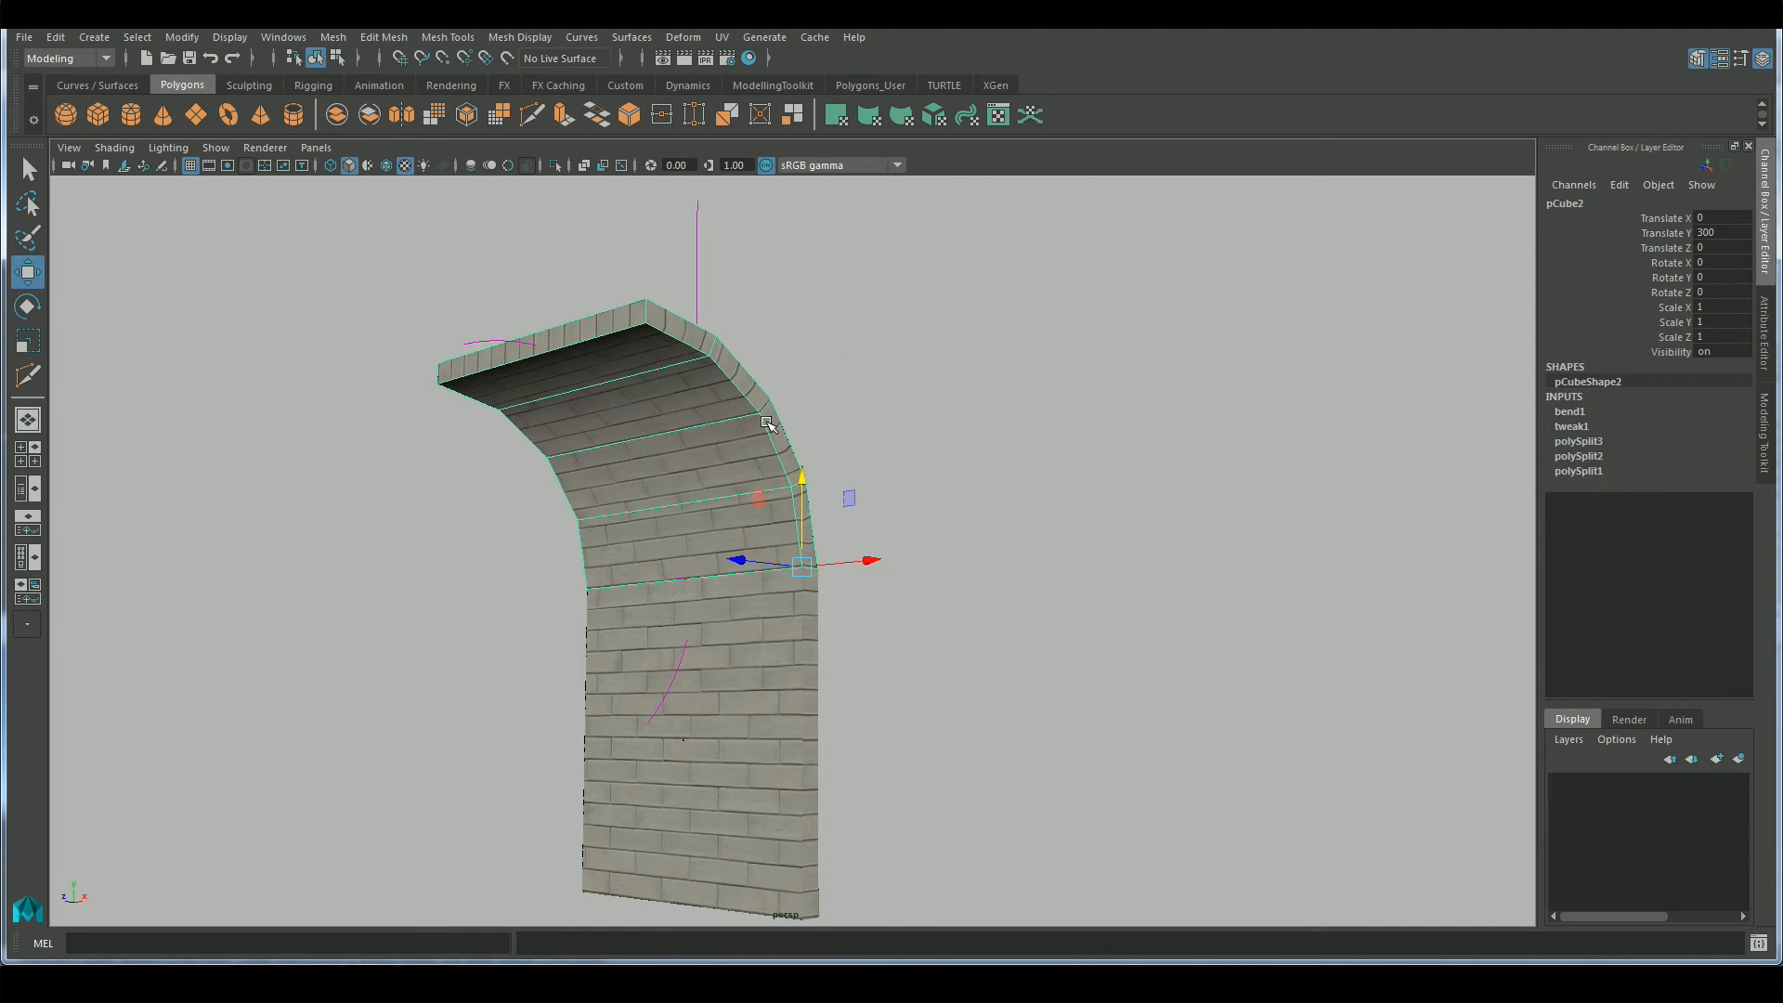
pyautogui.moveTo(804, 489); pyautogui.dragTo(791, 821)
pyautogui.hotkey('ctrl', 'z')
# Delete all construction history in the scene and raise the bent wall block to about Translate Y 424
pyautogui.click(56, 37)
pyautogui.moveTo(221, 278)
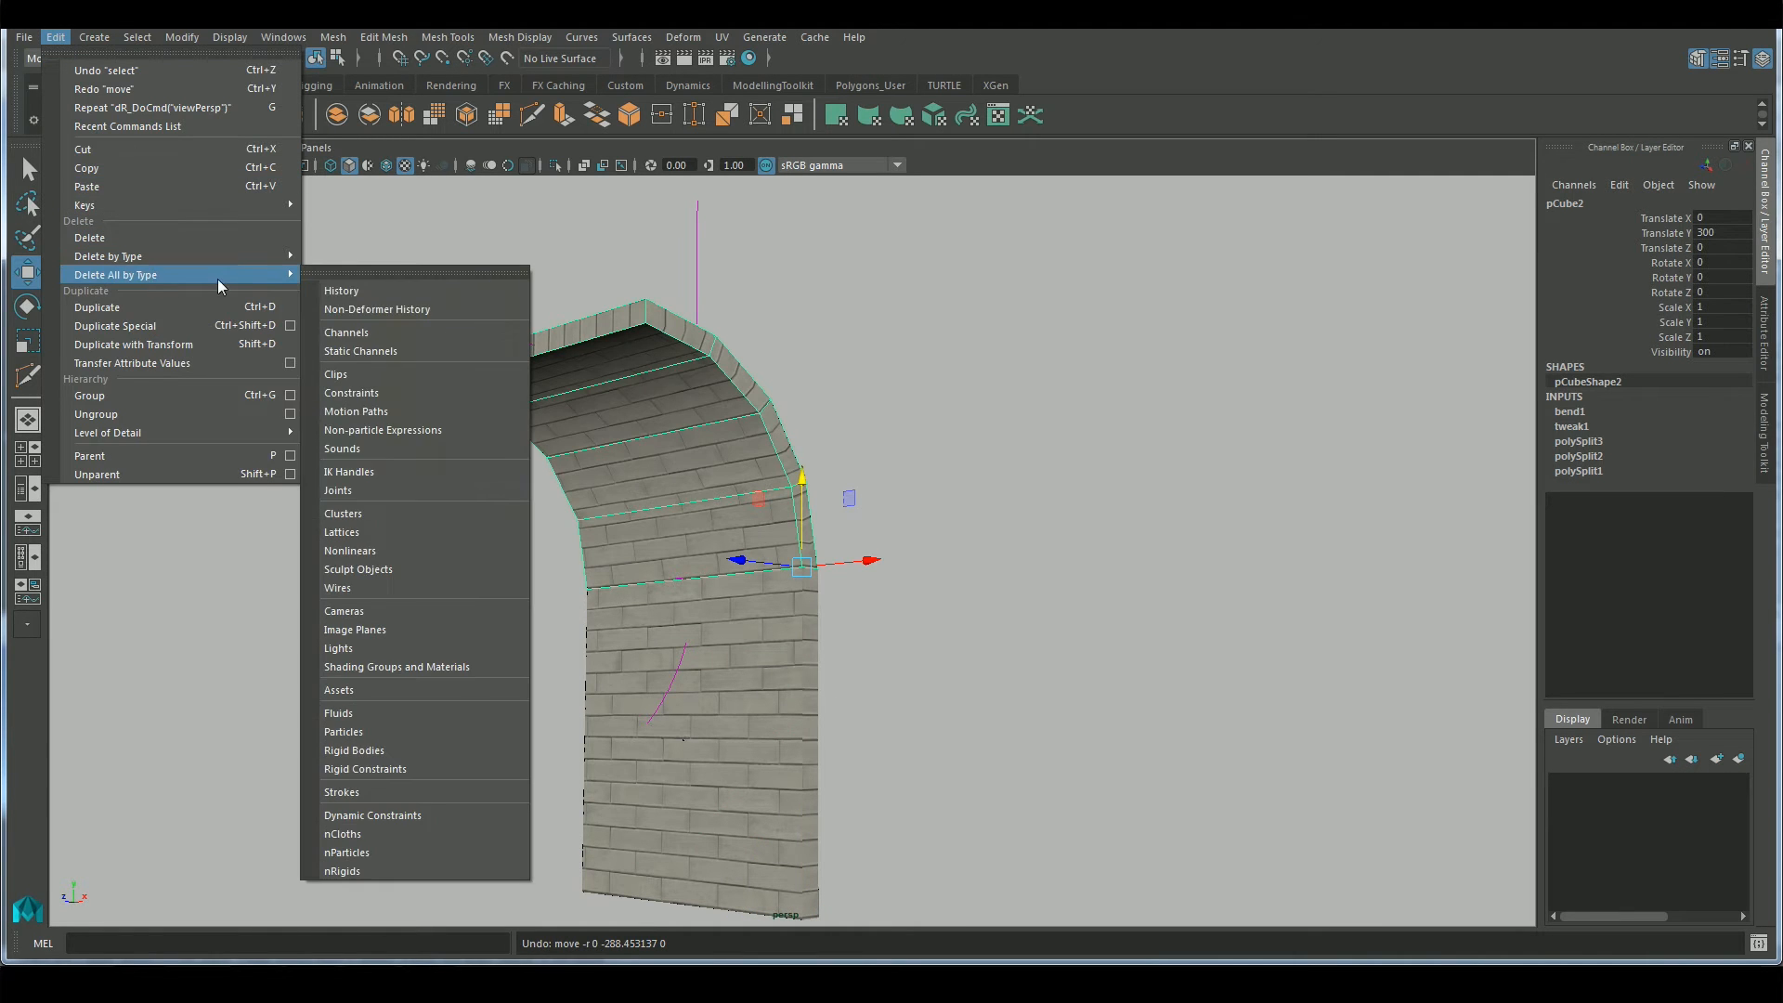
pyautogui.click(341, 291)
pyautogui.moveTo(804, 485); pyautogui.dragTo(821, 347)
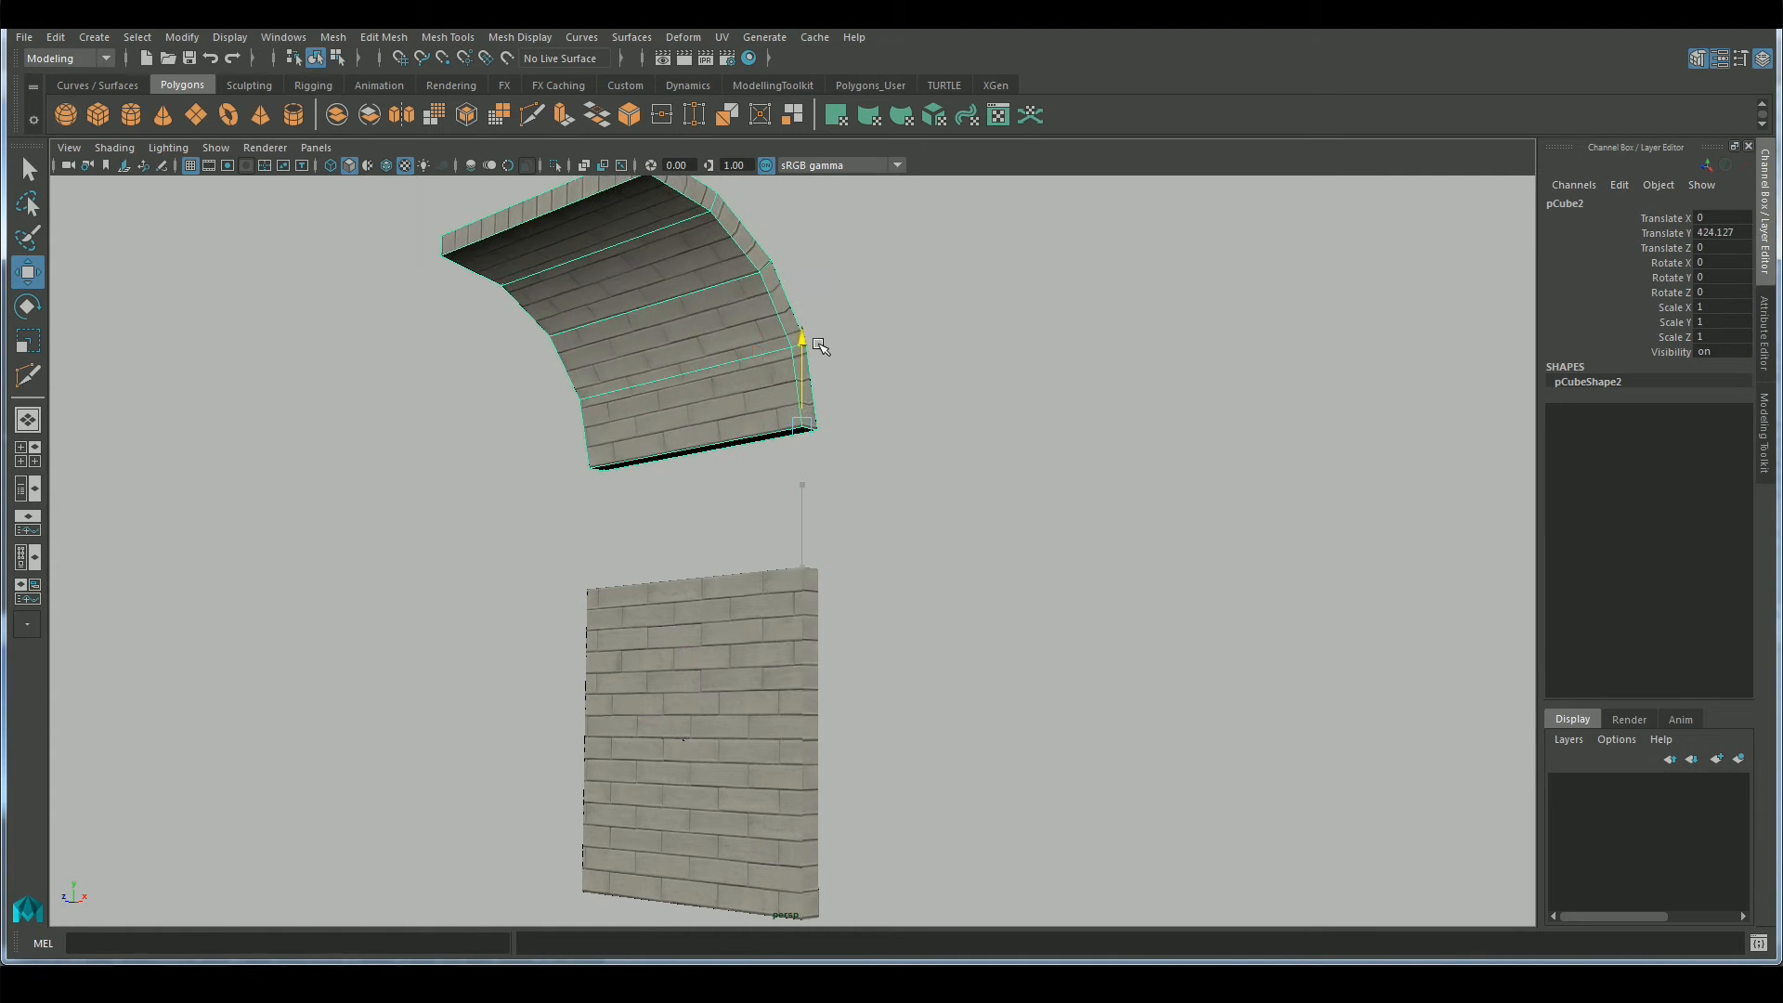
# Undo the last upward move of the bent wall block and combine it with the straight block below into one mesh
pyautogui.hotkey('ctrl', 'z')
pyautogui.keyDown('alt'); pyautogui.moveTo(1062, 572); pyautogui.dragTo(1074, 603); pyautogui.keyUp('alt')
pyautogui.click(949, 678)
pyautogui.keyDown('alt'); pyautogui.moveTo(947, 665); pyautogui.dragTo(1028, 679); pyautogui.keyUp('alt')
pyautogui.keyDown('alt'); pyautogui.moveTo(1074, 774); pyautogui.dragTo(1114, 744); pyautogui.keyUp('alt')
pyautogui.keyDown('alt'); pyautogui.moveTo(987, 694); pyautogui.dragTo(939, 697); pyautogui.keyUp('alt')
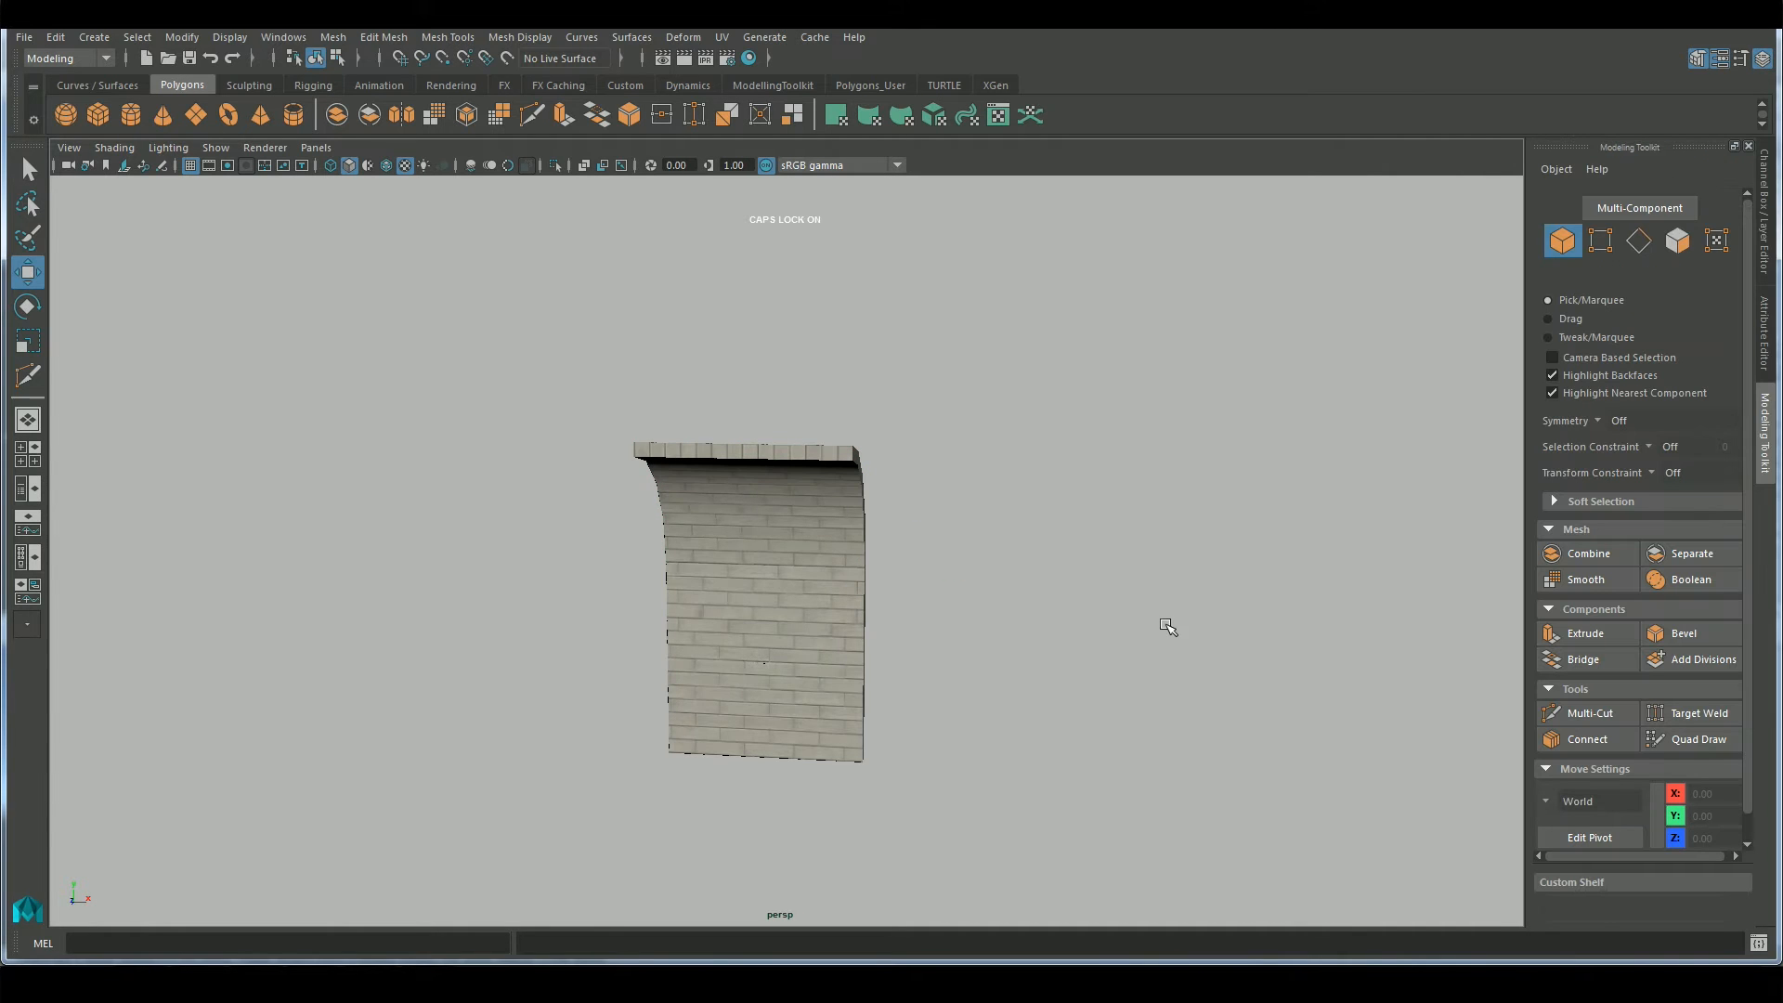
pyautogui.moveTo(1110, 692); pyautogui.dragTo(752, 455)
pyautogui.click(1543, 554)
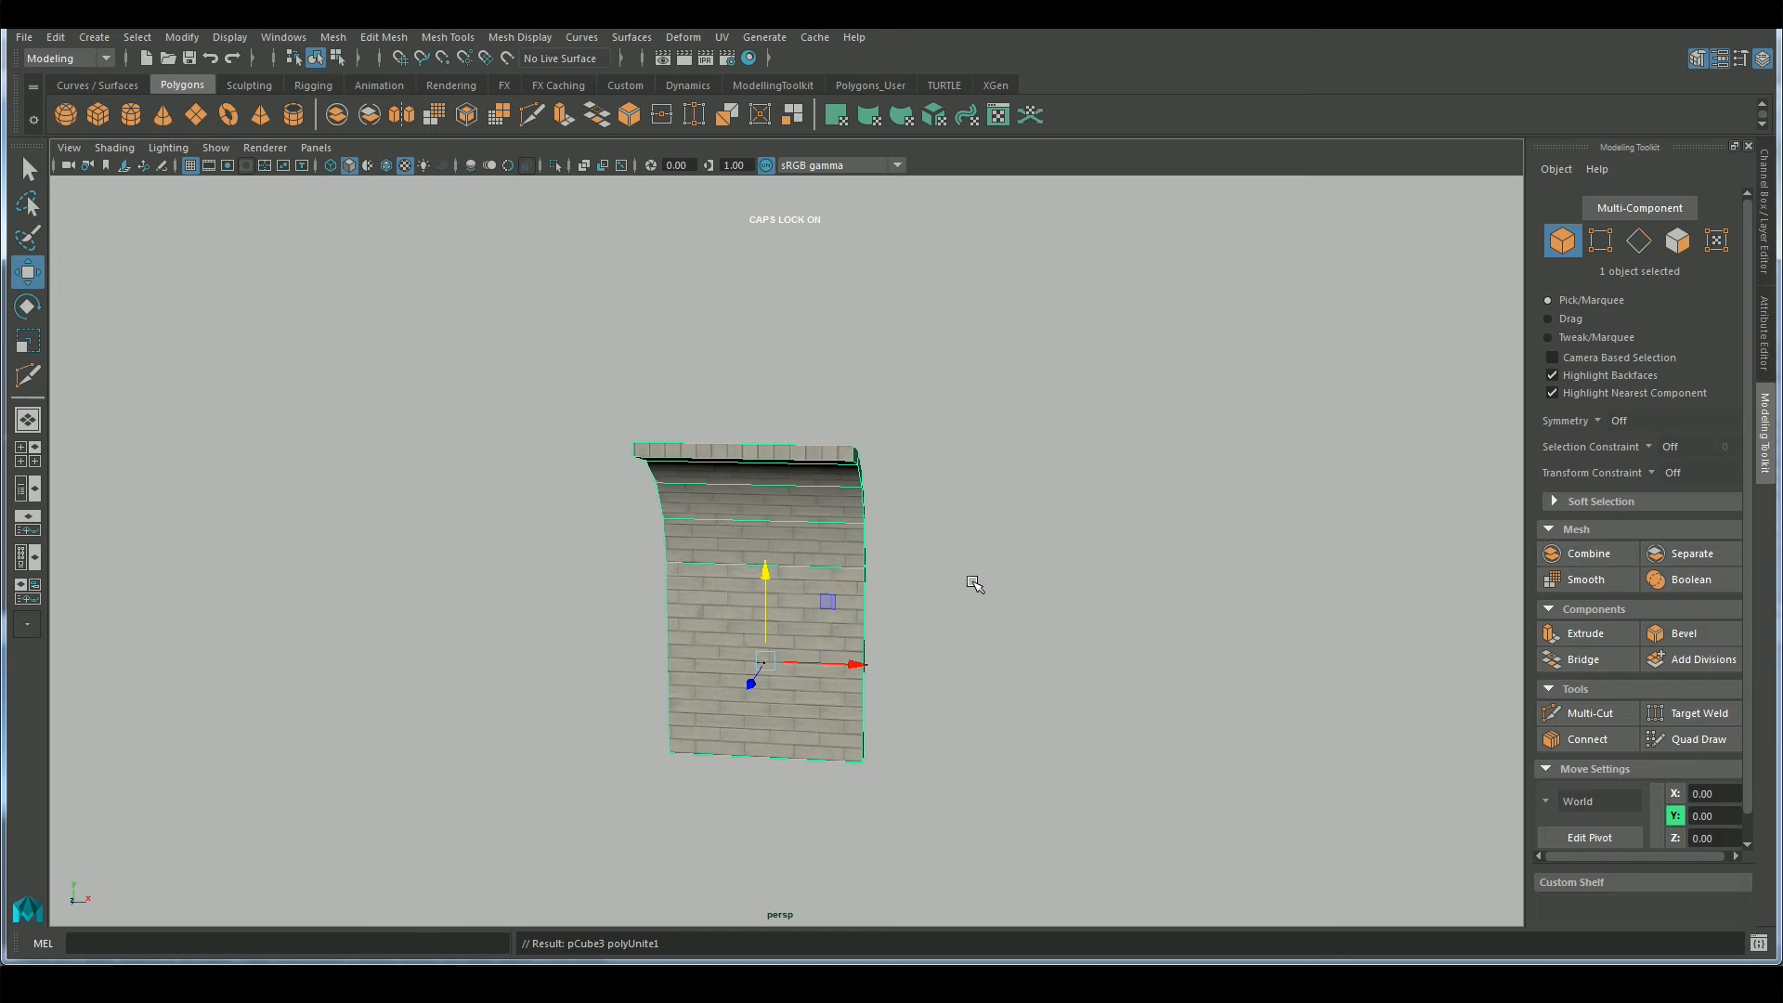
# Snap the combined wall piece's pivot to its lower right front corner vertex
pyautogui.press('Insert')
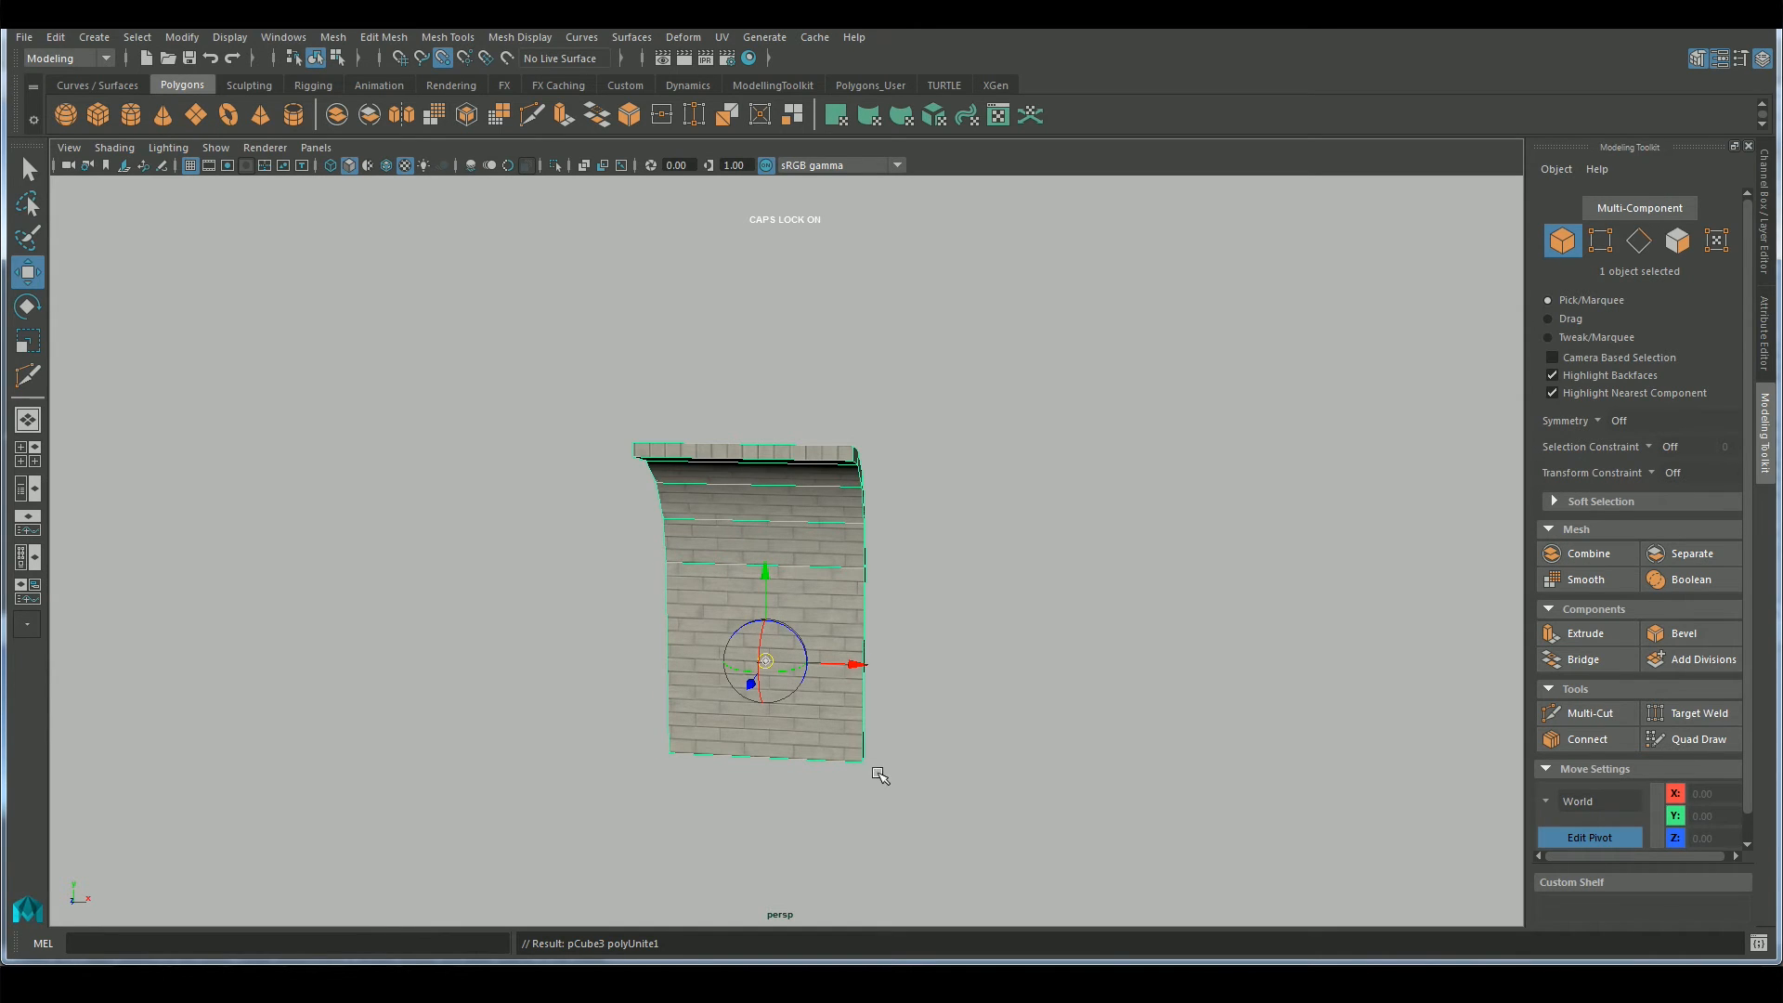
pyautogui.click(859, 762)
pyautogui.press('Insert')
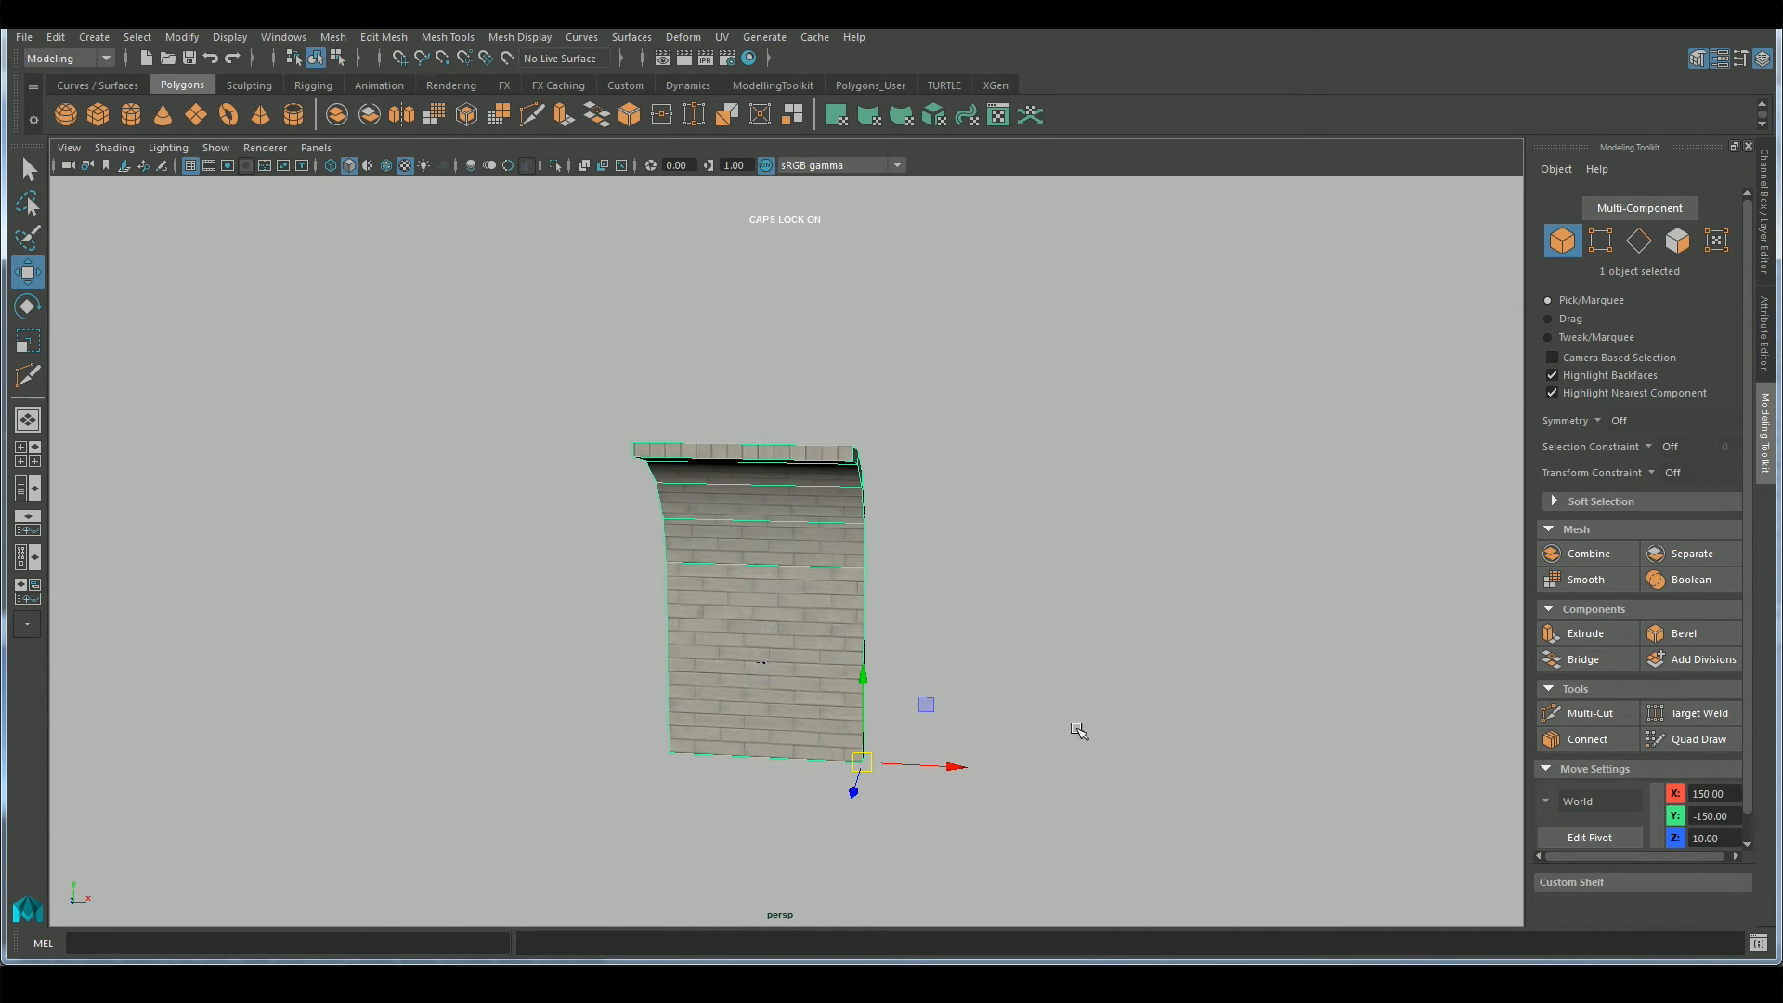
# Duplicate the wall piece and vertex-snap the copy to the original's lower left corner, side by side
pyautogui.keyDown('alt'); pyautogui.moveTo(1052, 708); pyautogui.dragTo(1028, 708); pyautogui.keyUp('alt')
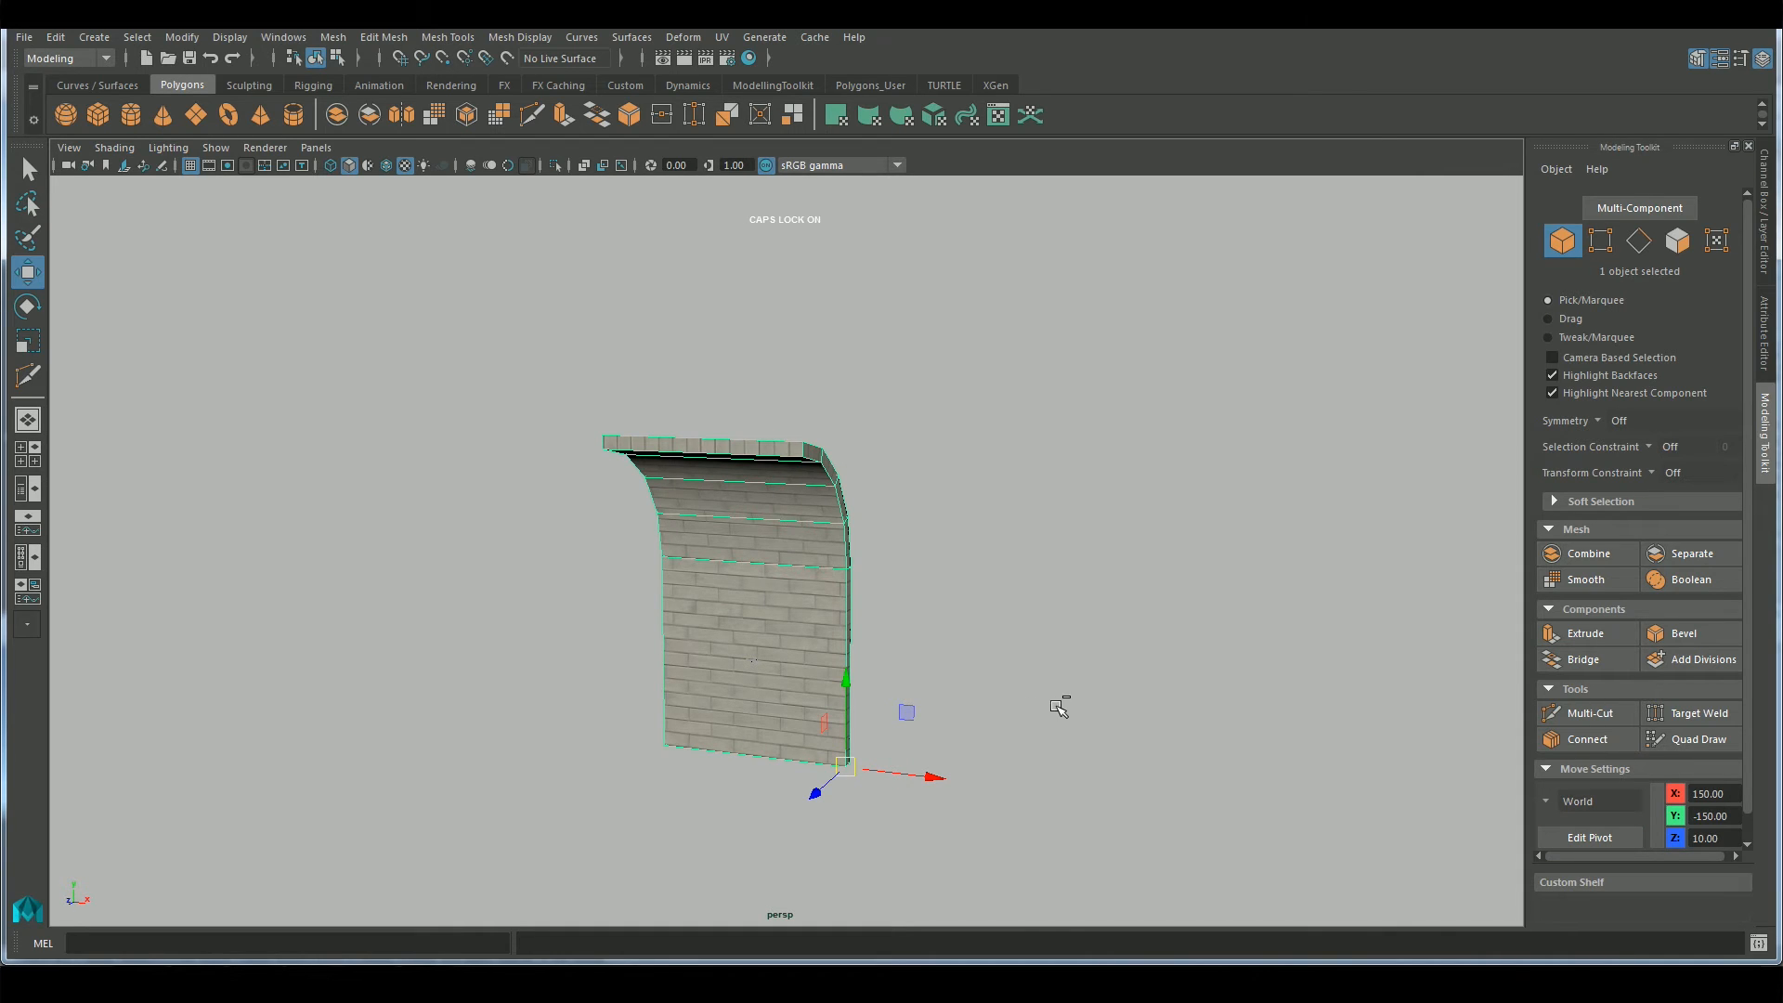
pyautogui.press('v')
pyautogui.moveTo(667, 749); pyautogui.dragTo(673, 745, button='middle')
pyautogui.keyDown('alt'); pyautogui.moveTo(884, 631); pyautogui.dragTo(970, 665); pyautogui.keyUp('alt')
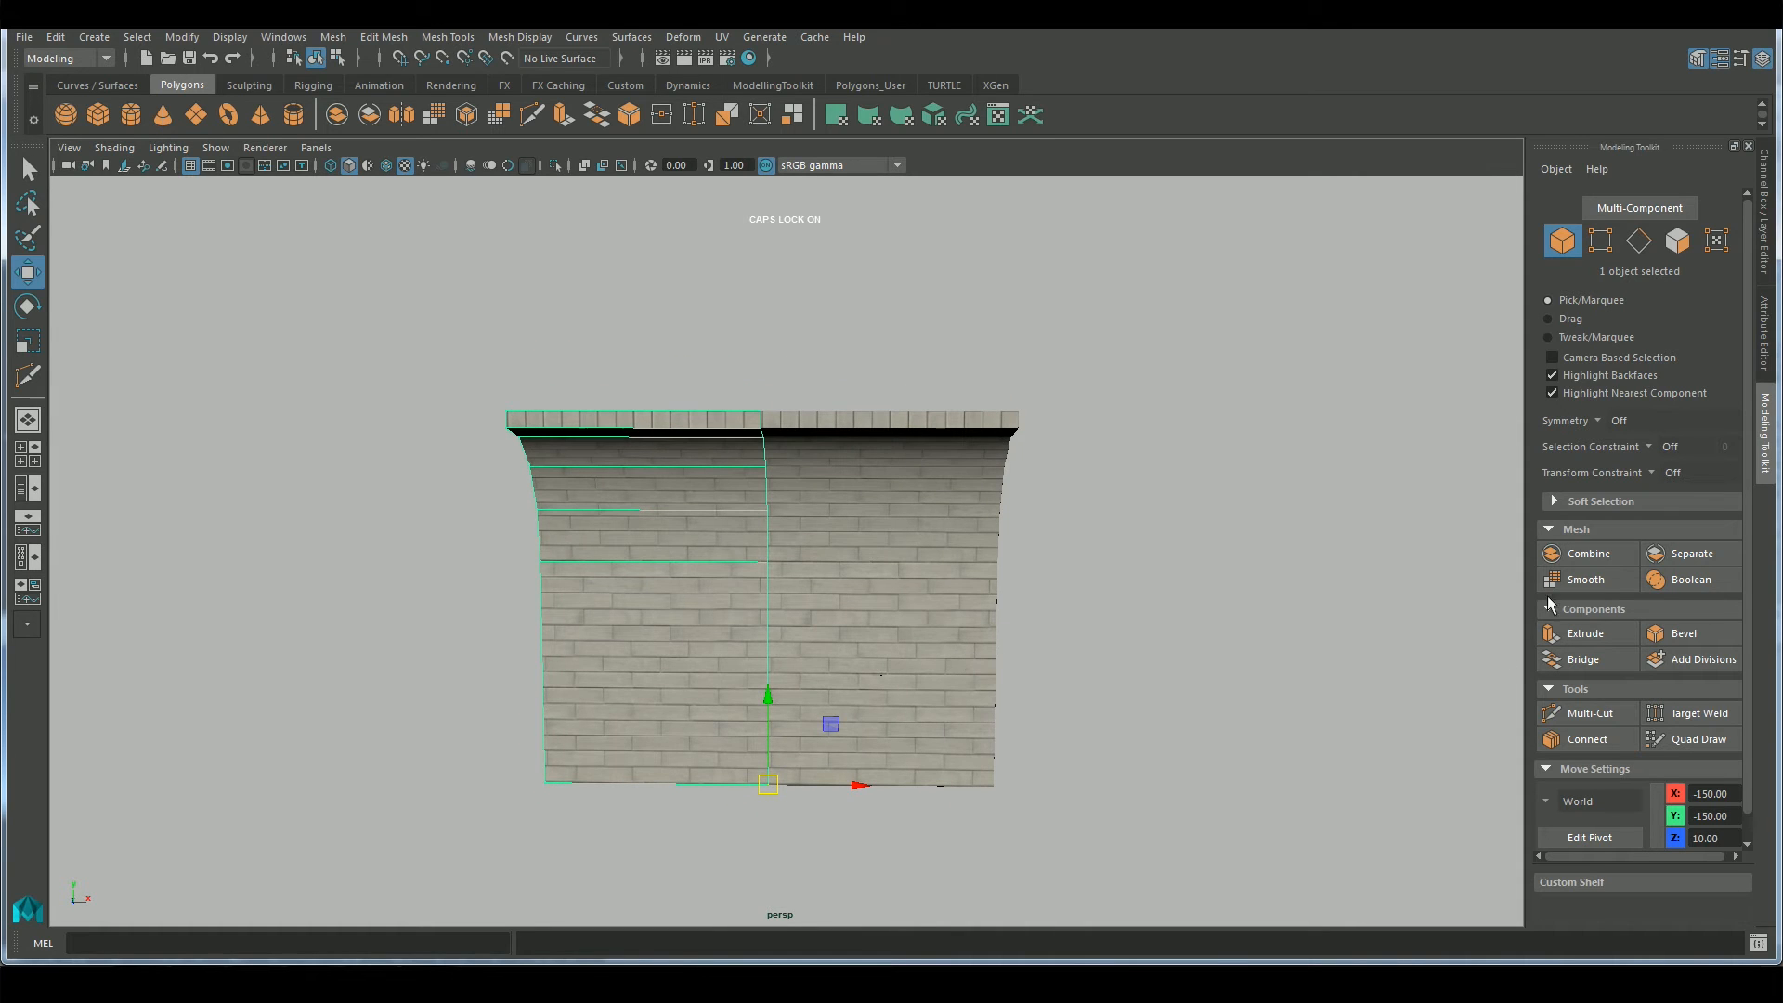
# Try to insert vertical edge loops into the straight part of the left wall copy with Multi-Cut, and undo the cuts
pyautogui.click(1590, 713)
pyautogui.click(586, 560)
pyautogui.click(590, 782)
pyautogui.keyDown('ctrl'); pyautogui.click(617, 764); pyautogui.keyUp('ctrl')
pyautogui.keyDown('ctrl'); pyautogui.click(677, 762); pyautogui.keyUp('ctrl')
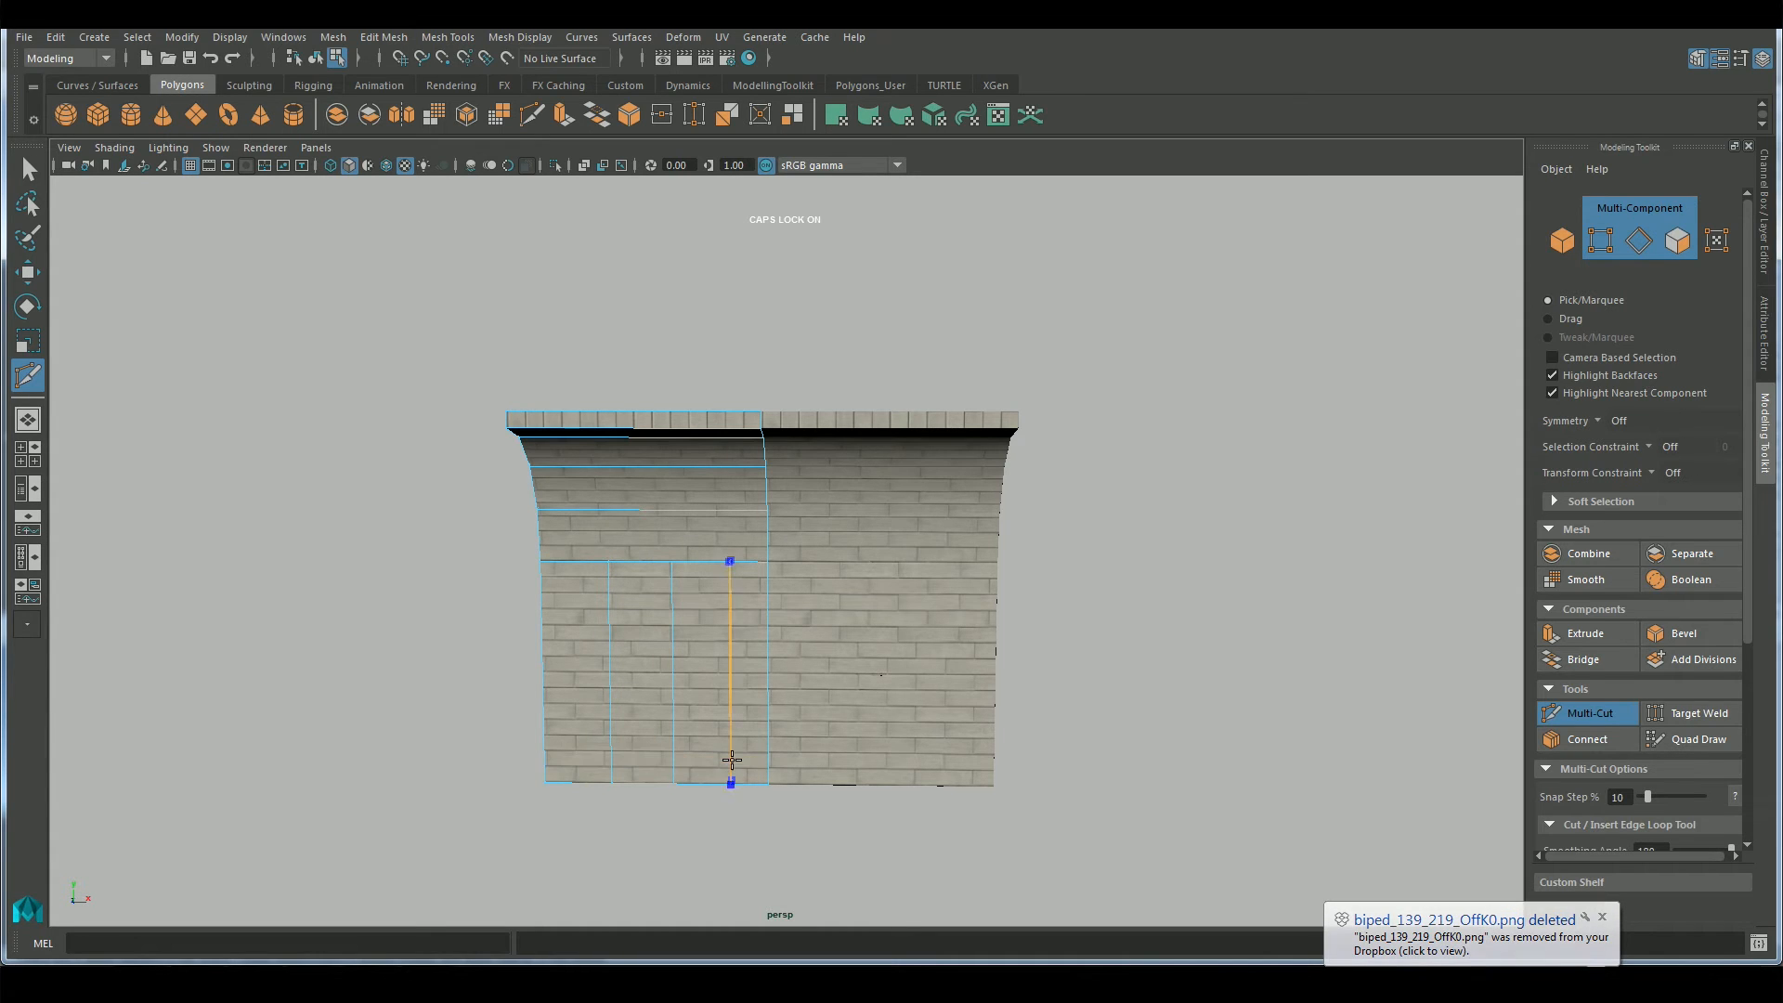
pyautogui.hotkey('ctrl', 'z')
pyautogui.hotkey('ctrl', 'z')
# Insert three evenly spaced vertical edge loops through the straight and curved parts of the left wall copy with Multi-Cut
pyautogui.keyDown('ctrl'); pyautogui.keyDown('shift'); pyautogui.click(666, 744); pyautogui.keyUp('shift'); pyautogui.keyUp('ctrl')
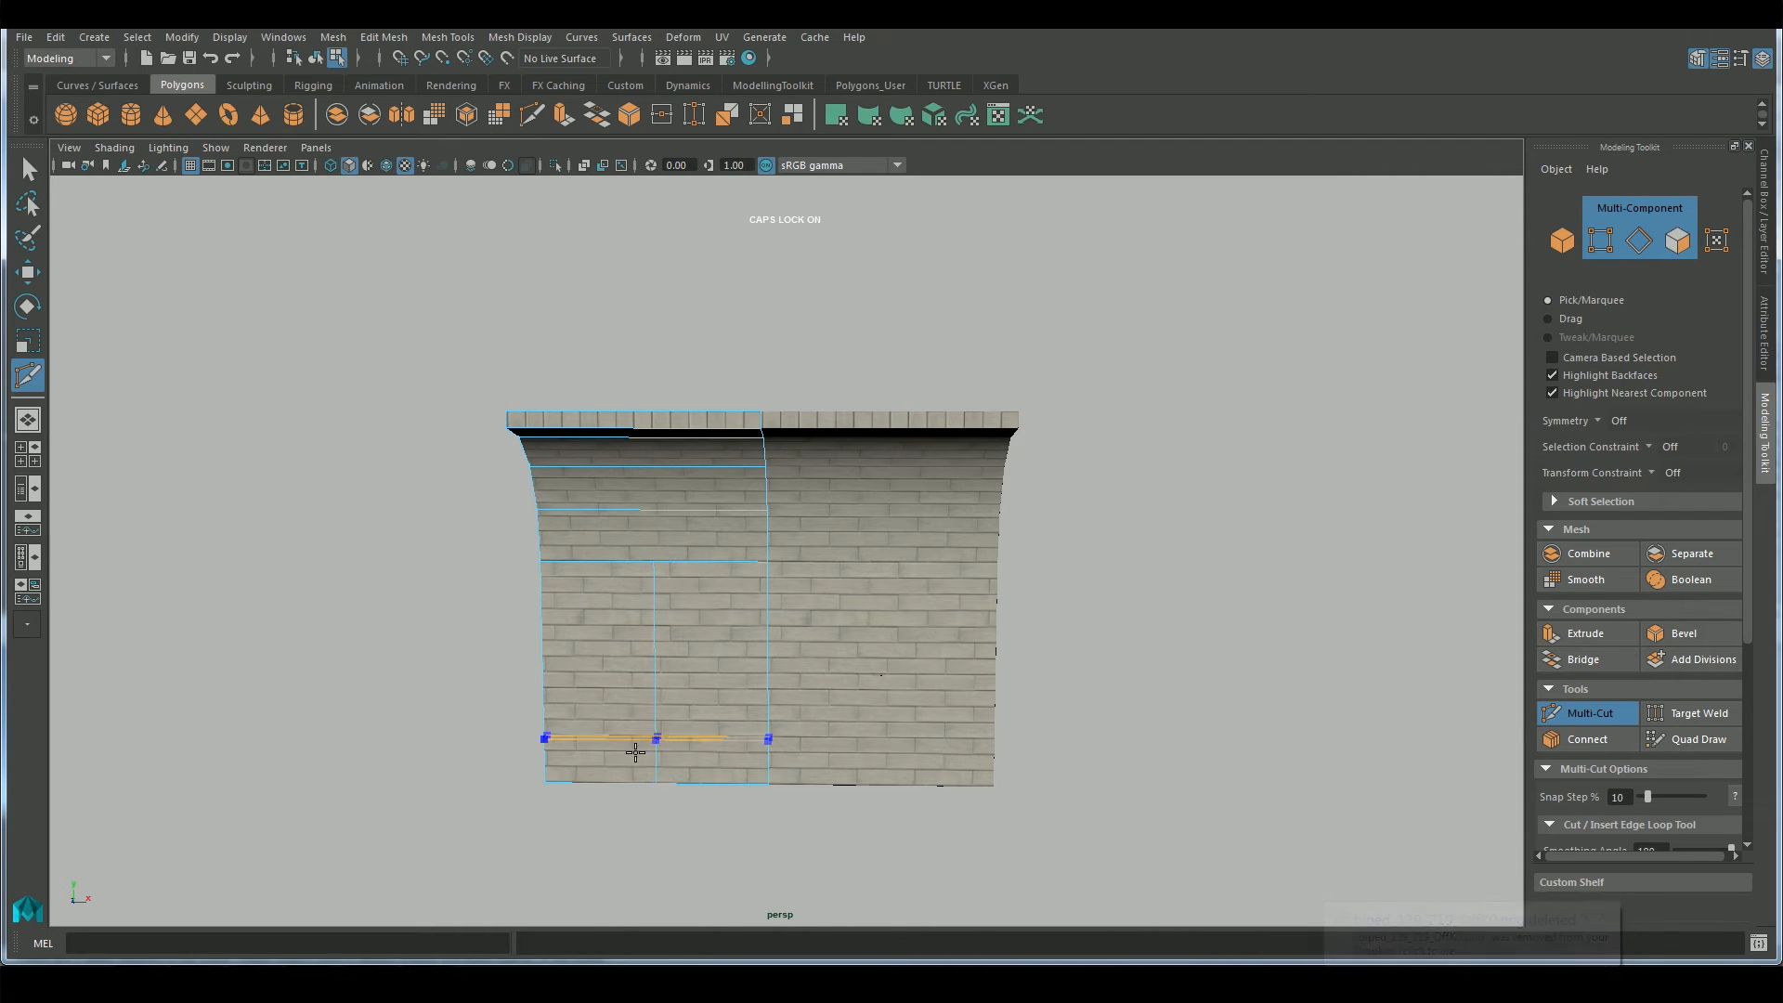
pyautogui.keyDown('ctrl'); pyautogui.keyDown('shift'); pyautogui.click(604, 775); pyautogui.keyUp('shift'); pyautogui.keyUp('ctrl')
pyautogui.keyDown('ctrl'); pyautogui.keyDown('shift'); pyautogui.click(709, 769); pyautogui.keyUp('shift'); pyautogui.keyUp('ctrl')
pyautogui.keyDown('ctrl'); pyautogui.keyDown('shift'); pyautogui.click(659, 547); pyautogui.keyUp('shift'); pyautogui.keyUp('ctrl')
pyautogui.keyDown('ctrl'); pyautogui.keyDown('shift'); pyautogui.click(709, 552); pyautogui.keyUp('shift'); pyautogui.keyUp('ctrl')
pyautogui.keyDown('ctrl'); pyautogui.keyDown('shift'); pyautogui.click(606, 555); pyautogui.keyUp('shift'); pyautogui.keyUp('ctrl')
pyautogui.keyDown('alt'); pyautogui.moveTo(1104, 719); pyautogui.dragTo(1082, 699); pyautogui.keyUp('alt')
pyautogui.press('w')
pyautogui.moveTo(566, 467); pyautogui.dragTo(726, 424, button='right')
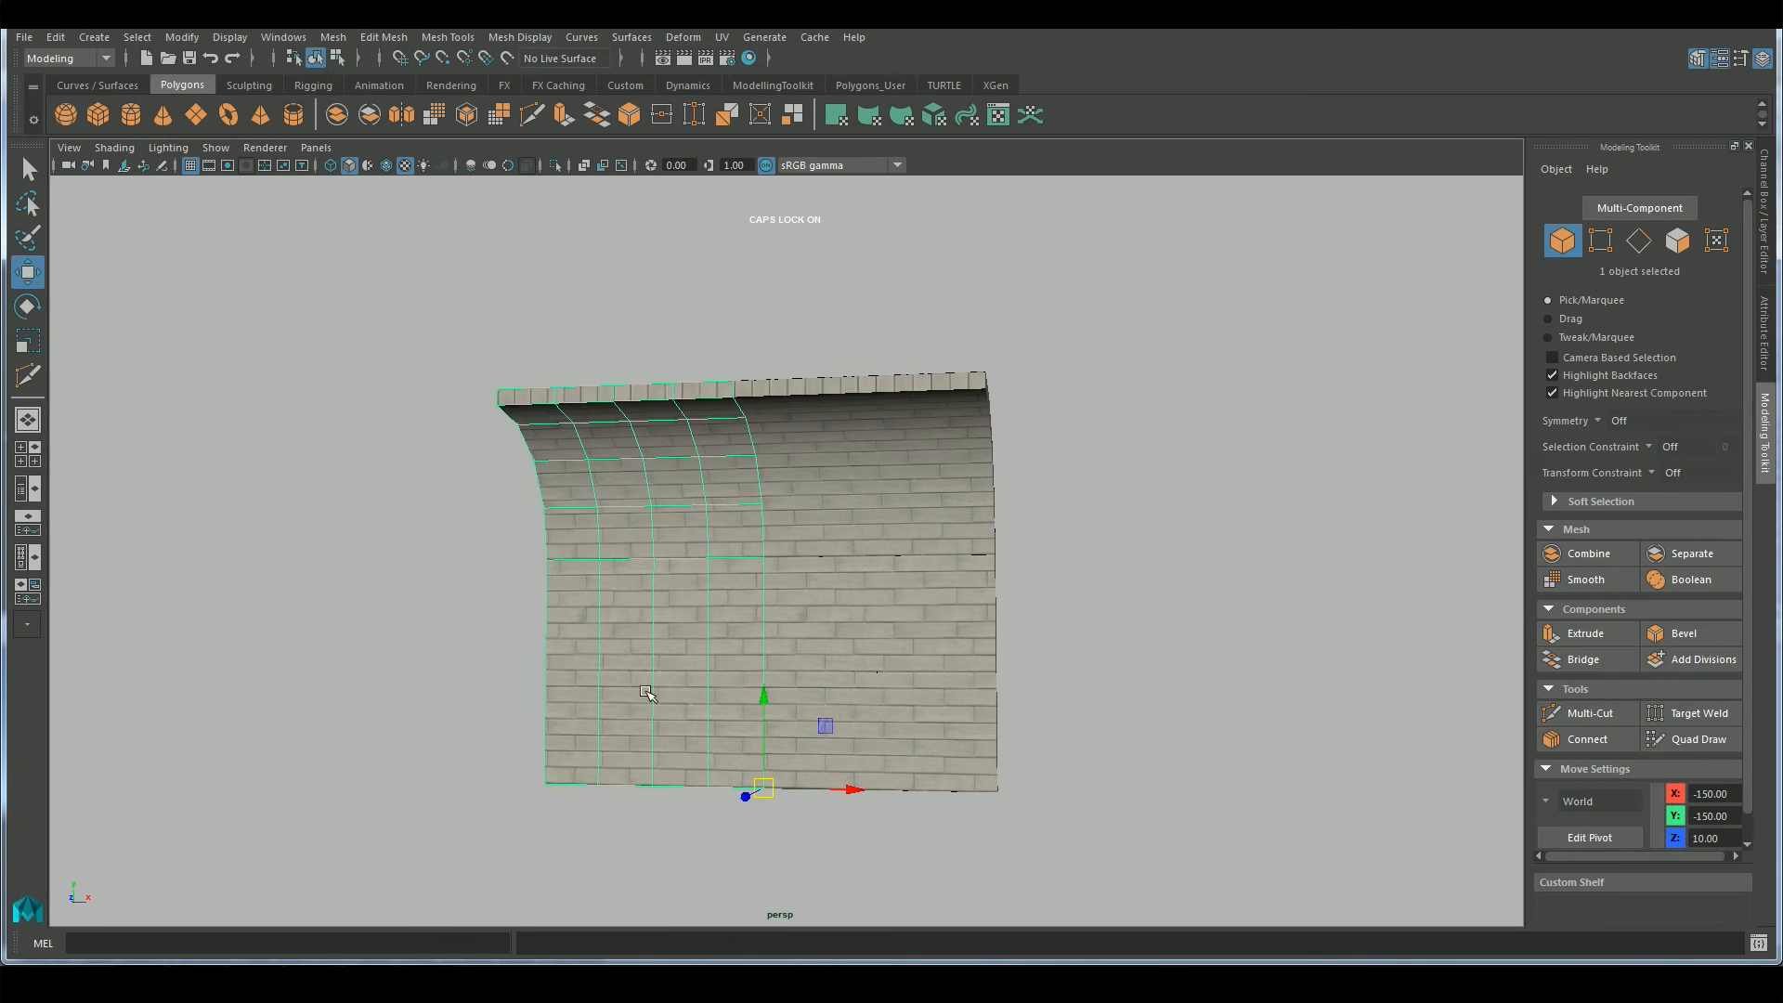
# Snap the subdivided left wall piece's pivot to its outer lower corner vertex
pyautogui.keyDown('alt'); pyautogui.moveTo(647, 693); pyautogui.dragTo(652, 715); pyautogui.keyUp('alt')
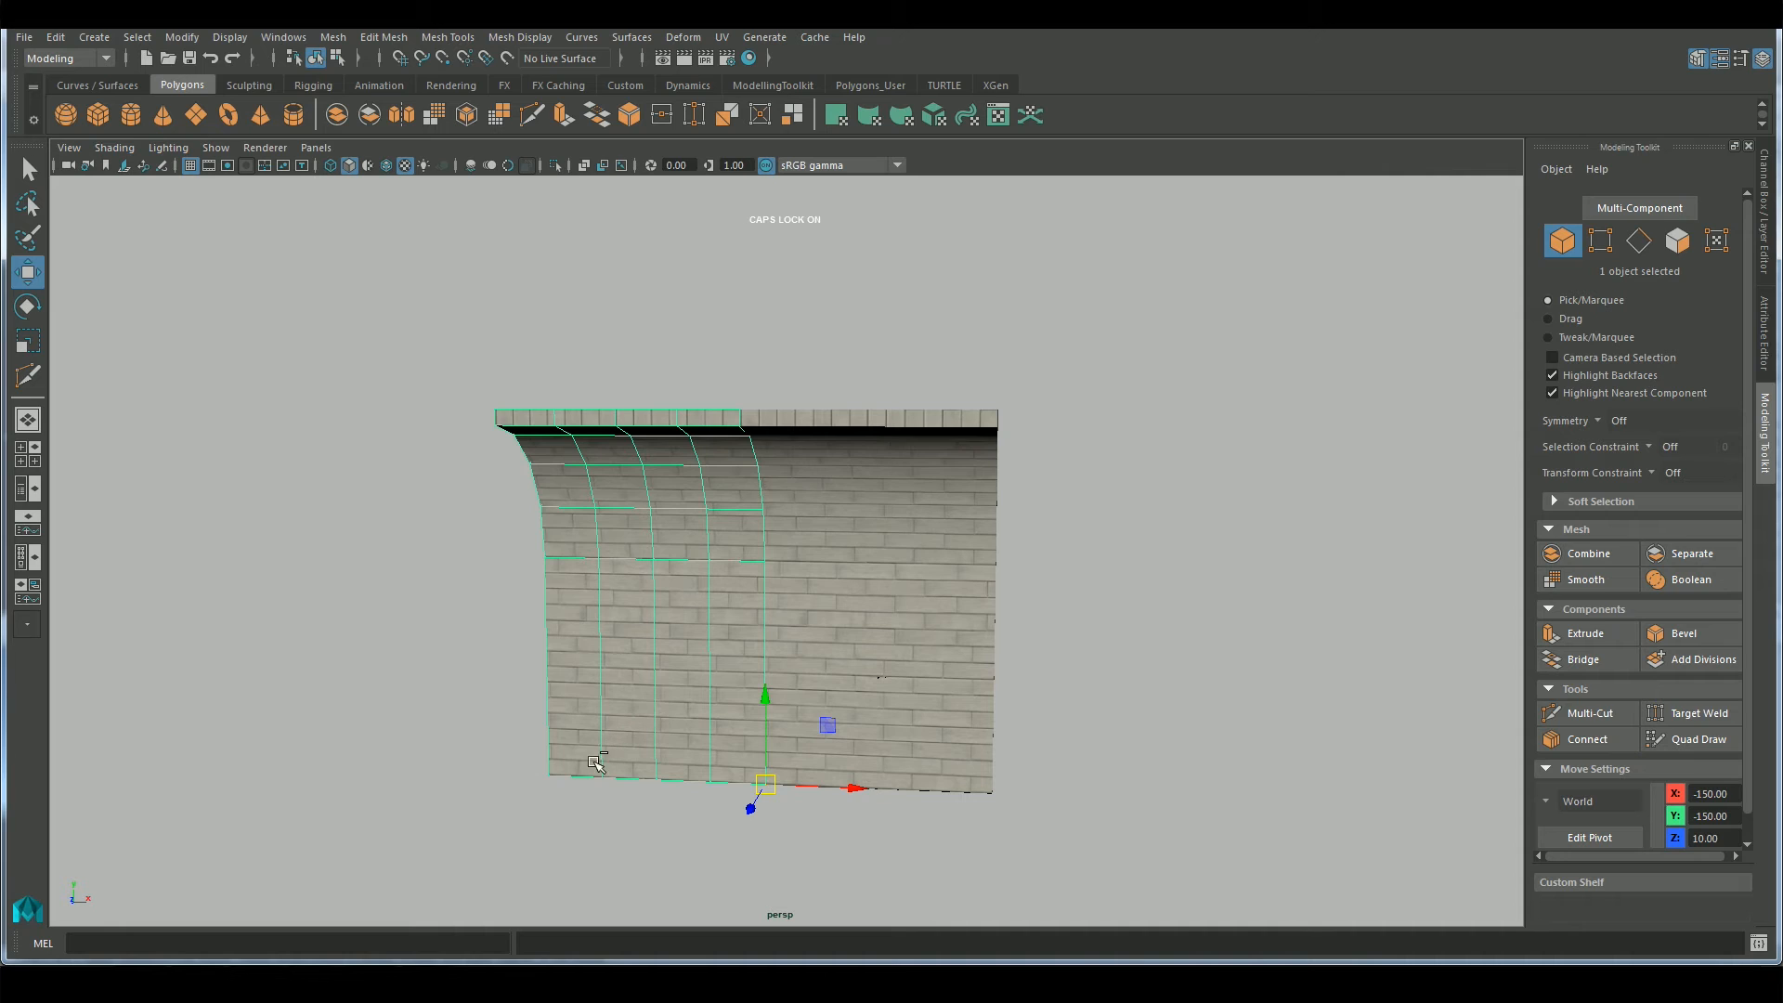
pyautogui.press('v')
pyautogui.press('d')
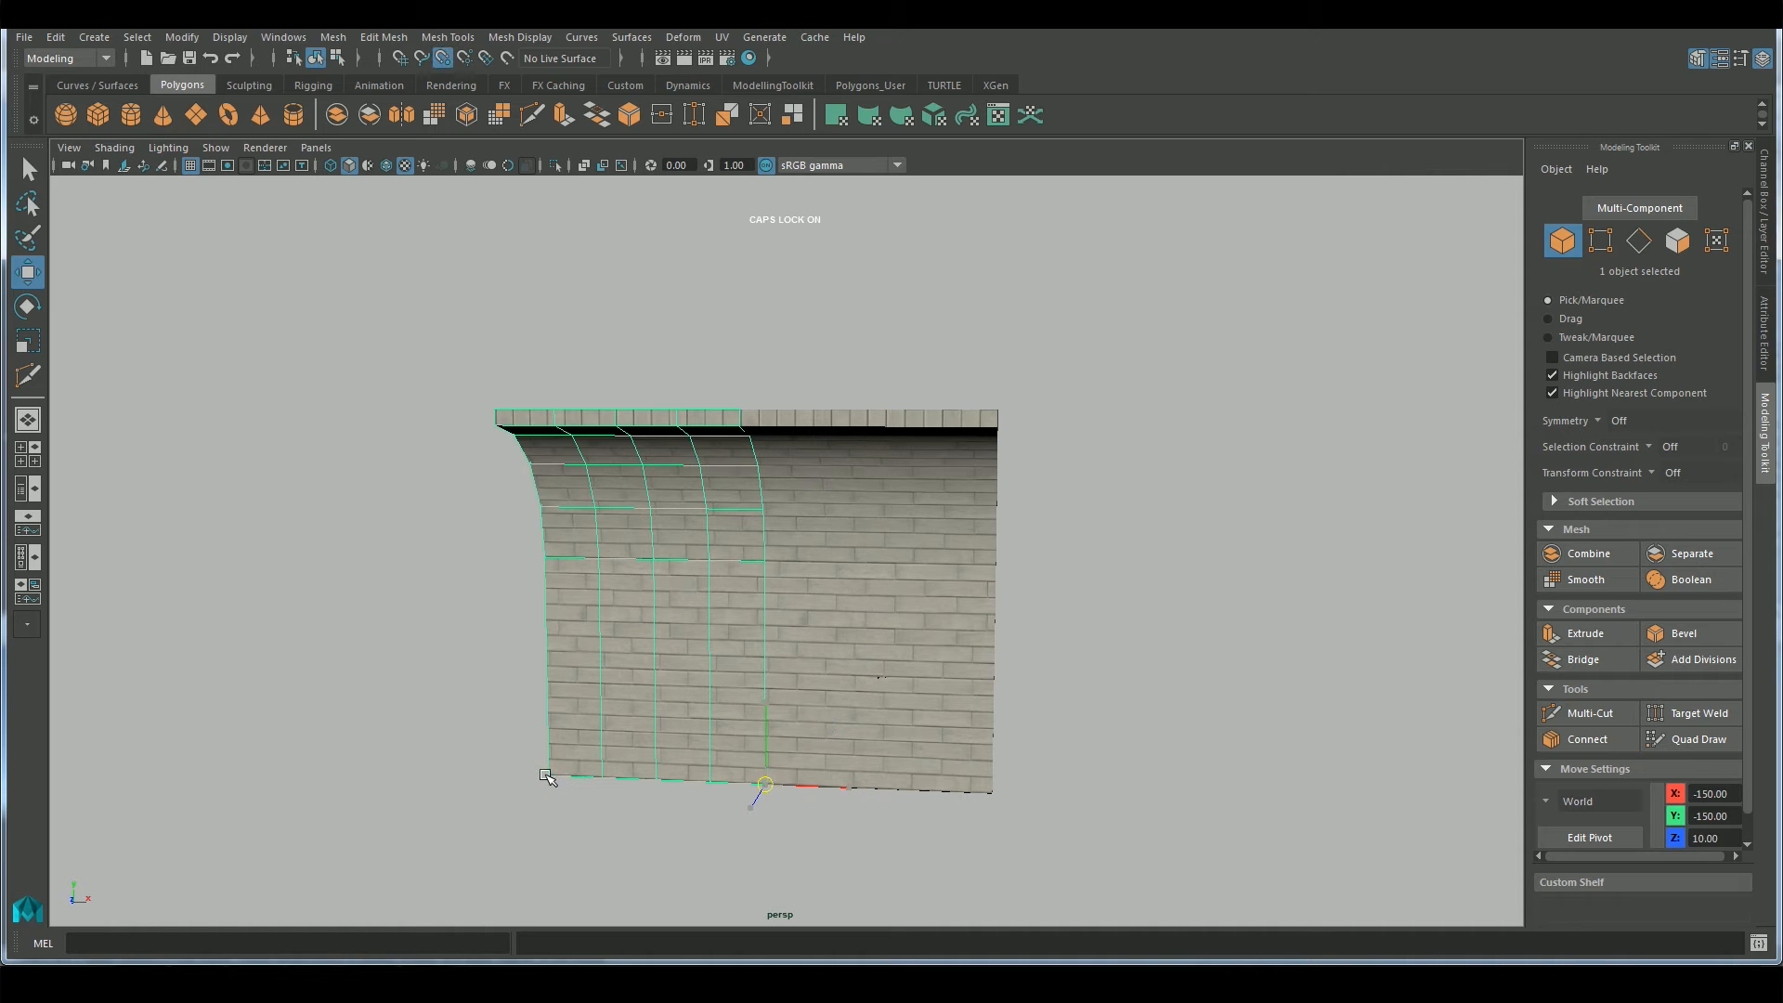
pyautogui.press('d')
pyautogui.press('v')
pyautogui.click(551, 772)
pyautogui.press('v')
# Duplicate the subdivided wall piece and vertex-snap the copy to the right end of the wall, keeping the left piece selected
pyautogui.moveTo(978, 795); pyautogui.dragTo(995, 796, button='middle')
pyautogui.scroll(-1, 995, 796)
pyautogui.scroll(1, 994, 797)
pyautogui.hotkey('ctrl', 'z')
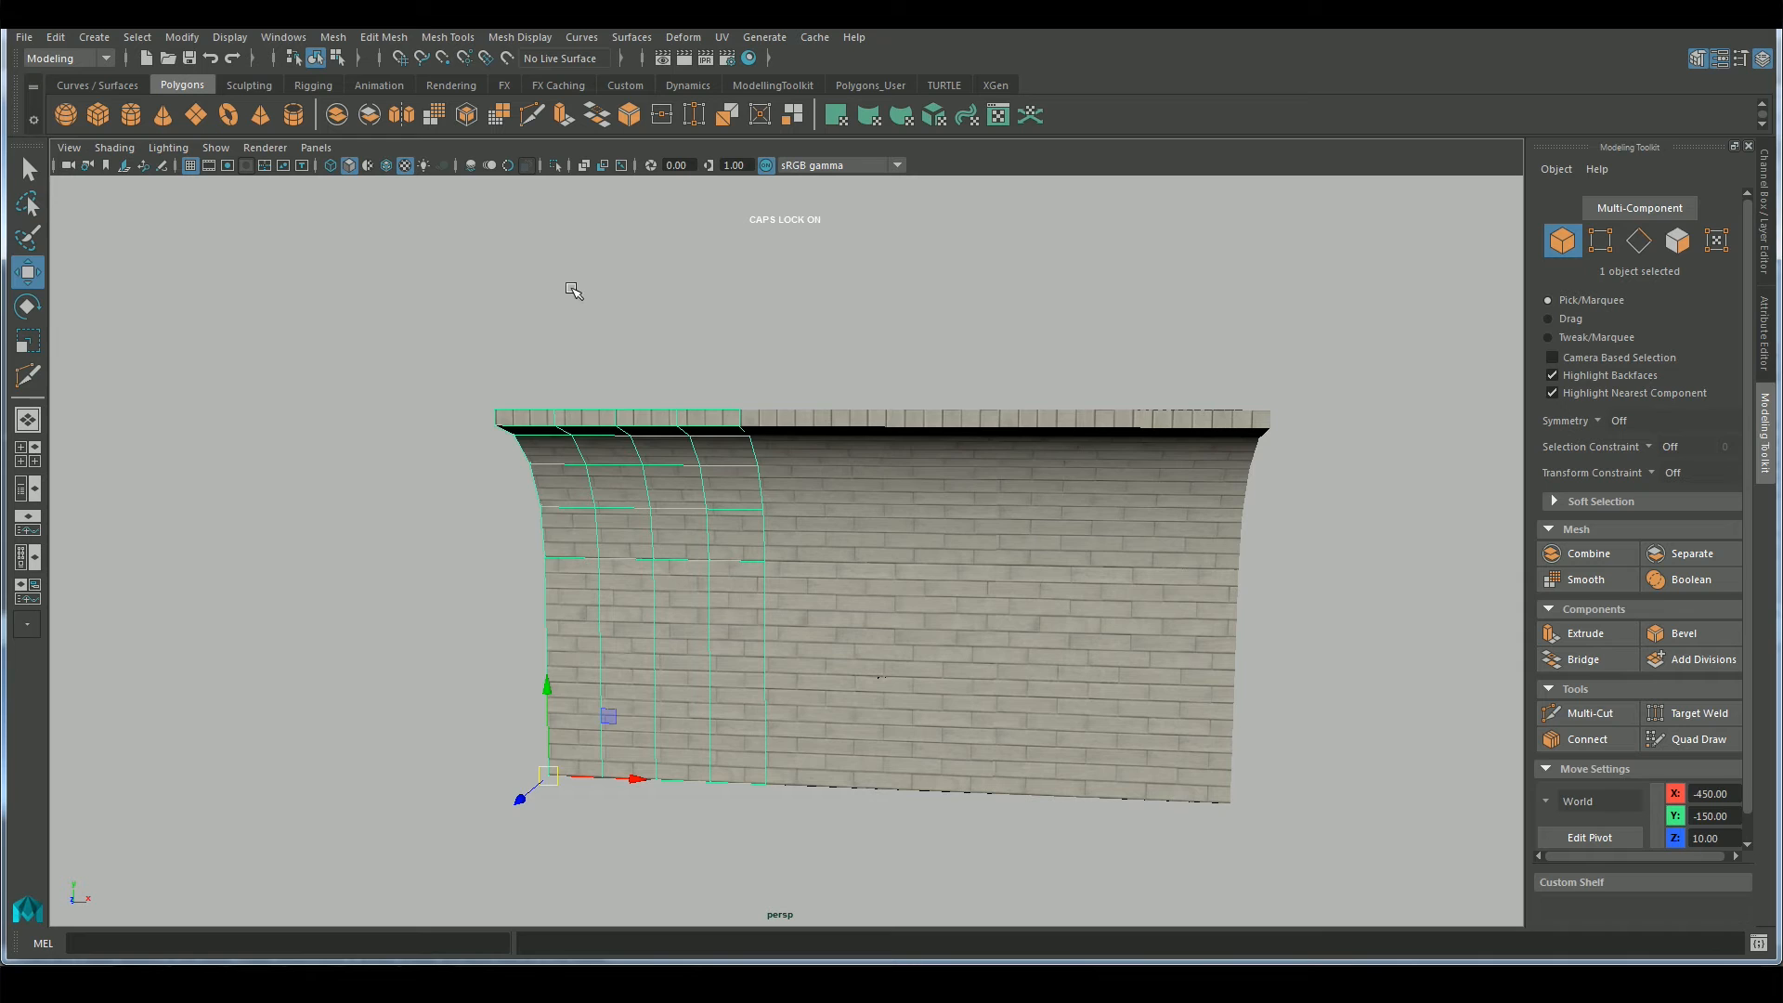
# Add a nonlinear Bend deformer to the subdivided left wall piece
pyautogui.click(727, 37)
pyautogui.click(727, 37)
pyautogui.click(685, 37)
pyautogui.moveTo(787, 260)
pyautogui.click(955, 270)
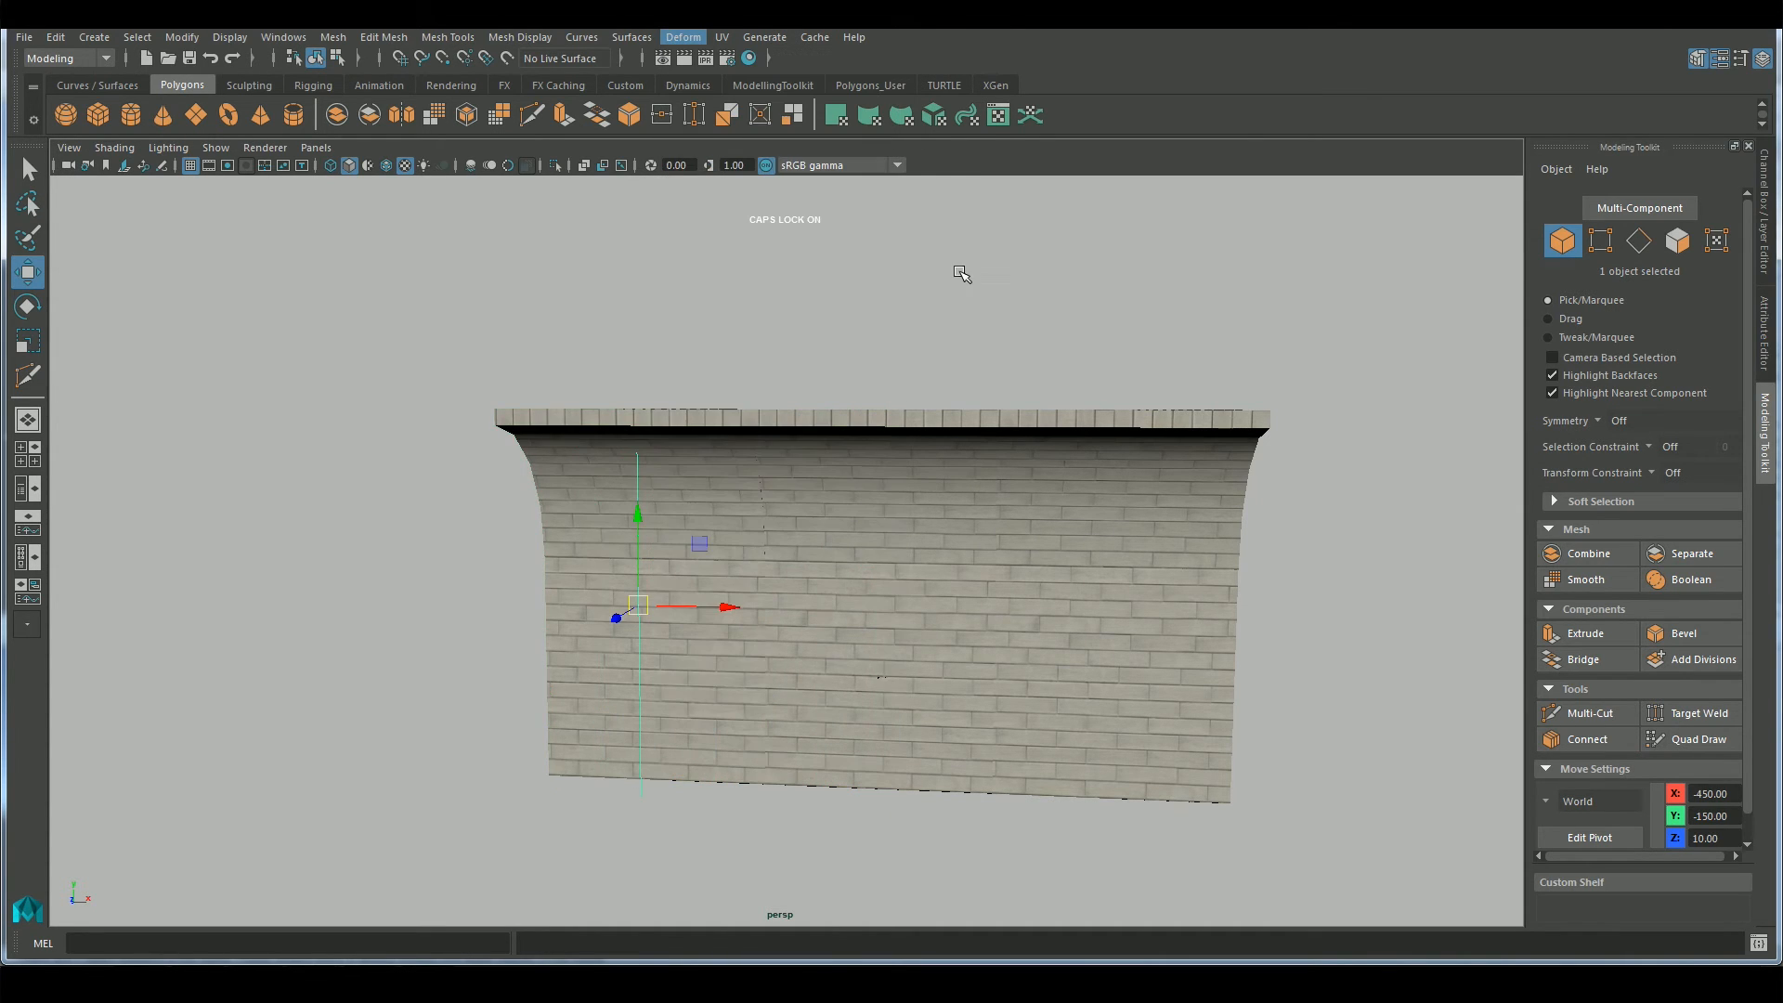
pyautogui.keyDown('alt'); pyautogui.moveTo(967, 510); pyautogui.dragTo(912, 529); pyautogui.keyUp('alt')
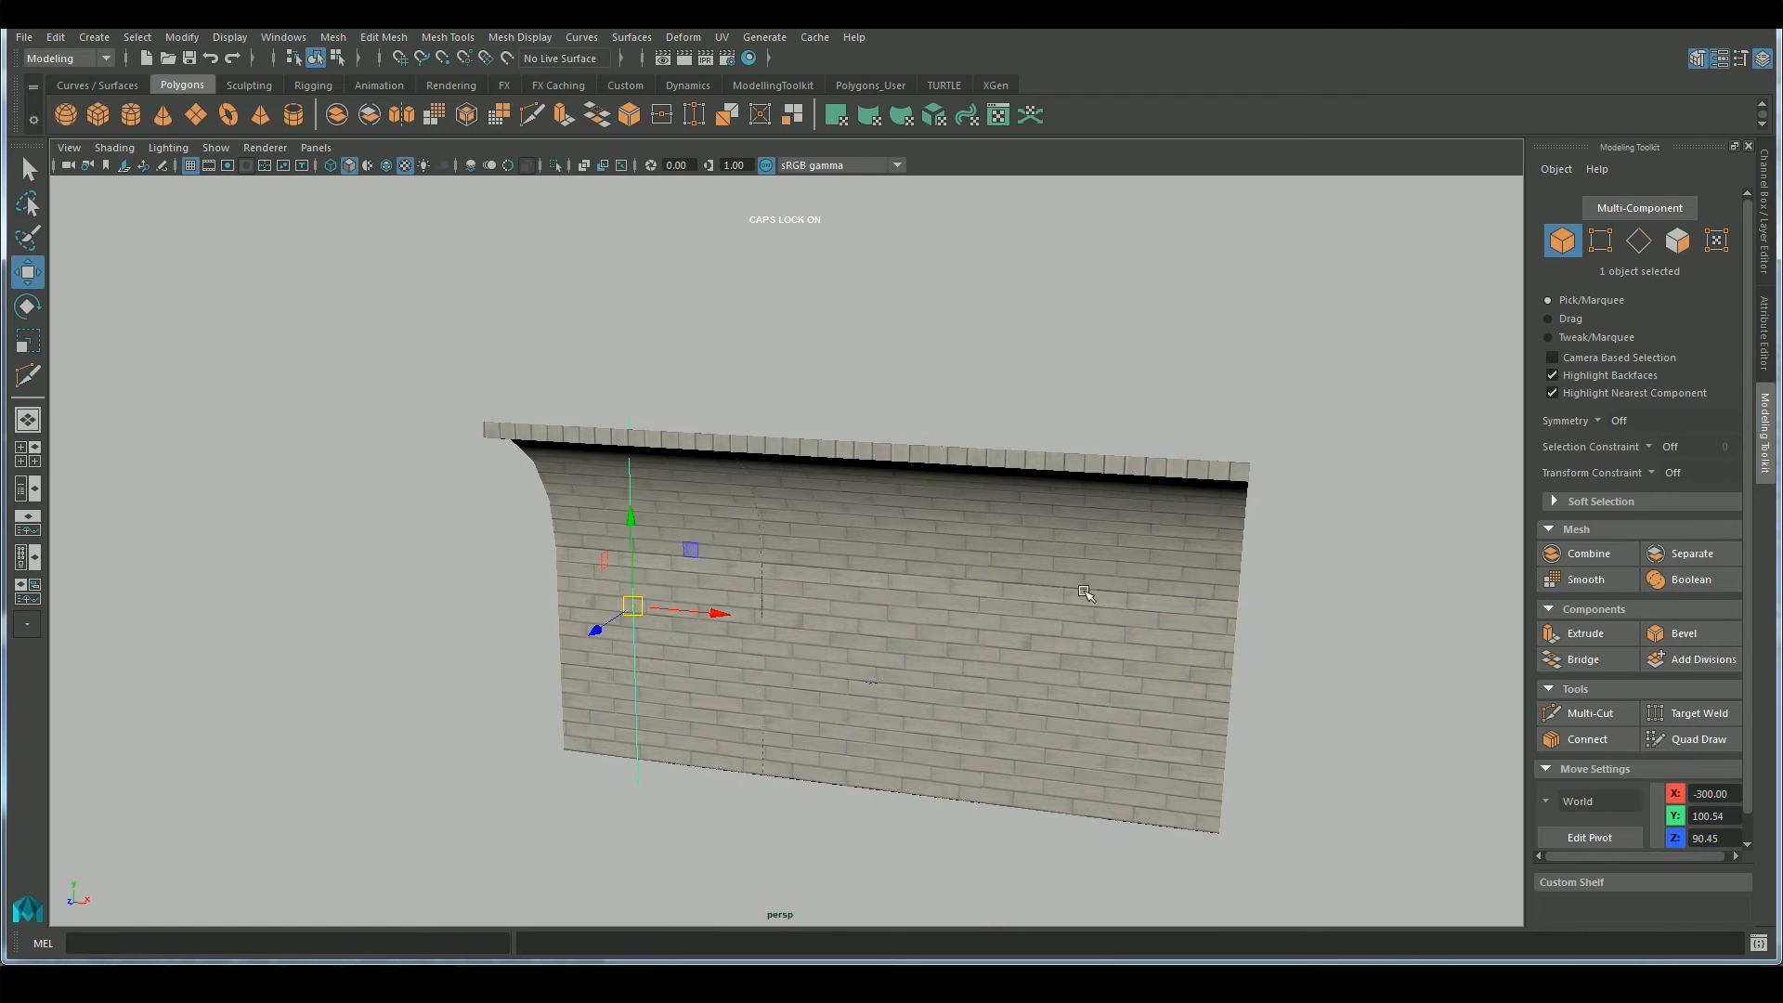
# Set the bend deformer's Curvature to 45
pyautogui.click(1768, 279)
pyautogui.click(1575, 427)
pyautogui.click(1665, 457)
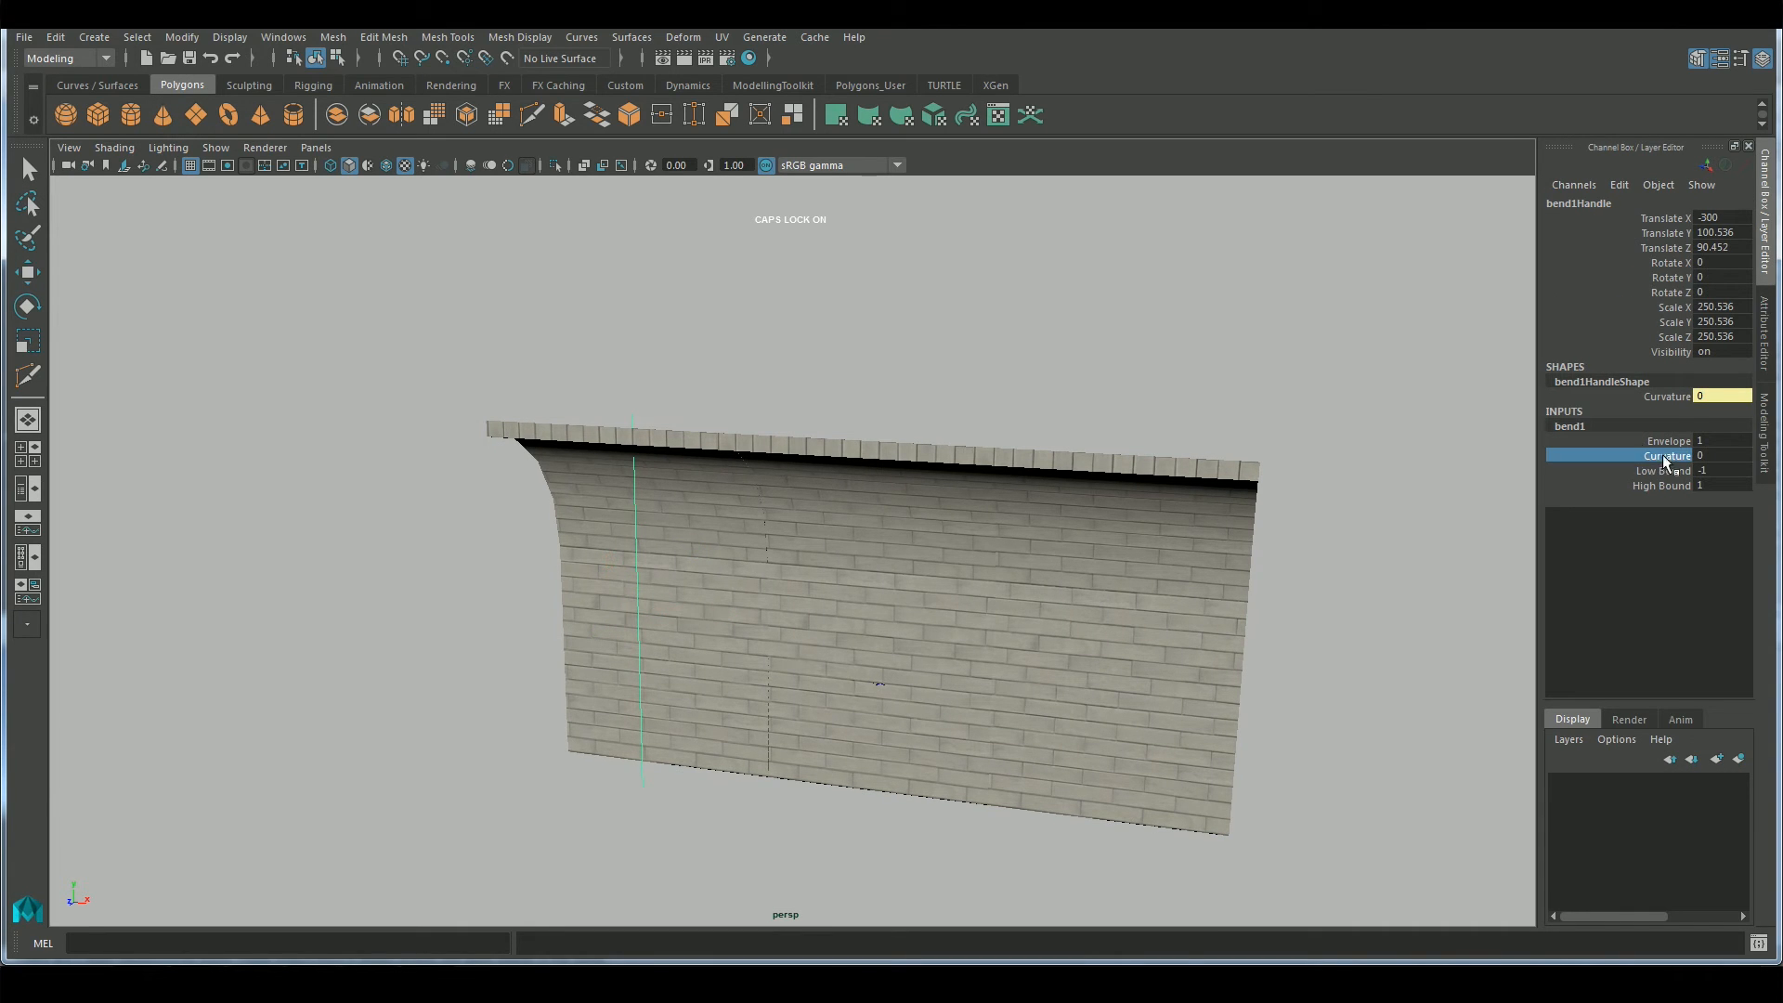
pyautogui.moveTo(1398, 440); pyautogui.dragTo(1382, 433, button='middle')
pyautogui.doubleClick(1719, 457)
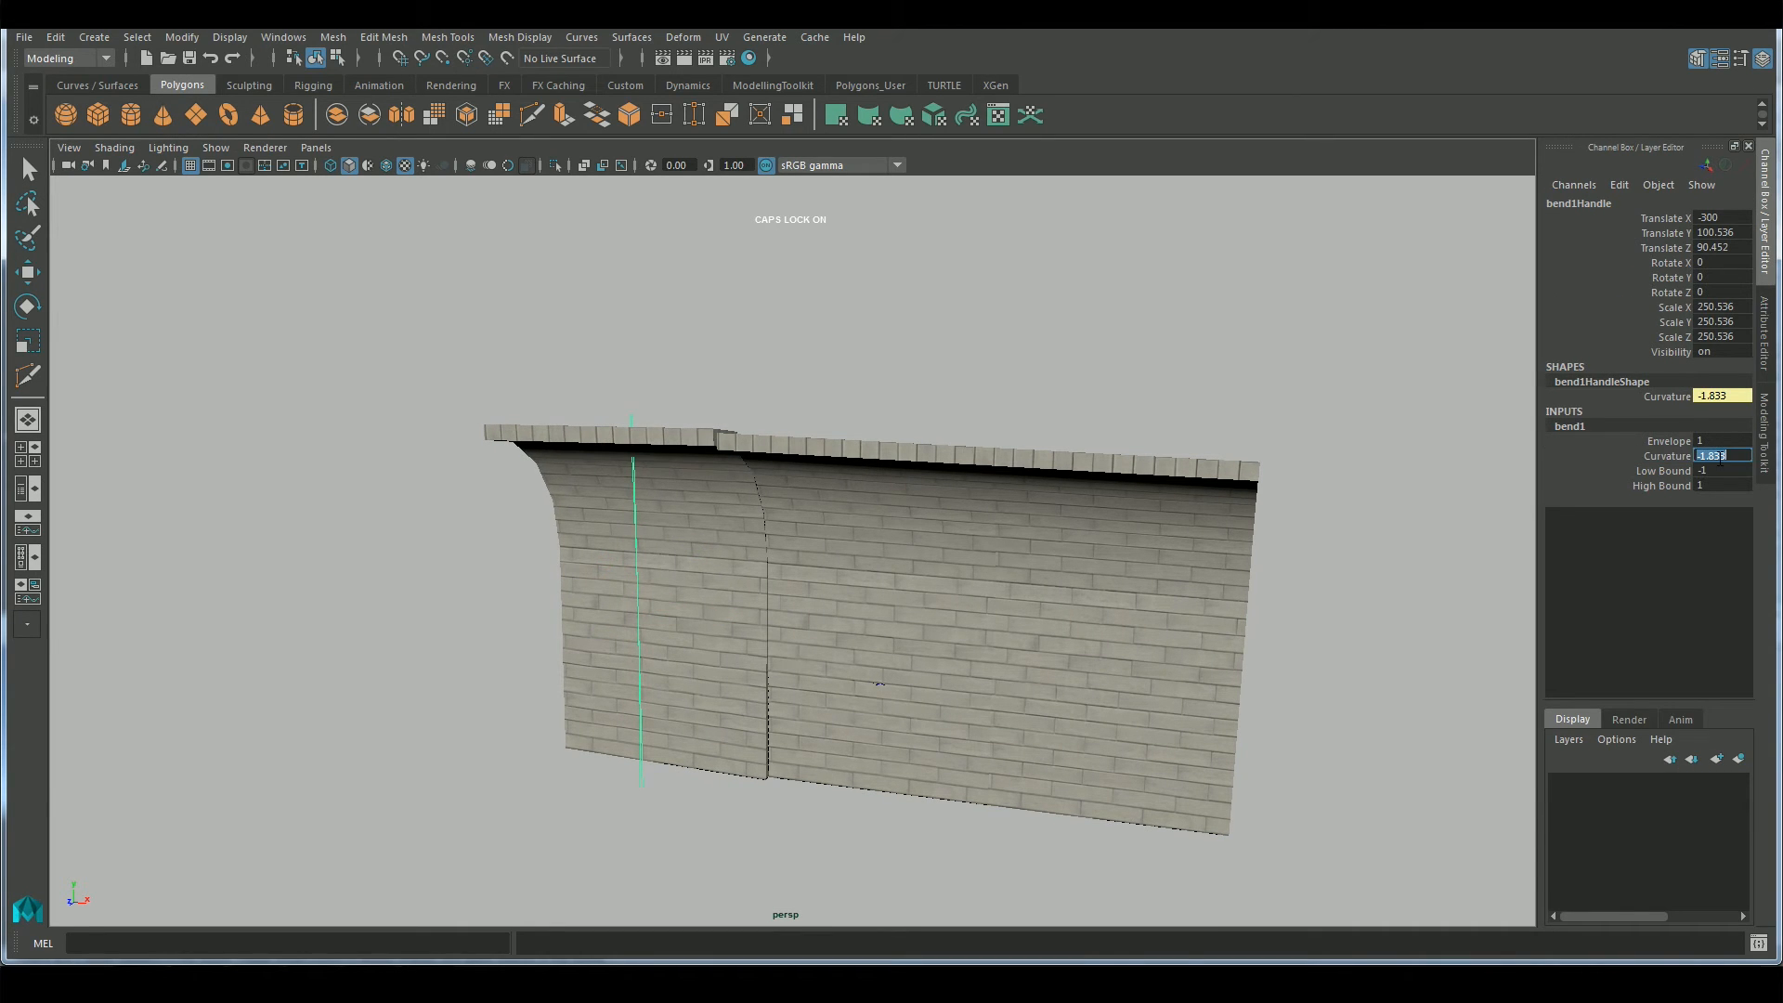
pyautogui.write('45')
pyautogui.press('Return')
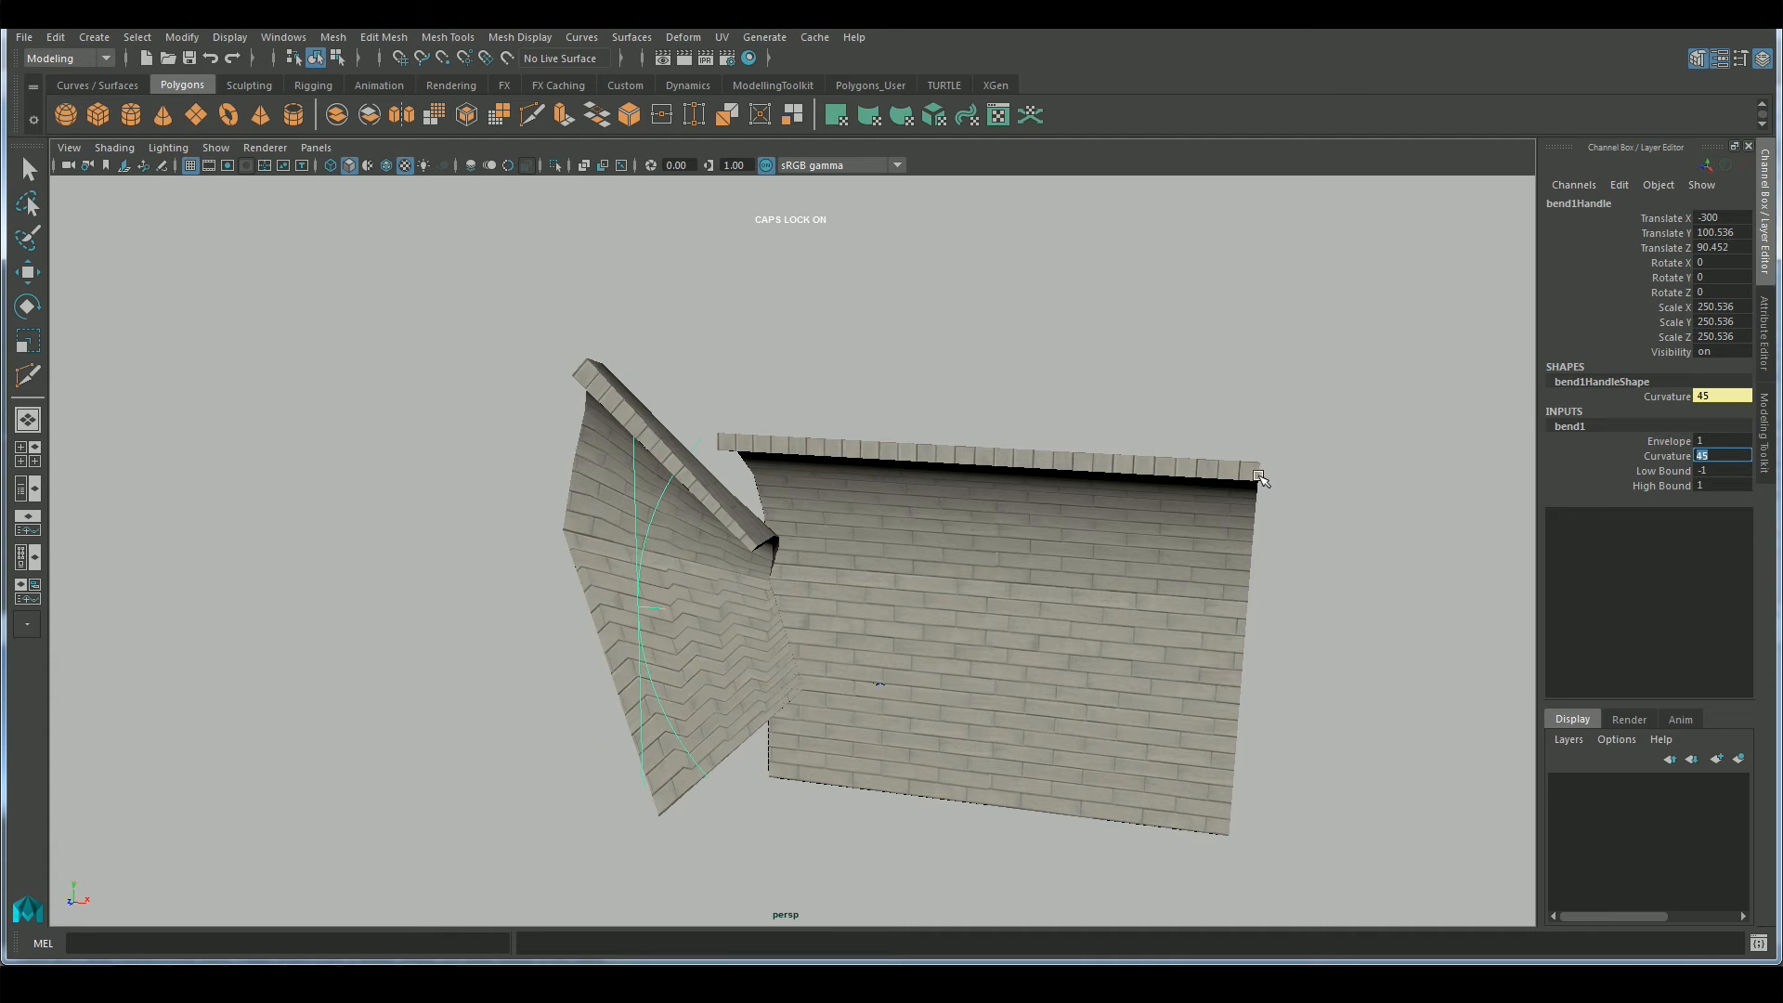
# Try rotating the bend handle freehand about its vertical axis to reorient the bend
pyautogui.keyDown('alt'); pyautogui.moveTo(1059, 553); pyautogui.dragTo(919, 675); pyautogui.keyUp('alt')
pyautogui.press('e')
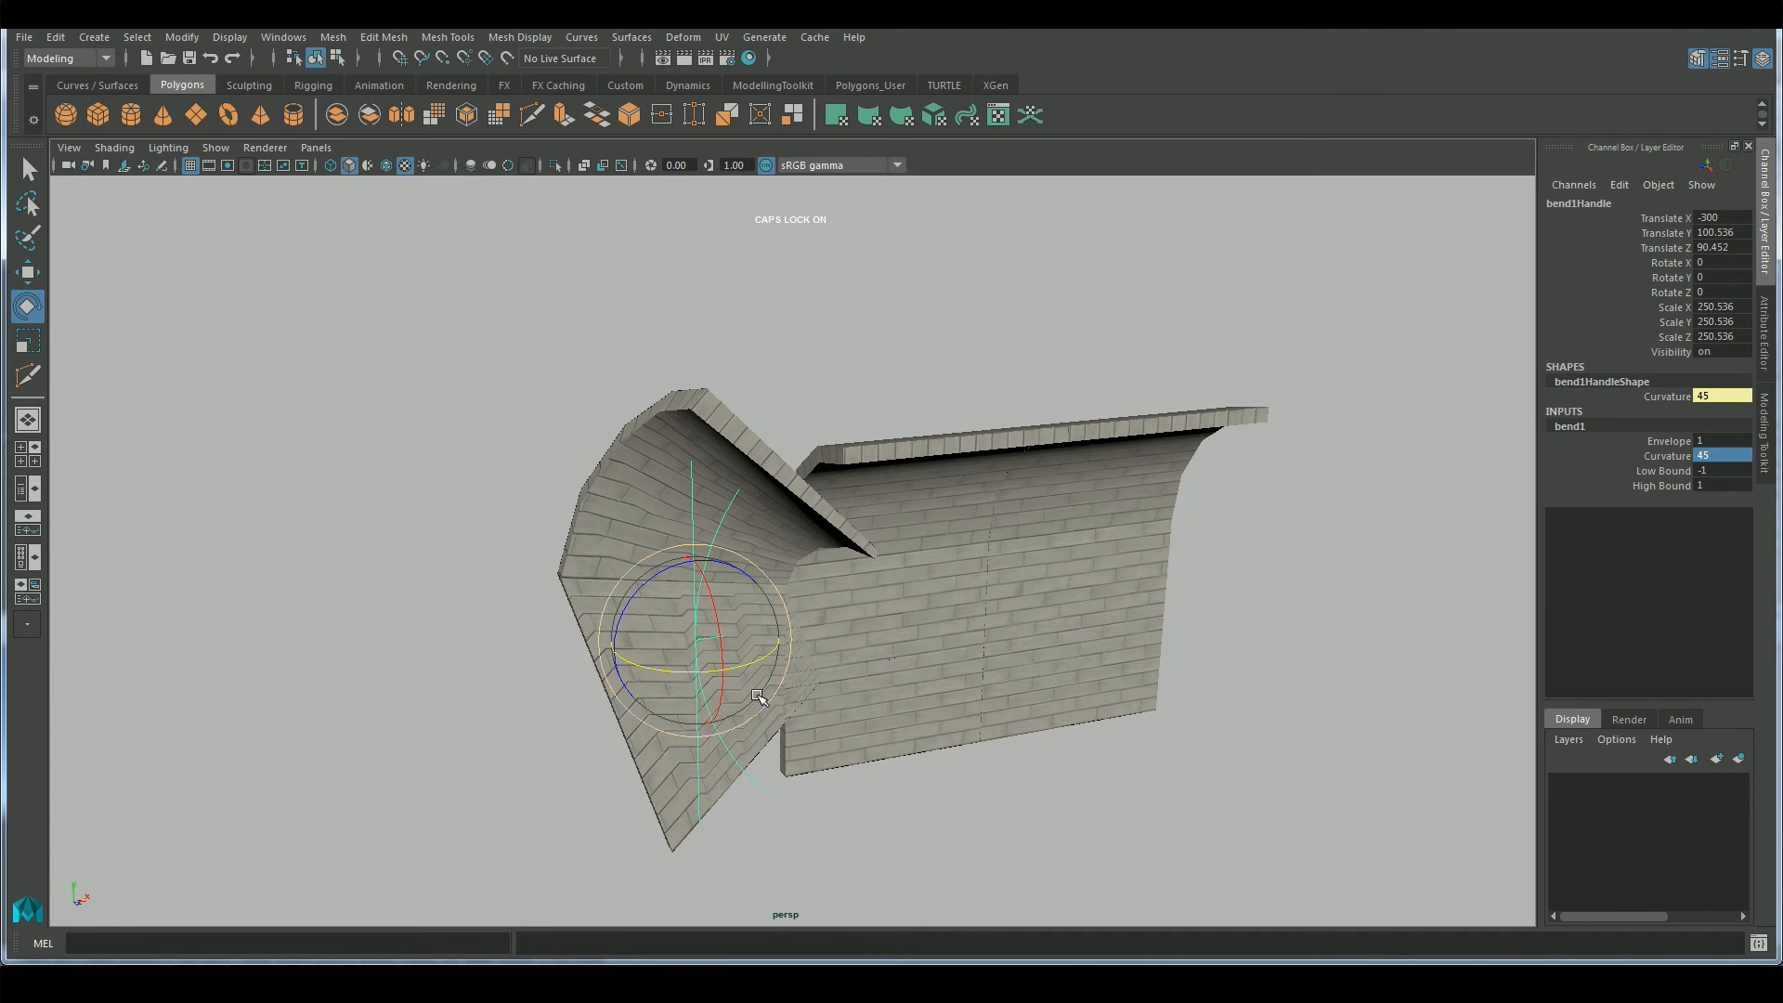
pyautogui.moveTo(749, 662); pyautogui.dragTo(795, 677)
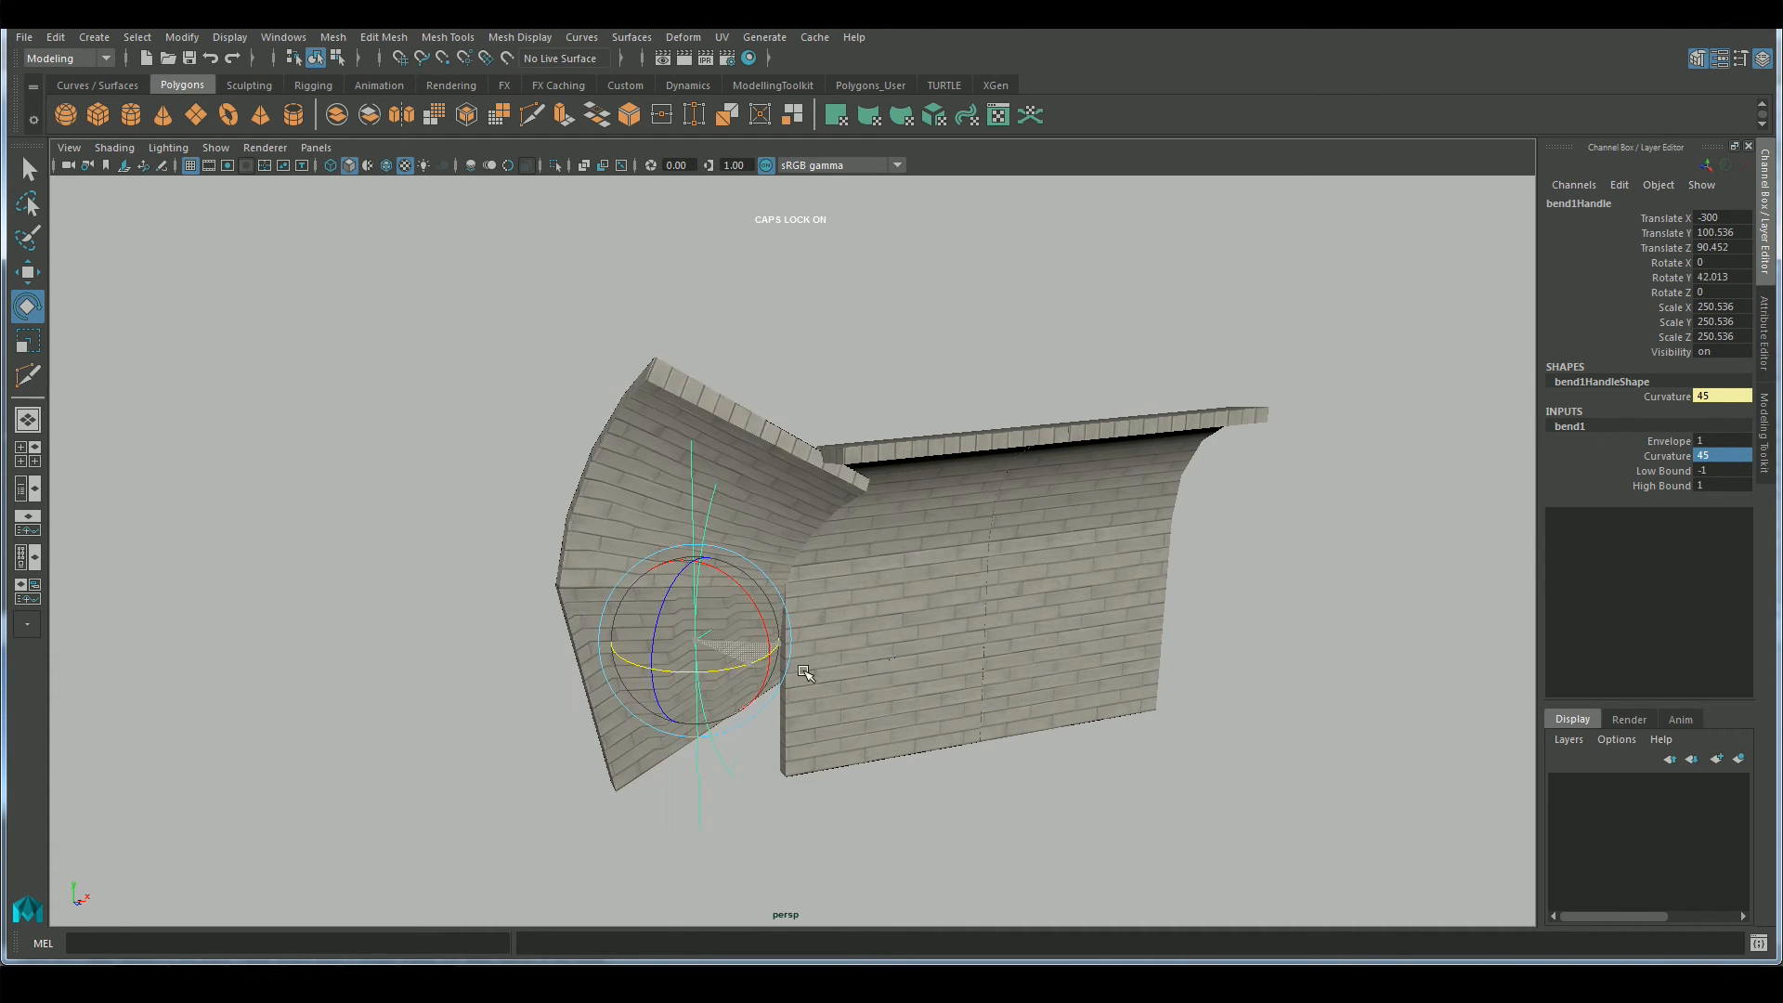
pyautogui.keyDown('alt'); pyautogui.moveTo(1001, 628); pyautogui.dragTo(1110, 618); pyautogui.keyUp('alt')
pyautogui.moveTo(802, 665); pyautogui.dragTo(843, 661)
# Set the bend handle's Rotate Y and Rotate X to 90
pyautogui.click(1718, 276)
pyautogui.write('90')
pyautogui.press('Return')
pyautogui.click(1716, 262)
pyautogui.write('90')
pyautogui.press('Return')
pyautogui.keyDown('alt'); pyautogui.moveTo(1165, 669); pyautogui.dragTo(1126, 705); pyautogui.keyUp('alt')
pyautogui.moveTo(798, 738); pyautogui.dragTo(885, 685)
pyautogui.hotkey('ctrl', 'z')
# In a wireframe top view, vertex-snap the bend handle to the corner where the bent piece meets the straight wall
pyautogui.keyDown('alt'); pyautogui.moveTo(1009, 681); pyautogui.dragTo(991, 541); pyautogui.keyUp('alt')
pyautogui.press('space')
pyautogui.moveTo(991, 541); pyautogui.dragTo(923, 540)
pyautogui.press('f')
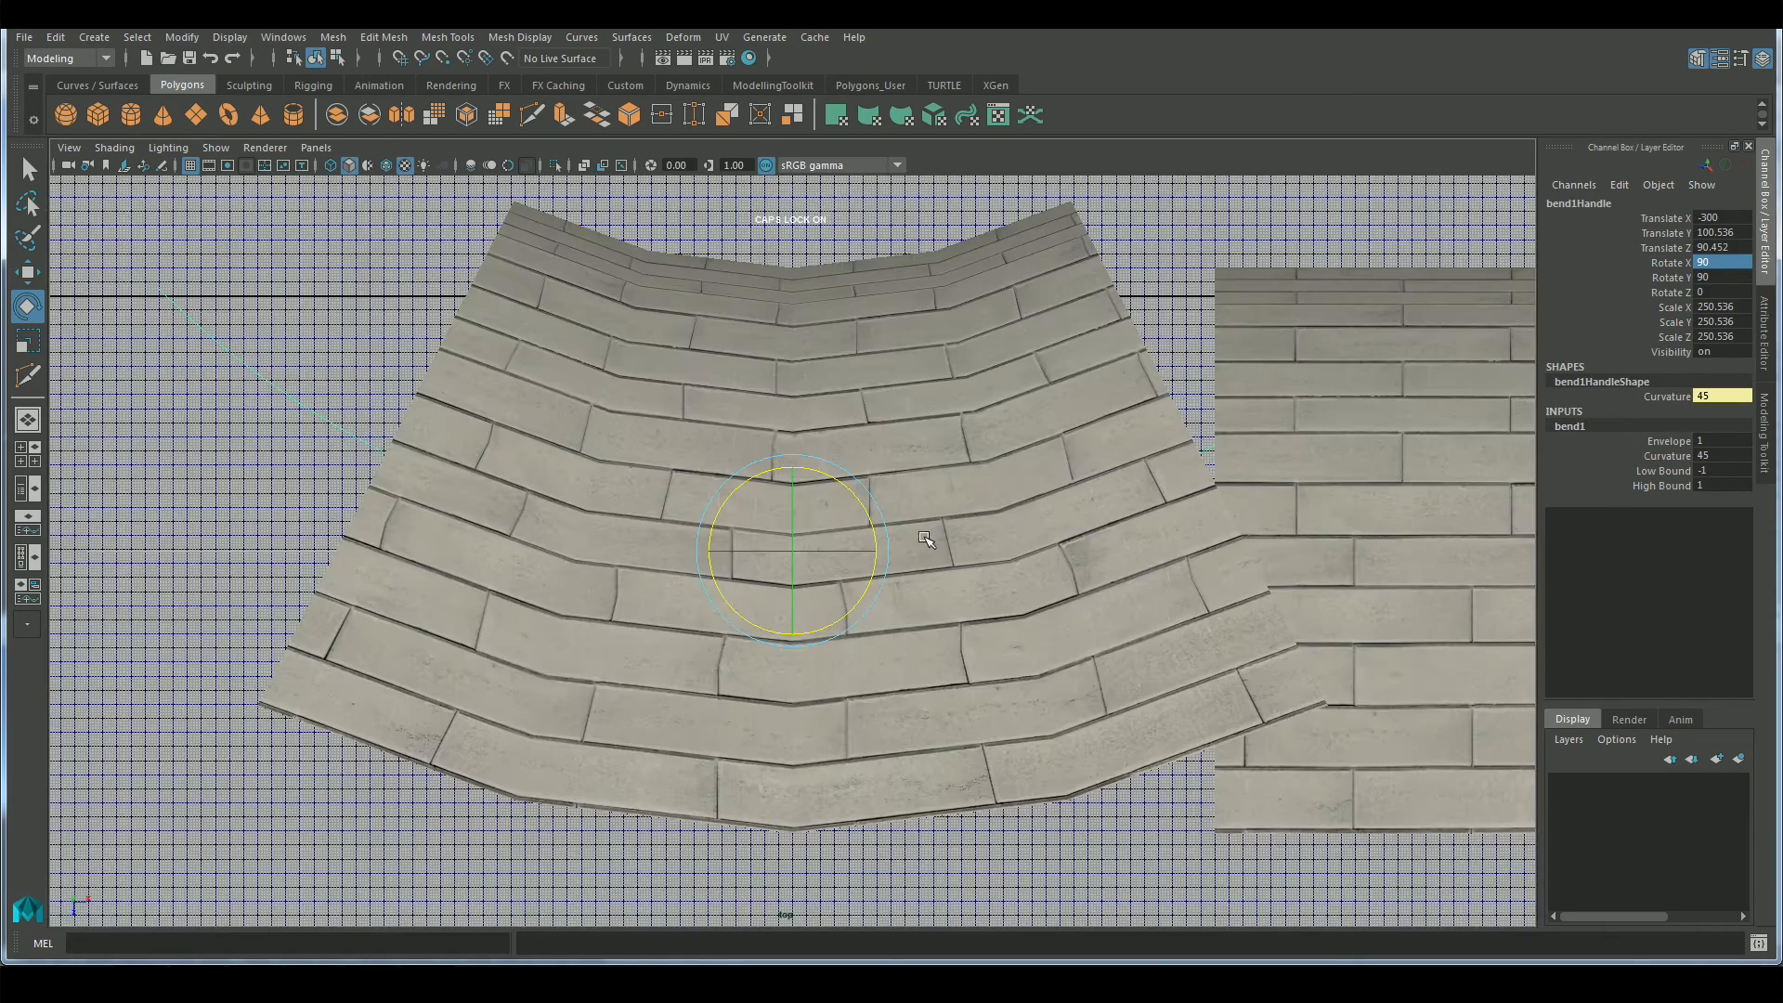
pyautogui.click(332, 165)
pyautogui.press('w')
pyautogui.moveTo(803, 562); pyautogui.dragTo(1069, 351)
pyautogui.middleClick(1177, 308)
pyautogui.hotkey('ctrl', 'z')
pyautogui.press('v')
pyautogui.middleClick(1176, 306)
# Try a High Bound of 0.79, undo it, and lower the bend's Low Bound to -2.01
pyautogui.keyDown('alt'); pyautogui.moveTo(1053, 453); pyautogui.dragTo(999, 666, button='middle'); pyautogui.keyUp('alt')
pyautogui.scroll(-3, 1002, 640)
pyautogui.scroll(-1, 1003, 637)
pyautogui.click(1661, 486)
pyautogui.moveTo(1391, 476); pyautogui.dragTo(1383, 473, button='middle')
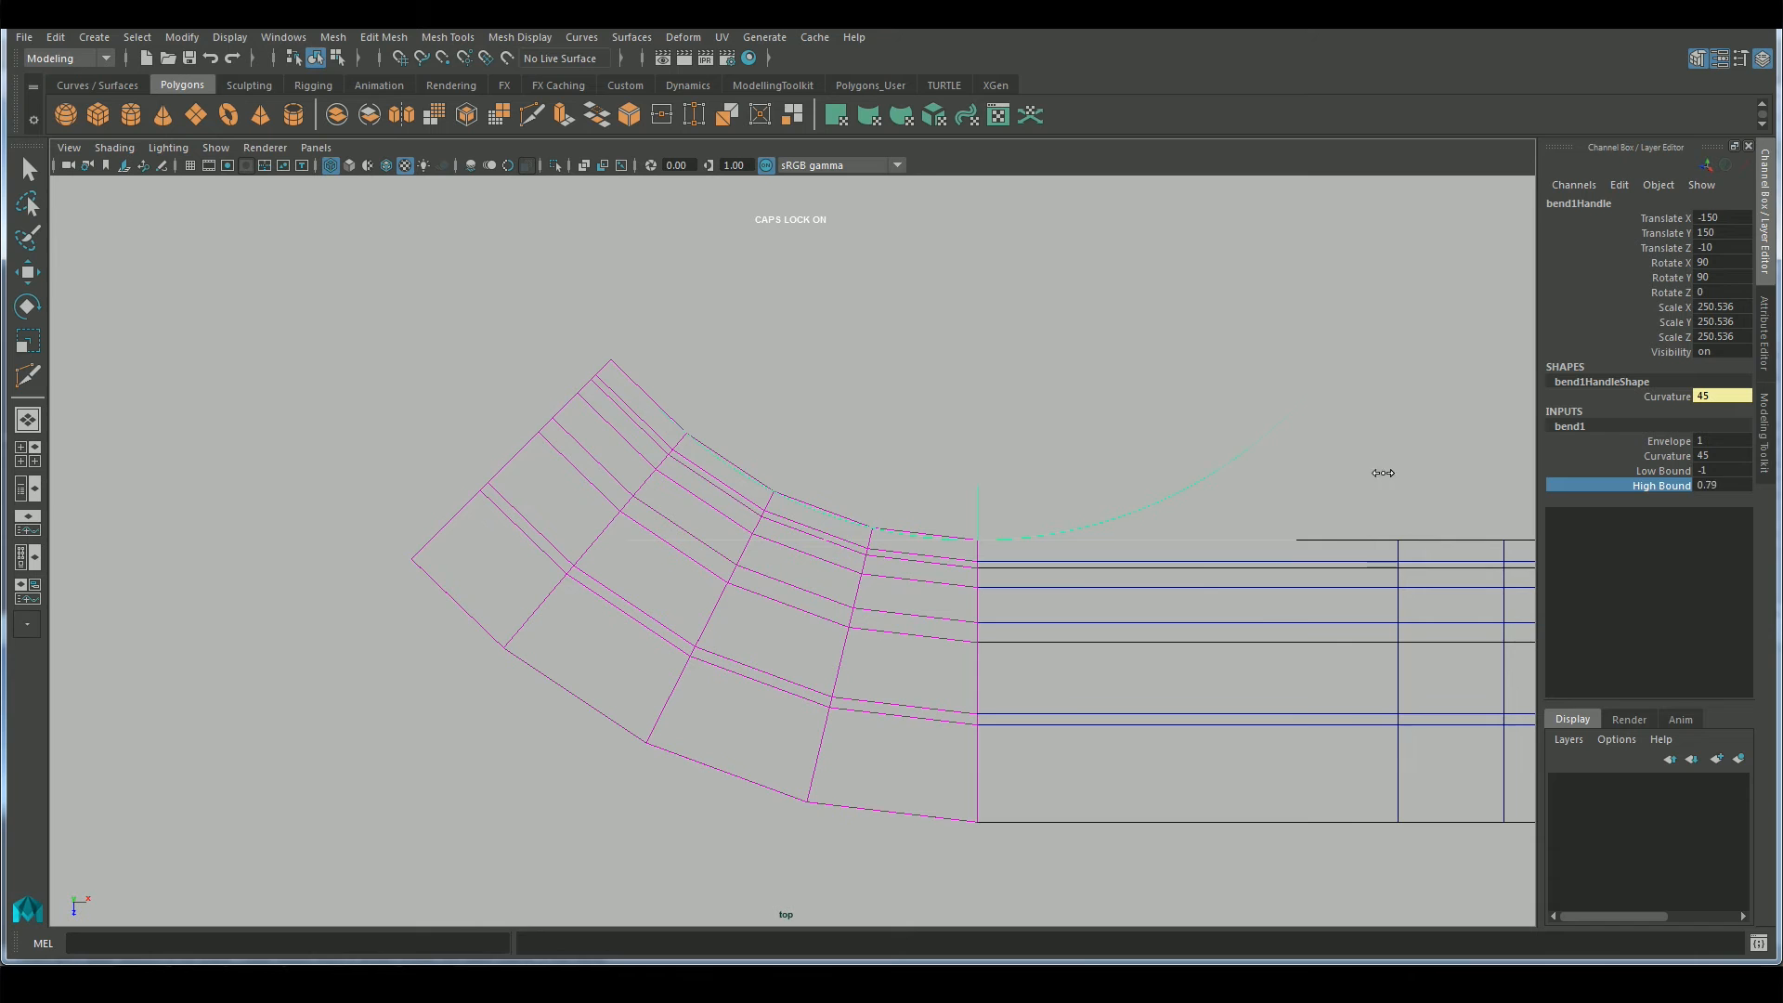
pyautogui.hotkey('ctrl', 'z')
pyautogui.moveTo(1377, 474); pyautogui.dragTo(1317, 489, button='middle')
# Try to change the bend handle shape's Curvature to 20
pyautogui.click(1673, 397)
pyautogui.click(1718, 397)
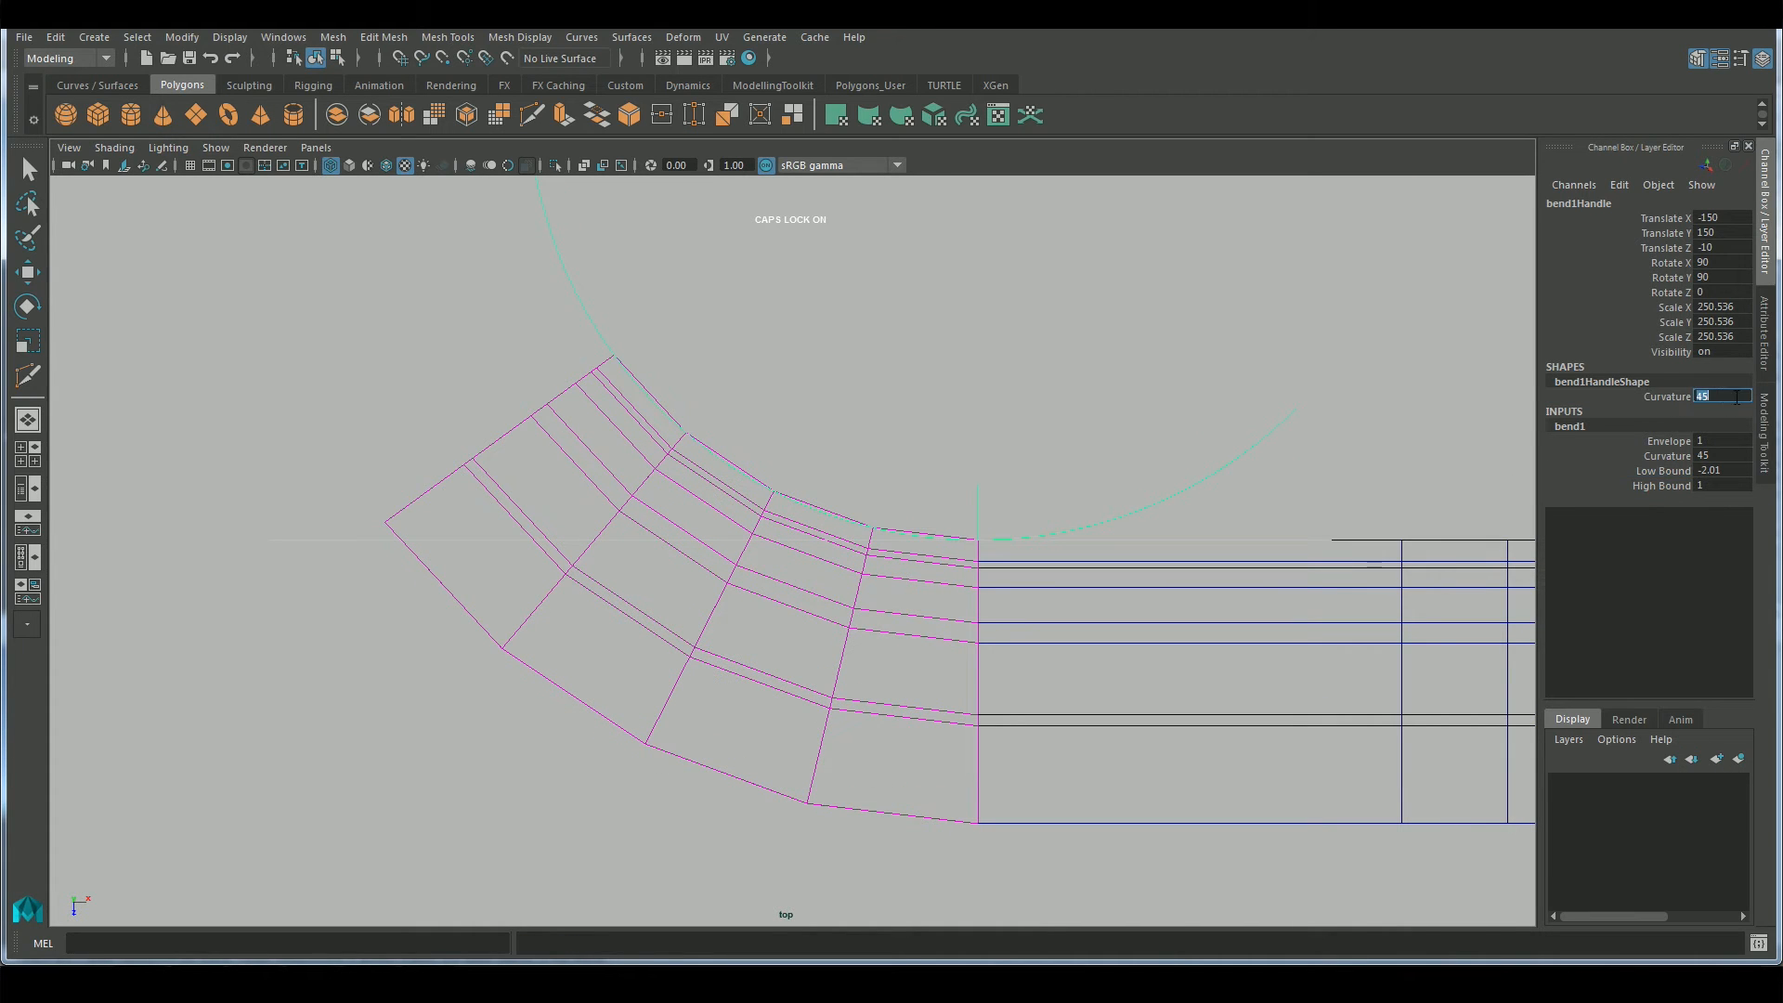
pyautogui.moveTo(1380, 436); pyautogui.dragTo(1372, 435, button='middle')
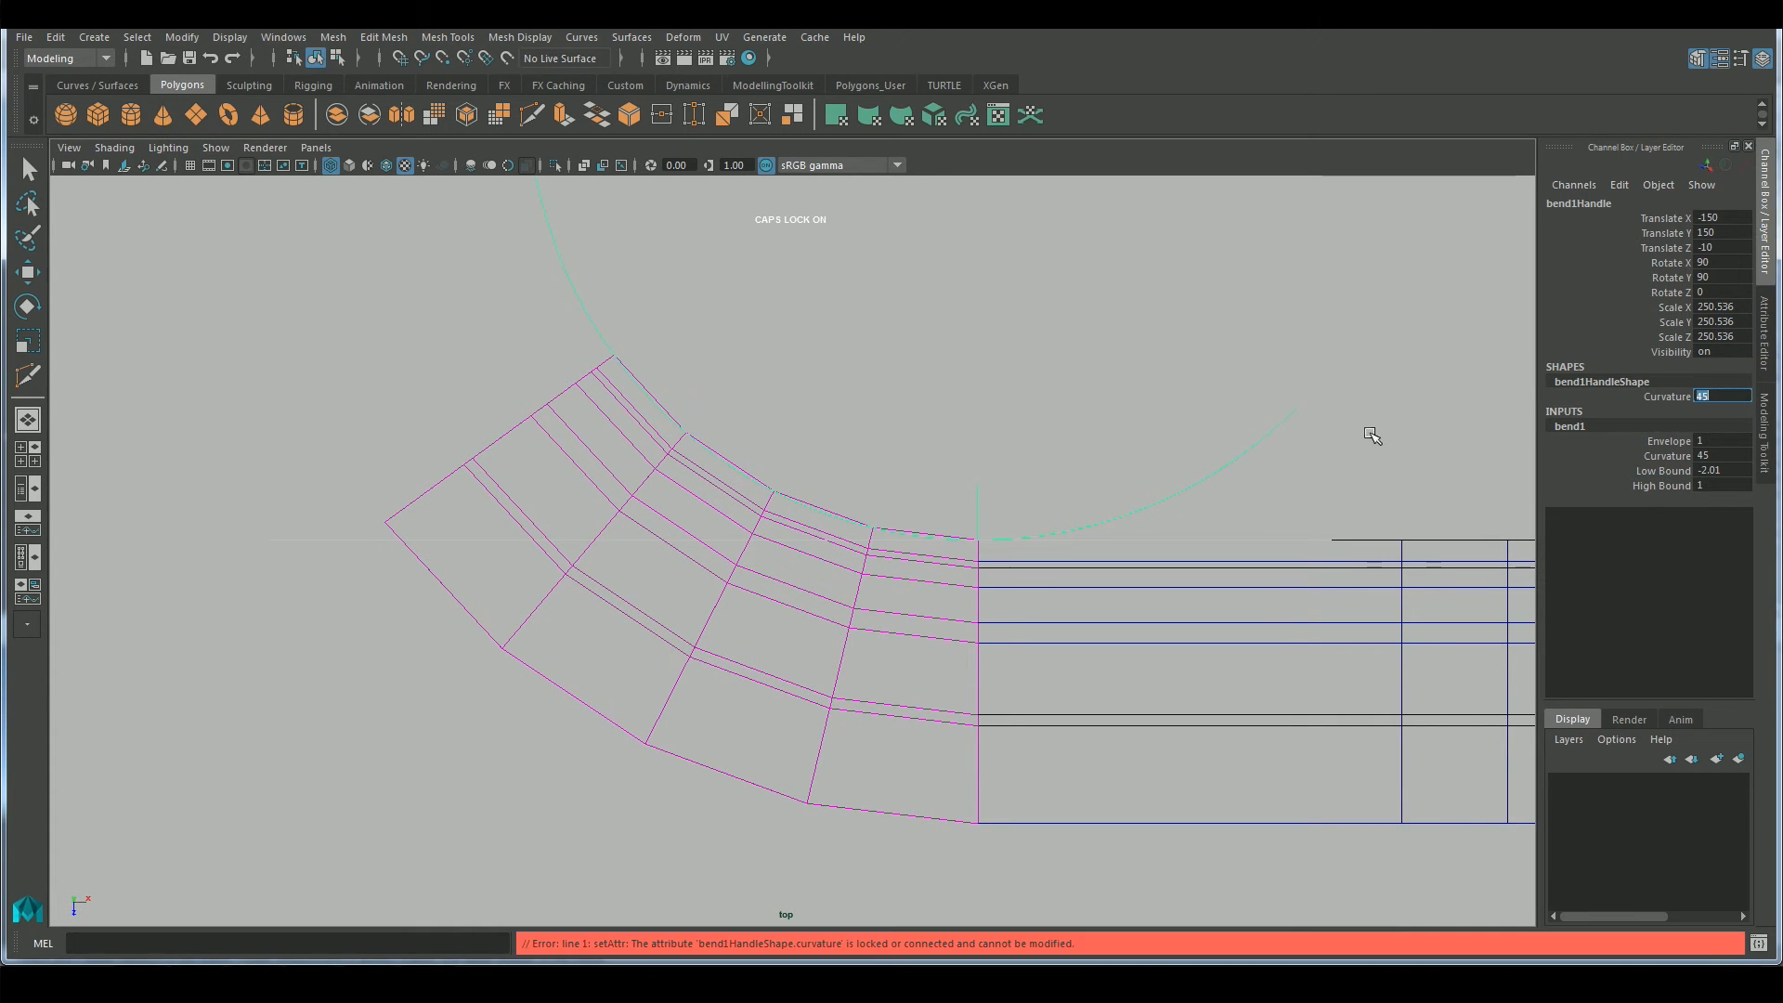
pyautogui.keyDown('alt'); pyautogui.moveTo(1093, 439); pyautogui.dragTo(1081, 453, button='middle'); pyautogui.keyUp('alt')
pyautogui.click(1663, 397)
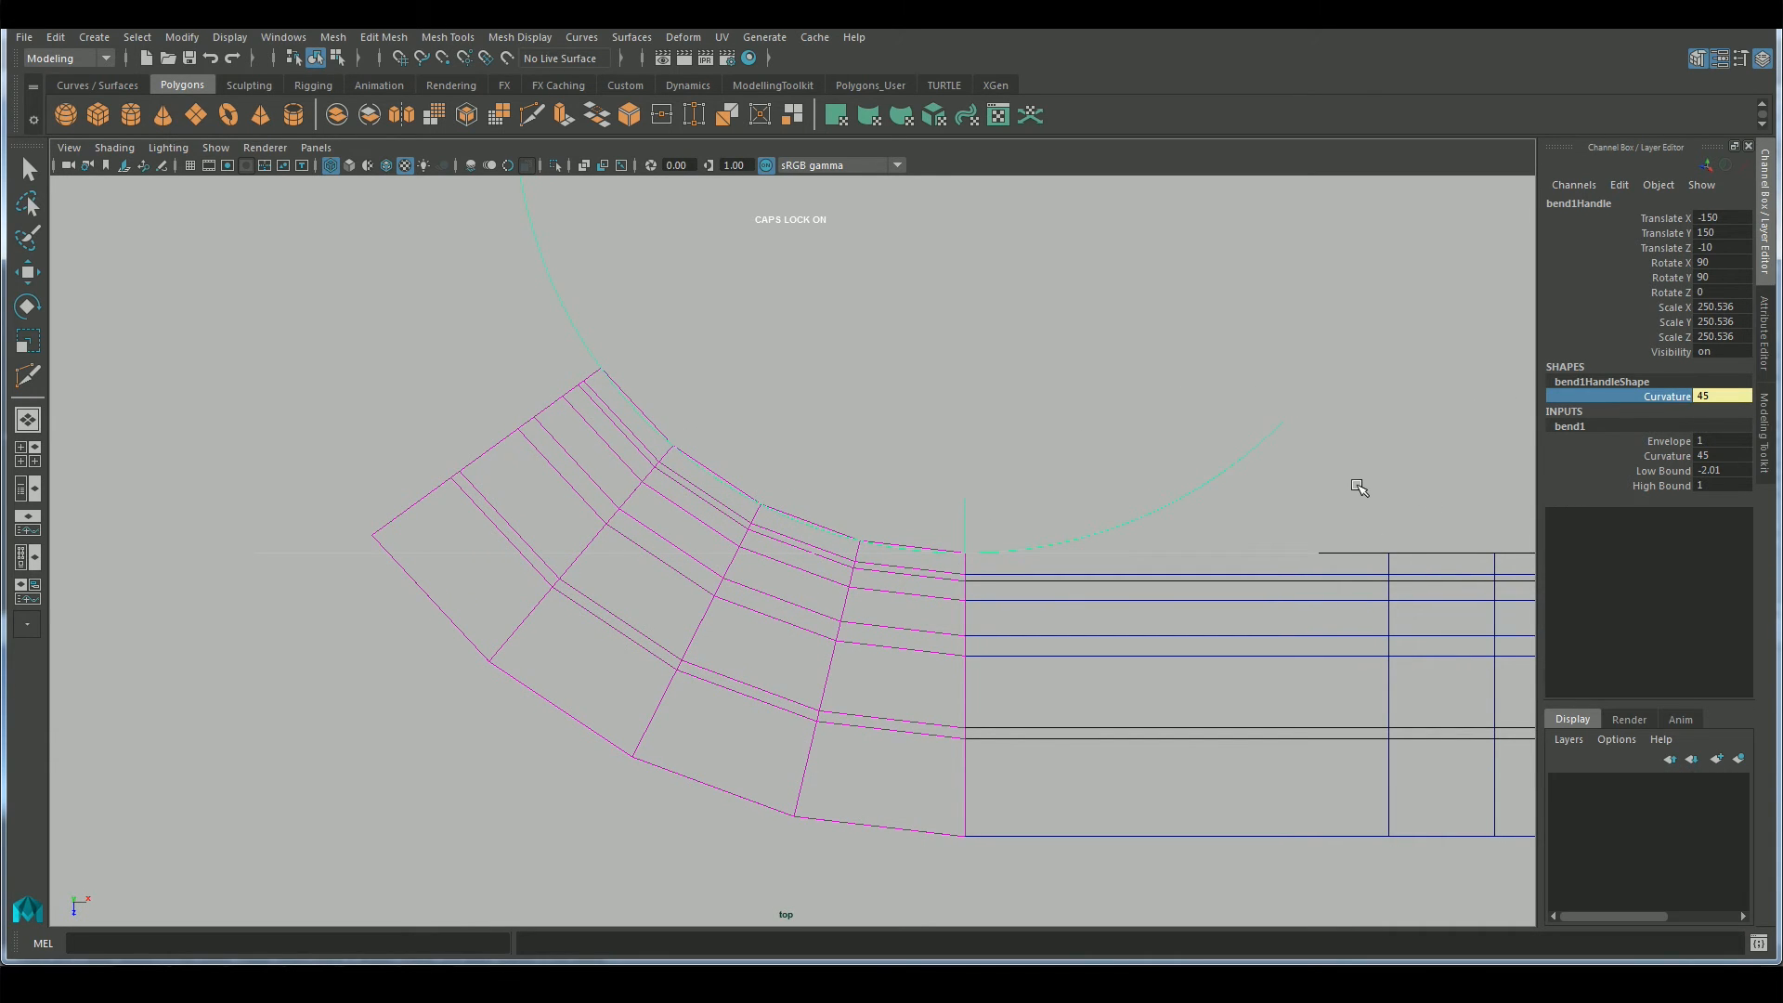
pyautogui.click(1717, 396)
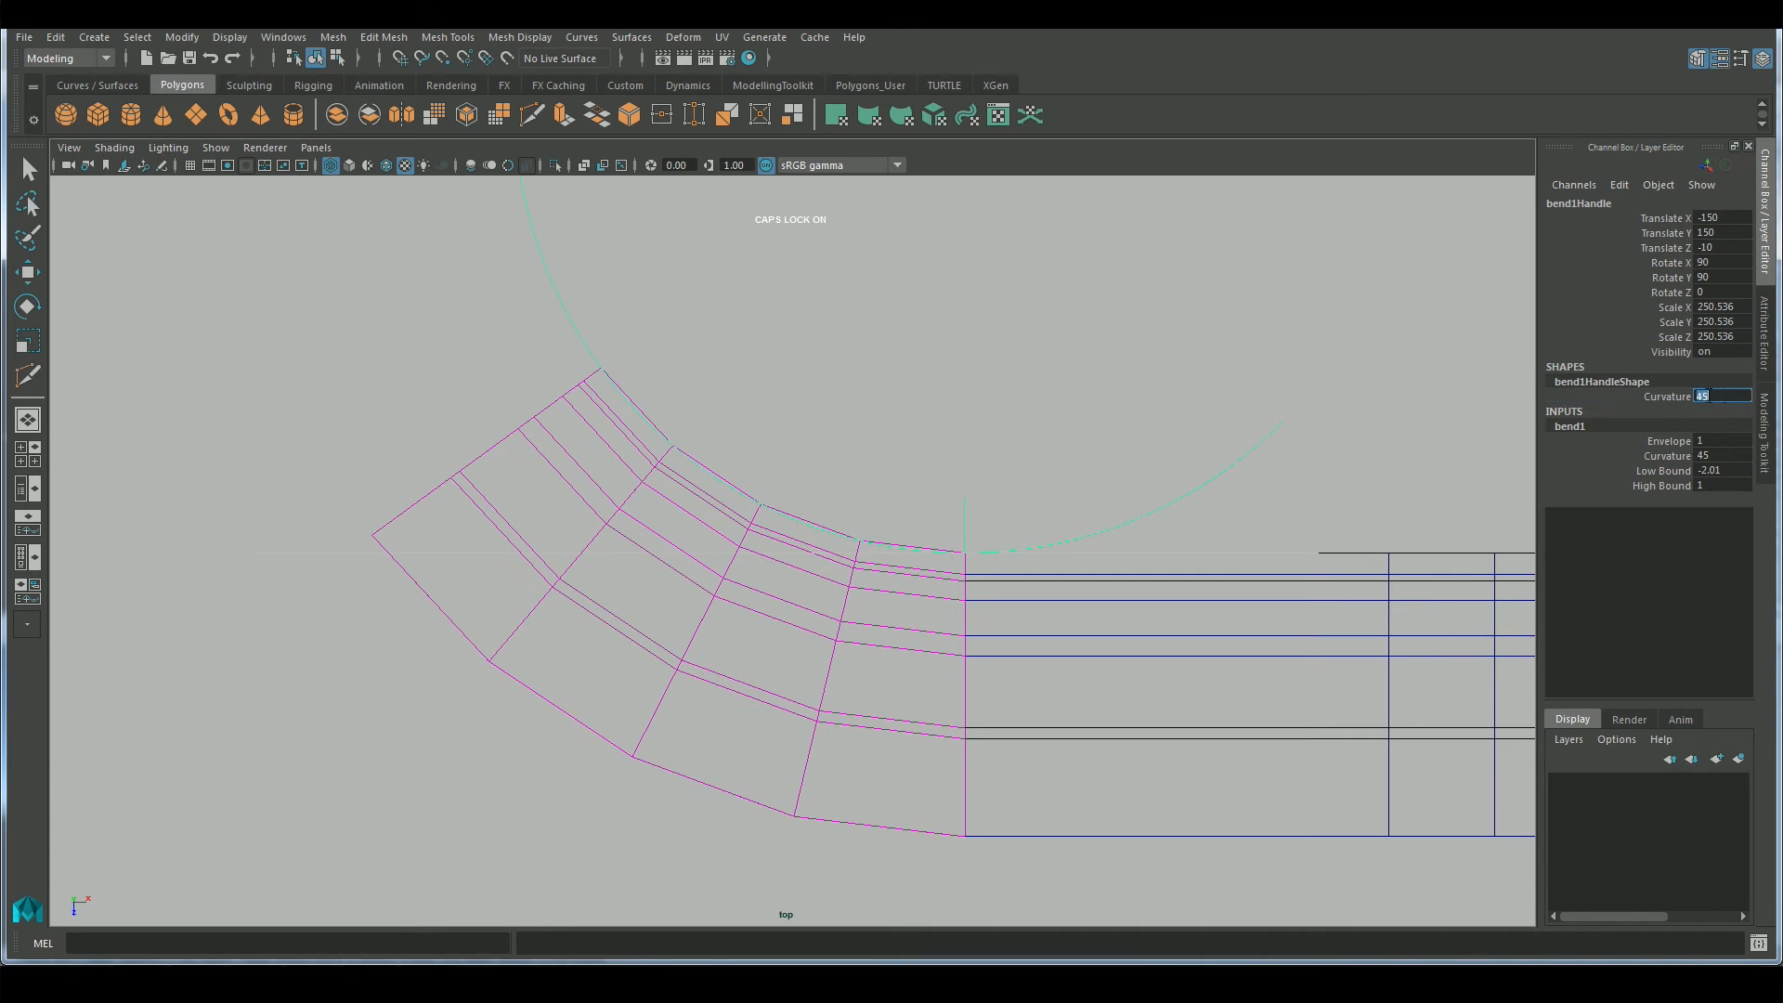
pyautogui.write('20')
pyautogui.press('Return')
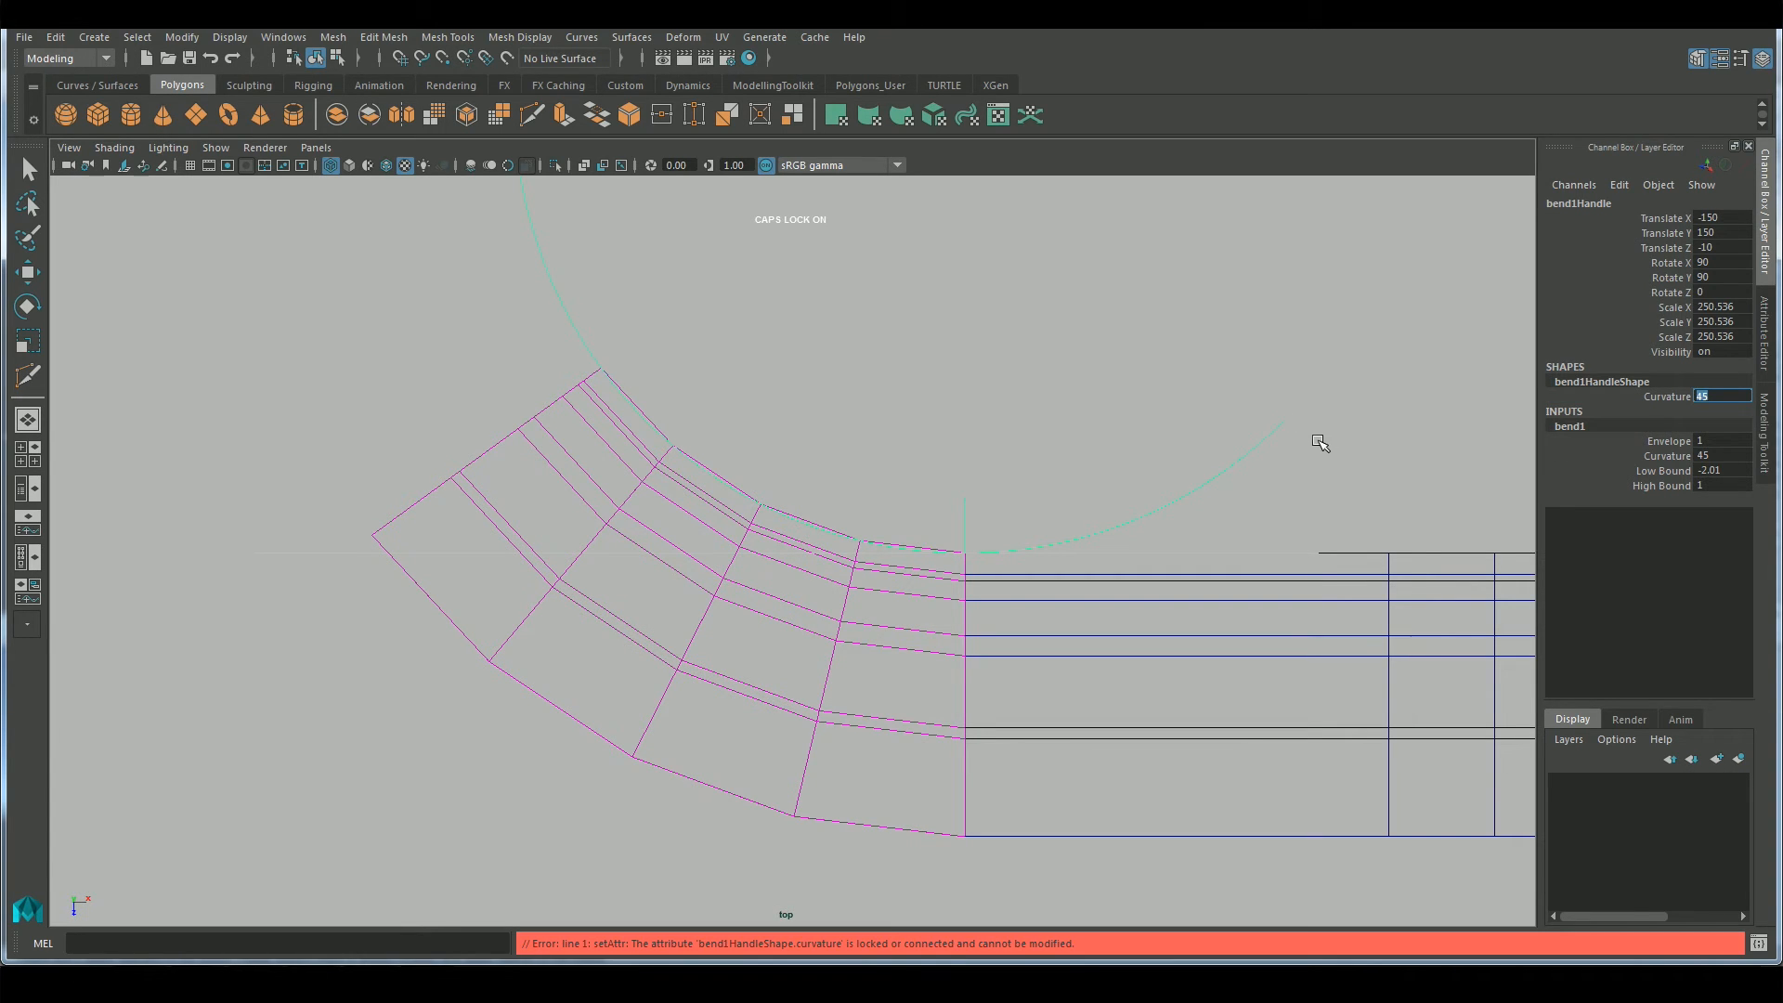
# Set the bend deformer's Curvature to 90
pyautogui.click(1727, 455)
pyautogui.write('90')
pyautogui.press('Return')
pyautogui.keyDown('alt'); pyautogui.moveTo(1233, 454); pyautogui.dragTo(1234, 517, button='middle'); pyautogui.keyUp('alt')
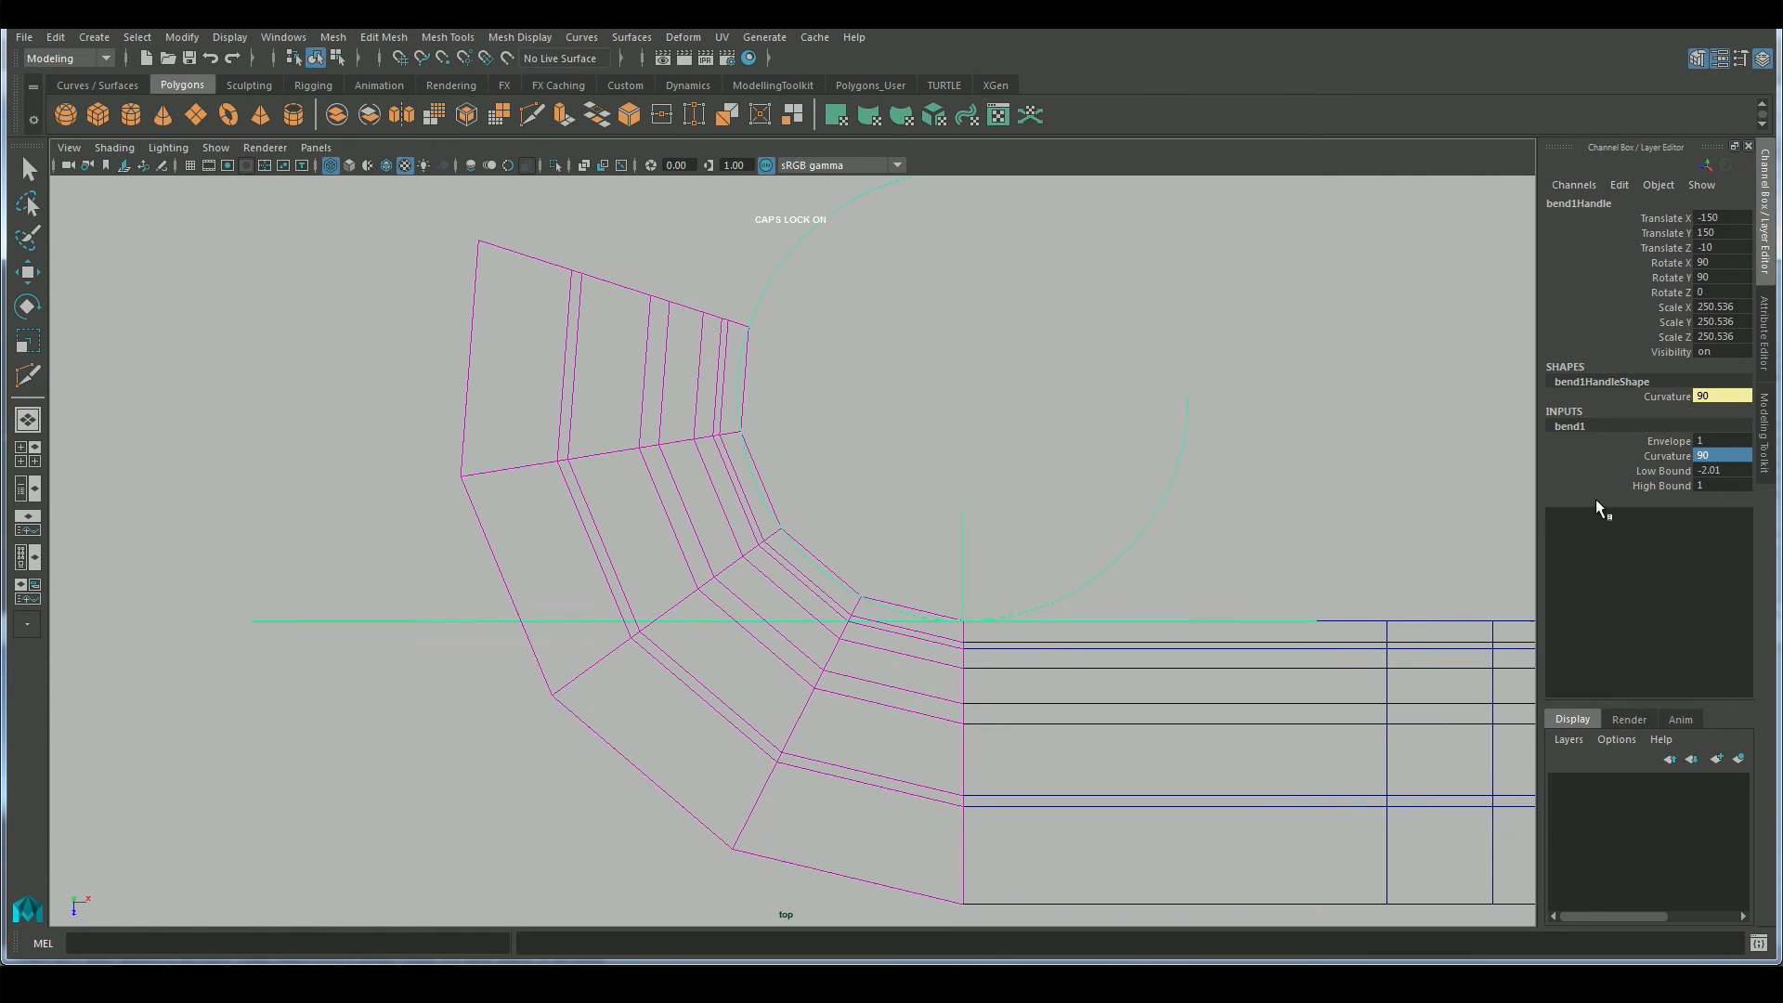
# Set the bend deformer's Low Bound to -1
pyautogui.click(1647, 475)
pyautogui.moveTo(1646, 475); pyautogui.dragTo(1355, 483, button='middle')
pyautogui.moveTo(1242, 506); pyautogui.dragTo(1542, 508, button='middle')
pyautogui.write('-1')
pyautogui.press('Return')
pyautogui.scroll(1, 1253, 562)
pyautogui.keyDown('alt'); pyautogui.moveTo(1253, 562); pyautogui.dragTo(1226, 525, button='middle'); pyautogui.keyUp('alt')
# Return to the shaded perspective view and delete all construction history in the scene to bake the bend
pyautogui.press('space')
pyautogui.moveTo(1226, 526); pyautogui.dragTo(1212, 497)
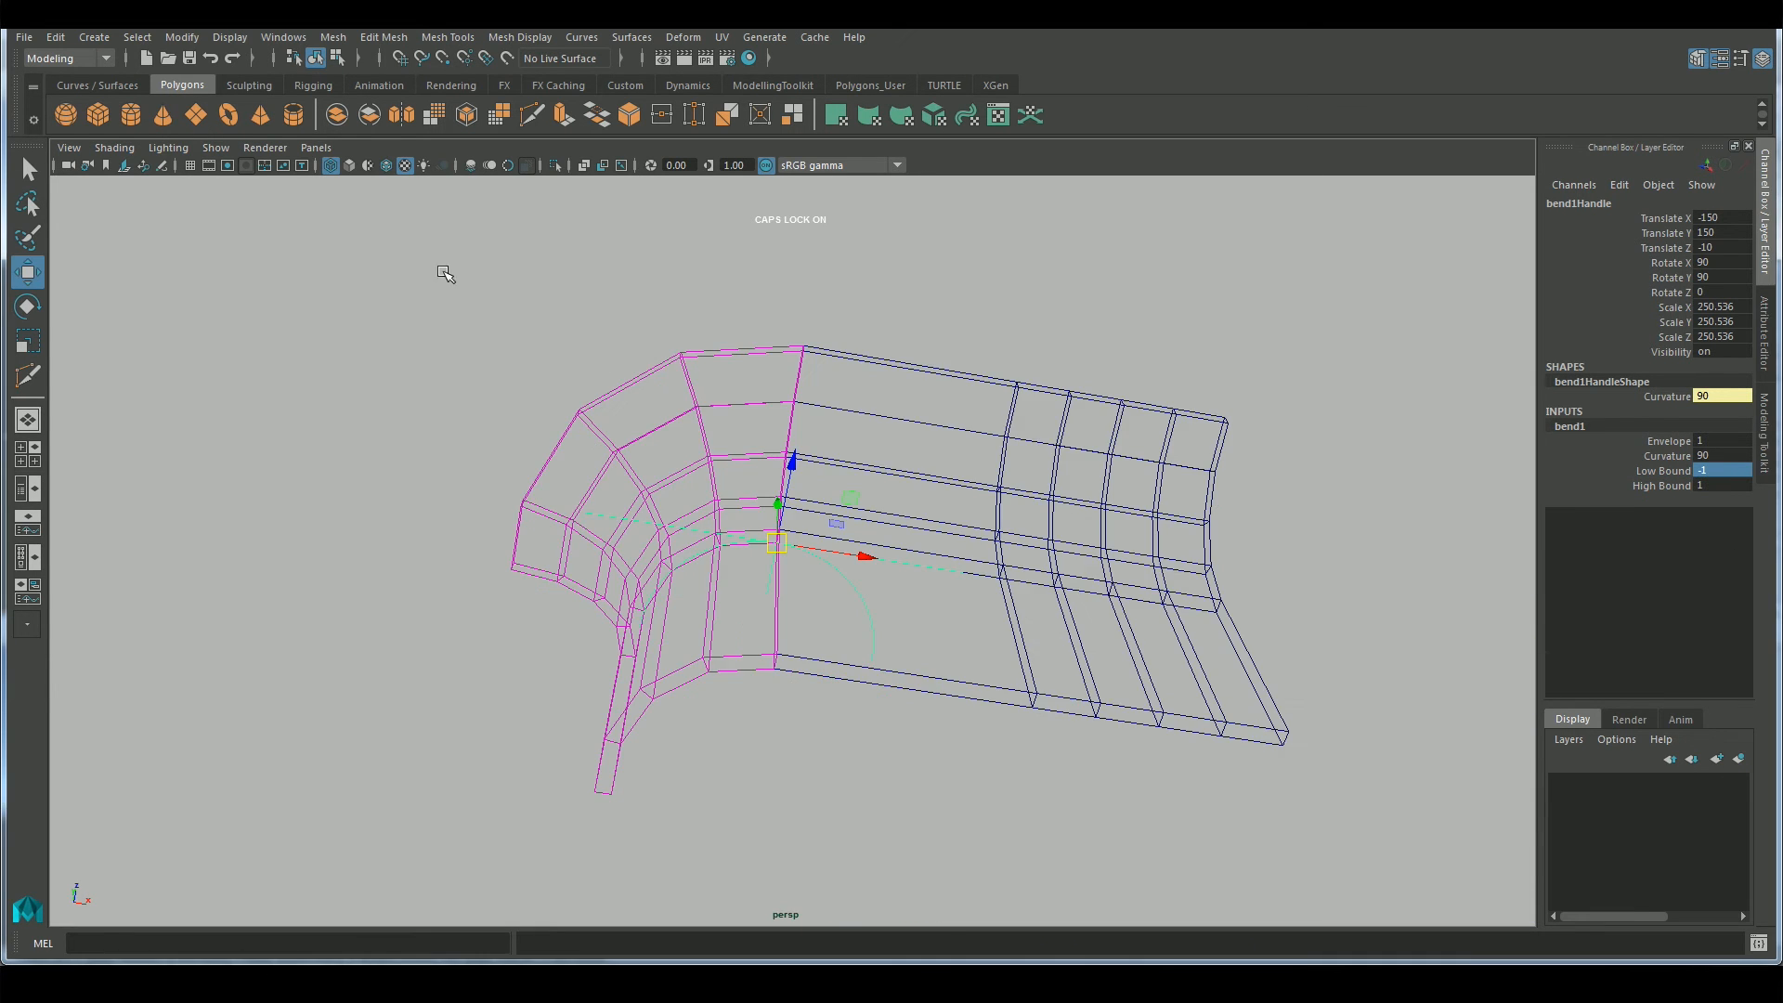
pyautogui.click(349, 166)
pyautogui.moveTo(890, 438)
pyautogui.keyDown('alt'); pyautogui.mouseDown()
pyautogui.moveTo(945, 544)
pyautogui.moveTo(949, 469)
pyautogui.mouseUp(); pyautogui.keyUp('alt')
pyautogui.press('q')
pyautogui.moveTo(744, 413); pyautogui.dragTo(943, 348, button='right')
pyautogui.click(55, 37)
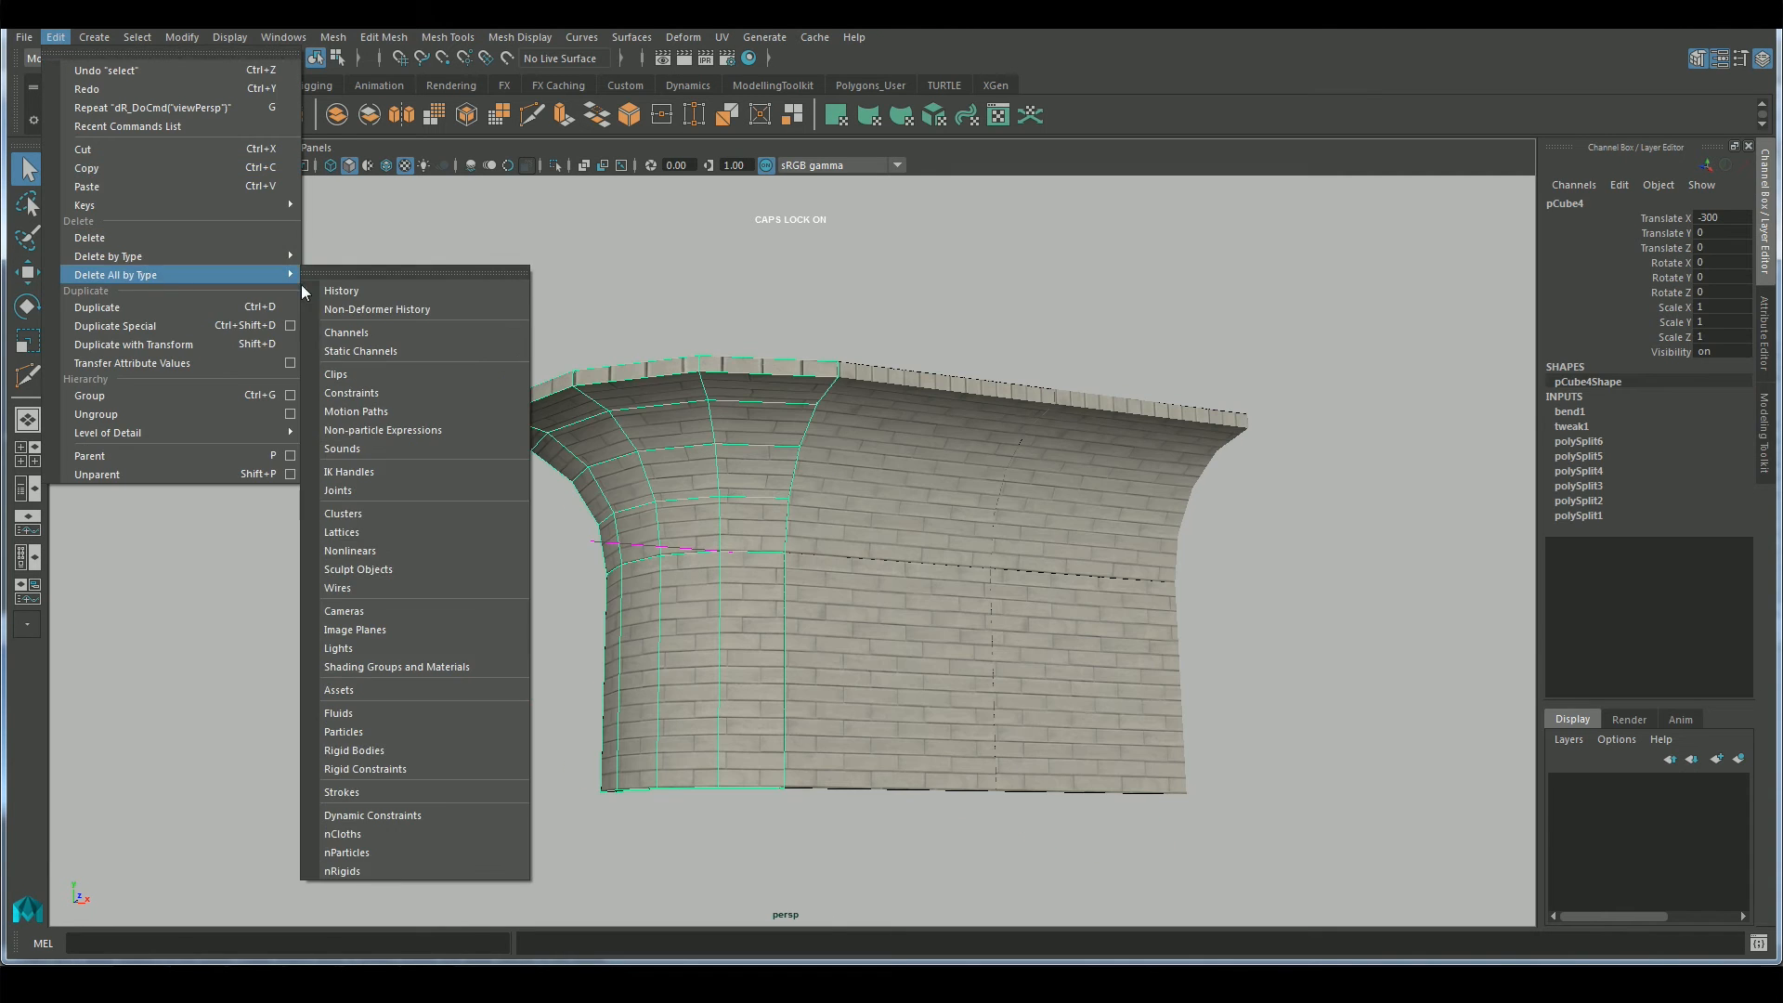
pyautogui.click(334, 286)
pyautogui.click(353, 548)
pyautogui.keyDown('alt'); pyautogui.moveTo(799, 687); pyautogui.dragTo(928, 637); pyautogui.keyUp('alt')
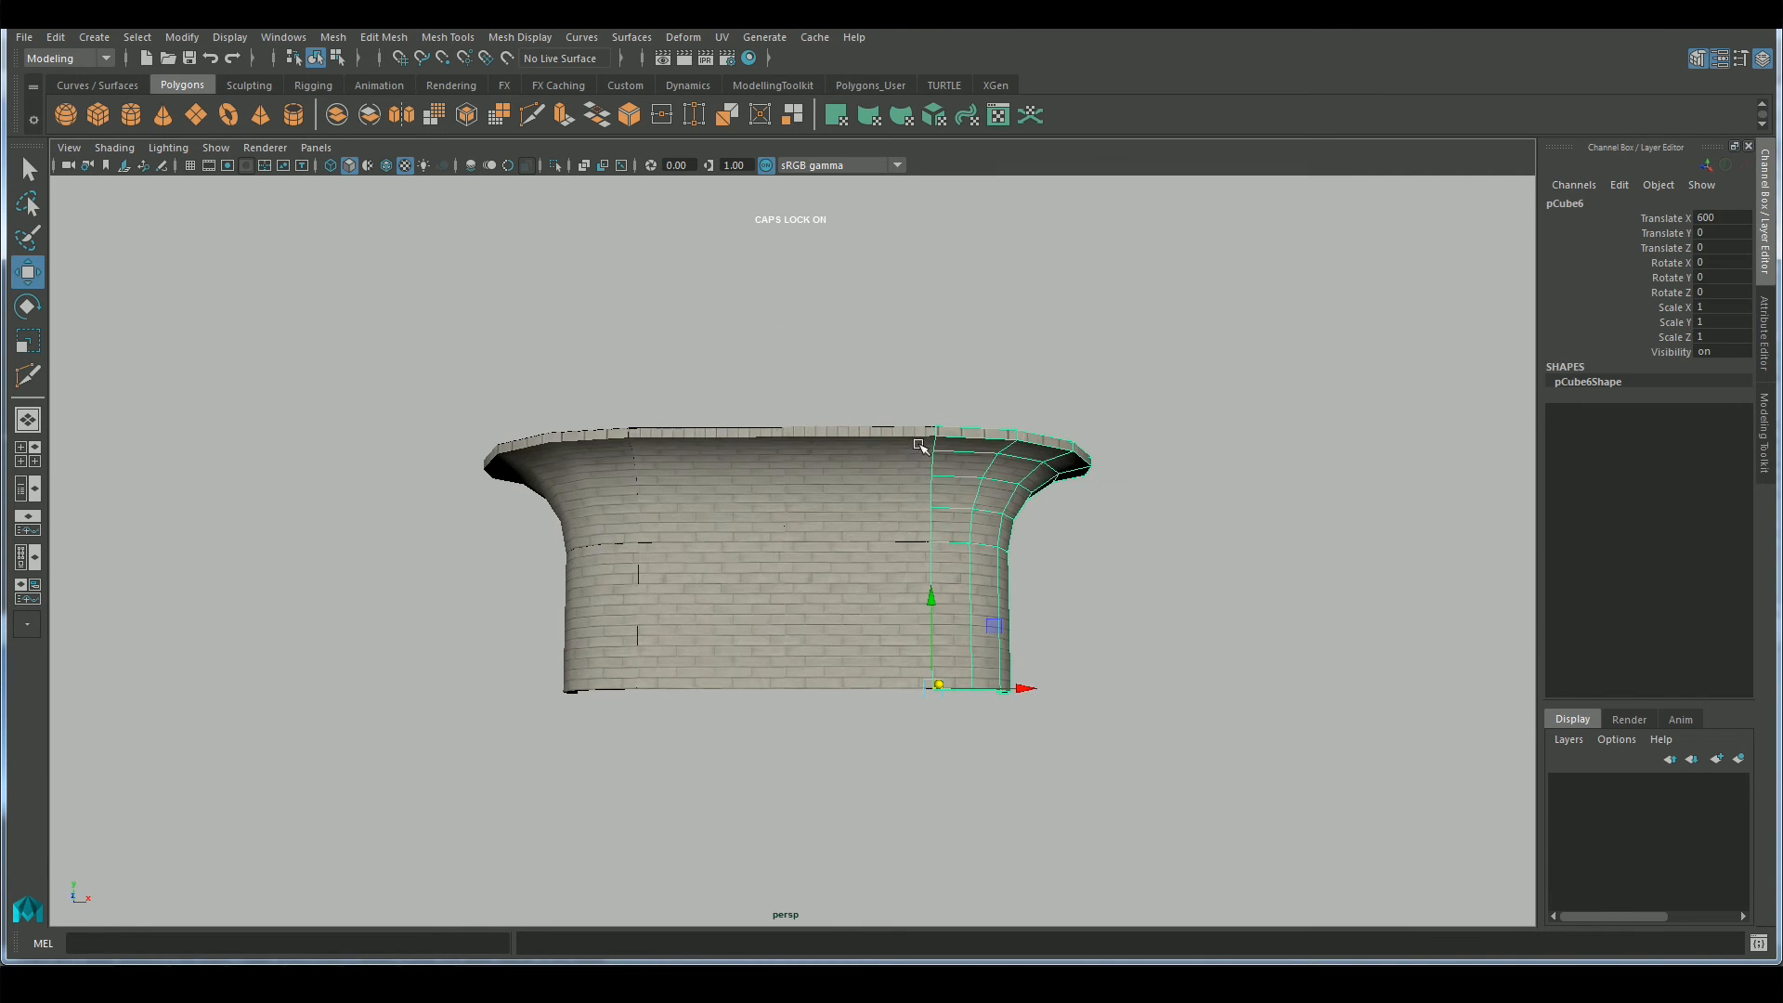
pyautogui.click(1186, 526)
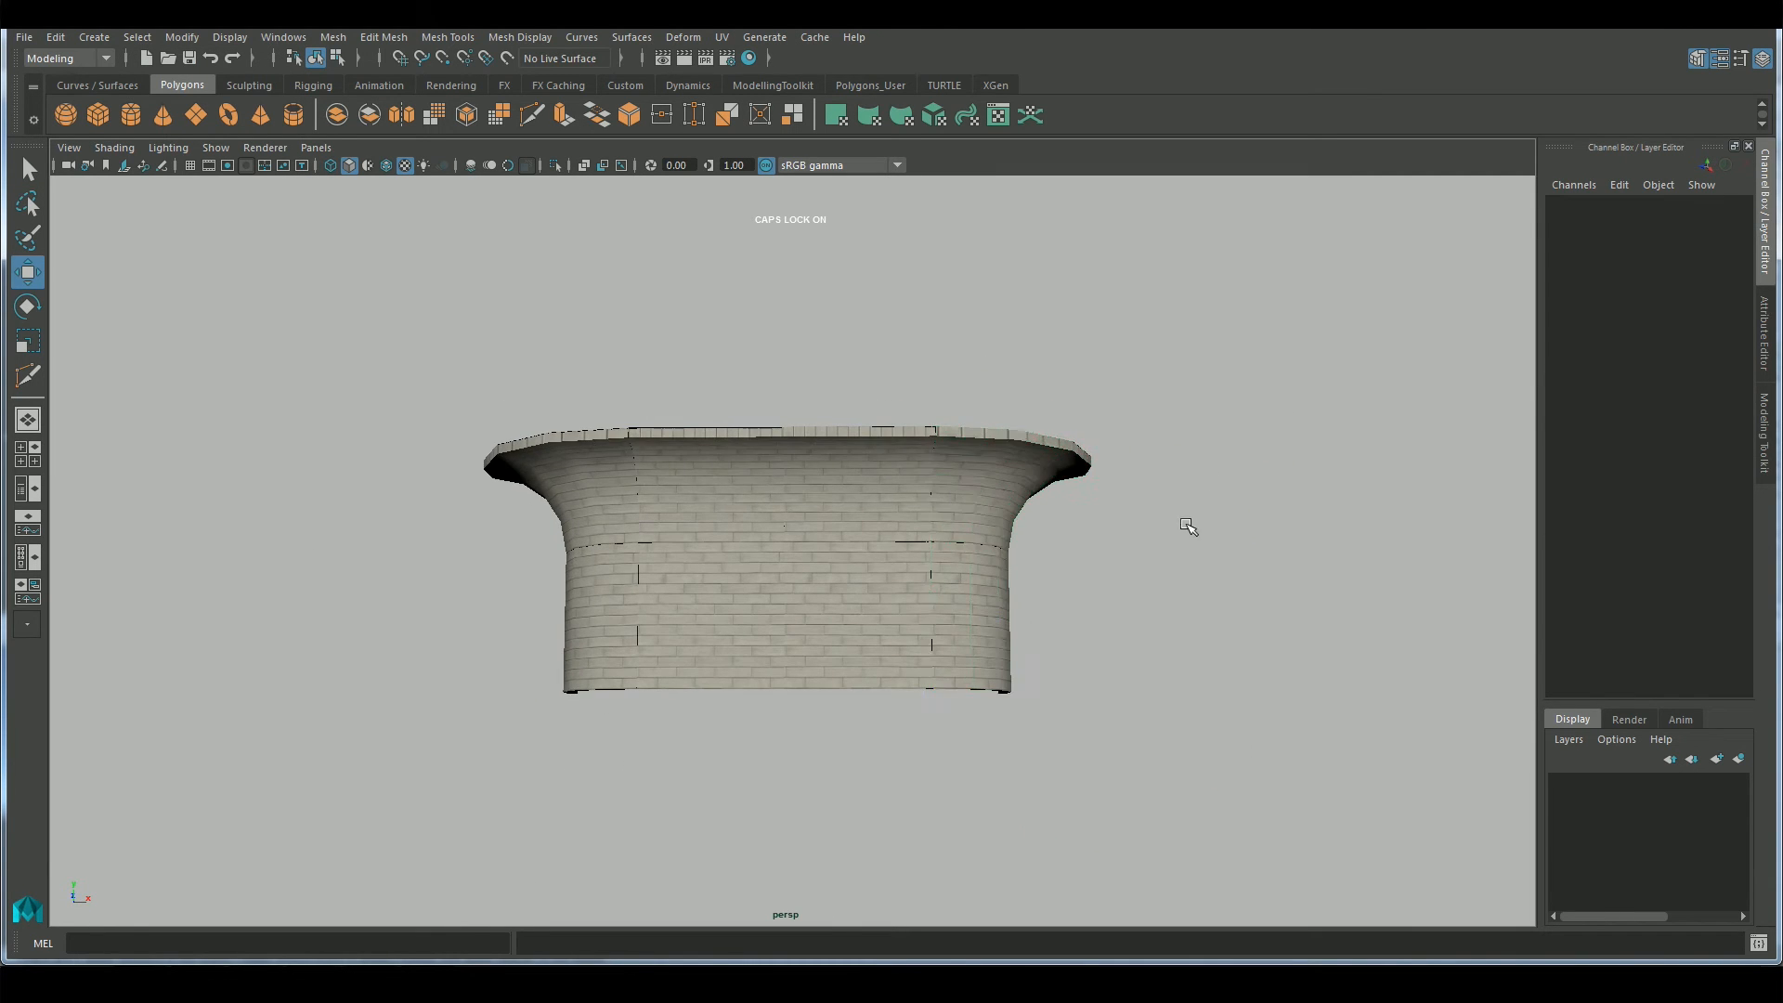
# Snap the left curved corner copy's pivot to its lower edge vertex and vertex-snap the piece against the right curved copy
pyautogui.keyDown('alt'); pyautogui.moveTo(882, 569); pyautogui.dragTo(806, 598); pyautogui.keyUp('alt')
pyautogui.click(622, 571)
pyautogui.keyDown('alt'); pyautogui.moveTo(622, 571); pyautogui.dragTo(645, 810); pyautogui.keyUp('alt')
pyautogui.click(593, 789)
pyautogui.press('d')
pyautogui.press('v')
pyautogui.click(607, 796)
pyautogui.middleClick(966, 797)
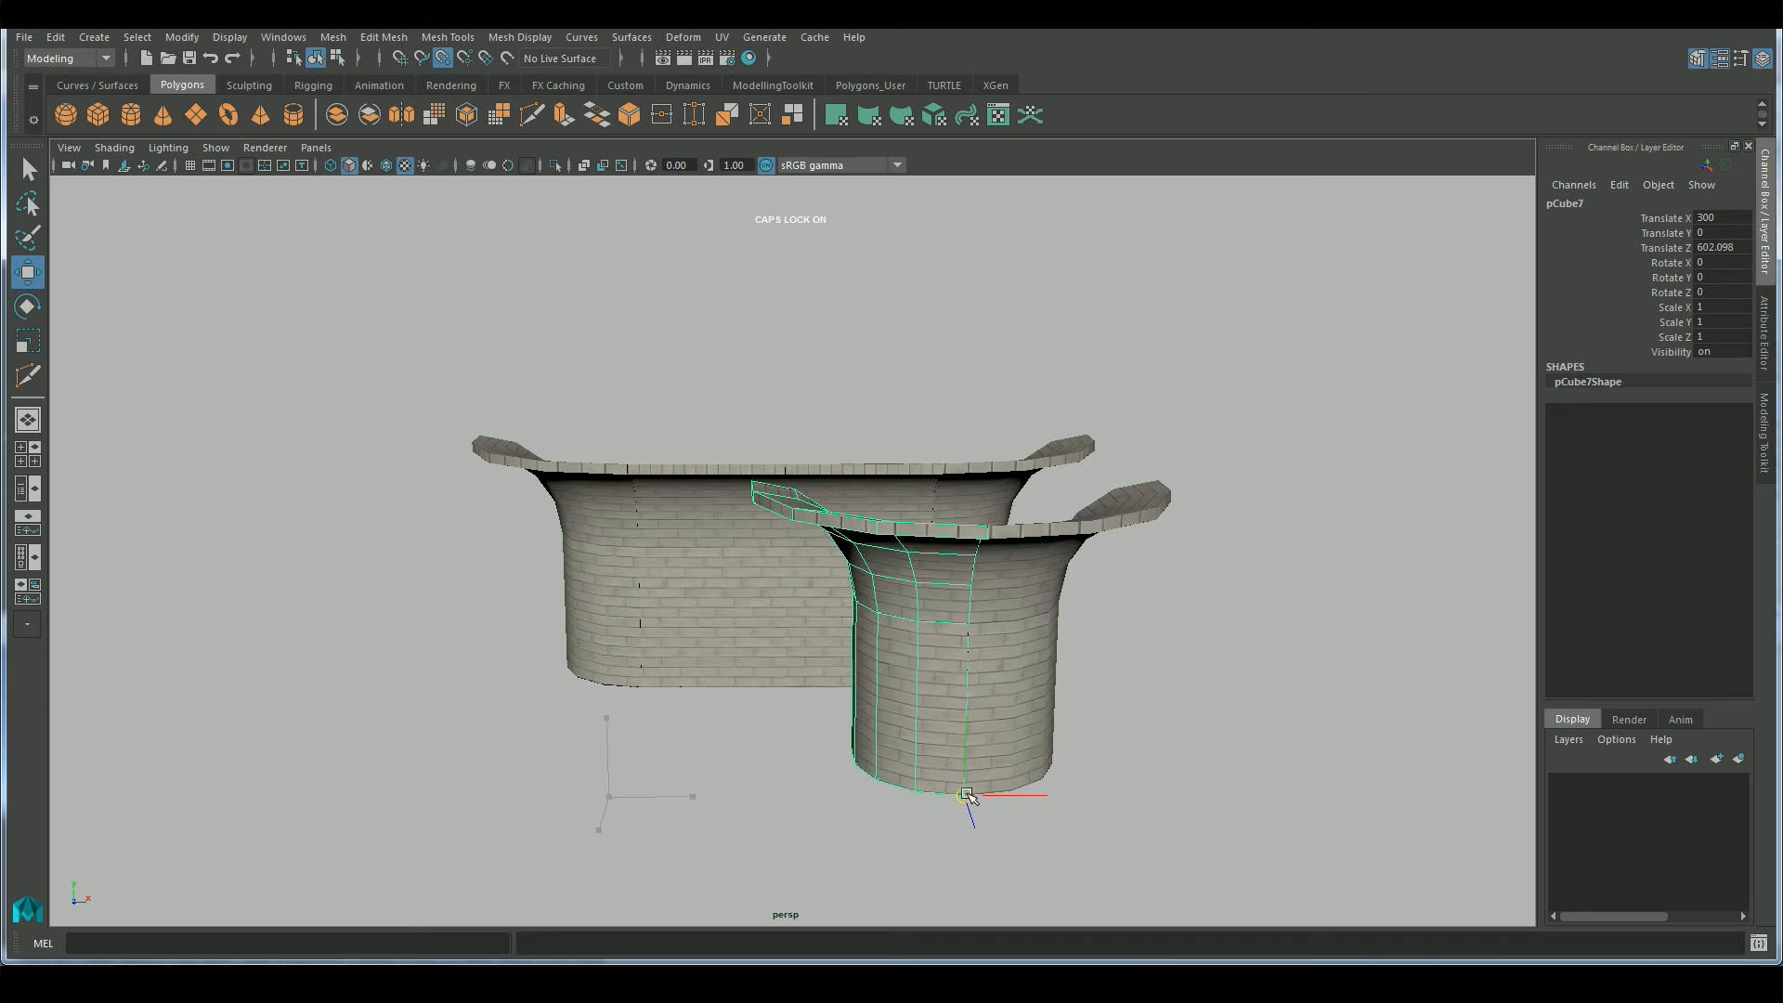
# Select both joined curved corner copies and set their Scale X and Scale Z to 0.5
pyautogui.keyDown('alt'); pyautogui.moveTo(1172, 793); pyautogui.dragTo(1096, 859); pyautogui.keyUp('alt')
pyautogui.keyDown('shift'); pyautogui.click(992, 743); pyautogui.keyUp('shift')
pyautogui.keyDown('alt'); pyautogui.moveTo(1134, 763); pyautogui.dragTo(1134, 745); pyautogui.keyUp('alt')
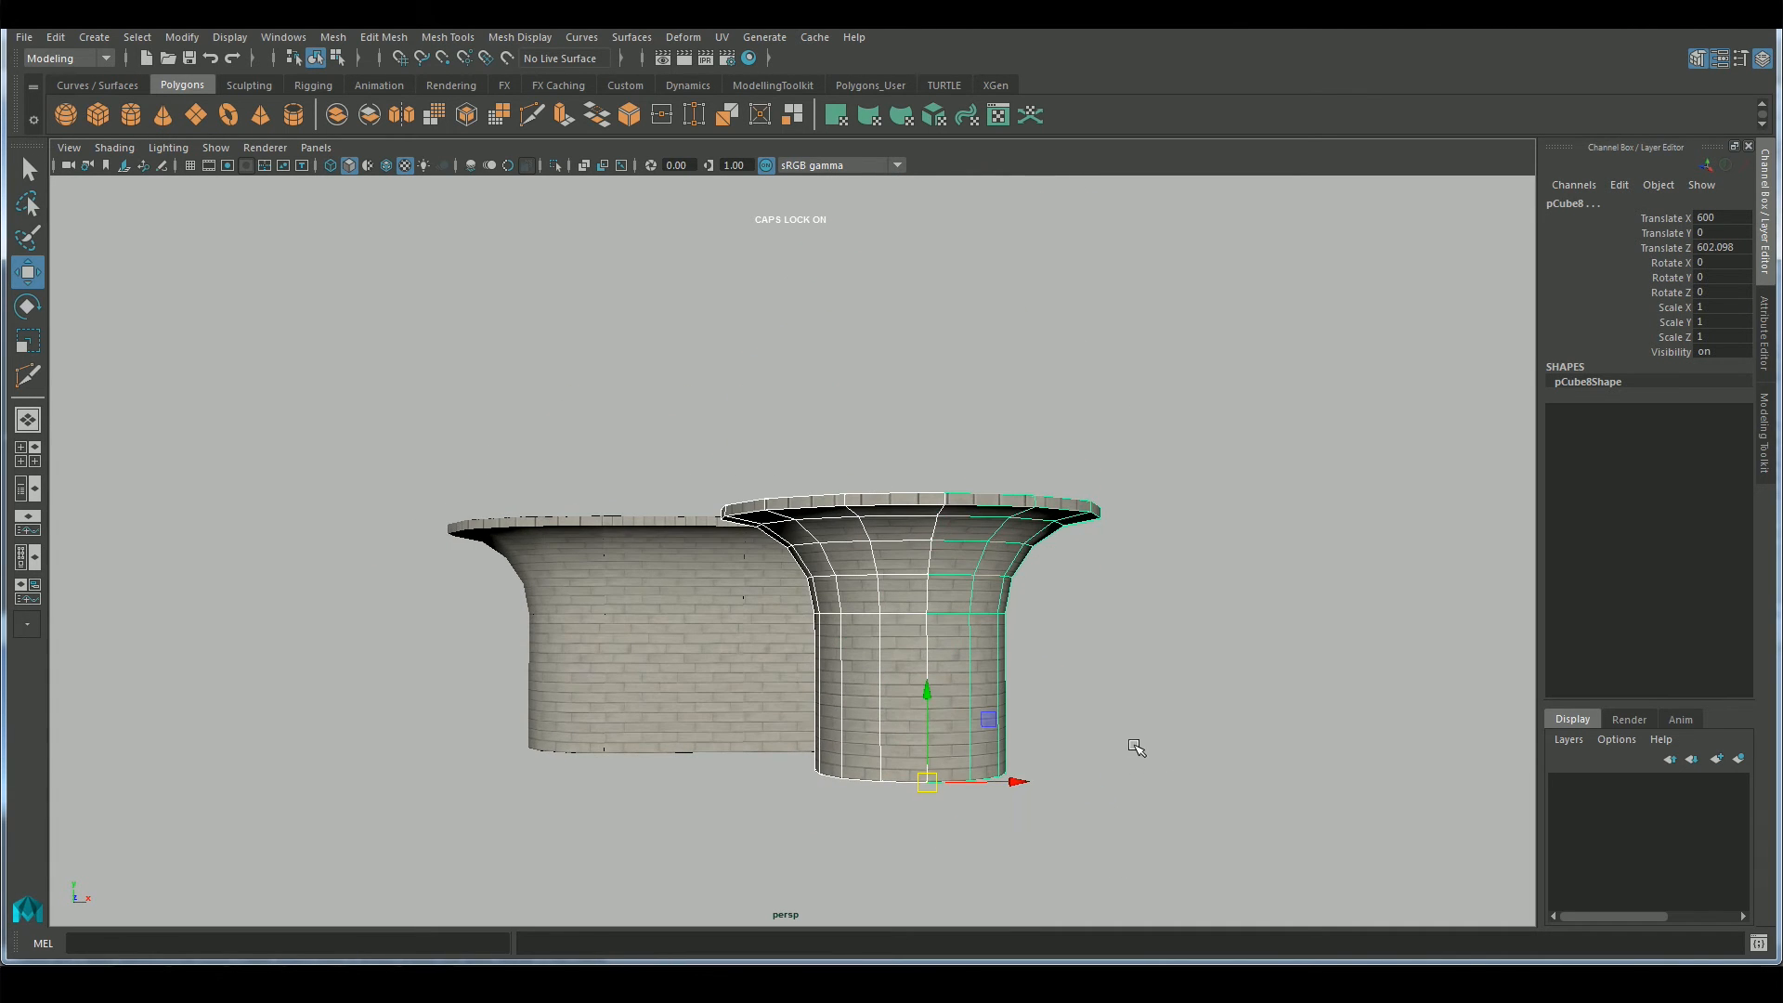
pyautogui.press('r')
pyautogui.moveTo(1010, 786); pyautogui.dragTo(1105, 641)
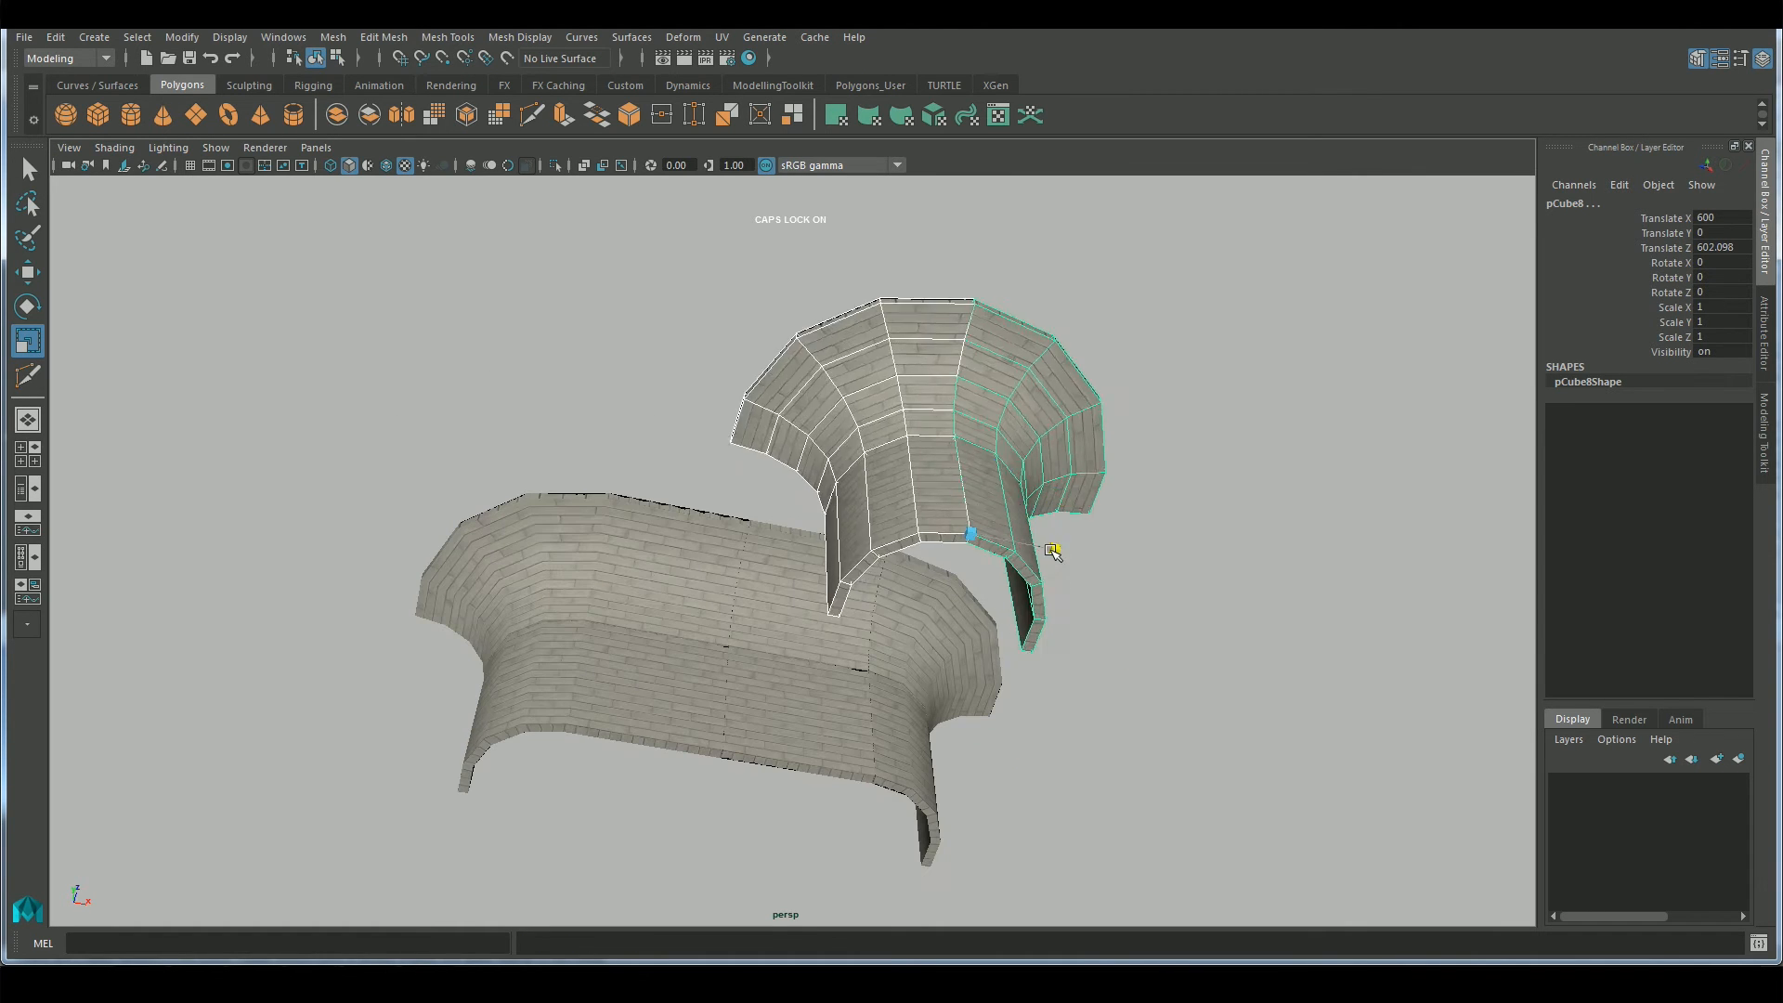
pyautogui.click(1714, 307)
pyautogui.write('0.5')
pyautogui.press('Return')
pyautogui.click(1713, 338)
pyautogui.write('0.5')
pyautogui.press('Return')
# Combine the two scaled curved corner pieces into one column mesh
pyautogui.keyDown('alt'); pyautogui.moveTo(1217, 594); pyautogui.dragTo(1253, 776); pyautogui.keyUp('alt')
pyautogui.press('w')
pyautogui.click(333, 37)
pyautogui.click(349, 93)
# Merge the combined column's seam vertices and move it to about Translate X 298 and Translate Z 143
pyautogui.keyDown('alt'); pyautogui.moveTo(1114, 743); pyautogui.dragTo(1346, 706); pyautogui.keyUp('alt')
pyautogui.keyDown('alt'); pyautogui.moveTo(1346, 836); pyautogui.dragTo(1032, 772, button='middle'); pyautogui.keyUp('alt')
pyautogui.keyDown('alt'); pyautogui.moveTo(1032, 772); pyautogui.dragTo(1374, 641); pyautogui.keyUp('alt')
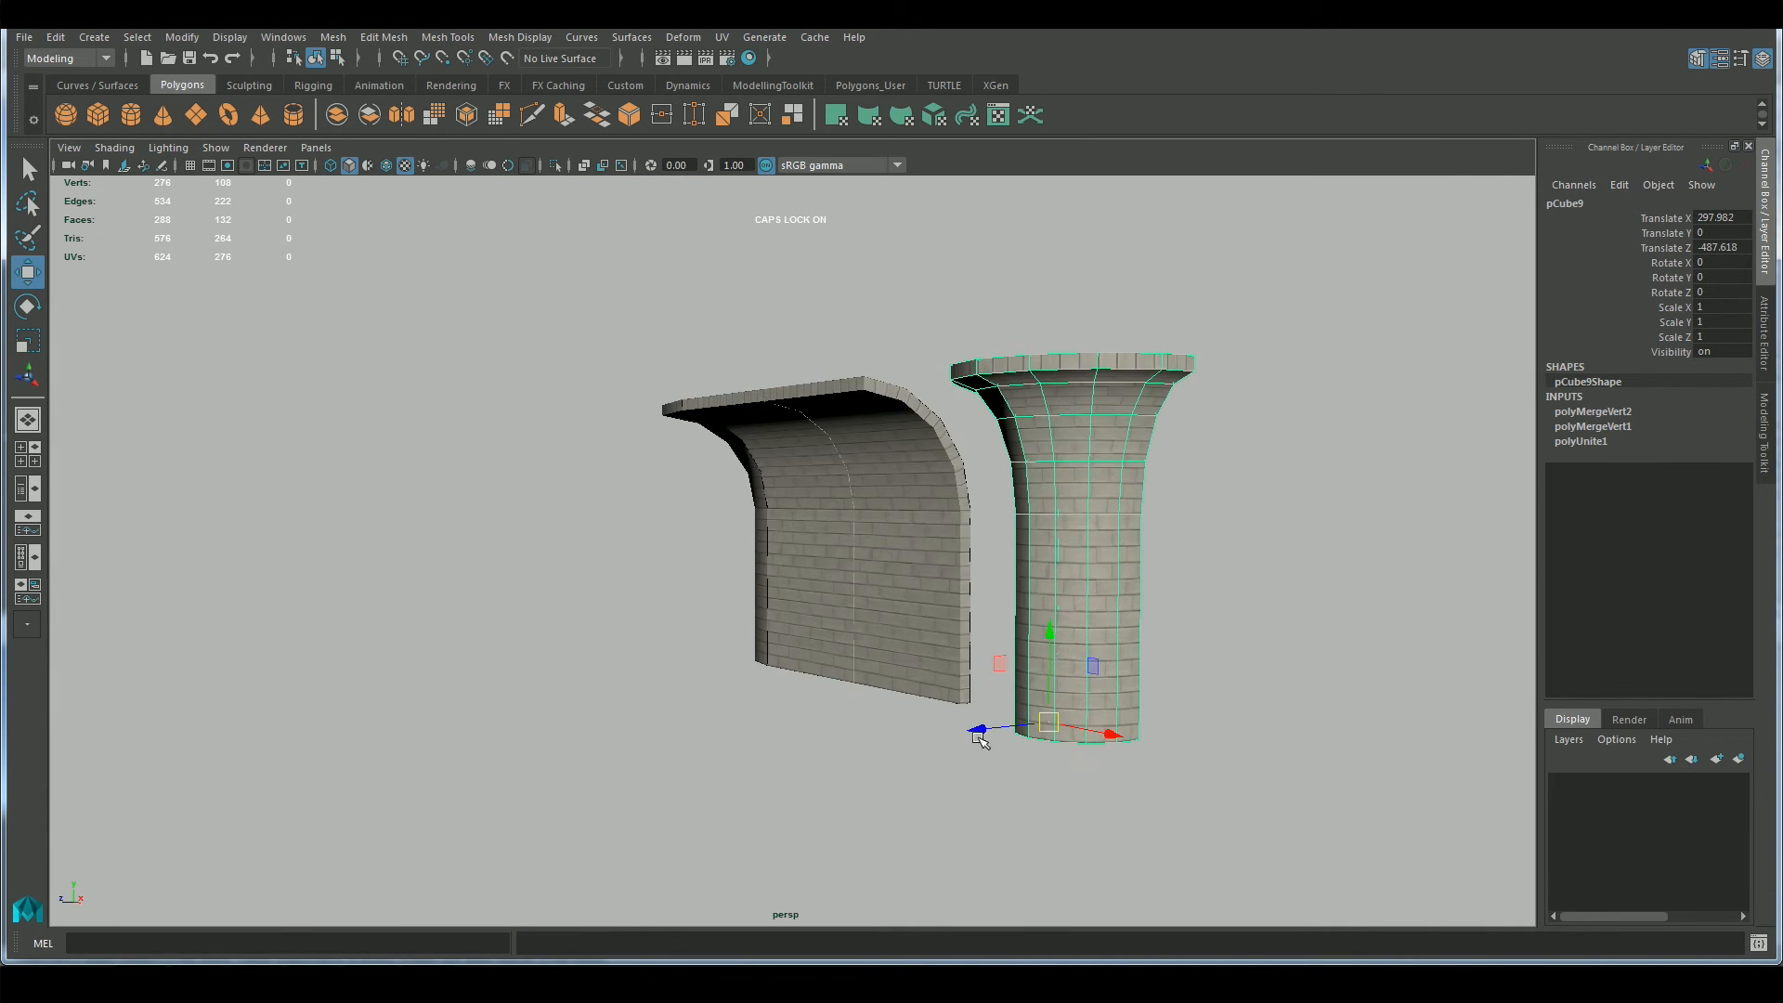
pyautogui.moveTo(980, 740); pyautogui.dragTo(605, 774)
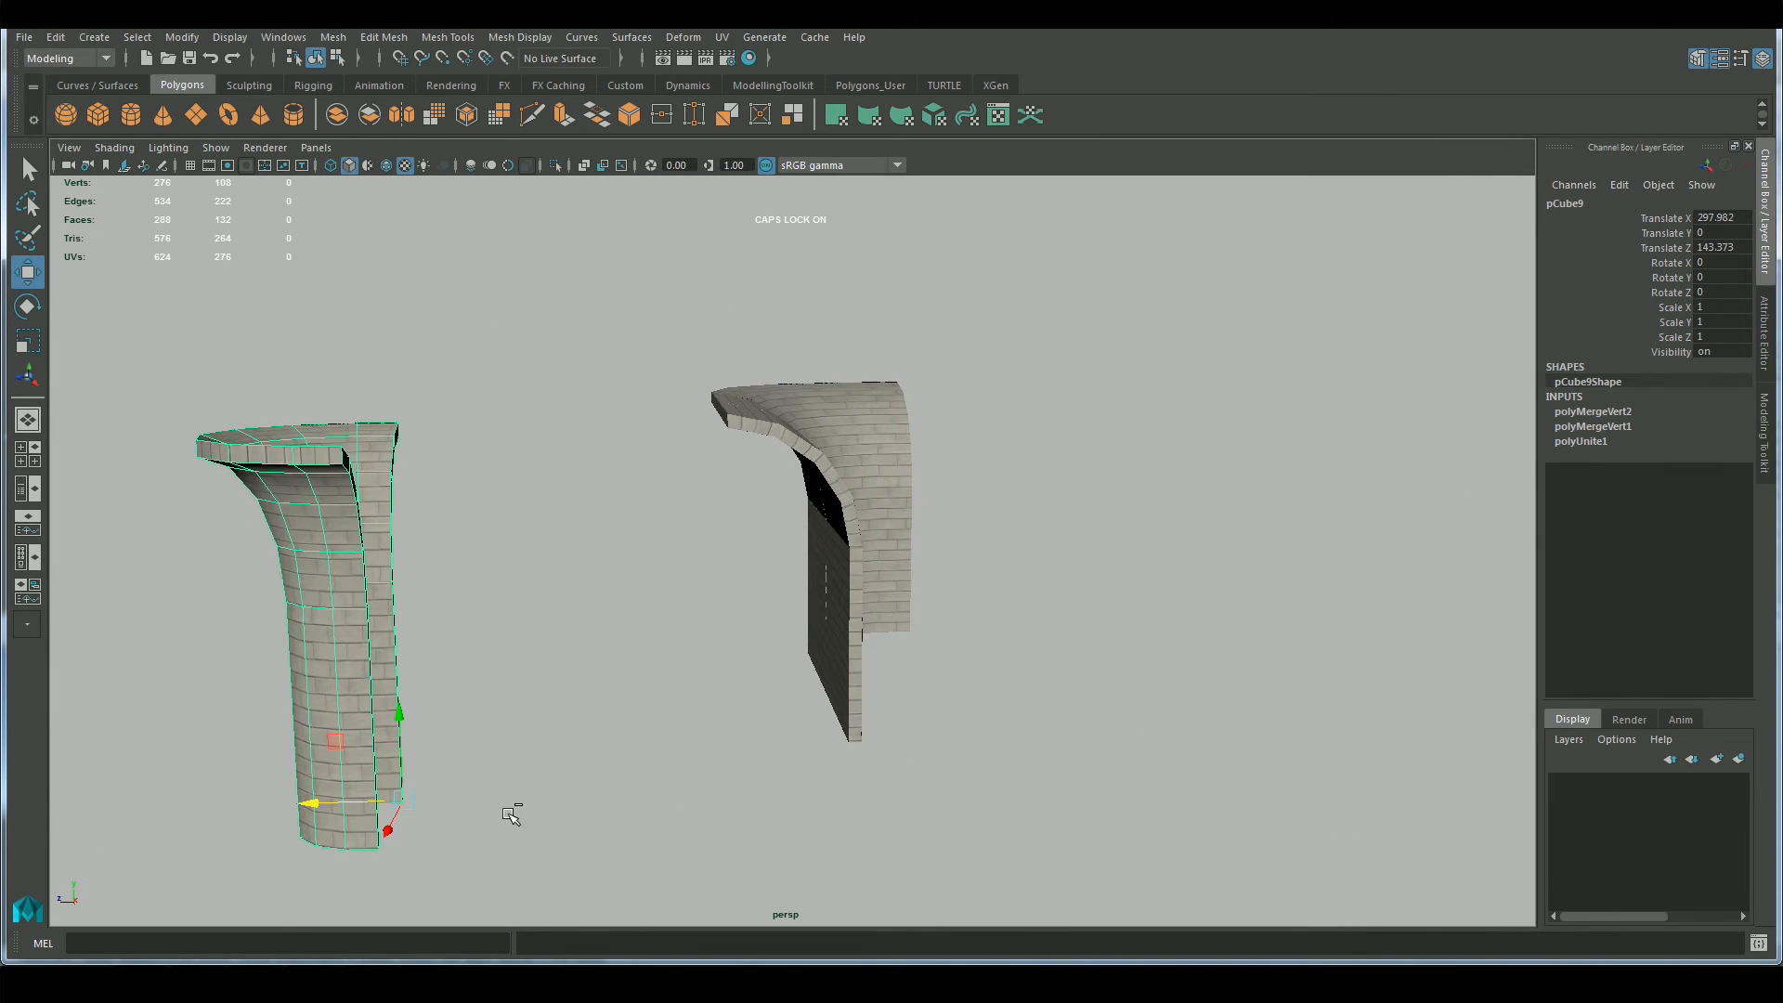
# Delete the thin end faces along both open side edges of the half column
pyautogui.keyDown('alt'); pyautogui.moveTo(557, 677); pyautogui.dragTo(272, 478); pyautogui.keyUp('alt')
pyautogui.press('q')
pyautogui.press('F11')
pyautogui.click(148, 506)
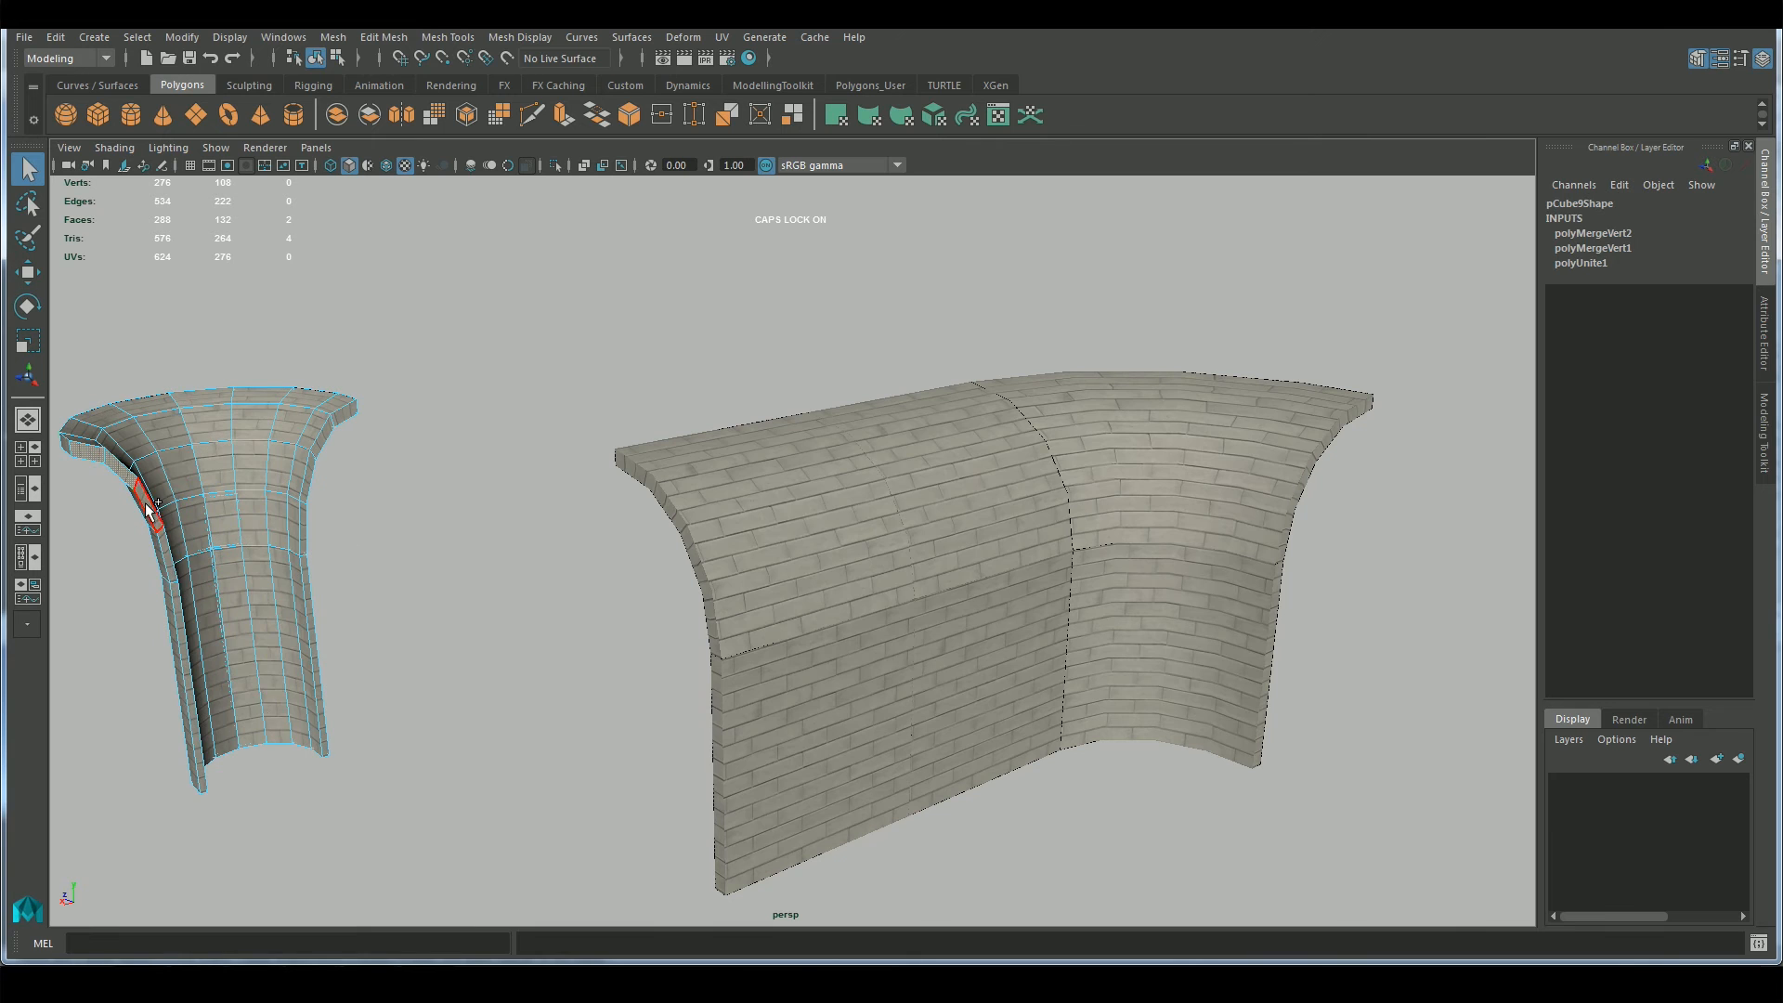
pyautogui.keyDown('shift'); pyautogui.click(342, 417); pyautogui.keyUp('shift')
pyautogui.press('Delete')
pyautogui.press('F8')
# Duplicate the half column, move the copy to about Translate Z -179, and mirror it
pyautogui.keyDown('alt'); pyautogui.moveTo(390, 632); pyautogui.dragTo(609, 721); pyautogui.keyUp('alt')
pyautogui.press('w')
pyautogui.hotkey('ctrl', 'd')
pyautogui.moveTo(431, 821); pyautogui.dragTo(714, 836)
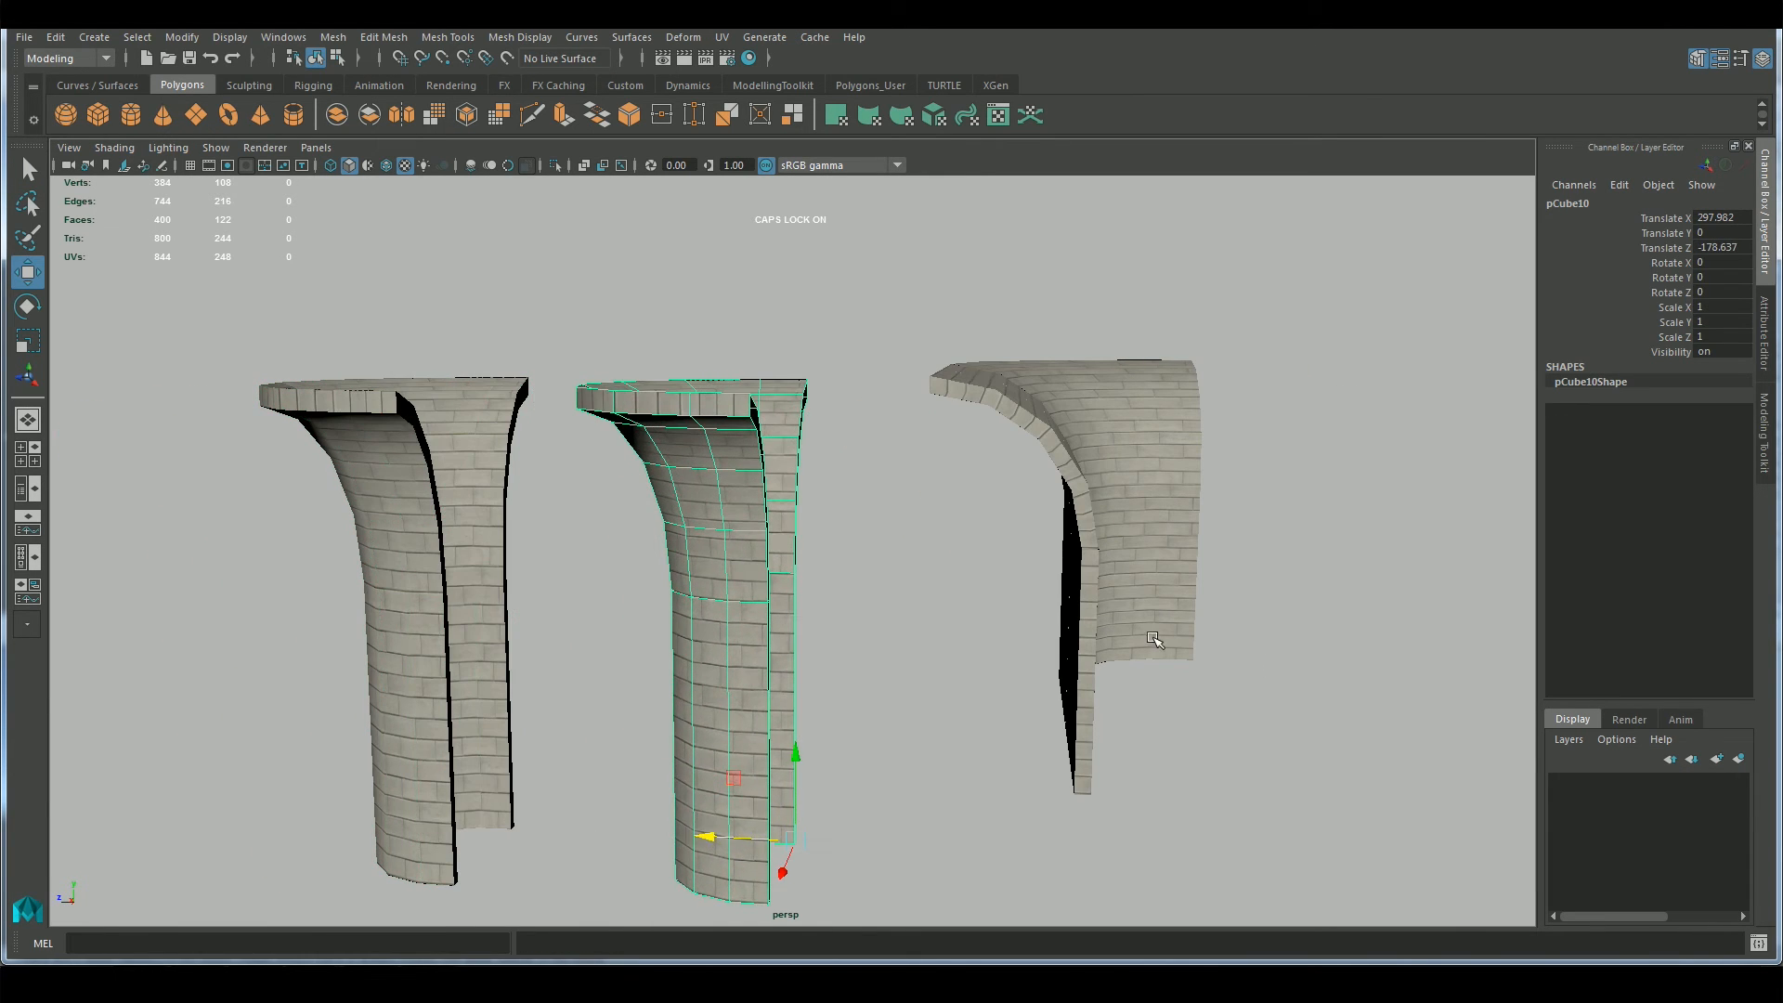
pyautogui.press('r')
pyautogui.press('Return')
# Vertex-snap the mirrored half against the original half to close the round column
pyautogui.keyDown('alt'); pyautogui.moveTo(1058, 658); pyautogui.dragTo(701, 743); pyautogui.keyUp('alt')
pyautogui.press('w')
pyautogui.press('v')
pyautogui.moveTo(815, 693); pyautogui.dragTo(612, 695)
pyautogui.keyDown('alt'); pyautogui.moveTo(752, 612); pyautogui.dragTo(1108, 660); pyautogui.keyUp('alt')
pyautogui.click(933, 679)
pyautogui.keyDown('alt'); pyautogui.moveTo(1108, 660); pyautogui.dragTo(975, 747, button='middle'); pyautogui.keyUp('alt')
# Combine the two column halves into one mesh and center its pivot
pyautogui.click(1064, 455)
pyautogui.keyDown('shift'); pyautogui.click(1042, 439); pyautogui.keyUp('shift')
pyautogui.click(1762, 432)
pyautogui.click(1588, 553)
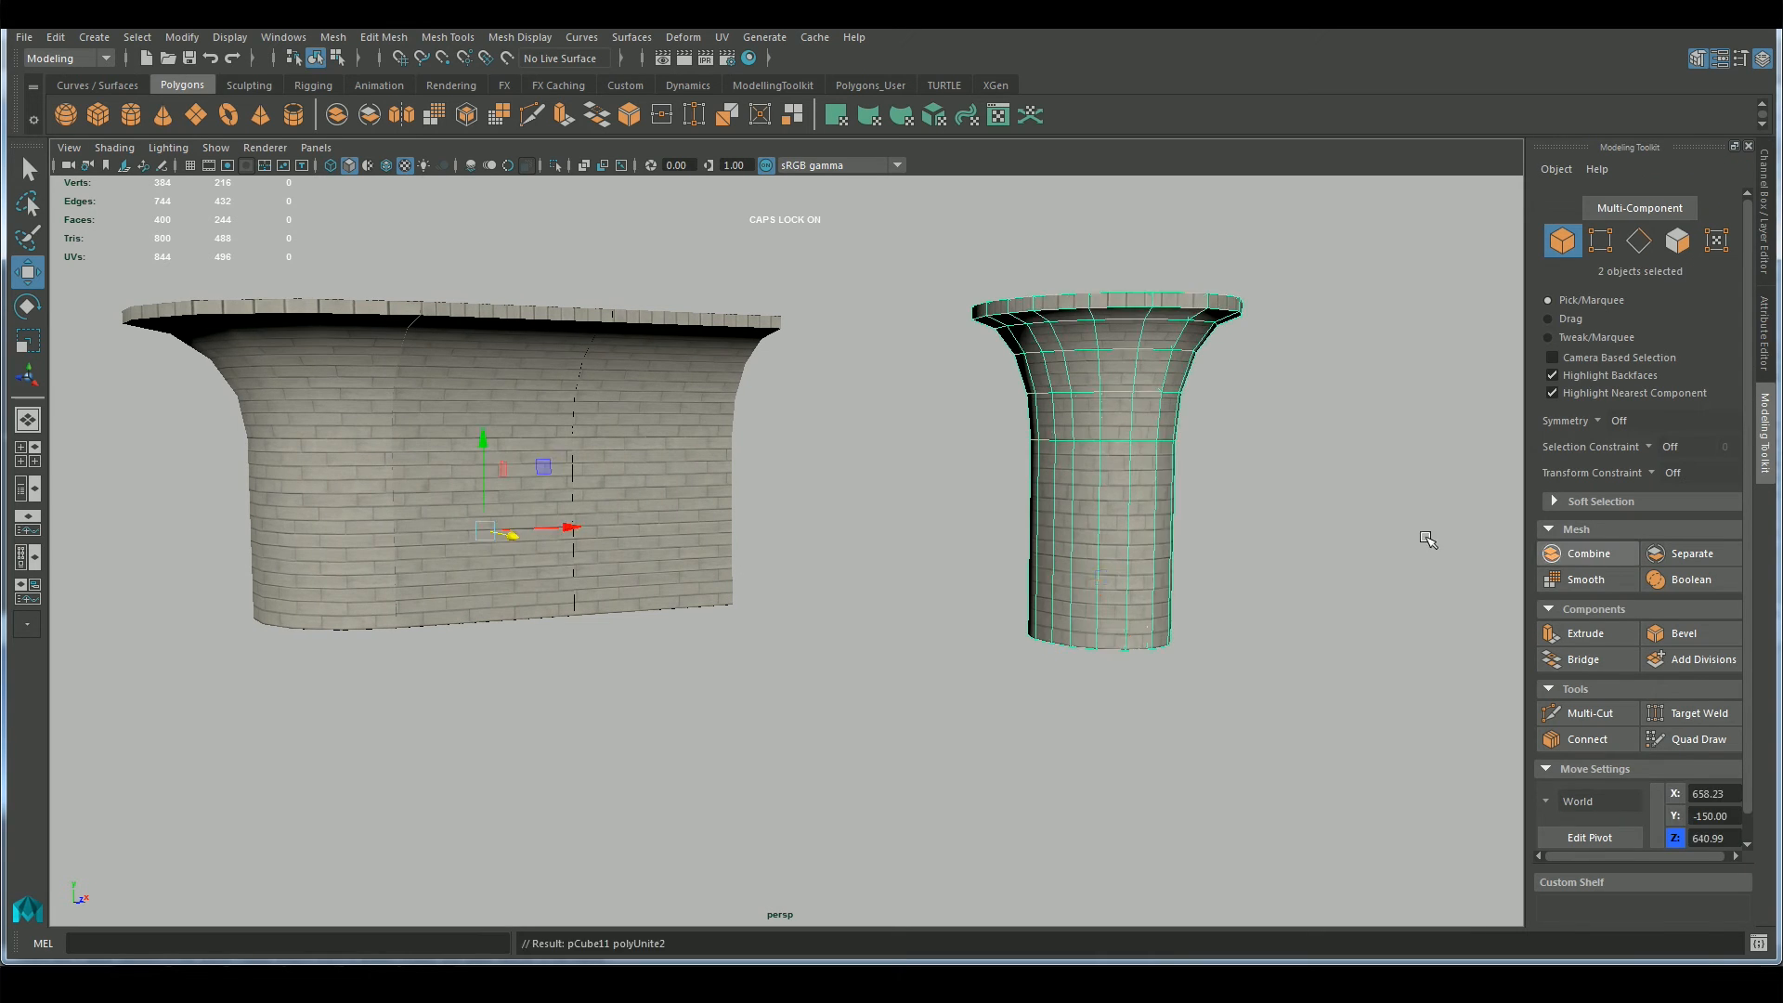
pyautogui.click(180, 38)
pyautogui.click(223, 154)
# Move the round column's pivot down to its base at about Y -150
pyautogui.keyDown('alt'); pyautogui.moveTo(1217, 464); pyautogui.dragTo(1177, 496); pyautogui.keyUp('alt')
pyautogui.press('d')
pyautogui.moveTo(1168, 399); pyautogui.dragTo(1172, 580)
pyautogui.press('space')
pyautogui.moveTo(1186, 466); pyautogui.dragTo(1181, 506)
pyautogui.press('f')
pyautogui.keyDown('alt'); pyautogui.moveTo(1156, 526); pyautogui.dragTo(883, 698, button='right'); pyautogui.keyUp('alt')
pyautogui.press('d')
pyautogui.moveTo(787, 745); pyautogui.dragTo(788, 753)
pyautogui.press('space')
pyautogui.moveTo(1033, 662); pyautogui.dragTo(1036, 622)
# Move the round column to about X -405 and farther along Z, away from the wall pieces
pyautogui.keyDown('alt'); pyautogui.moveTo(1040, 636); pyautogui.dragTo(1134, 784); pyautogui.keyUp('alt')
pyautogui.keyDown('alt'); pyautogui.moveTo(1134, 784); pyautogui.dragTo(1031, 687, button='right'); pyautogui.keyUp('alt')
pyautogui.moveTo(1072, 566); pyautogui.dragTo(627, 599)
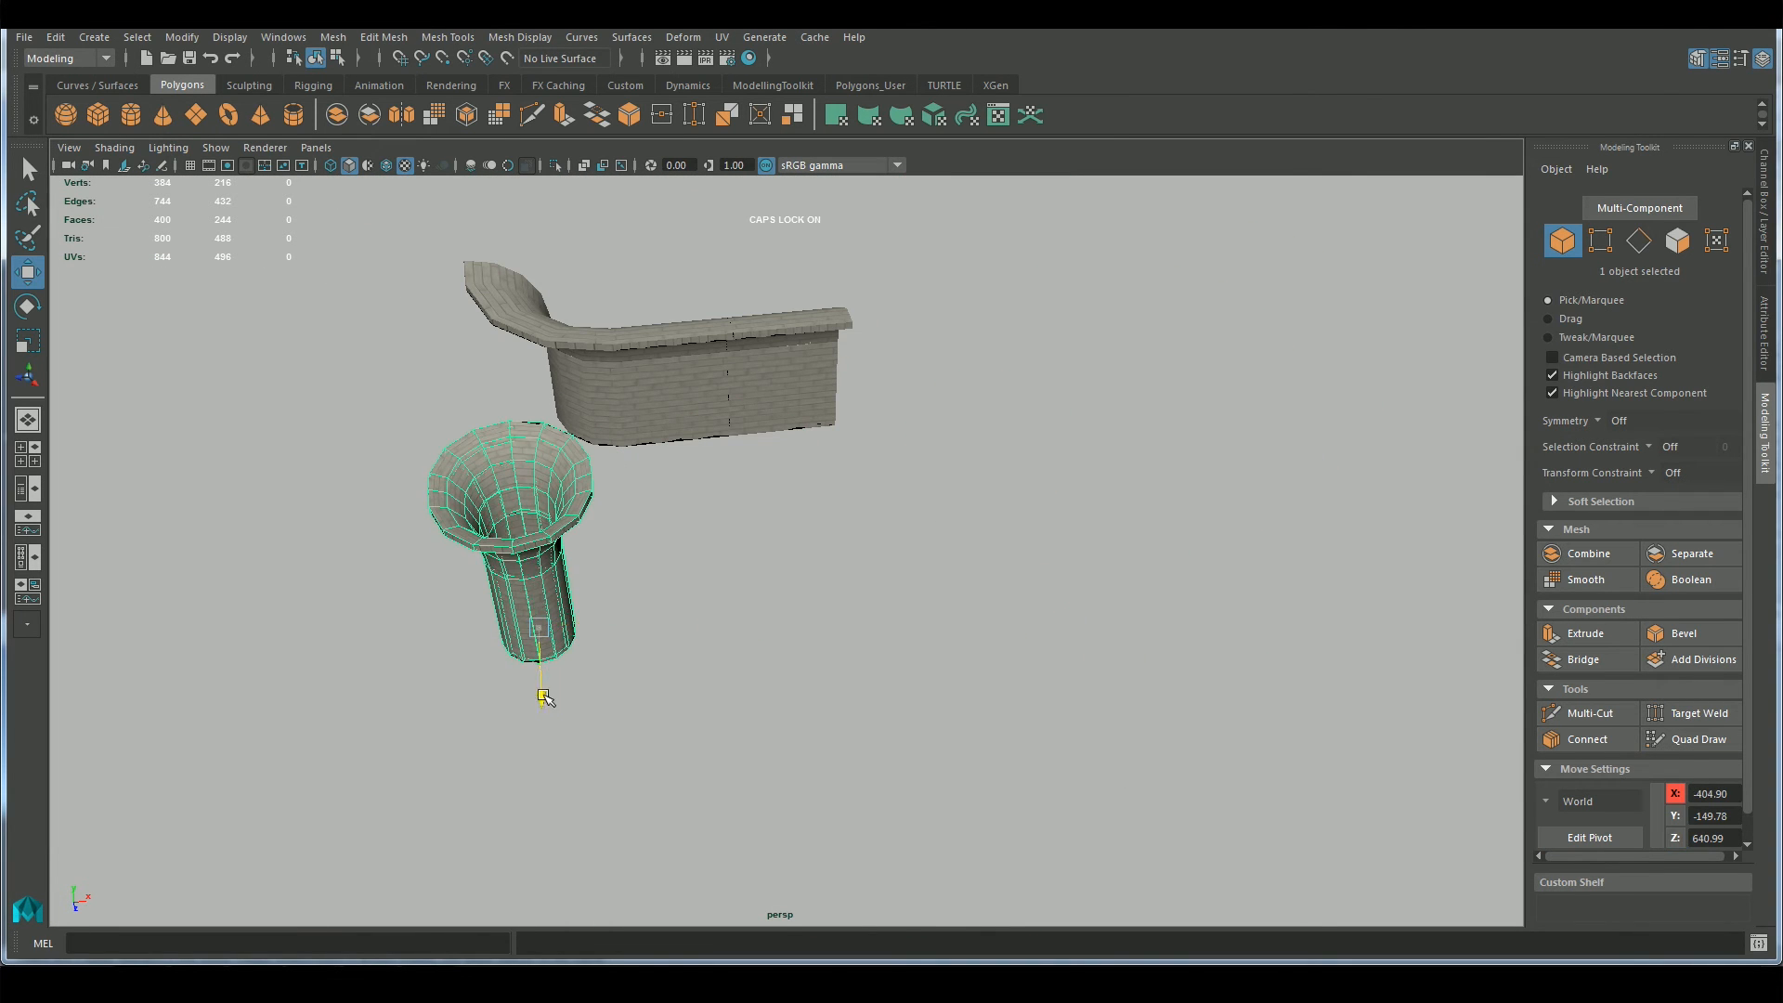
pyautogui.moveTo(545, 700); pyautogui.dragTo(541, 737)
# Try out a second copy of the round column beside the first, and delete the extra copy
pyautogui.hotkey('ctrl', 'd')
pyautogui.moveTo(639, 680); pyautogui.dragTo(1119, 636)
pyautogui.click(999, 748)
pyautogui.keyDown('alt'); pyautogui.moveTo(999, 748); pyautogui.dragTo(933, 612); pyautogui.keyUp('alt')
pyautogui.keyDown('alt'); pyautogui.moveTo(933, 612); pyautogui.dragTo(1022, 719, button='right'); pyautogui.keyUp('alt')
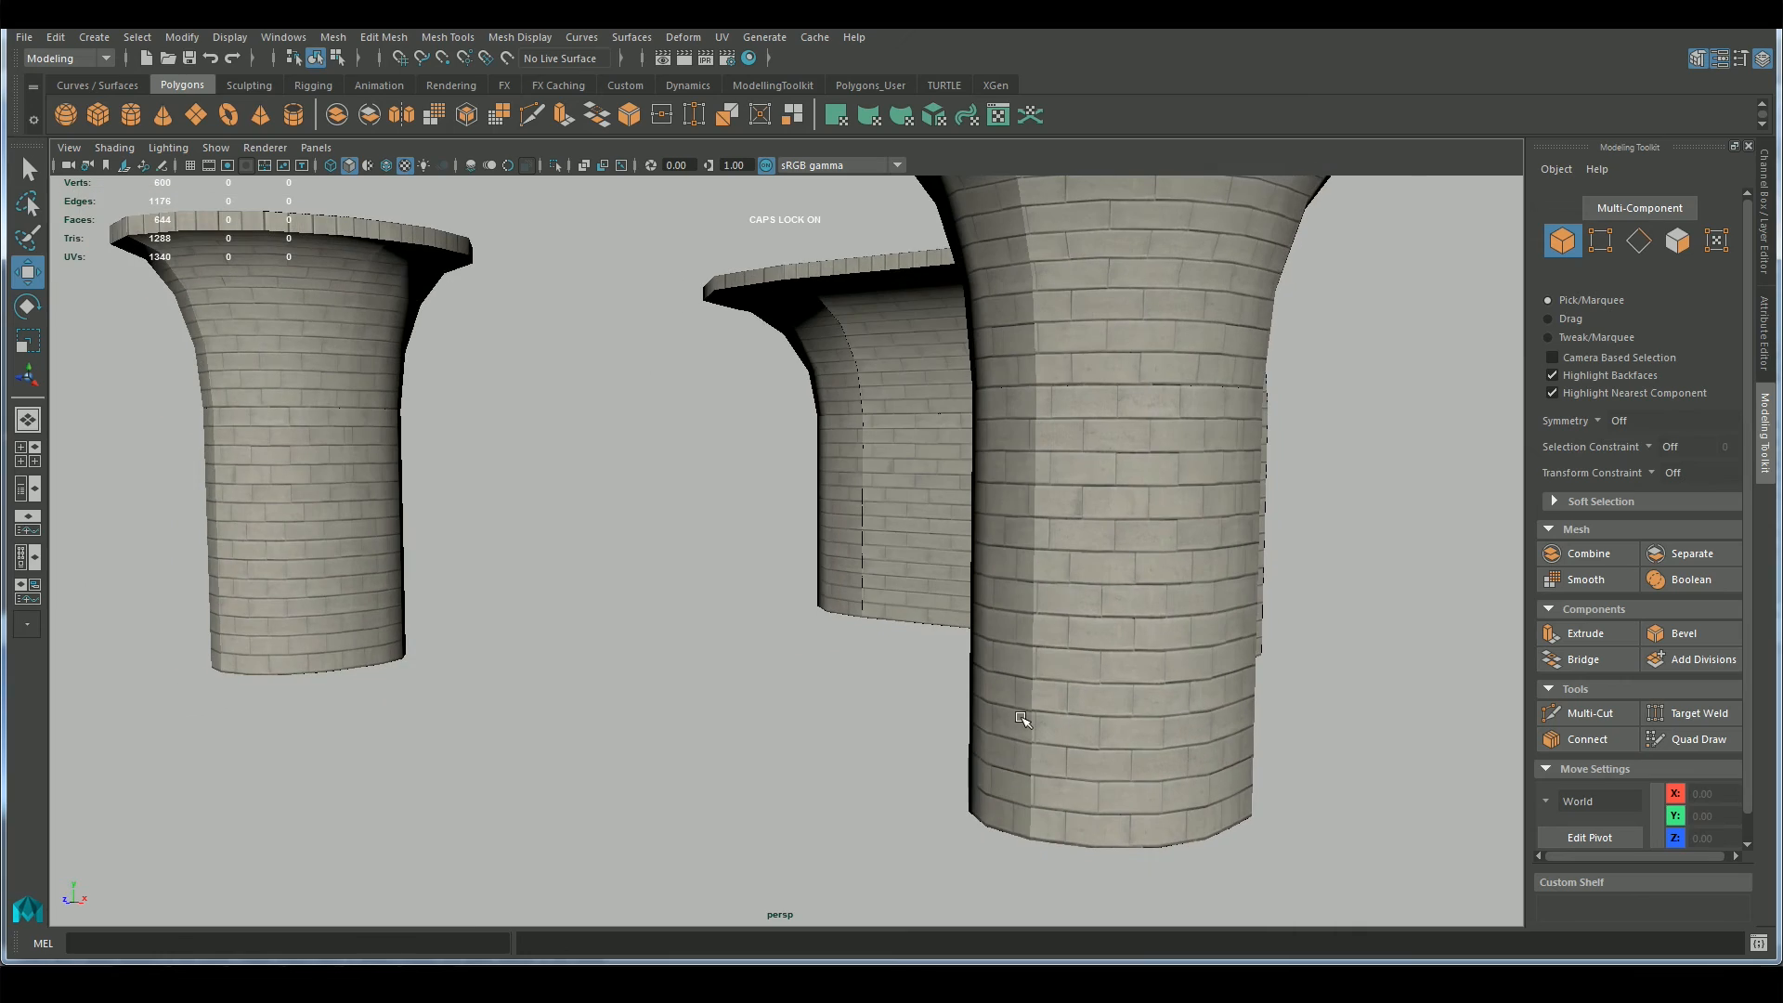
pyautogui.keyDown('alt'); pyautogui.moveTo(725, 697); pyautogui.dragTo(815, 687); pyautogui.keyUp('alt')
pyautogui.keyDown('alt'); pyautogui.moveTo(815, 687); pyautogui.dragTo(743, 631, button='right'); pyautogui.keyUp('alt')
pyautogui.click(1071, 618)
pyautogui.press('Delete')
pyautogui.click(710, 557)
pyautogui.keyDown('alt'); pyautogui.moveTo(891, 613); pyautogui.dragTo(961, 708, button='right'); pyautogui.keyUp('alt')
pyautogui.keyDown('alt'); pyautogui.moveTo(825, 580); pyautogui.dragTo(863, 655); pyautogui.keyUp('alt')
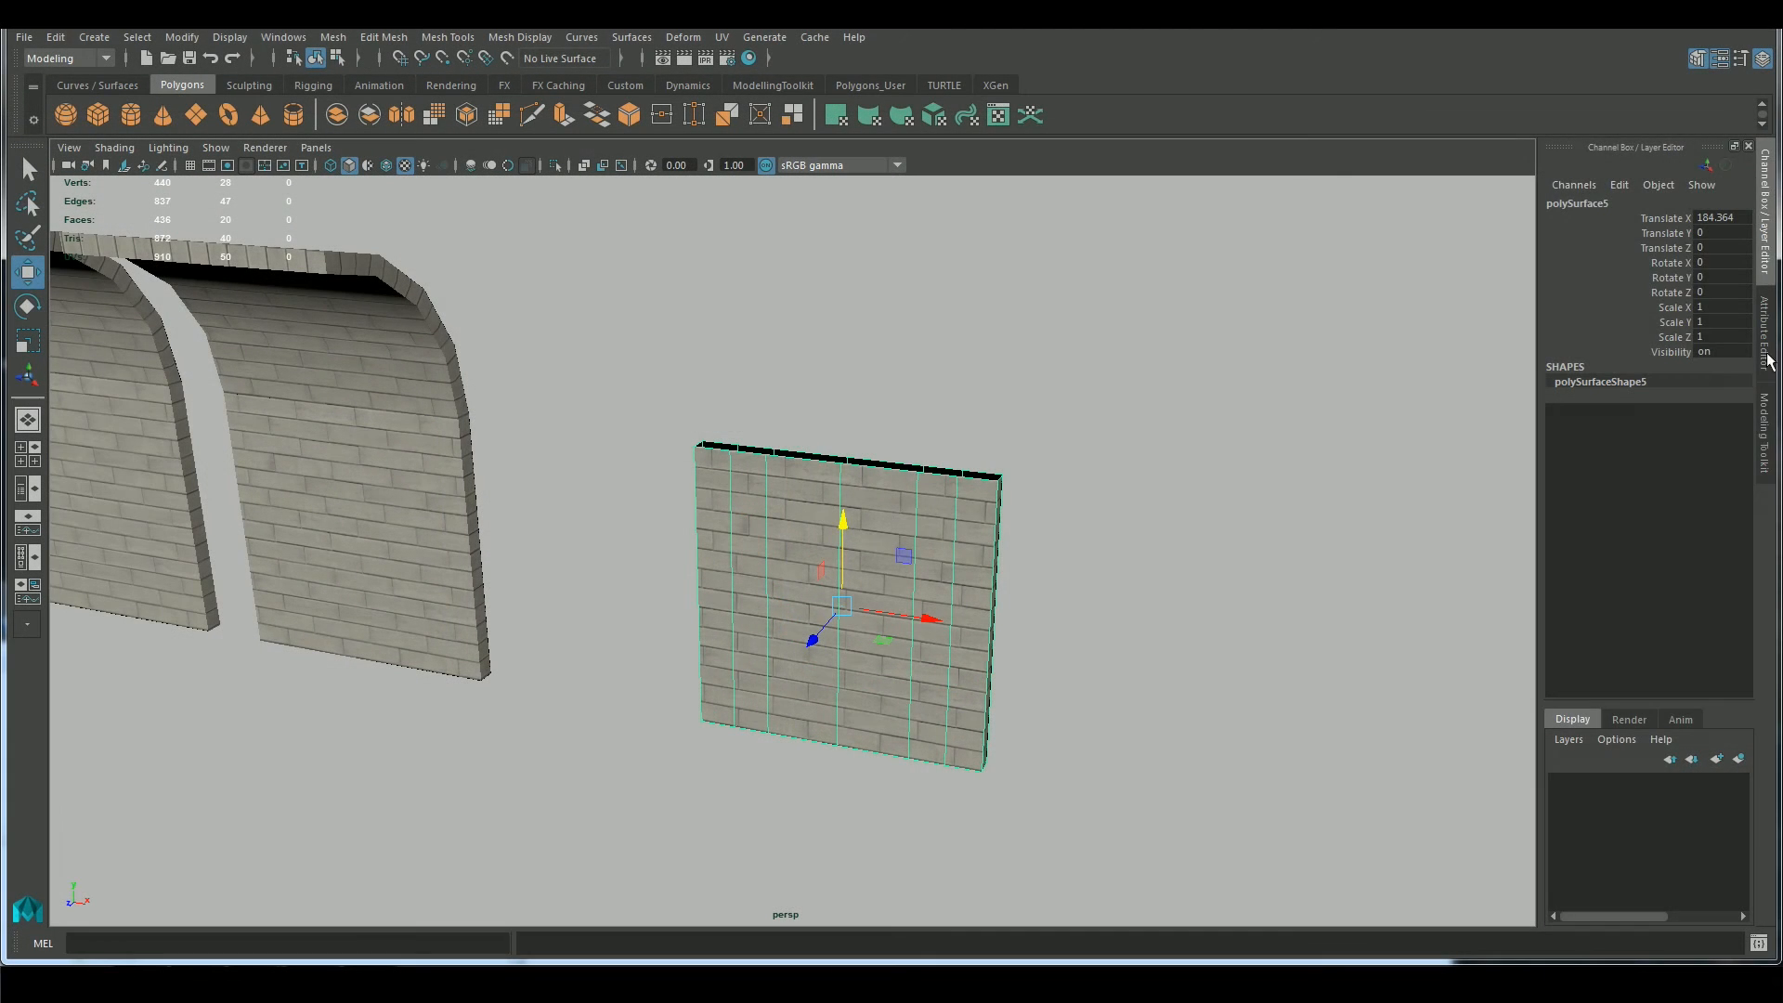
# Insert four vertical edge loops in the flat wall panel with Multi-Cut, two flanking the center and one near each side edge
pyautogui.click(1766, 435)
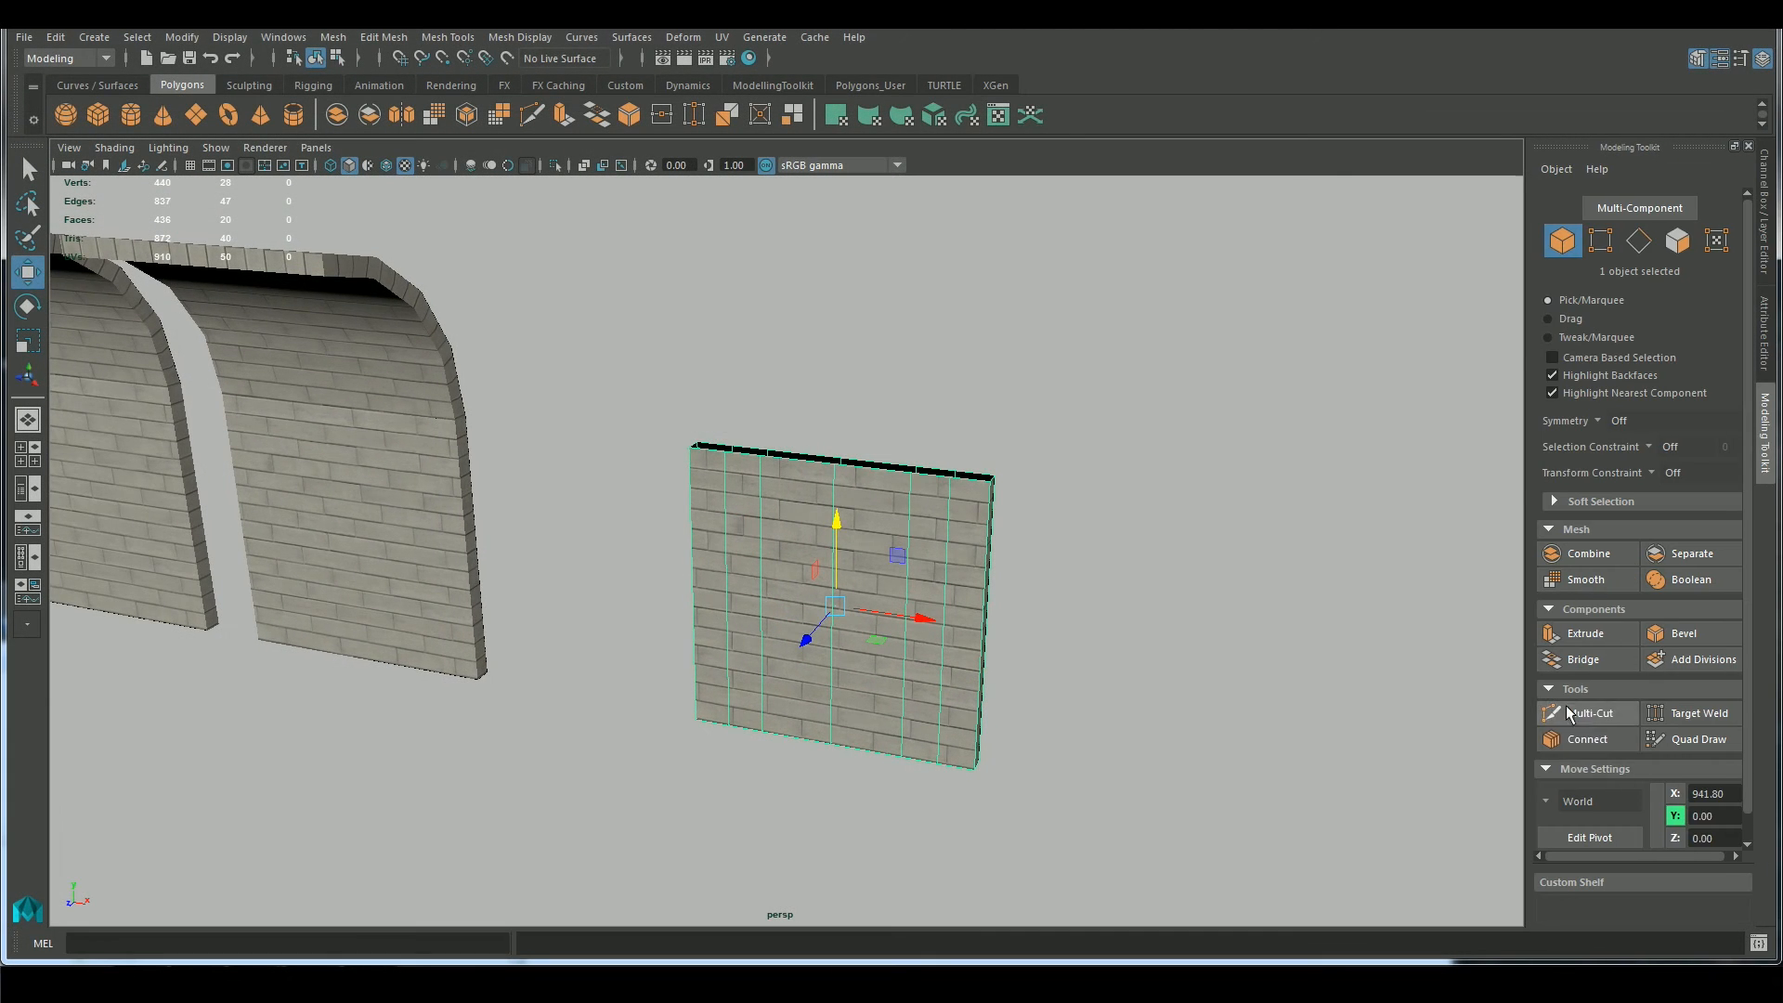
pyautogui.click(1590, 713)
pyautogui.keyDown('alt'); pyautogui.moveTo(1127, 709); pyautogui.dragTo(943, 776); pyautogui.keyUp('alt')
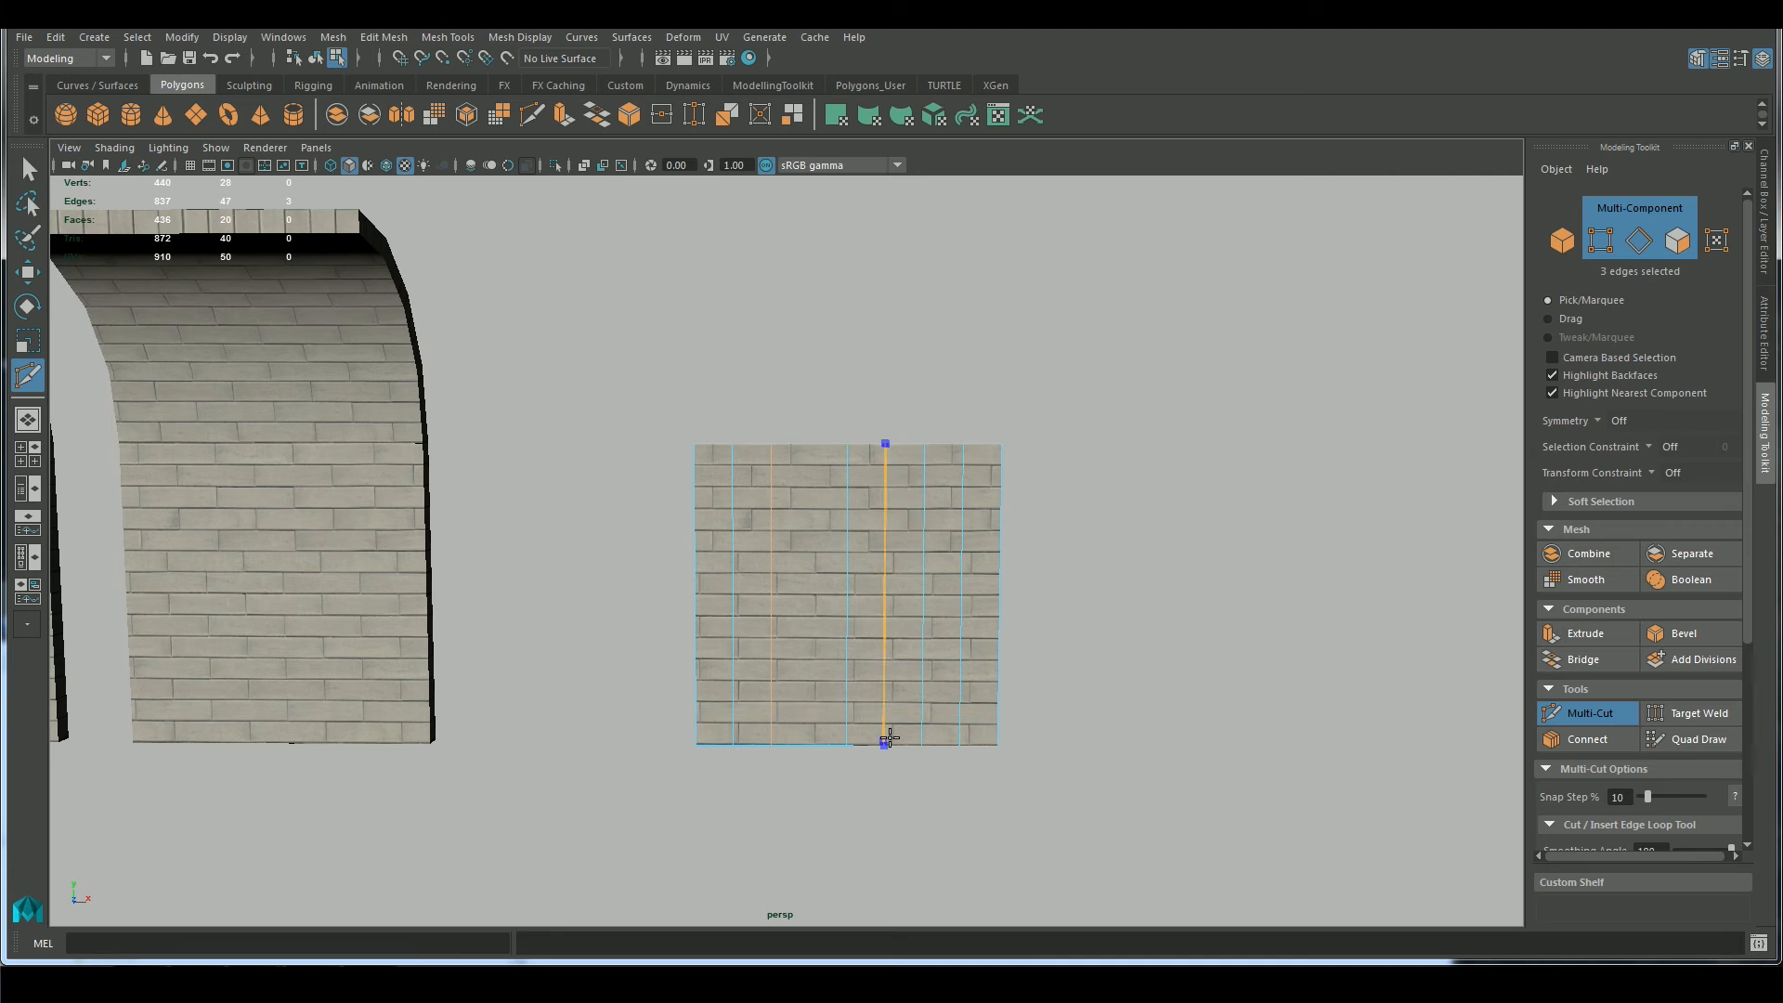
pyautogui.keyDown('ctrl'); pyautogui.click(809, 734); pyautogui.keyUp('ctrl')
pyautogui.moveTo(1136, 765)
pyautogui.keyDown('alt'); pyautogui.mouseDown()
pyautogui.moveTo(1135, 817)
pyautogui.moveTo(1047, 801)
pyautogui.moveTo(1120, 804)
pyautogui.moveTo(1124, 782)
pyautogui.mouseUp(); pyautogui.keyUp('alt')
pyautogui.hotkey('ctrl', 'z')
pyautogui.hotkey('ctrl', 'z')
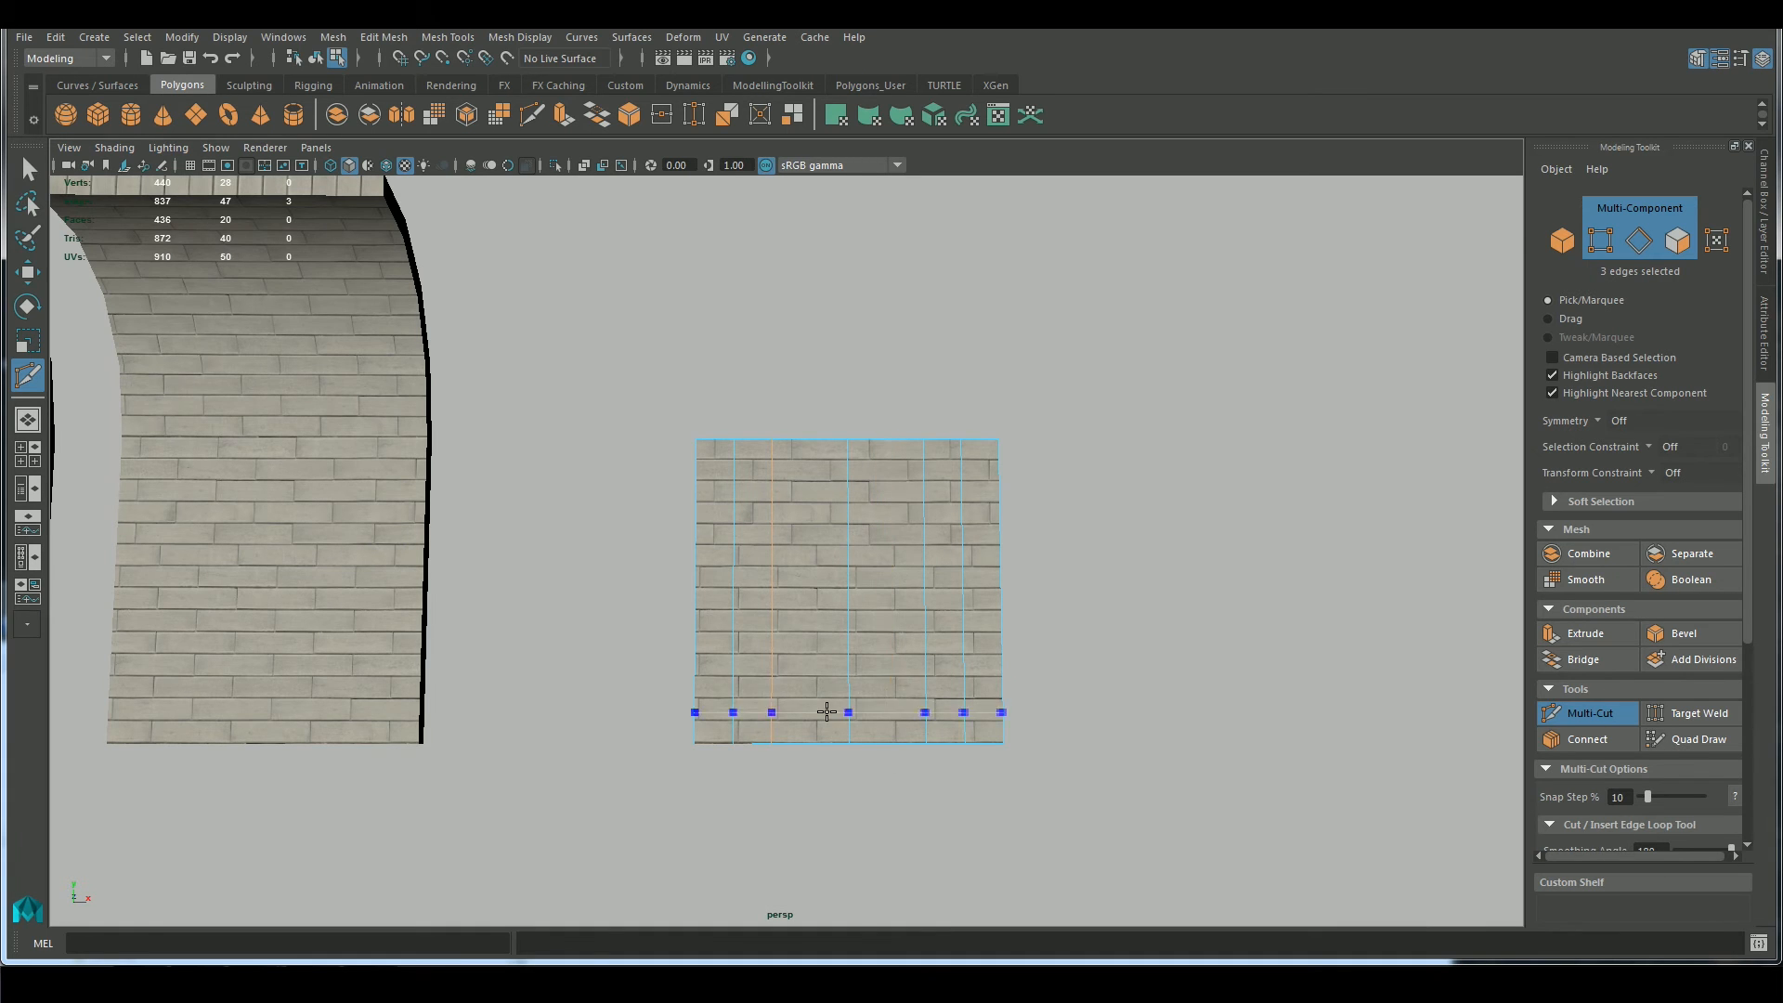
pyautogui.keyDown('alt'); pyautogui.moveTo(995, 748); pyautogui.dragTo(924, 754); pyautogui.keyUp('alt')
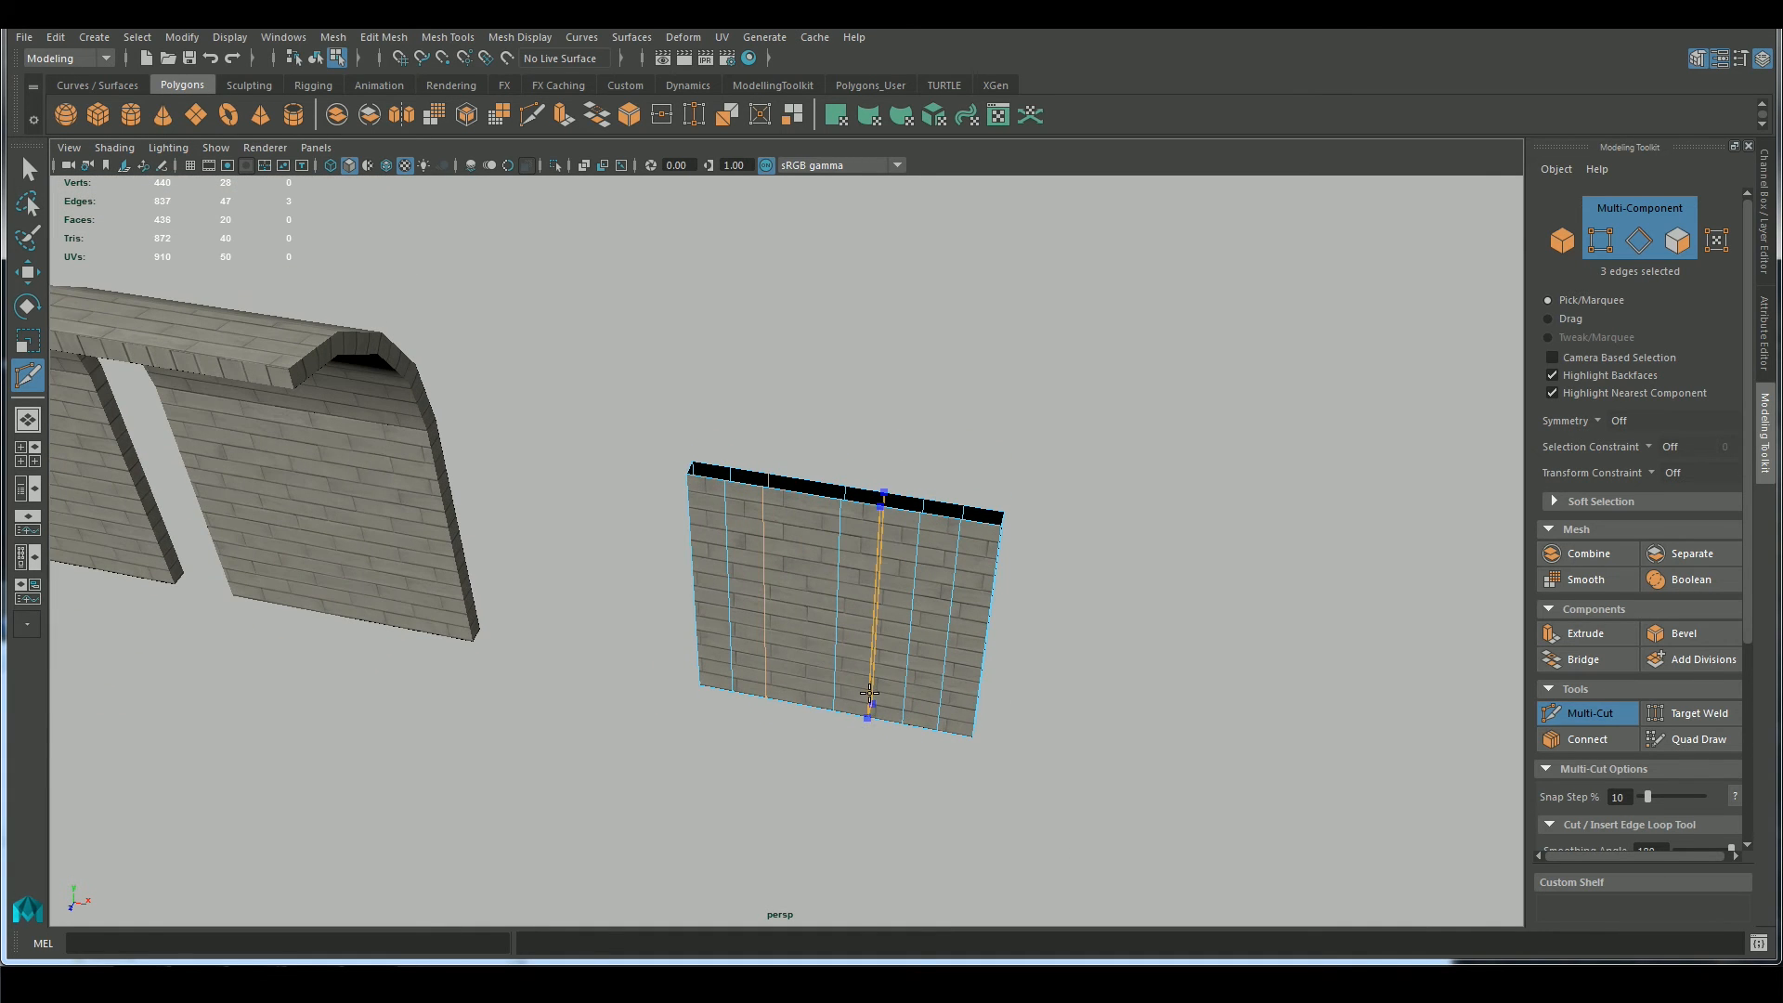
pyautogui.keyDown('ctrl'); pyautogui.click(800, 687); pyautogui.keyUp('ctrl')
pyautogui.keyDown('alt'); pyautogui.moveTo(1158, 808); pyautogui.dragTo(1021, 762); pyautogui.keyUp('alt')
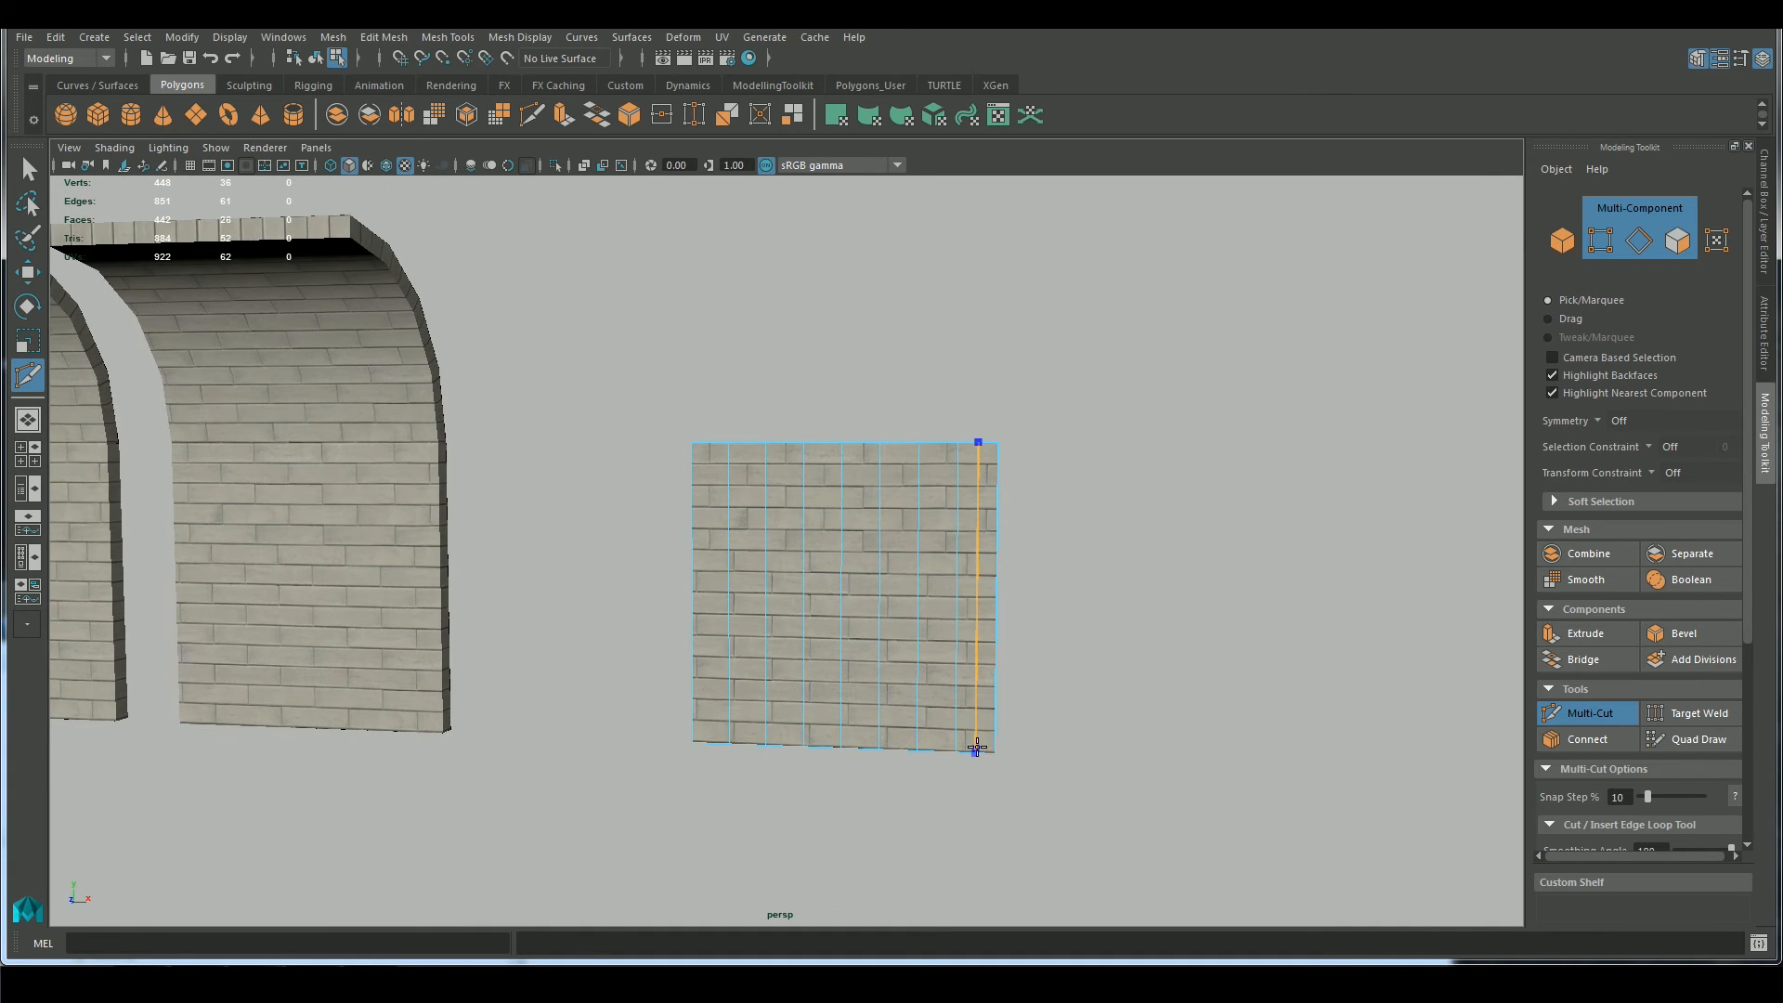
pyautogui.keyDown('ctrl'); pyautogui.click(712, 733); pyautogui.keyUp('ctrl')
# Apply a nonlinear Bend deformer to the subdivided flat wall panel
pyautogui.press('w')
pyautogui.moveTo(840, 467); pyautogui.dragTo(925, 443, button='right')
pyautogui.click(721, 39)
pyautogui.moveTo(684, 39)
pyautogui.moveTo(783, 259)
pyautogui.click(954, 268)
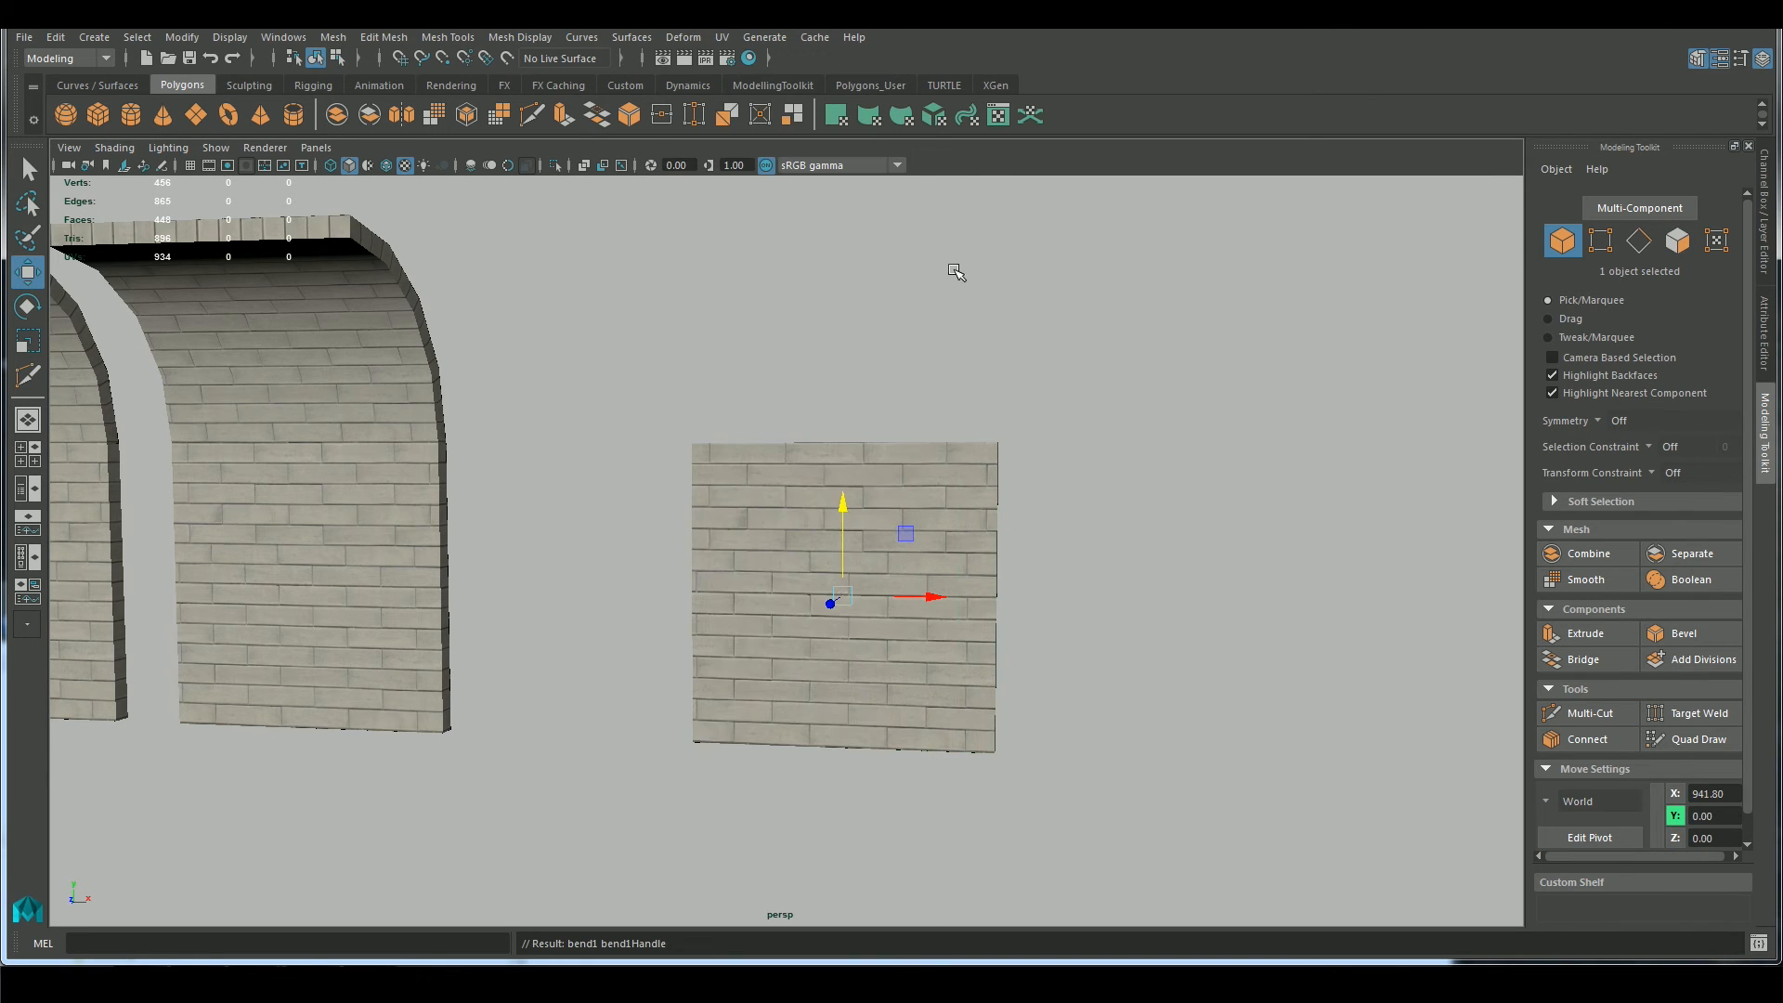
# In wireframe display, rotate the bend handle about -90 degrees around Z and set the bend's Curvature to 90
pyautogui.keyDown('alt'); pyautogui.moveTo(546, 180); pyautogui.dragTo(545, 193); pyautogui.keyUp('alt')
pyautogui.click(331, 165)
pyautogui.press('e')
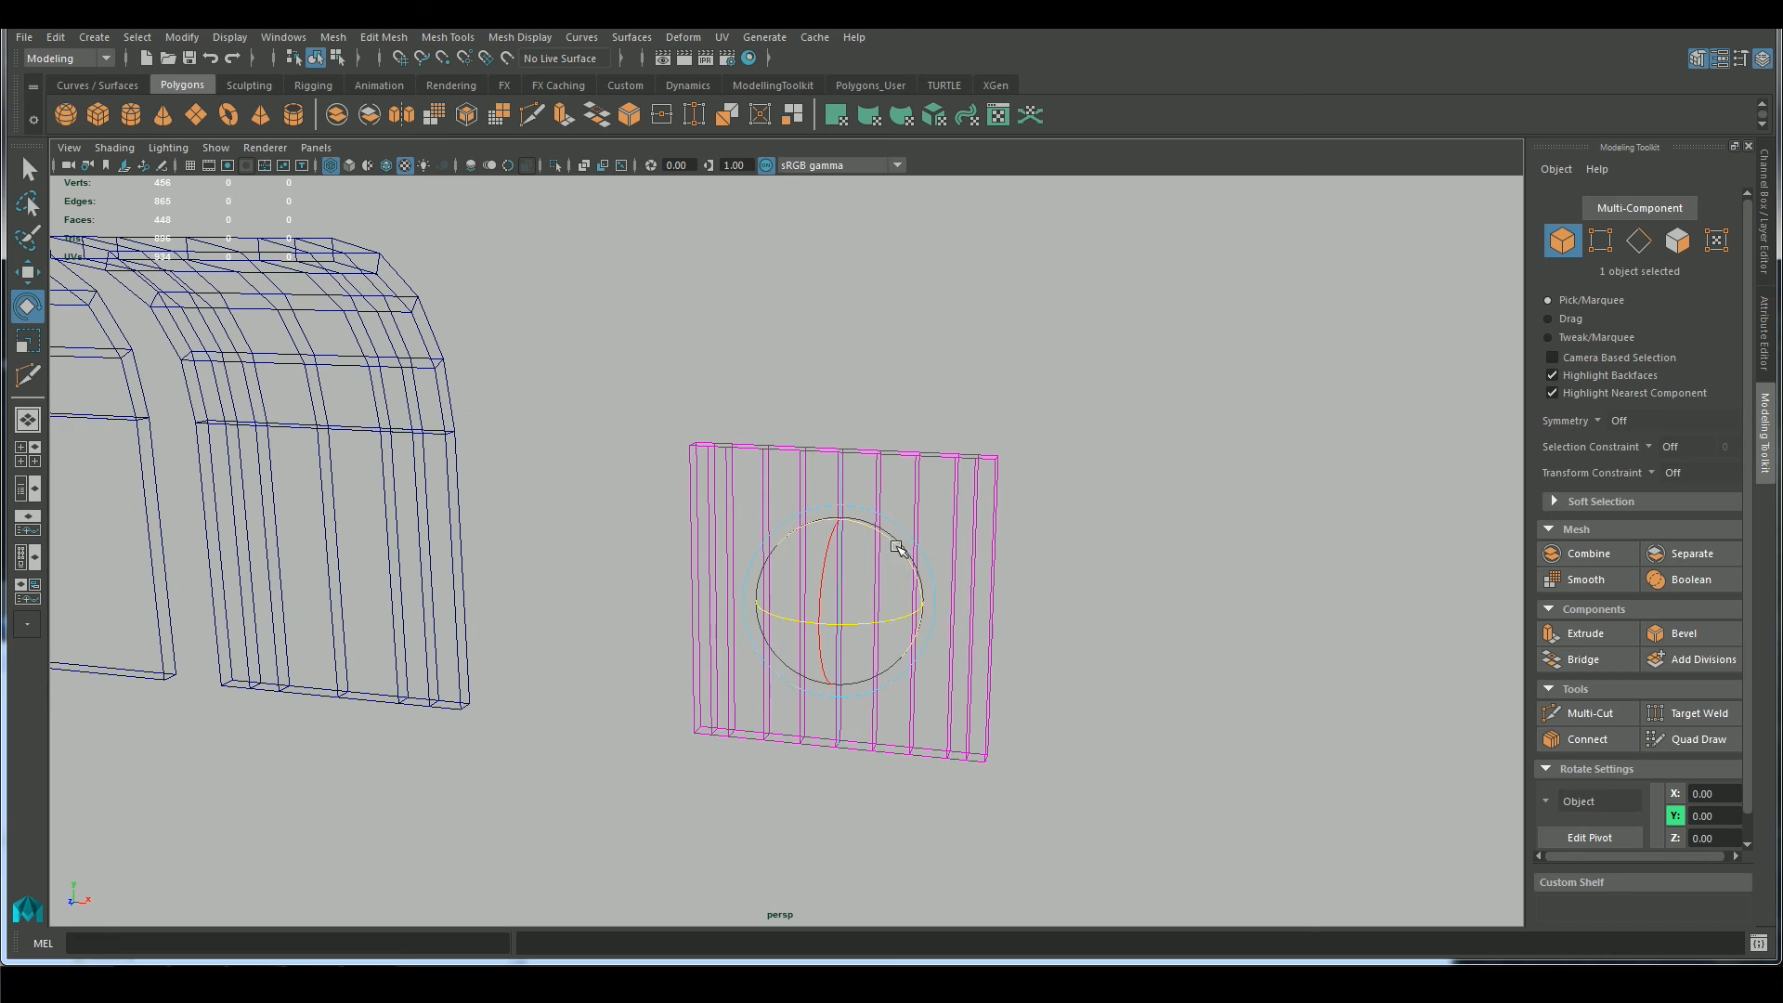
pyautogui.click(1764, 219)
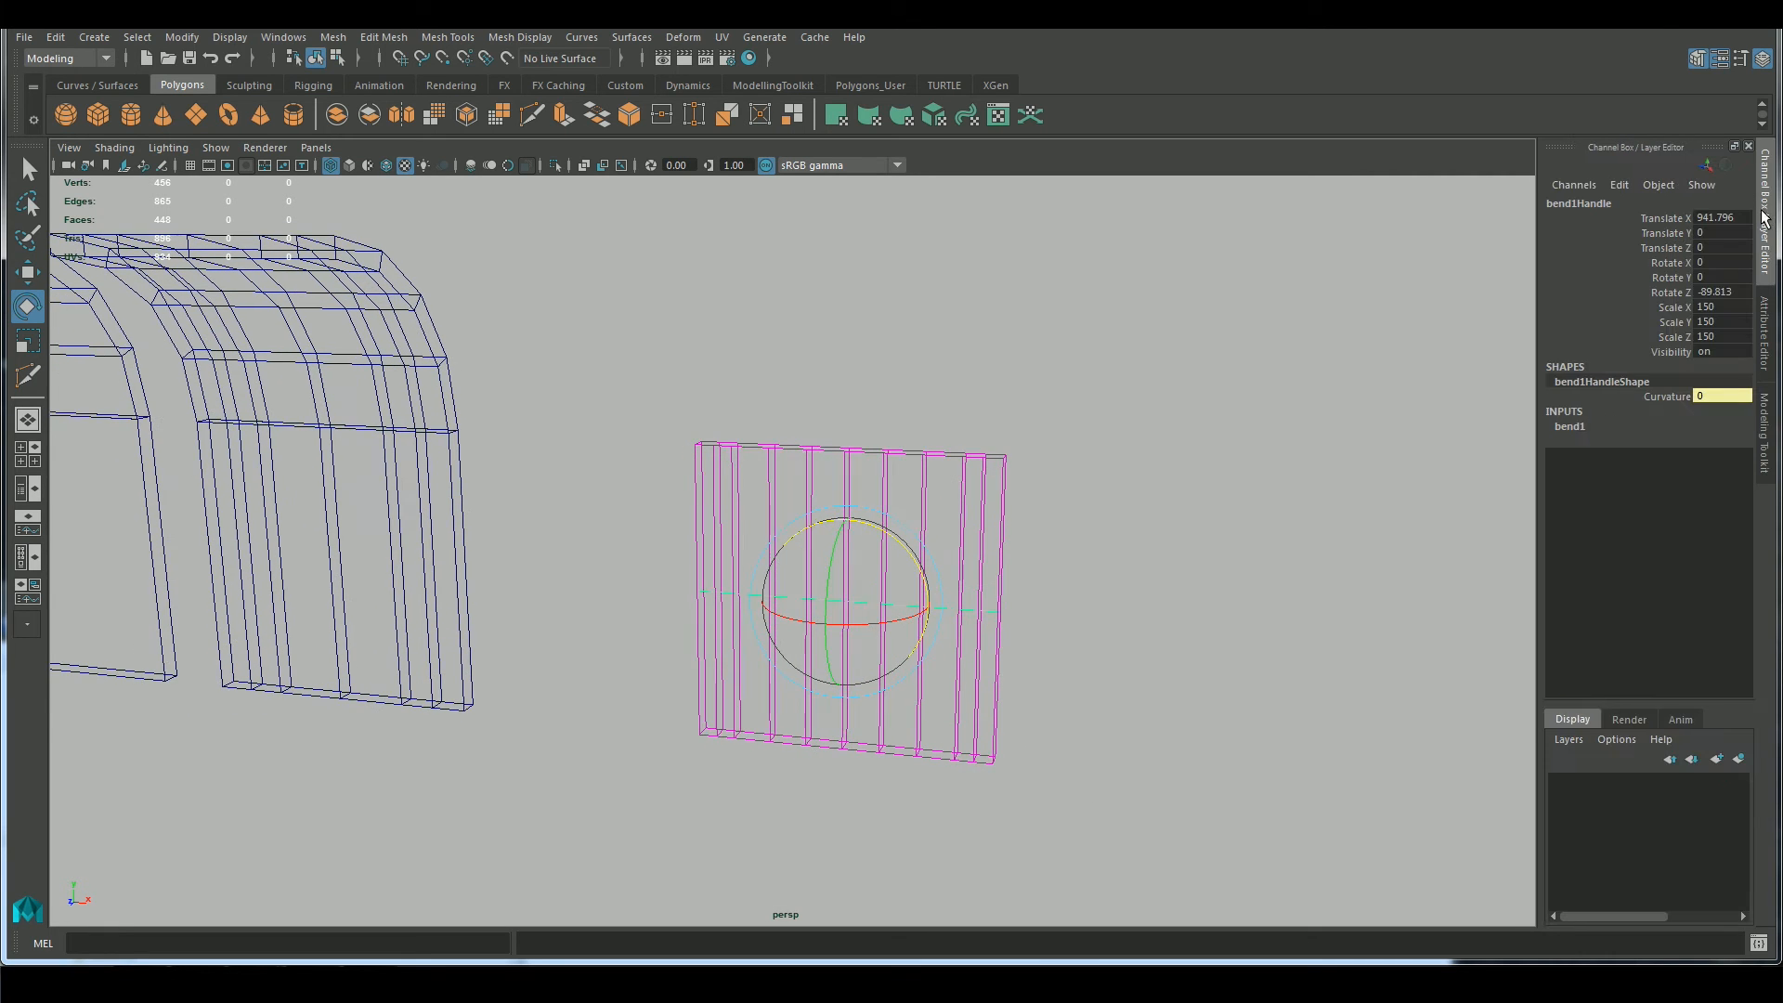
pyautogui.click(1569, 427)
pyautogui.write('90')
pyautogui.press('Return')
# Set the bend handle's Rotate Y and Rotate Z to 90, and restore the shaded display
pyautogui.keyDown('alt'); pyautogui.moveTo(1214, 645); pyautogui.dragTo(1161, 639); pyautogui.keyUp('alt')
pyautogui.moveTo(806, 576); pyautogui.dragTo(864, 470)
pyautogui.press('Return')
pyautogui.moveTo(1021, 687)
pyautogui.keyDown('alt'); pyautogui.mouseDown()
pyautogui.moveTo(1067, 745)
pyautogui.moveTo(1054, 729)
pyautogui.mouseUp(); pyautogui.keyUp('alt')
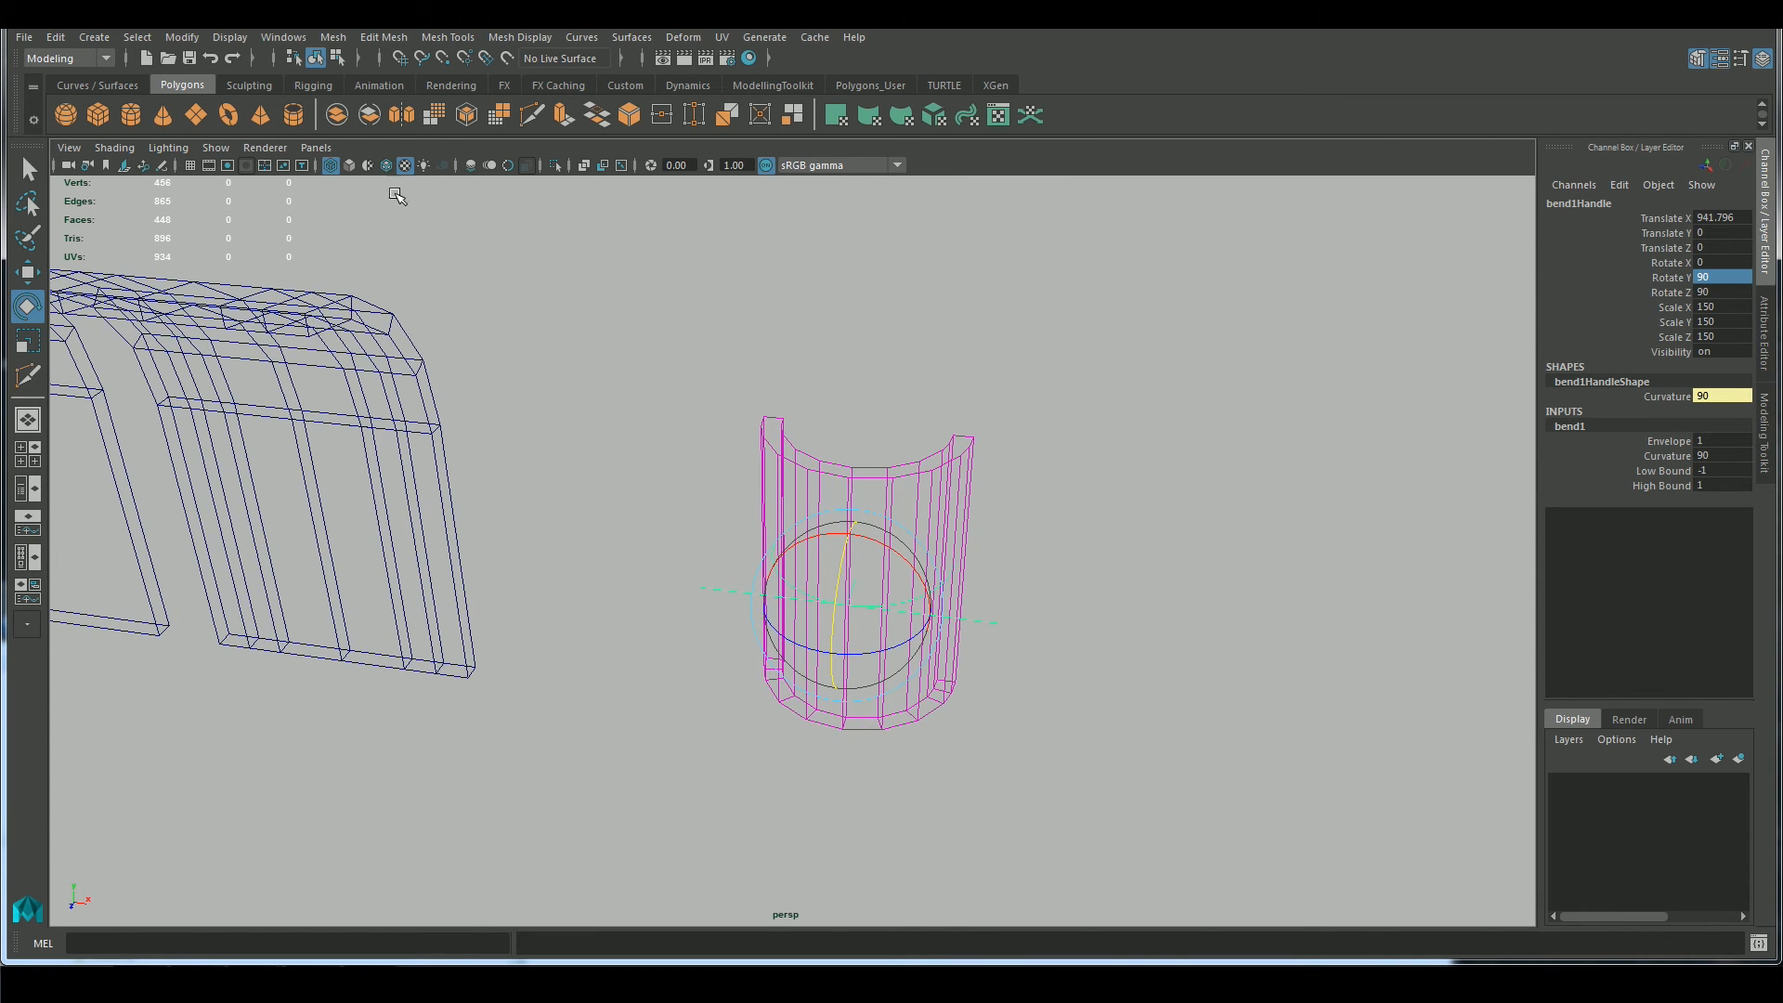
pyautogui.click(350, 167)
pyautogui.moveTo(1087, 594)
pyautogui.keyDown('alt'); pyautogui.mouseDown()
pyautogui.moveTo(1117, 490)
pyautogui.moveTo(1022, 502)
pyautogui.moveTo(1105, 529)
pyautogui.mouseUp(); pyautogui.keyUp('alt')
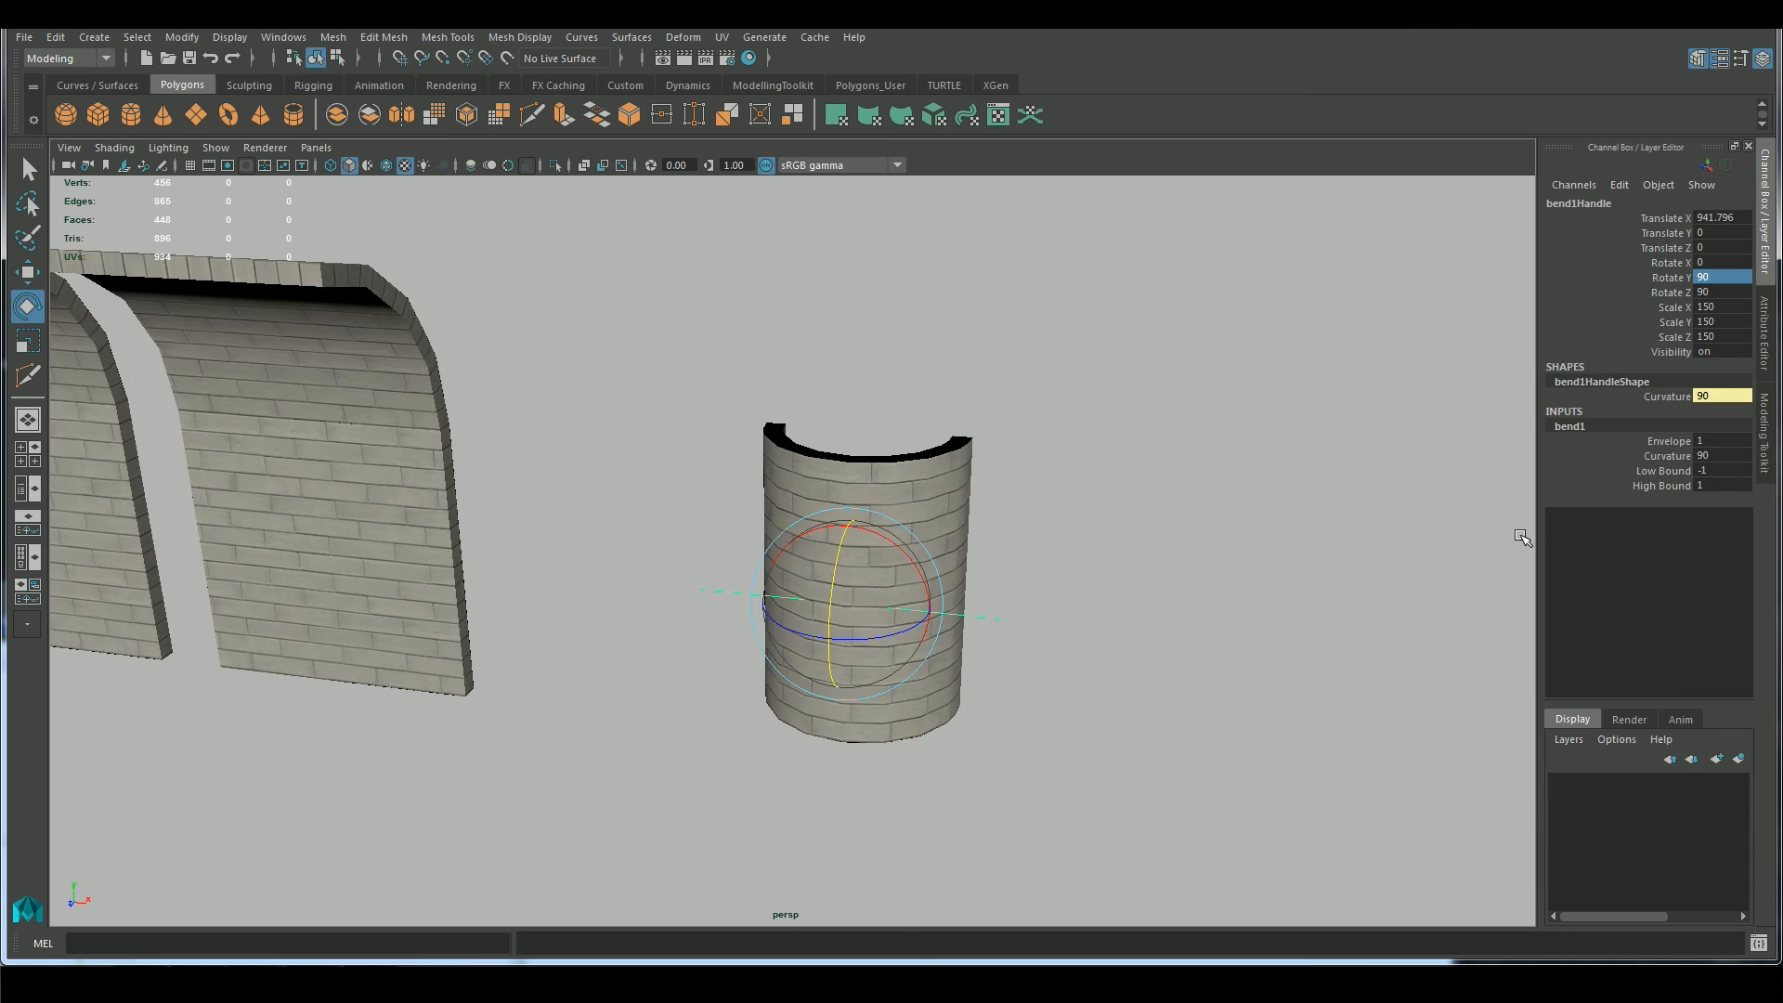
# Set the bend's Low Bound to -0.5 and High Bound to 0.5
pyautogui.click(1667, 471)
pyautogui.moveTo(1232, 530); pyautogui.dragTo(1286, 543, button='middle')
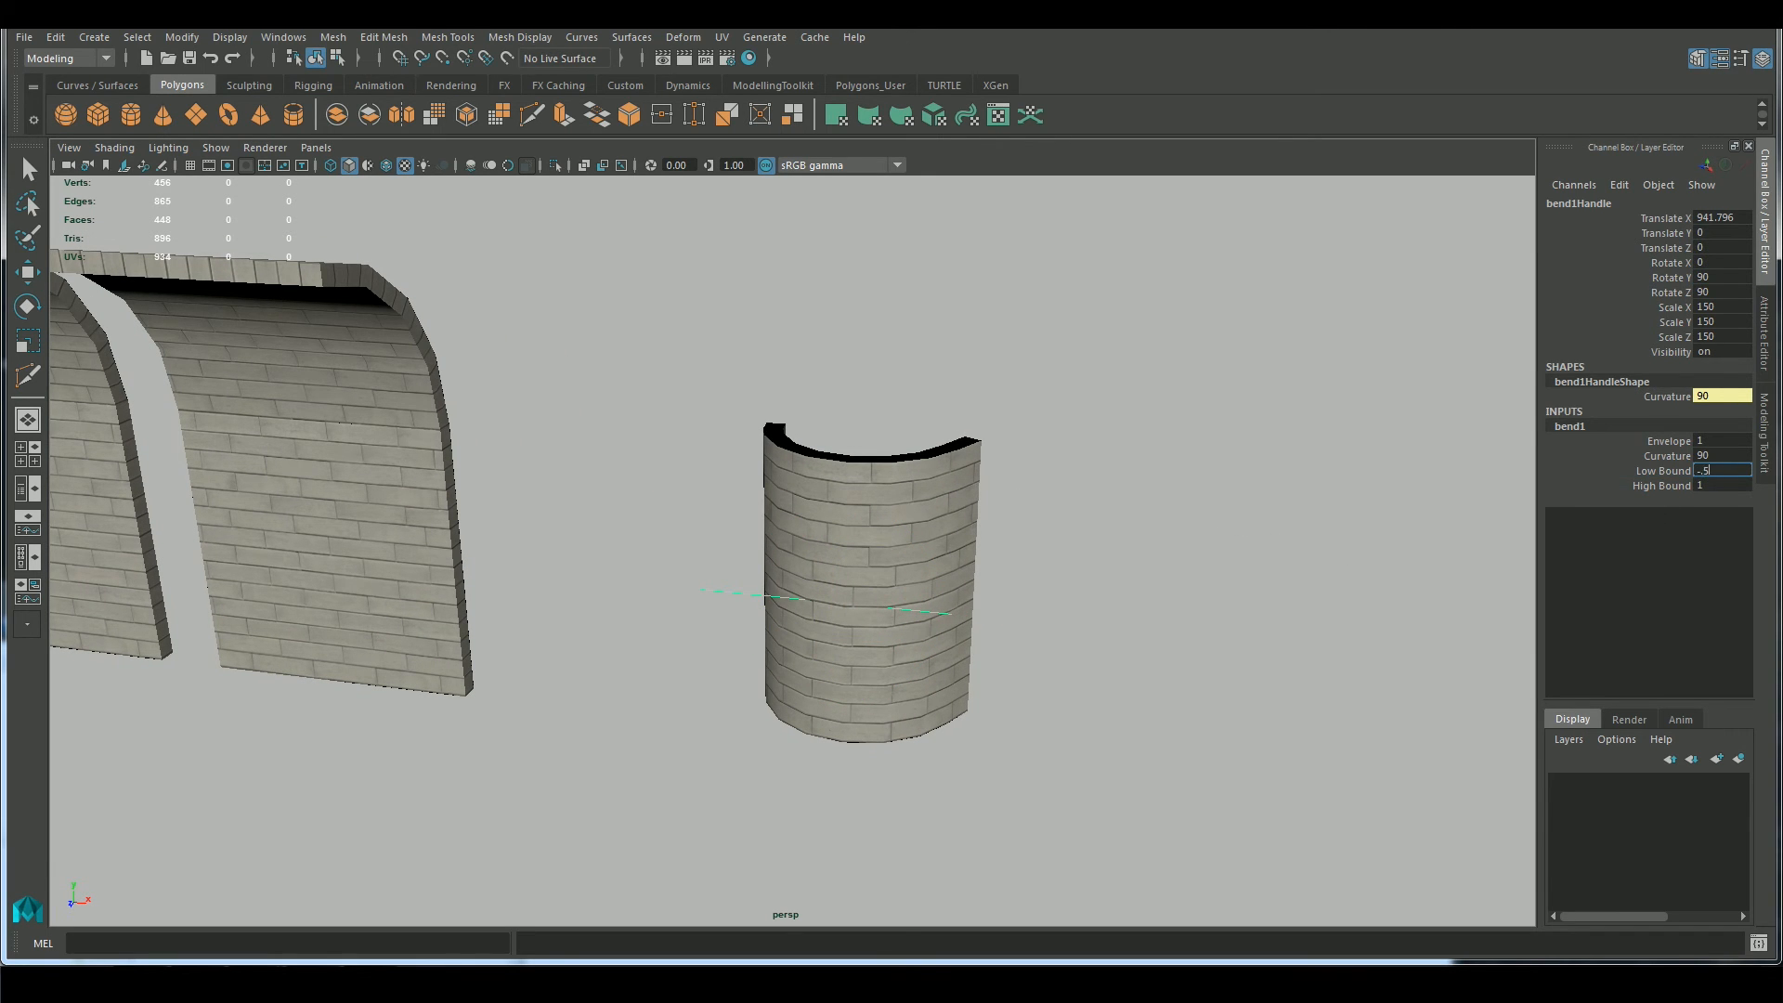
pyautogui.write('-.5')
pyautogui.press('Return')
pyautogui.write('.5')
pyautogui.press('Return')
pyautogui.keyDown('alt'); pyautogui.moveTo(1110, 394); pyautogui.dragTo(868, 580); pyautogui.keyUp('alt')
pyautogui.click(840, 655)
pyautogui.press('e')
pyautogui.keyDown('alt'); pyautogui.moveTo(868, 650); pyautogui.dragTo(716, 616); pyautogui.keyUp('alt')
pyautogui.hotkey('ctrl', 'z')
pyautogui.hotkey('ctrl', 'z')
pyautogui.hotkey('ctrl', 'z')
pyautogui.press('q')
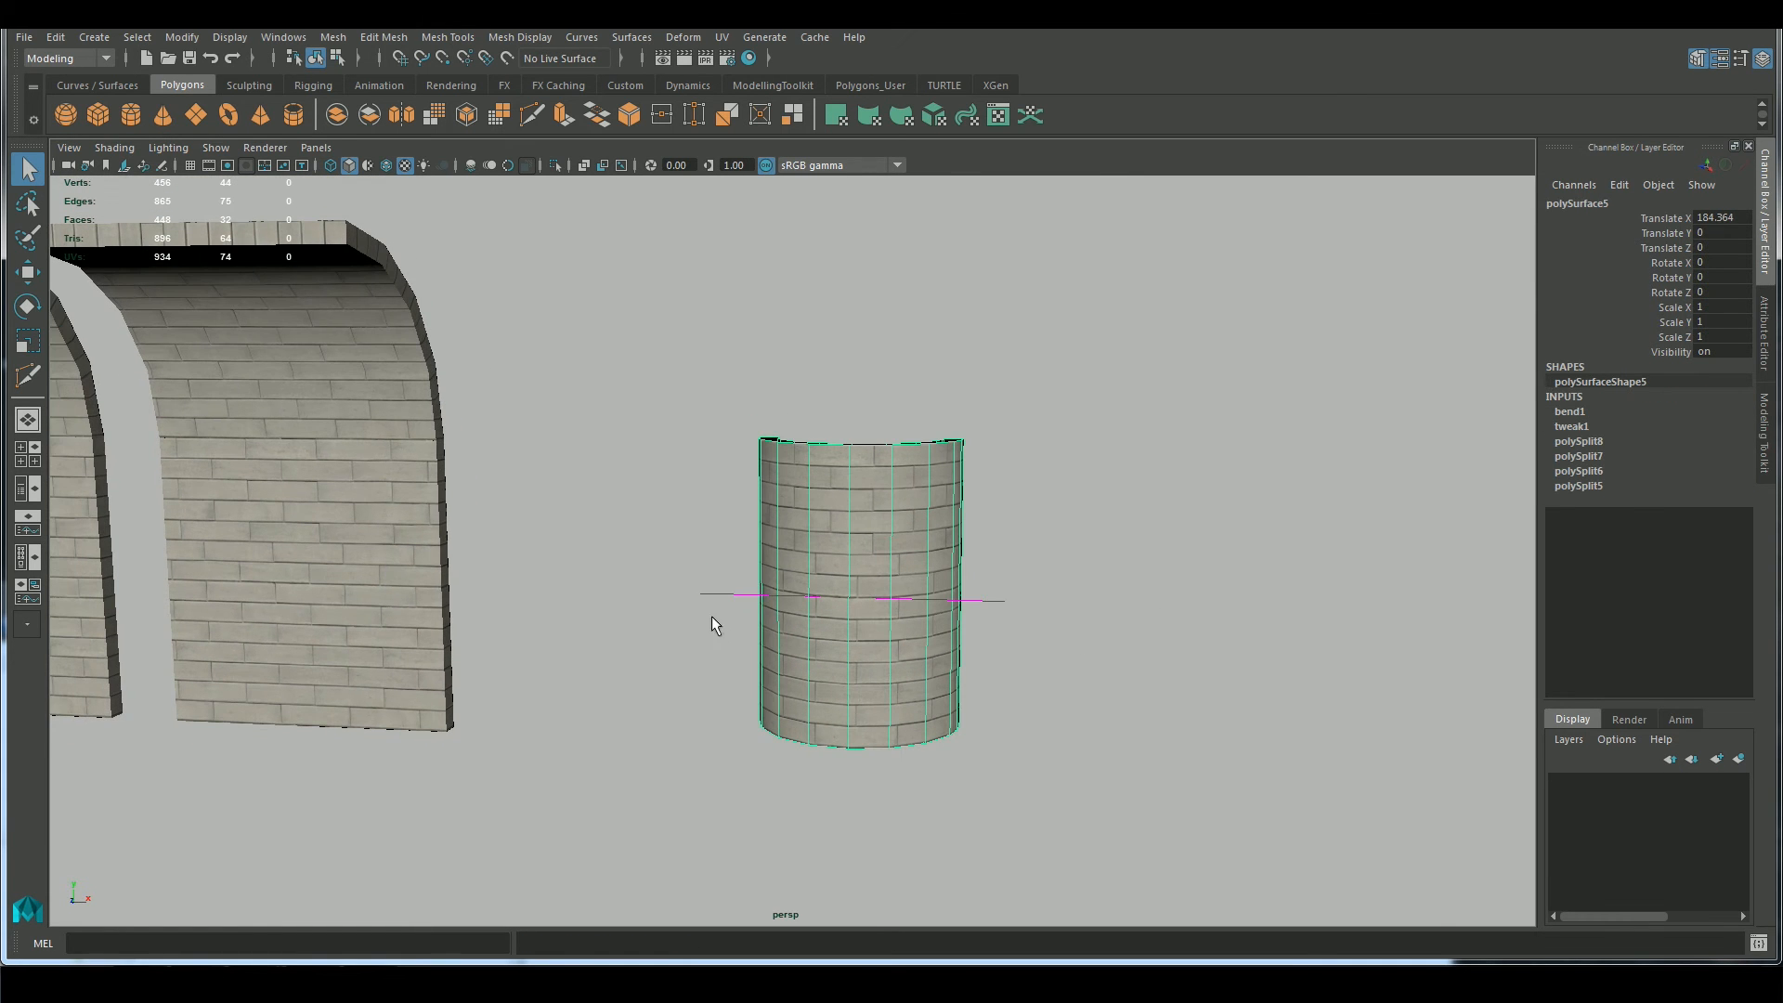
# Delete the construction history of the bent wall panel
pyautogui.click(56, 38)
pyautogui.moveTo(167, 286)
pyautogui.click(372, 290)
# Delete the faces of one vertical half of the bent wall panel
pyautogui.keyDown('alt'); pyautogui.moveTo(1015, 421); pyautogui.dragTo(936, 548); pyautogui.keyUp('alt')
pyautogui.moveTo(930, 468); pyautogui.dragTo(941, 525, button='right')
pyautogui.click(938, 589)
pyautogui.keyDown('alt'); pyautogui.moveTo(938, 589); pyautogui.dragTo(891, 581); pyautogui.keyUp('alt')
pyautogui.keyDown('alt'); pyautogui.moveTo(687, 706); pyautogui.dragTo(928, 725); pyautogui.keyUp('alt')
pyautogui.moveTo(888, 470); pyautogui.dragTo(800, 470, button='right')
pyautogui.keyDown('alt'); pyautogui.moveTo(992, 513); pyautogui.dragTo(884, 574); pyautogui.keyUp('alt')
pyautogui.moveTo(863, 490); pyautogui.dragTo(865, 550, button='right')
pyautogui.keyDown('alt'); pyautogui.moveTo(945, 544); pyautogui.dragTo(933, 465); pyautogui.keyUp('alt')
pyautogui.moveTo(639, 377); pyautogui.dragTo(829, 807)
pyautogui.keyDown('alt'); pyautogui.moveTo(1091, 863); pyautogui.dragTo(819, 597); pyautogui.keyUp('alt')
pyautogui.press('Delete')
# In the top view, move the end face of the remaining half panel along positive Z to reduce the last segment's slant
pyautogui.click(844, 530)
pyautogui.keyDown('alt'); pyautogui.moveTo(843, 530); pyautogui.dragTo(776, 627); pyautogui.keyUp('alt')
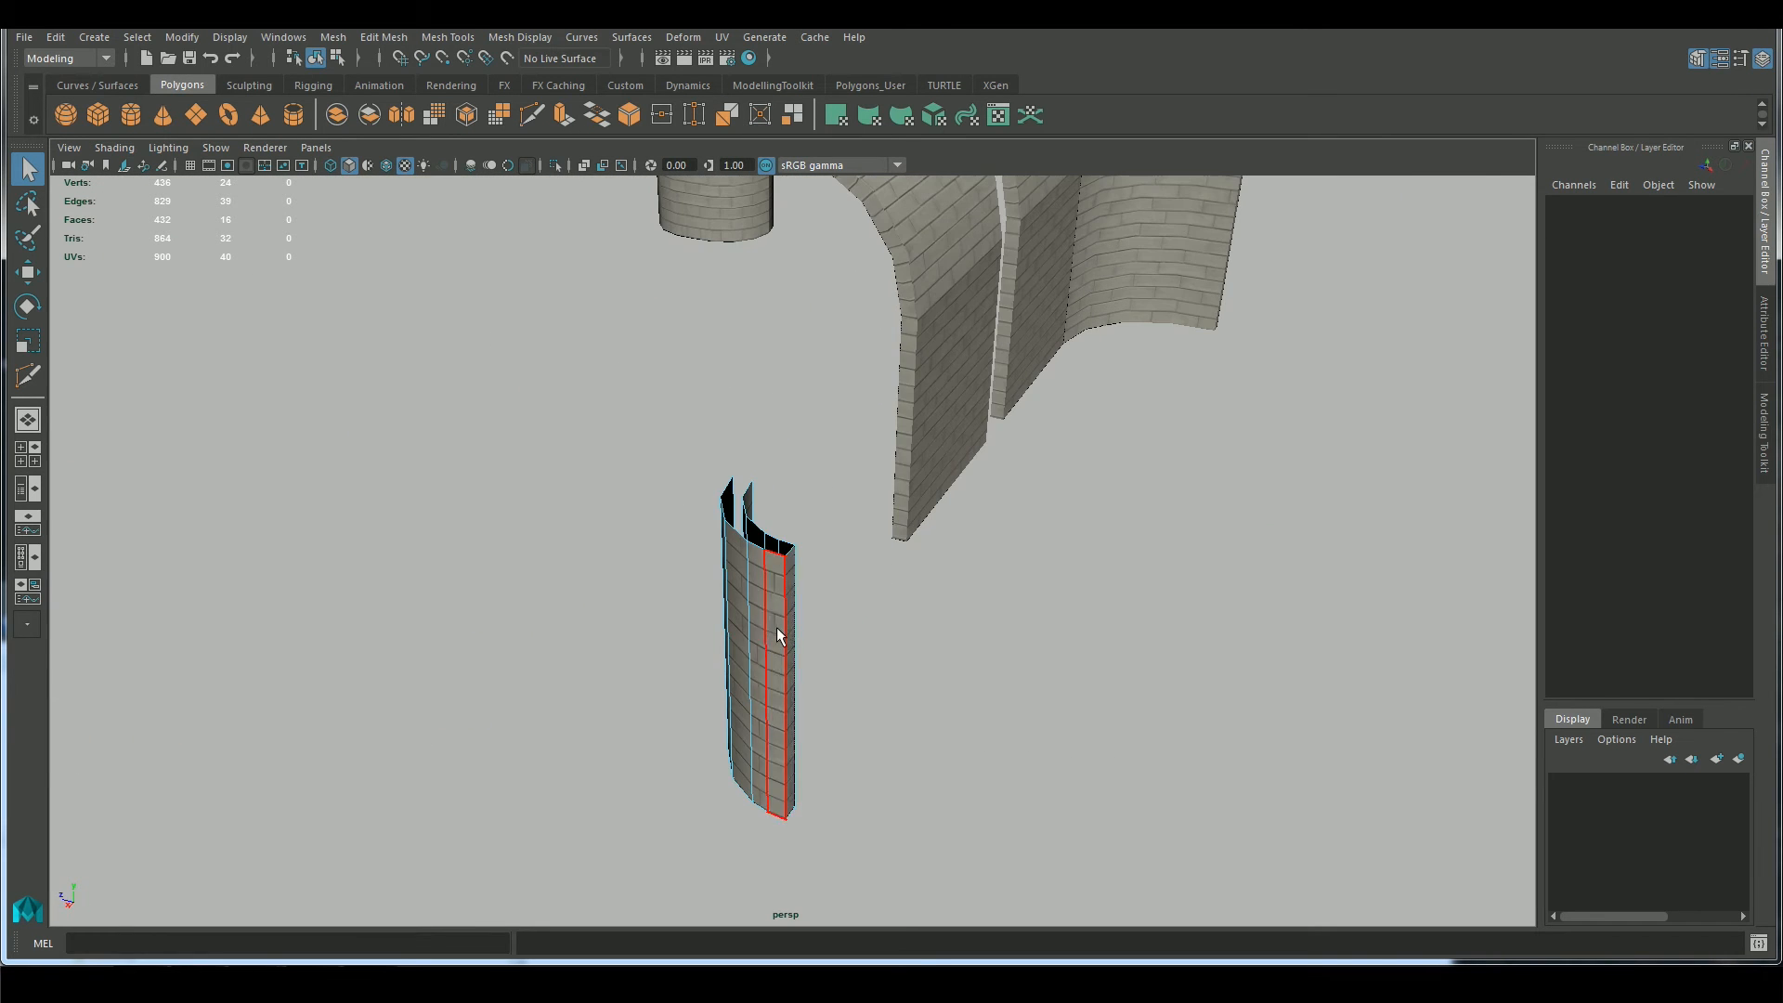
pyautogui.press('e')
pyautogui.keyDown('alt'); pyautogui.moveTo(912, 772); pyautogui.dragTo(759, 736); pyautogui.keyUp('alt')
pyautogui.press('space')
pyautogui.press('f')
pyautogui.scroll(-6, 946, 721)
pyautogui.keyDown('alt'); pyautogui.moveTo(1093, 764); pyautogui.dragTo(60, 498, button='right'); pyautogui.keyUp('alt')
pyautogui.keyDown('alt'); pyautogui.moveTo(465, 601); pyautogui.dragTo(506, 517, button='middle'); pyautogui.keyUp('alt')
pyautogui.moveTo(750, 480); pyautogui.dragTo(754, 435)
pyautogui.press('w')
pyautogui.moveTo(929, 469)
pyautogui.mouseDown()
pyautogui.moveTo(990, 481)
pyautogui.moveTo(925, 483)
pyautogui.mouseUp()
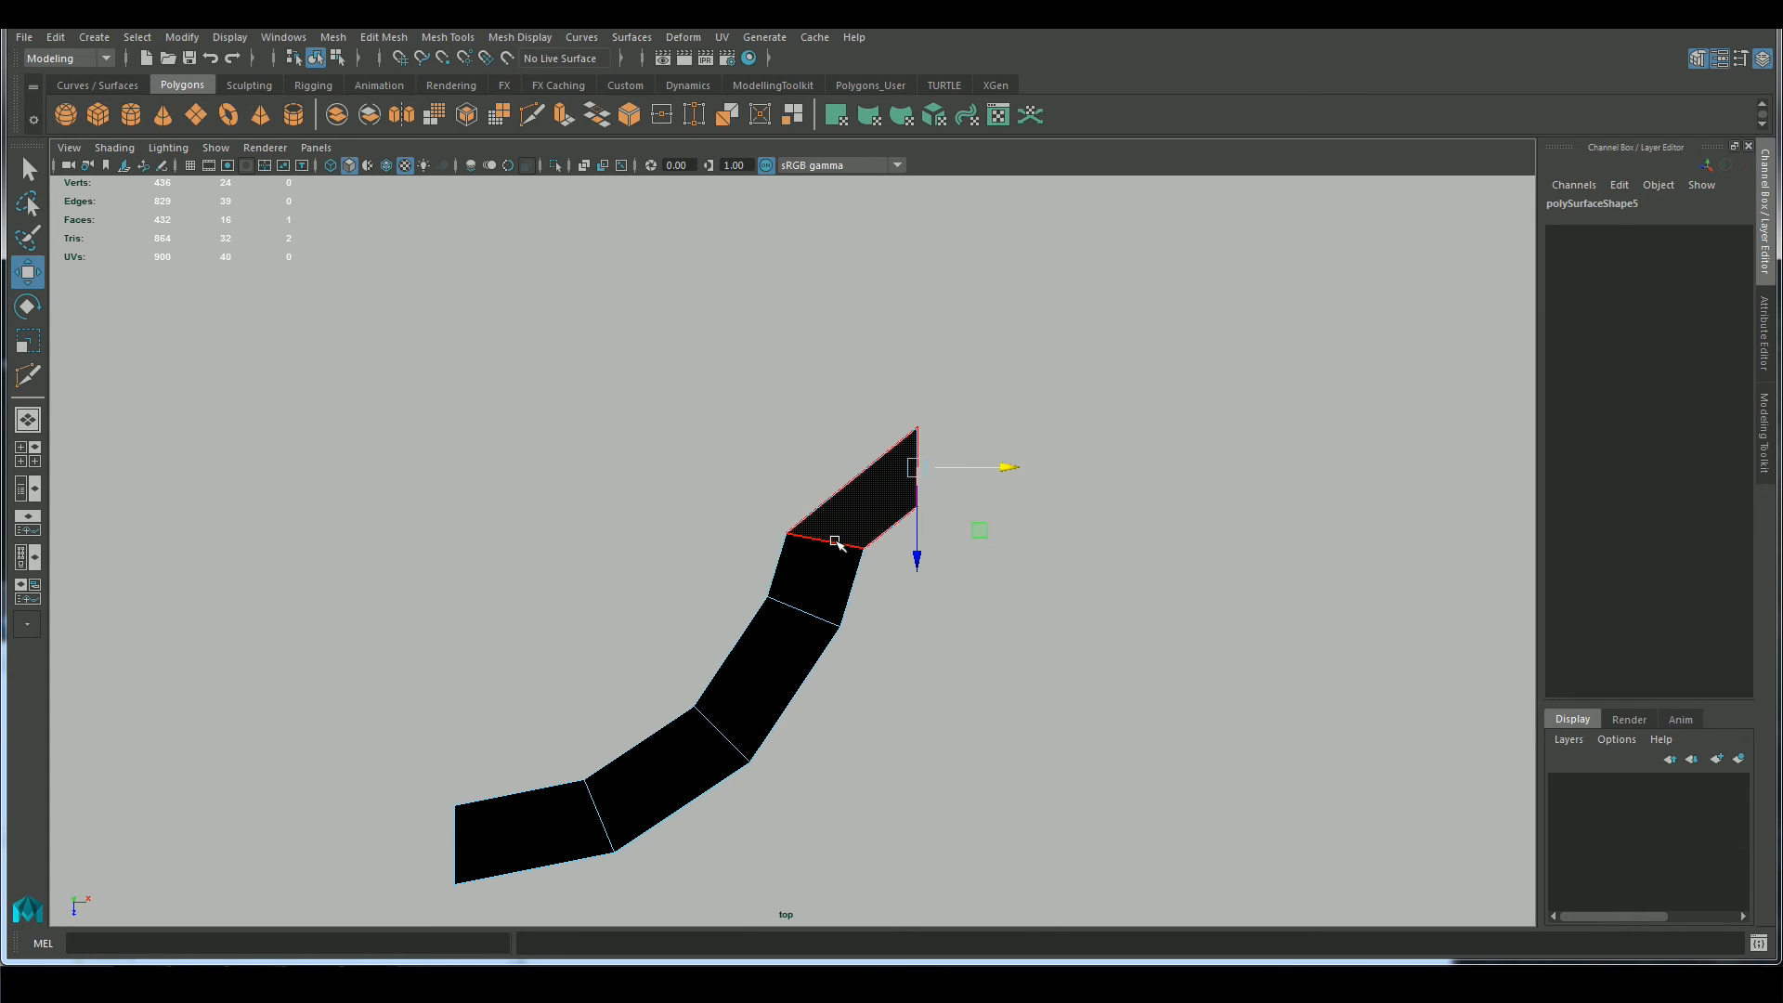
pyautogui.moveTo(916, 562); pyautogui.dragTo(912, 610)
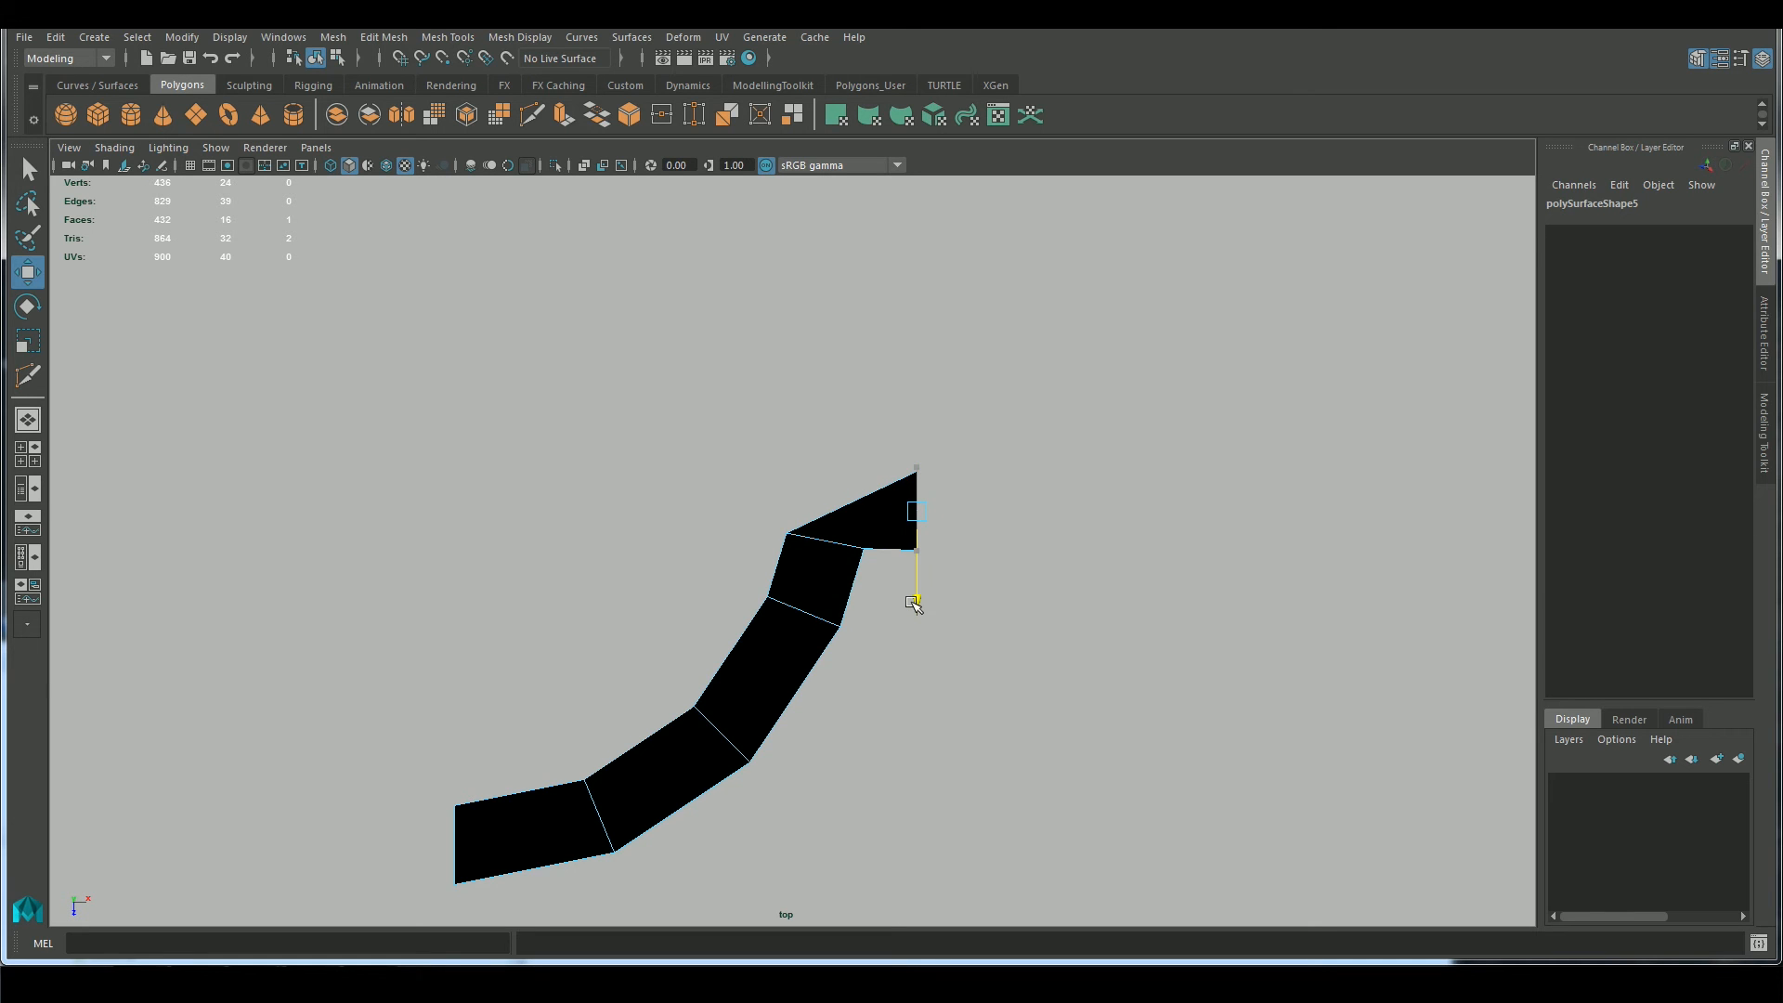
# Select the edge loop where the half panel's end segment meets the curve, and prepare to rotate it in the top view
pyautogui.moveTo(827, 548); pyautogui.dragTo(828, 531, button='right')
pyautogui.doubleClick(828, 540)
pyautogui.press('e')
pyautogui.press('space')
pyautogui.moveTo(940, 681); pyautogui.dragTo(938, 627)
pyautogui.moveTo(947, 620)
pyautogui.keyDown('alt'); pyautogui.mouseDown()
pyautogui.moveTo(1101, 580)
pyautogui.moveTo(1007, 581)
pyautogui.mouseUp(); pyautogui.keyUp('alt')
pyautogui.press('space')
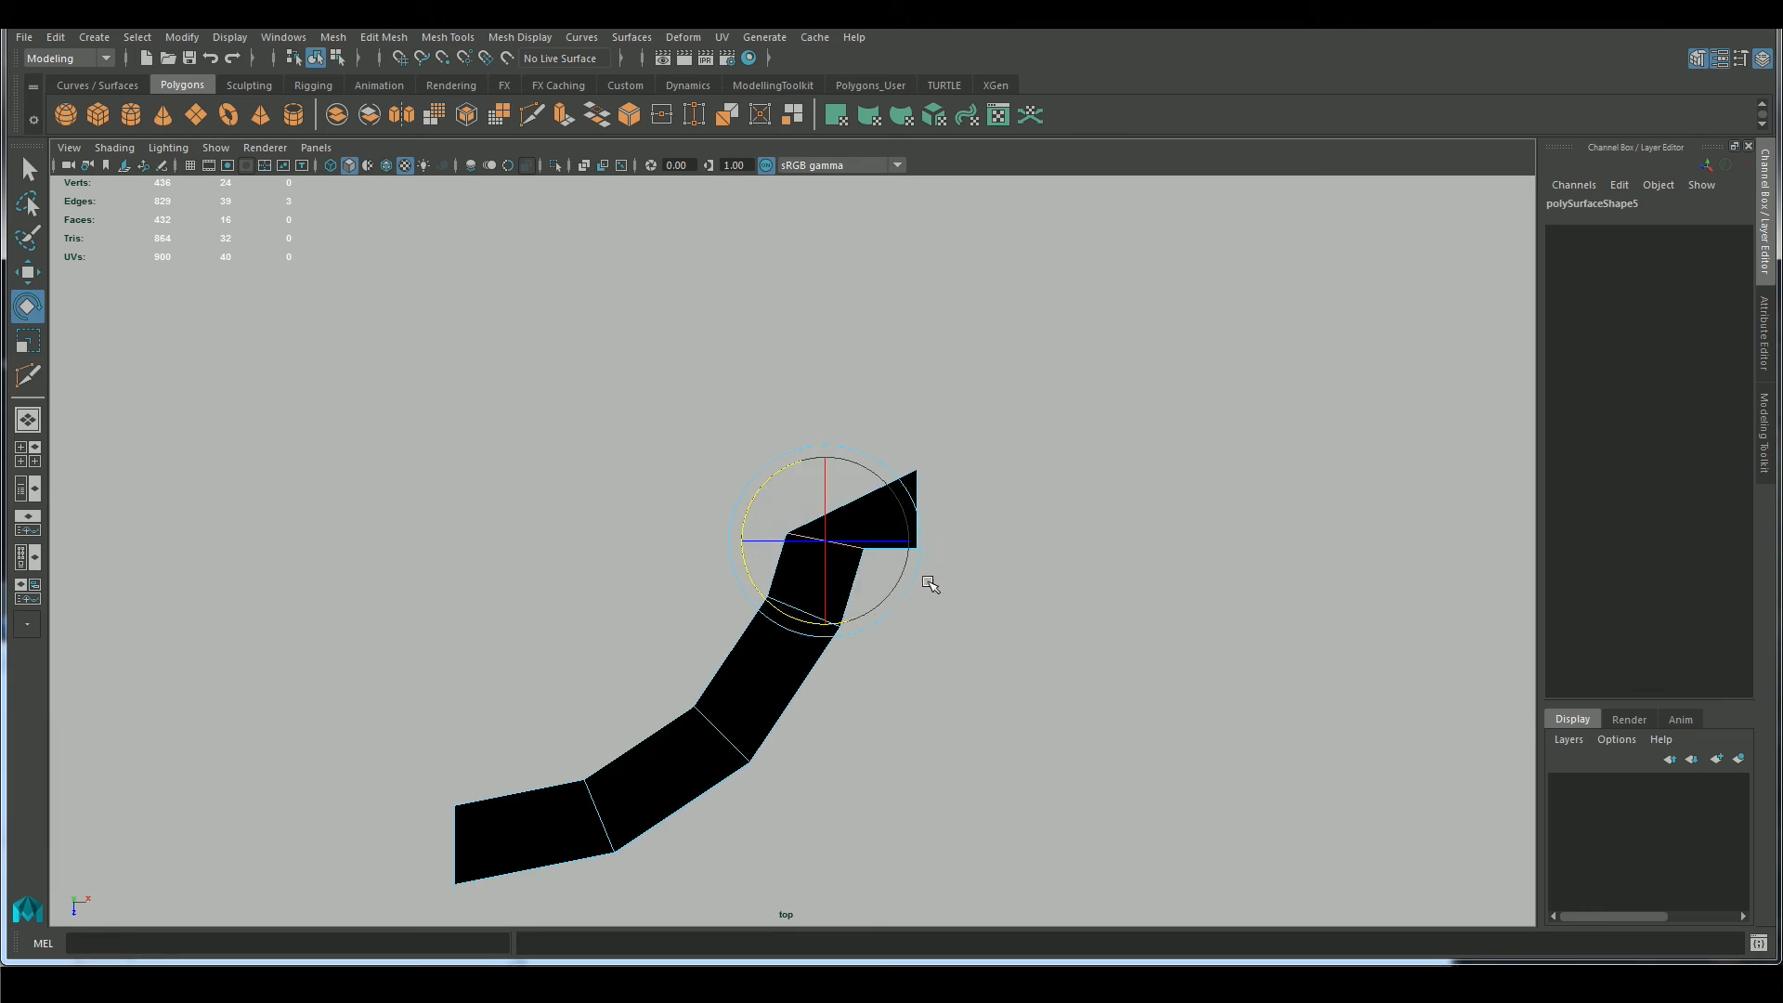
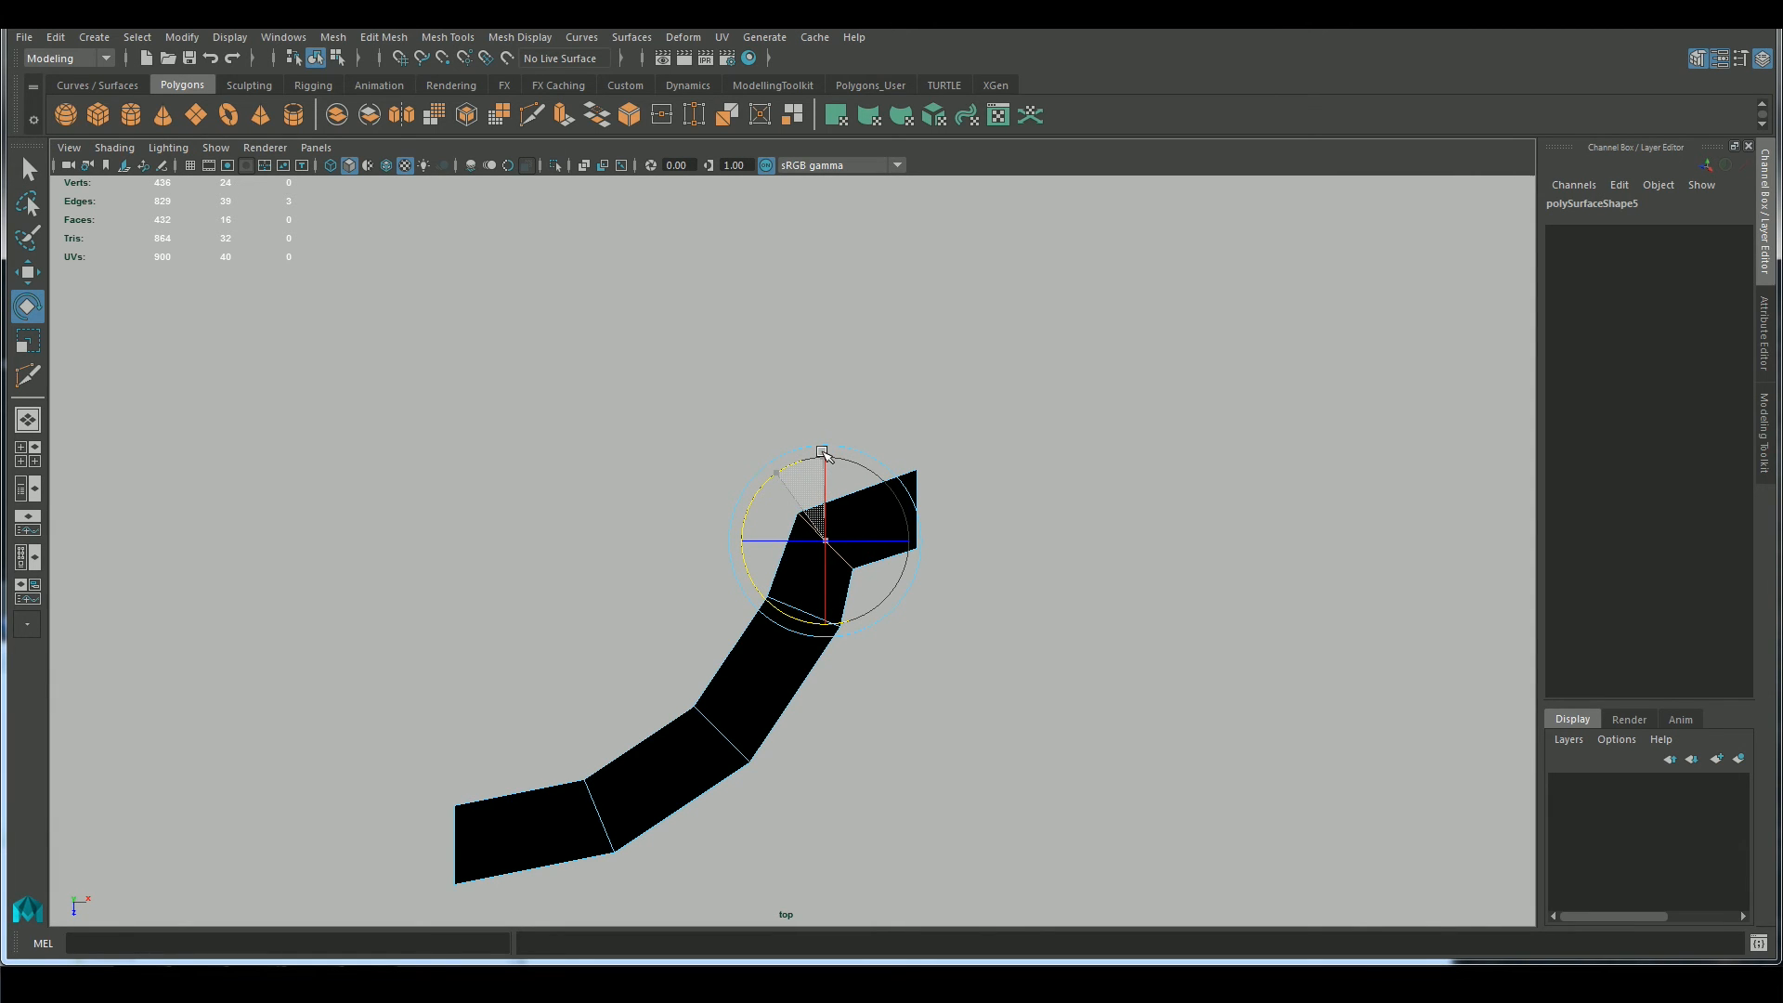
# Move the edge loop beside the half panel's end segment in the top view, and adjust the end face along X in perspective
pyautogui.press('w')
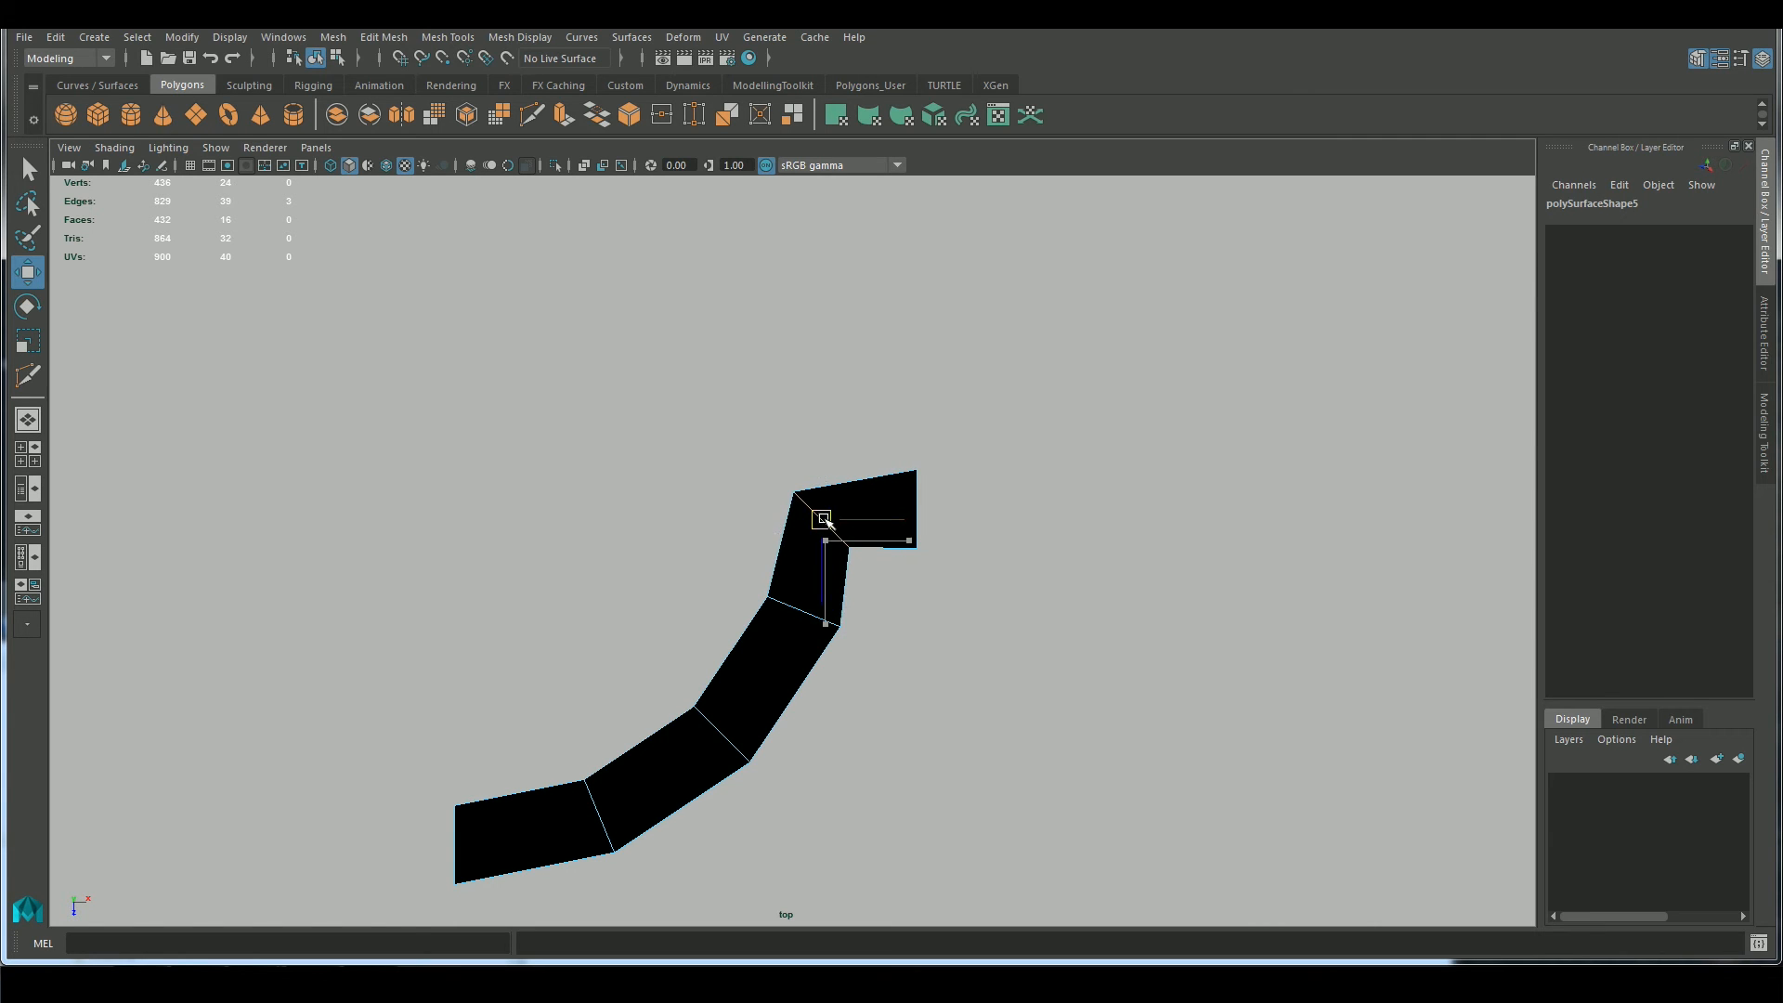
pyautogui.press('space')
pyautogui.moveTo(956, 638); pyautogui.dragTo(956, 590)
pyautogui.keyDown('alt'); pyautogui.moveTo(1038, 726); pyautogui.dragTo(1165, 682); pyautogui.keyUp('alt')
pyautogui.moveTo(872, 470); pyautogui.dragTo(963, 442, button='right')
pyautogui.click(1085, 640)
pyautogui.keyDown('alt'); pyautogui.moveTo(1090, 650); pyautogui.dragTo(1035, 637); pyautogui.keyUp('alt')
pyautogui.click(975, 609)
pyautogui.moveTo(909, 487); pyautogui.dragTo(908, 556, button='right')
pyautogui.click(979, 548)
pyautogui.keyDown('alt'); pyautogui.moveTo(1050, 736); pyautogui.dragTo(1058, 629); pyautogui.keyUp('alt')
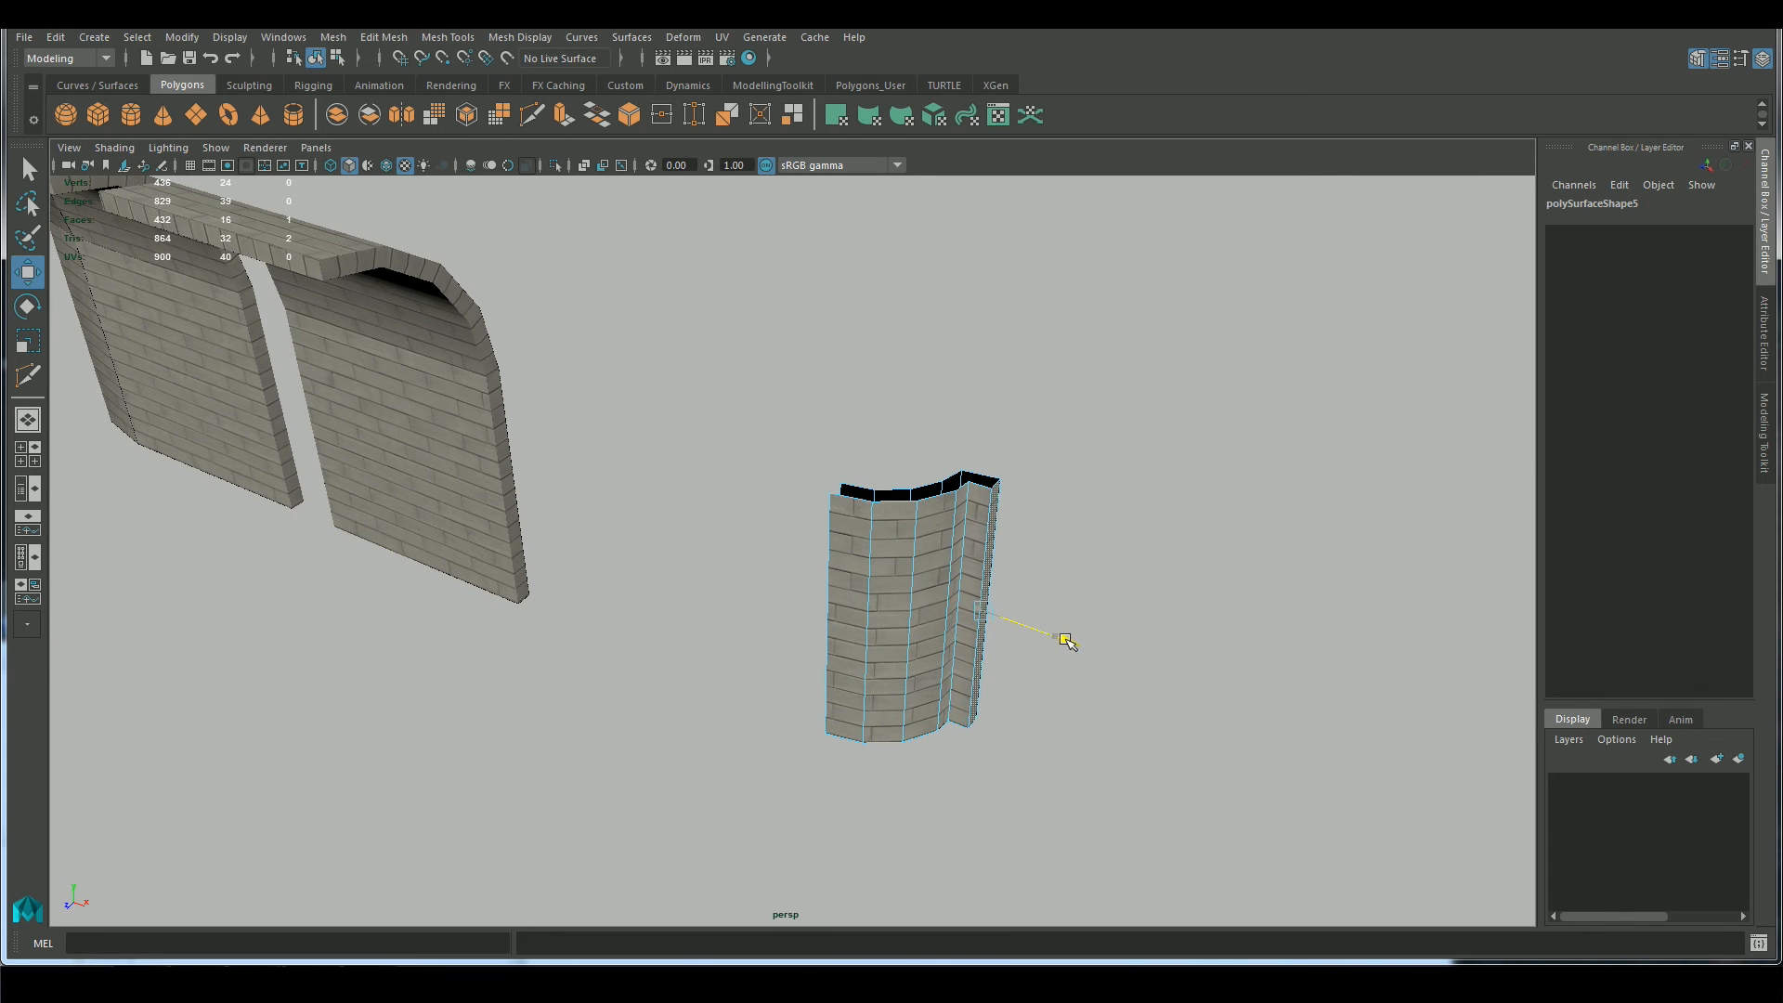
# Snap the half panel's pivot to its open middle edge and mirror a duplicate of it with Scale X -1
pyautogui.moveTo(879, 470); pyautogui.dragTo(965, 444, button='right')
pyautogui.keyDown('alt'); pyautogui.moveTo(1049, 594); pyautogui.dragTo(1106, 678); pyautogui.keyUp('alt')
pyautogui.click(951, 664)
pyautogui.keyDown('alt'); pyautogui.moveTo(1034, 740); pyautogui.dragTo(1015, 684); pyautogui.keyUp('alt')
pyautogui.press('d')
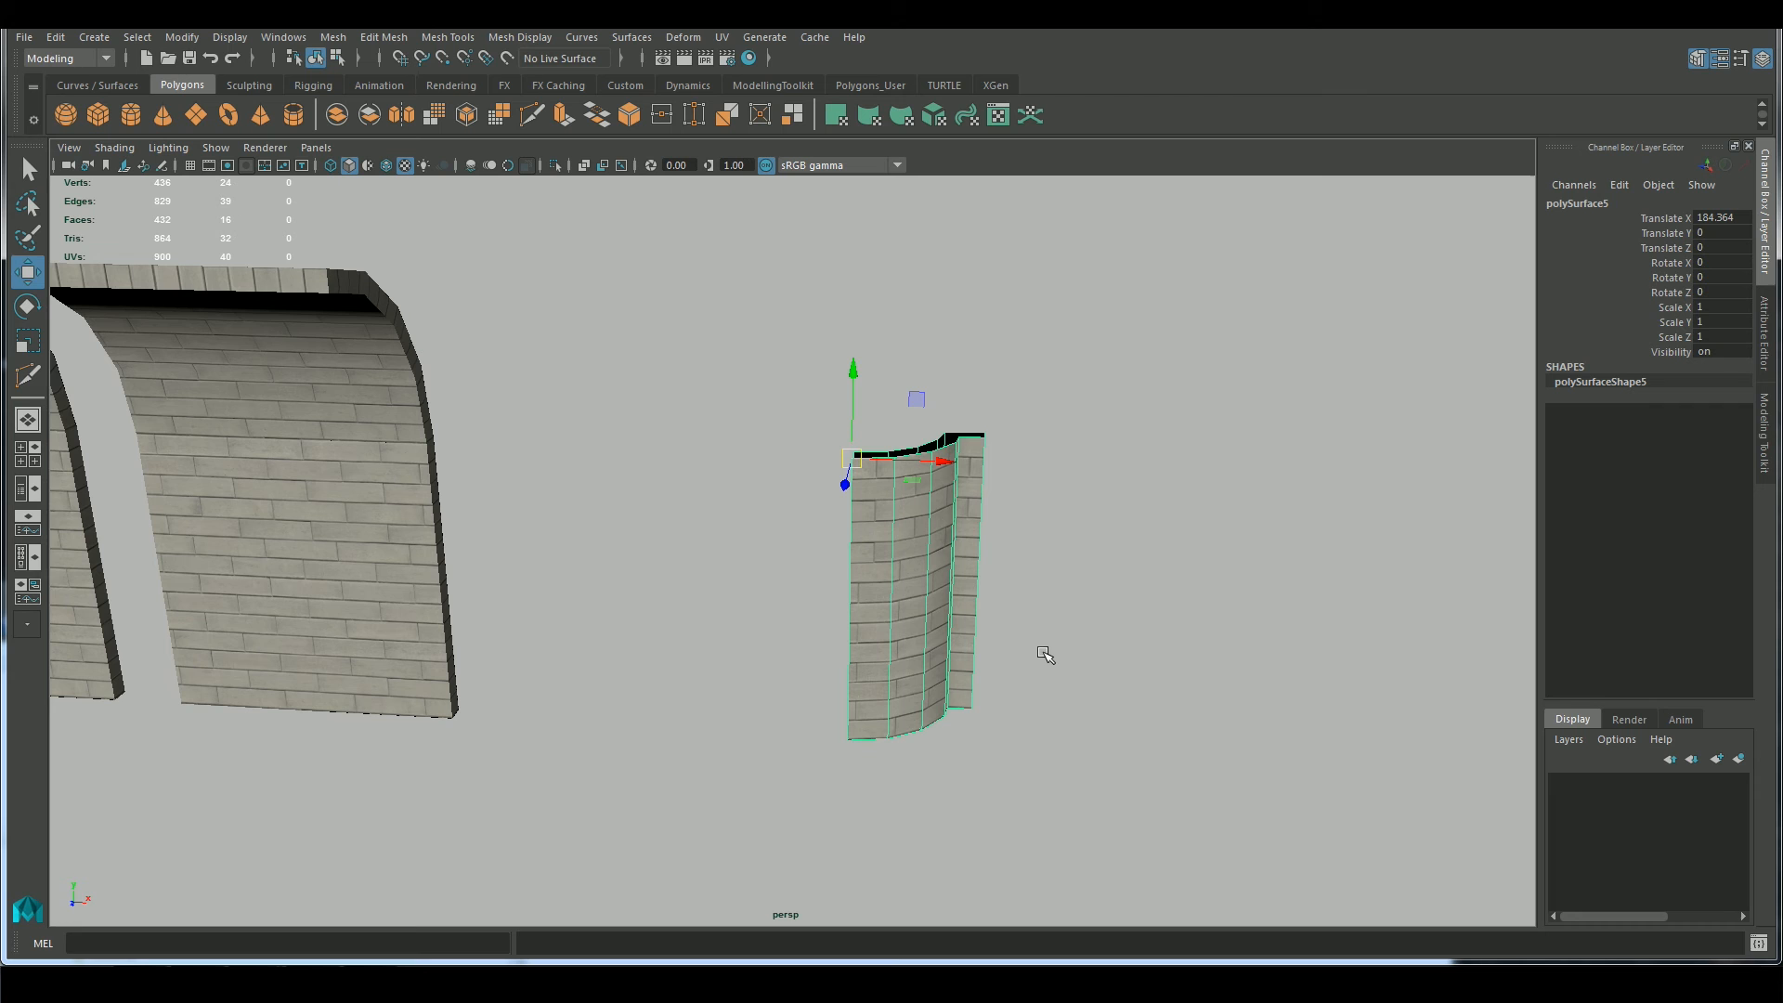
pyautogui.press('r')
pyautogui.moveTo(937, 459); pyautogui.dragTo(799, 462)
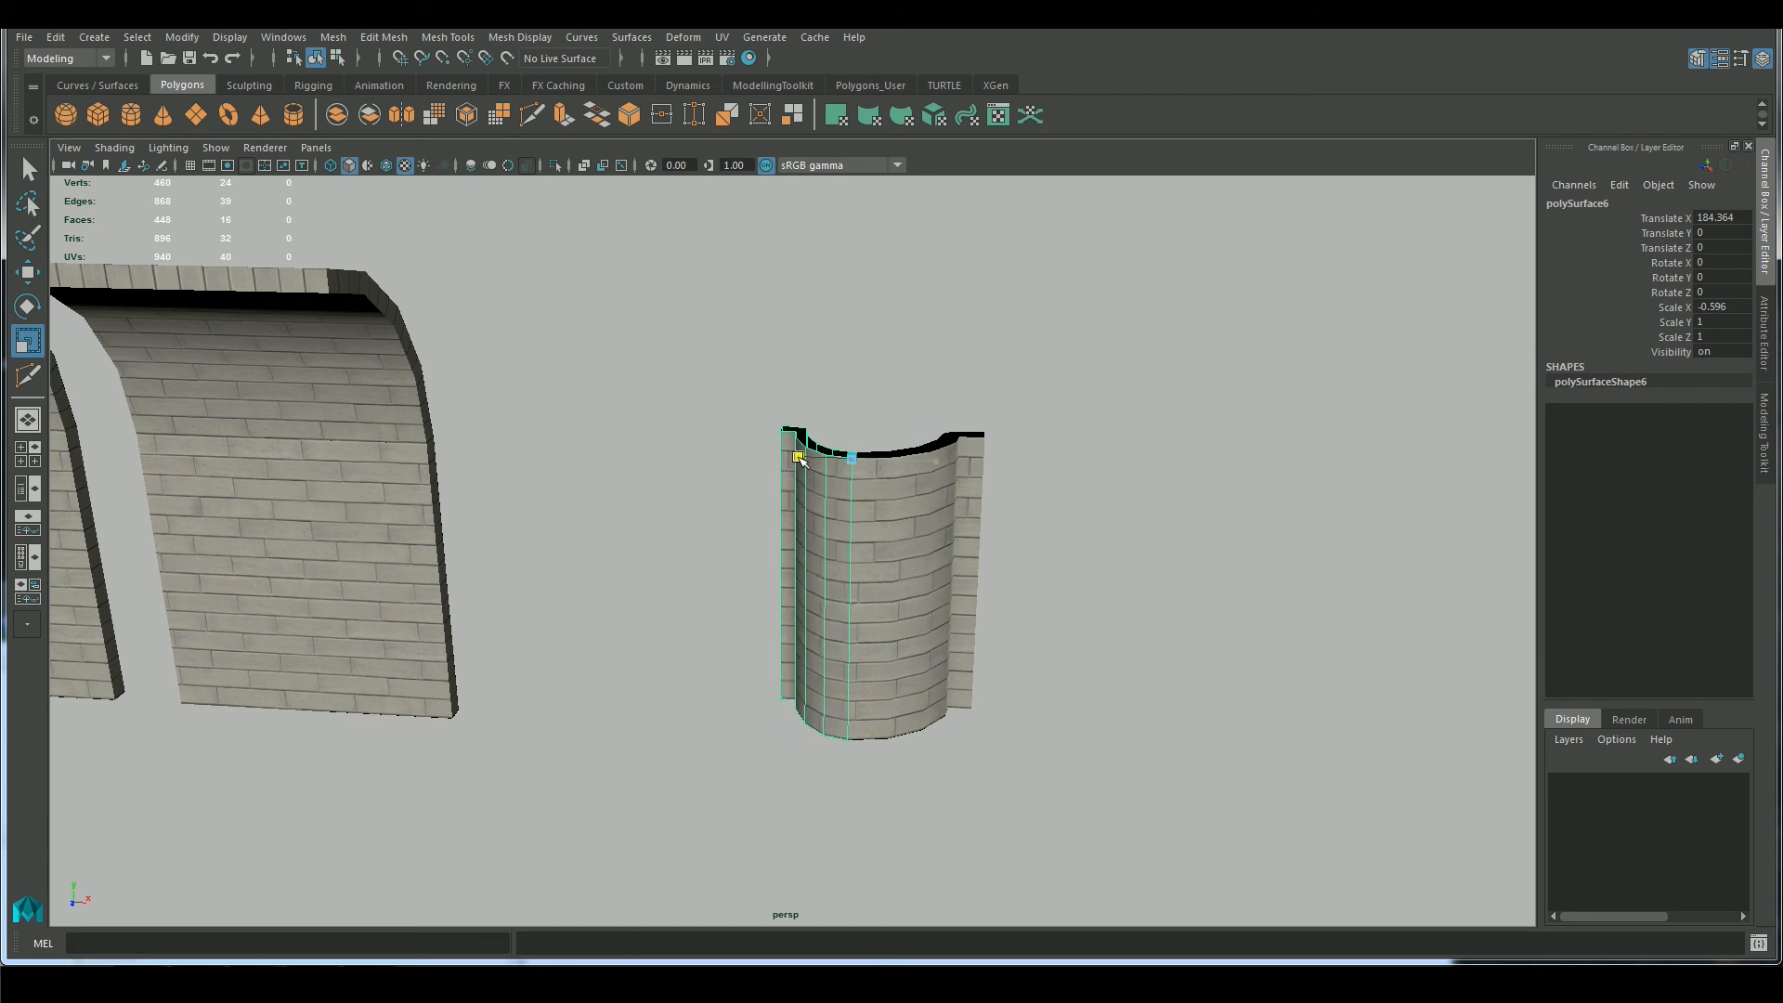
pyautogui.write('-1')
pyautogui.press('Return')
# Combine the two mirrored halves into one mesh and snap its pivot to the top of the middle seam
pyautogui.keyDown('alt'); pyautogui.moveTo(1207, 390); pyautogui.dragTo(1114, 464); pyautogui.keyUp('alt')
pyautogui.keyDown('shift'); pyautogui.click(931, 572); pyautogui.keyUp('shift')
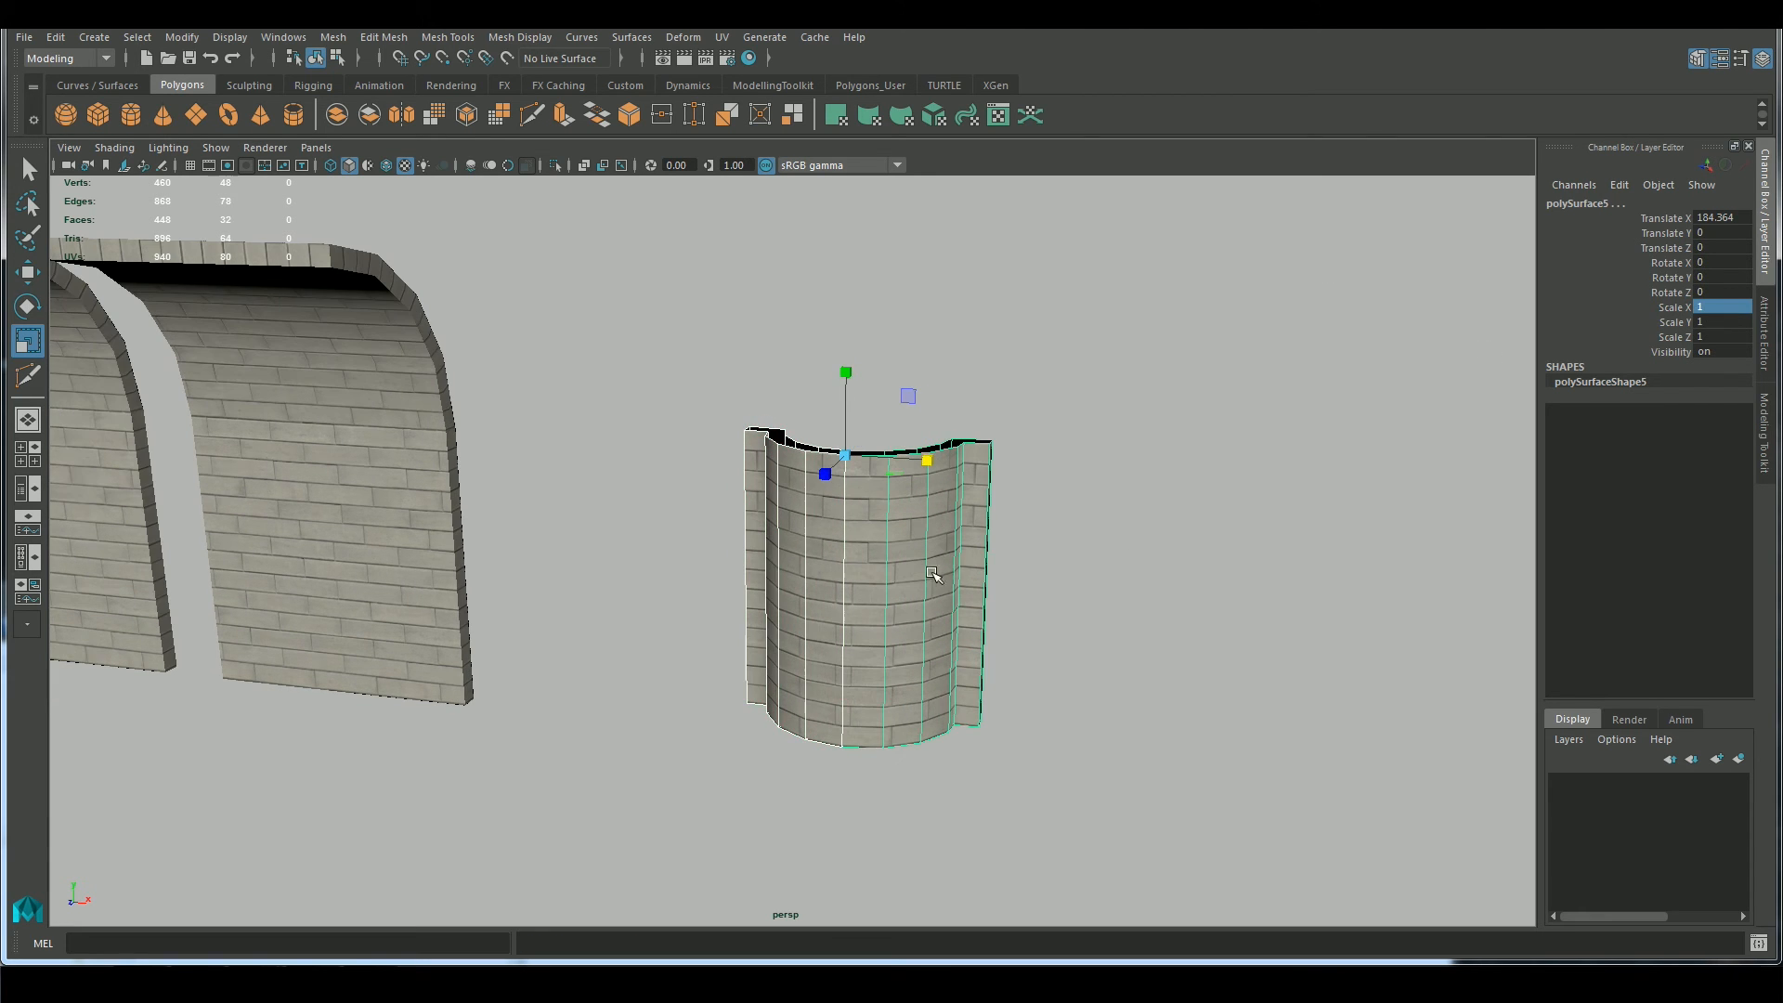
pyautogui.click(1764, 432)
pyautogui.click(1588, 553)
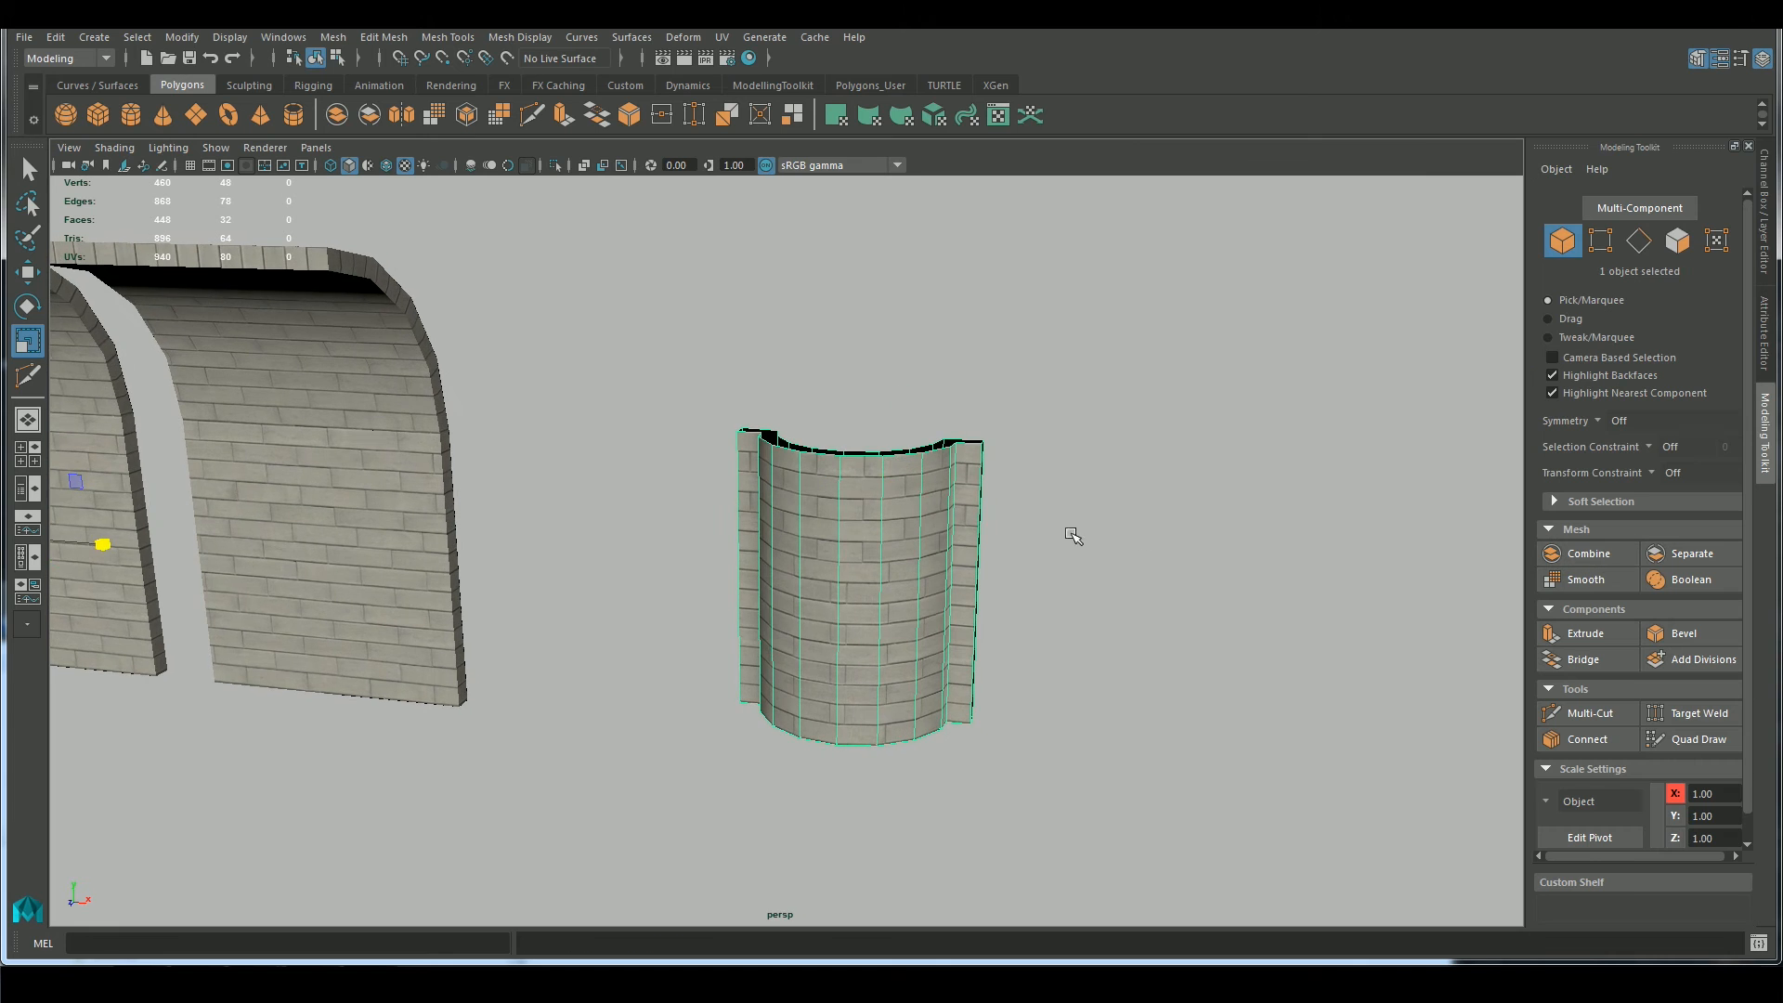
pyautogui.press('d')
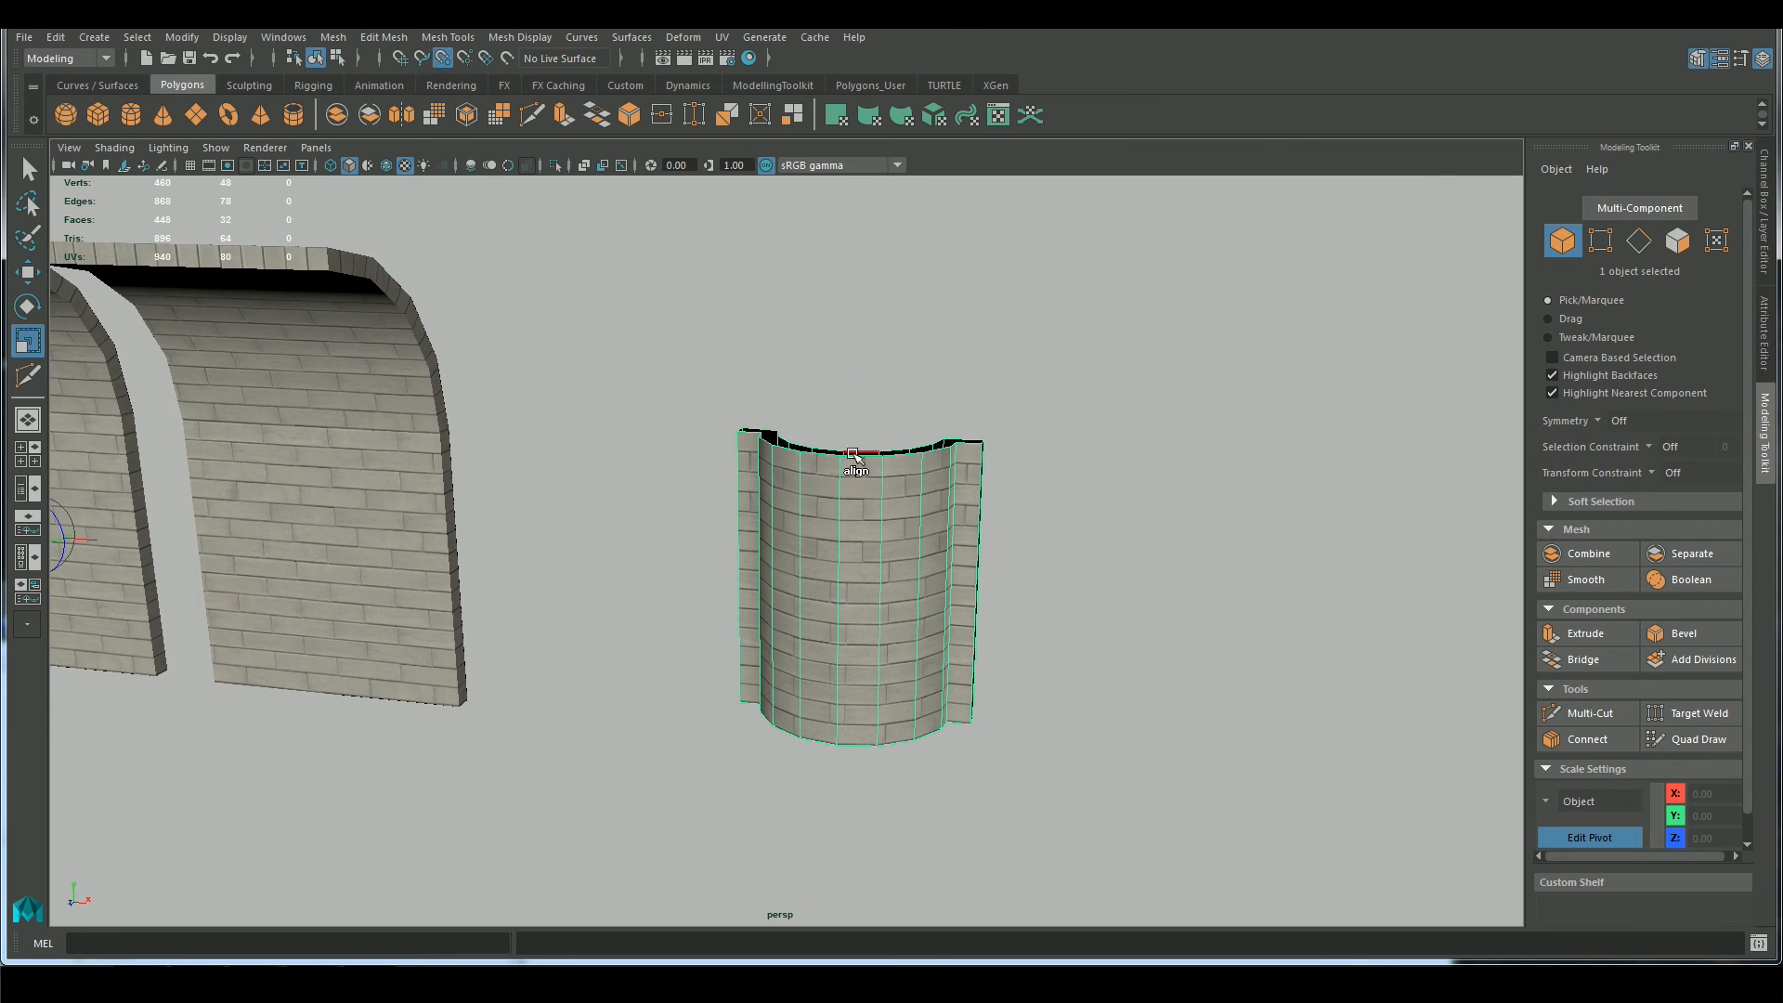
pyautogui.middleClick(852, 454)
# Select the vertices along the middle seam and merge them, adjusting the merge distance threshold
pyautogui.press('w')
pyautogui.moveTo(863, 467); pyautogui.dragTo(799, 467, button='right')
pyautogui.keyDown('alt'); pyautogui.moveTo(859, 534); pyautogui.dragTo(919, 506); pyautogui.keyUp('alt')
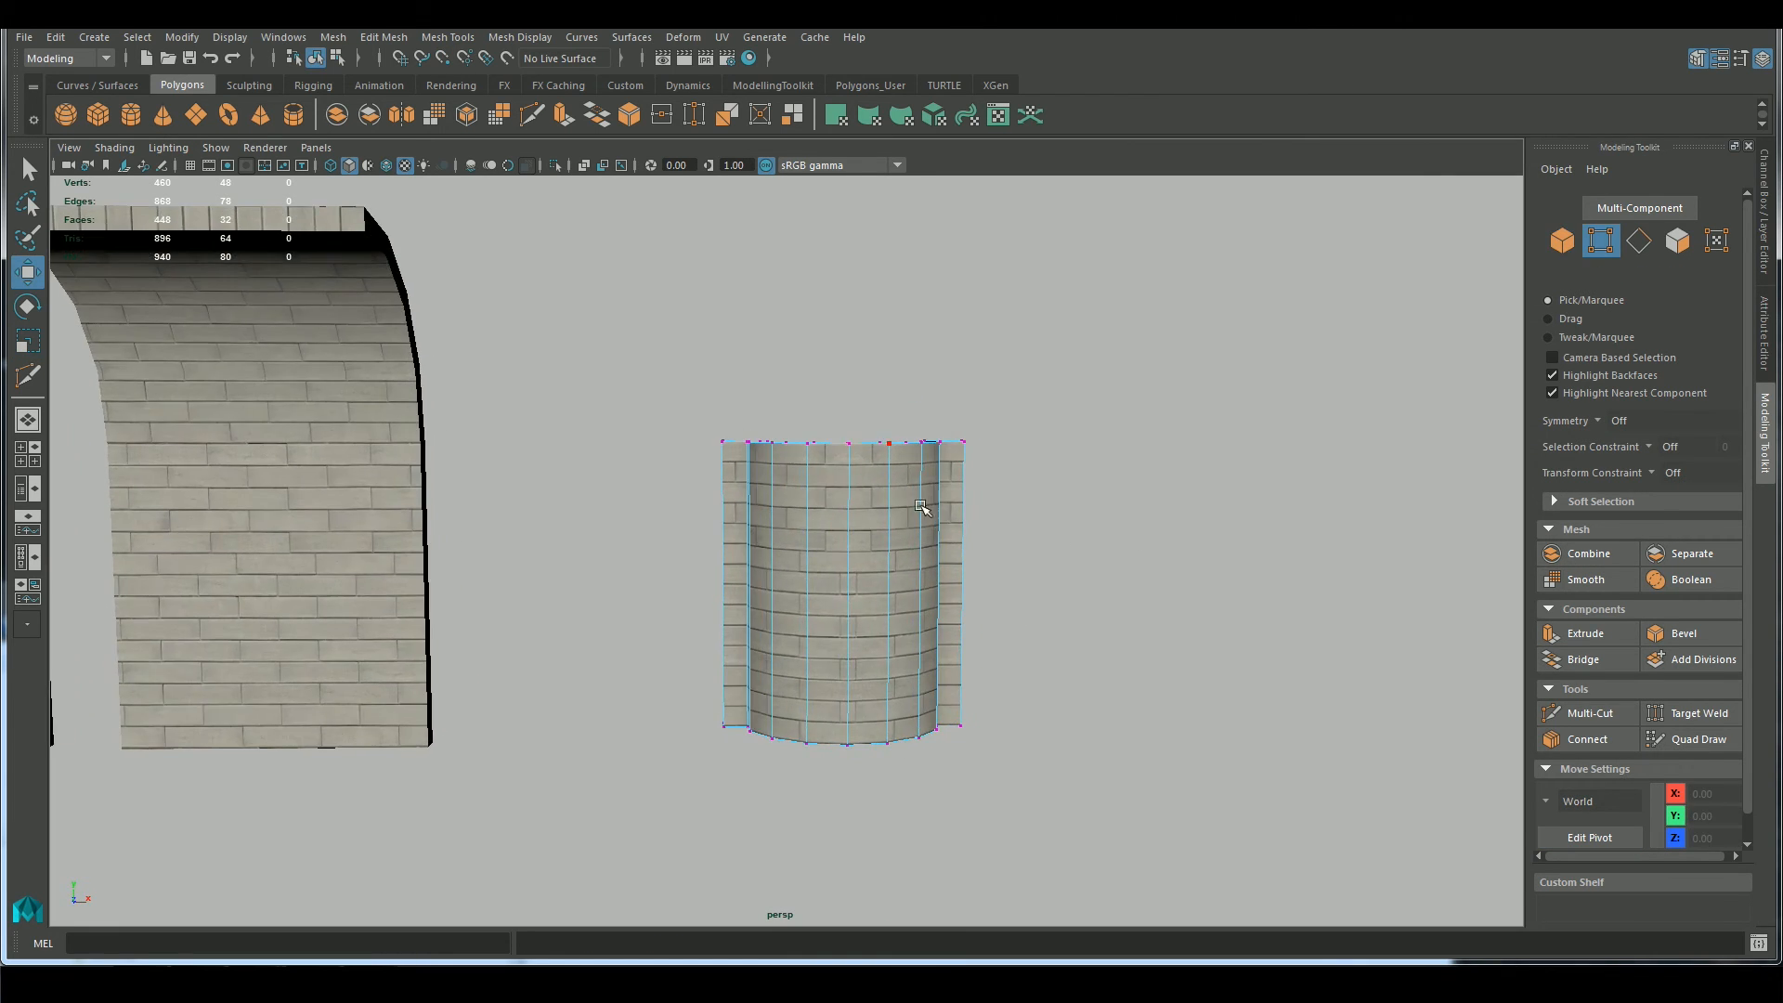
pyautogui.moveTo(868, 786); pyautogui.dragTo(868, 785)
pyautogui.keyDown('alt'); pyautogui.moveTo(868, 785); pyautogui.dragTo(1042, 685); pyautogui.keyUp('alt')
pyautogui.click(382, 37)
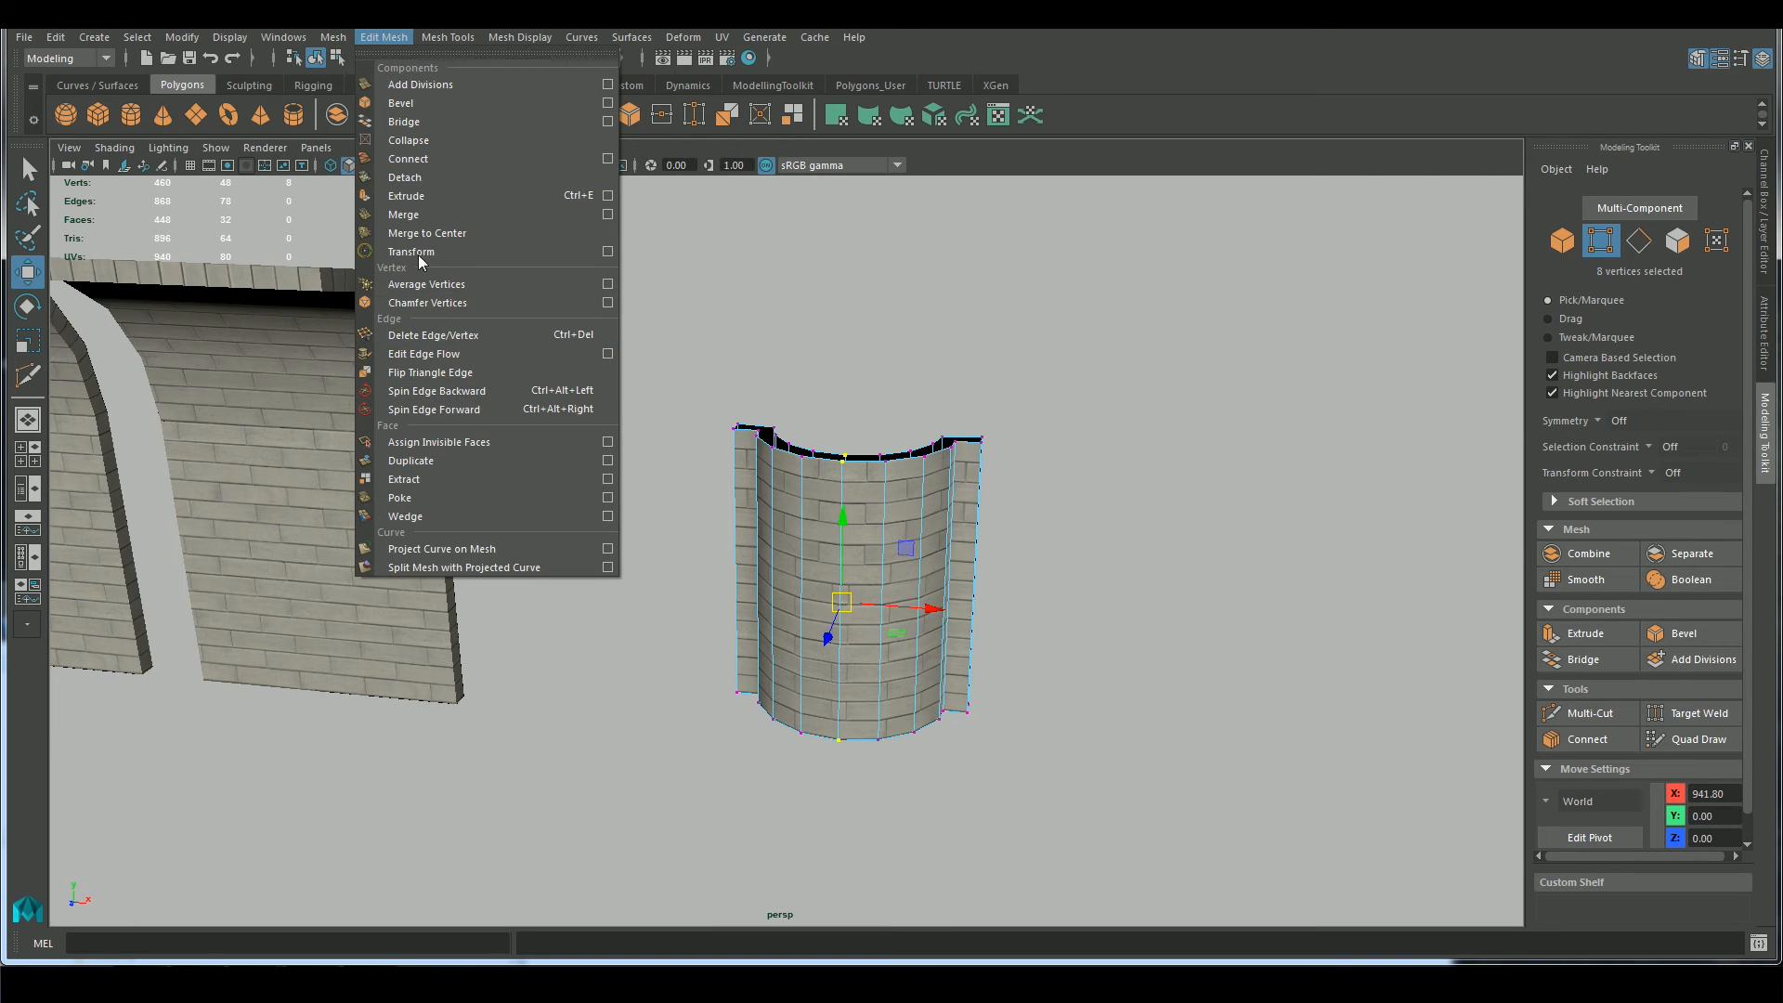
pyautogui.click(418, 214)
pyautogui.click(333, 37)
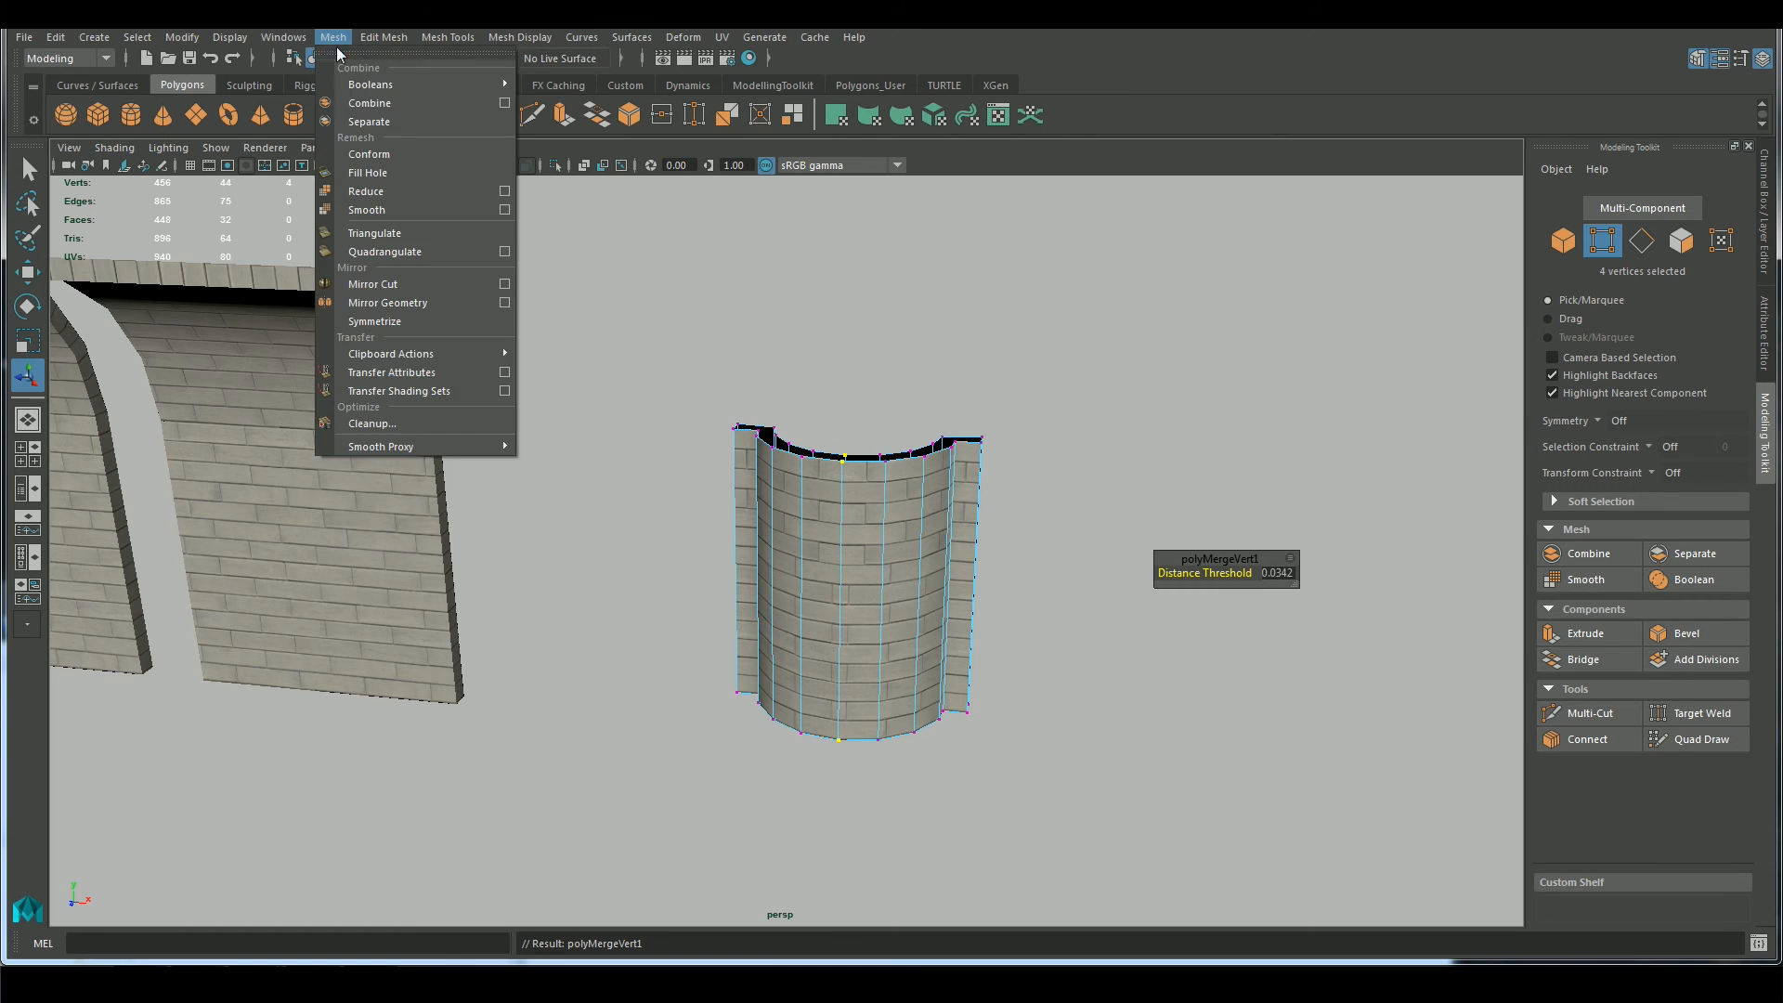
pyautogui.click(383, 40)
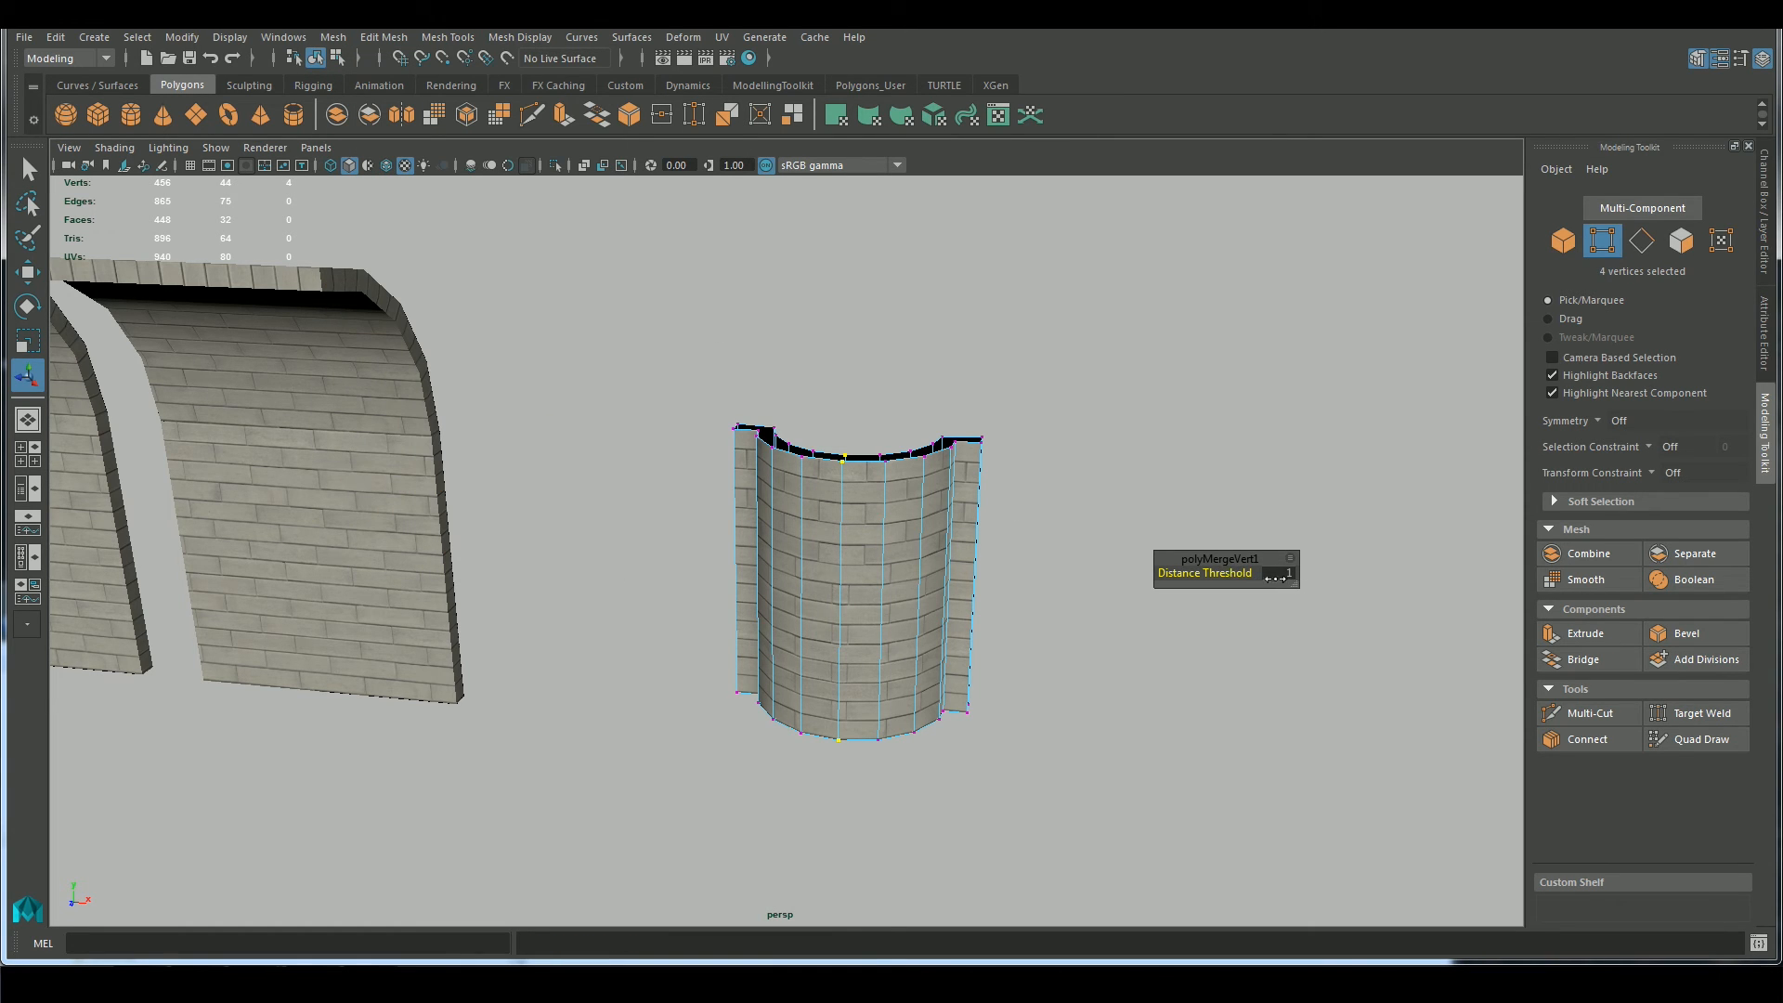
pyautogui.click(876, 630)
# Snap the pivot of the merged half-round piece to one of its bottom corner vertices
pyautogui.keyDown('alt'); pyautogui.moveTo(876, 629); pyautogui.dragTo(986, 683); pyautogui.keyUp('alt')
pyautogui.moveTo(892, 467); pyautogui.dragTo(971, 447, button='right')
pyautogui.keyDown('alt'); pyautogui.moveTo(1030, 529); pyautogui.dragTo(951, 649); pyautogui.keyUp('alt')
pyautogui.moveTo(929, 595)
pyautogui.keyDown('alt'); pyautogui.mouseDown()
pyautogui.moveTo(935, 521)
pyautogui.moveTo(939, 597)
pyautogui.mouseUp(); pyautogui.keyUp('alt')
pyautogui.press('w')
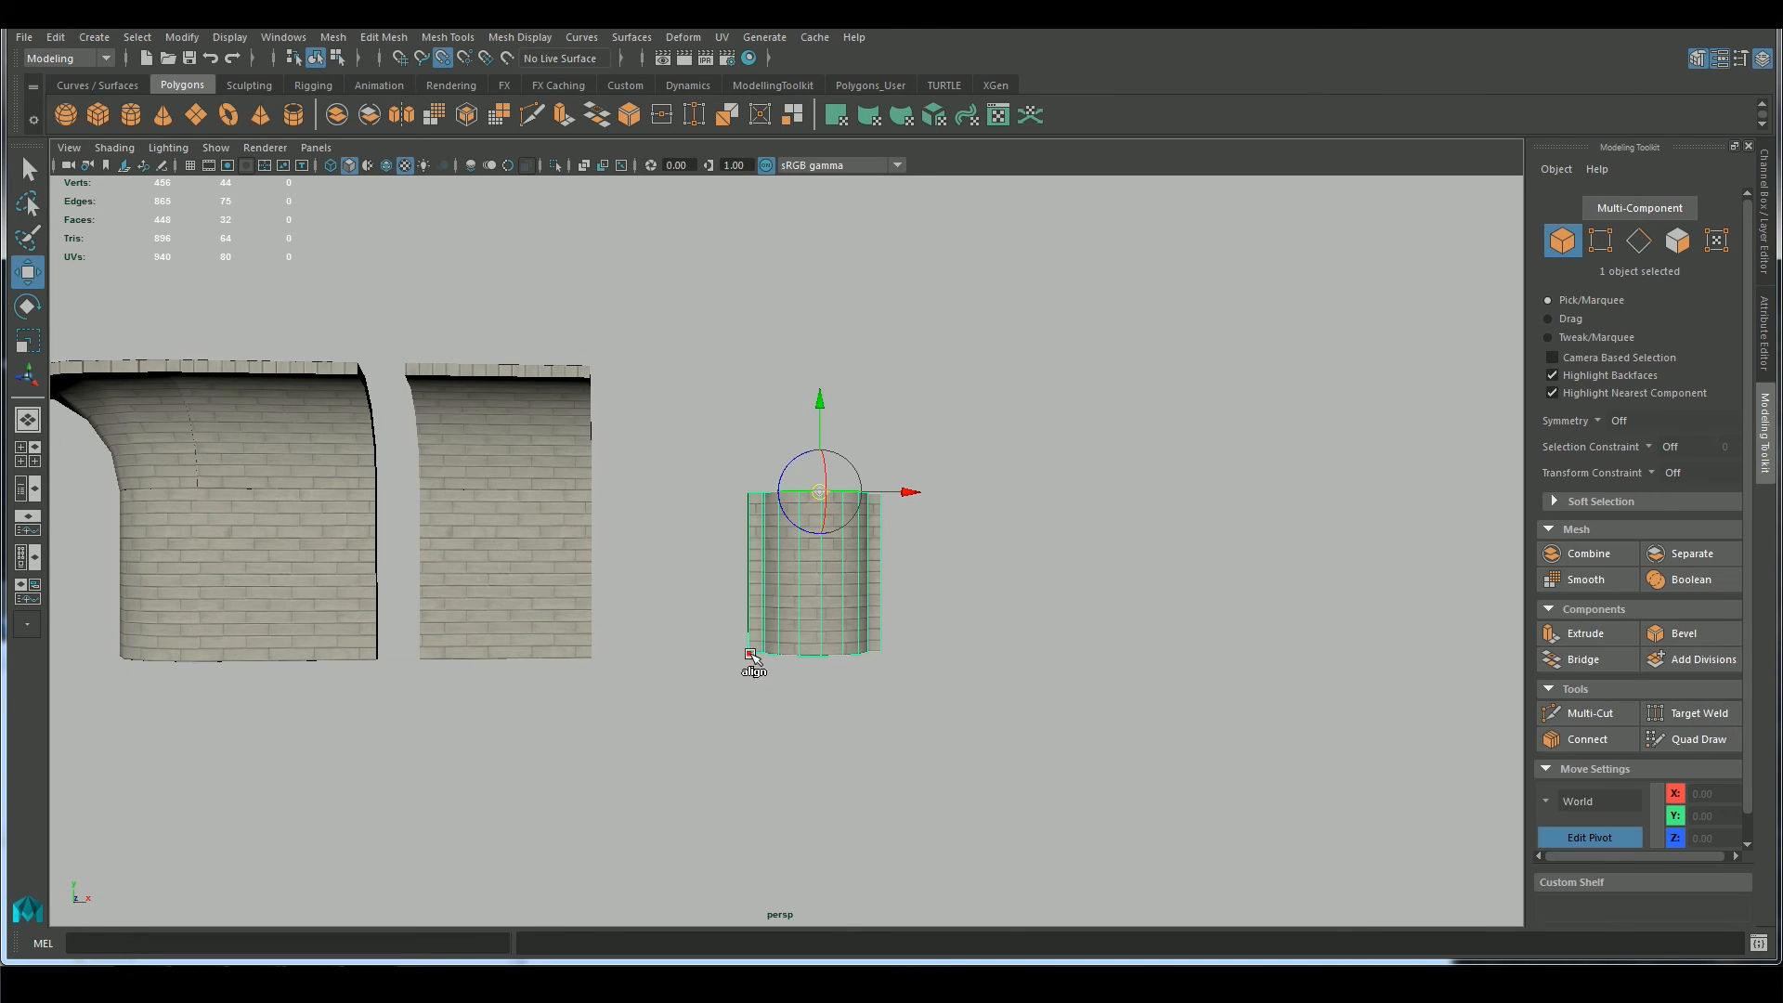
pyautogui.press('d')
pyautogui.press('v')
# Duplicate the half-round piece, stack the copy directly on top of the original and set the copy's Rotate Z to 180
pyautogui.scroll(1, 746, 496)
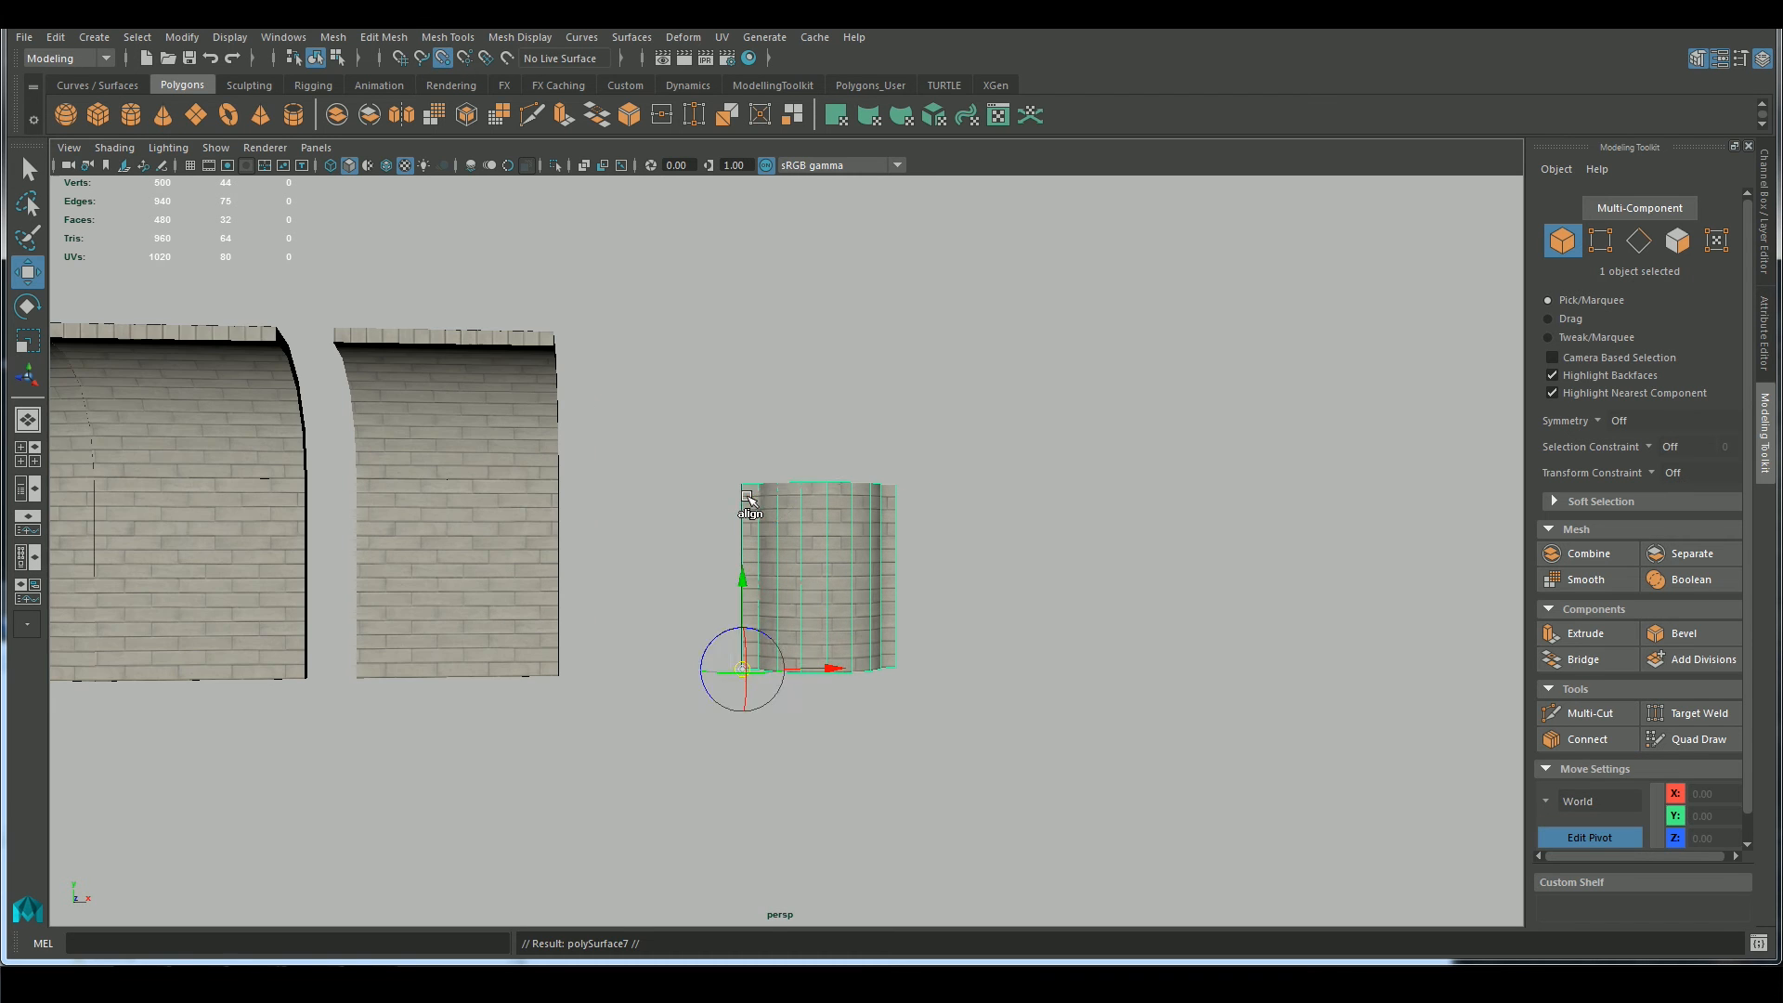
pyautogui.scroll(1, 736, 670)
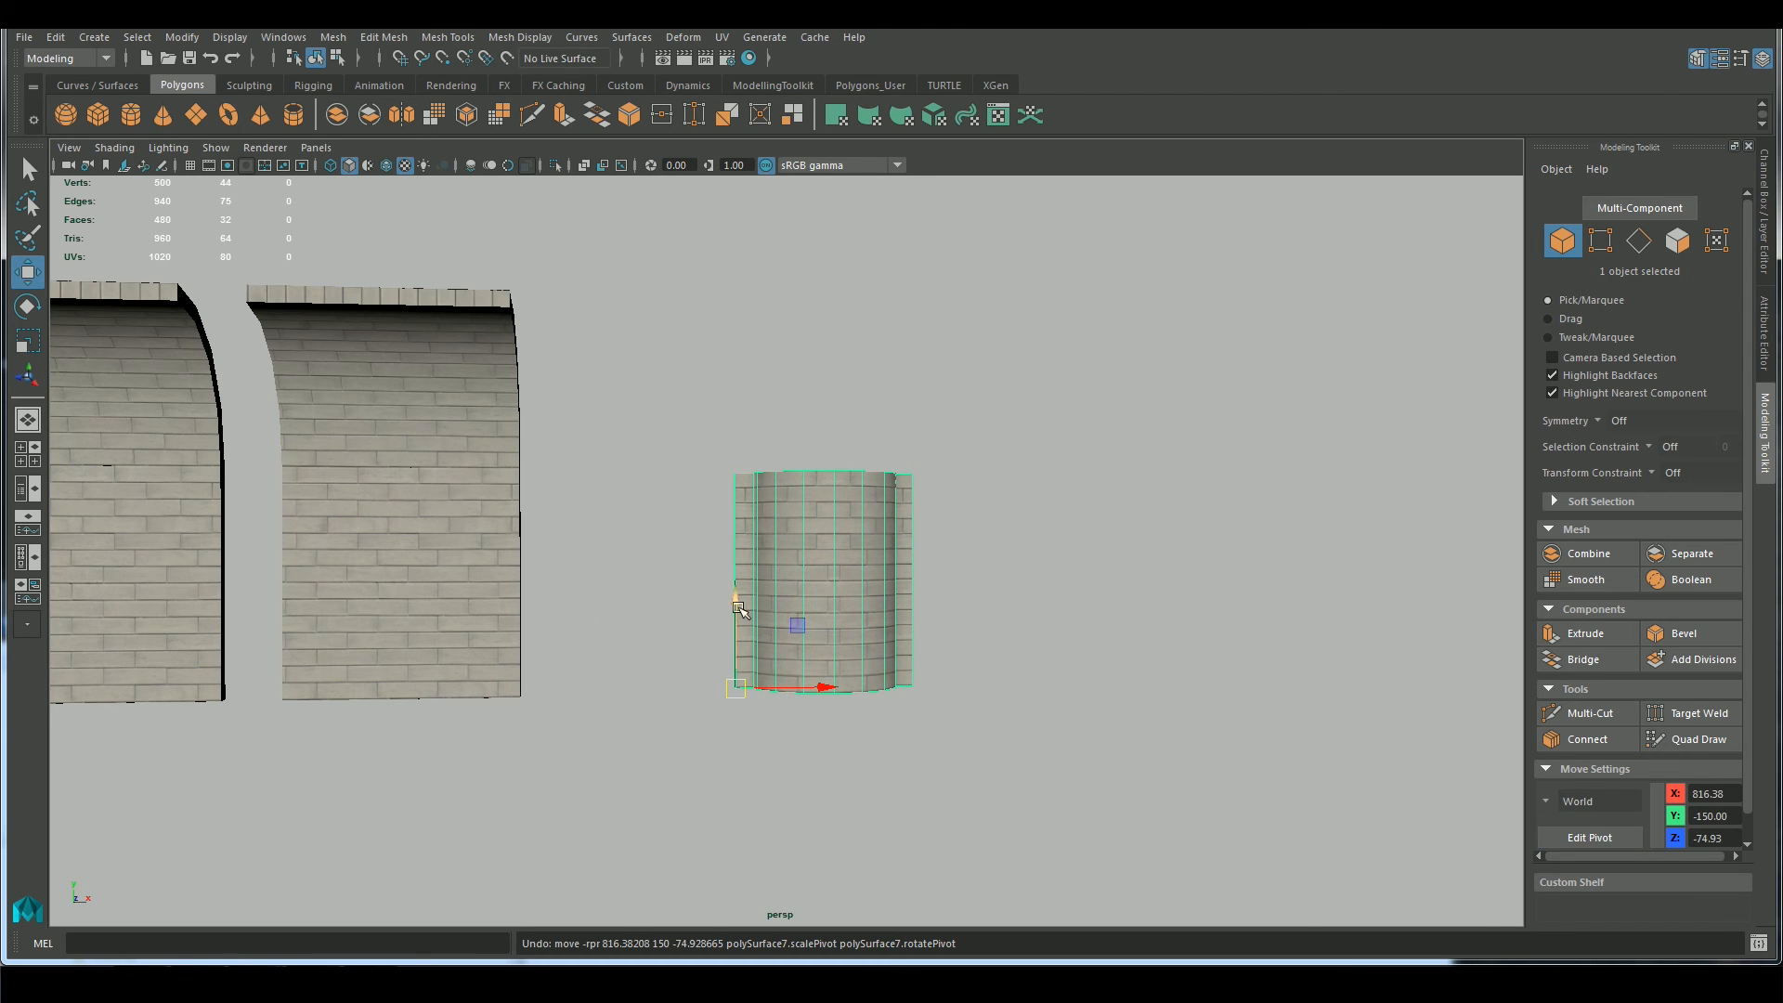
pyautogui.moveTo(738, 608); pyautogui.dragTo(736, 470)
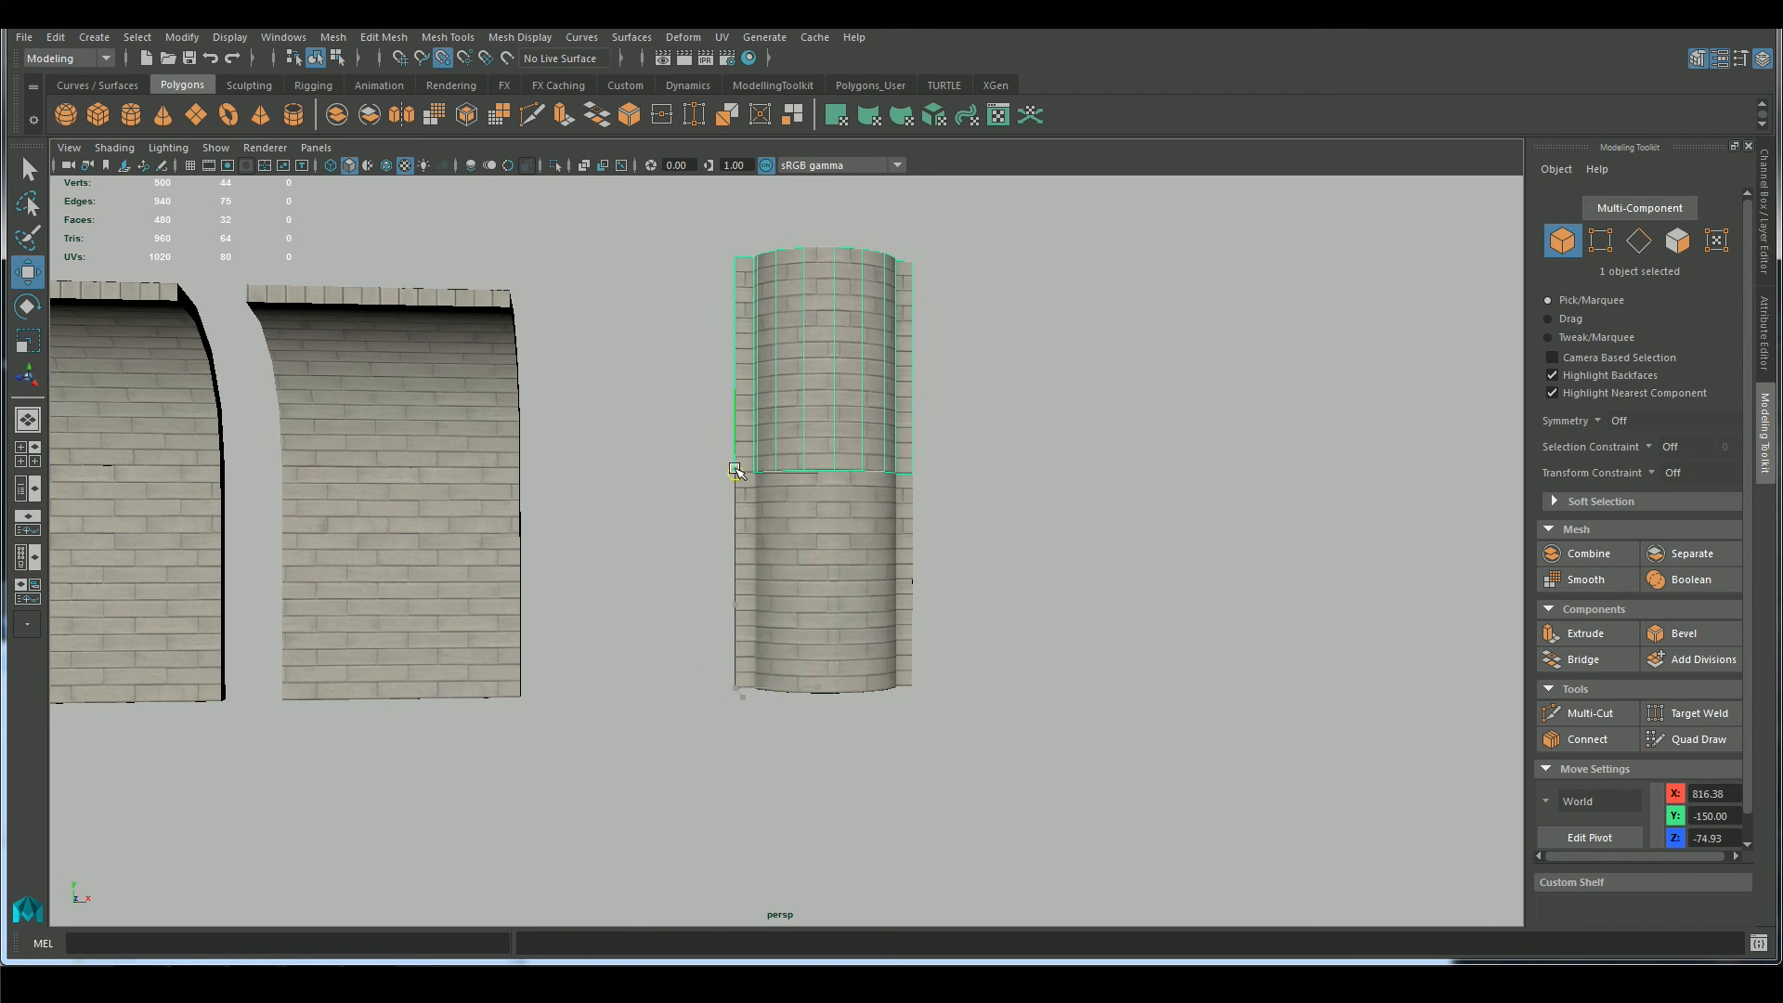
pyautogui.keyDown('alt'); pyautogui.moveTo(899, 584); pyautogui.dragTo(1019, 663); pyautogui.keyUp('alt')
pyautogui.hotkey('ctrl', 'a')
# Try a Bend deformer on the upper piece with Curvature 90 and the handle's Rotate Y at 90
pyautogui.click(683, 37)
pyautogui.moveTo(756, 262)
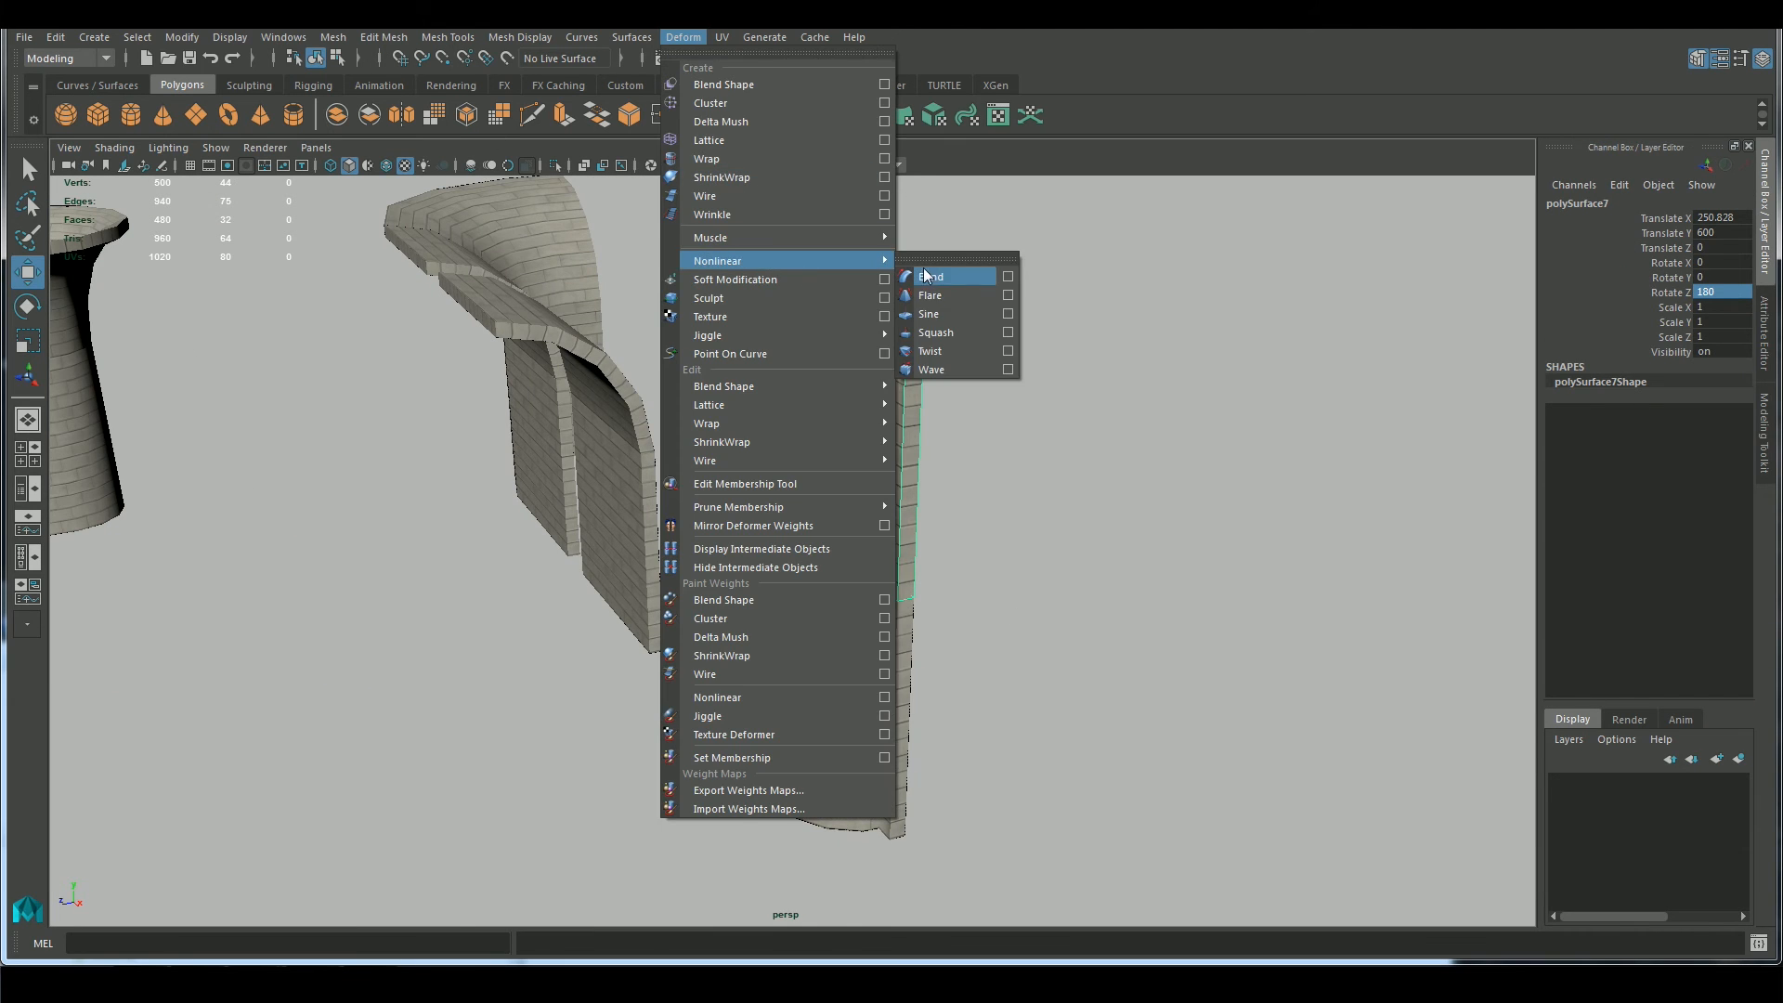
pyautogui.click(938, 268)
pyautogui.press('r')
pyautogui.click(1570, 426)
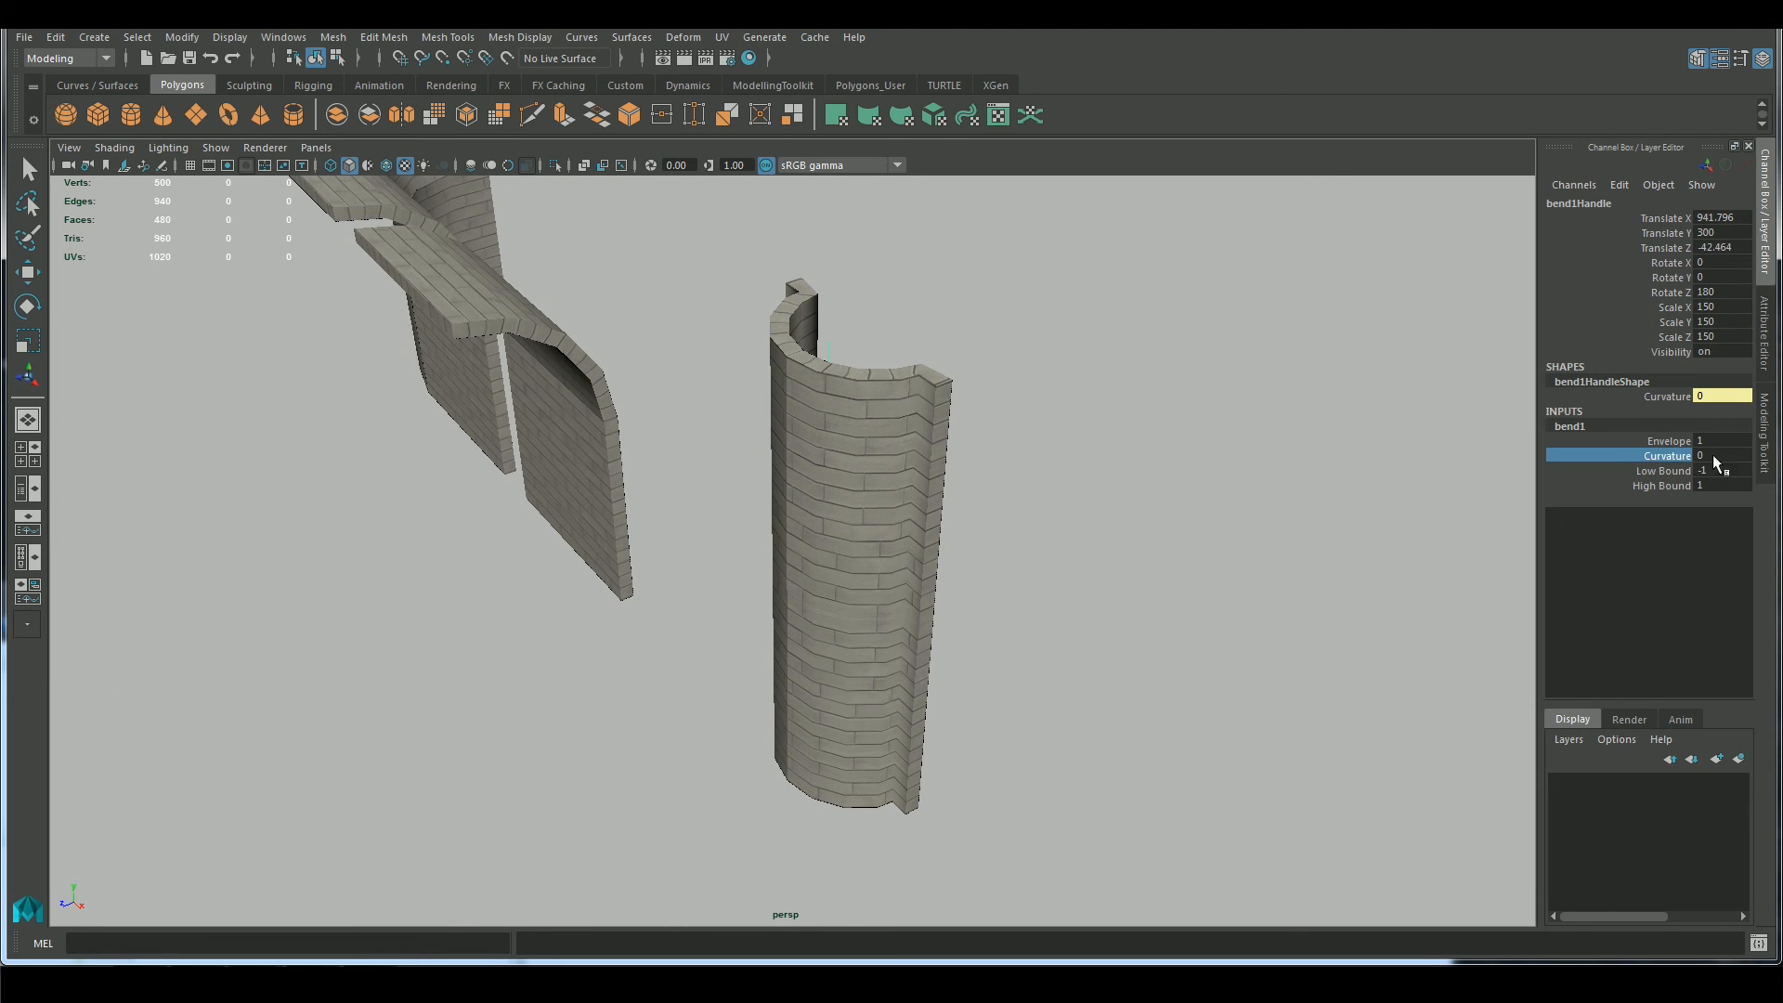
pyautogui.keyDown('alt'); pyautogui.moveTo(1082, 524); pyautogui.dragTo(1133, 492); pyautogui.keyUp('alt')
pyautogui.press('e')
pyautogui.moveTo(855, 464); pyautogui.dragTo(996, 460)
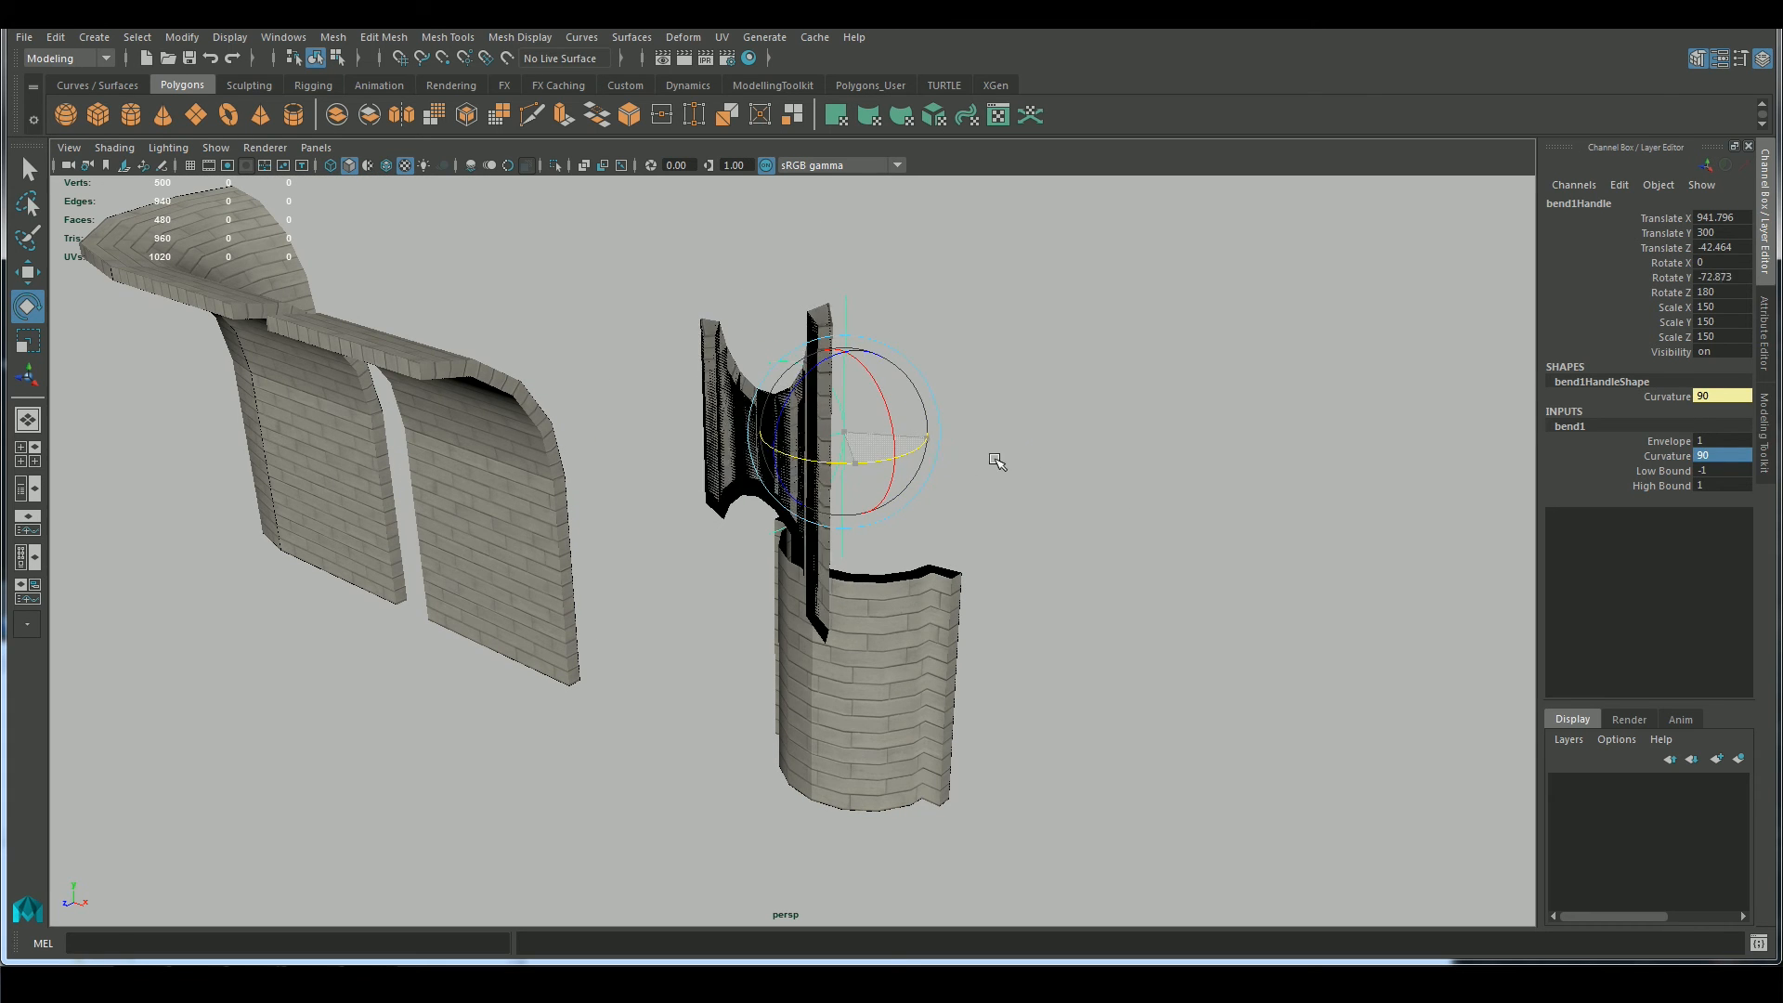
pyautogui.write('90')
pyautogui.press('Return')
pyautogui.keyDown('alt'); pyautogui.moveTo(1082, 507); pyautogui.dragTo(1037, 504); pyautogui.keyUp('alt')
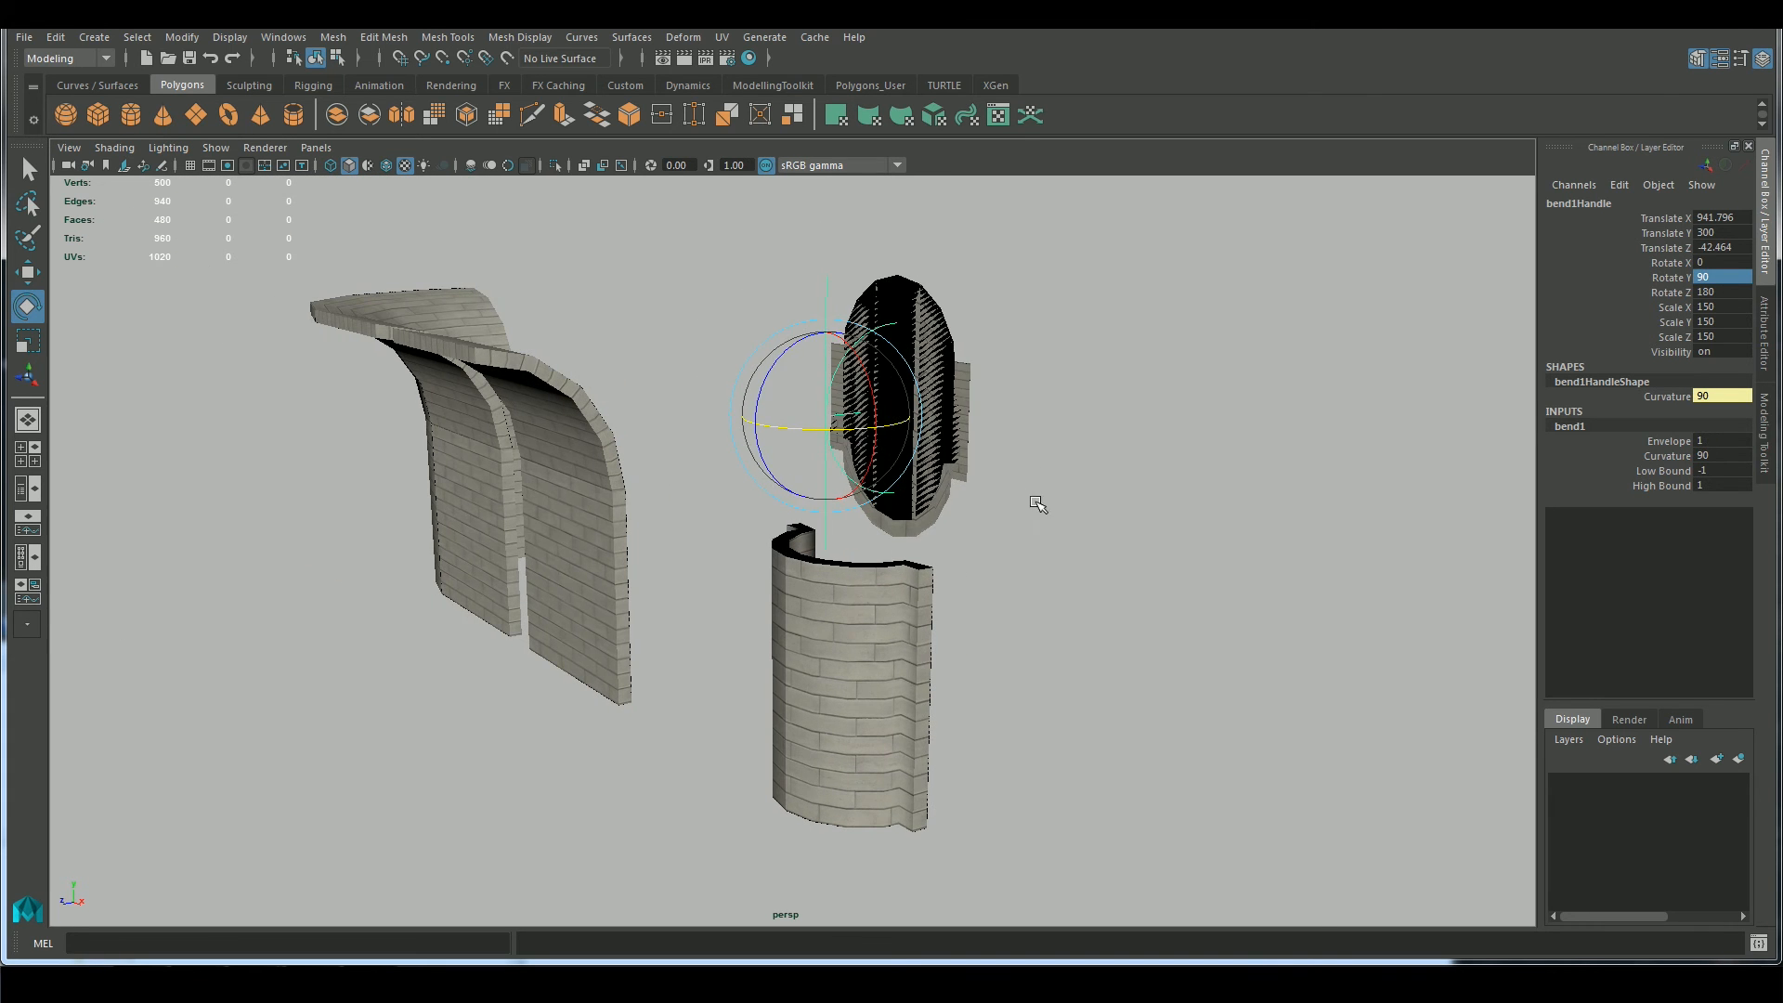
# Try a bend Curvature of 45 on the upper piece, and reorient and move the bend handle
pyautogui.moveTo(778, 379); pyautogui.dragTo(1428, 431)
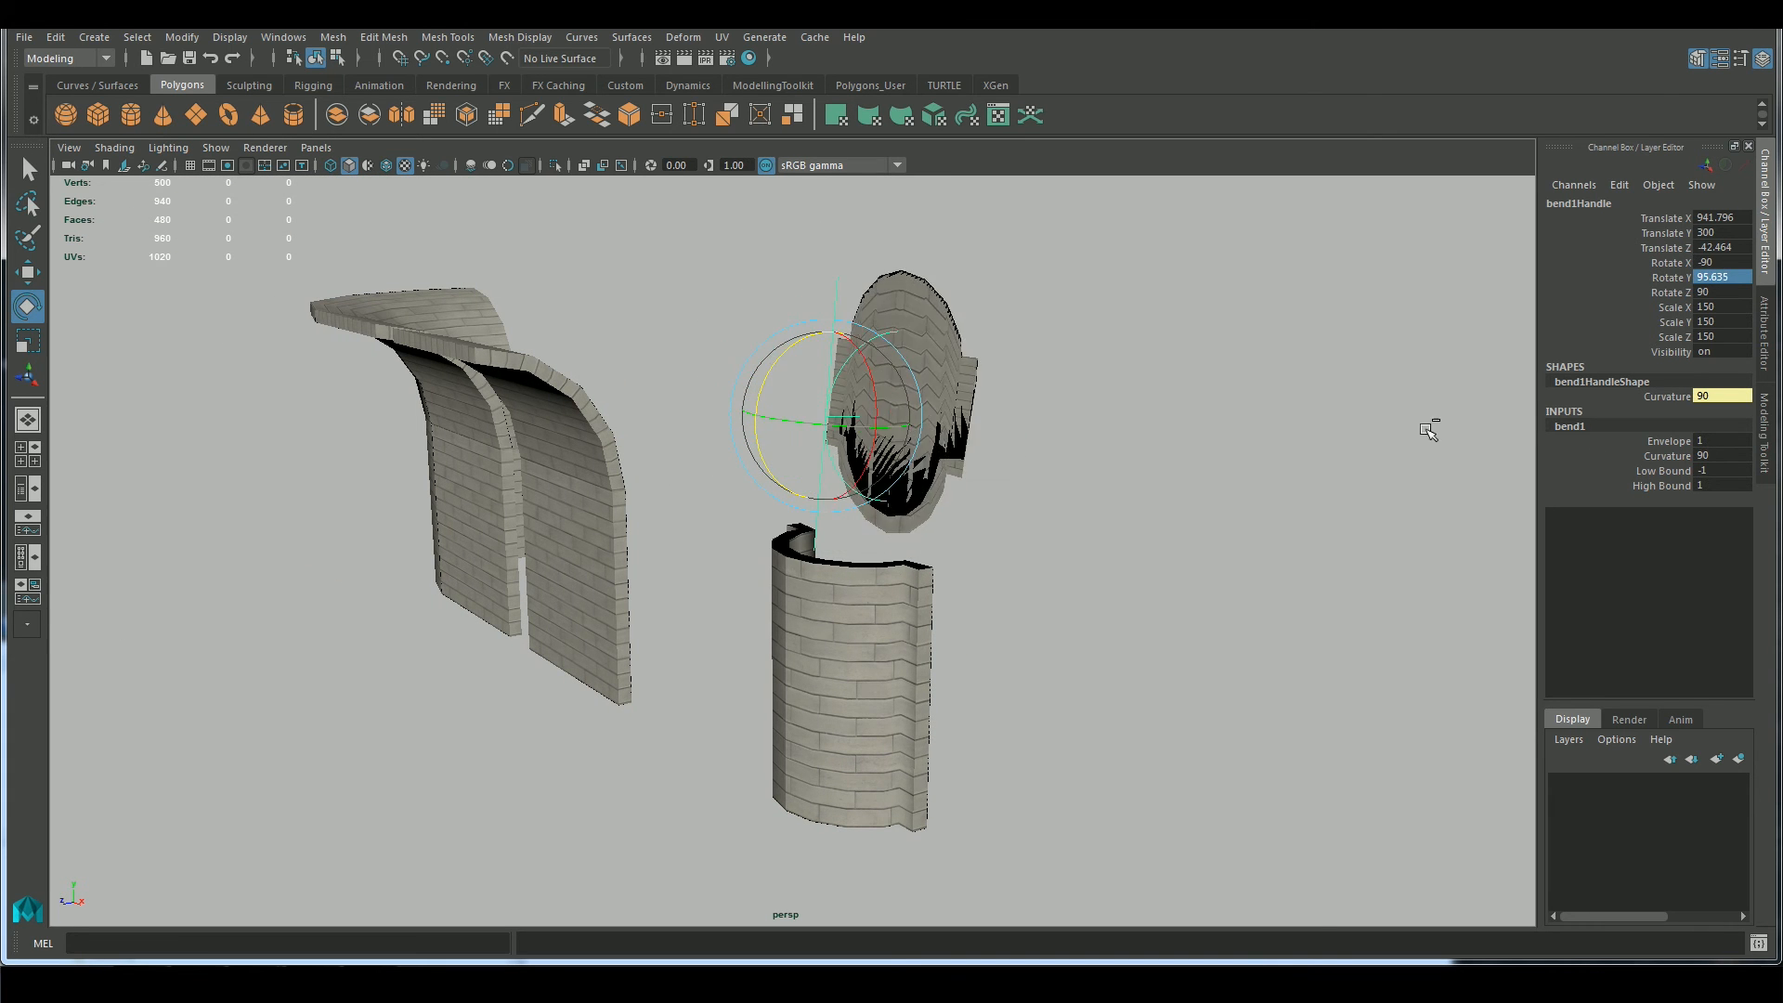
pyautogui.write('45')
pyautogui.press('Return')
pyautogui.keyDown('alt'); pyautogui.moveTo(1121, 522); pyautogui.dragTo(1187, 545); pyautogui.keyUp('alt')
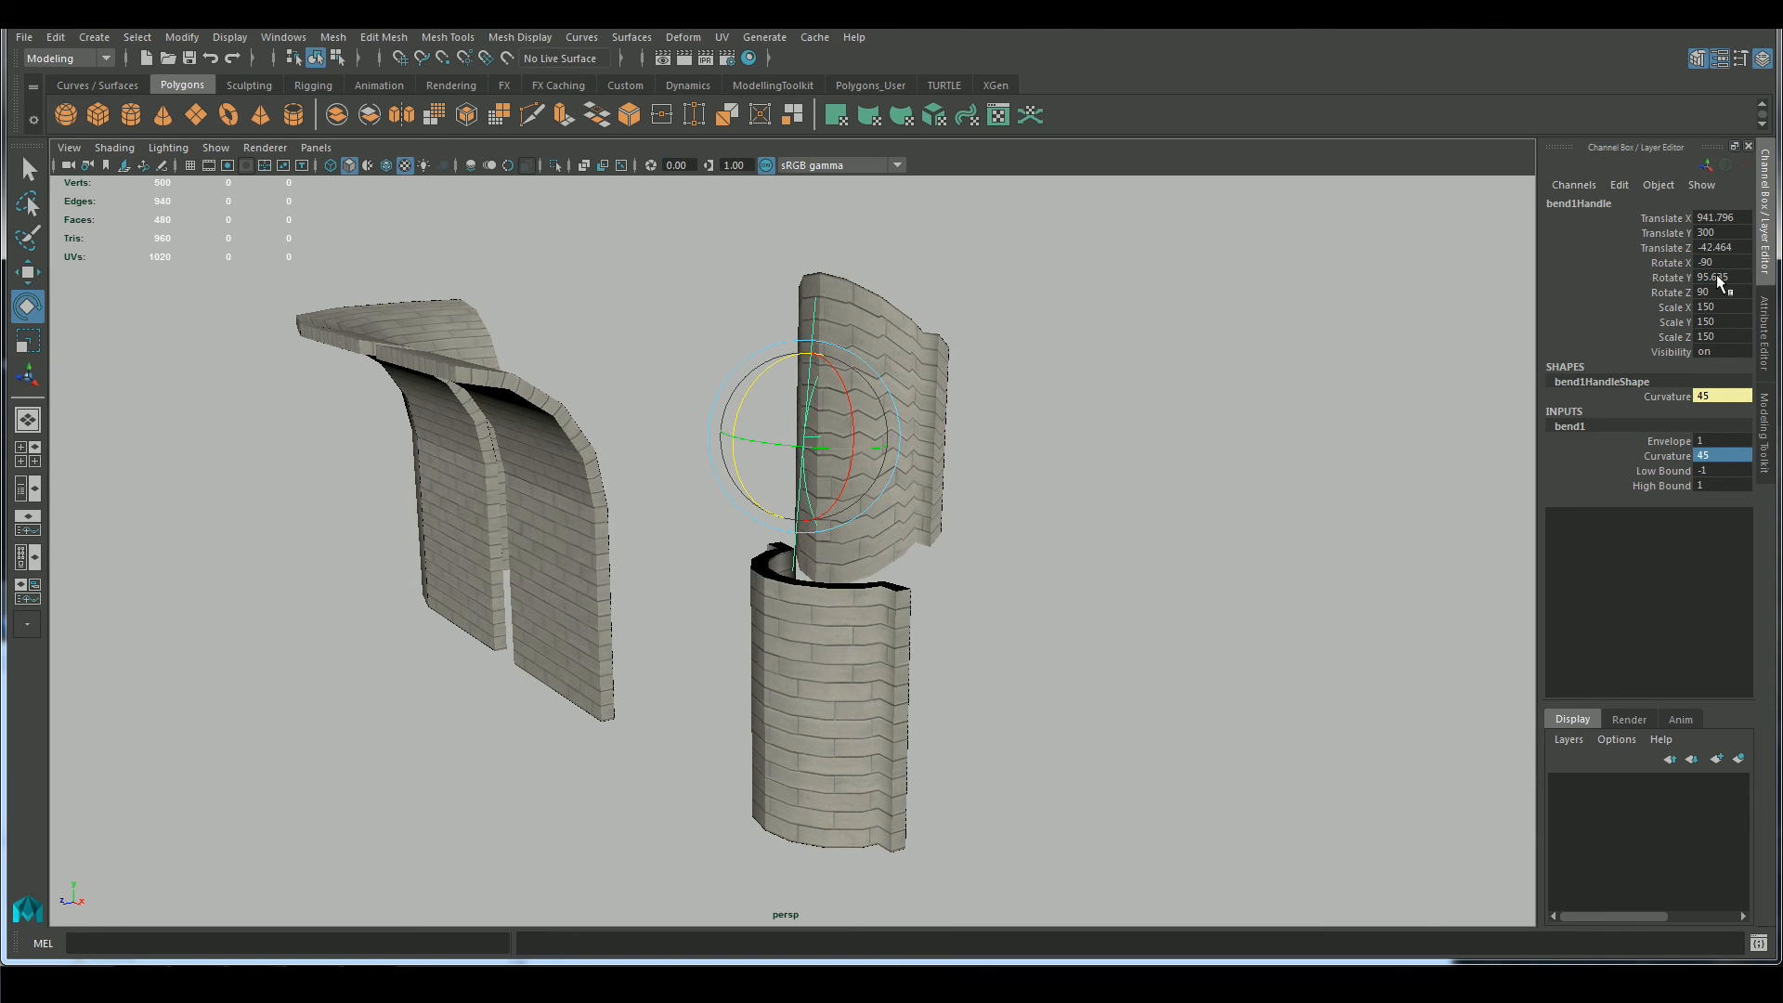
pyautogui.press('Return')
pyautogui.keyDown('alt'); pyautogui.moveTo(1082, 598); pyautogui.dragTo(1036, 588); pyautogui.keyUp('alt')
pyautogui.press('w')
pyautogui.moveTo(779, 348); pyautogui.dragTo(780, 463)
# Undo the bend changes back to the straight, undeformed upper piece
pyautogui.hotkey('ctrl', 'z')
pyautogui.hotkey('ctrl', 'z')
pyautogui.hotkey('ctrl', 'z')
pyautogui.hotkey('ctrl', 'z')
pyautogui.hotkey('ctrl', 'z')
pyautogui.hotkey('ctrl', 'z')
# Insert three evenly spaced horizontal edge loops around the upper piece with Multi-Cut, and return to object selection
pyautogui.keyDown('alt'); pyautogui.moveTo(982, 538); pyautogui.dragTo(1180, 596); pyautogui.keyUp('alt')
pyautogui.click(1766, 433)
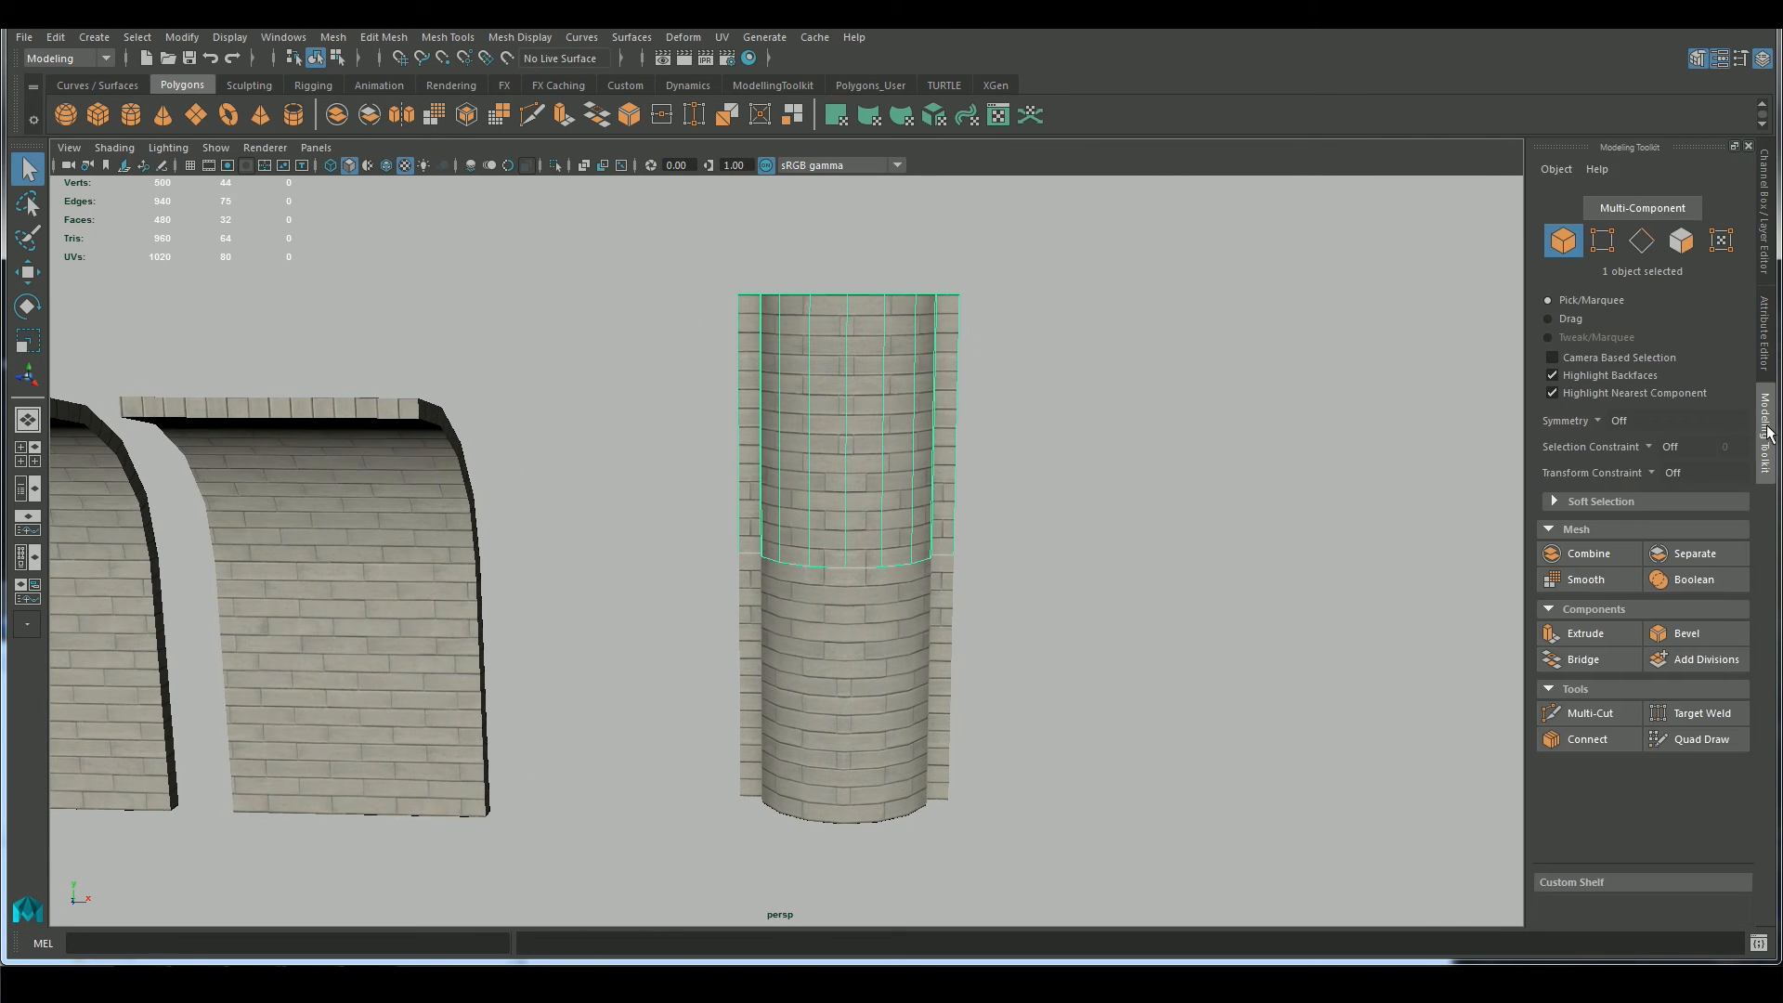
pyautogui.click(1588, 713)
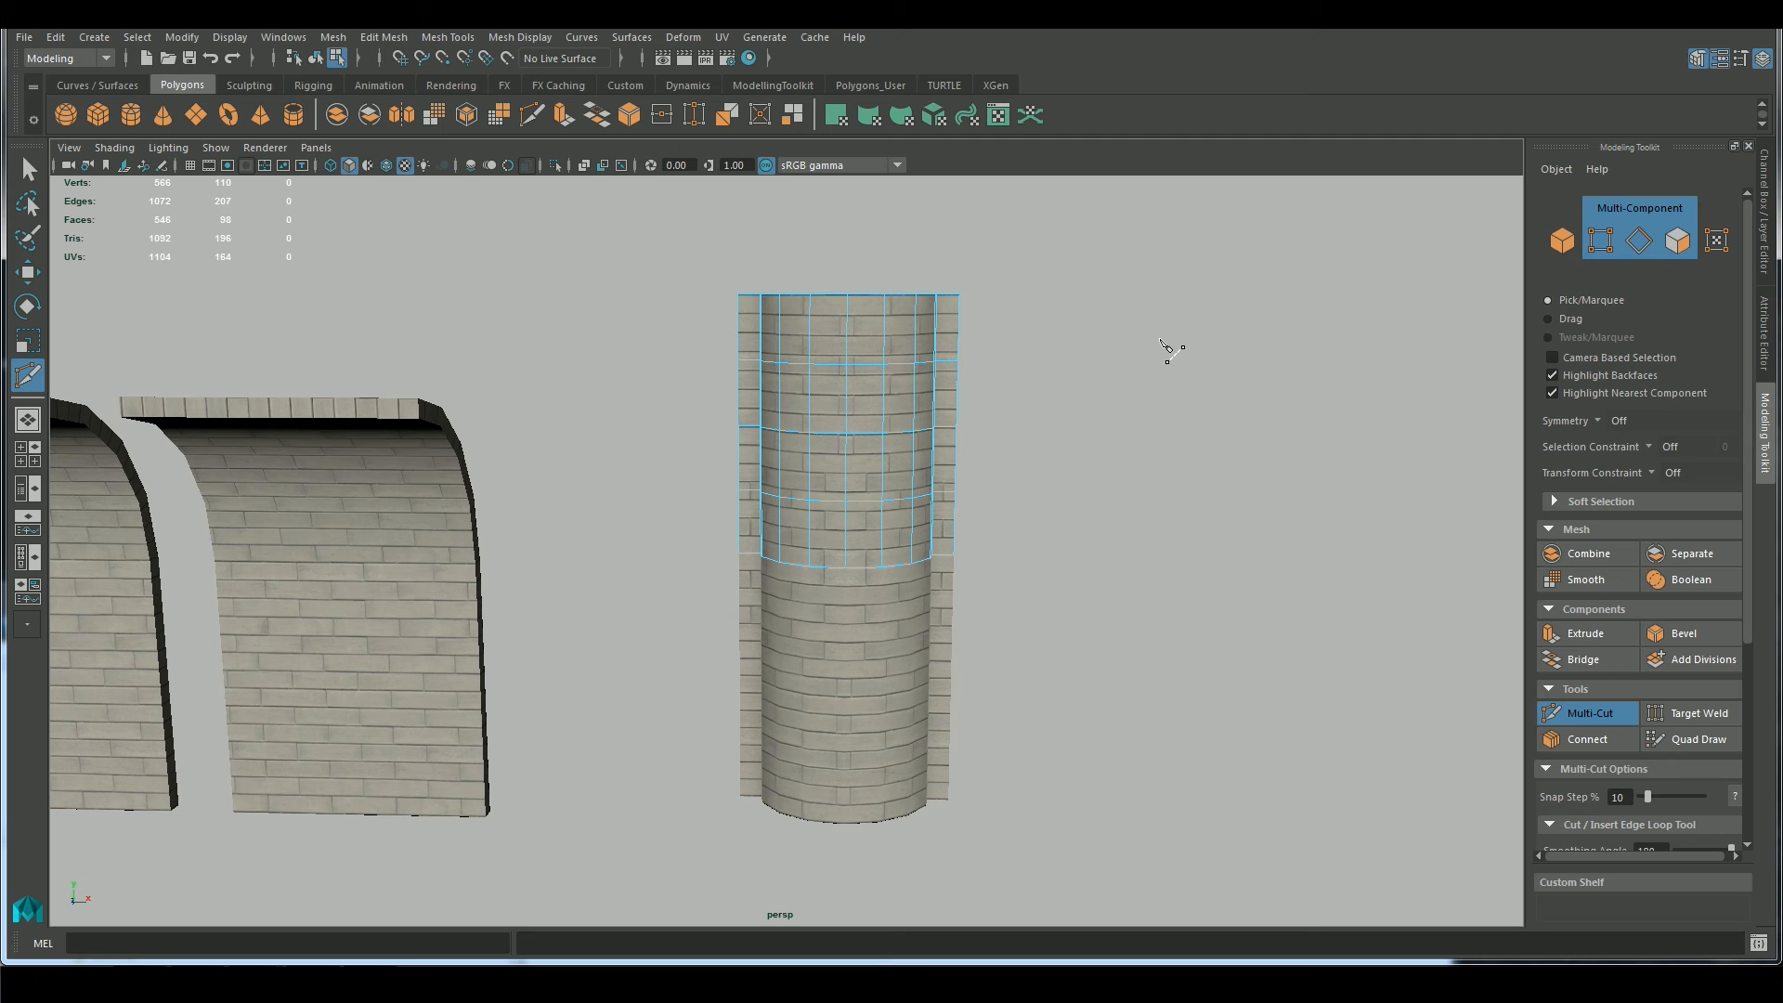
pyautogui.press('q')
pyautogui.moveTo(842, 427); pyautogui.dragTo(855, 421, button='right')
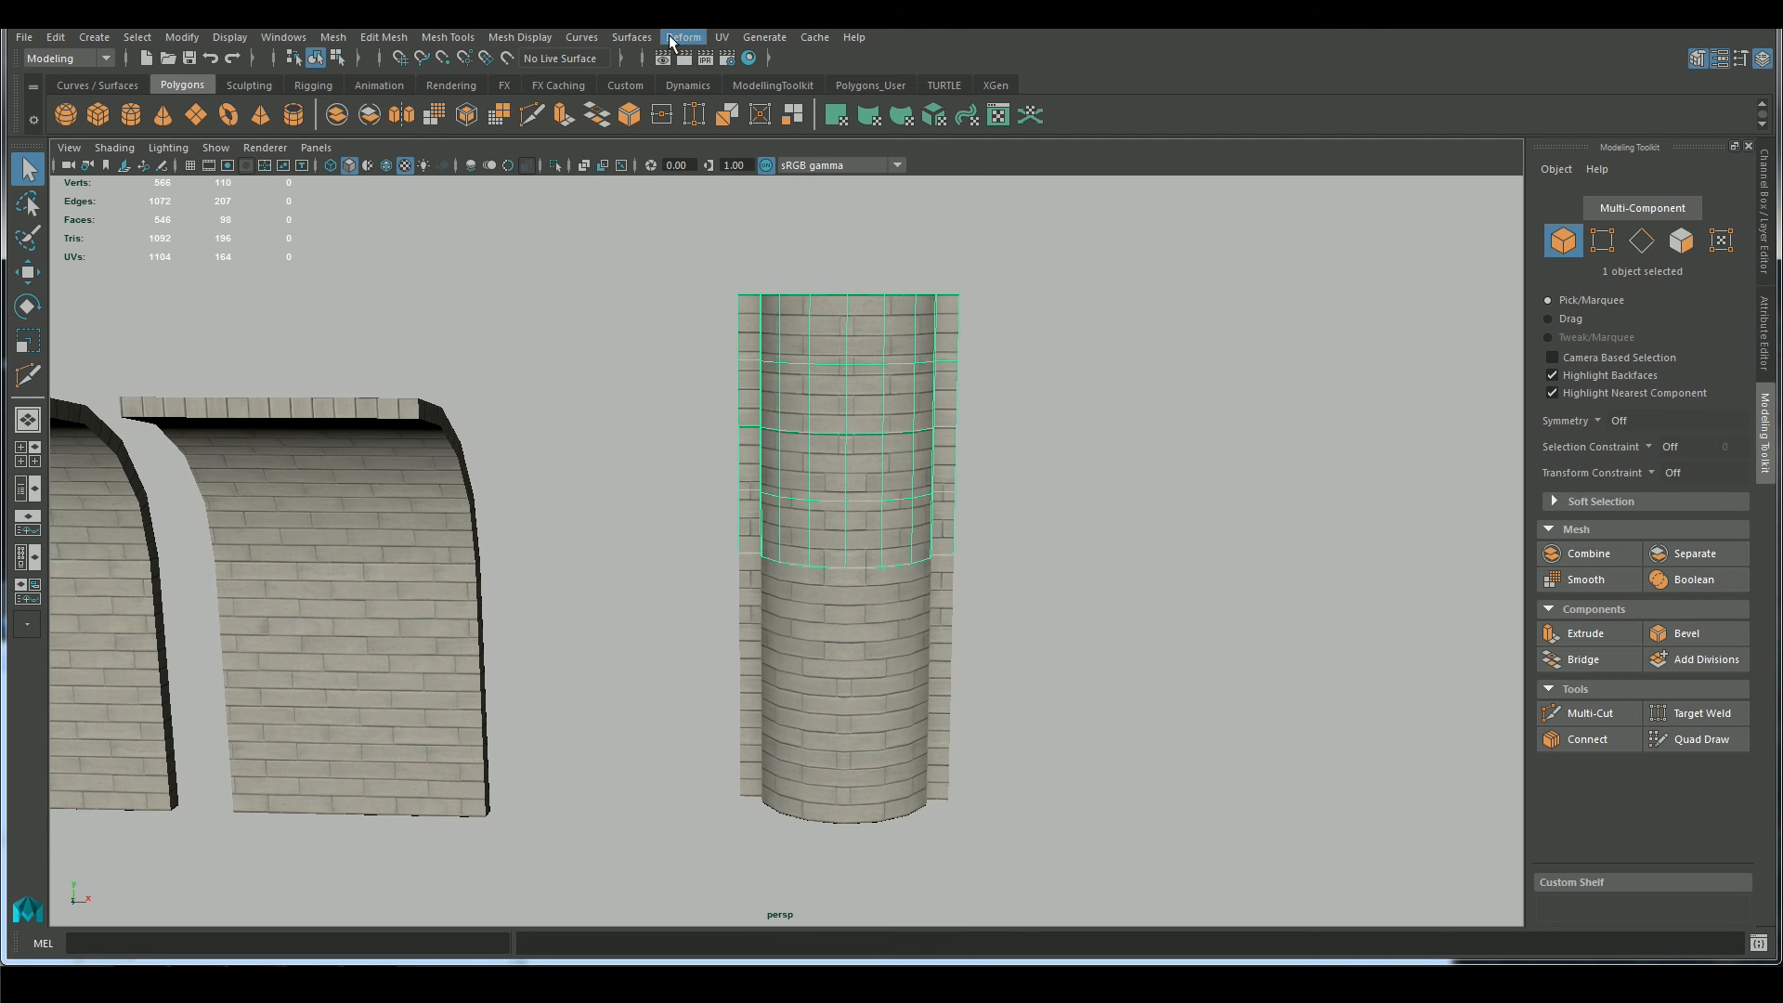
# Add a nonlinear Bend deformer to the subdivided upper piece and set its Curvature to 90
pyautogui.click(581, 37)
pyautogui.moveTo(743, 260)
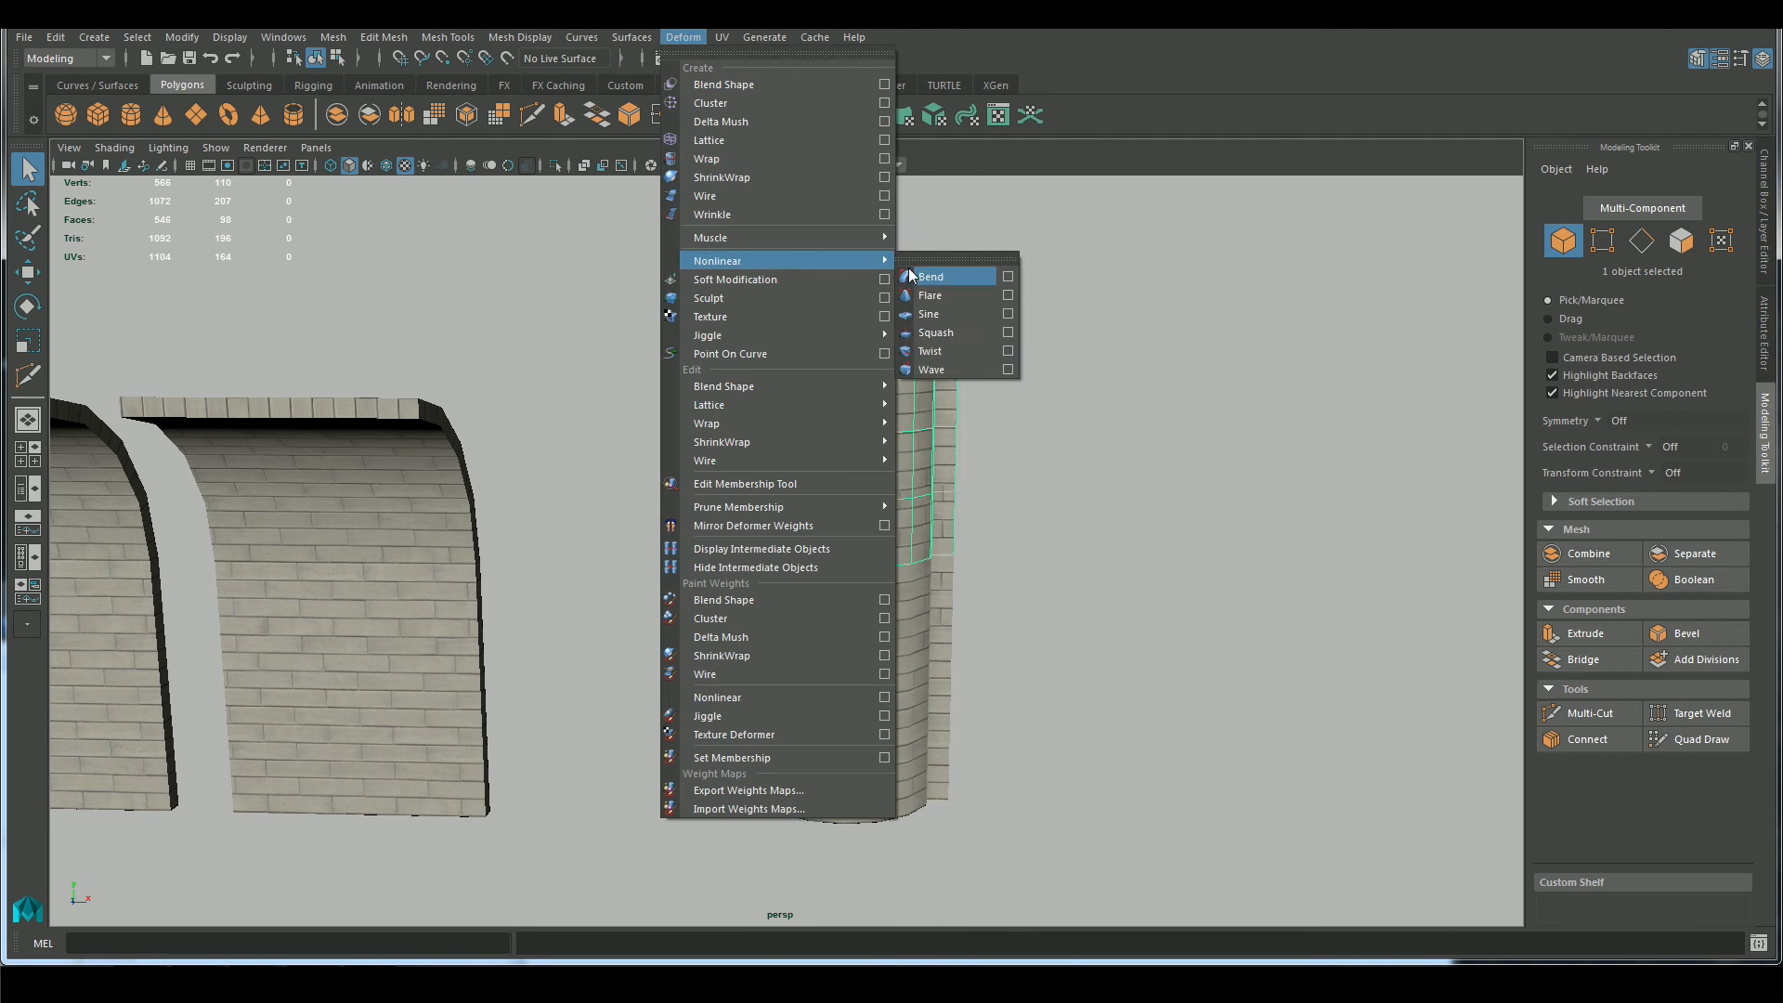
pyautogui.click(909, 276)
pyautogui.keyDown('alt'); pyautogui.moveTo(1142, 505); pyautogui.dragTo(975, 557); pyautogui.keyUp('alt')
pyautogui.press('e')
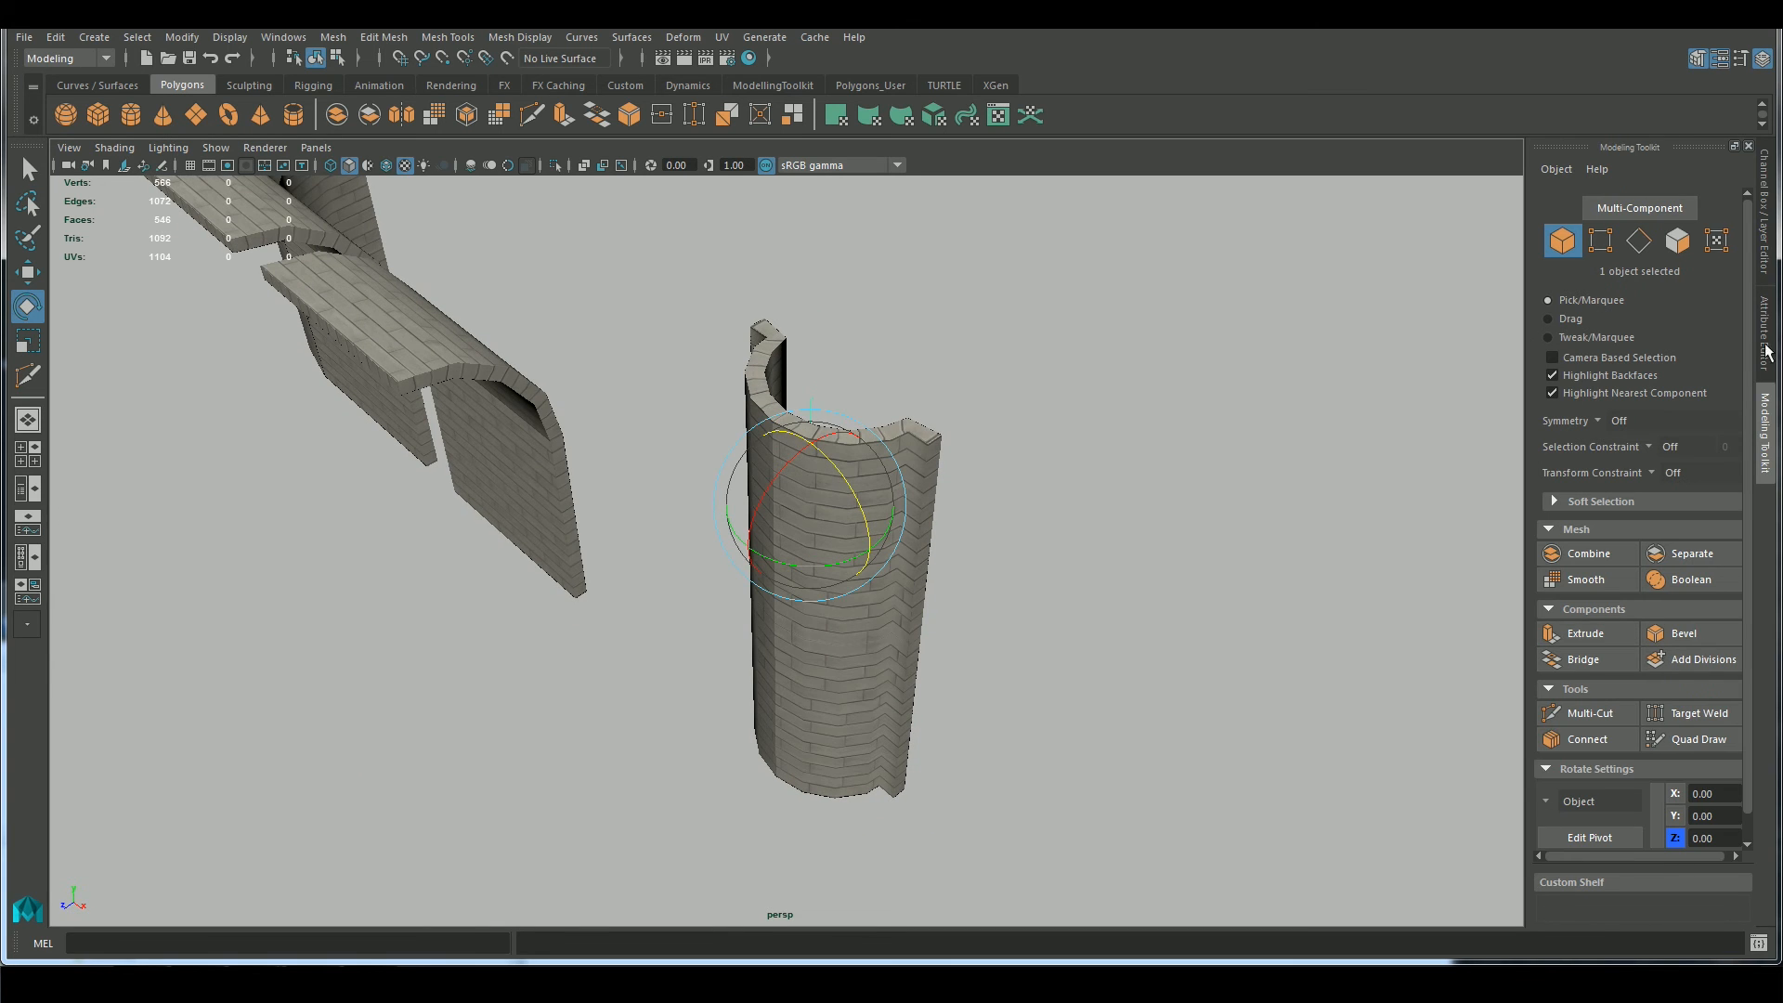
pyautogui.click(1764, 262)
pyautogui.scroll(1, 1207, 506)
pyautogui.moveTo(1193, 506); pyautogui.dragTo(1607, 470, button='middle')
pyautogui.click(1717, 456)
pyautogui.write('90')
pyautogui.press('Return')
# Rotate the bend handle about the vertical axis to a Rotate Y of -90
pyautogui.keyDown('alt'); pyautogui.moveTo(1129, 619); pyautogui.dragTo(886, 585); pyautogui.keyUp('alt')
pyautogui.press('e')
pyautogui.moveTo(724, 456); pyautogui.dragTo(817, 446)
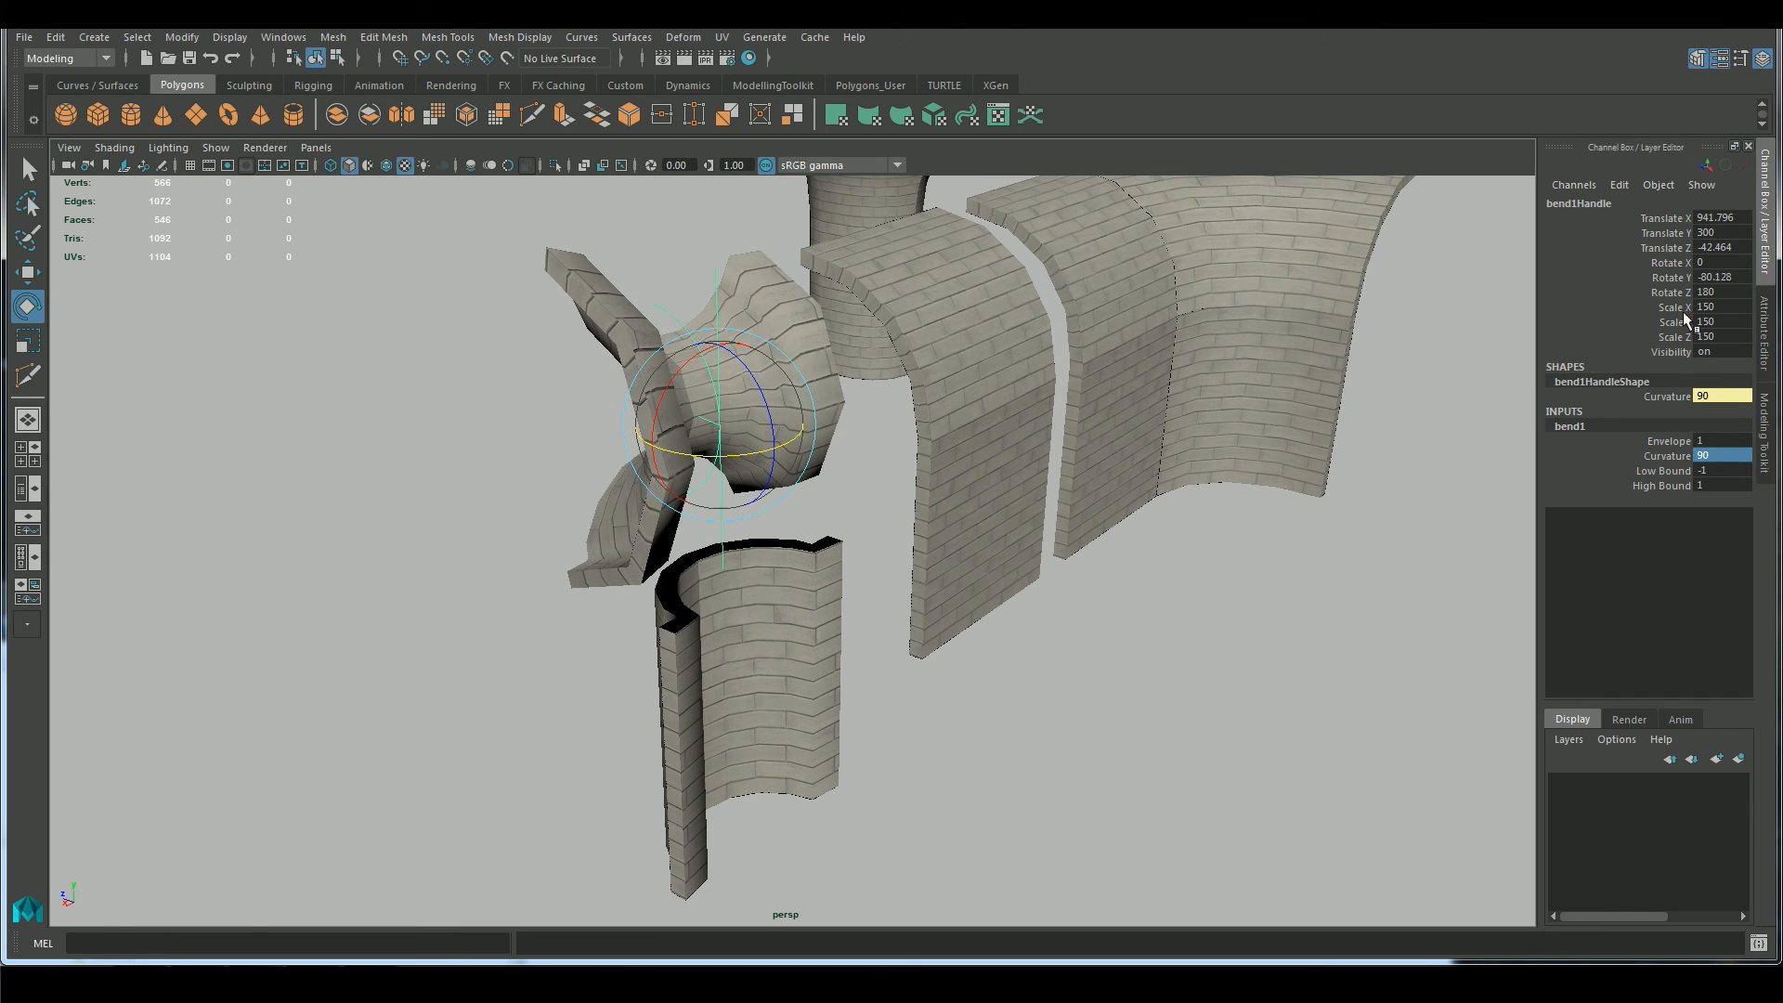
pyautogui.write('90')
pyautogui.press('Return')
pyautogui.keyDown('alt'); pyautogui.moveTo(847, 675); pyautogui.dragTo(1344, 560); pyautogui.keyUp('alt')
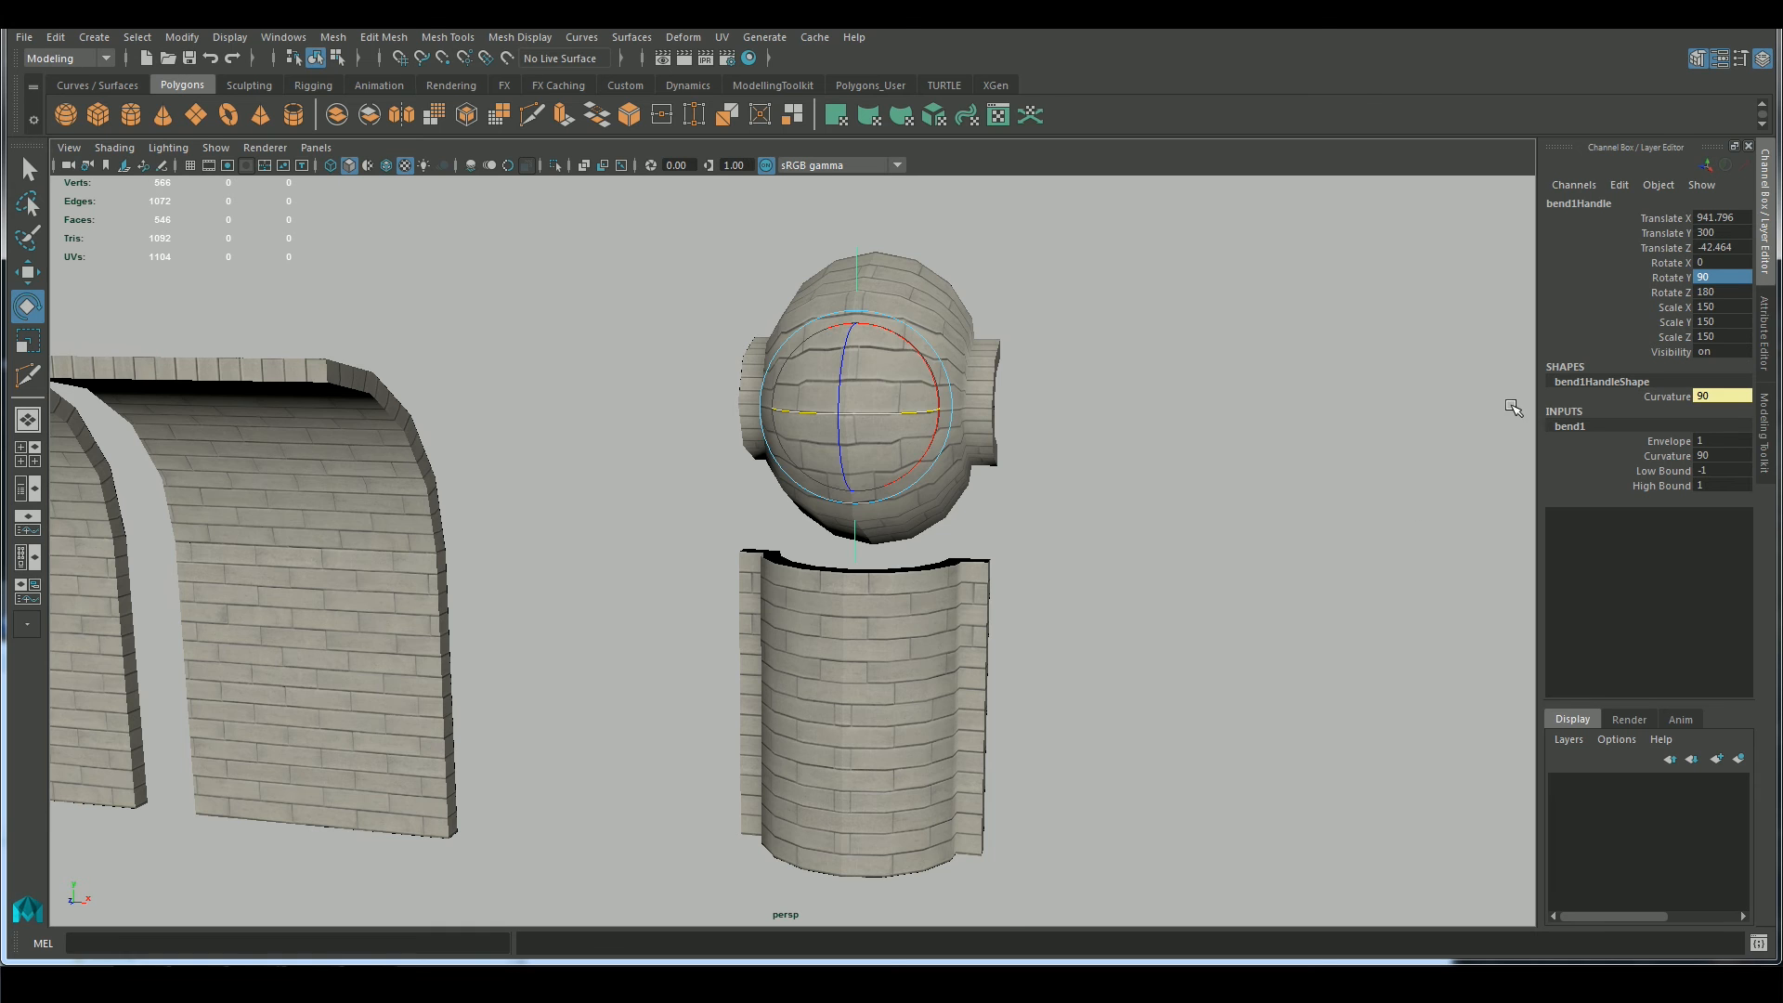
pyautogui.click(1713, 278)
pyautogui.write('-90')
pyautogui.press('Return')
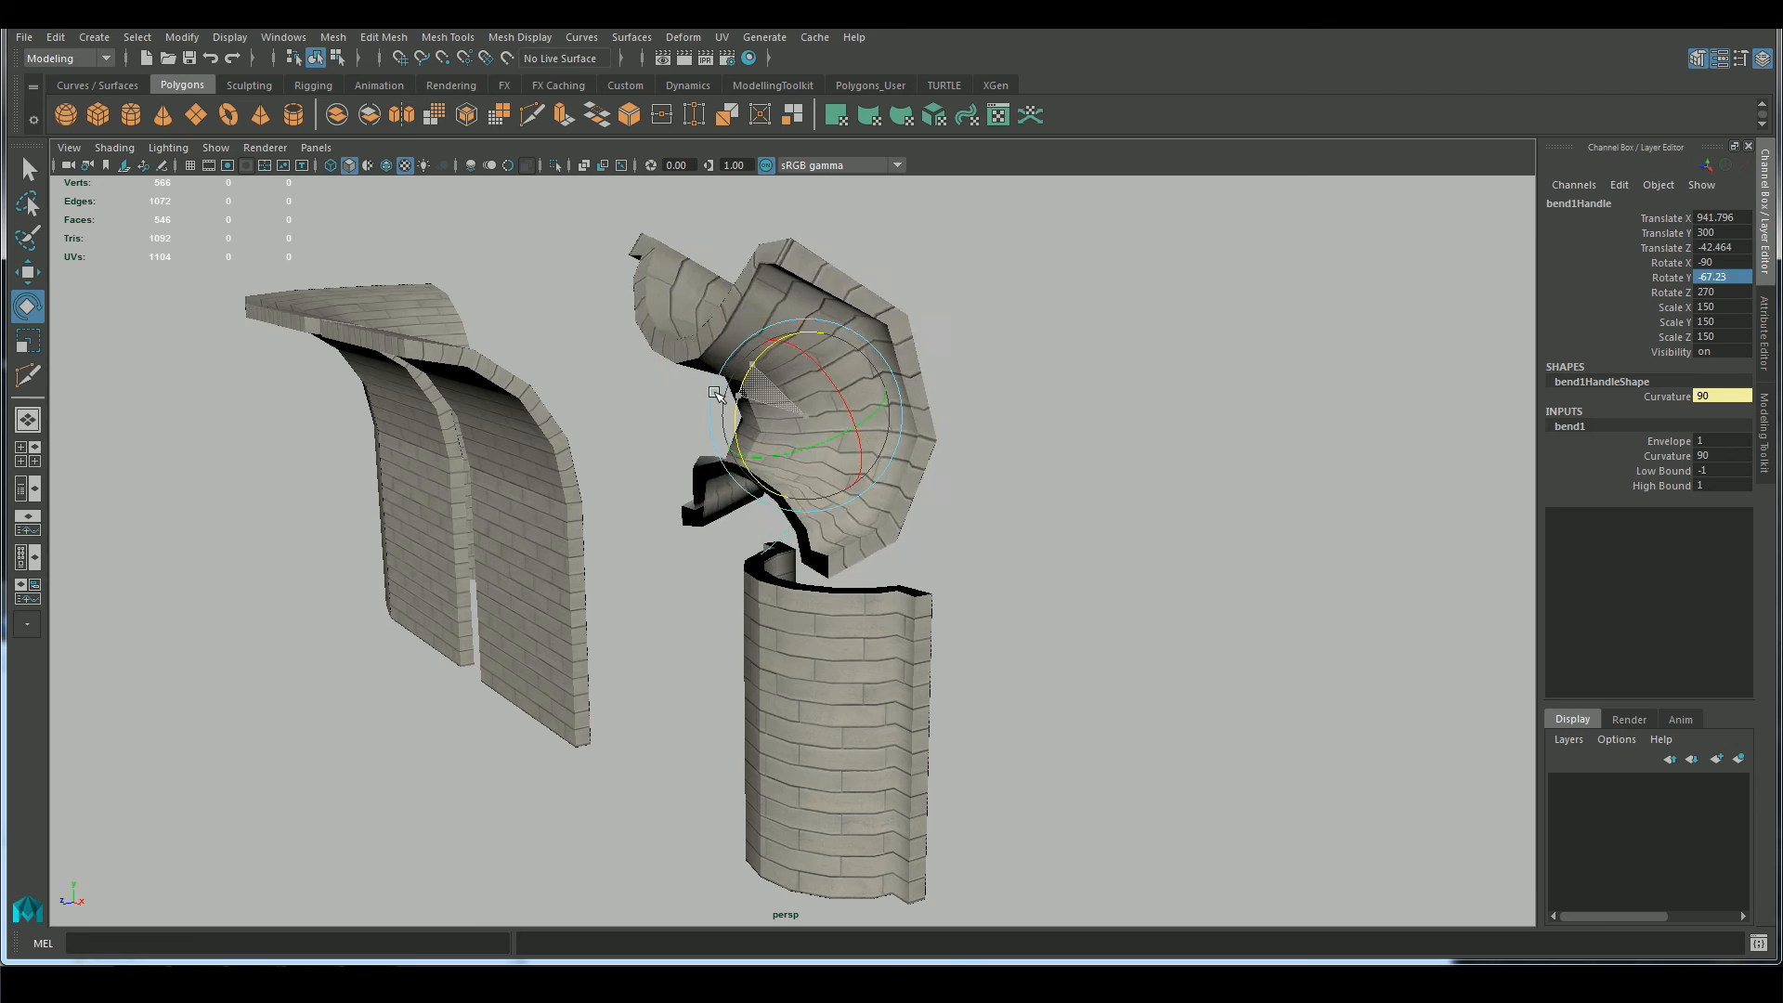
# Set the Bend deformer's Curvature to 45
pyautogui.keyDown('alt'); pyautogui.moveTo(967, 545); pyautogui.dragTo(893, 535); pyautogui.keyUp('alt')
pyautogui.click(1708, 455)
pyautogui.write('45')
pyautogui.press('Return')
pyautogui.keyDown('alt'); pyautogui.moveTo(986, 602); pyautogui.dragTo(1012, 526); pyautogui.keyUp('alt')
# Frame the pieces in the side view and isolate the lower and upper half-round pieces
pyautogui.press('space')
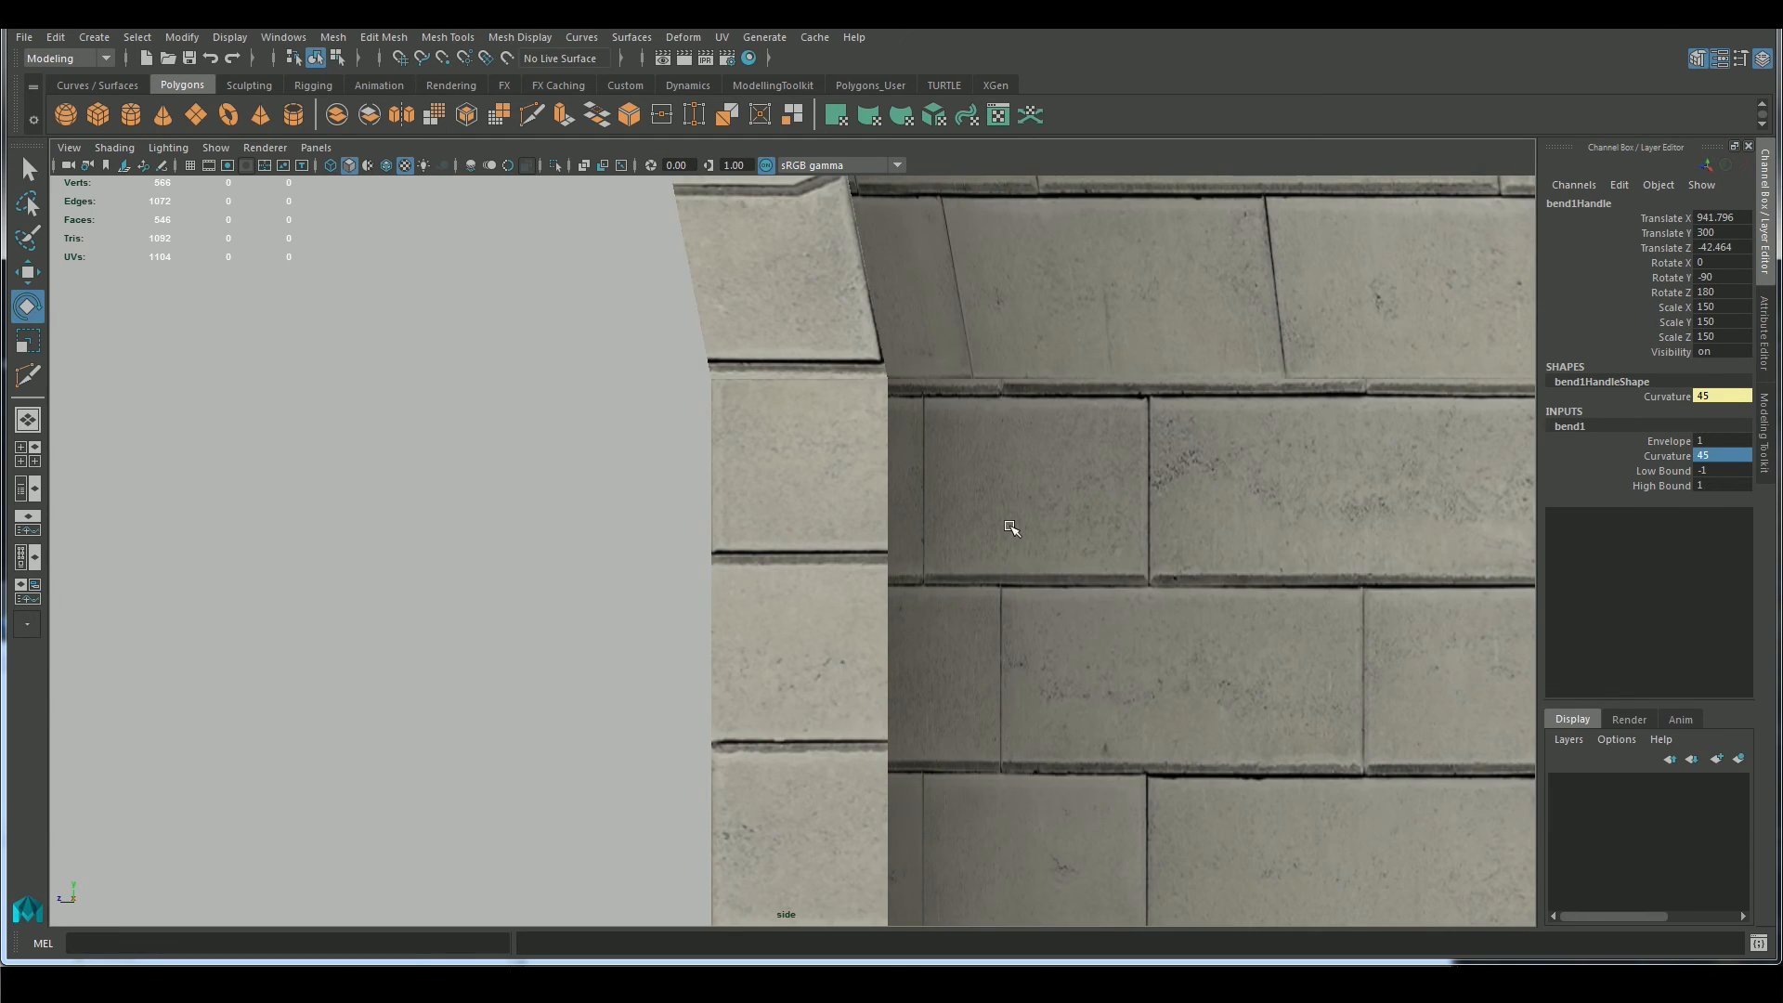
pyautogui.press('f')
pyautogui.keyDown('alt'); pyautogui.moveTo(1154, 641); pyautogui.dragTo(649, 641, button='right'); pyautogui.keyUp('alt')
pyautogui.keyDown('alt'); pyautogui.moveTo(803, 907); pyautogui.dragTo(816, 684, button='middle'); pyautogui.keyUp('alt')
pyautogui.click(791, 688)
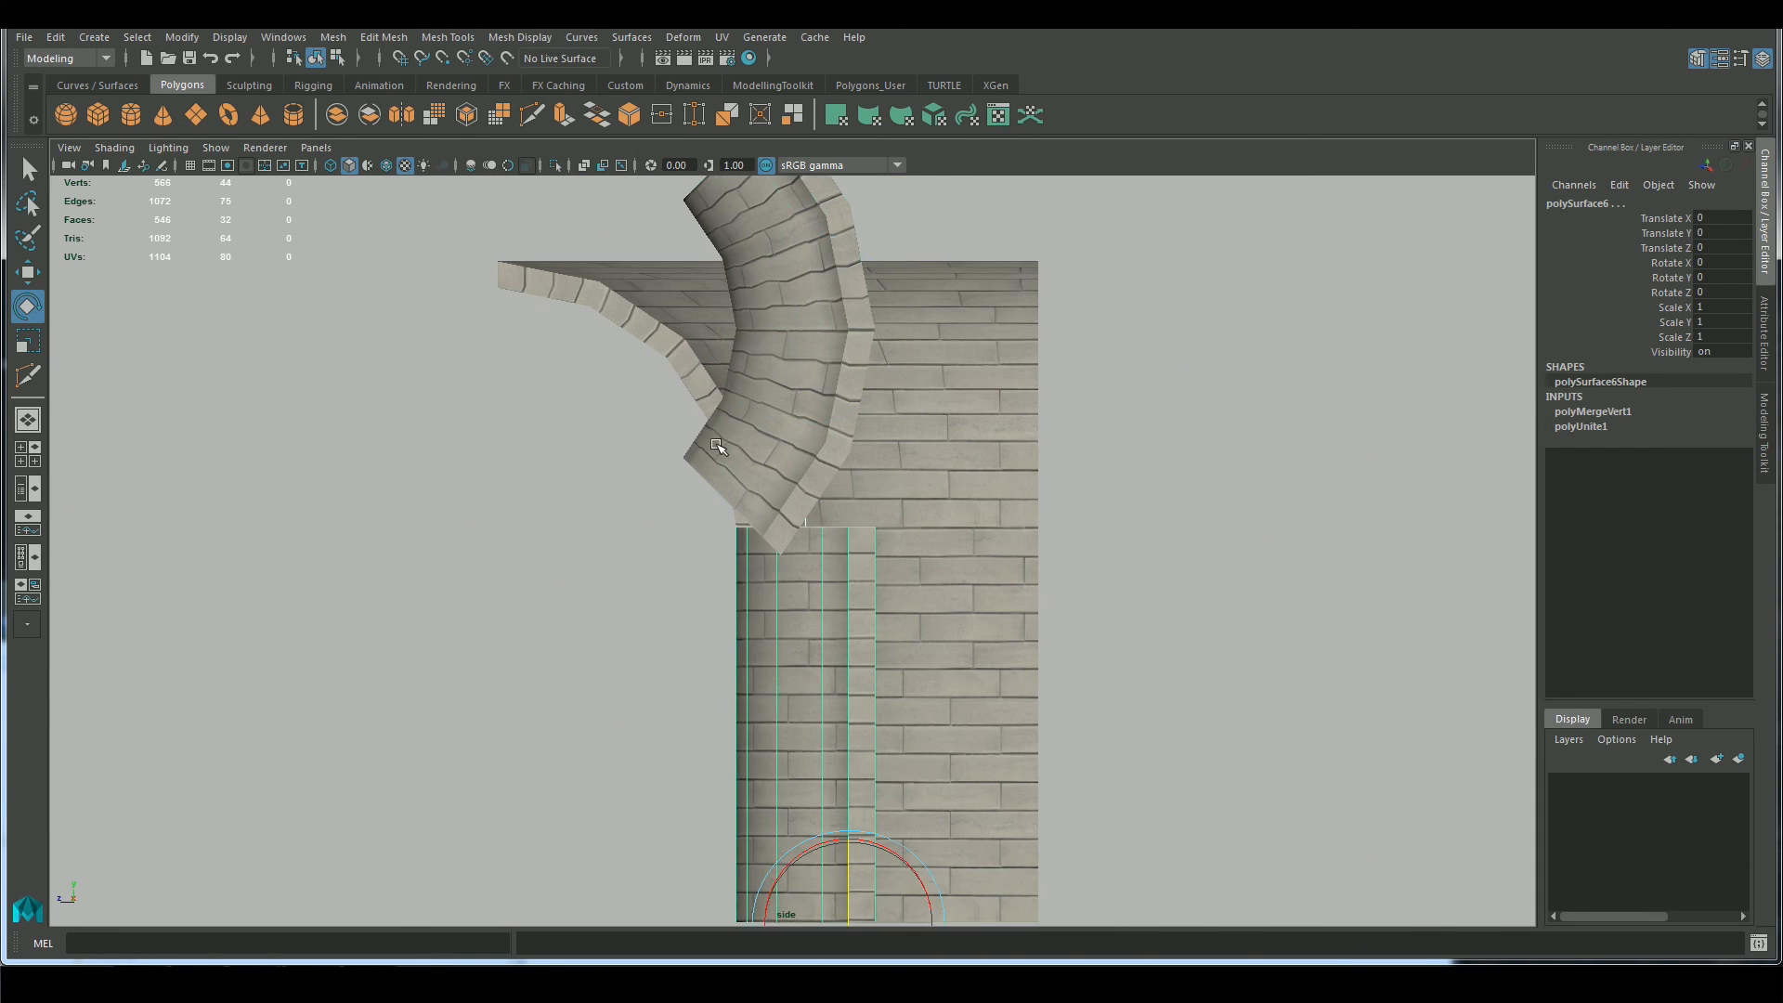
pyautogui.keyDown('shift'); pyautogui.click(716, 444); pyautogui.keyUp('shift')
pyautogui.click(551, 165)
pyautogui.click(587, 411)
# Select the bend handle and snap it down to the joint between the two pieces, at Translate Y 150
pyautogui.click(784, 371)
pyautogui.keyDown('alt'); pyautogui.moveTo(943, 378); pyautogui.dragTo(900, 497, button='middle'); pyautogui.keyUp('alt')
pyautogui.keyDown('alt'); pyautogui.moveTo(899, 498); pyautogui.dragTo(868, 464); pyautogui.keyUp('alt')
pyautogui.press('space')
pyautogui.click(730, 314)
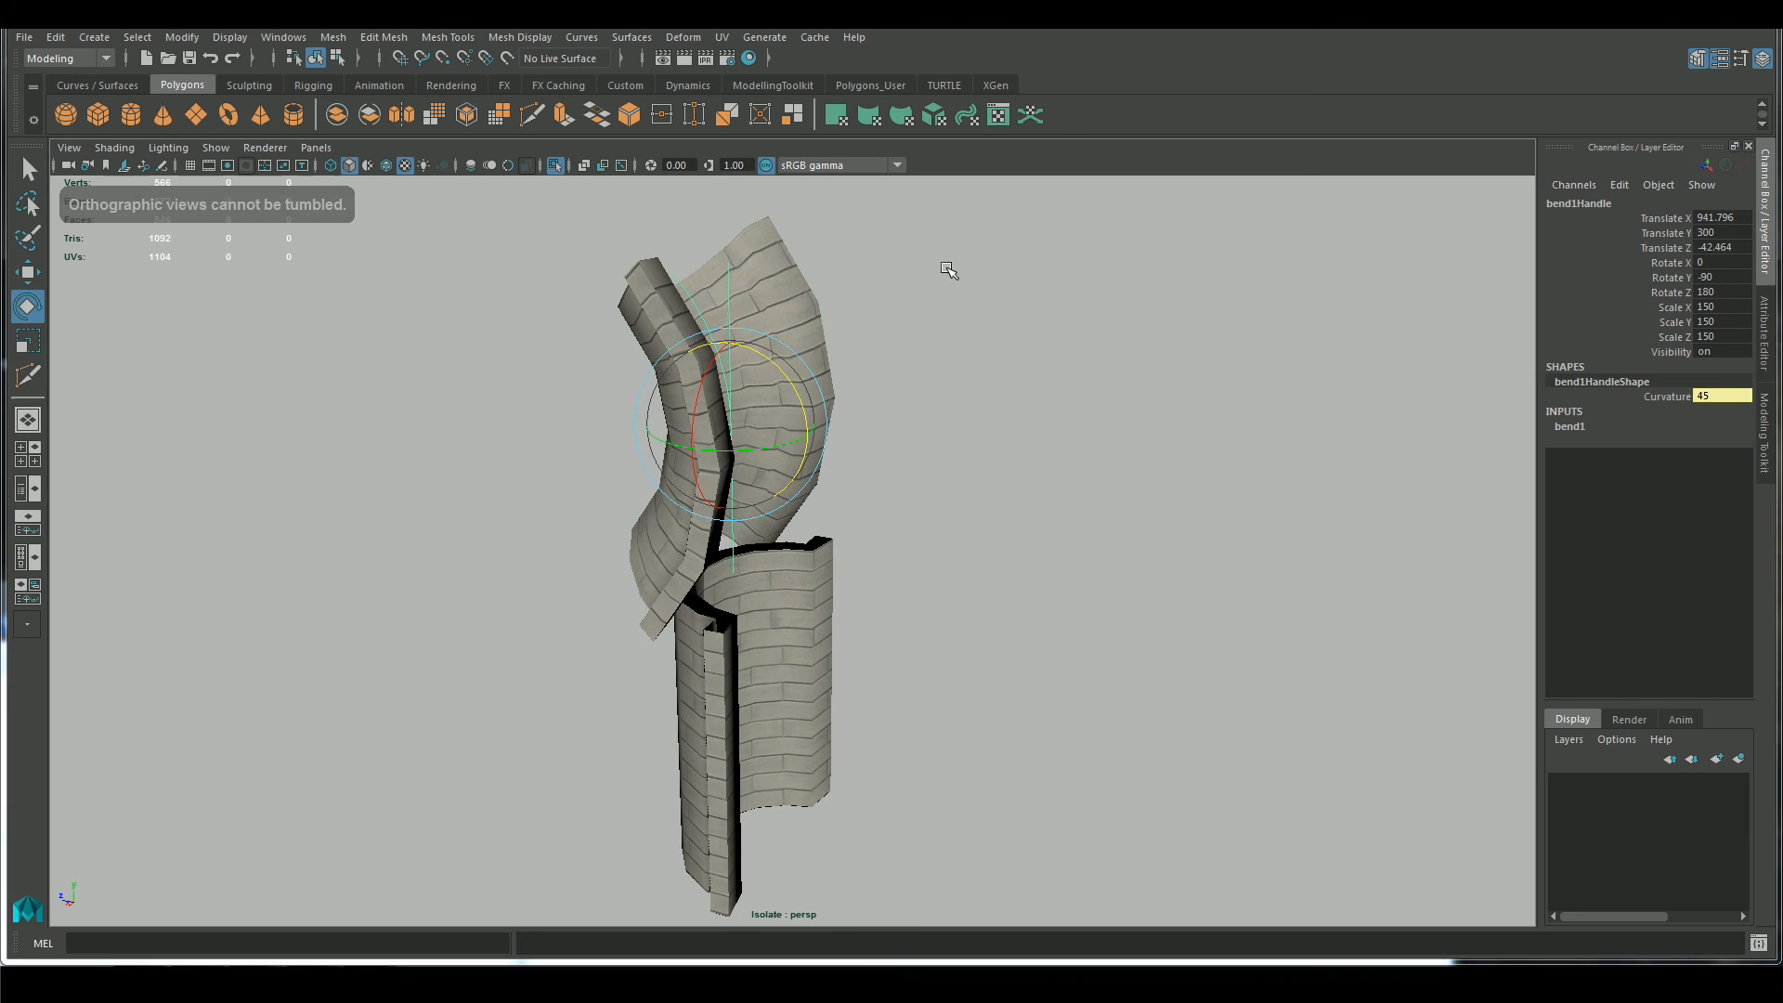
pyautogui.press('space')
pyautogui.moveTo(942, 293); pyautogui.dragTo(1007, 297)
pyautogui.press('w')
pyautogui.press('f')
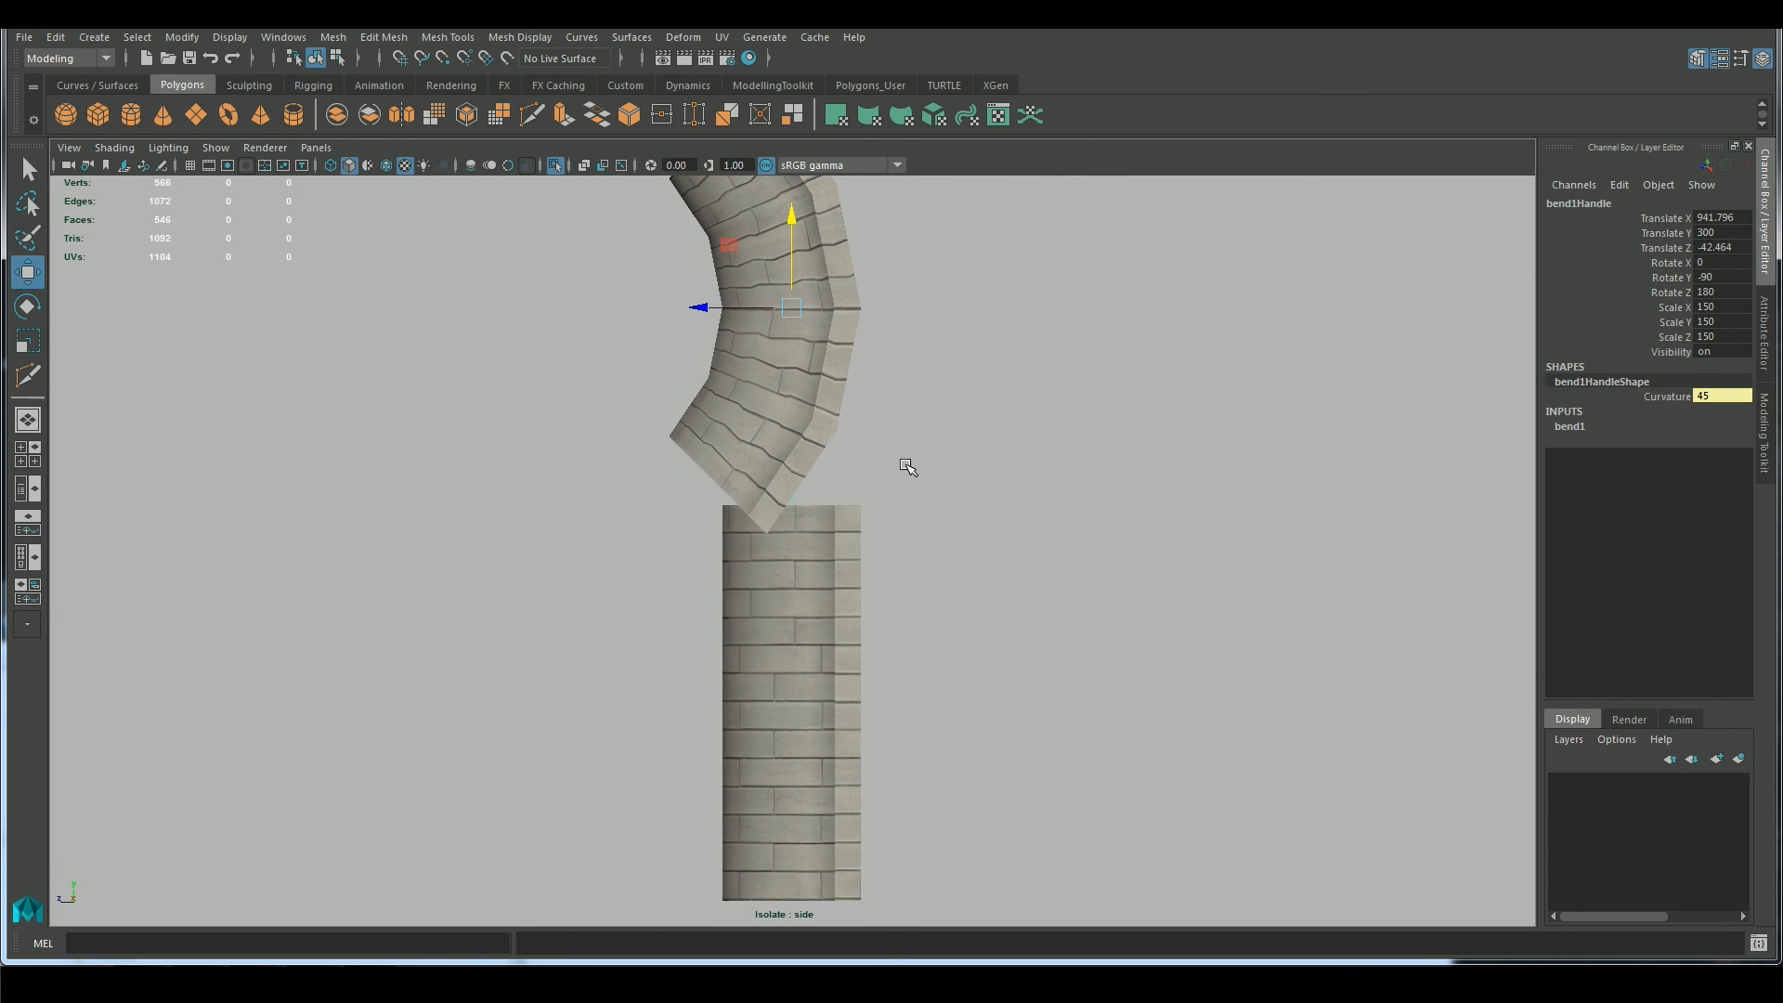
pyautogui.press('v')
pyautogui.moveTo(885, 464); pyautogui.dragTo(860, 509, button='middle')
pyautogui.scroll(1, 993, 473)
pyautogui.keyDown('alt'); pyautogui.moveTo(993, 474); pyautogui.dragTo(1049, 546, button='middle'); pyautogui.keyUp('alt')
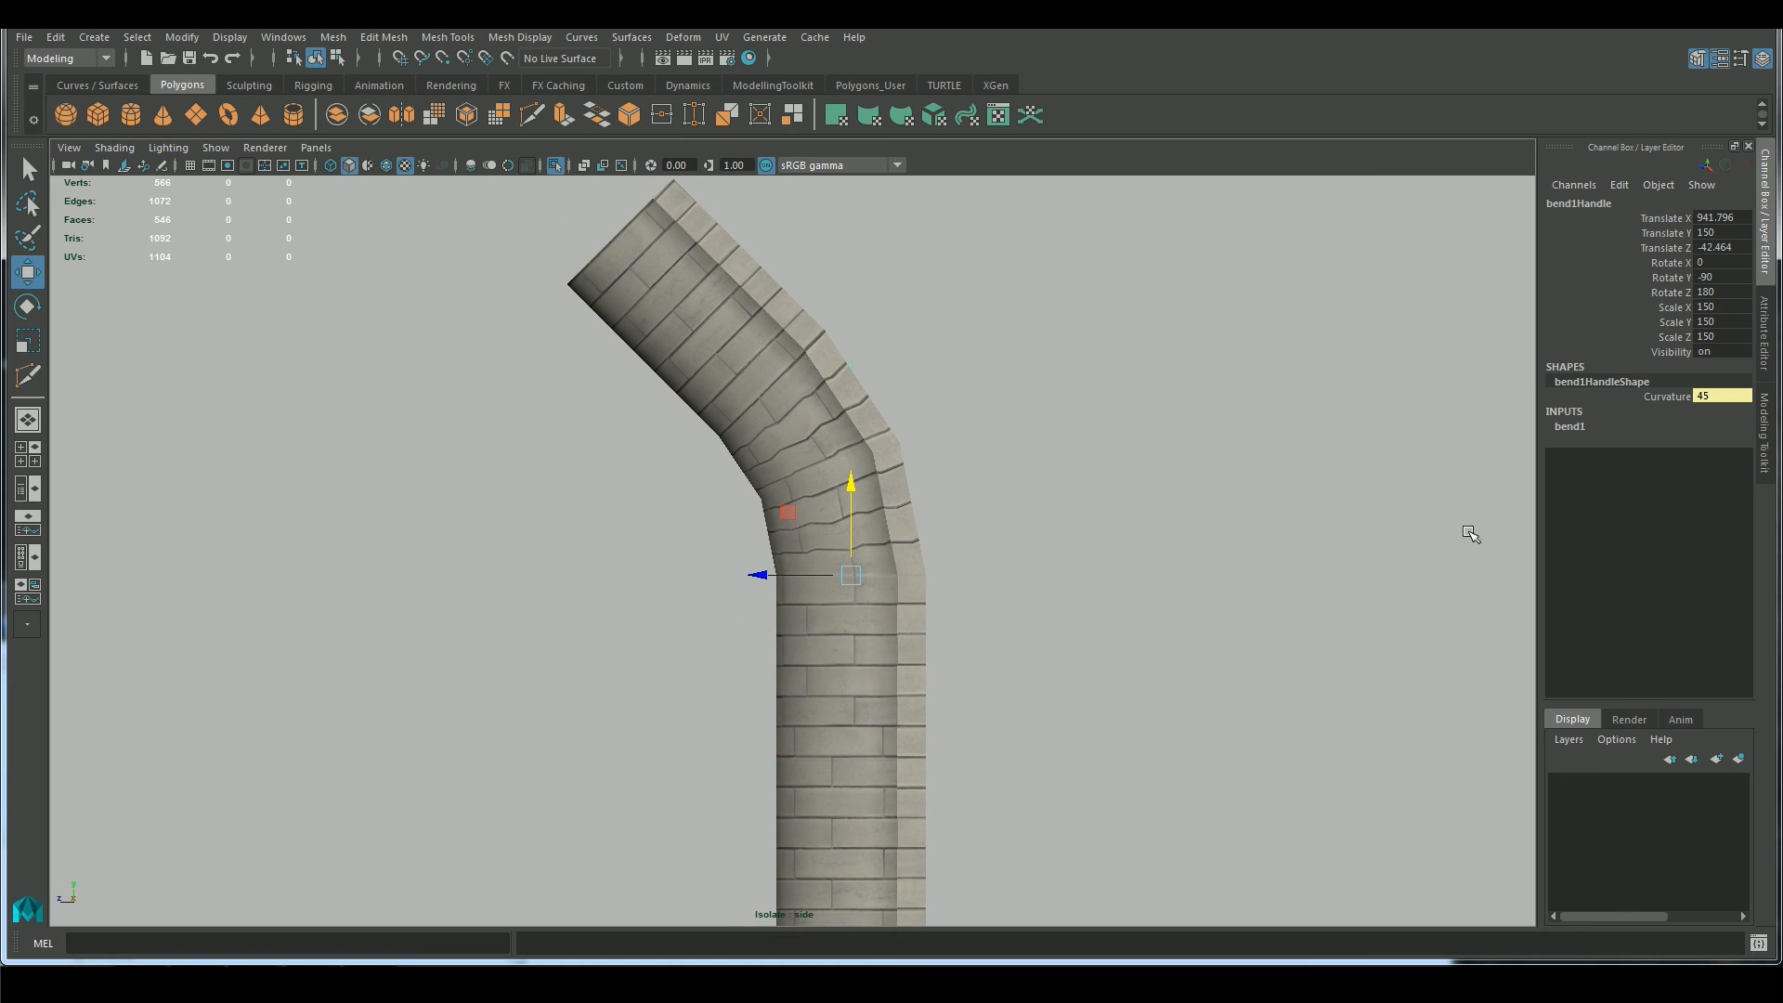
# Adjust the Bend deformer's bounds so the curve runs through the full height of the upper piece
pyautogui.click(1569, 426)
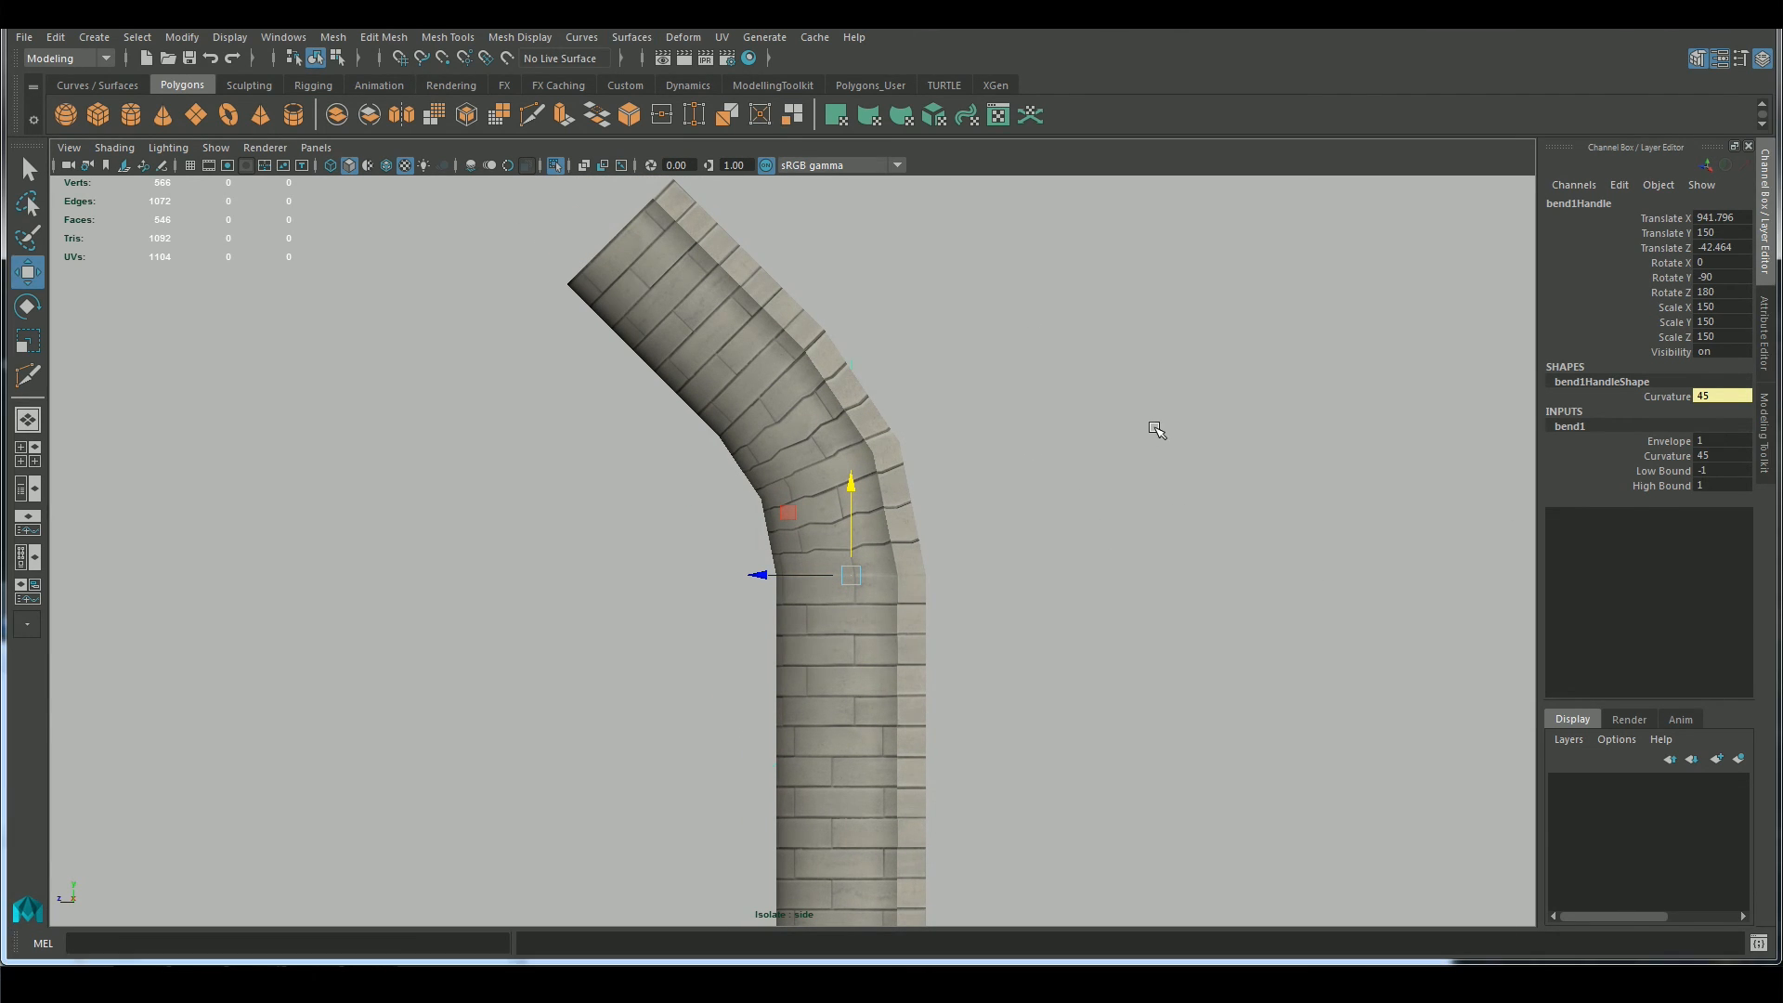
pyautogui.click(1663, 470)
pyautogui.moveTo(1439, 492); pyautogui.dragTo(1215, 517, button='middle')
pyautogui.moveTo(1189, 529)
pyautogui.keyDown('alt'); pyautogui.mouseDown()
pyautogui.moveTo(1142, 510)
pyautogui.moveTo(1318, 519)
pyautogui.moveTo(1257, 548)
pyautogui.moveTo(1133, 553)
pyautogui.moveTo(1168, 554)
pyautogui.mouseUp(); pyautogui.keyUp('alt')
pyautogui.click(1132, 555)
# Examine the bent upper piece and its joint from several angles in perspective, and select the piece
pyautogui.scroll(-4, 1131, 557)
pyautogui.keyDown('alt'); pyautogui.moveTo(959, 506); pyautogui.dragTo(1032, 537); pyautogui.keyUp('alt')
pyautogui.keyDown('alt'); pyautogui.moveTo(1038, 542); pyautogui.dragTo(1129, 557, button='right'); pyautogui.keyUp('alt')
pyautogui.keyDown('alt'); pyautogui.moveTo(1129, 558); pyautogui.dragTo(1290, 561); pyautogui.keyUp('alt')
pyautogui.click(928, 515)
pyautogui.keyDown('alt'); pyautogui.moveTo(928, 520); pyautogui.dragTo(1031, 545, button='right'); pyautogui.keyUp('alt')
pyautogui.keyDown('alt'); pyautogui.moveTo(1030, 545); pyautogui.dragTo(843, 461); pyautogui.keyUp('alt')
pyautogui.scroll(-5, 1047, 546)
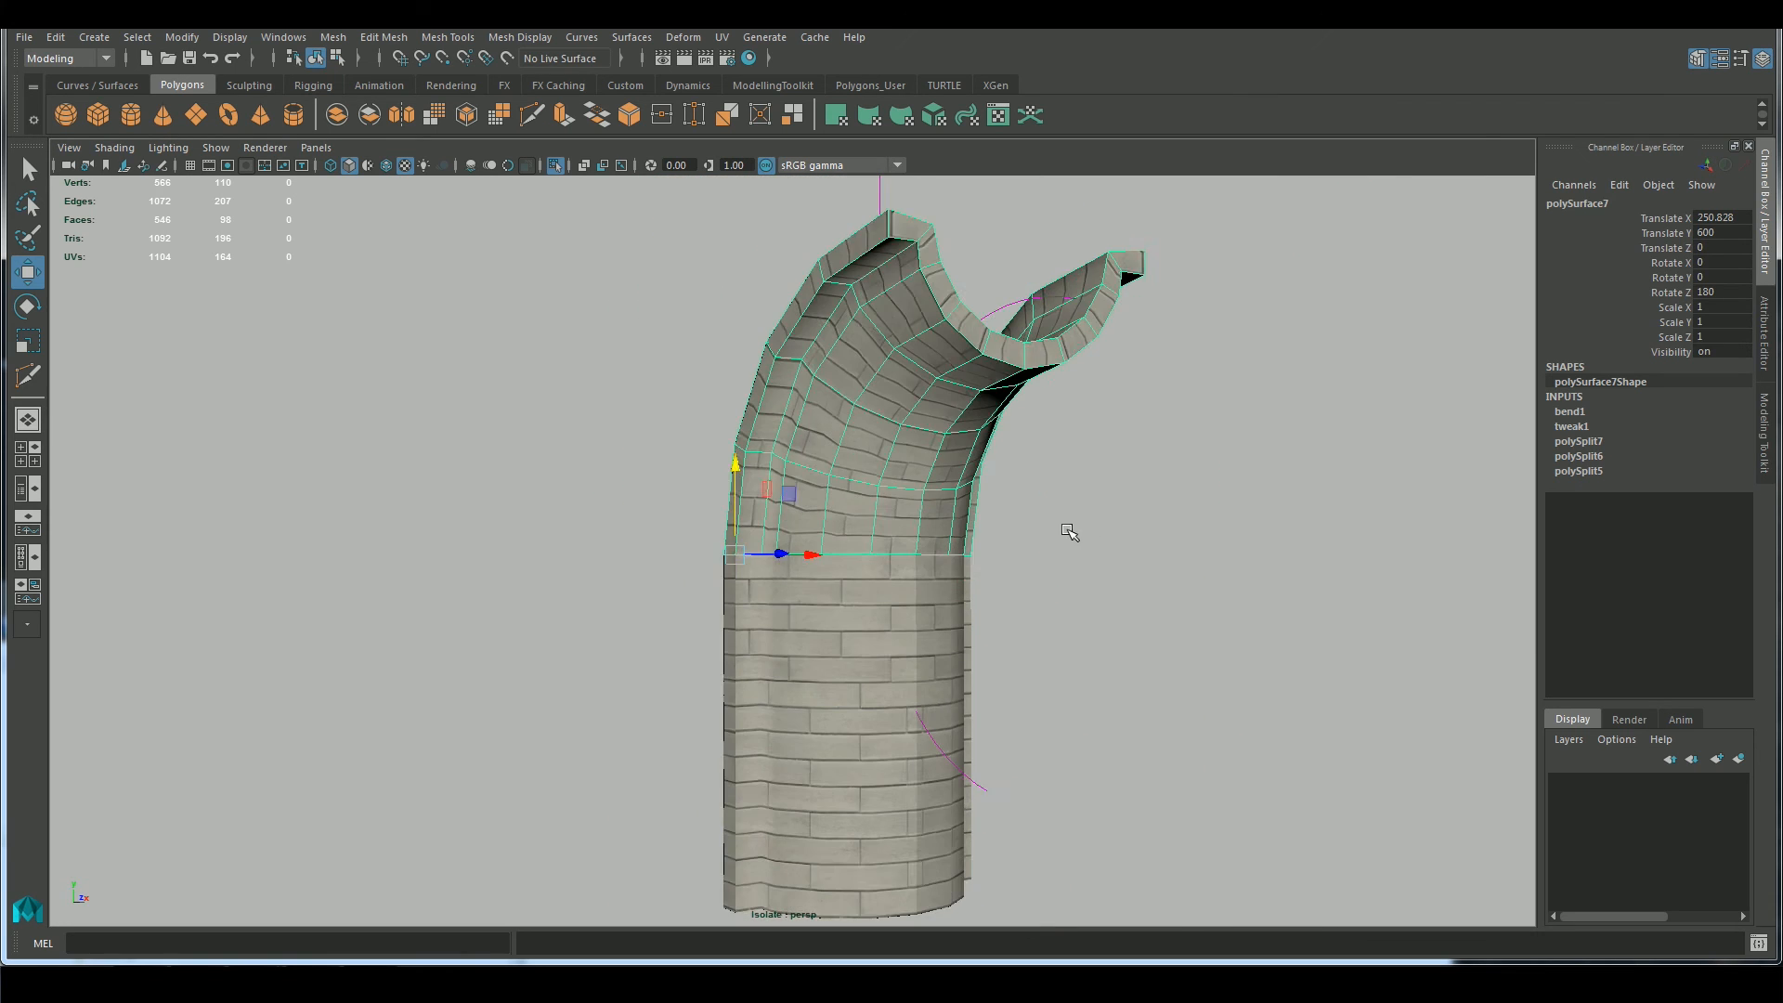
# Insert extra edge loops across the bent upper pilaster piece with Multi-Cut to smooth its curve
pyautogui.click(1757, 437)
pyautogui.click(1589, 713)
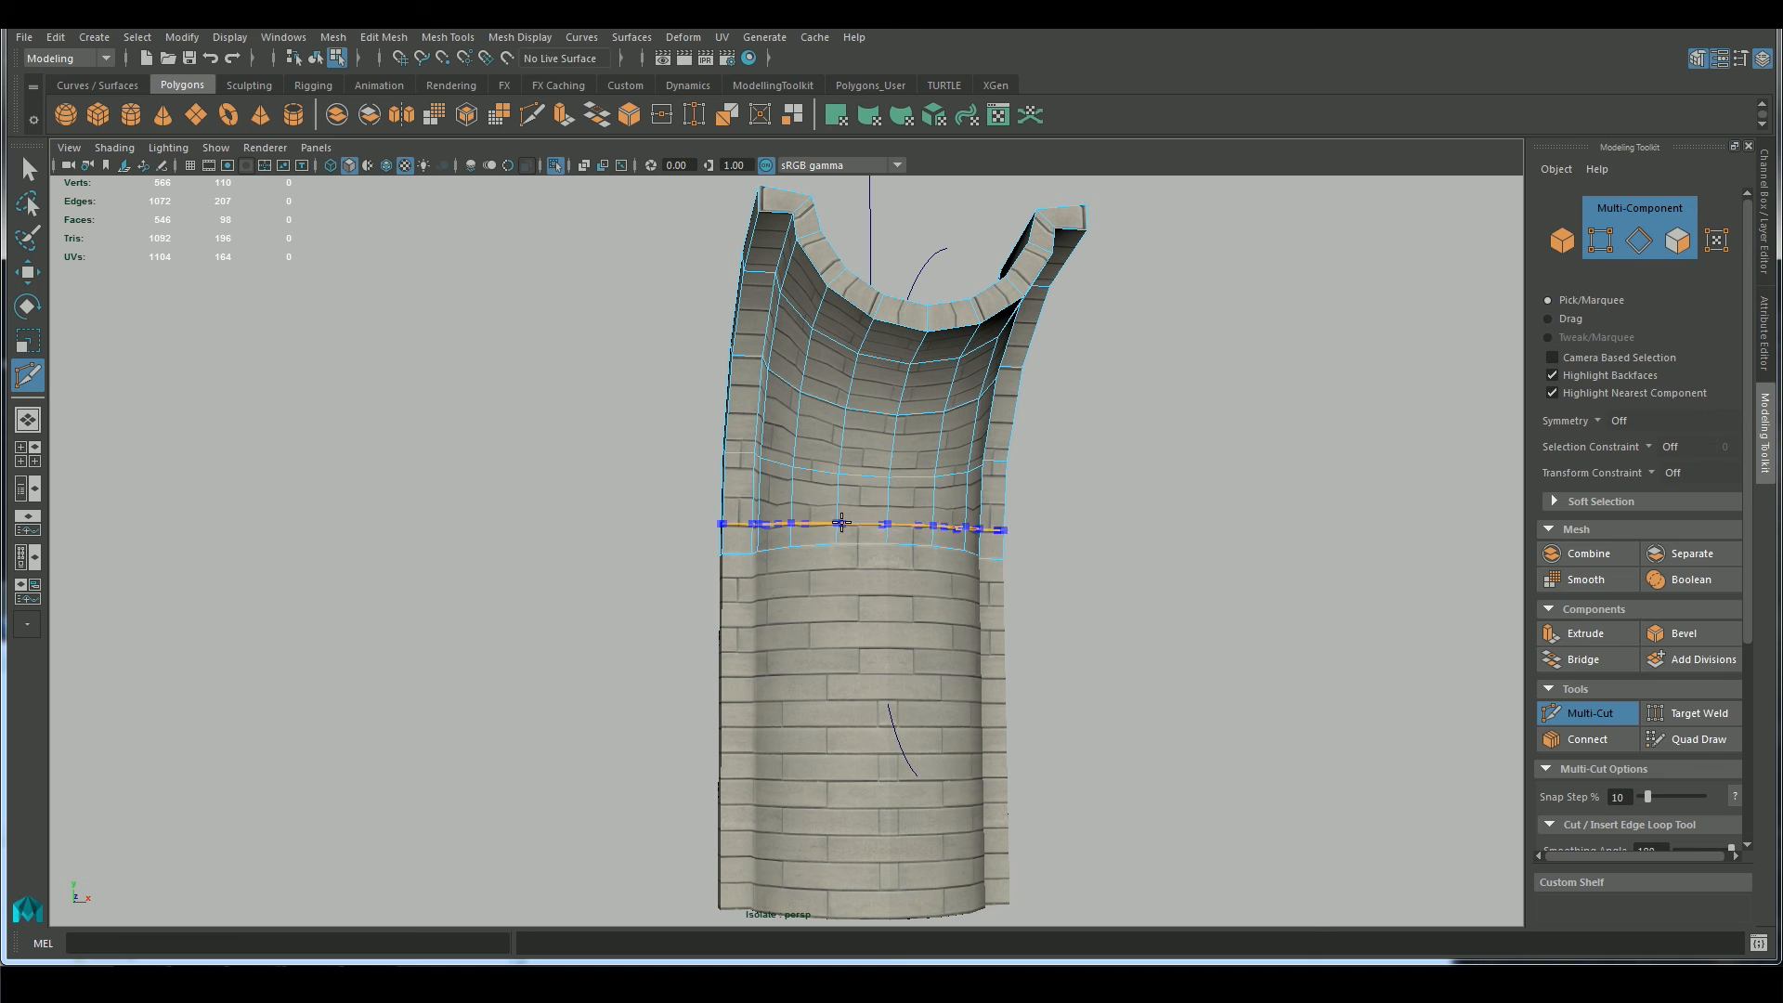
pyautogui.keyDown('alt'); pyautogui.moveTo(877, 518); pyautogui.dragTo(982, 494, button='right'); pyautogui.keyUp('alt')
pyautogui.keyDown('alt'); pyautogui.moveTo(1330, 548); pyautogui.dragTo(1286, 608); pyautogui.keyUp('alt')
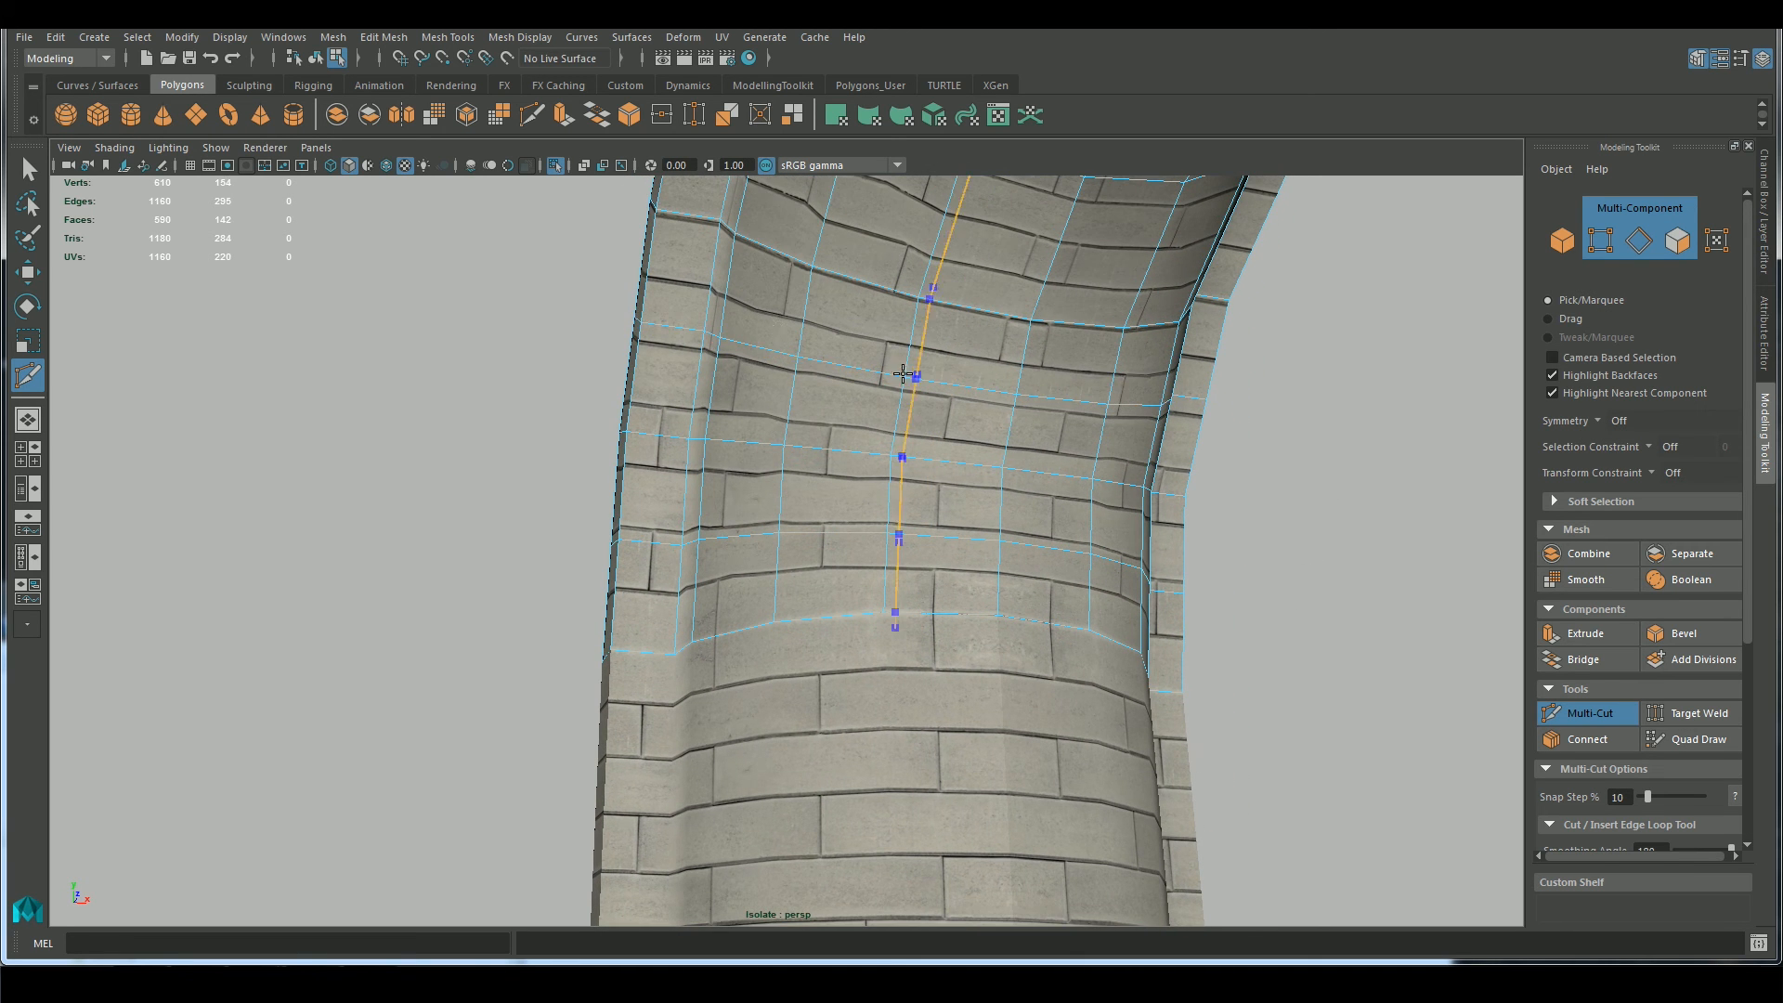
pyautogui.keyDown('alt'); pyautogui.moveTo(1127, 410); pyautogui.dragTo(847, 392); pyautogui.keyUp('alt')
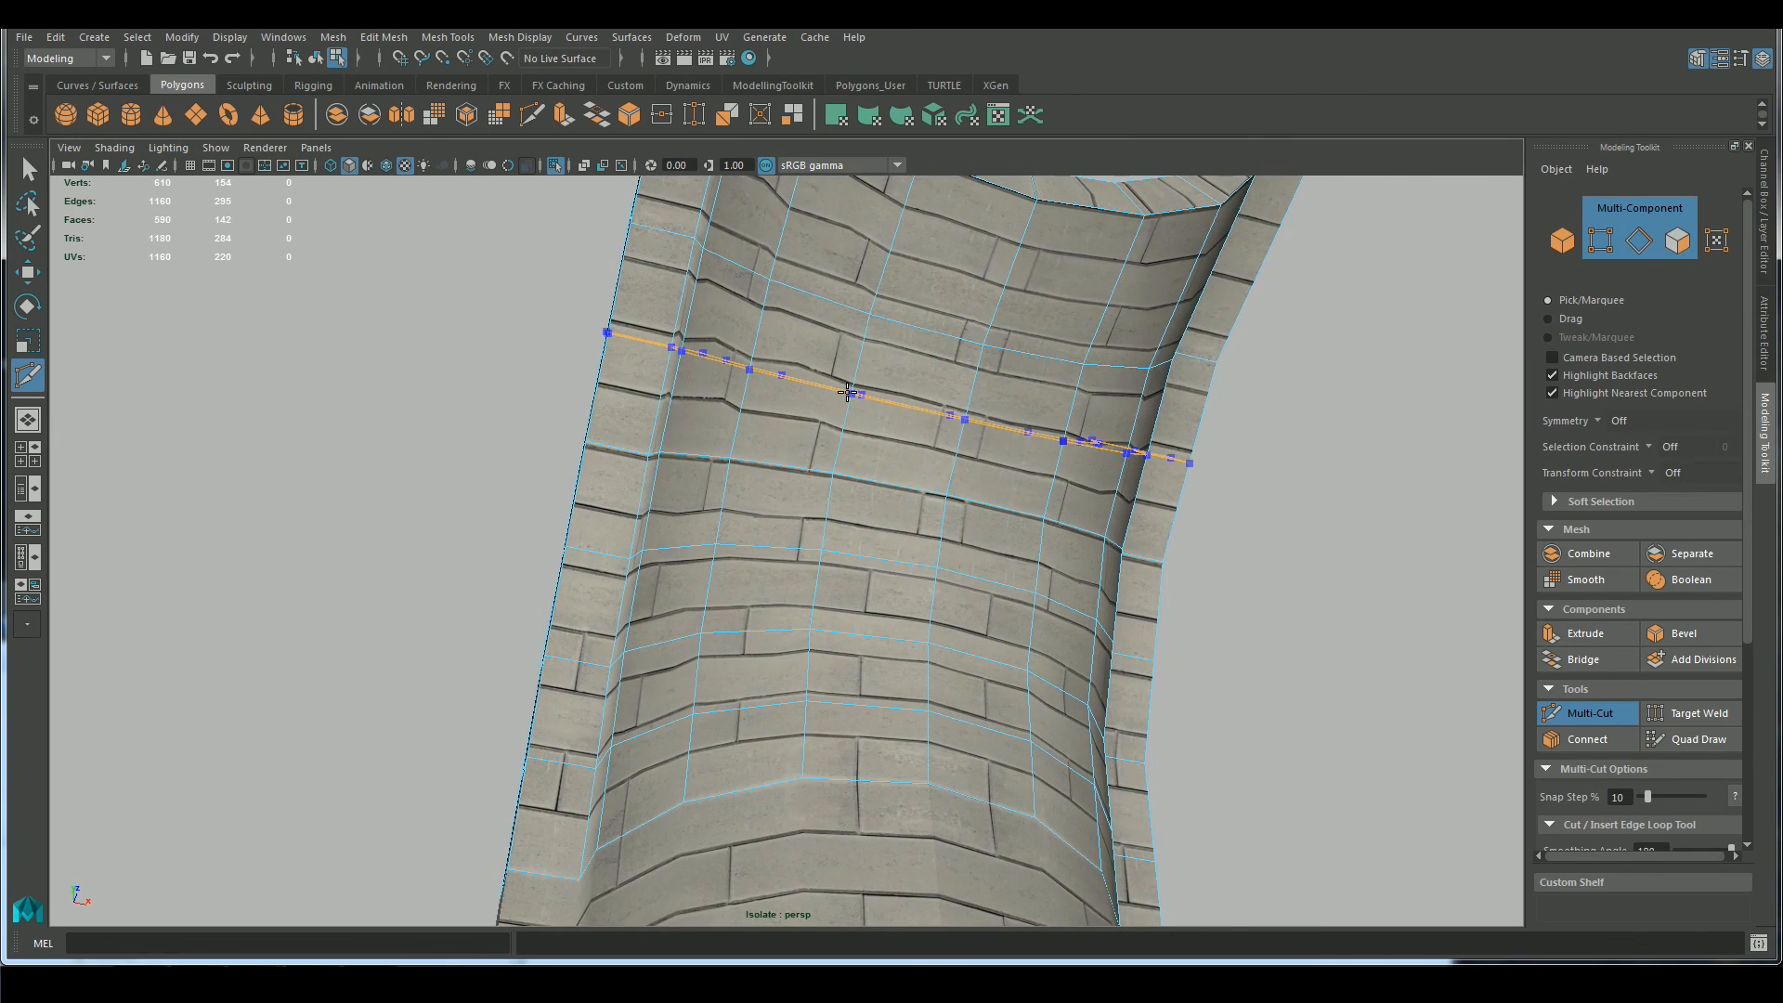
pyautogui.keyDown('ctrl'); pyautogui.click(848, 392); pyautogui.keyUp('ctrl')
pyautogui.scroll(-5, 848, 381)
pyautogui.press('q')
pyautogui.keyDown('alt'); pyautogui.moveTo(1203, 655); pyautogui.dragTo(1239, 559); pyautogui.keyUp('alt')
pyautogui.moveTo(839, 466); pyautogui.dragTo(928, 426, button='right')
pyautogui.click(1239, 641)
pyautogui.keyDown('alt'); pyautogui.moveTo(1249, 645); pyautogui.dragTo(1085, 680); pyautogui.keyUp('alt')
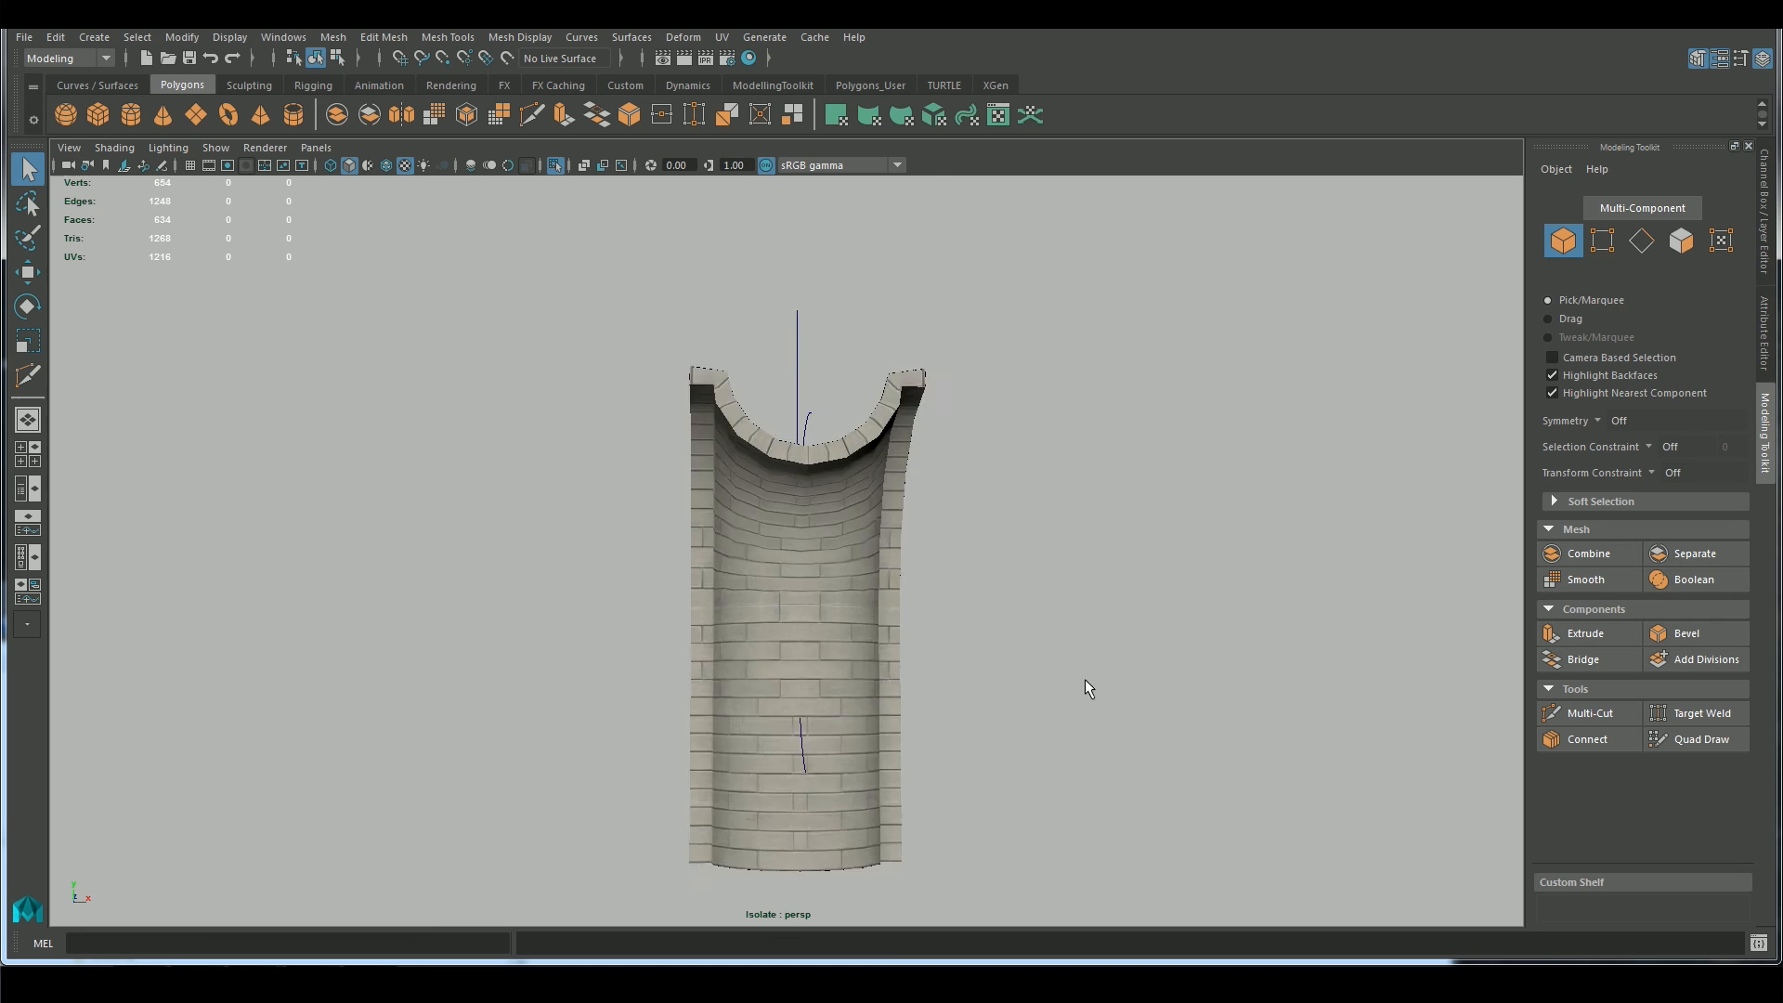
# Delete all construction history in the scene to bake the bend into the upper piece
pyautogui.scroll(-3, 1085, 681)
pyautogui.click(56, 38)
pyautogui.moveTo(177, 275)
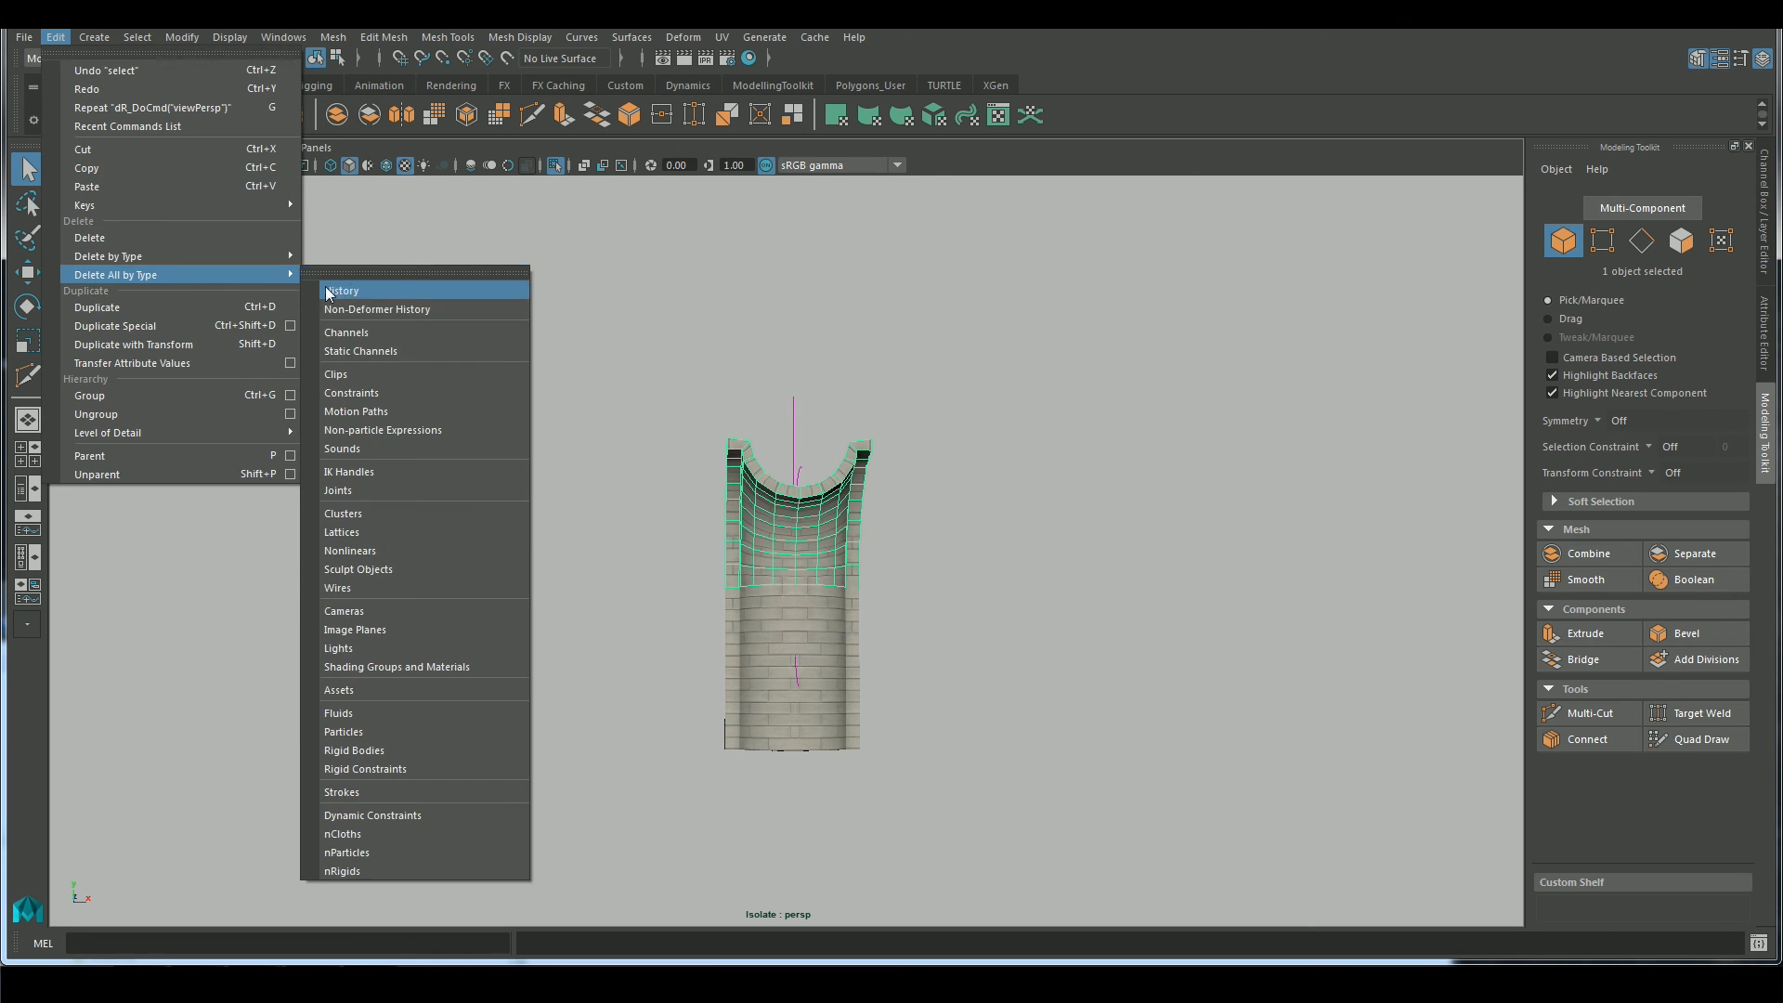
pyautogui.click(330, 291)
pyautogui.click(907, 666)
pyautogui.keyDown('alt'); pyautogui.moveTo(906, 666); pyautogui.dragTo(834, 671); pyautogui.keyUp('alt')
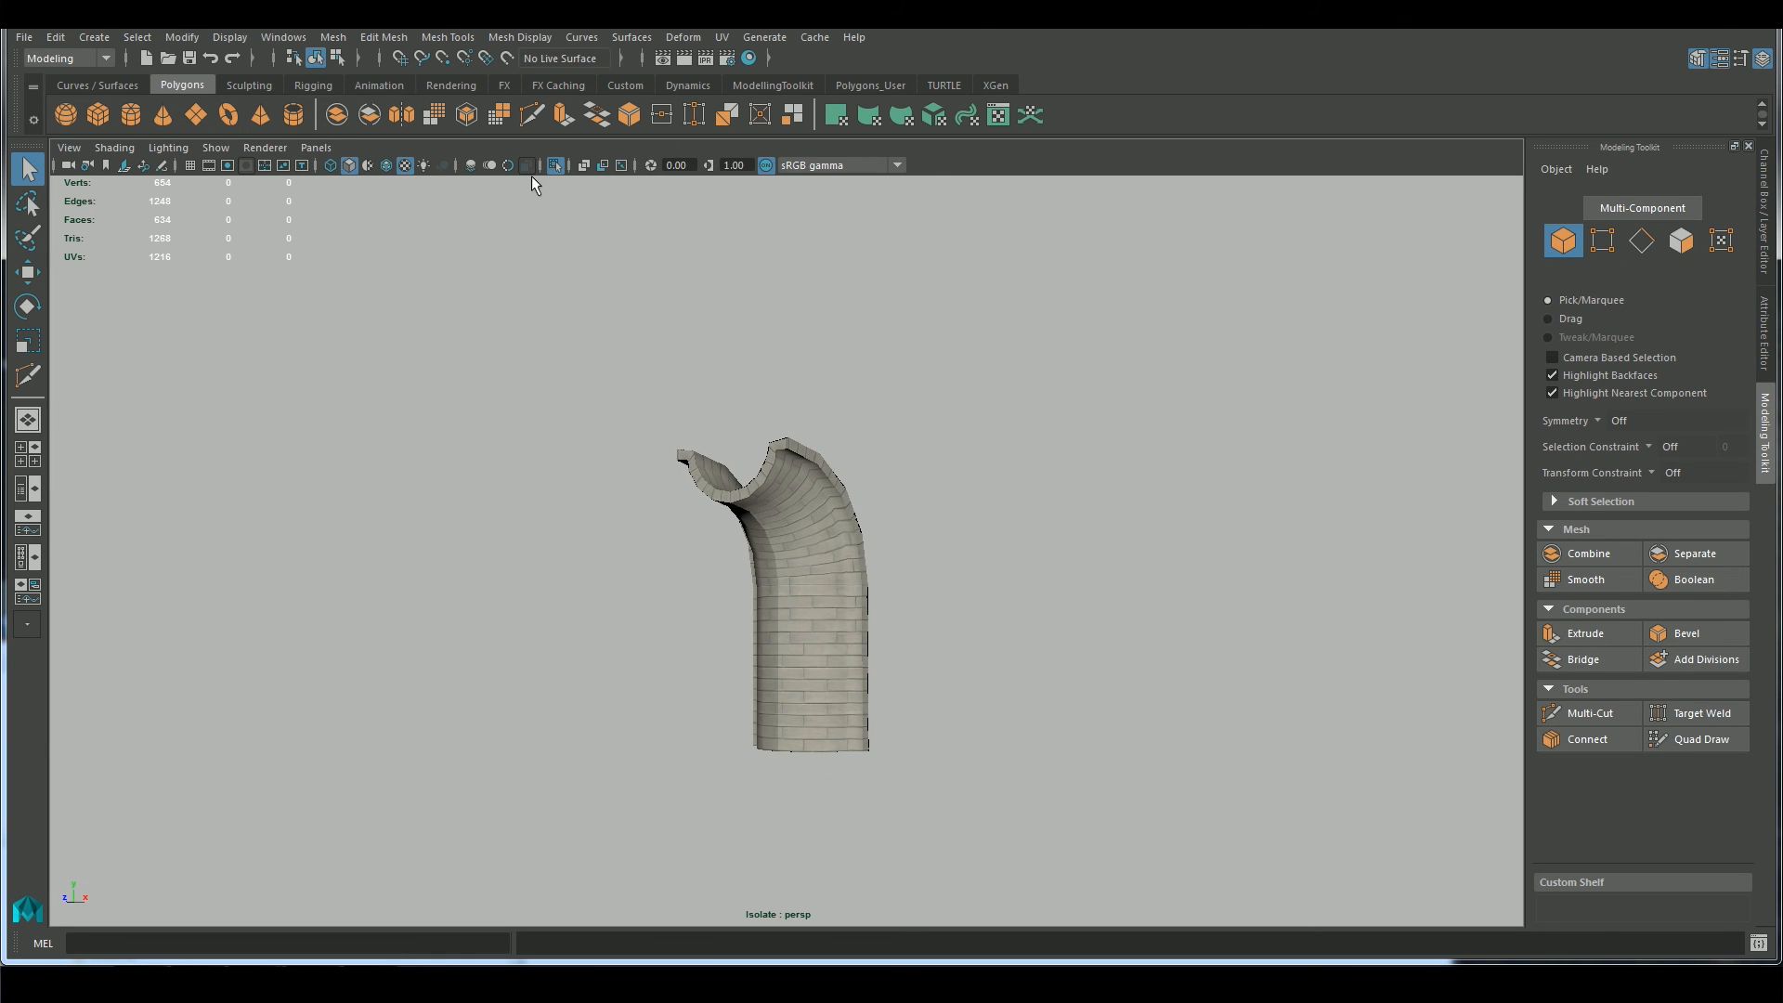
# Leave isolation, combine the two halves of the straight wall, and snap its pivot to the base corner
pyautogui.click(555, 166)
pyautogui.keyDown('alt'); pyautogui.moveTo(901, 483); pyautogui.dragTo(665, 446); pyautogui.keyUp('alt')
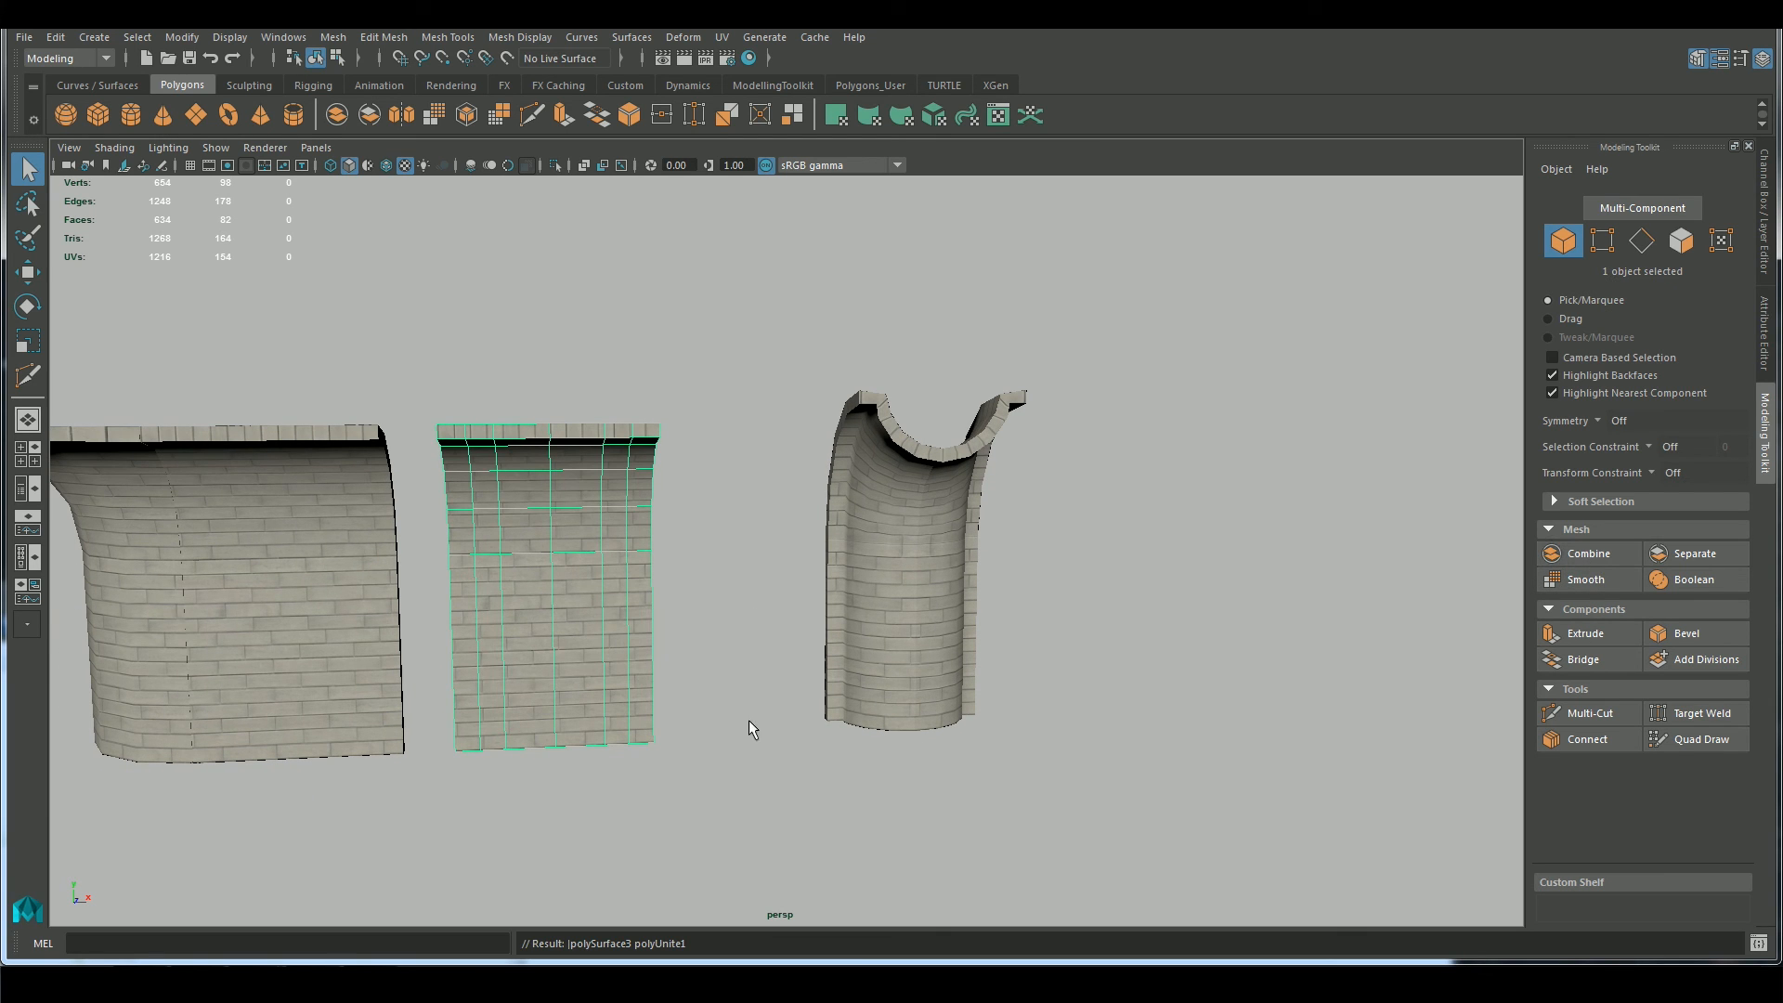
pyautogui.press('d')
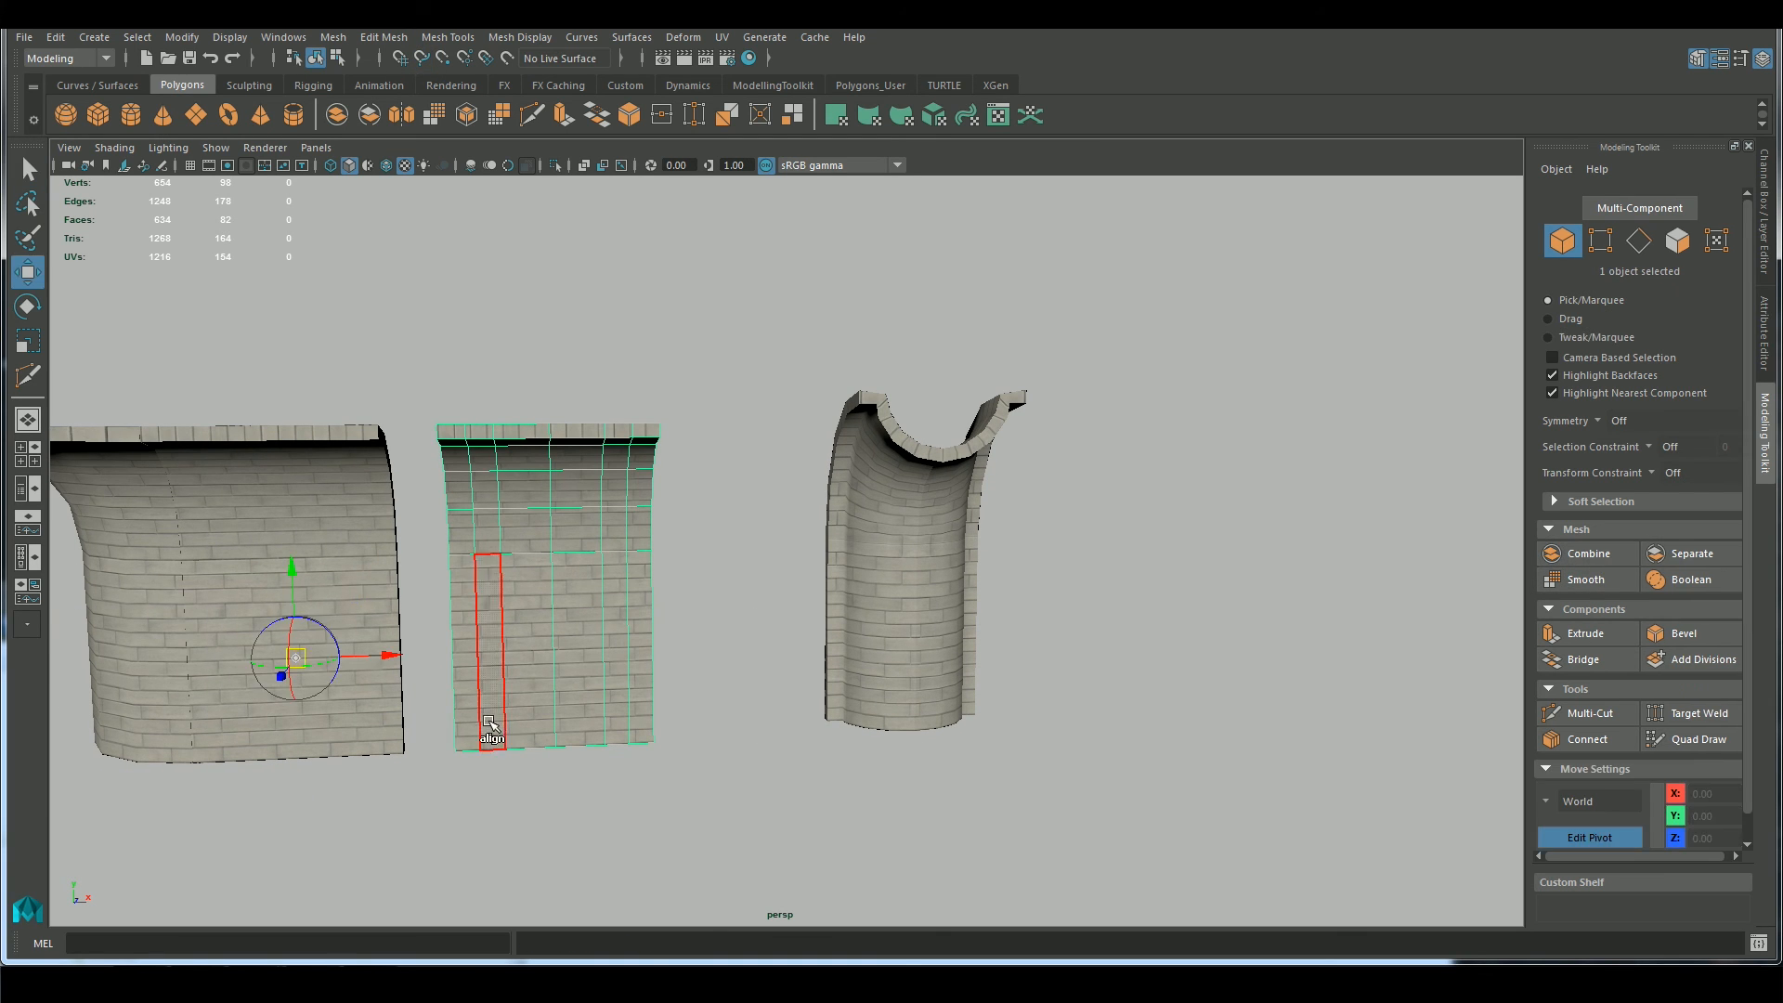
pyautogui.press('v')
pyautogui.scroll(2, 453, 754)
pyautogui.scroll(2, 391, 795)
pyautogui.moveTo(330, 827); pyautogui.dragTo(261, 829)
# Combine the lower and upper pilaster pieces and reposition the combined object's pivot at its base
pyautogui.click(938, 603)
pyautogui.keyDown('shift'); pyautogui.click(966, 507); pyautogui.keyUp('shift')
pyautogui.click(1589, 554)
pyautogui.press('d')
pyautogui.middleClick(843, 784)
pyautogui.moveTo(842, 779); pyautogui.dragTo(537, 817)
pyautogui.click(847, 726)
pyautogui.scroll(-5, 846, 726)
pyautogui.keyDown('alt'); pyautogui.moveTo(847, 726); pyautogui.dragTo(721, 493); pyautogui.keyUp('alt')
pyautogui.click(720, 493)
# Undo the recent combine, pivot and history-deletion changes to bring back the live Bend deformer
pyautogui.press('r')
pyautogui.click(910, 641)
pyautogui.scroll(5, 590, 591)
pyautogui.scroll(-4, 590, 592)
pyautogui.click(935, 538)
pyautogui.keyDown('alt'); pyautogui.moveTo(935, 537); pyautogui.dragTo(1147, 640); pyautogui.keyUp('alt')
pyautogui.scroll(-5, 1147, 640)
pyautogui.hotkey('ctrl', 'z')
pyautogui.hotkey('ctrl', 'z')
pyautogui.hotkey('ctrl', 'z')
pyautogui.hotkey('ctrl', 'z')
pyautogui.hotkey('ctrl', 'z')
pyautogui.hotkey('ctrl', 'z')
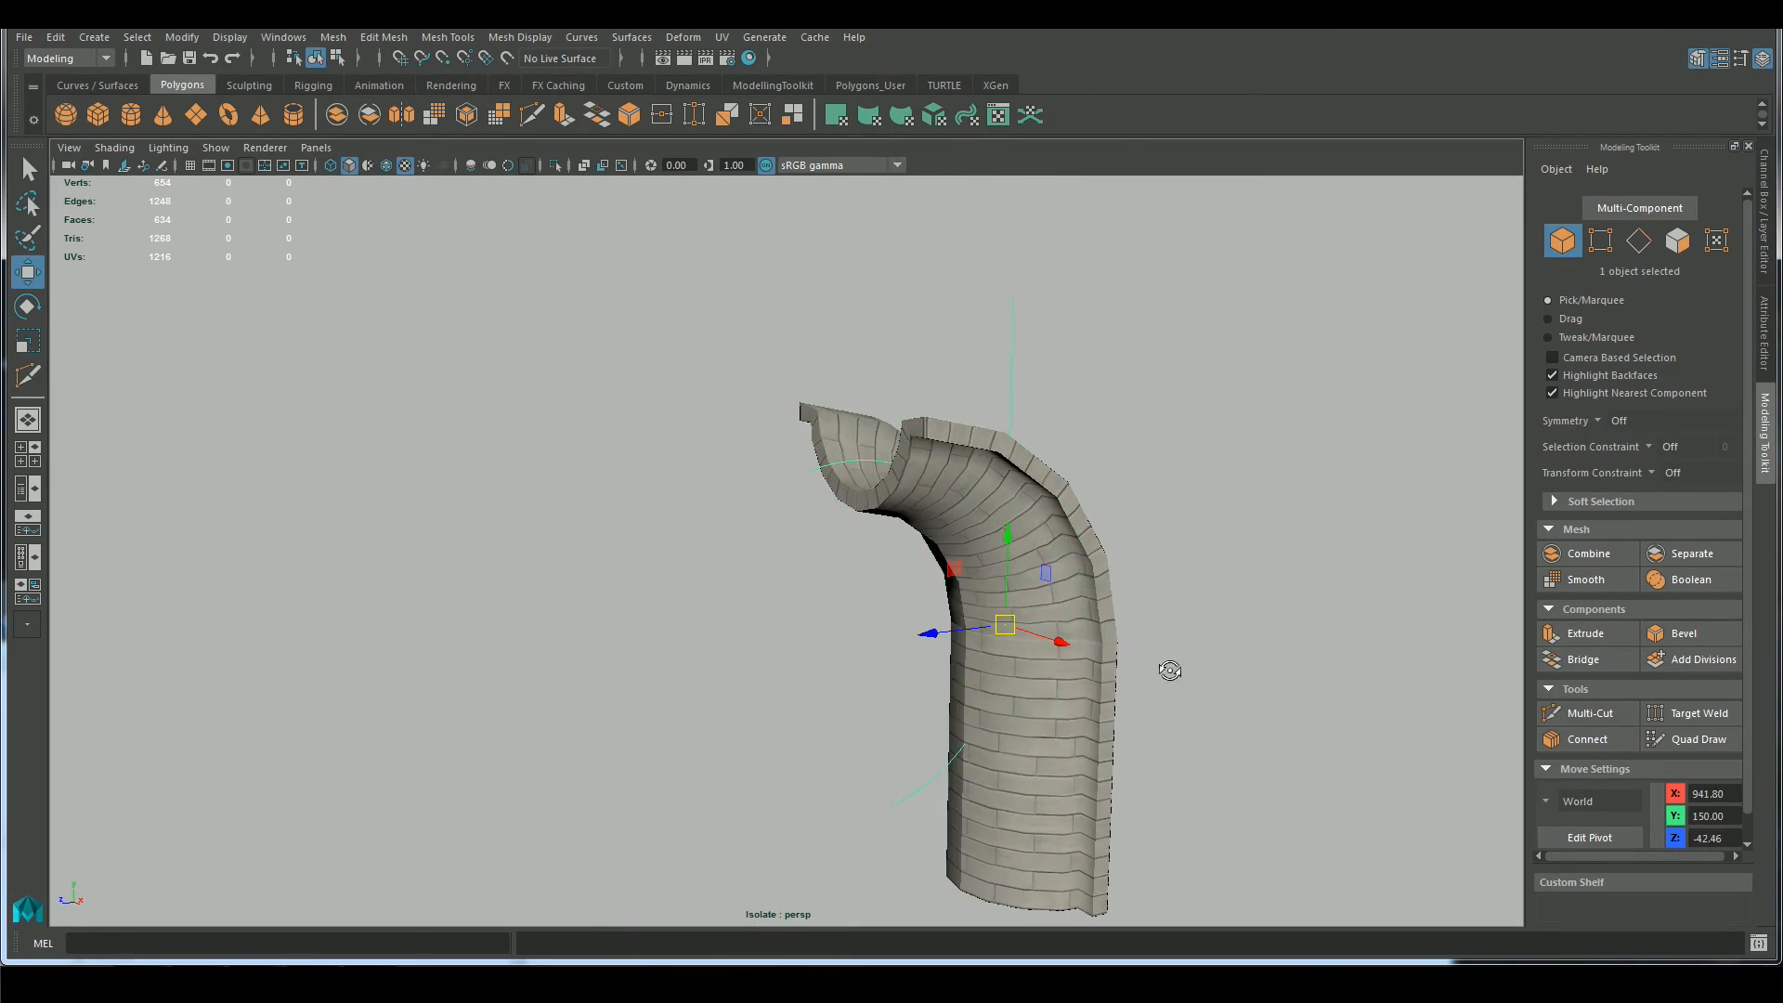
# Set the Bend deformer's Curvature to 90
pyautogui.click(1767, 339)
pyautogui.click(1766, 229)
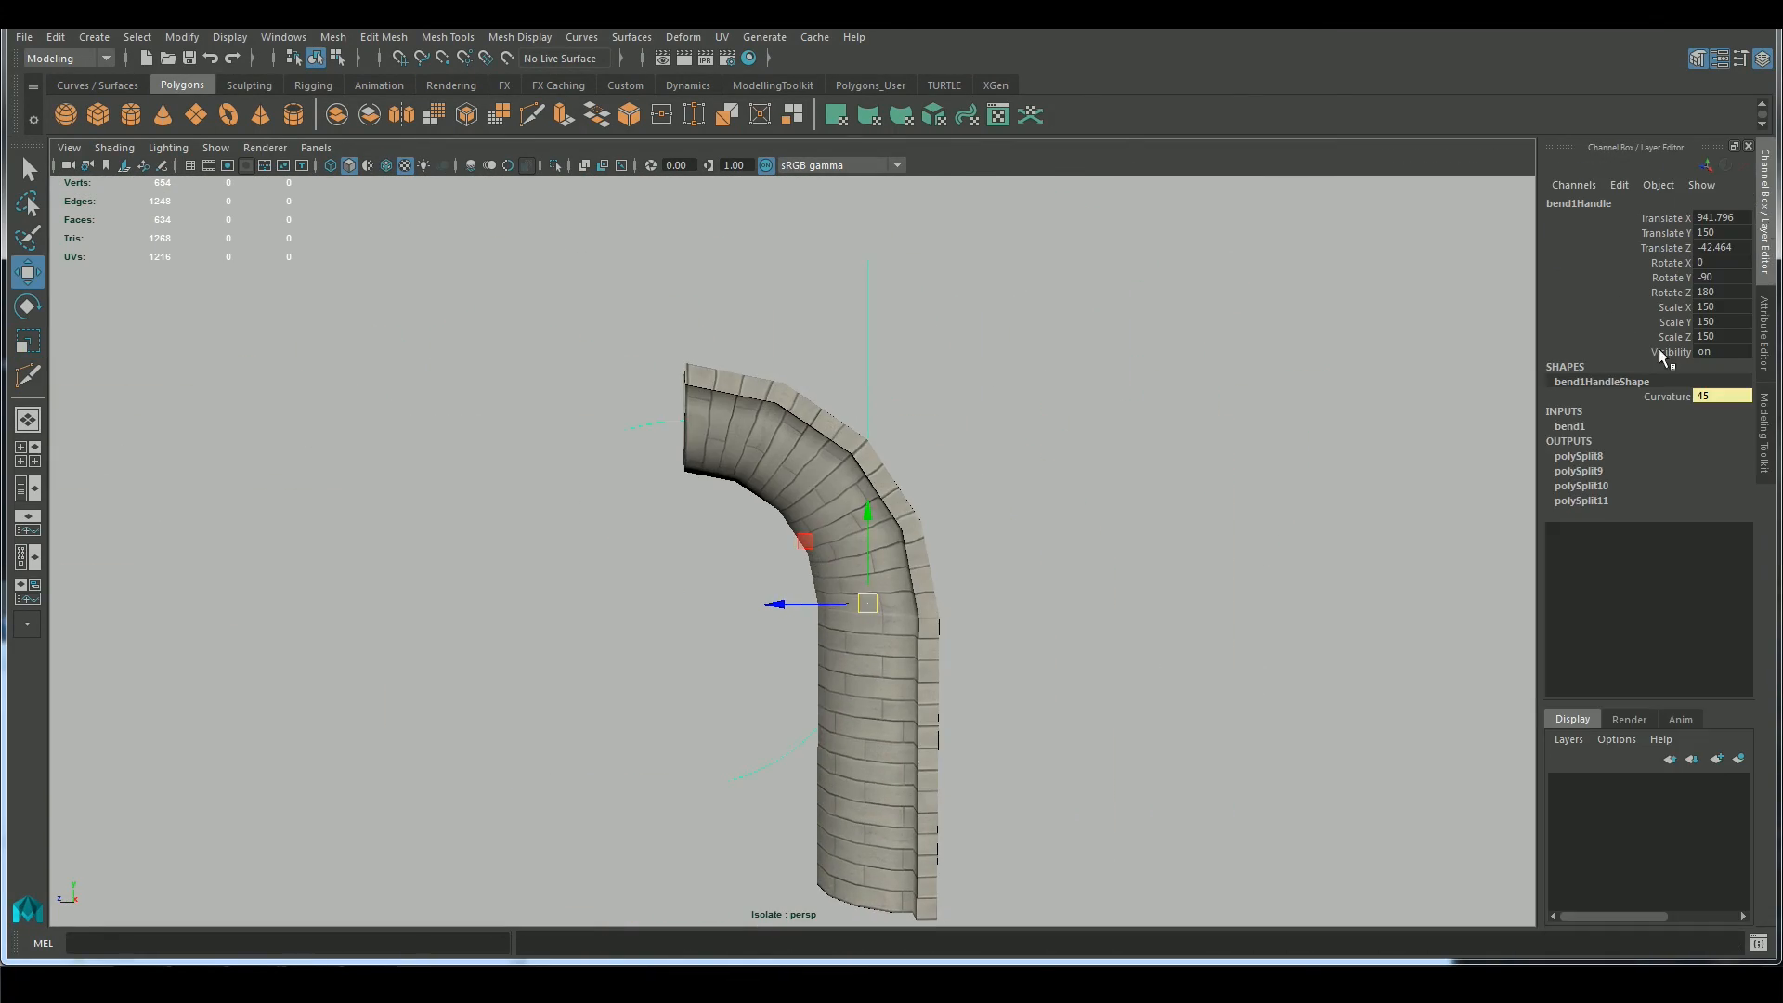
pyautogui.click(1571, 427)
pyautogui.write('90')
pyautogui.press('Return')
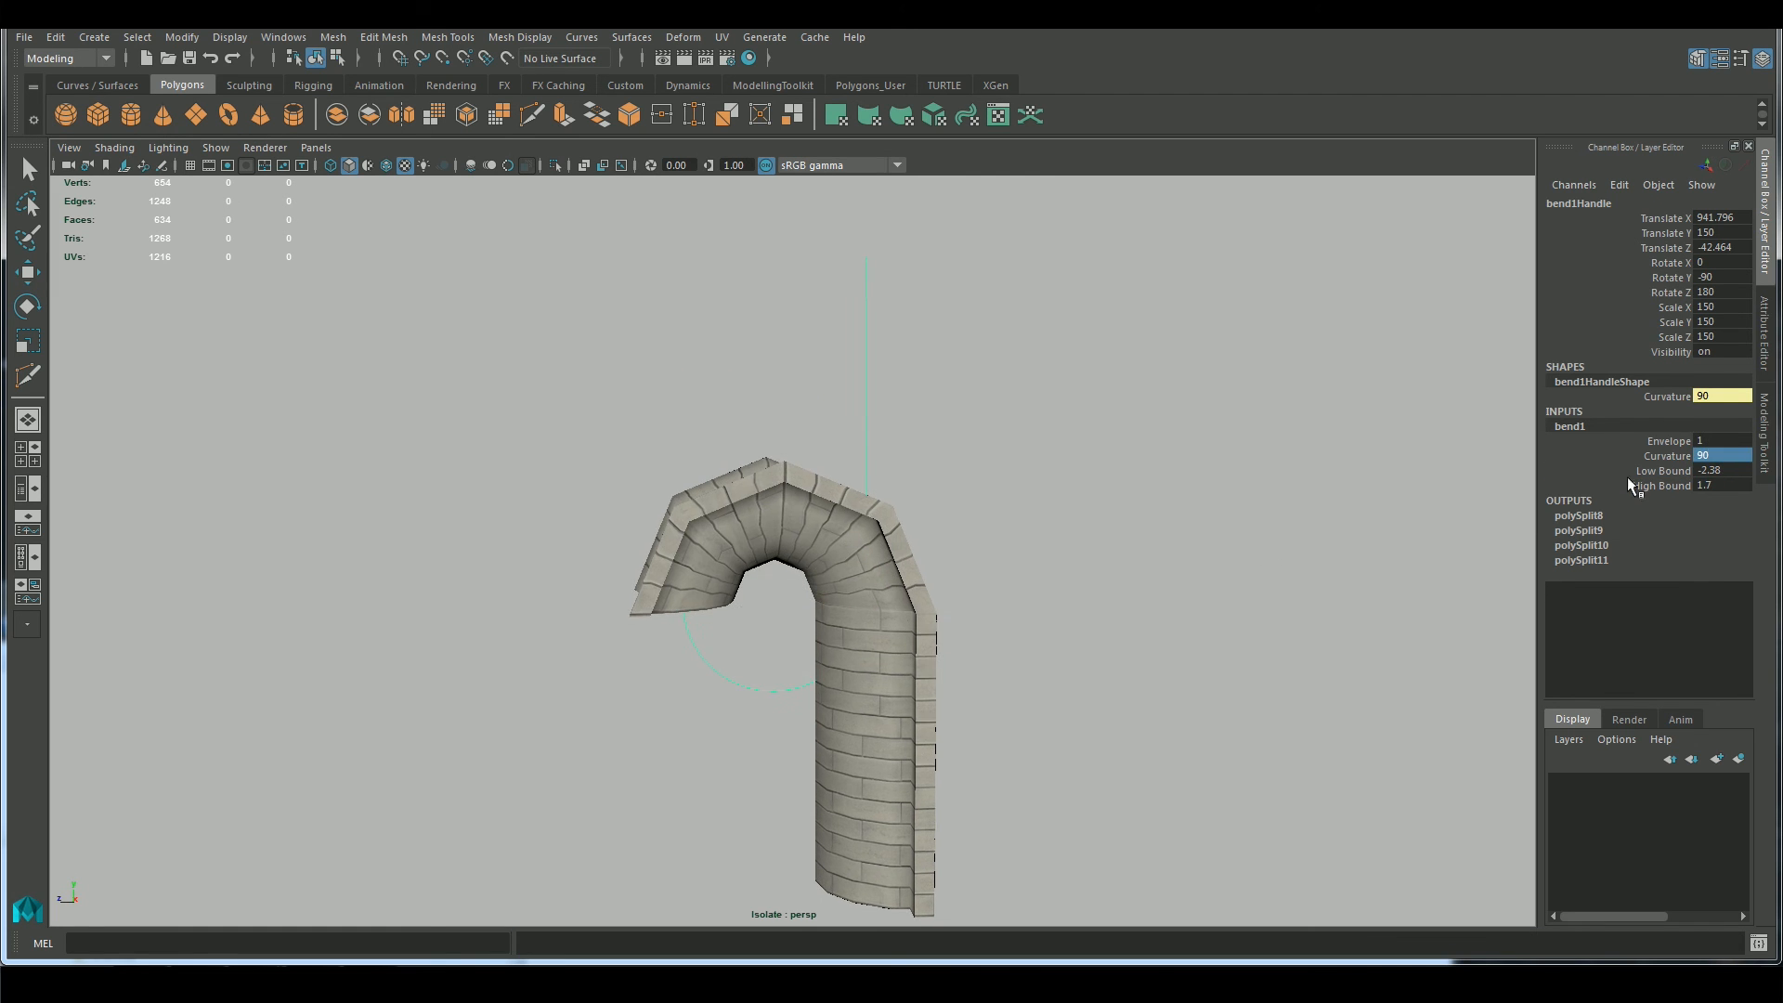
# Adjust the Bend deformer's High Bound and Low Bound, checking the curve of the isolated pilaster
pyautogui.click(1662, 485)
pyautogui.moveTo(1156, 552); pyautogui.dragTo(1193, 552, button='middle')
pyautogui.click(1662, 471)
pyautogui.moveTo(1337, 569); pyautogui.dragTo(1080, 604, button='middle')
pyautogui.keyDown('alt'); pyautogui.moveTo(1080, 605); pyautogui.dragTo(1198, 595); pyautogui.keyUp('alt')
pyautogui.click(1662, 916)
pyautogui.keyDown('alt'); pyautogui.moveTo(1095, 668); pyautogui.dragTo(1198, 716, button='right'); pyautogui.keyUp('alt')
pyautogui.moveTo(1198, 716); pyautogui.dragTo(1090, 668, button='middle')
pyautogui.keyDown('alt'); pyautogui.moveTo(1090, 668); pyautogui.dragTo(1040, 409); pyautogui.keyUp('alt')
# Set the Bend deformer's Curvature to 45 and leave isolation to show all the pieces
pyautogui.click(1716, 456)
pyautogui.write('45')
pyautogui.press('Return')
pyautogui.keyDown('alt'); pyautogui.moveTo(1198, 650); pyautogui.dragTo(983, 612, button='right'); pyautogui.keyUp('alt')
pyautogui.keyDown('alt'); pyautogui.moveTo(984, 613); pyautogui.dragTo(974, 539); pyautogui.keyUp('alt')
pyautogui.click(555, 166)
# Select both halves of the straight wall and move them toward the pilaster, to Translate X about -301
pyautogui.keyDown('alt'); pyautogui.moveTo(1003, 687); pyautogui.dragTo(891, 687, button='right'); pyautogui.keyUp('alt')
pyautogui.keyDown('alt'); pyautogui.moveTo(891, 687); pyautogui.dragTo(880, 740); pyautogui.keyUp('alt')
pyautogui.click(761, 520)
pyautogui.press('w')
pyautogui.keyDown('alt'); pyautogui.moveTo(762, 668); pyautogui.dragTo(949, 667); pyautogui.keyUp('alt')
pyautogui.click(719, 632)
pyautogui.keyDown('alt'); pyautogui.moveTo(949, 666); pyautogui.dragTo(813, 671); pyautogui.keyUp('alt')
pyautogui.keyDown('alt'); pyautogui.moveTo(812, 670); pyautogui.dragTo(904, 686); pyautogui.keyUp('alt')
# Compare the bent pilaster's profile with the wall's curve in the wireframe side view and in perspective
pyautogui.press('space')
pyautogui.press('space')
pyautogui.click(328, 167)
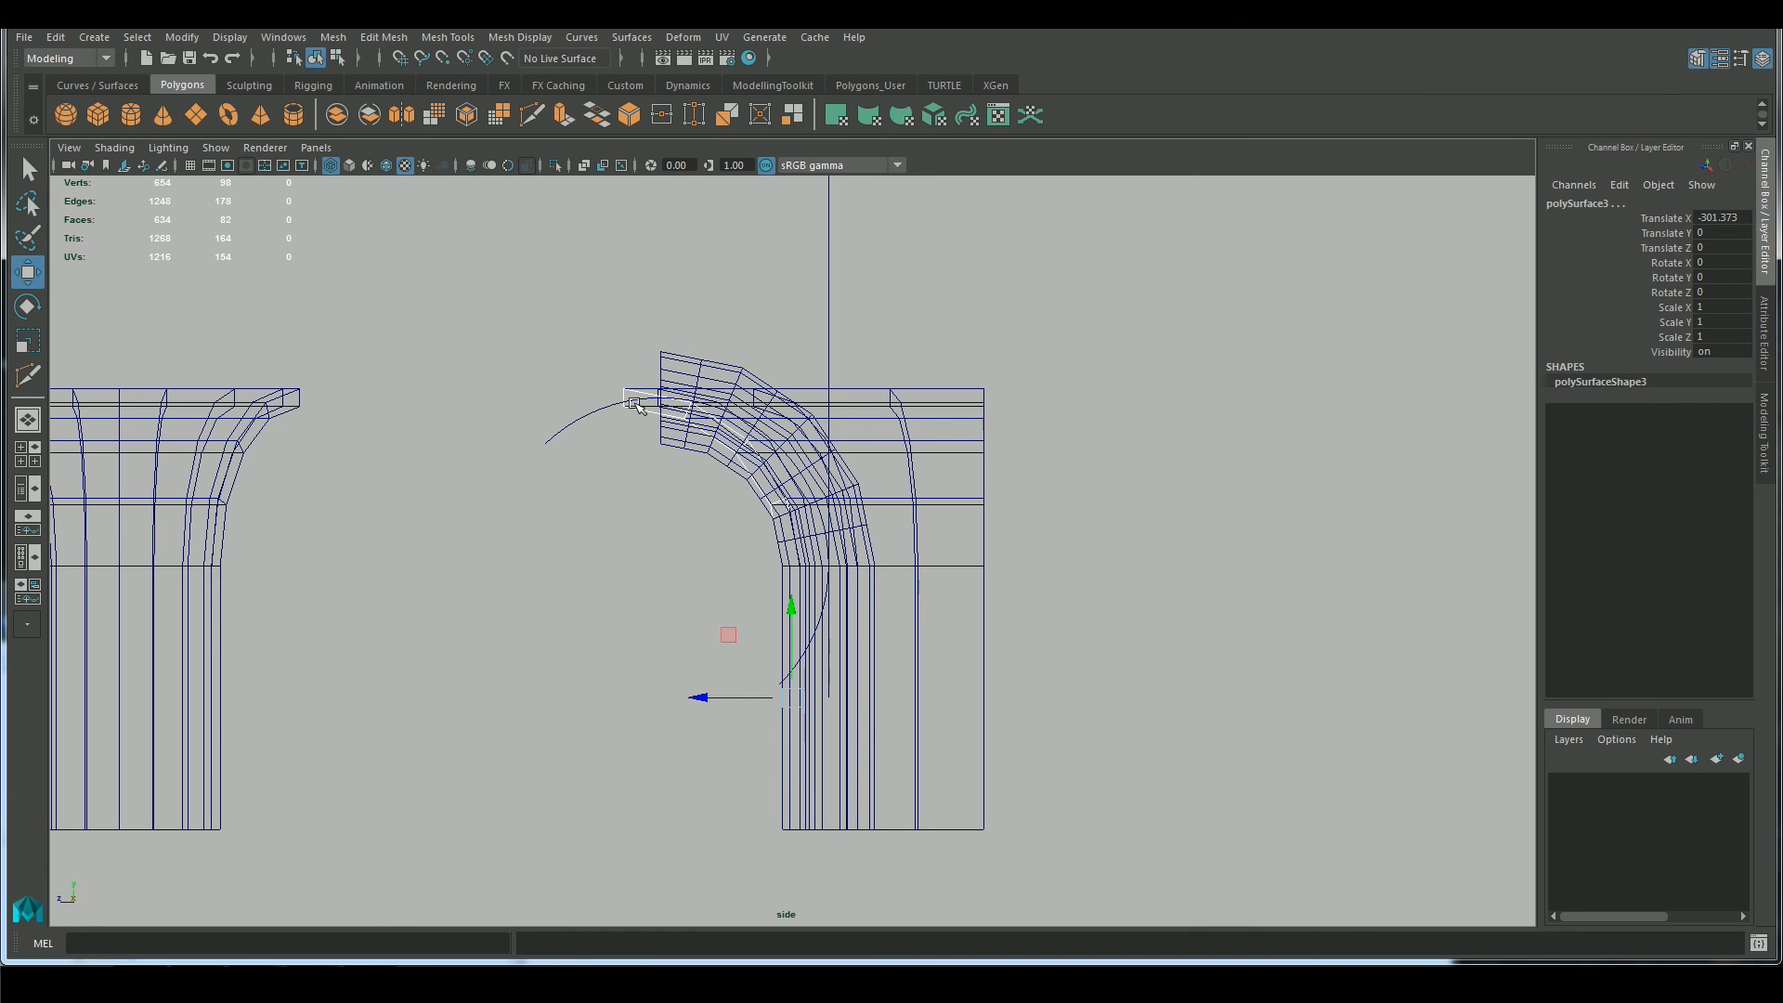
pyautogui.press('space')
pyautogui.press('space')
pyautogui.keyDown('alt'); pyautogui.moveTo(661, 613); pyautogui.dragTo(743, 621); pyautogui.keyUp('alt')
pyautogui.click(349, 166)
pyautogui.moveTo(621, 447)
pyautogui.keyDown('alt'); pyautogui.mouseDown()
pyautogui.moveTo(683, 444)
pyautogui.moveTo(775, 529)
pyautogui.moveTo(694, 594)
pyautogui.moveTo(518, 450)
pyautogui.mouseUp(); pyautogui.keyUp('alt')
pyautogui.moveTo(662, 355); pyautogui.dragTo(826, 405)
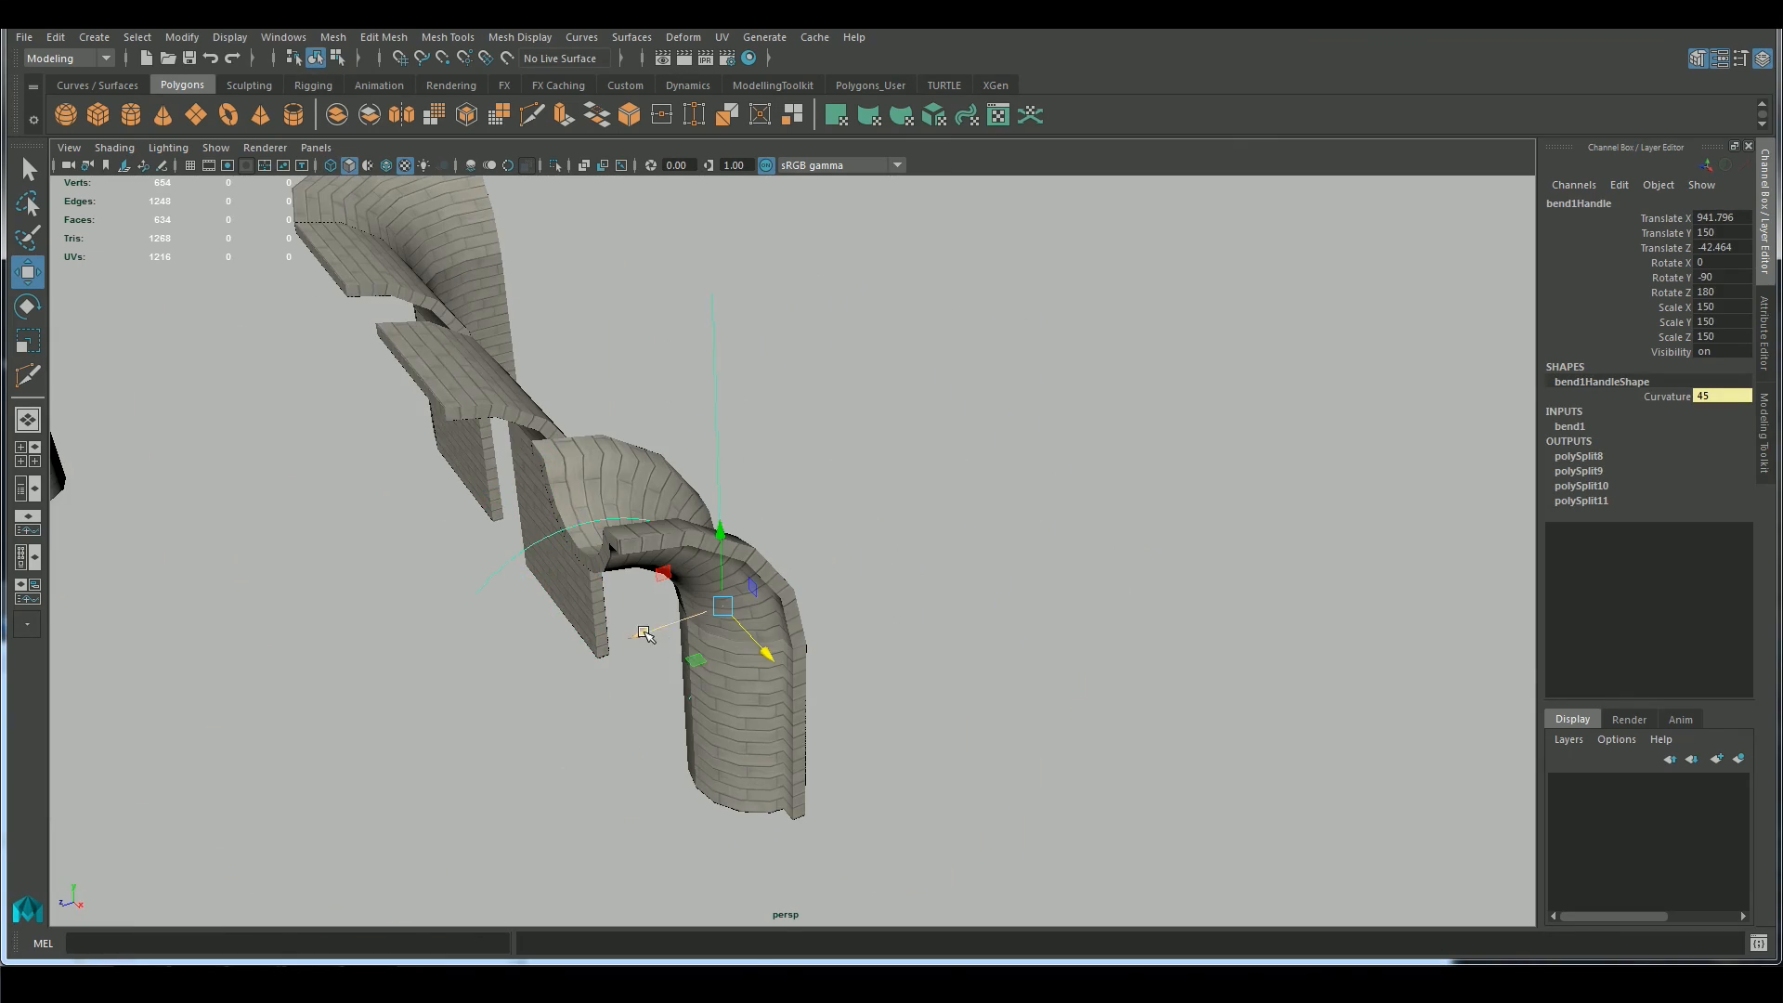
# Select the bend handle together with both pilaster pieces and snap their shared pivot to the pilaster's base corner
pyautogui.moveTo(711, 611); pyautogui.dragTo(679, 621)
pyautogui.press('space')
pyautogui.click(583, 498)
pyautogui.keyDown('alt'); pyautogui.moveTo(532, 741); pyautogui.dragTo(632, 608); pyautogui.keyUp('alt')
pyautogui.keyDown('alt'); pyautogui.moveTo(670, 511); pyautogui.dragTo(767, 632); pyautogui.keyUp('alt')
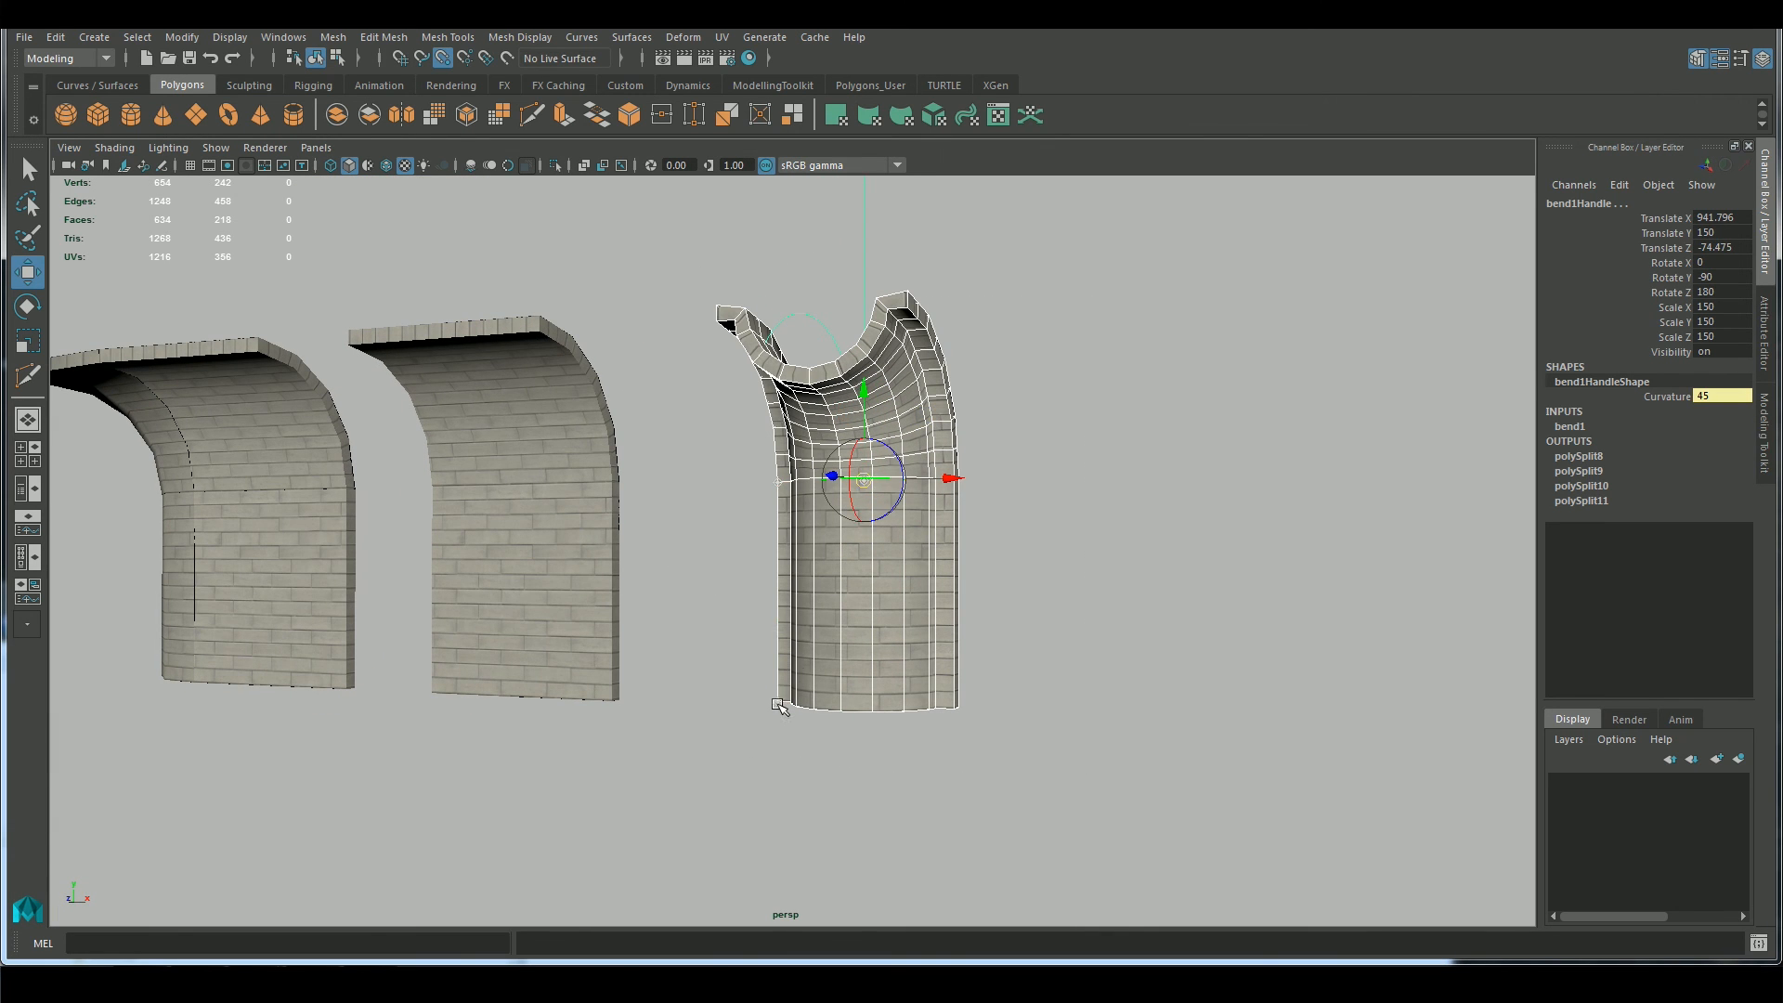
# Snap the pilaster and its bend handle against the bottom corner of the straight wall
pyautogui.middleClick(610, 702)
pyautogui.keyDown('alt'); pyautogui.moveTo(859, 594); pyautogui.dragTo(930, 683); pyautogui.keyUp('alt')
pyautogui.moveTo(710, 358); pyautogui.dragTo(864, 427)
pyautogui.keyDown('alt'); pyautogui.moveTo(960, 461); pyautogui.dragTo(873, 539); pyautogui.keyUp('alt')
pyautogui.keyDown('alt'); pyautogui.moveTo(546, 764); pyautogui.dragTo(659, 648); pyautogui.keyUp('alt')
pyautogui.moveTo(854, 595); pyautogui.dragTo(843, 599)
# Move the pilaster and its bend handle along Z, using the wireframe side view, to a handle Translate Z of about 0.4
pyautogui.press('space')
pyautogui.moveTo(757, 488); pyautogui.dragTo(822, 492)
pyautogui.press('4')
pyautogui.scroll(1, 603, 713)
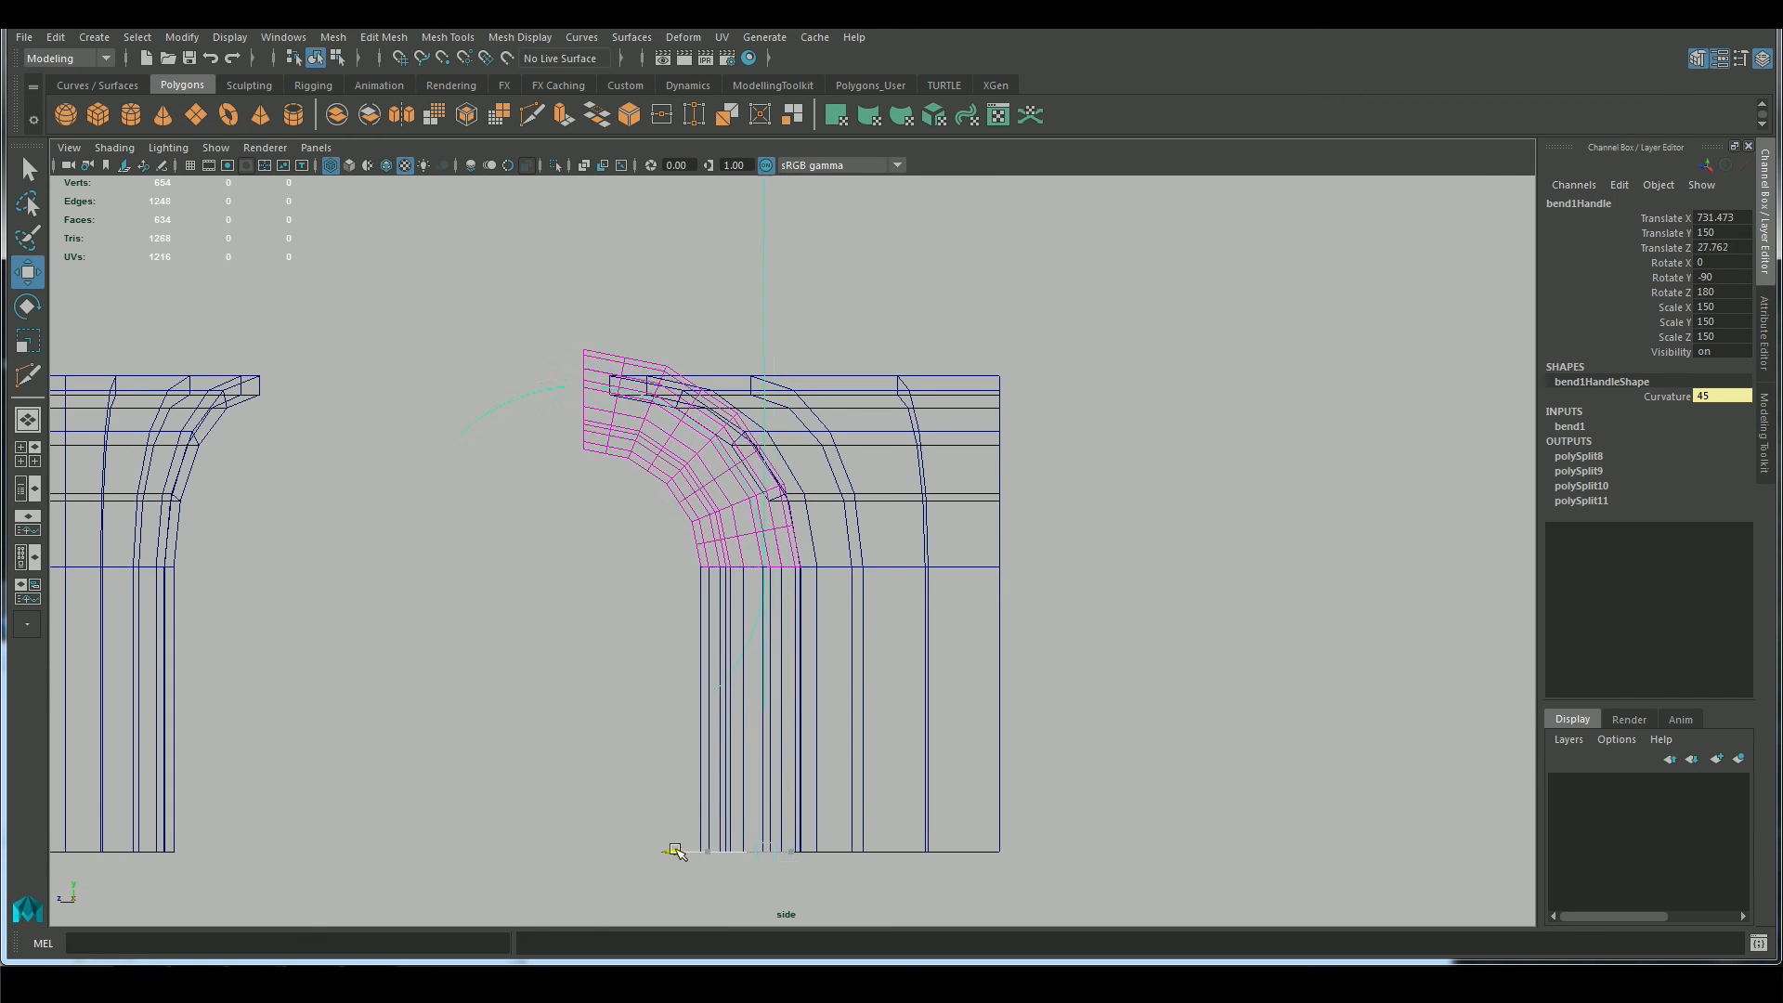
pyautogui.press('space')
pyautogui.moveTo(512, 725); pyautogui.dragTo(516, 699)
pyautogui.keyDown('alt'); pyautogui.moveTo(803, 390); pyautogui.dragTo(878, 501); pyautogui.keyUp('alt')
pyautogui.click(349, 165)
pyautogui.moveTo(1168, 512)
pyautogui.keyDown('alt'); pyautogui.mouseDown()
pyautogui.moveTo(1213, 498)
pyautogui.moveTo(1222, 458)
pyautogui.moveTo(1136, 499)
pyautogui.mouseUp(); pyautogui.keyUp('alt')
pyautogui.moveTo(800, 415); pyautogui.dragTo(826, 406, button='right')
pyautogui.keyDown('alt'); pyautogui.moveTo(826, 407); pyautogui.dragTo(797, 336); pyautogui.keyUp('alt')
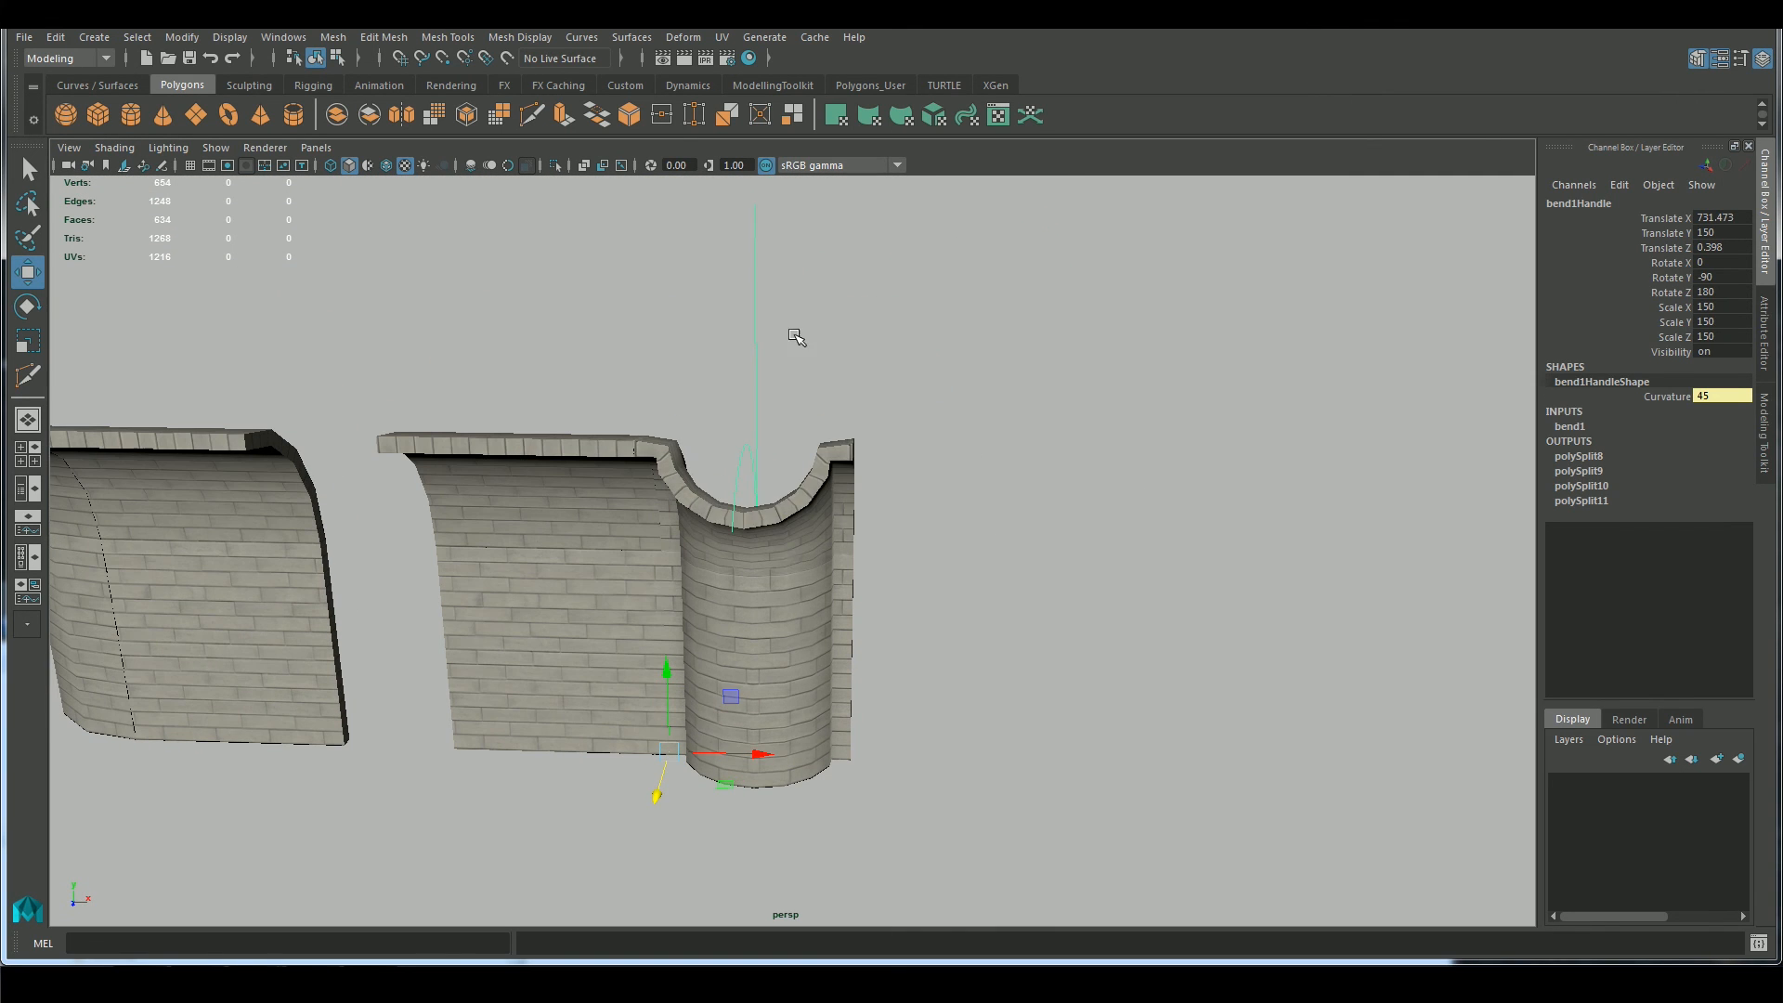
# Delete all history in the scene to bake the final bend into the pilaster
pyautogui.moveTo(186, 275)
pyautogui.click(330, 289)
pyautogui.click(408, 643)
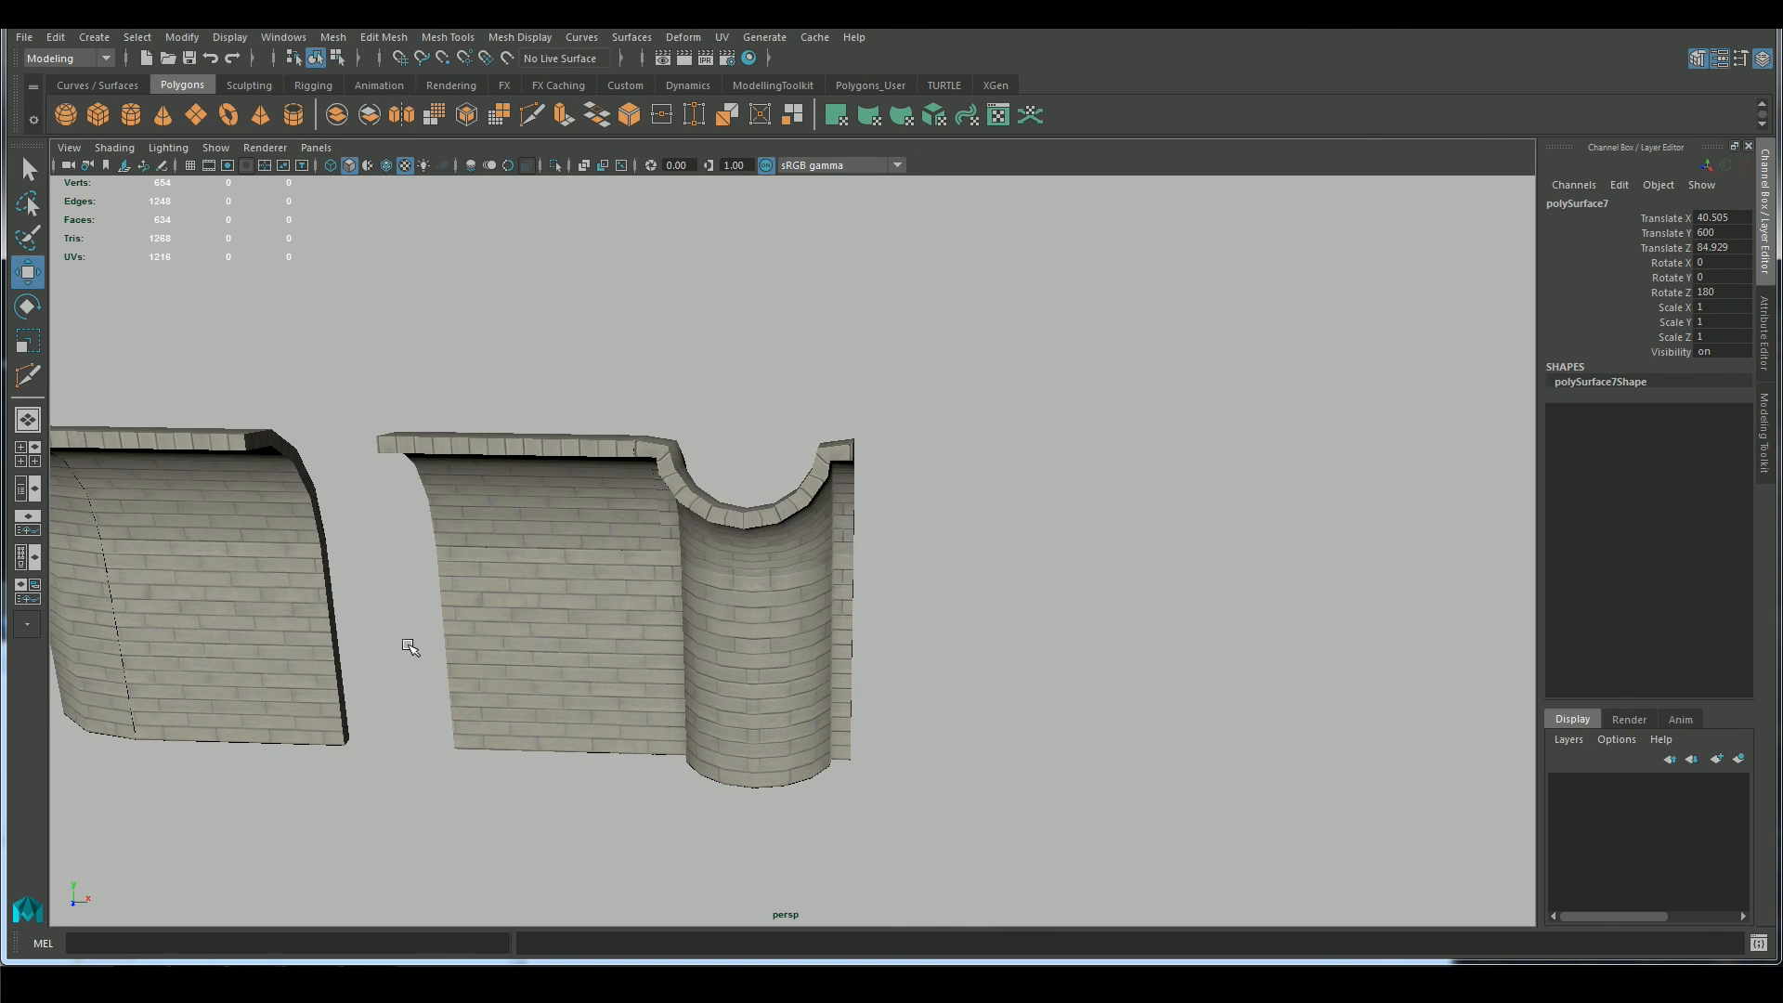
# Combine the upper and lower halves of the straight wall and snap its pivot to the base corner
pyautogui.keyDown('alt'); pyautogui.moveTo(408, 642); pyautogui.dragTo(568, 608); pyautogui.keyUp('alt')
pyautogui.moveTo(569, 539); pyautogui.dragTo(682, 381)
pyautogui.press('q')
pyautogui.click(1764, 433)
pyautogui.click(1588, 554)
pyautogui.keyDown('alt'); pyautogui.moveTo(1295, 538); pyautogui.dragTo(1138, 581); pyautogui.keyUp('alt')
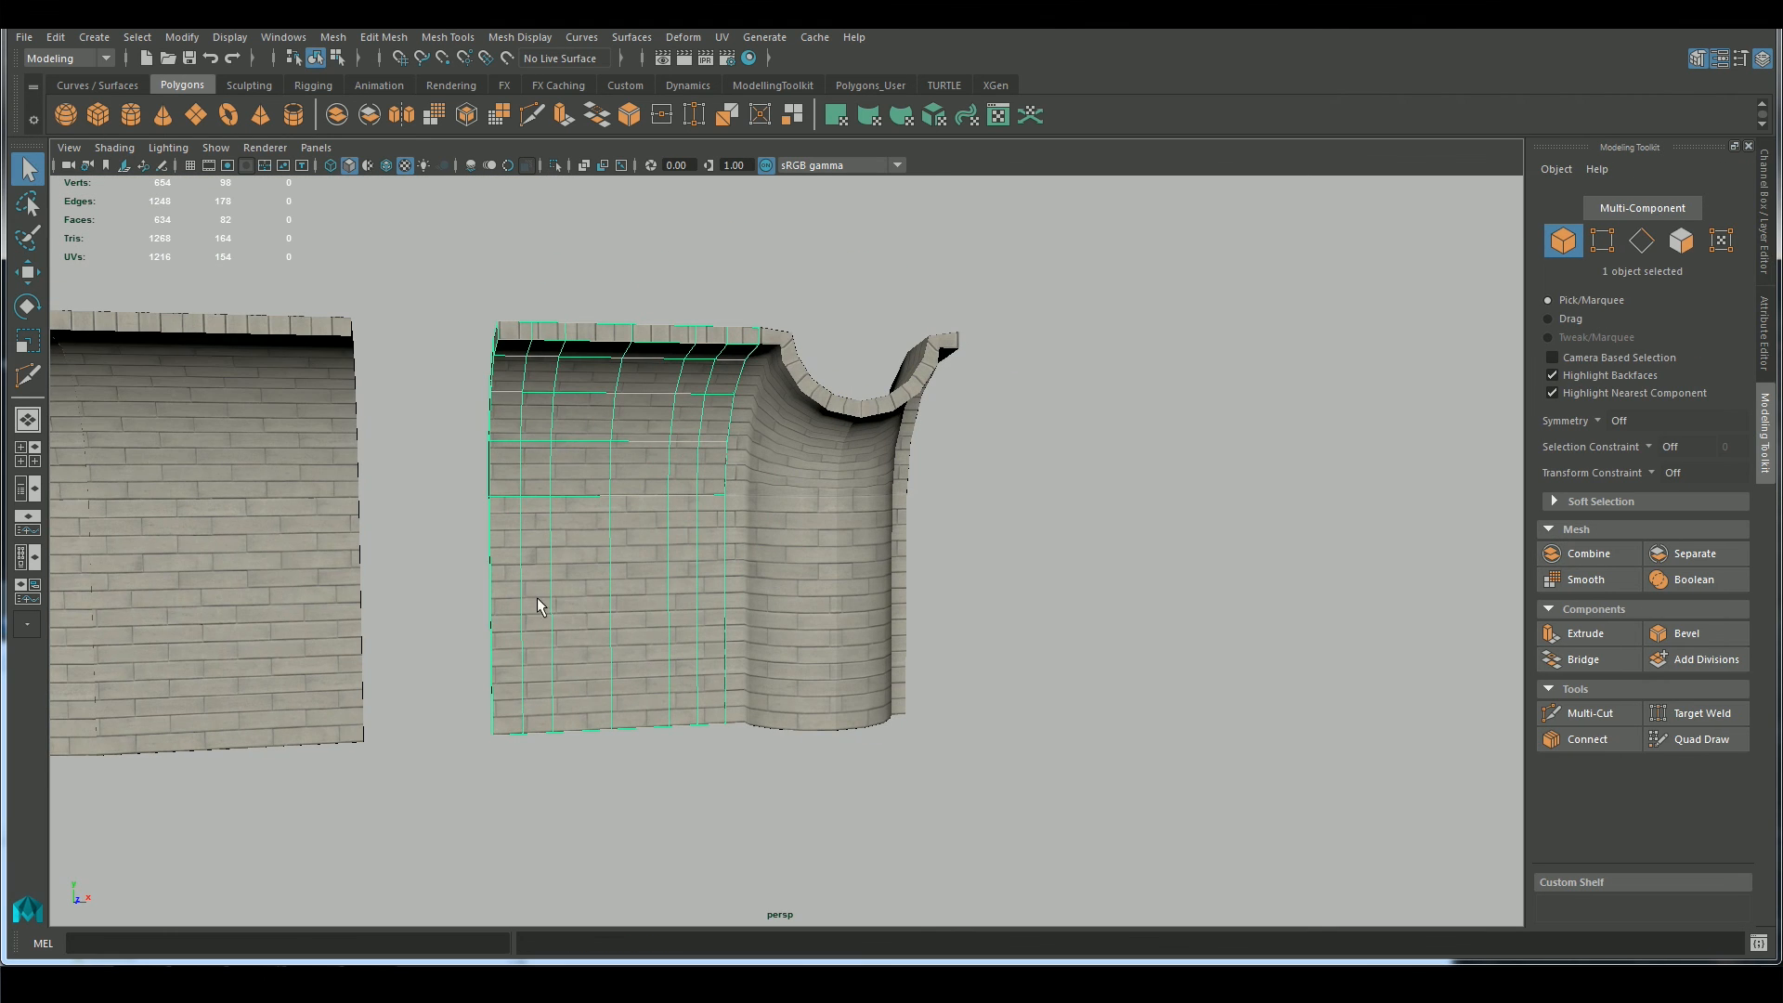
pyautogui.press('w')
pyautogui.scroll(2, 537, 598)
pyautogui.moveTo(538, 604); pyautogui.dragTo(442, 770, button='middle')
# Combine the upper and lower pilaster pieces and set the pivot at the base corner beside the wall
pyautogui.moveTo(1021, 594); pyautogui.dragTo(770, 483)
pyautogui.click(1589, 554)
pyautogui.scroll(-2, 926, 628)
pyautogui.moveTo(927, 628); pyautogui.dragTo(726, 726, button='middle')
pyautogui.scroll(-4, 592, 639)
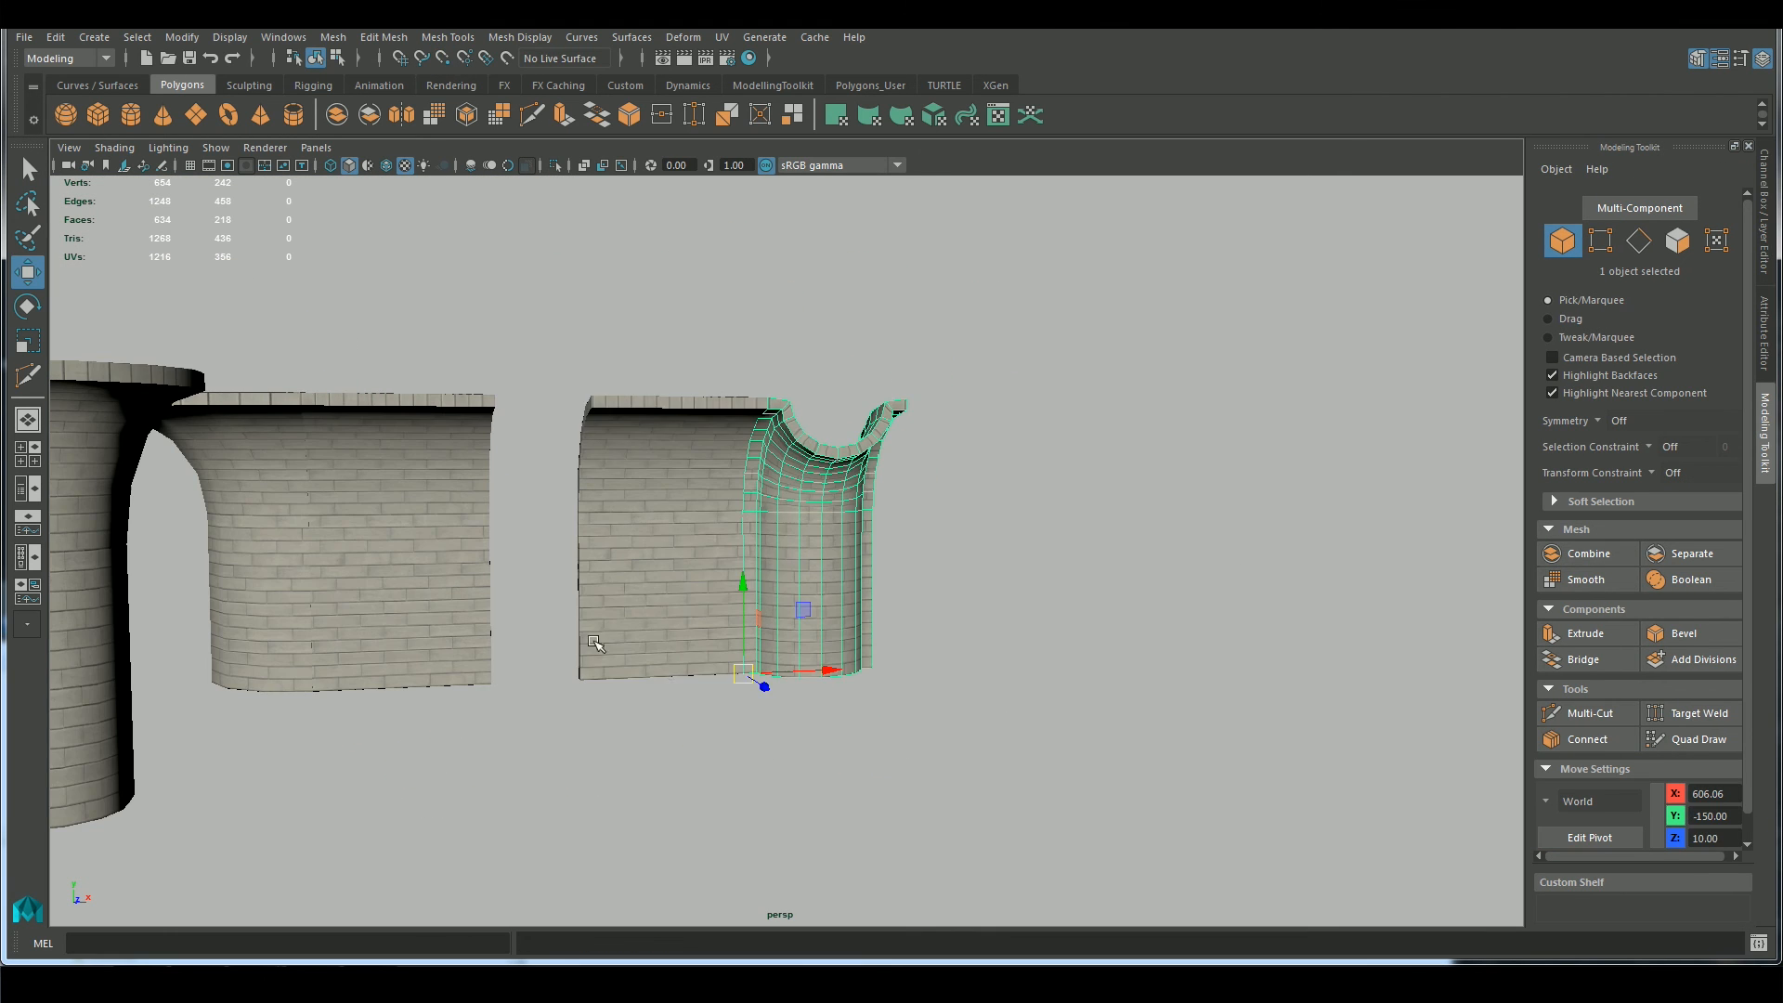
# Snap the wall and pilaster against the corner section, and place a duplicate wall on the pilaster's other side
pyautogui.moveTo(608, 643); pyautogui.dragTo(490, 684, button='middle')
pyautogui.keyDown('alt'); pyautogui.moveTo(817, 650); pyautogui.dragTo(687, 728); pyautogui.keyUp('alt')
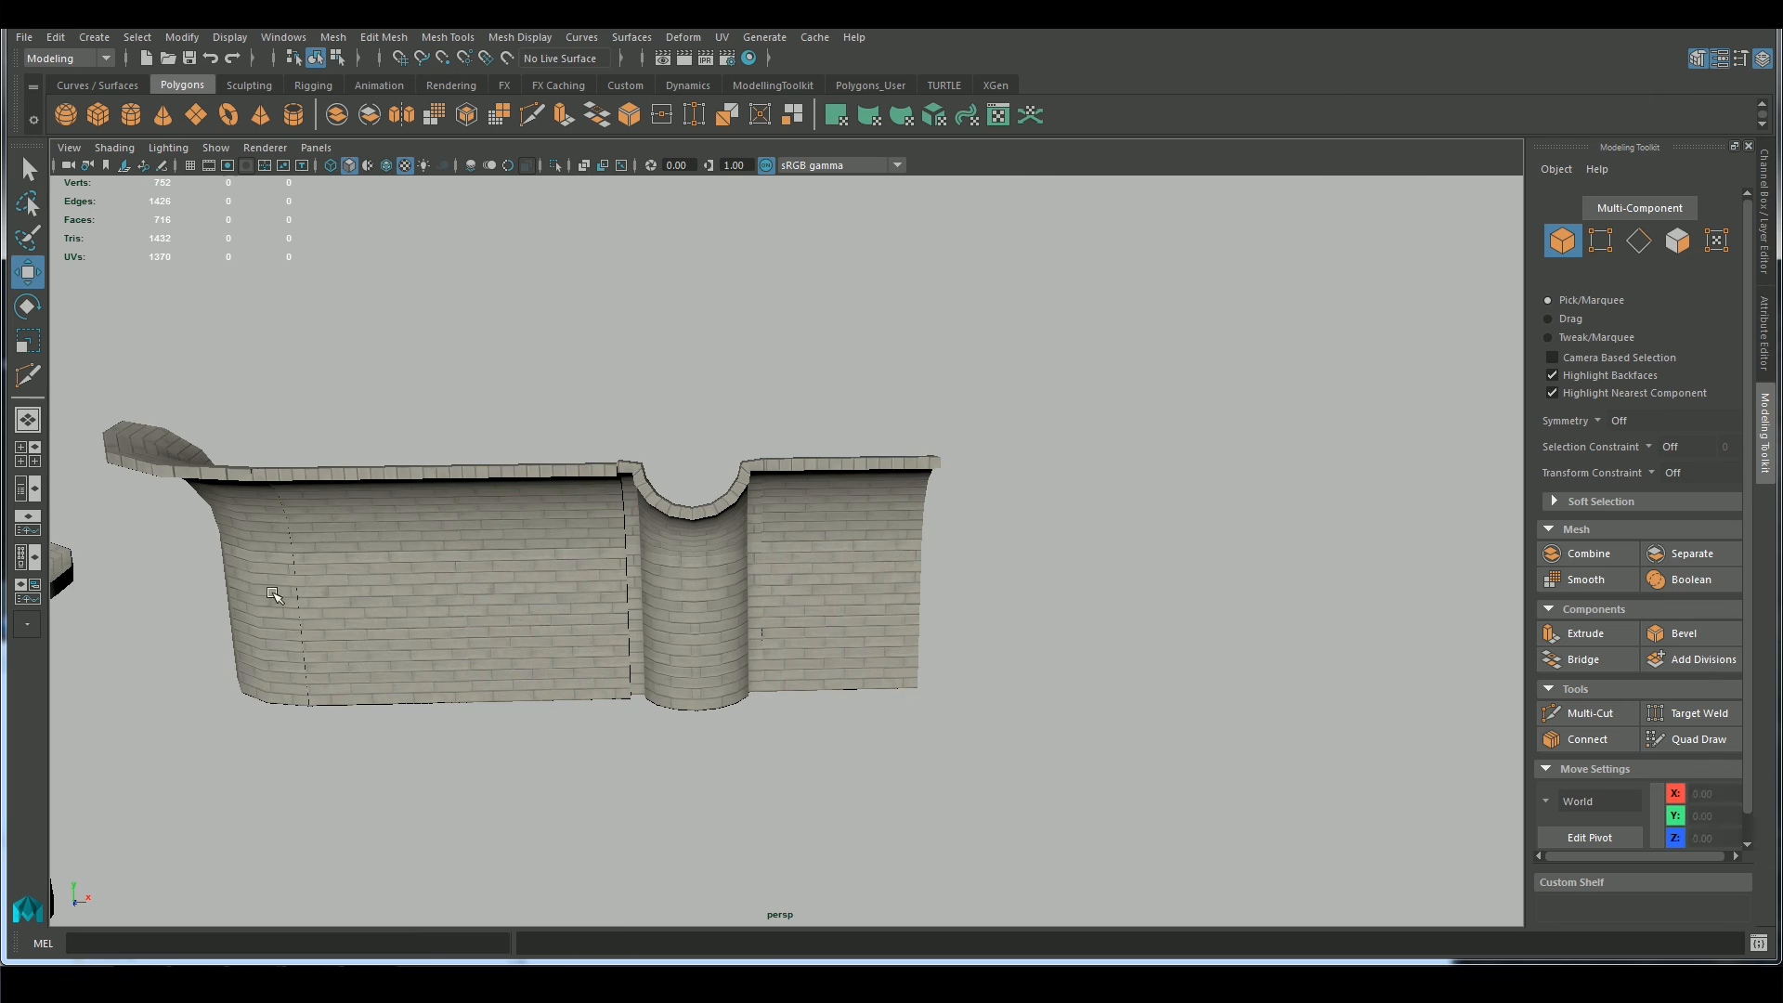
# Duplicate the curved corner piece, rotate it 90 degrees around Y, and snap it to the duplicate wall's free end
pyautogui.moveTo(921, 708); pyautogui.dragTo(920, 694, button='middle')
pyautogui.scroll(4, 928, 704)
pyautogui.moveTo(1102, 712); pyautogui.dragTo(1113, 708, button='middle')
pyautogui.press('e')
pyautogui.moveTo(1107, 756); pyautogui.dragTo(1251, 787)
pyautogui.scroll(2, 1207, 794)
pyautogui.moveTo(1105, 817); pyautogui.dragTo(1042, 818, button='middle')
pyautogui.scroll(1, 1091, 827)
pyautogui.press('w')
pyautogui.scroll(-3, 1047, 802)
pyautogui.click(1046, 801)
pyautogui.scroll(-6, 743, 734)
# Position the round column in front of the pilaster in the top view, at X about 572
pyautogui.keyDown('alt'); pyautogui.moveTo(576, 711); pyautogui.dragTo(456, 694); pyautogui.keyUp('alt')
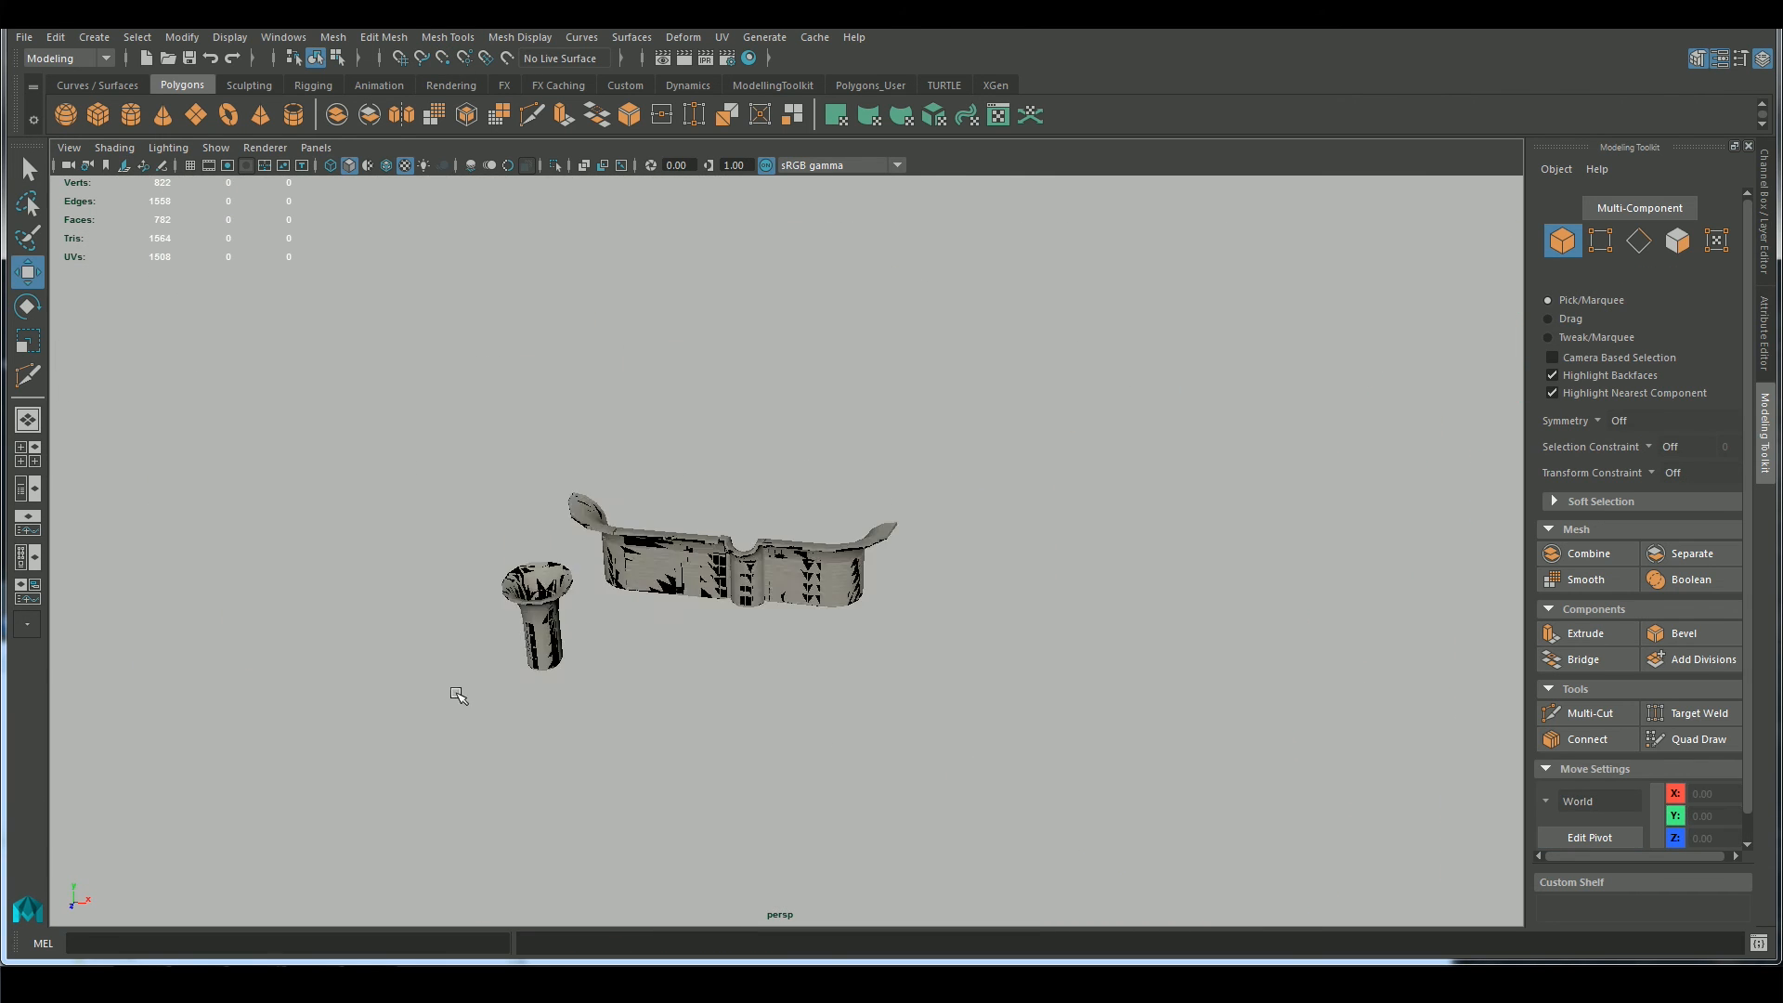
pyautogui.press('space')
pyautogui.press('space')
pyautogui.keyDown('alt'); pyautogui.moveTo(669, 864); pyautogui.dragTo(781, 698, button='middle'); pyautogui.keyUp('alt')
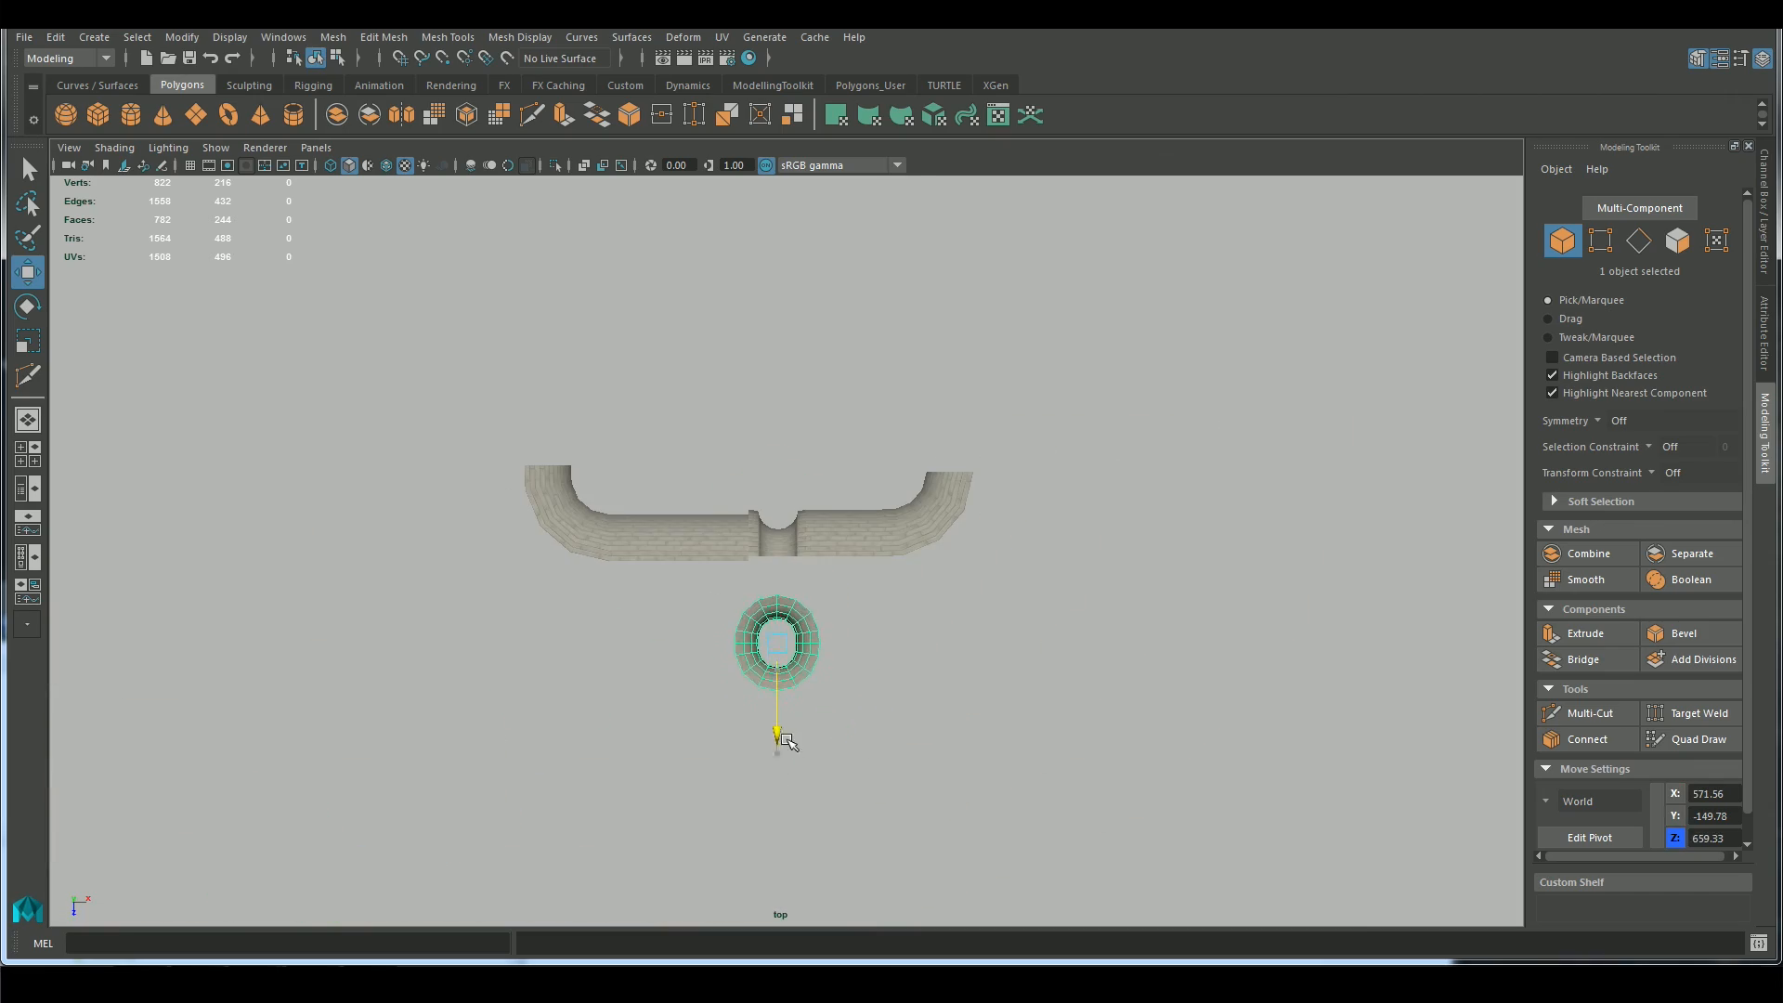
pyautogui.press('Delete')
pyautogui.press('space')
pyautogui.press('space')
pyautogui.scroll(3, 776, 716)
# Check the assembled walls and column in perspective, and save the scene as walls01.ma
pyautogui.click(529, 529)
pyautogui.keyDown('alt'); pyautogui.moveTo(742, 520); pyautogui.dragTo(607, 734); pyautogui.keyUp('alt')
pyautogui.click(607, 734)
pyautogui.click(520, 520)
pyautogui.keyDown('alt'); pyautogui.moveTo(594, 575); pyautogui.dragTo(709, 644); pyautogui.keyUp('alt')
pyautogui.press('d')
pyautogui.moveTo(650, 594); pyautogui.dragTo(629, 569, button='middle')
pyautogui.scroll(3, 613, 632)
pyautogui.click(606, 709)
pyautogui.keyDown('alt'); pyautogui.moveTo(606, 708); pyautogui.dragTo(817, 800); pyautogui.keyUp('alt')
pyautogui.hotkey('ctrl', 's')
pyautogui.press('Return')
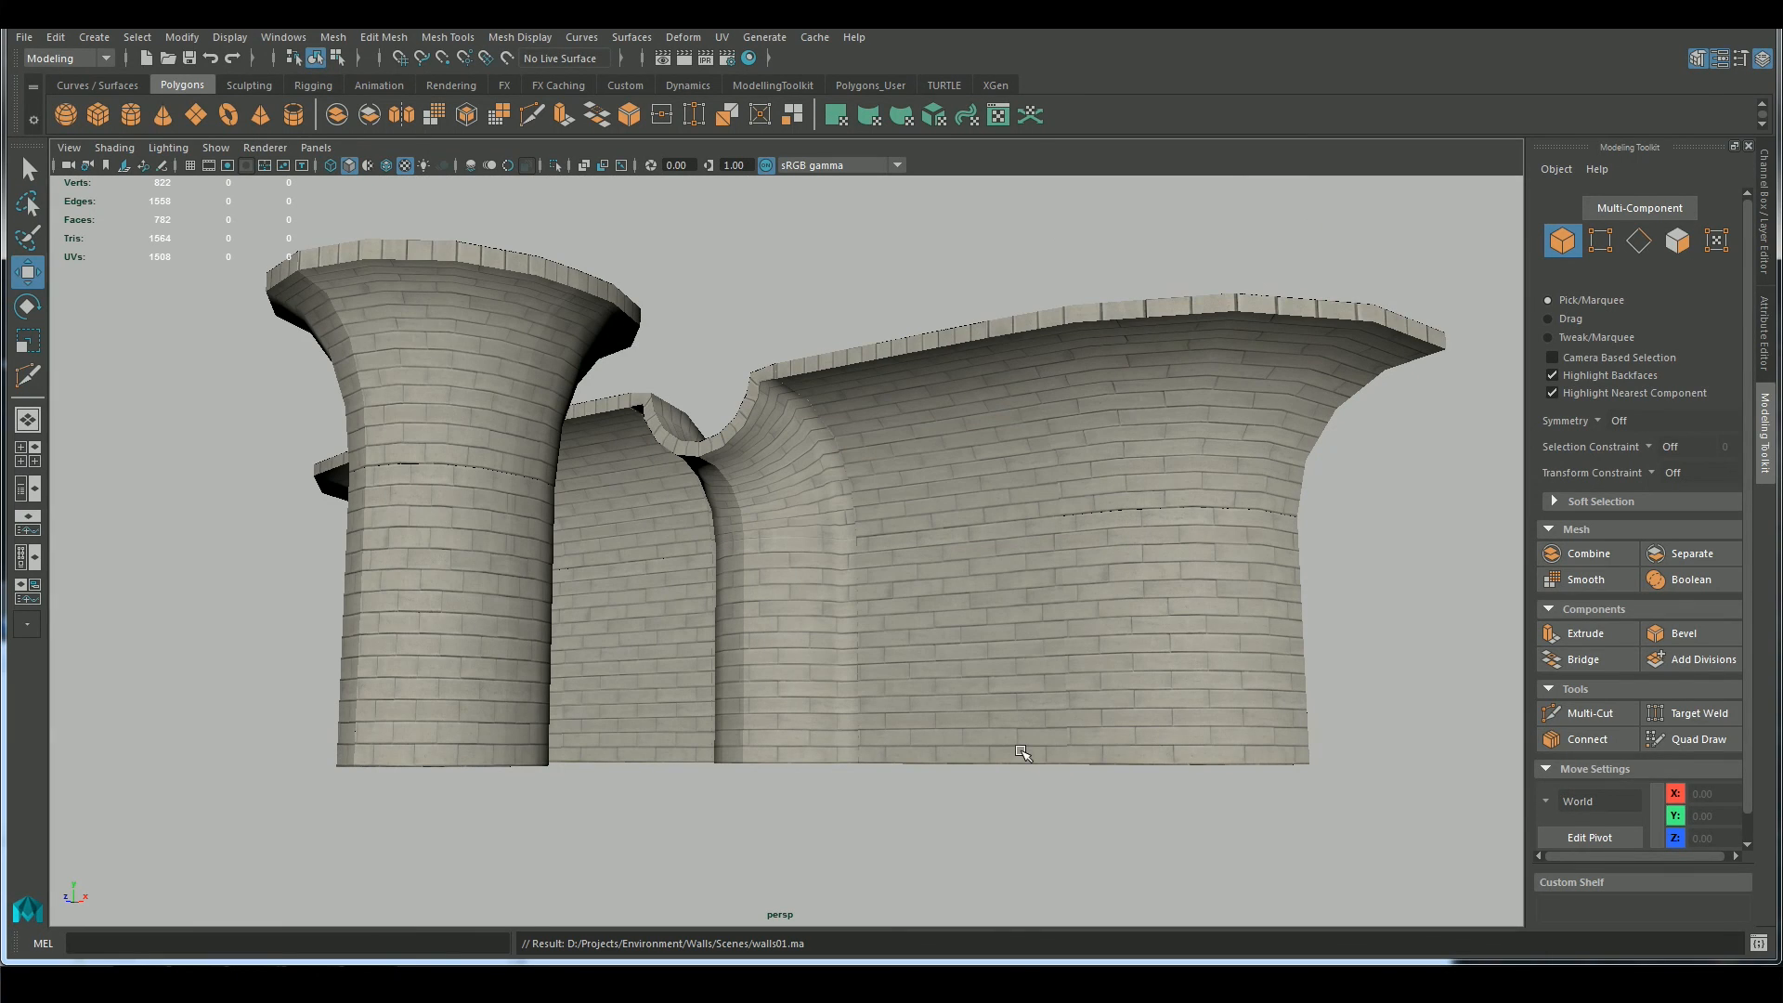
# Snap the curved corner's pivot into place, freeze its transformations, and rename it wall_innerCurve
pyautogui.keyDown('alt'); pyautogui.moveTo(915, 761); pyautogui.dragTo(938, 706); pyautogui.keyUp('alt')
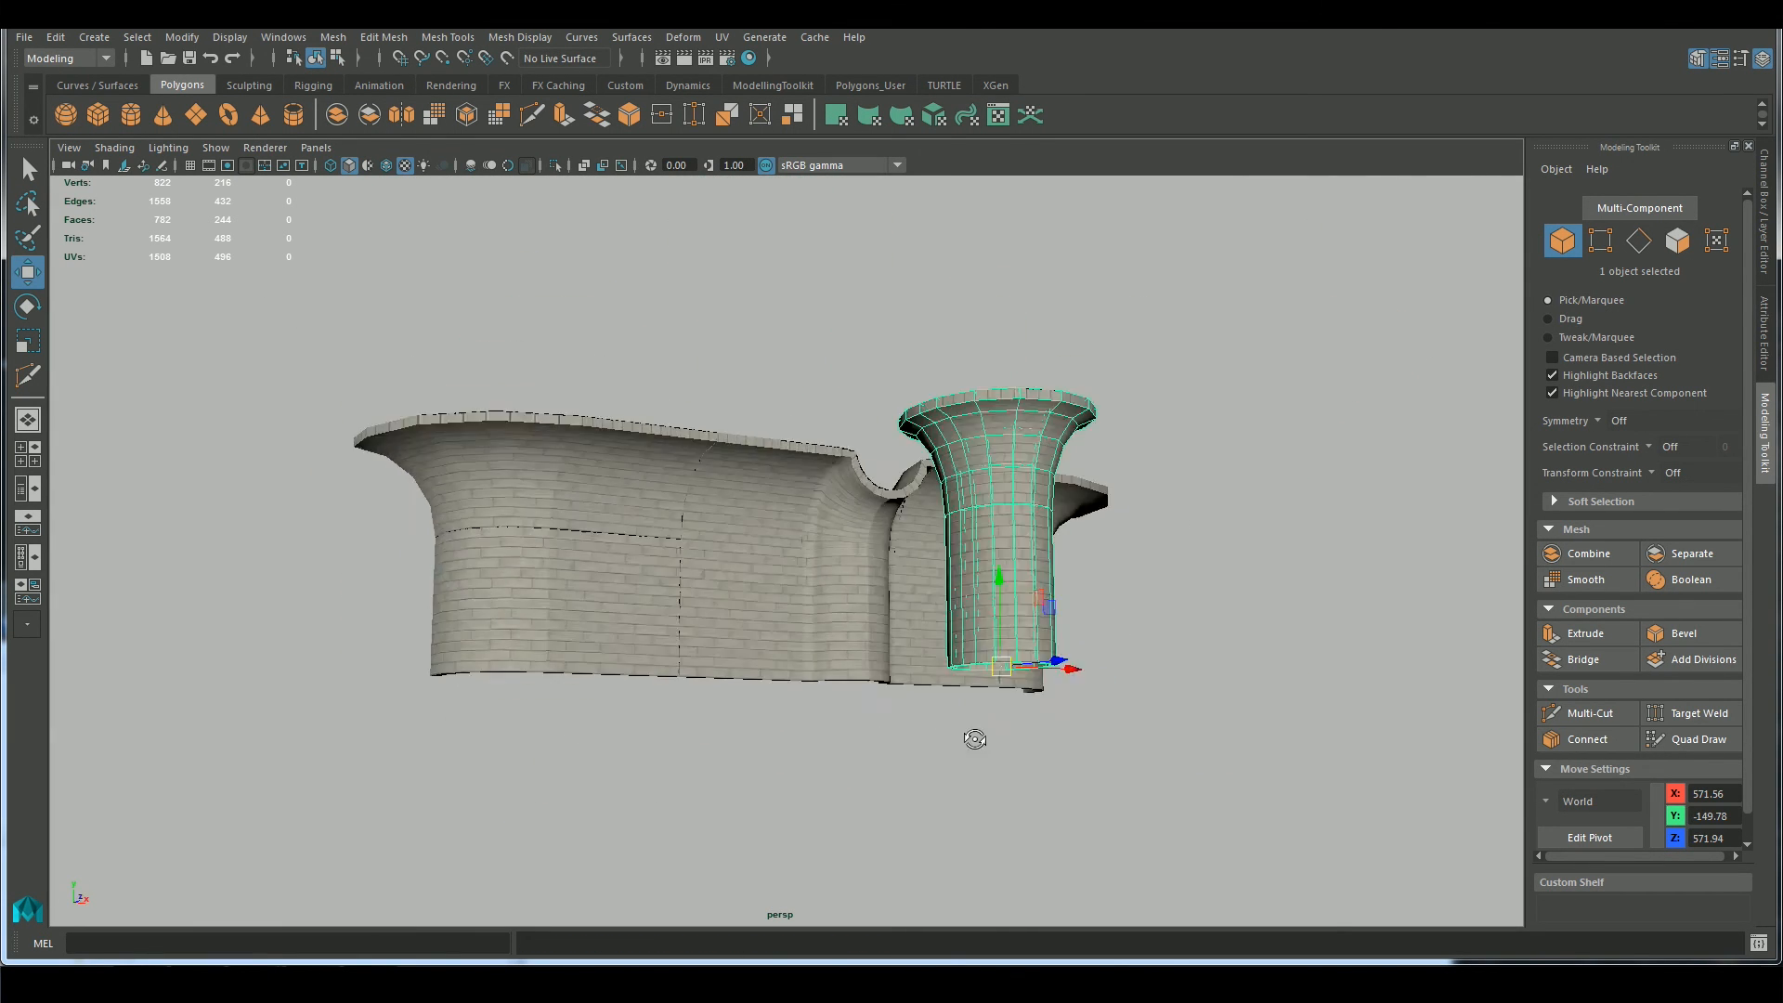
pyautogui.scroll(3, 1040, 809)
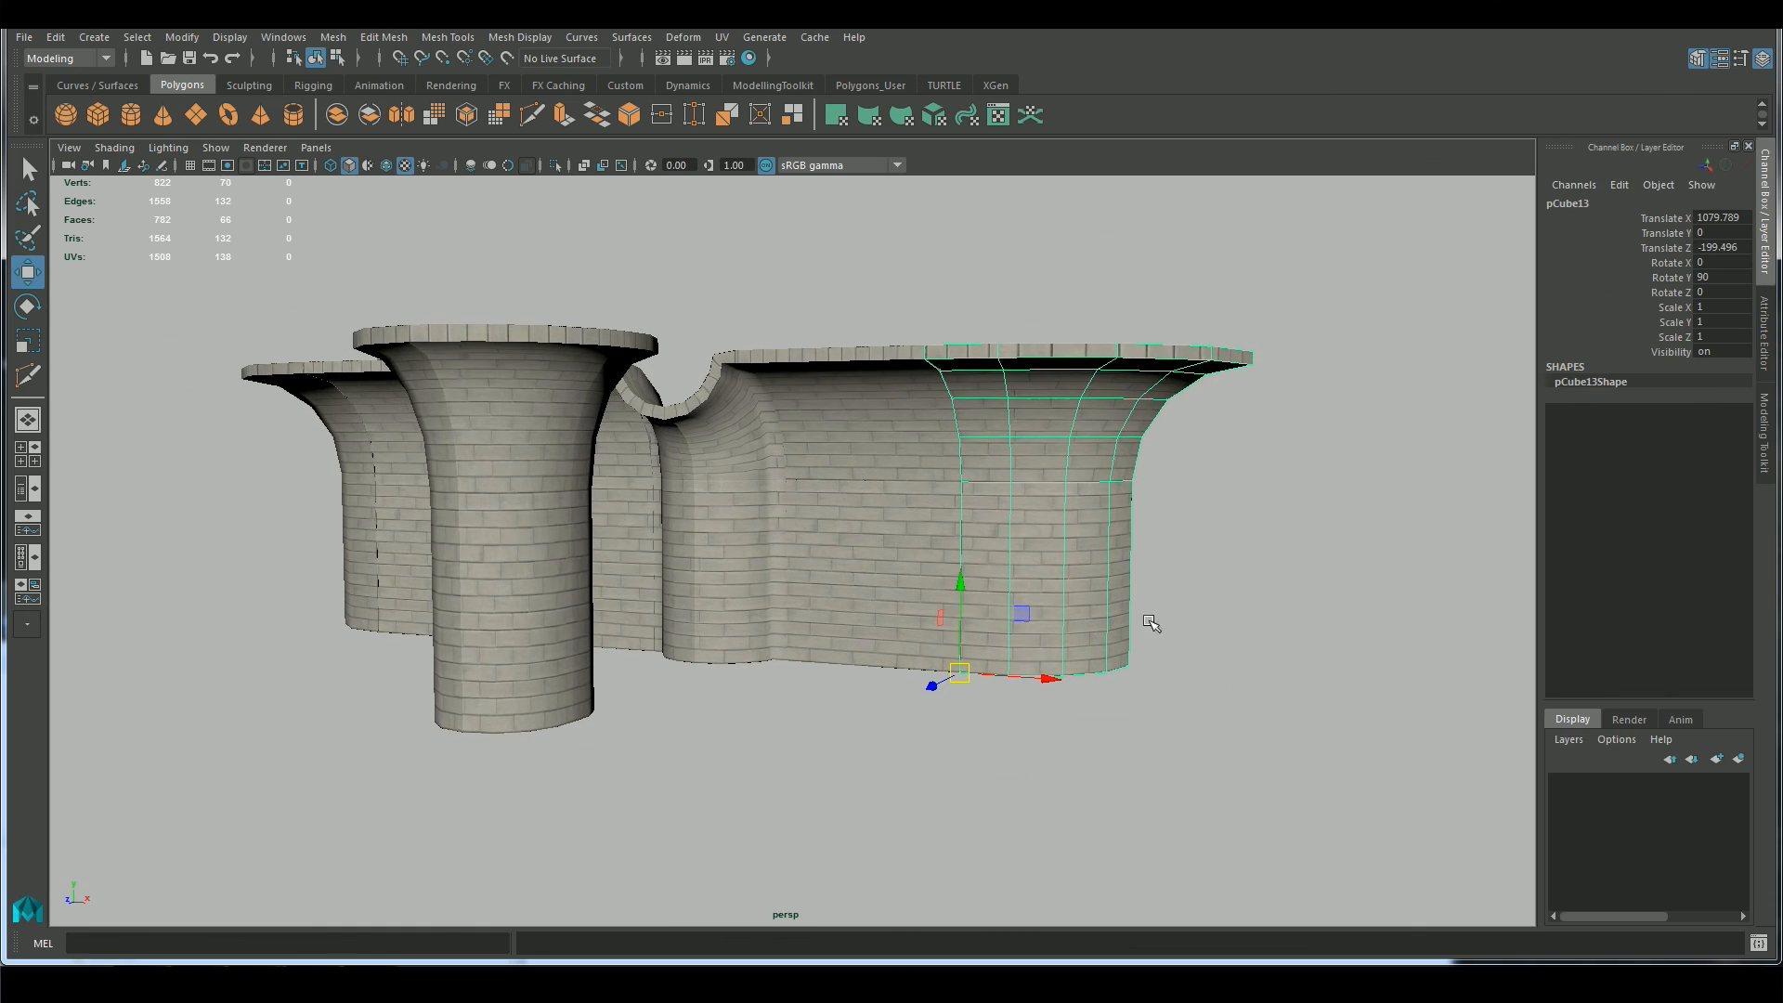
pyautogui.click(182, 38)
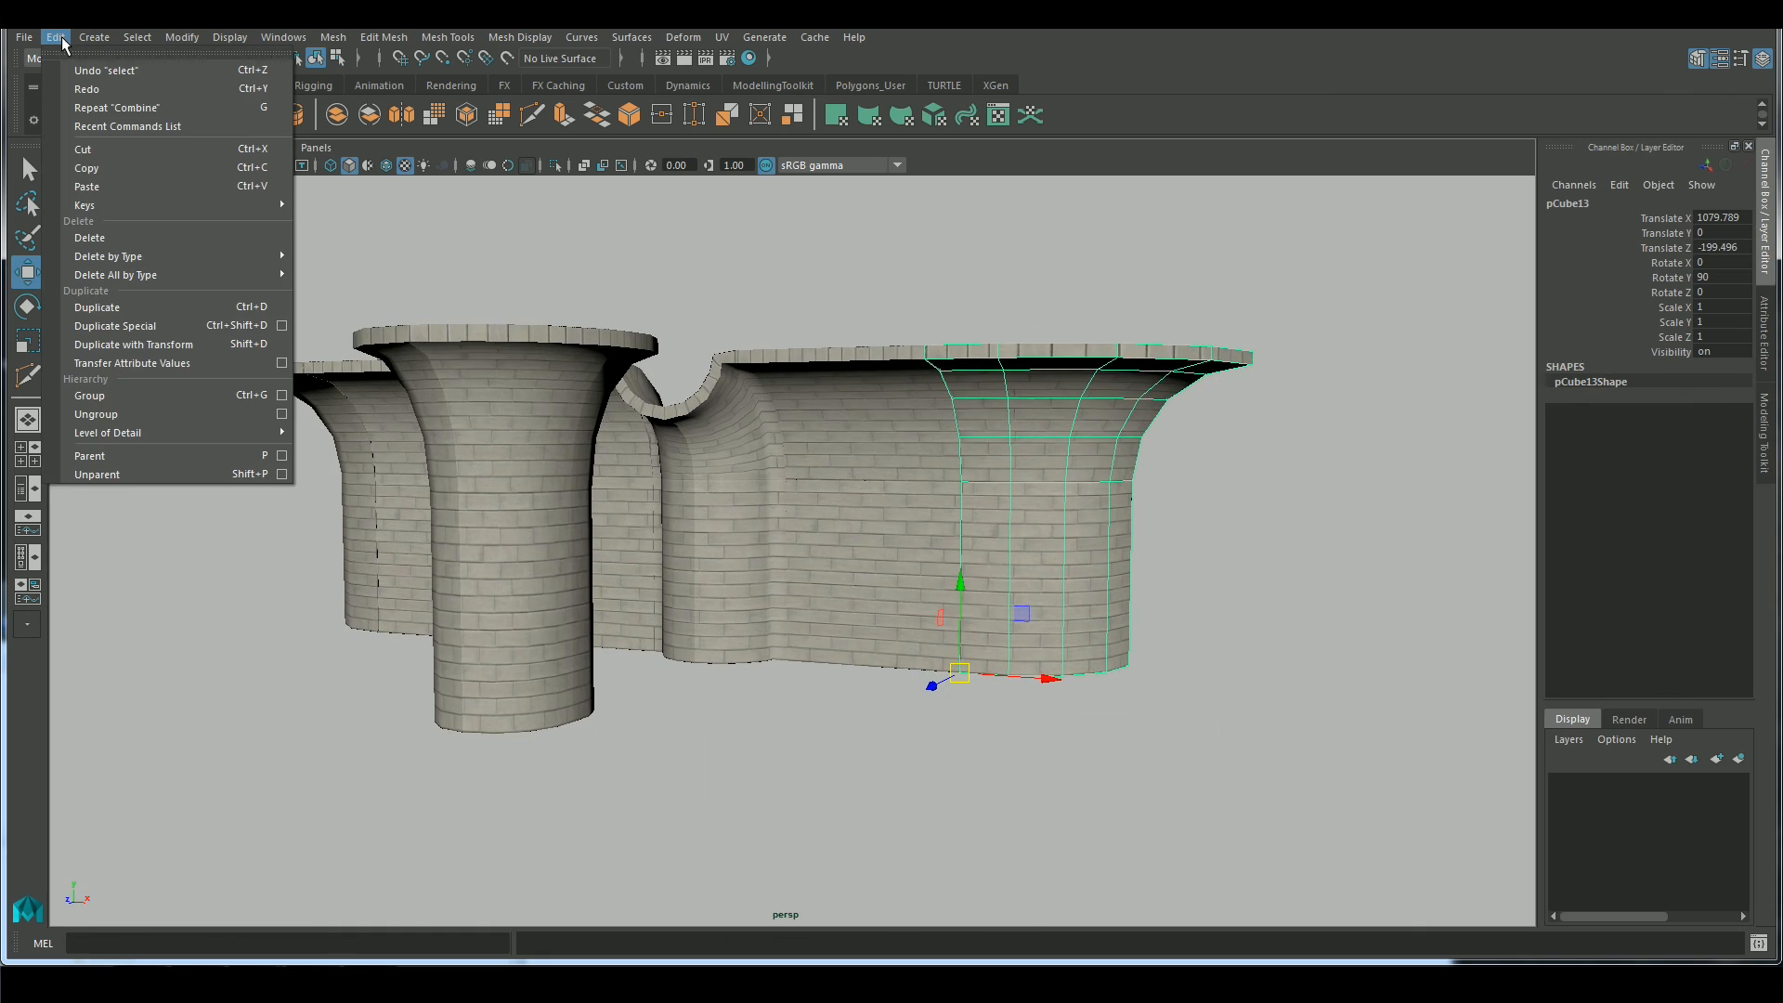
pyautogui.click(209, 121)
pyautogui.scroll(5, 650, 446)
pyautogui.keyDown('alt'); pyautogui.moveTo(641, 446); pyautogui.dragTo(835, 393); pyautogui.keyUp('alt')
pyautogui.press('a')
pyautogui.click(1655, 203)
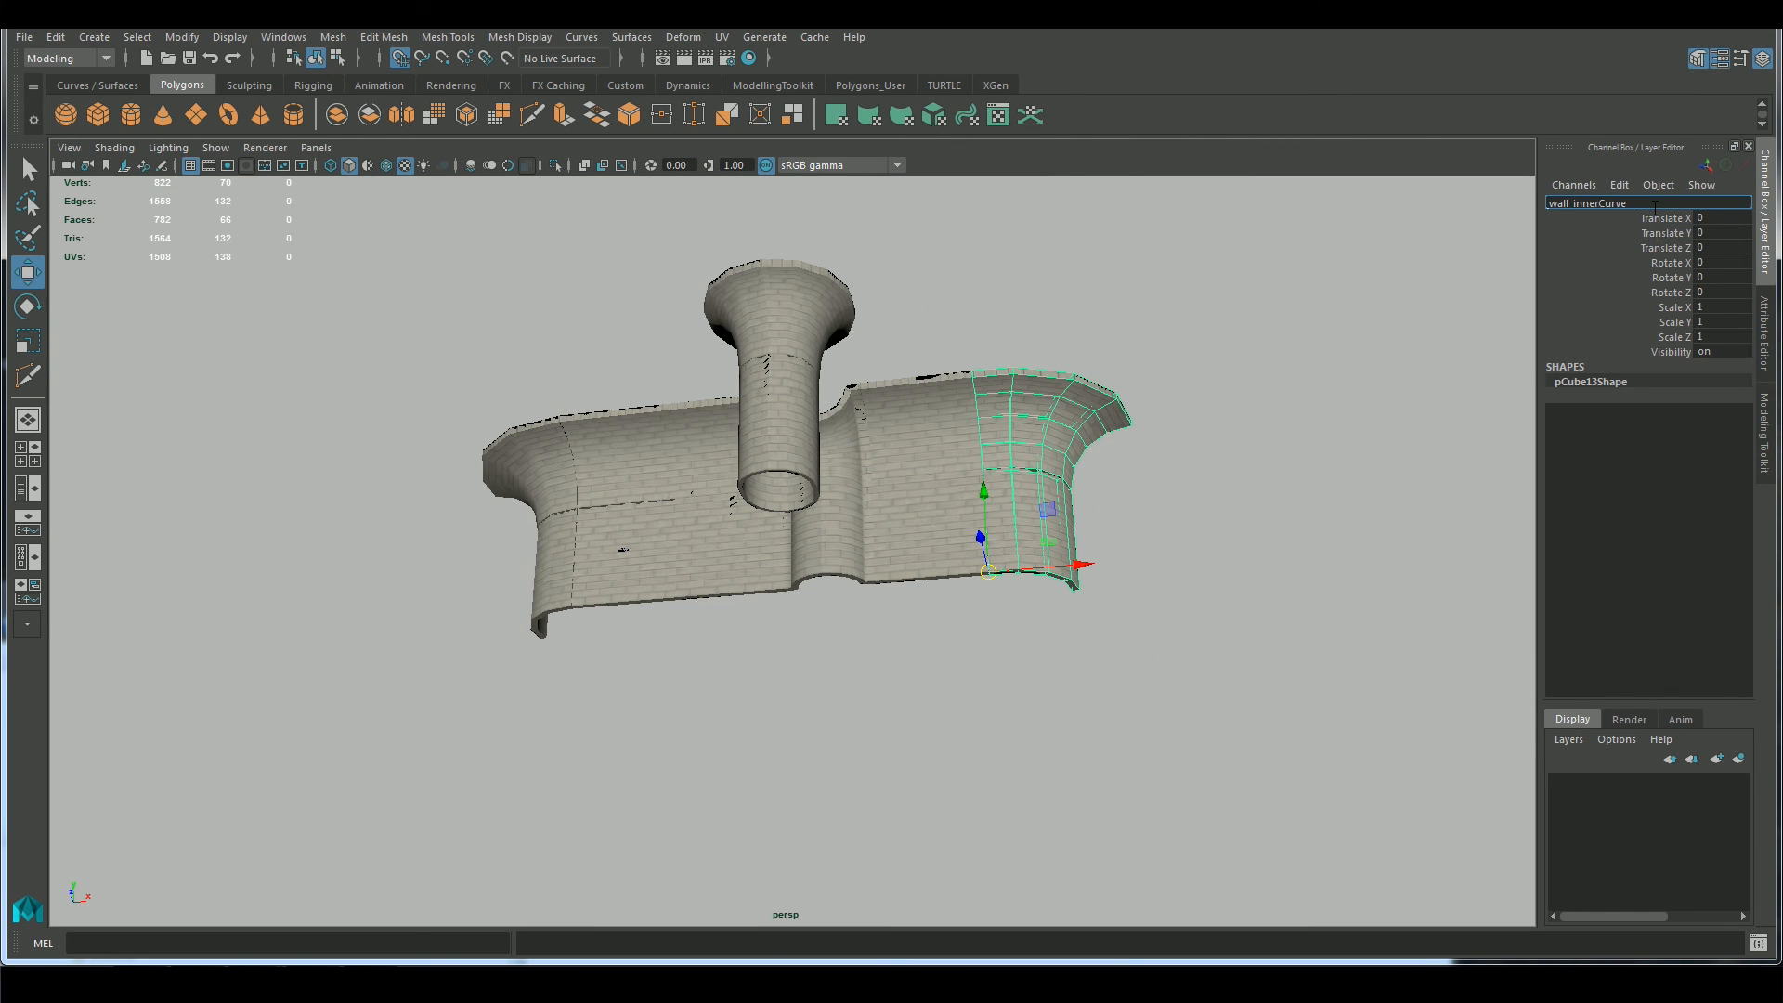
# Clean up the straight wall beside the corner and rename it wall_flatCurve
pyautogui.keyDown('alt'); pyautogui.moveTo(1184, 464); pyautogui.dragTo(1092, 637); pyautogui.keyUp('alt')
pyautogui.click(1003, 539)
pyautogui.scroll(3, 1074, 529)
pyautogui.click(56, 37)
pyautogui.click(109, 110)
pyautogui.doubleClick(1586, 203)
pyautogui.write('w')
pyautogui.press('Return')
# Delete the pilaster's history, freeze its transformations, and rename it wall_halfPipeOuter
pyautogui.click(848, 520)
pyautogui.keyDown('alt'); pyautogui.moveTo(1068, 717); pyautogui.dragTo(996, 722); pyautogui.keyUp('alt')
pyautogui.click(56, 37)
pyautogui.moveTo(170, 279)
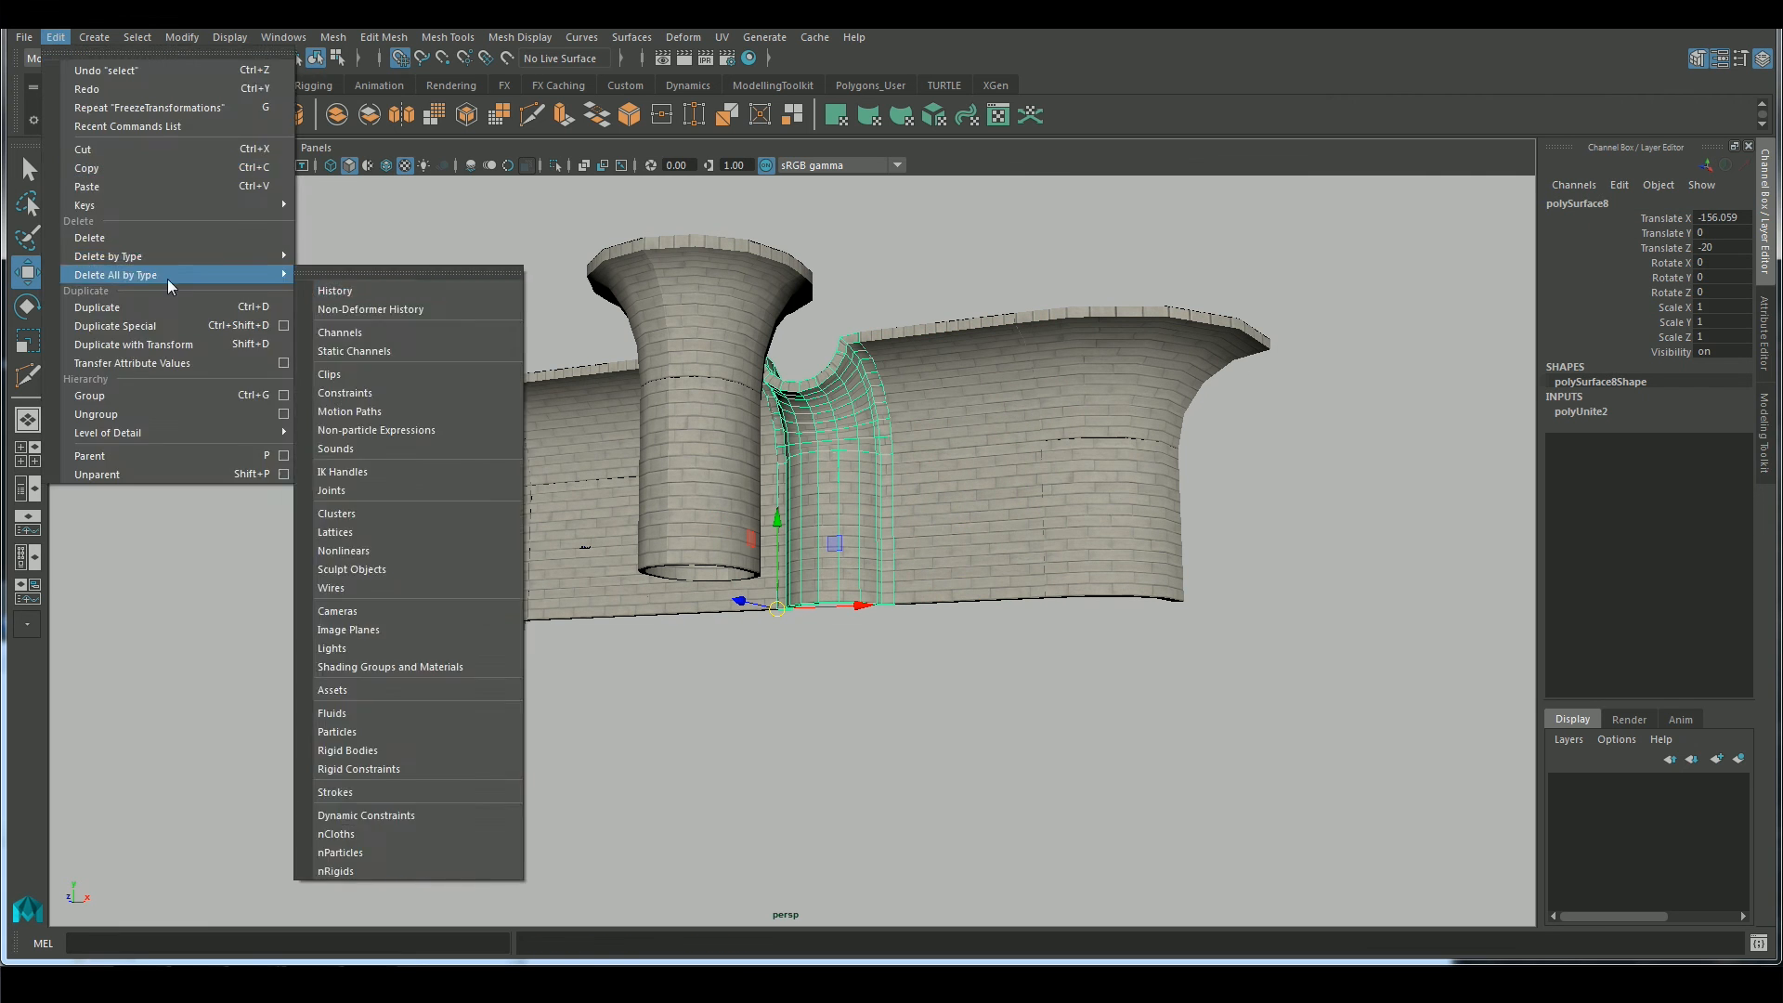
pyautogui.click(345, 290)
pyautogui.click(182, 37)
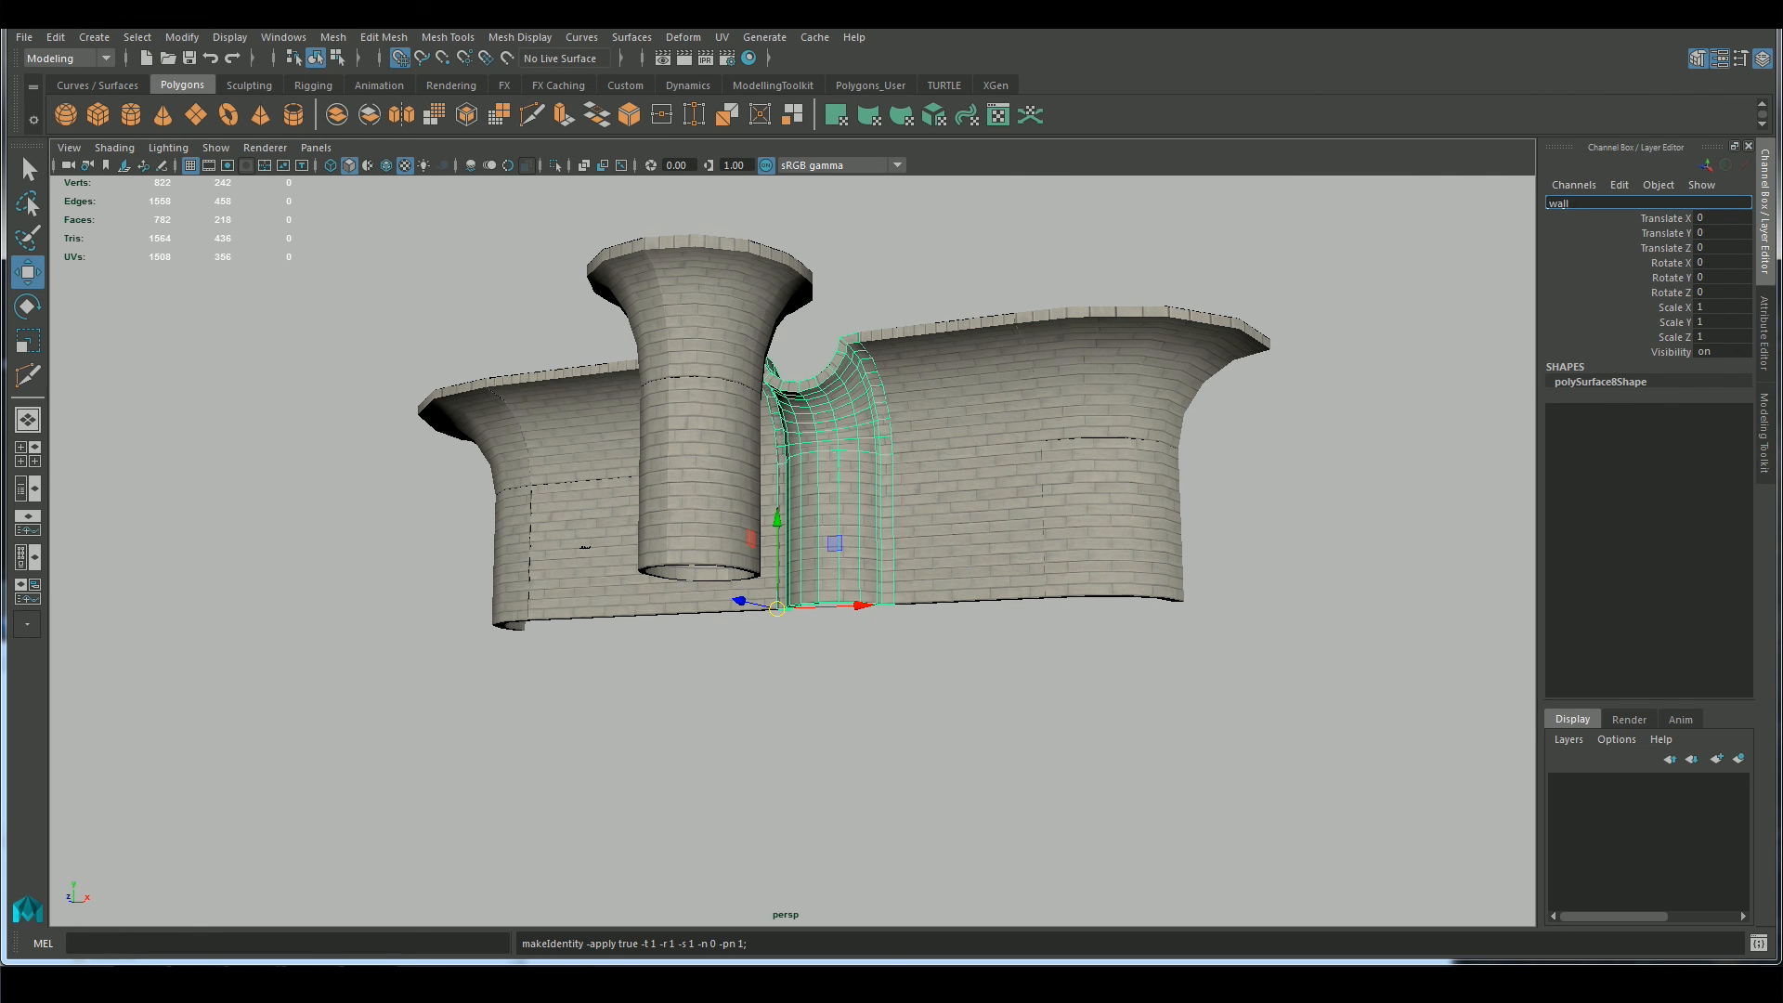
# Delete the round column's history, freeze its transformations, and rename it wall_columnA
pyautogui.click(716, 520)
pyautogui.click(55, 37)
pyautogui.moveTo(140, 277)
pyautogui.click(345, 289)
pyautogui.click(182, 37)
pyautogui.click(223, 111)
pyautogui.doubleClick(1586, 203)
pyautogui.press('Return')
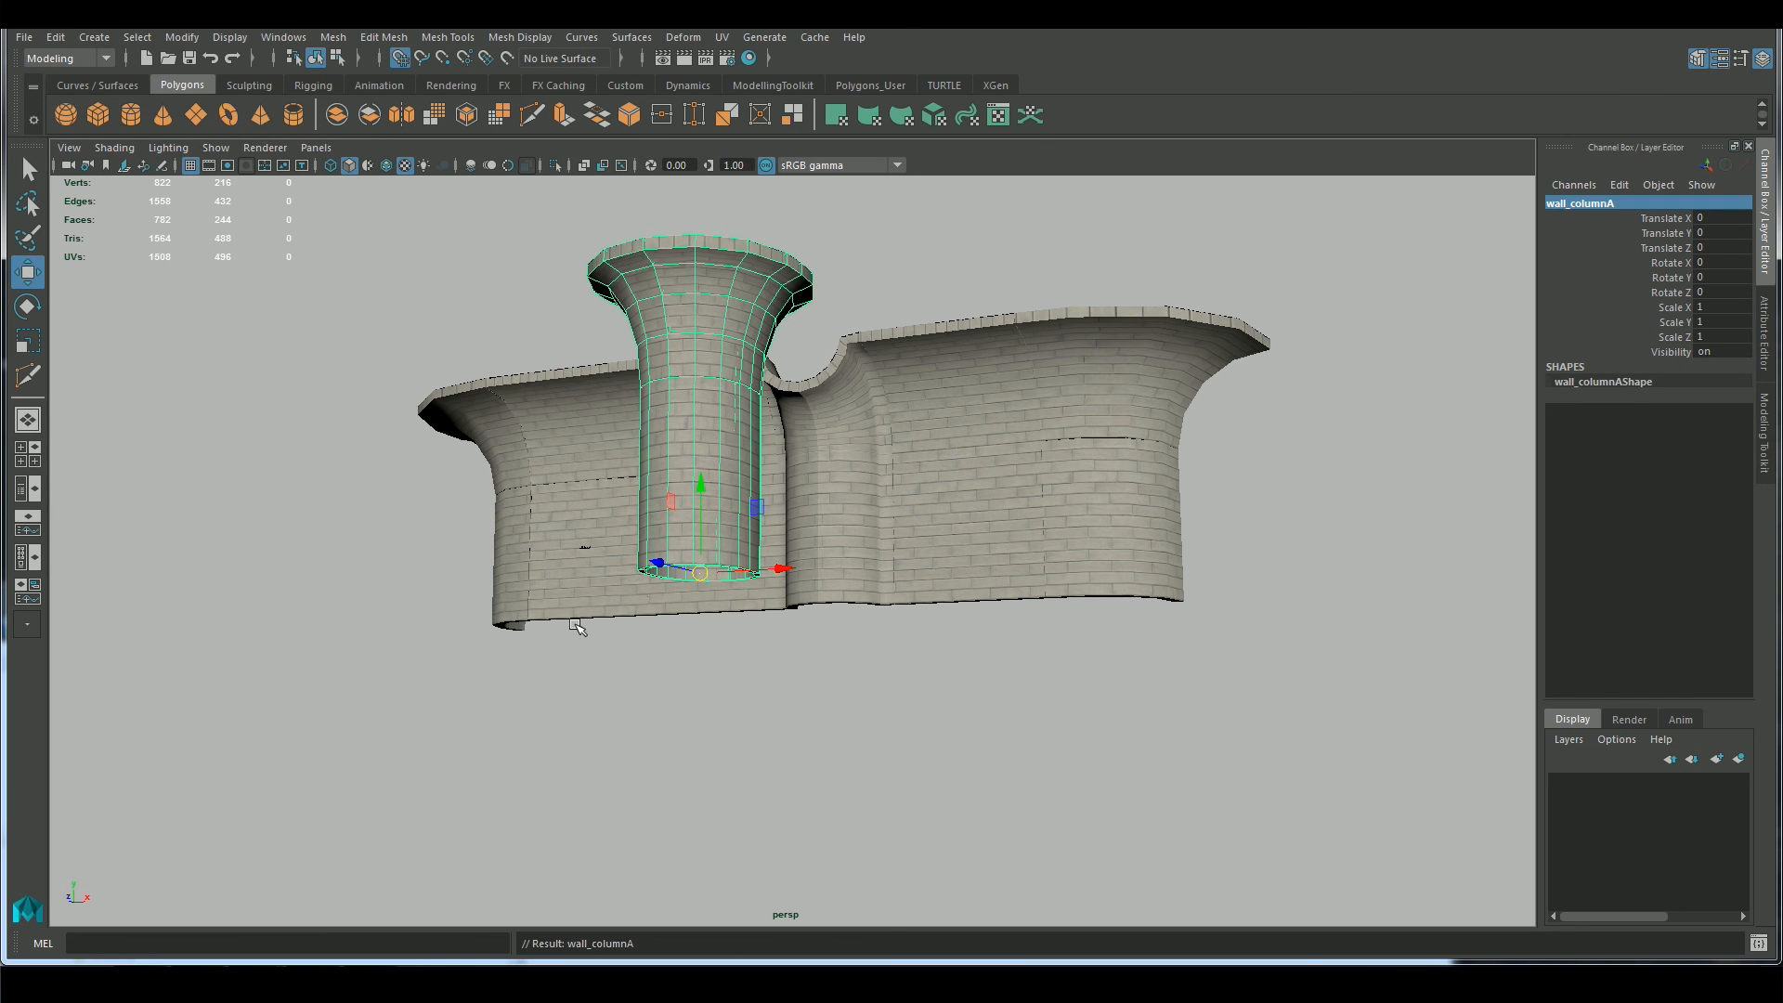
# Delete the duplicate wall and corner pieces, and gather the remaining named pieces at the grid origin
pyautogui.click(570, 617)
pyautogui.press('Delete')
pyautogui.keyDown('alt'); pyautogui.moveTo(965, 575); pyautogui.dragTo(1102, 745); pyautogui.keyUp('alt')
pyautogui.moveTo(1300, 850); pyautogui.dragTo(682, 325)
pyautogui.keyDown('alt'); pyautogui.moveTo(683, 353); pyautogui.dragTo(685, 438); pyautogui.keyUp('alt')
pyautogui.keyDown('alt'); pyautogui.moveTo(685, 437); pyautogui.dragTo(1049, 541, button='middle'); pyautogui.keyUp('alt')
pyautogui.middleClick(765, 598)
pyautogui.press('f')
pyautogui.keyDown('alt'); pyautogui.moveTo(1054, 826); pyautogui.dragTo(1134, 673); pyautogui.keyUp('alt')
# Export all the pieces as the FBX file wall_piecesA into the Unity project's Assets folder
pyautogui.click(24, 37)
pyautogui.moveTo(168, 321)
pyautogui.click(292, 324)
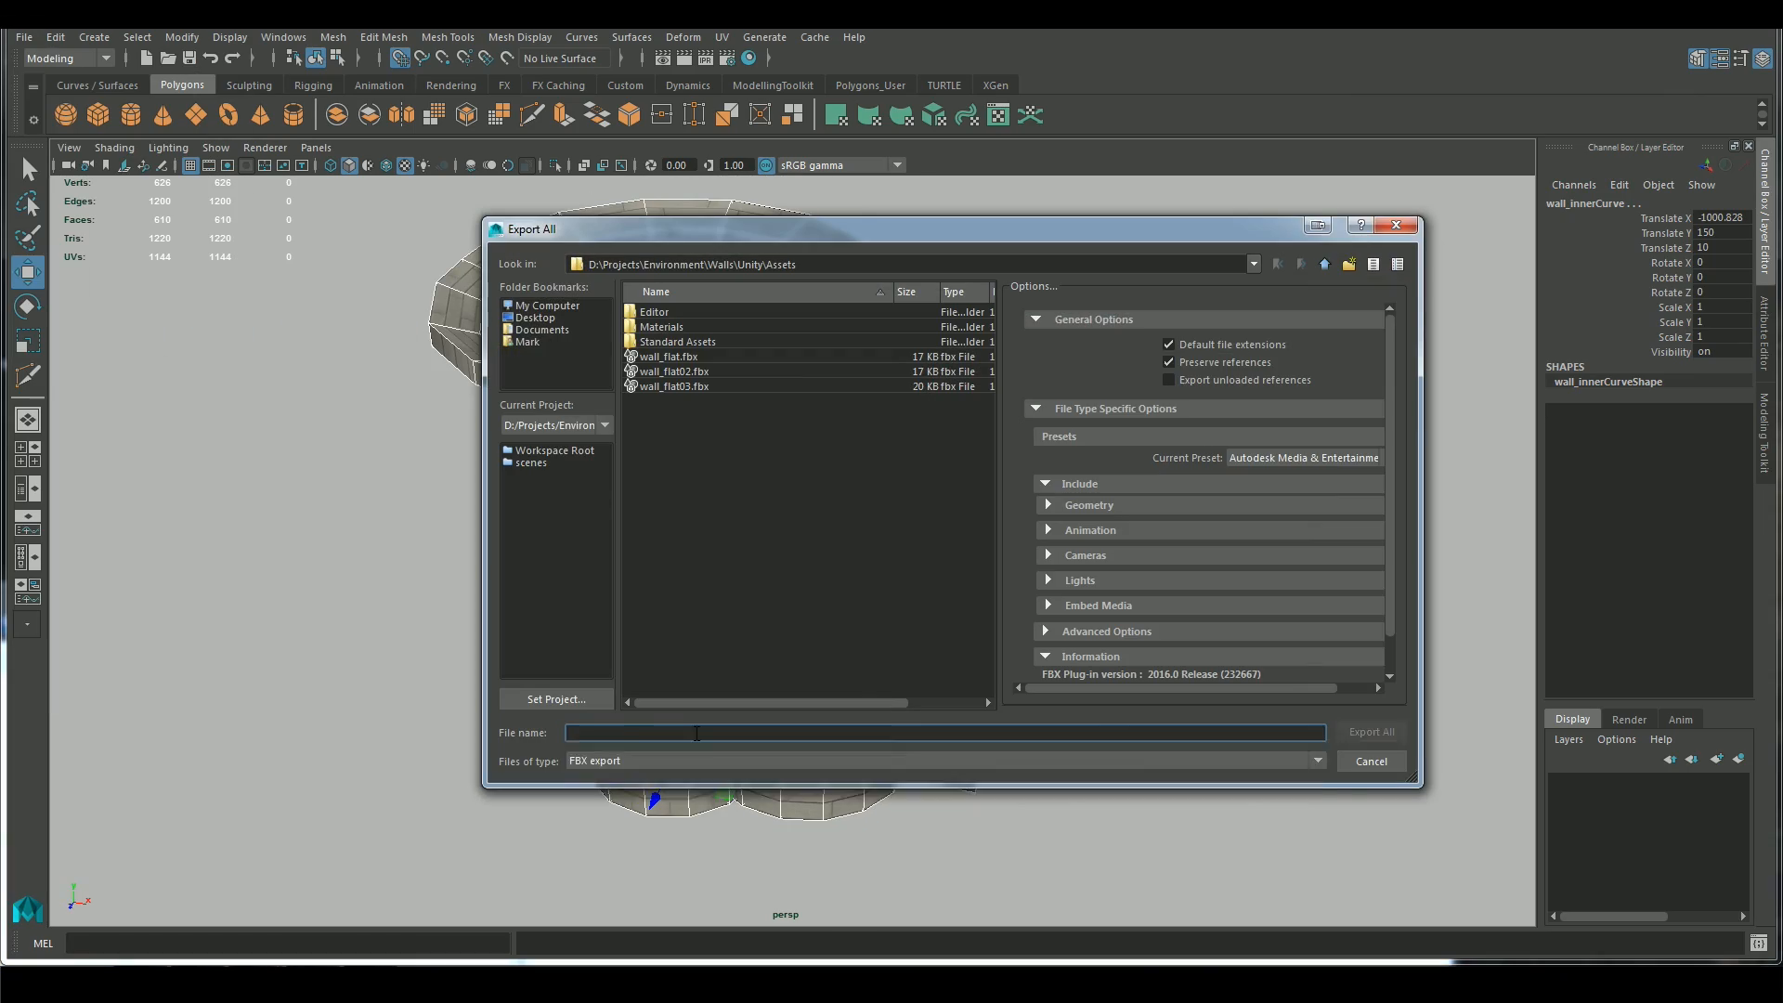
pyautogui.press('Return')
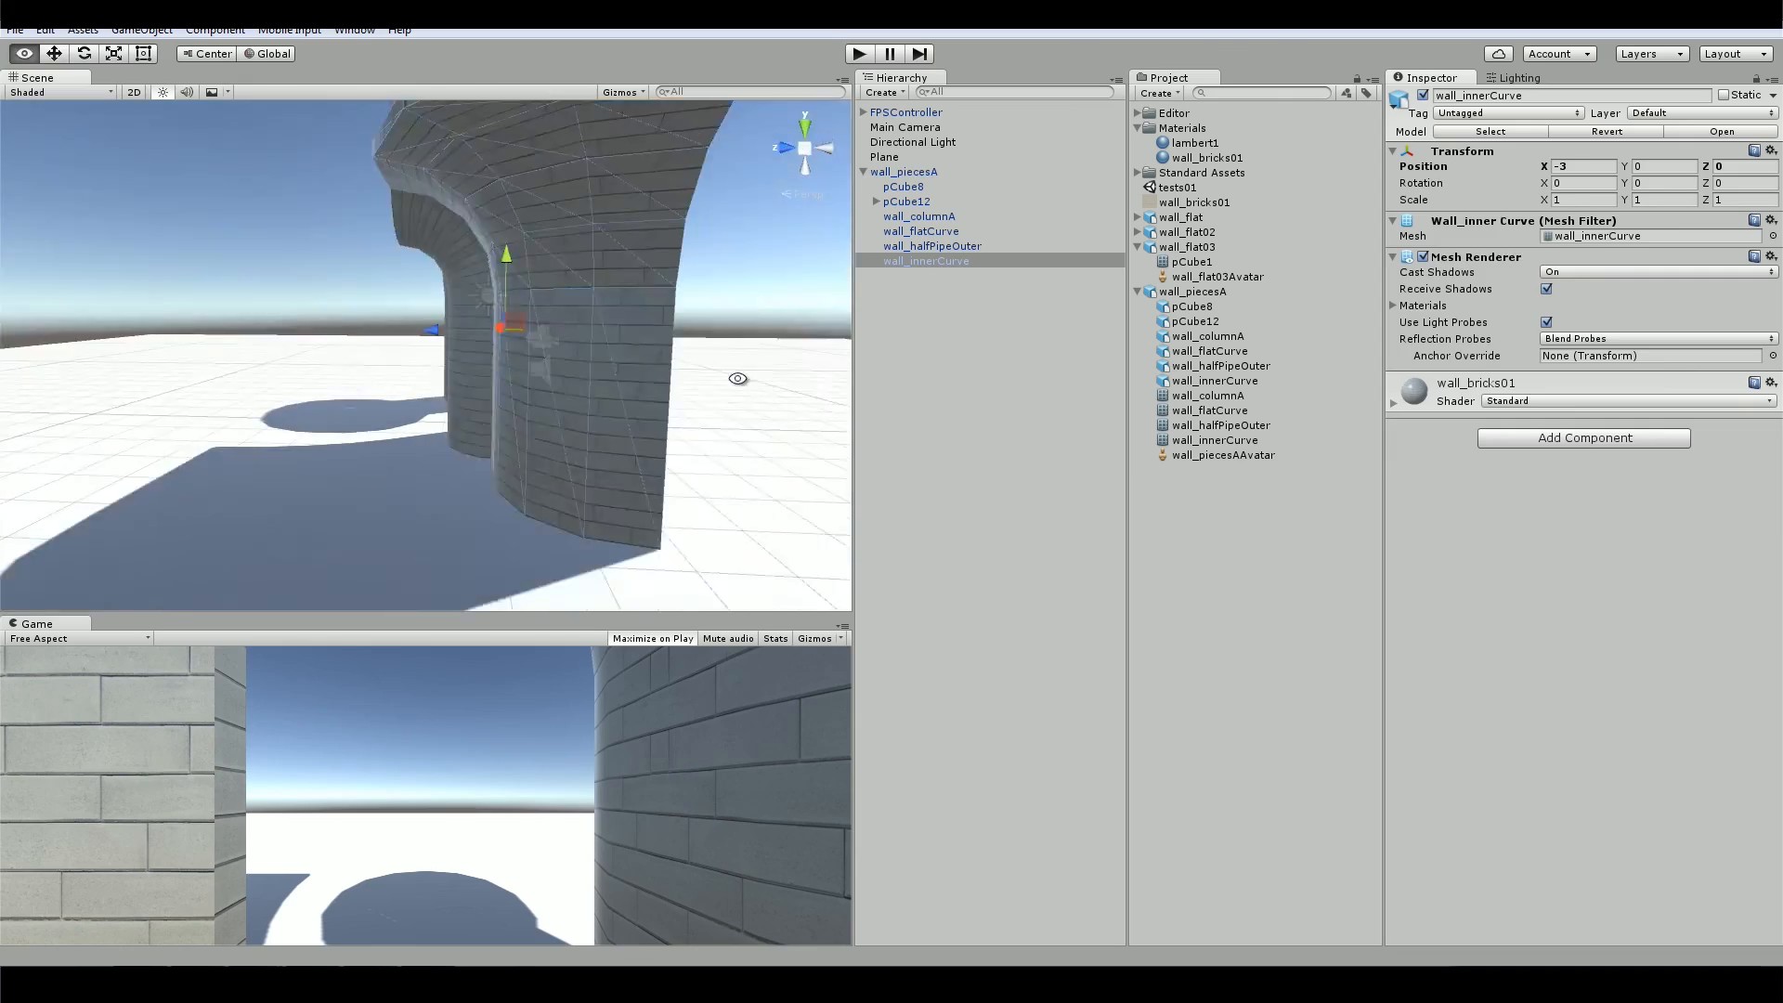
# Switch to Unity and move wall_halfPipeOuter against the end of wall_flatCurve, at X 2.51 and Z 0
pyautogui.click(610, 375)
pyautogui.moveTo(646, 350); pyautogui.dragTo(766, 348)
pyautogui.keyDown('alt'); pyautogui.moveTo(557, 380); pyautogui.dragTo(172, 470); pyautogui.keyUp('alt')
pyautogui.click(320, 278)
pyautogui.moveTo(418, 295); pyautogui.dragTo(345, 312)
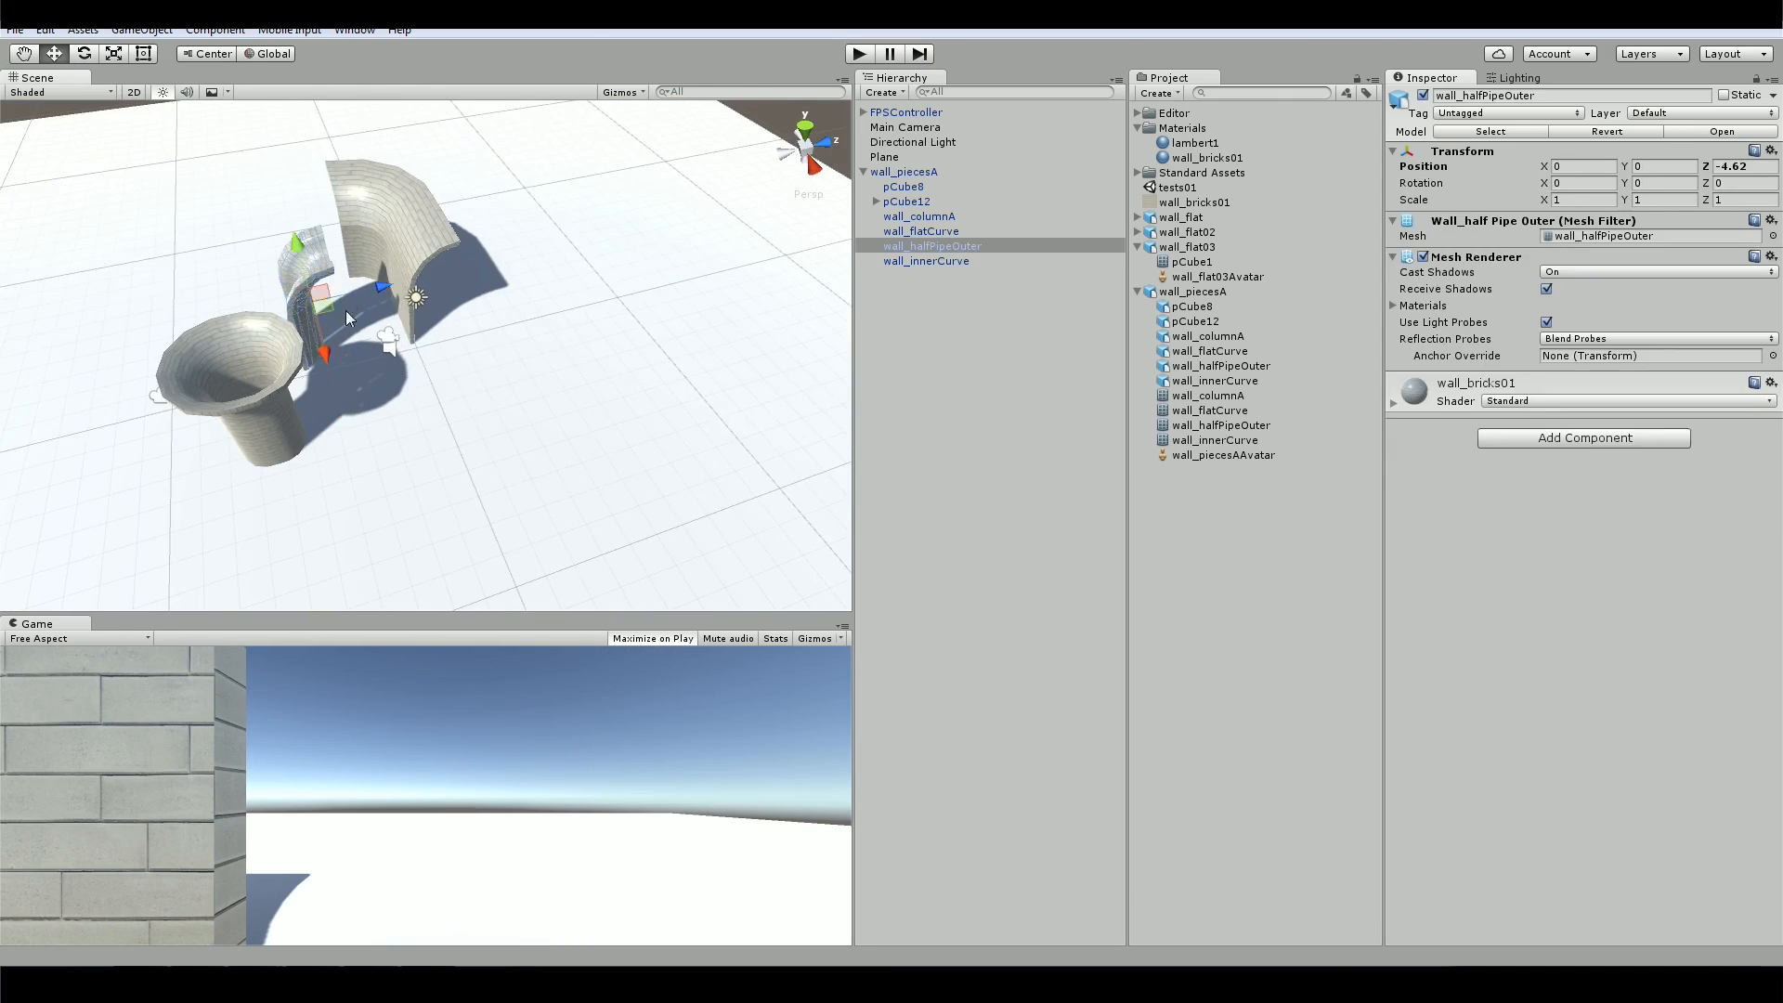
pyautogui.click(311, 279)
pyautogui.scroll(3, 384, 395)
pyautogui.click(288, 223)
pyautogui.keyDown('alt'); pyautogui.moveTo(384, 396); pyautogui.dragTo(617, 465); pyautogui.keyUp('alt')
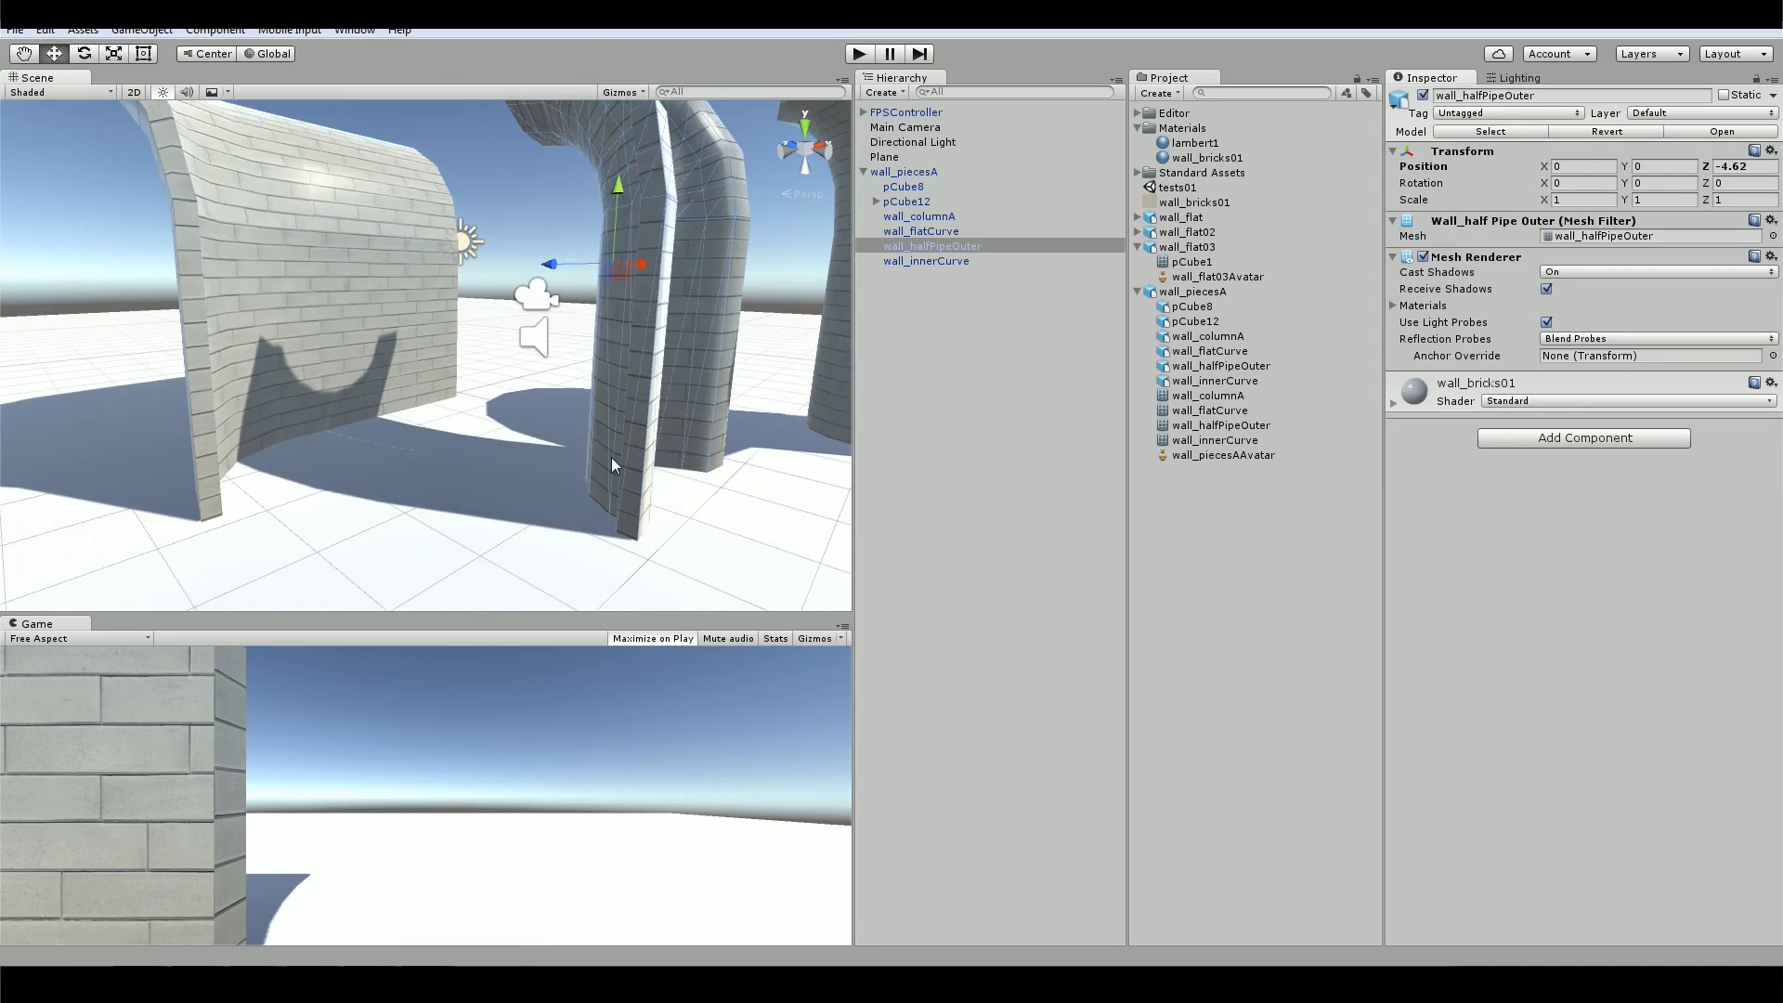
pyautogui.moveTo(550, 267); pyautogui.dragTo(349, 271)
pyautogui.keyDown('alt'); pyautogui.moveTo(390, 353); pyautogui.dragTo(457, 485); pyautogui.keyUp('alt')
# Duplicate wall_flatCurve and vertex-snap the copy to the pilaster's free side, at X 5.51
pyautogui.click(372, 344)
pyautogui.click(905, 186)
pyautogui.hotkey('ctrl', 'd')
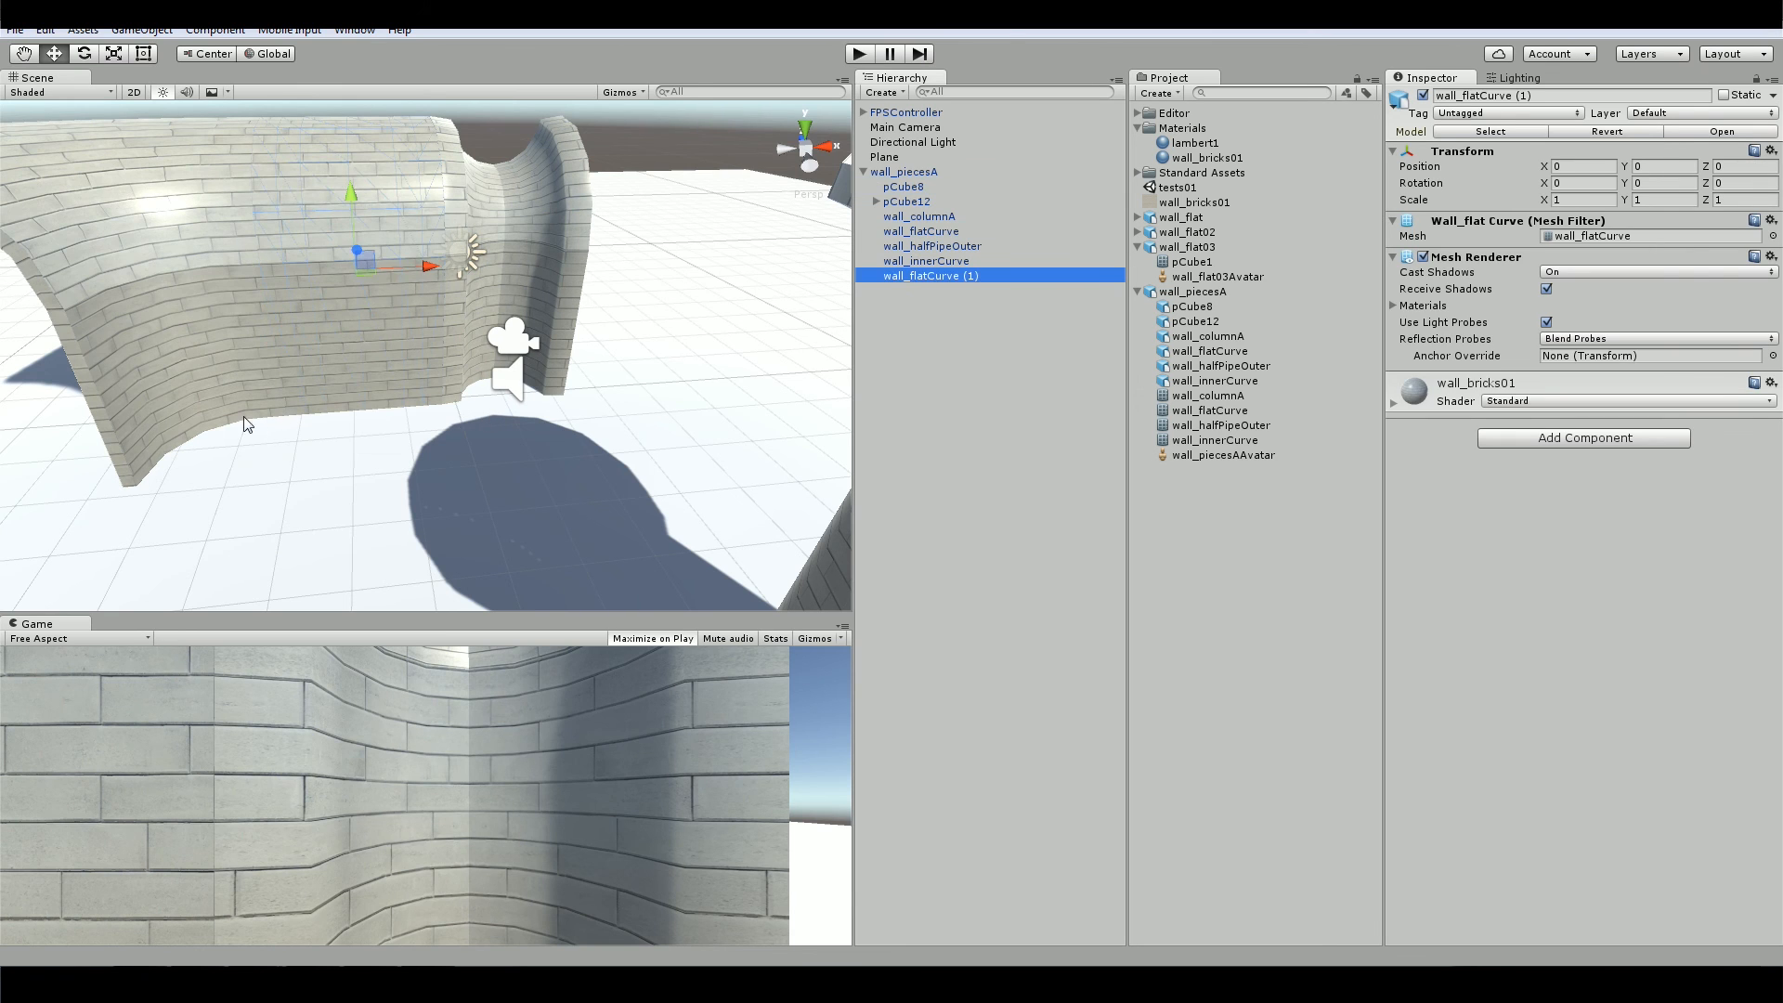
pyautogui.press('v')
pyautogui.moveTo(245, 417); pyautogui.dragTo(644, 384)
pyautogui.keyDown('alt'); pyautogui.moveTo(636, 452); pyautogui.dragTo(836, 488); pyautogui.keyUp('alt')
pyautogui.click(418, 307)
pyautogui.moveTo(514, 318); pyautogui.dragTo(531, 317)
# Duplicate the assembled corner, pilaster and both straight walls, and move the copies to Z -6.89
pyautogui.click(932, 242)
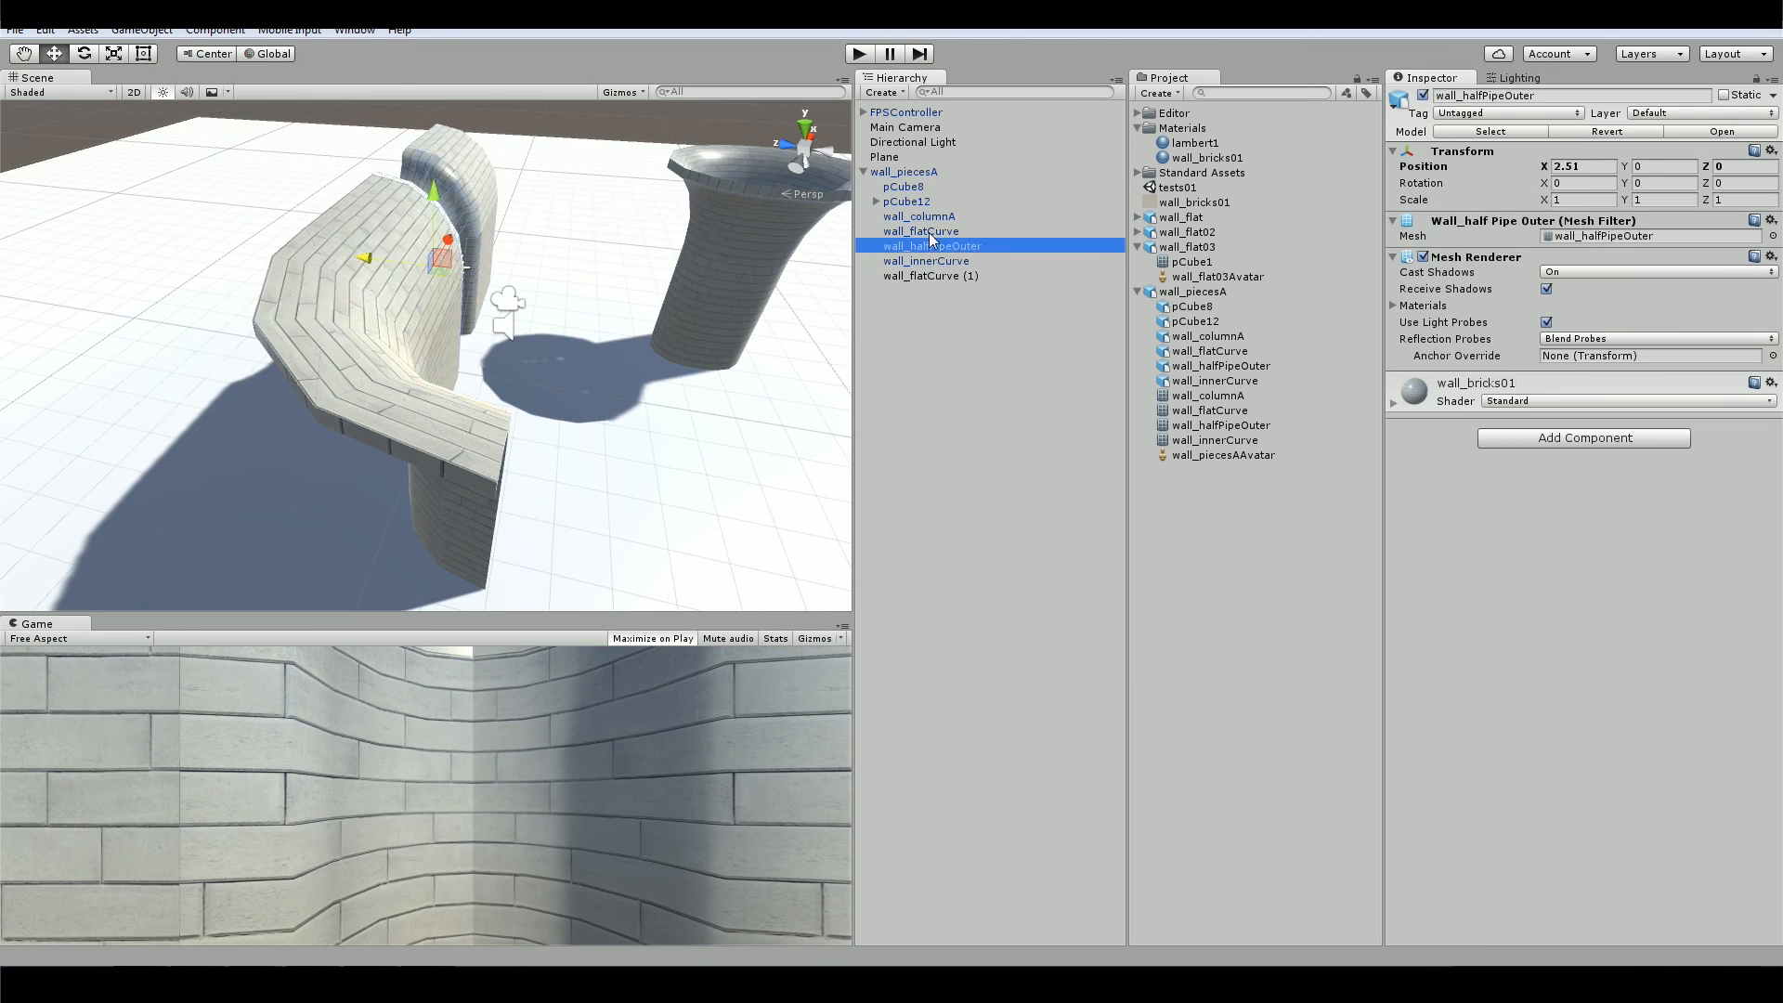
pyautogui.moveTo(834, 258); pyautogui.dragTo(139, 255)
pyautogui.moveTo(278, 372)
pyautogui.keyDown('alt'); pyautogui.mouseDown()
pyautogui.moveTo(464, 371)
pyautogui.moveTo(641, 297)
pyautogui.mouseUp(); pyautogui.keyUp('alt')
pyautogui.moveTo(240, 160); pyautogui.dragTo(632, 206)
pyautogui.click(279, 237)
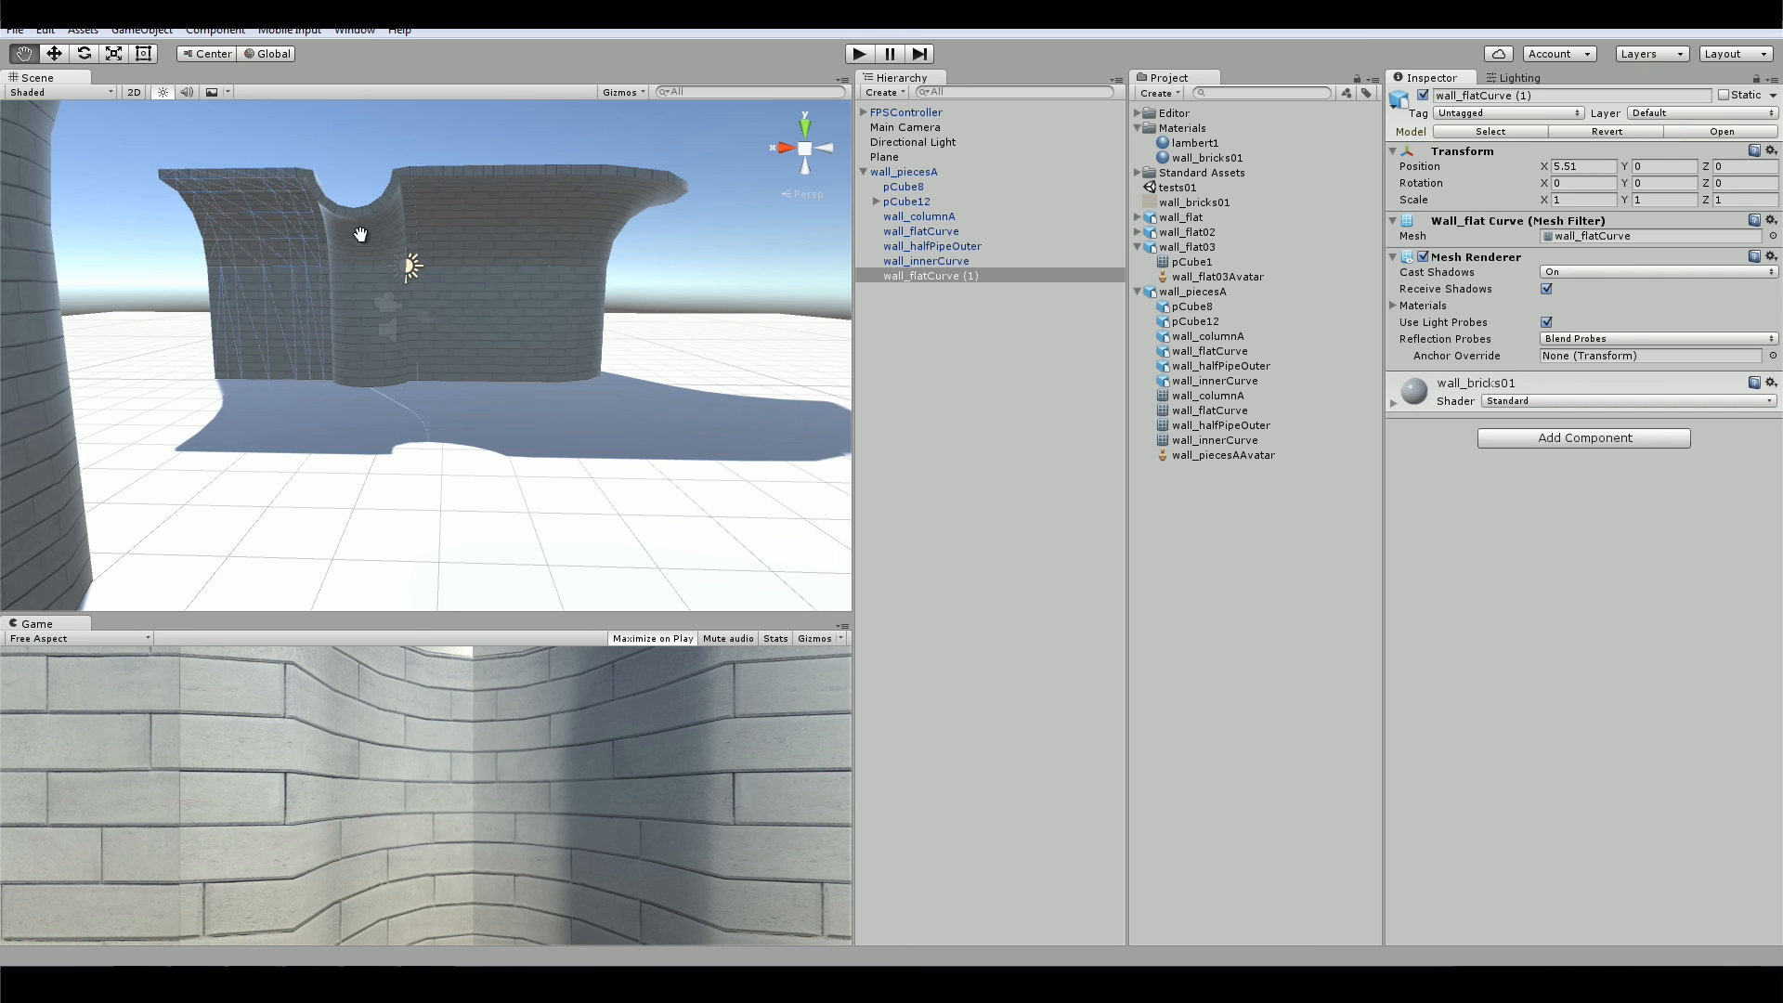
pyautogui.keyDown('alt'); pyautogui.moveTo(661, 366); pyautogui.dragTo(420, 332); pyautogui.keyUp('alt')
pyautogui.hotkey('ctrl', 'd')
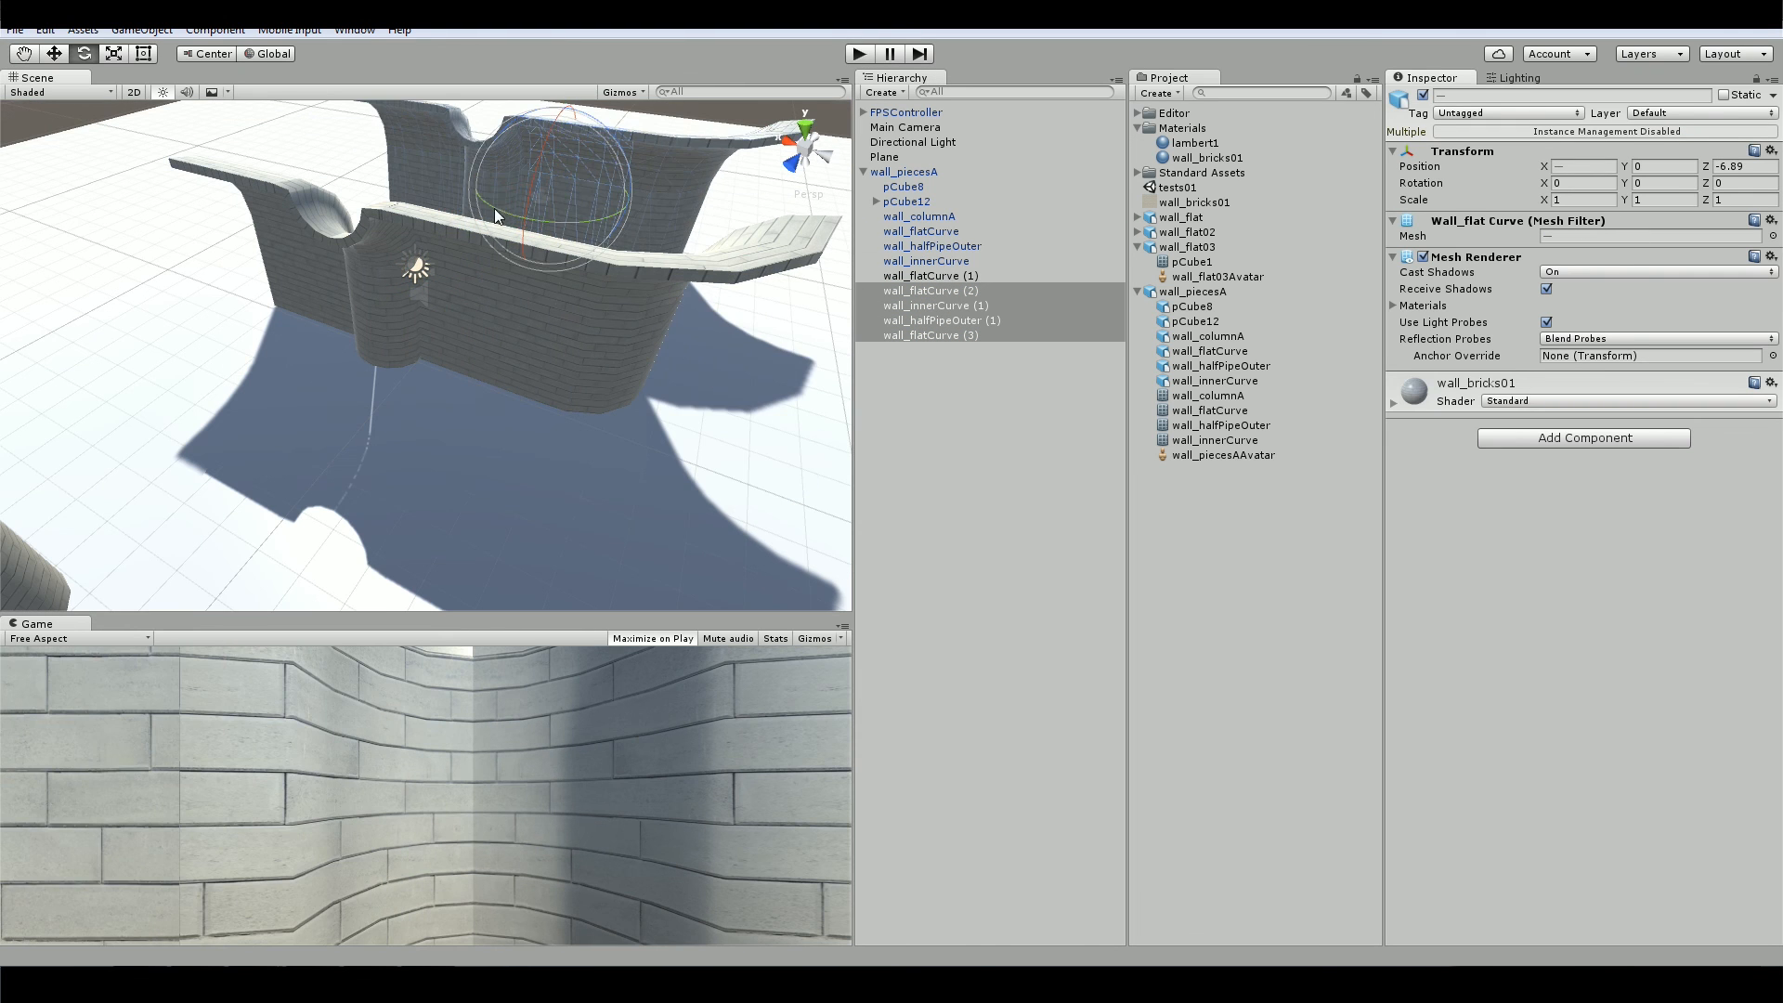
pyautogui.moveTo(494, 210); pyautogui.dragTo(864, 269)
pyautogui.click(1677, 178)
pyautogui.hotkey('ctrl', 'z')
# Create an empty GameObject and parent the four duplicated wall pieces under it
pyautogui.keyDown('alt'); pyautogui.moveTo(675, 370); pyautogui.dragTo(520, 390); pyautogui.keyUp('alt')
pyautogui.click(142, 30)
pyautogui.click(120, 48)
pyautogui.click(940, 279)
pyautogui.click(557, 287)
pyautogui.keyDown('alt'); pyautogui.moveTo(437, 278); pyautogui.dragTo(716, 179); pyautogui.keyUp('alt')
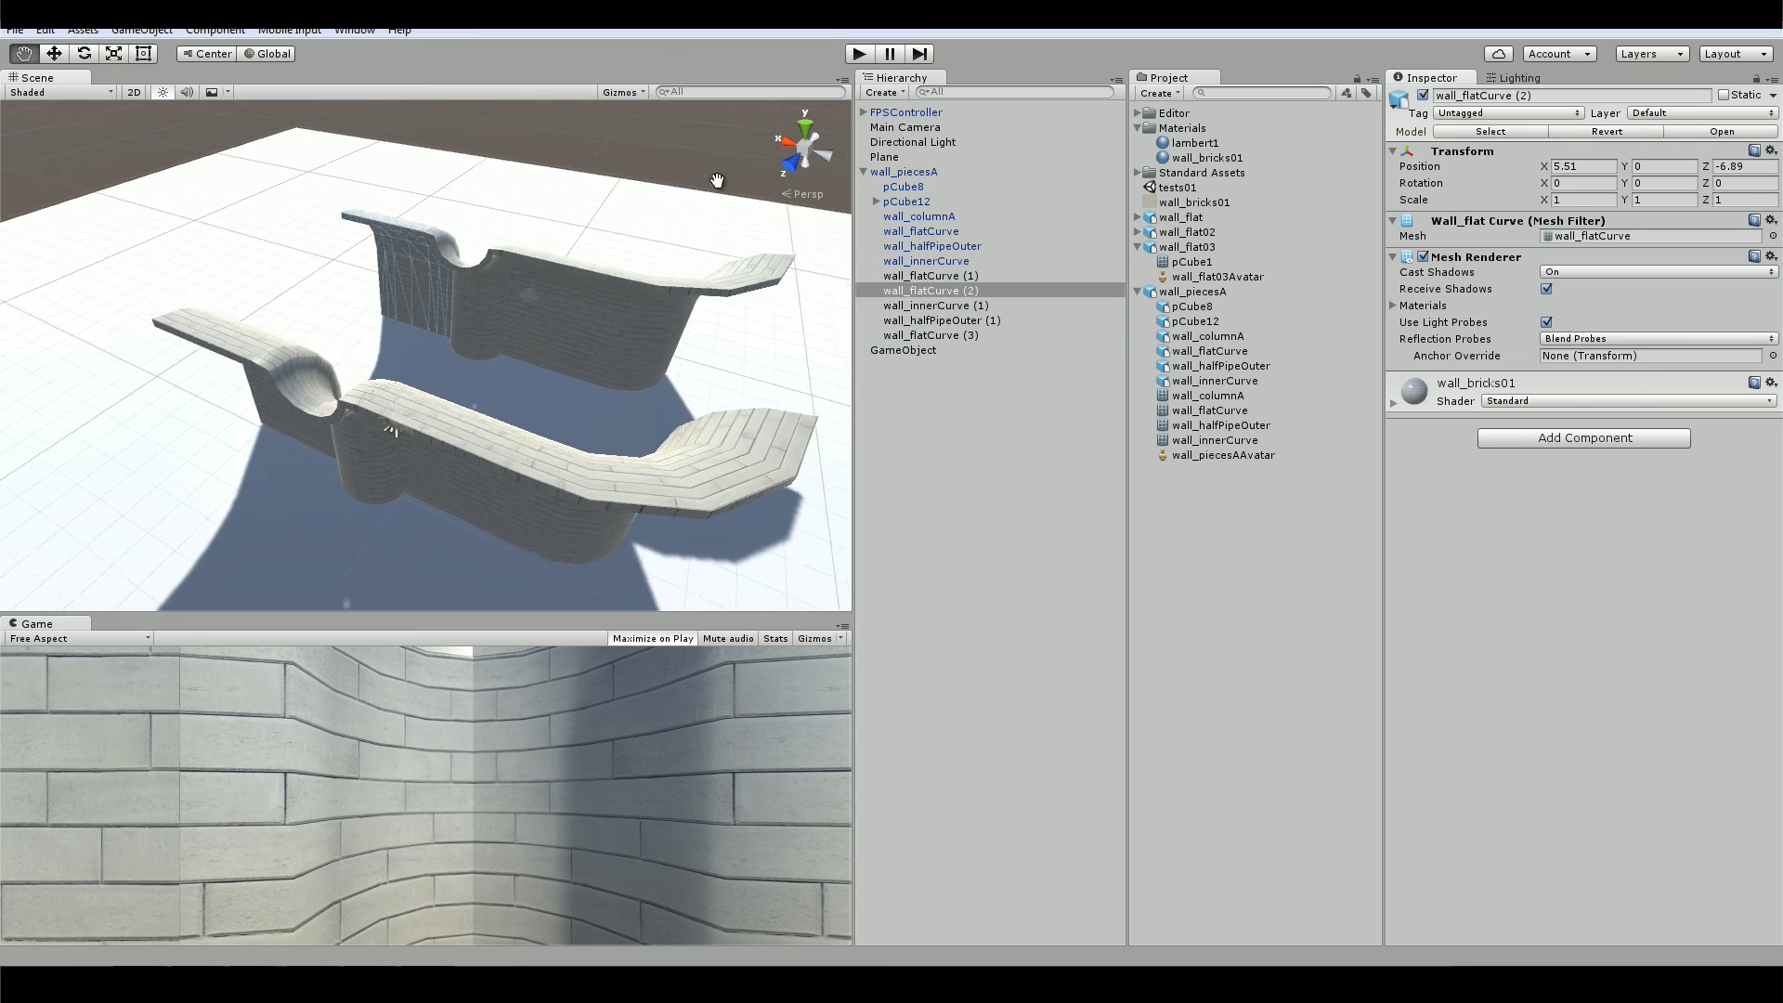
pyautogui.press('w')
pyautogui.keyDown('shift'); pyautogui.click(492, 325); pyautogui.keyUp('shift')
pyautogui.keyDown('shift'); pyautogui.click(371, 306); pyautogui.keyUp('shift')
pyautogui.moveTo(403, 322); pyautogui.dragTo(394, 333)
pyautogui.moveTo(910, 353); pyautogui.dragTo(910, 352)
# Rotate the group of duplicated walls 180 degrees around Y and position it opposite the original walls
pyautogui.click(904, 292)
pyautogui.click(1660, 165)
pyautogui.write('180')
pyautogui.keyDown('alt'); pyautogui.moveTo(594, 371); pyautogui.dragTo(243, 538); pyautogui.keyUp('alt')
pyautogui.keyDown('alt'); pyautogui.moveTo(390, 520); pyautogui.dragTo(650, 455); pyautogui.keyUp('alt')
pyautogui.press('r')
pyautogui.press('w')
pyautogui.keyDown('alt'); pyautogui.moveTo(745, 217); pyautogui.dragTo(594, 297); pyautogui.keyUp('alt')
pyautogui.keyDown('alt'); pyautogui.moveTo(594, 297); pyautogui.dragTo(613, 404); pyautogui.keyUp('alt')
# Duplicate the two curved corner pieces and move the copies out of the wall group
pyautogui.click(498, 269)
pyautogui.click(926, 261)
pyautogui.keyDown('alt'); pyautogui.moveTo(557, 353); pyautogui.dragTo(384, 382); pyautogui.keyUp('alt')
pyautogui.hotkey('ctrl', 'd')
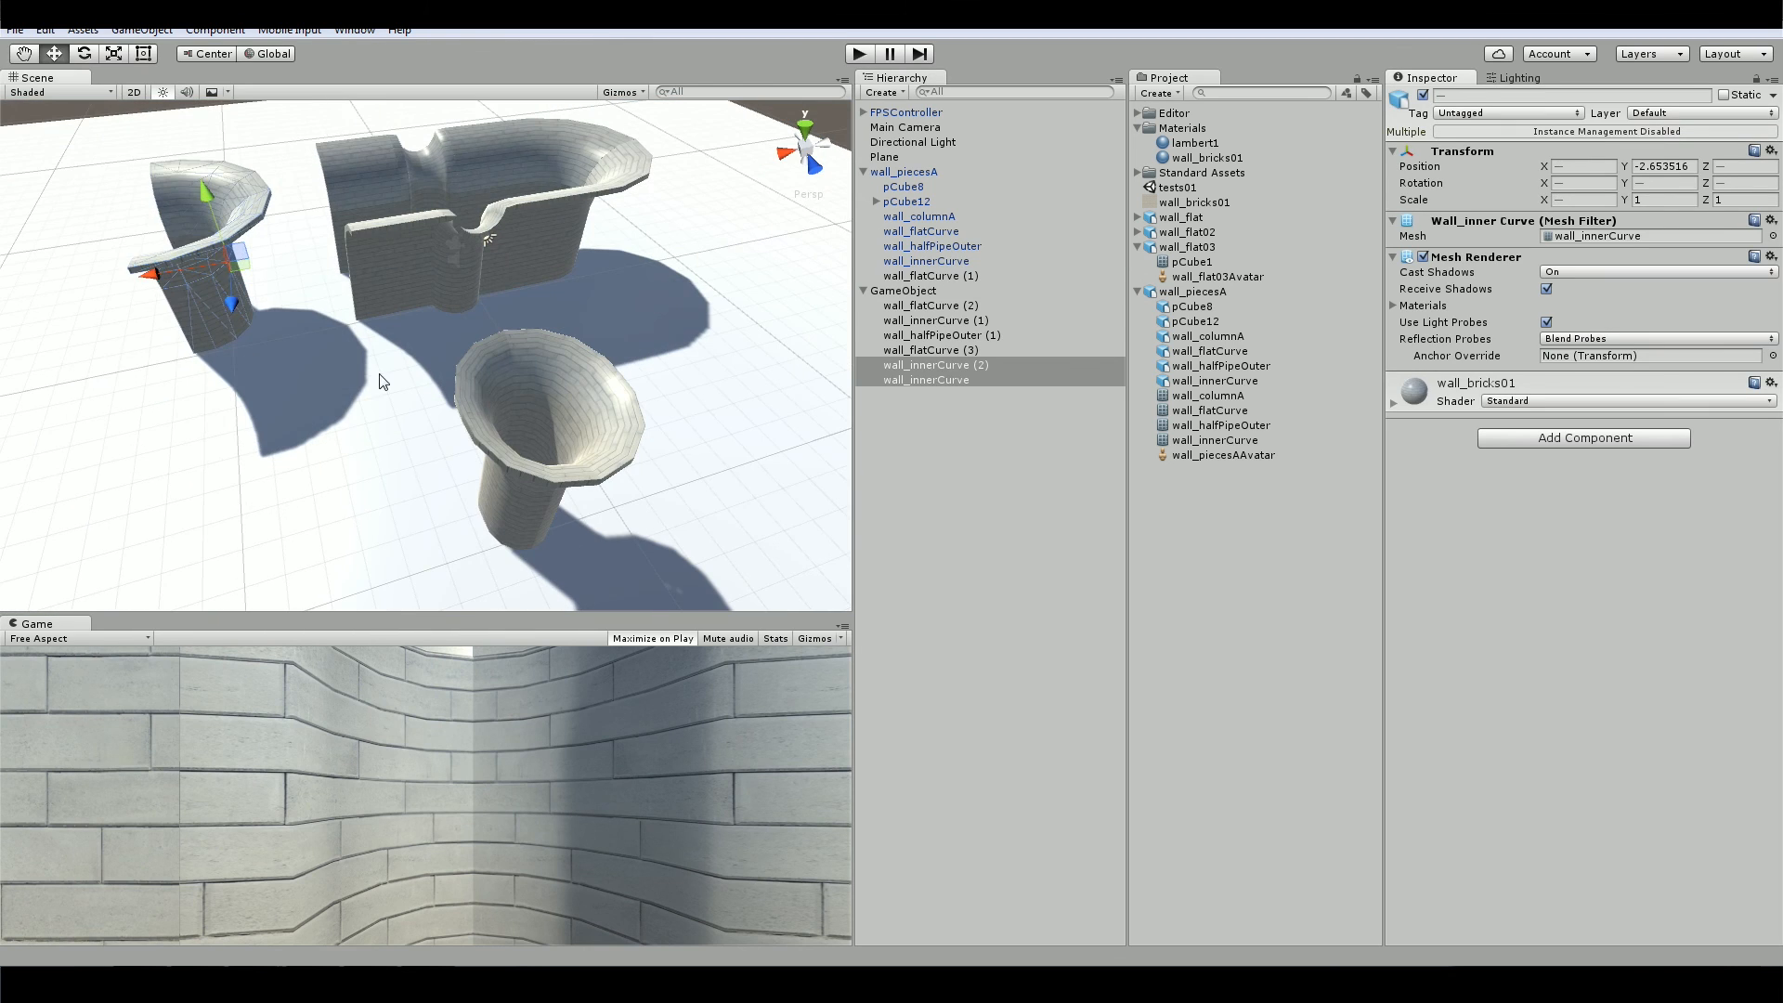
pyautogui.moveTo(929, 379)
pyautogui.mouseDown()
pyautogui.moveTo(947, 483)
pyautogui.moveTo(912, 394)
pyautogui.mouseUp()
# Create a second empty GameObject, parent the two corner copies under it, and rotate it 180 degrees
pyautogui.click(947, 520)
pyautogui.click(142, 30)
pyautogui.click(151, 53)
pyautogui.click(919, 365)
pyautogui.keyDown('shift'); pyautogui.click(919, 380); pyautogui.keyUp('shift')
pyautogui.click(1662, 165)
pyautogui.write('180')
# Move the rotated corner group against the open end of the assembled walls
pyautogui.keyDown('alt'); pyautogui.moveTo(520, 371); pyautogui.dragTo(483, 399); pyautogui.keyUp('alt')
pyautogui.moveTo(158, 409); pyautogui.dragTo(186, 381)
pyautogui.keyDown('alt'); pyautogui.moveTo(279, 371); pyautogui.dragTo(633, 435); pyautogui.keyUp('alt')
pyautogui.moveTo(441, 350)
pyautogui.keyDown('alt'); pyautogui.mouseDown()
pyautogui.moveTo(508, 372)
pyautogui.moveTo(445, 363)
pyautogui.mouseUp(); pyautogui.keyUp('alt')
pyautogui.click(913, 365)
pyautogui.keyDown('alt'); pyautogui.moveTo(445, 362); pyautogui.dragTo(362, 307); pyautogui.keyUp('alt')
# Duplicate wall_columnA and place the two columns on either side of the assembled walls
pyautogui.click(636, 239)
pyautogui.keyDown('alt'); pyautogui.moveTo(637, 371); pyautogui.dragTo(469, 469); pyautogui.keyUp('alt')
pyautogui.click(317, 506)
pyautogui.moveTo(336, 466); pyautogui.dragTo(376, 195)
pyautogui.moveTo(376, 214); pyautogui.dragTo(464, 325, button='middle')
pyautogui.moveTo(385, 321); pyautogui.dragTo(765, 336)
pyautogui.keyDown('alt'); pyautogui.moveTo(752, 306); pyautogui.dragTo(594, 320); pyautogui.keyUp('alt')
pyautogui.click(609, 295)
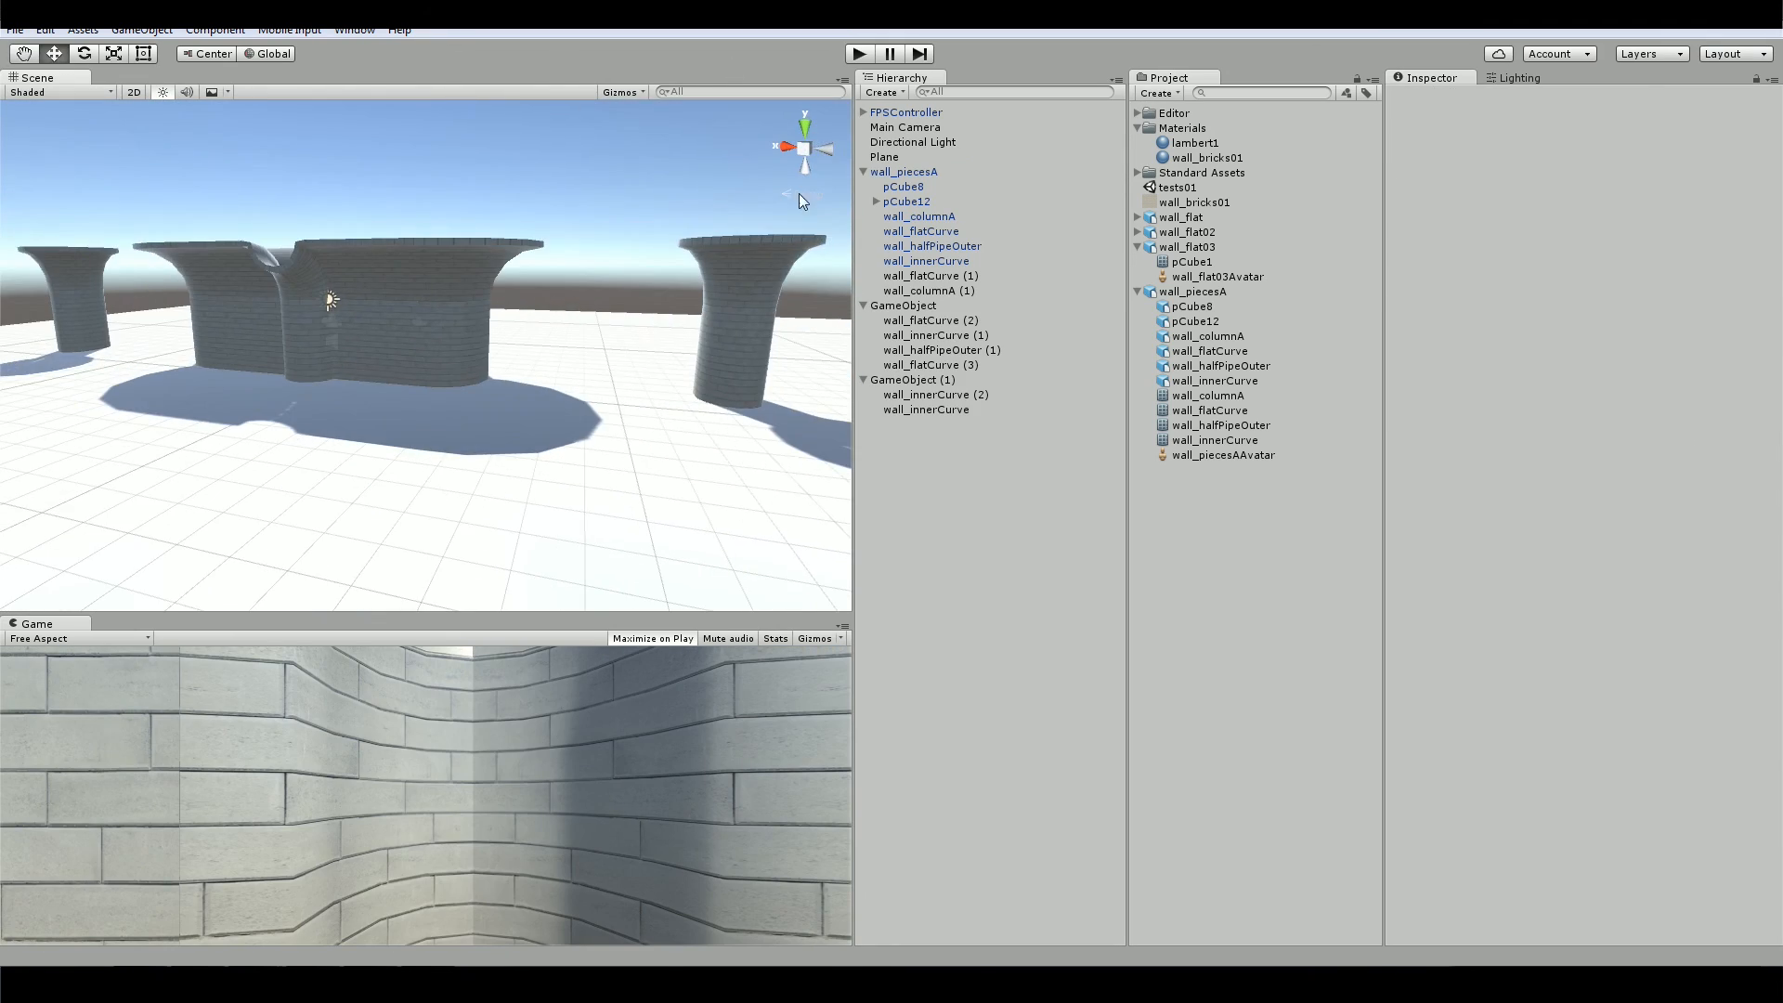
# Position the FPSController near the walls, then play the scene and walk along the brick walls and pilaster
pyautogui.click(905, 112)
pyautogui.keyDown('alt'); pyautogui.moveTo(483, 279); pyautogui.dragTo(575, 371); pyautogui.keyUp('alt')
pyautogui.hotkey('ctrl', 'p')
pyautogui.press('w')
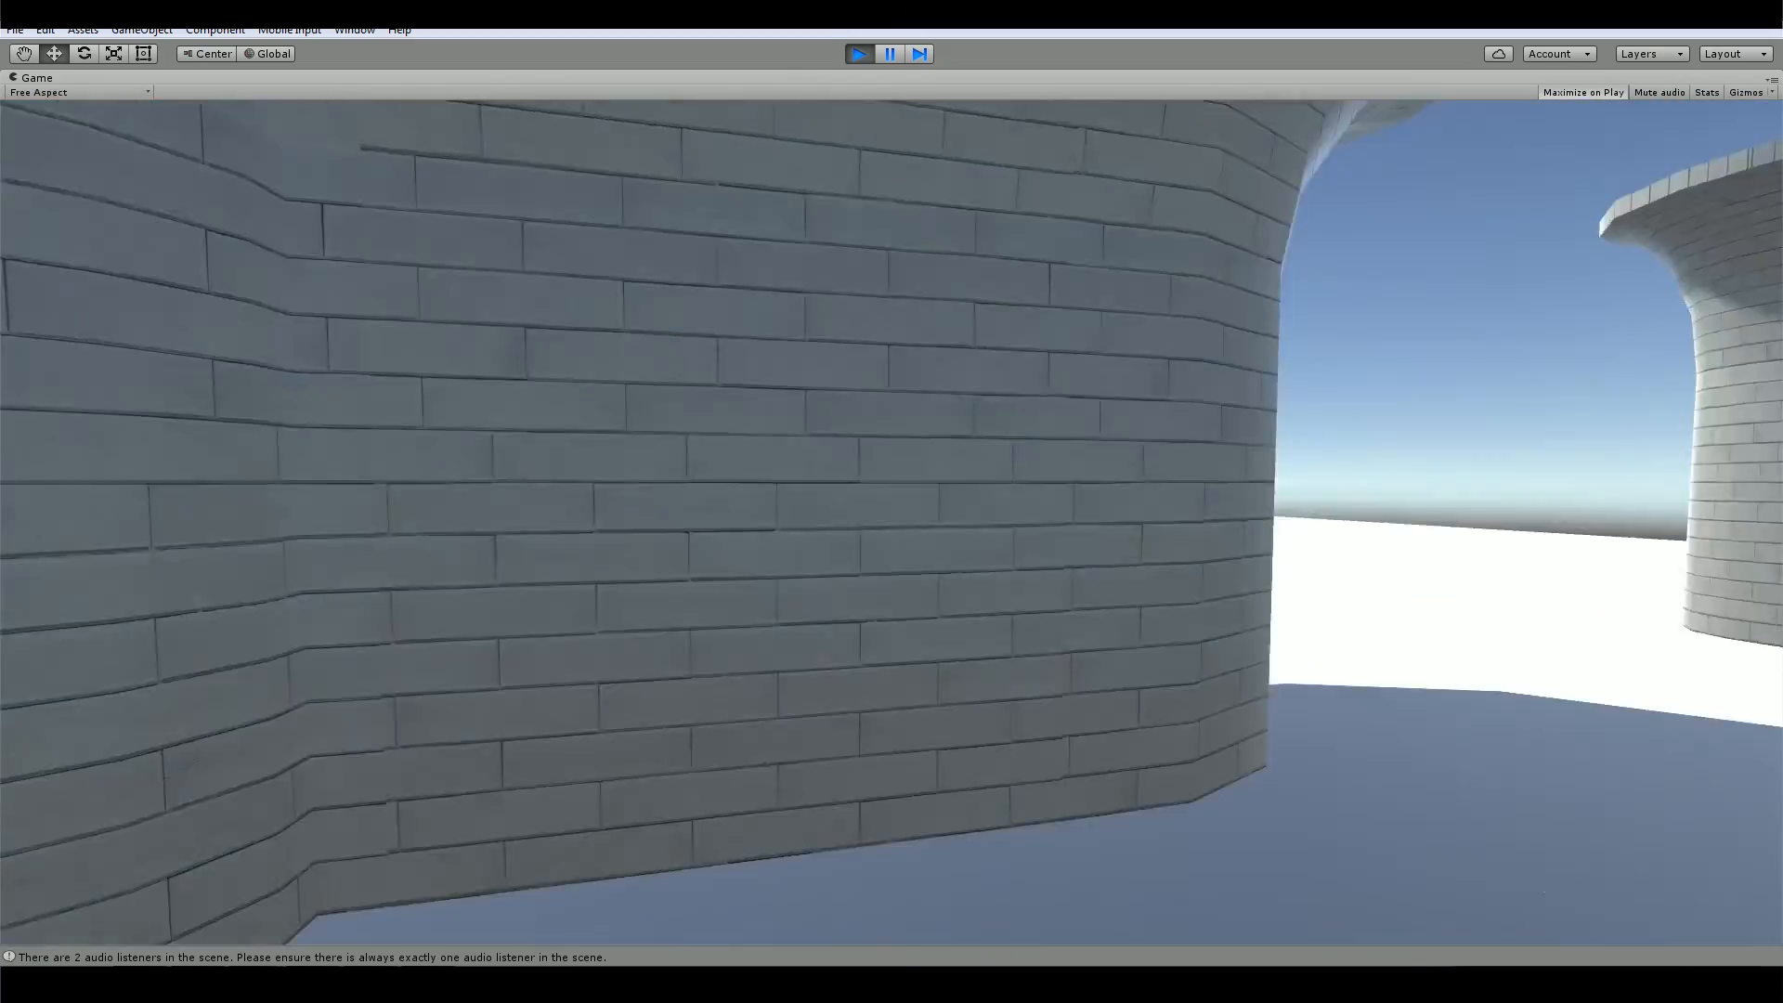
pyautogui.press('w')
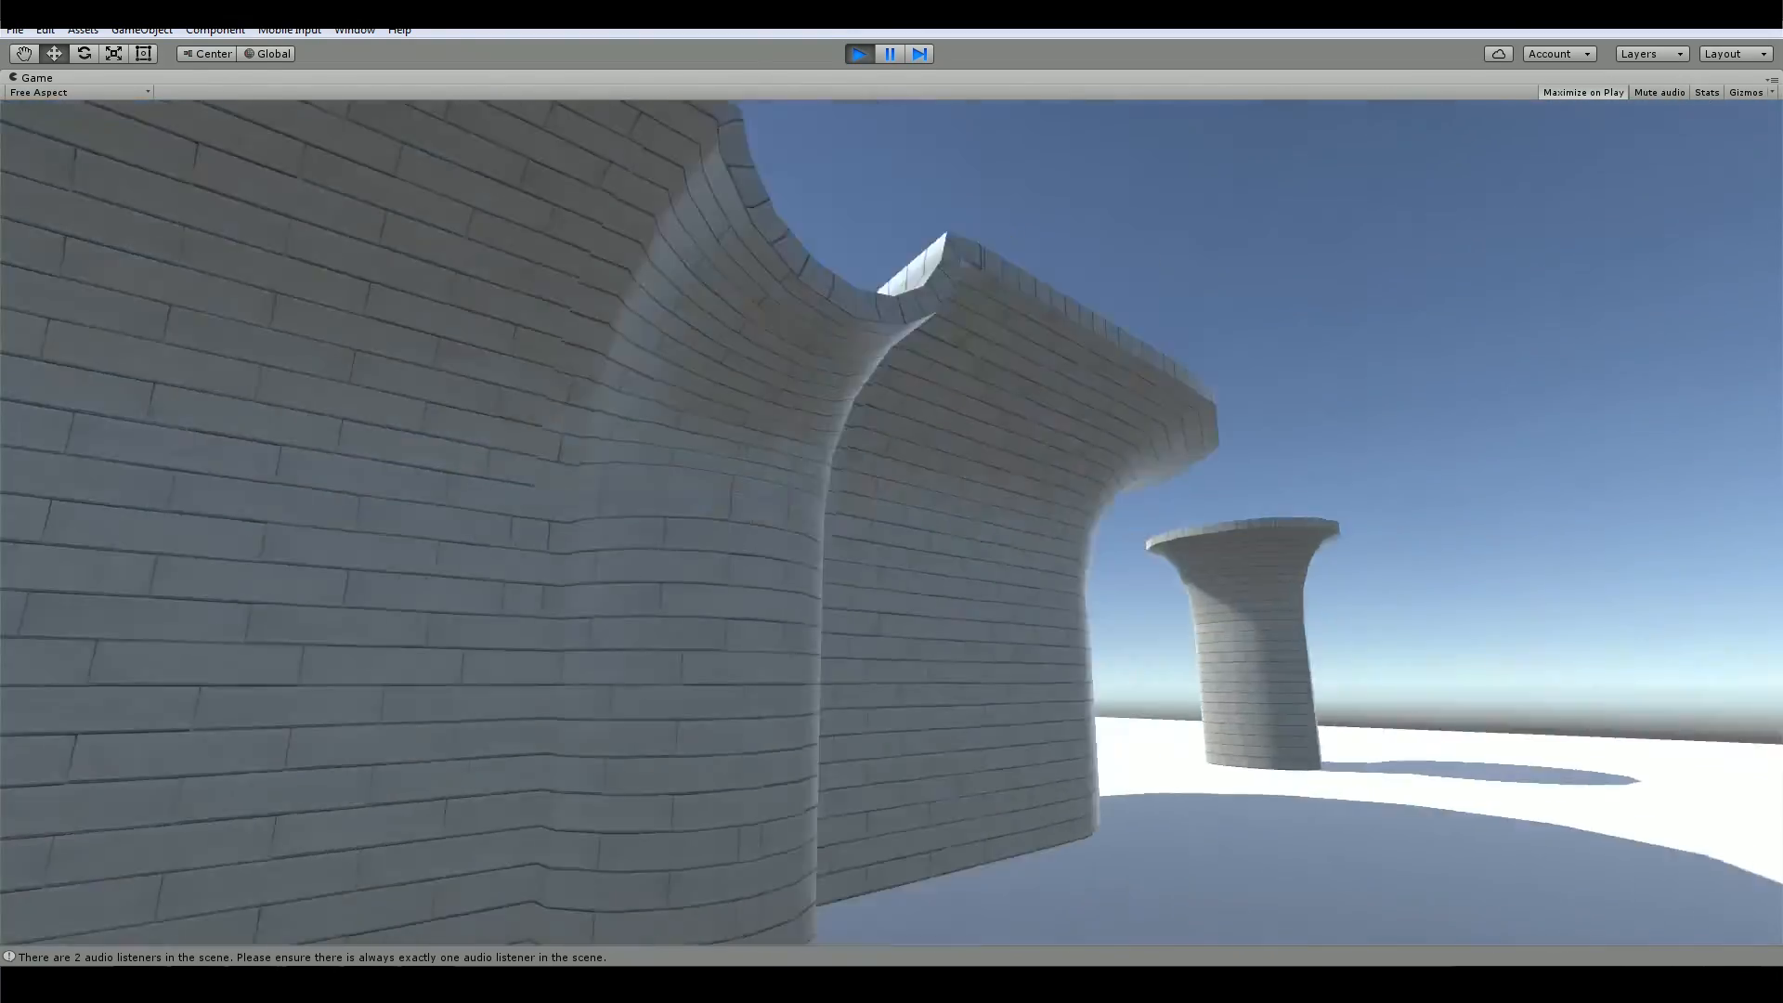
pyautogui.press('w')
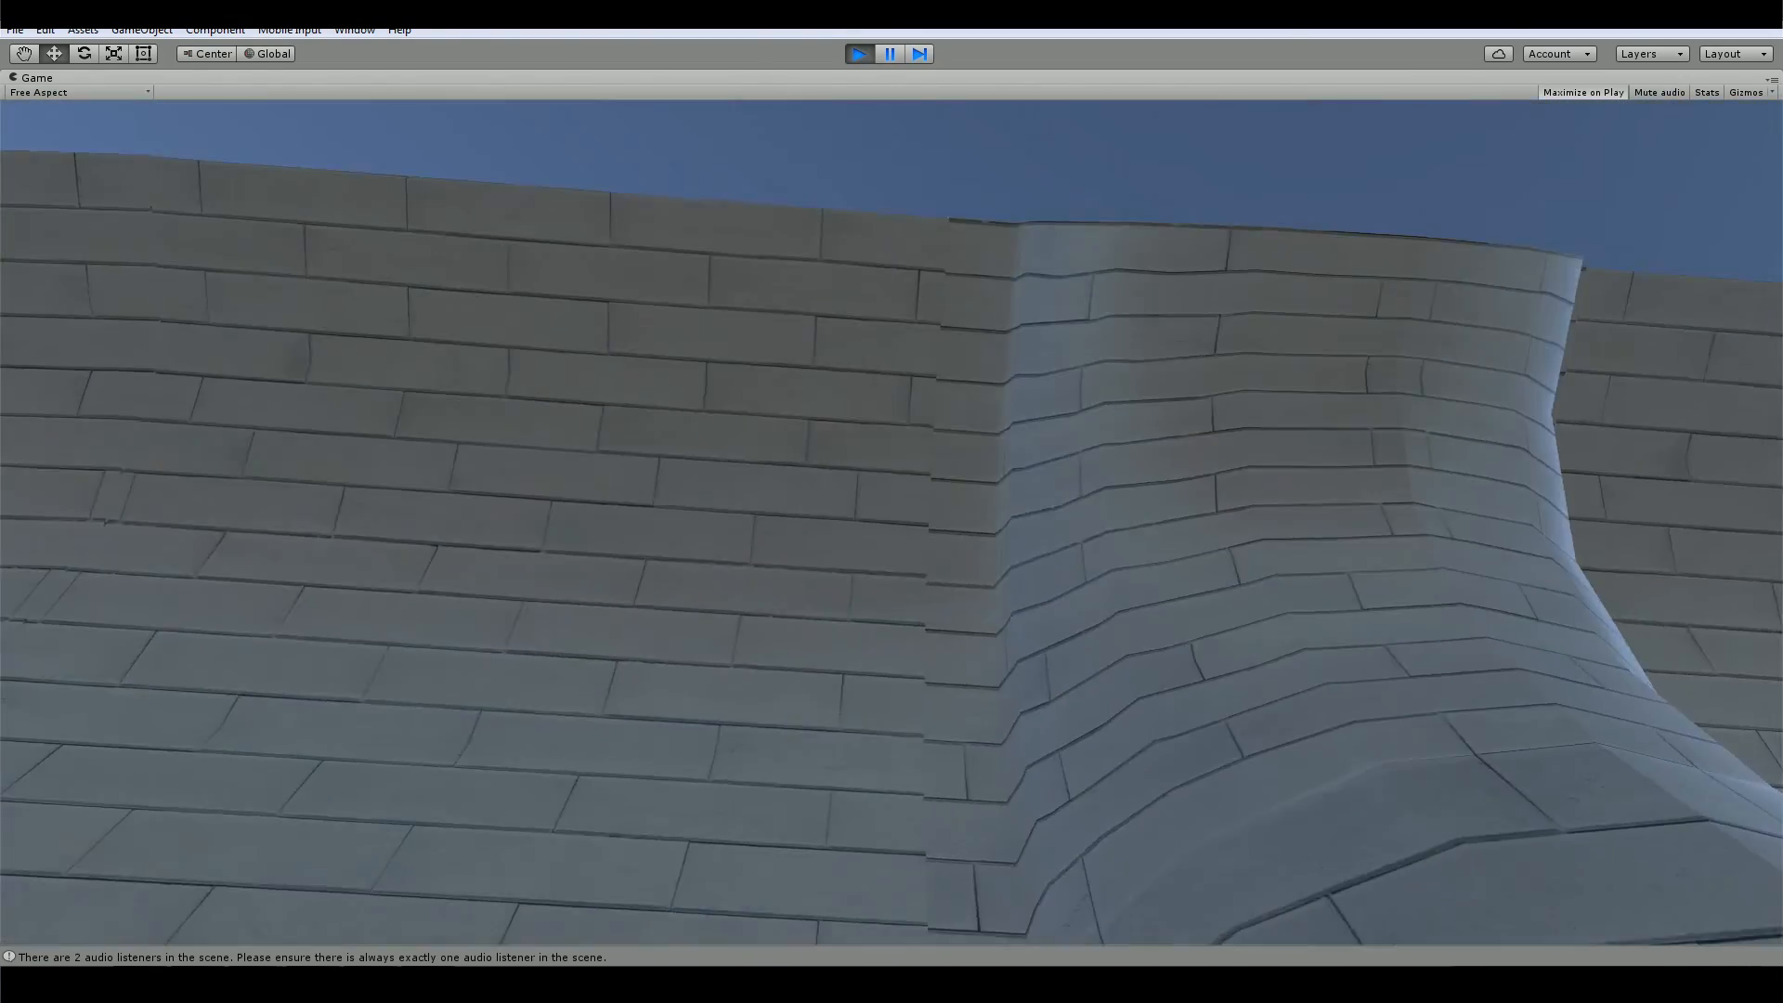